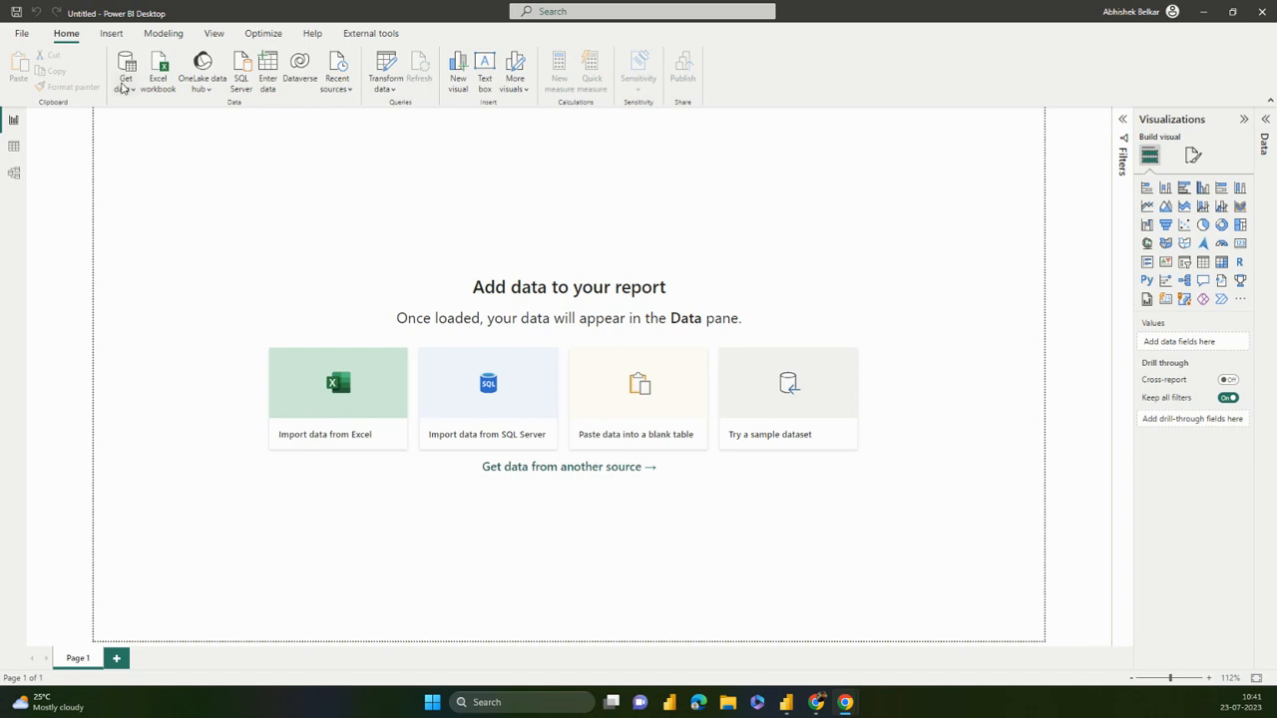
# Browse the full list of available data source connectors, then close it without connecting
pyautogui.click(123, 86)
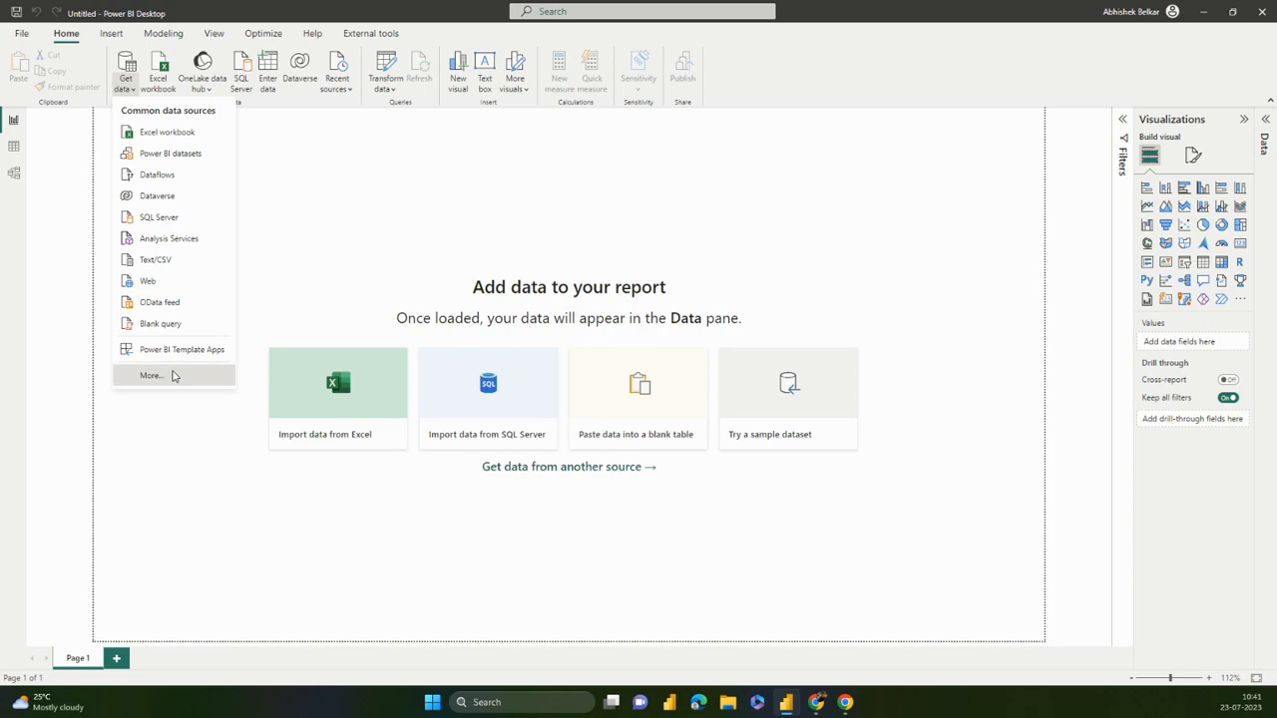
pyautogui.click(173, 375)
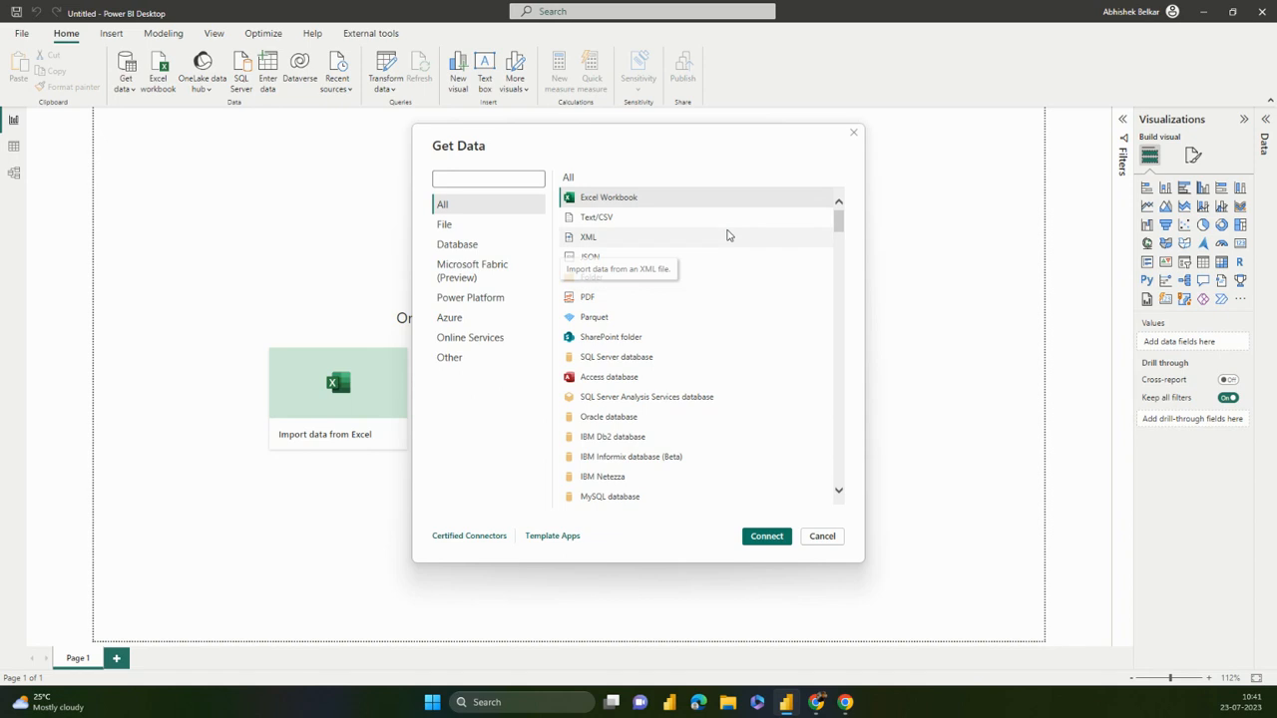
pyautogui.moveTo(843, 227); pyautogui.dragTo(843, 256)
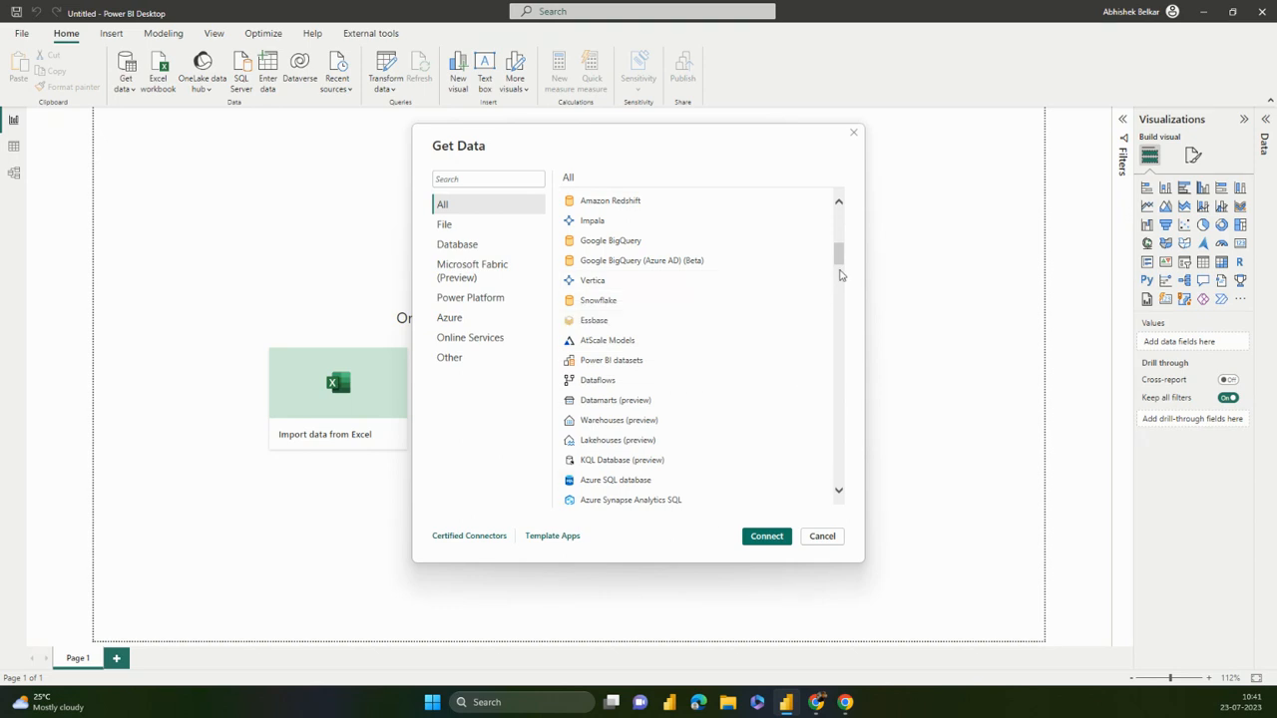
pyautogui.moveTo(839, 269); pyautogui.dragTo(841, 294)
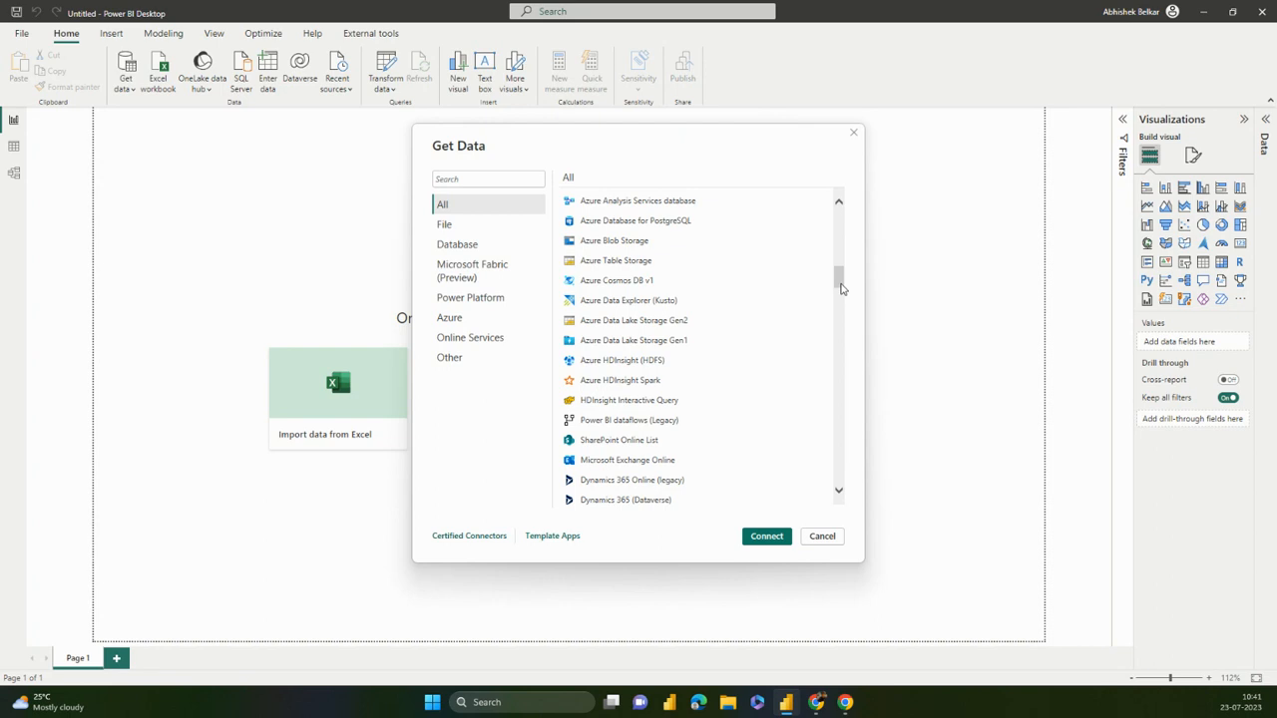
pyautogui.moveTo(841, 293); pyautogui.dragTo(838, 383)
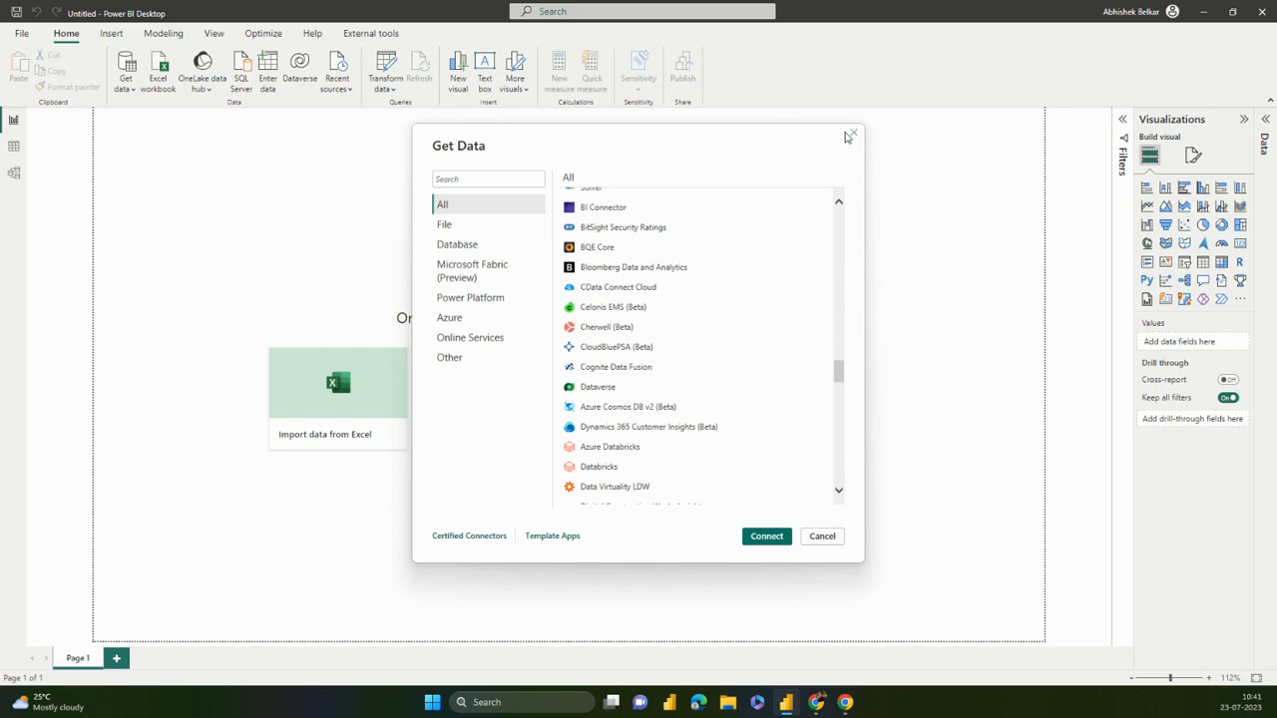
pyautogui.click(853, 136)
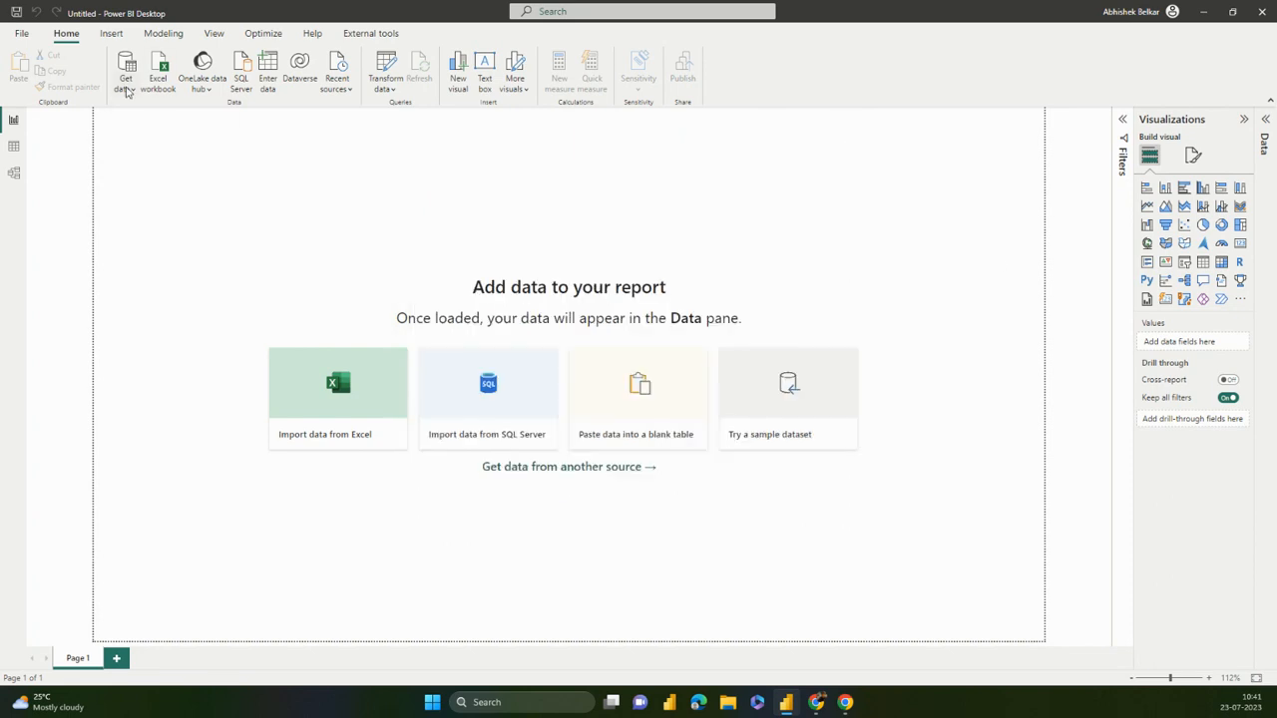
# Choose the Excel workbook Sample - Superstore from the LLIM folder as the data source
pyautogui.click(125, 84)
pyautogui.click(147, 134)
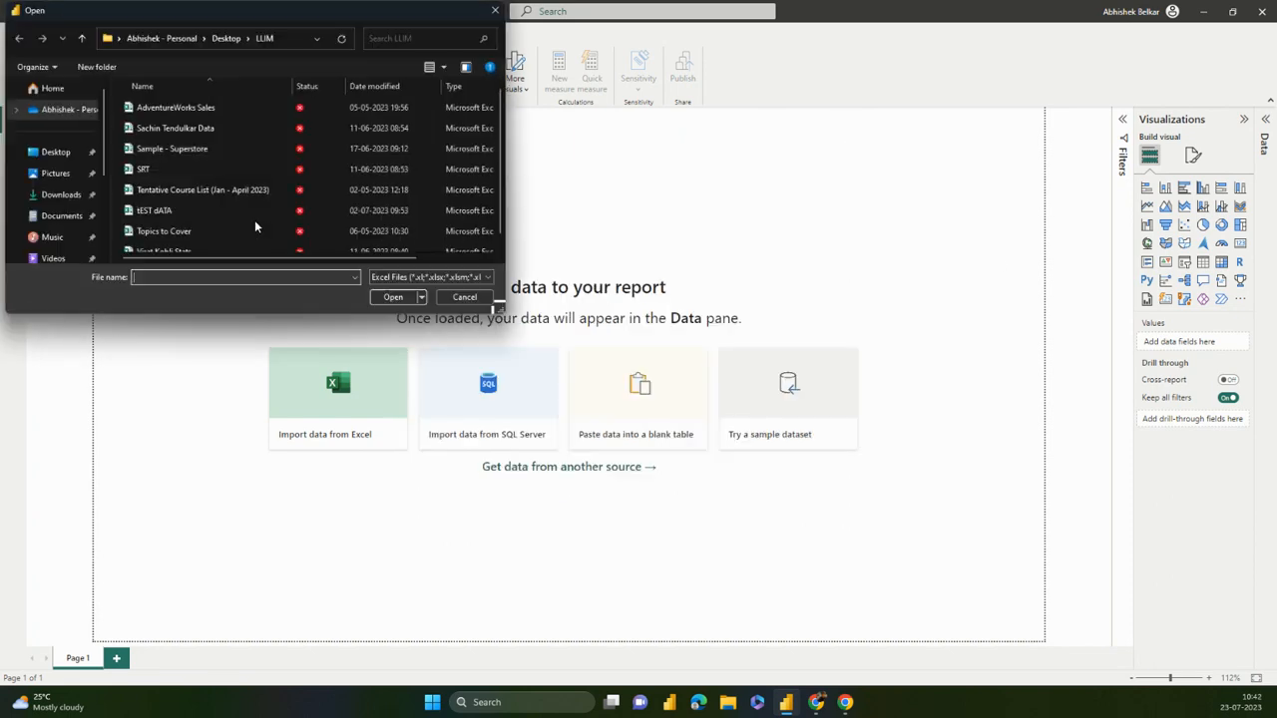
pyautogui.click(289, 149)
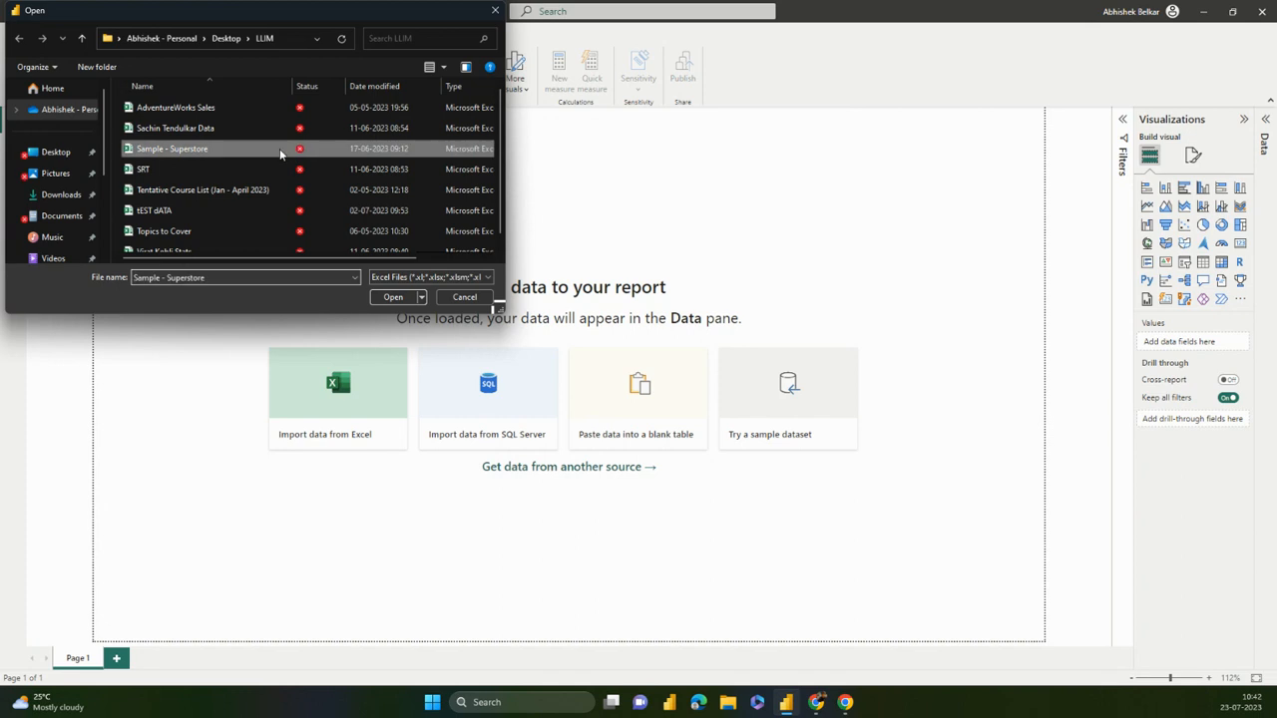
pyautogui.click(393, 307)
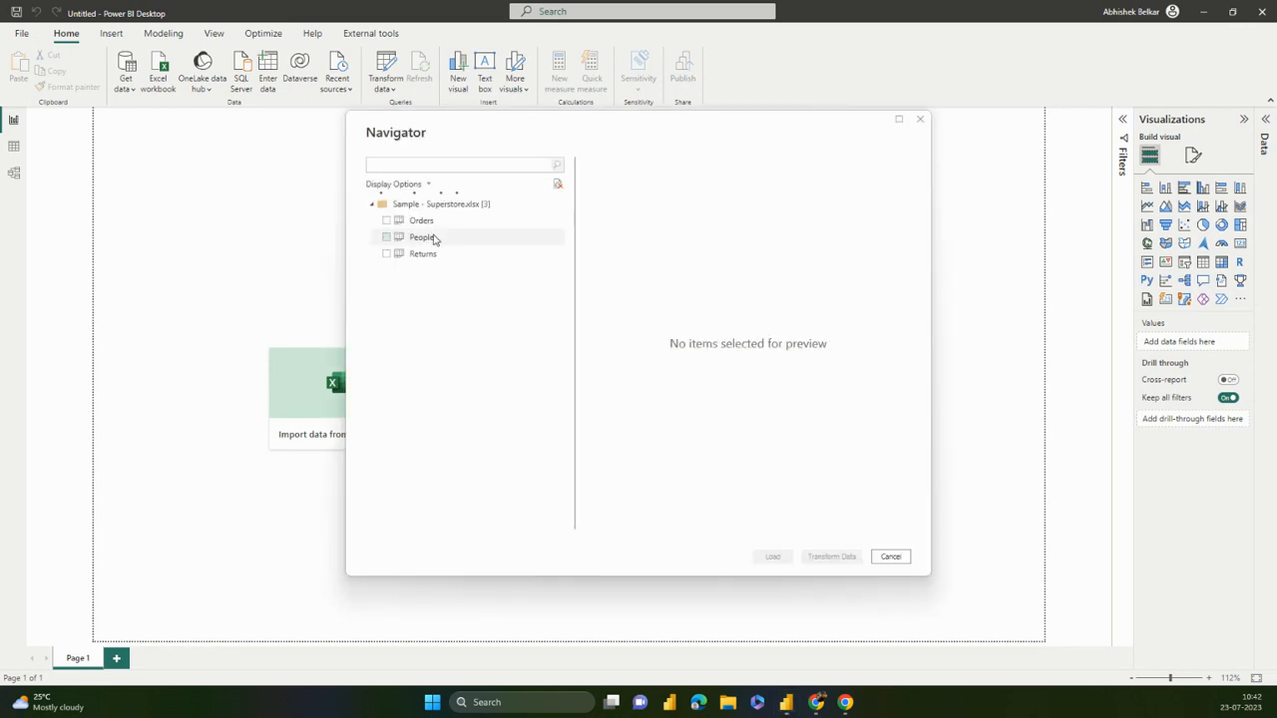
# Select the Orders, People and Returns sheets, preview Orders, and load all three into the report
pyautogui.click(386, 220)
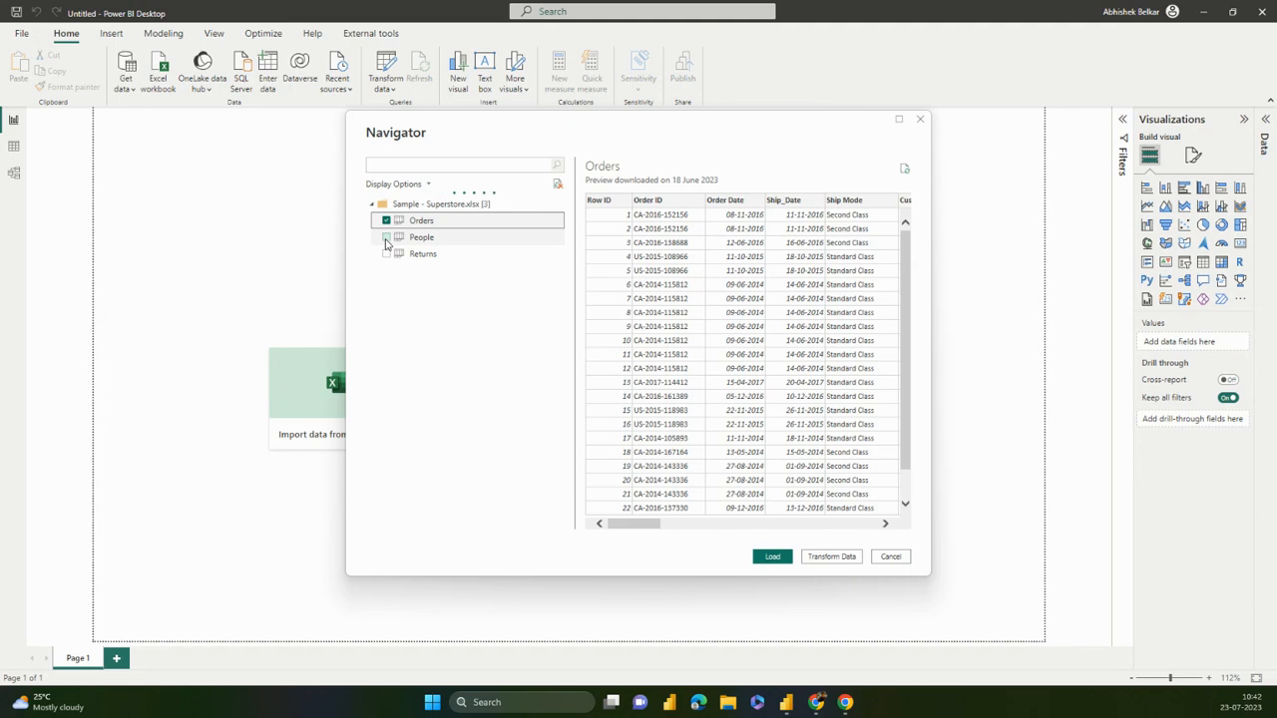
pyautogui.click(386, 237)
pyautogui.click(386, 253)
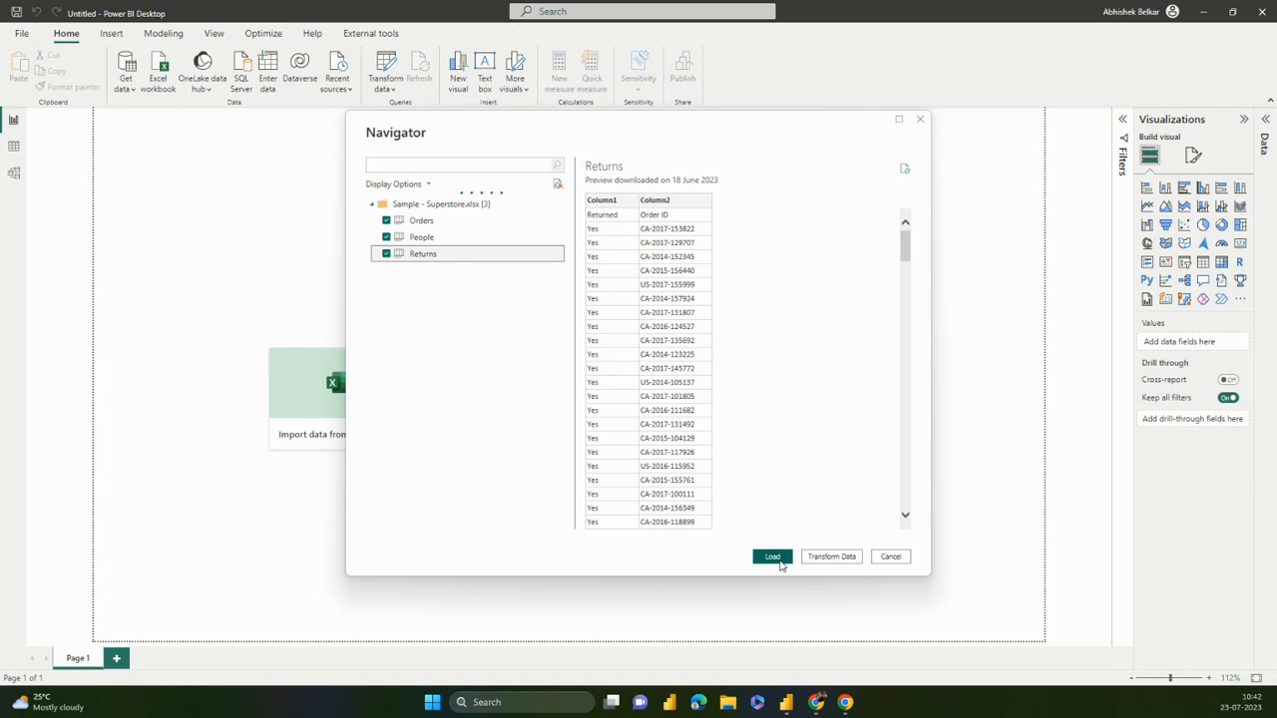
pyautogui.click(429, 221)
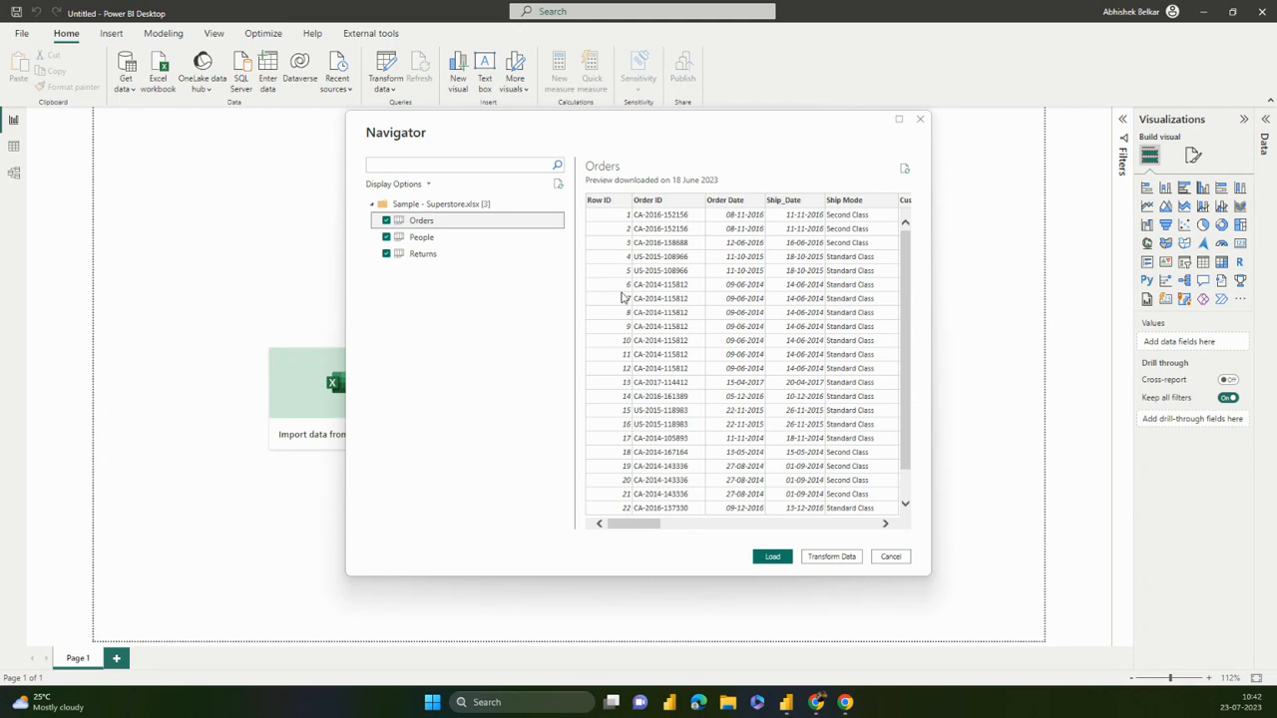
pyautogui.moveTo(632, 528)
pyautogui.mouseDown()
pyautogui.moveTo(856, 527)
pyautogui.moveTo(624, 527)
pyautogui.mouseUp()
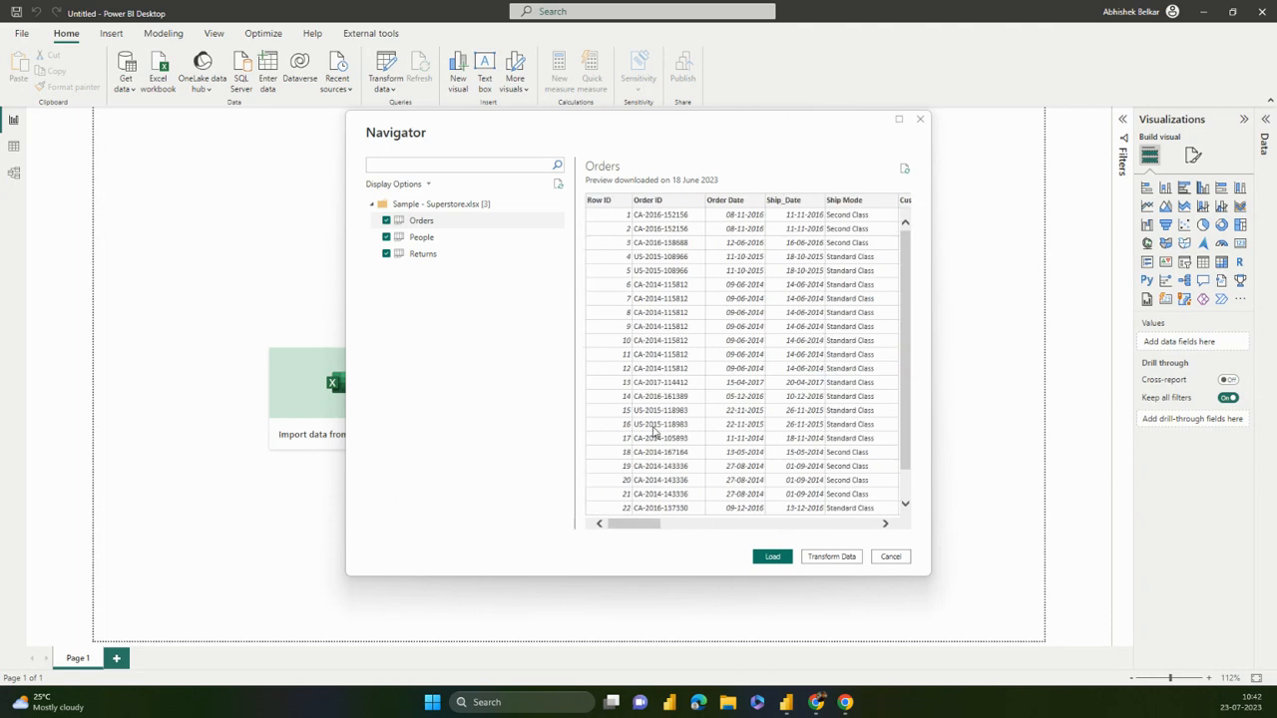
pyautogui.click(773, 557)
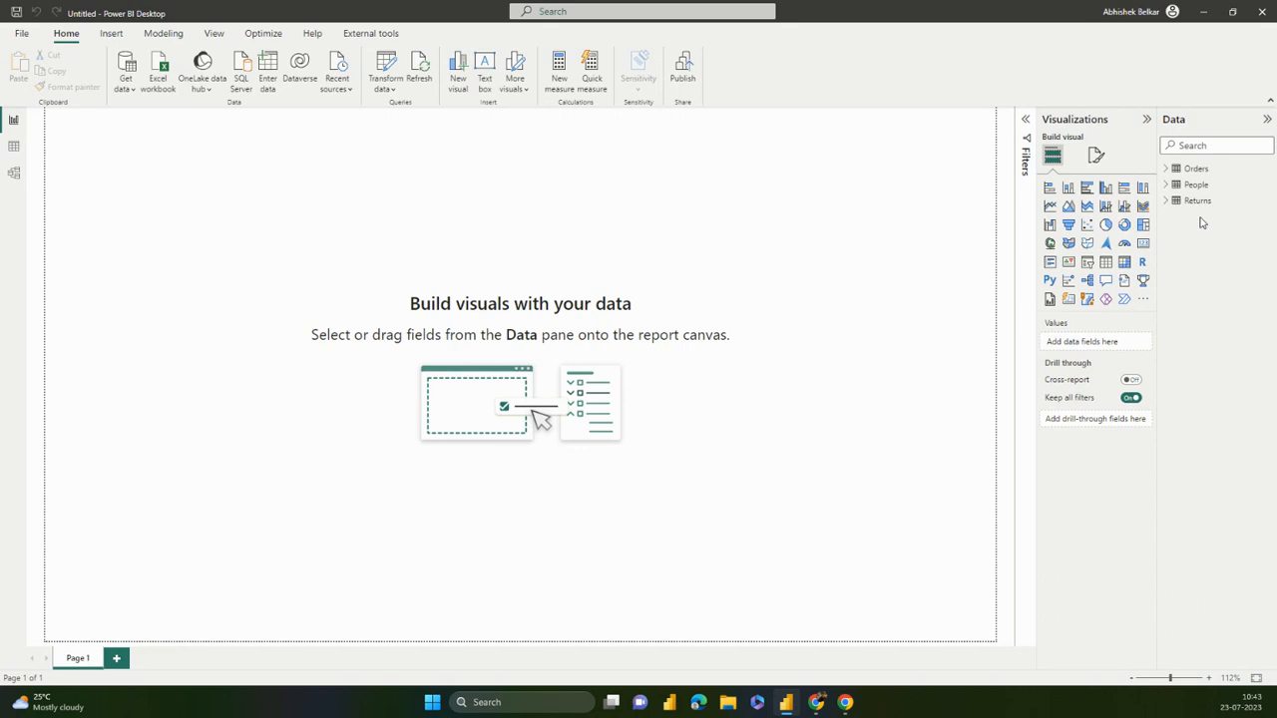
# Examine the field list of Orders and the rows of the Orders, People and Returns tables
pyautogui.click(1168, 172)
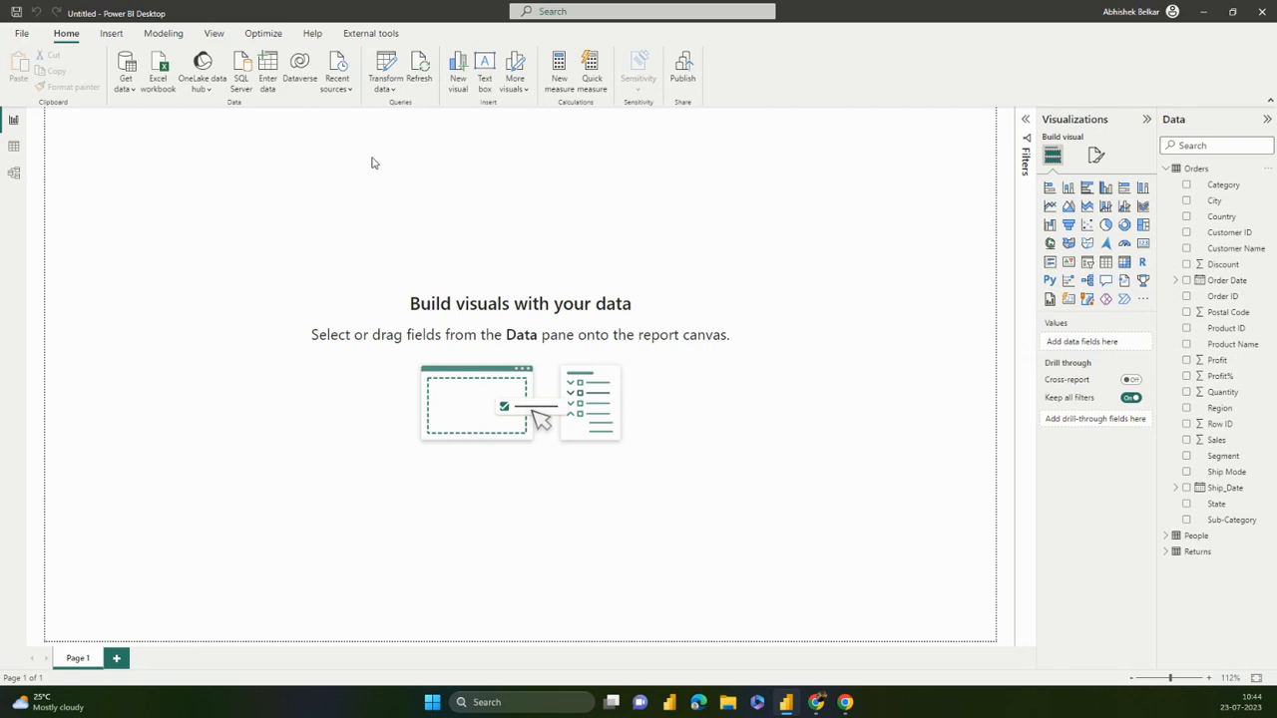
pyautogui.click(13, 146)
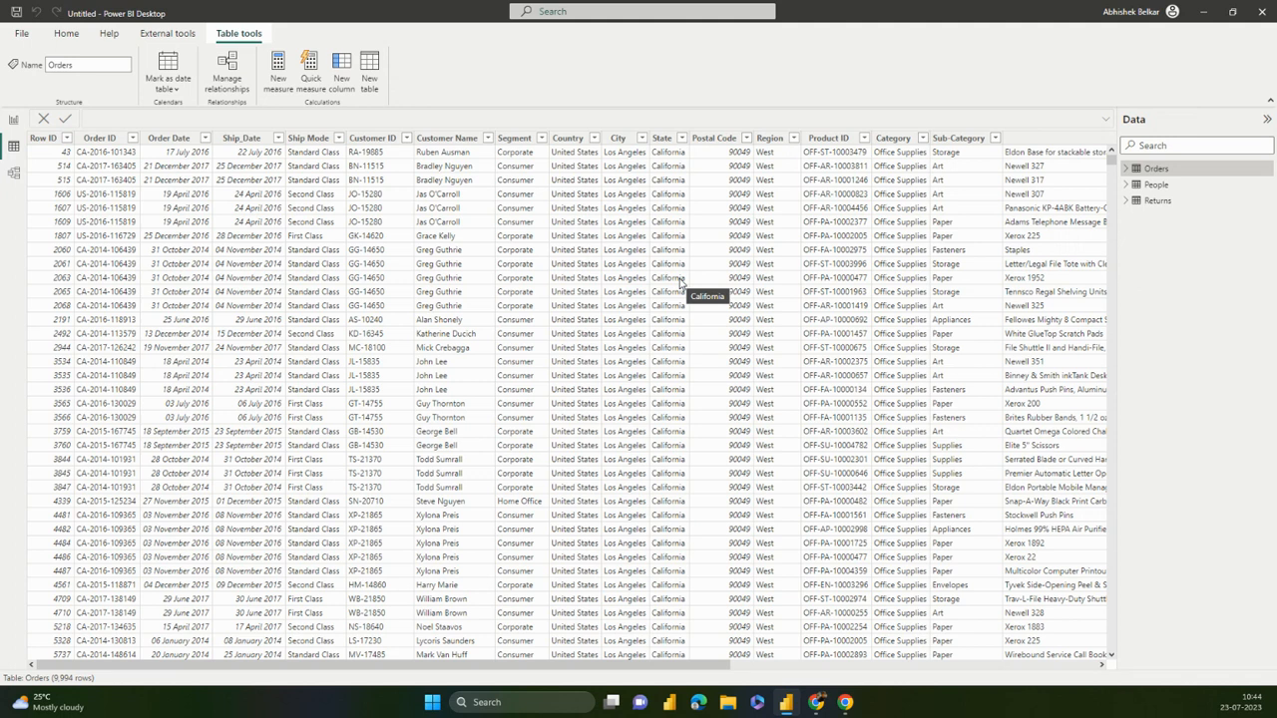
pyautogui.click(1156, 188)
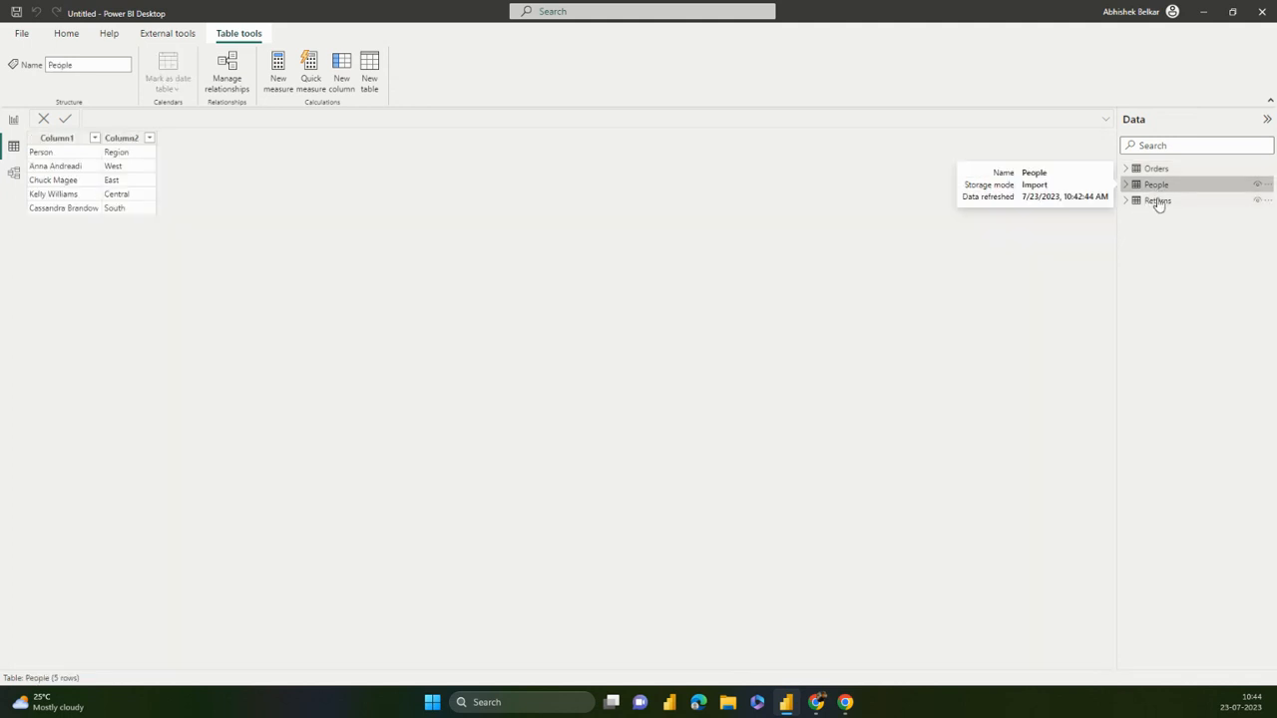
pyautogui.click(1158, 205)
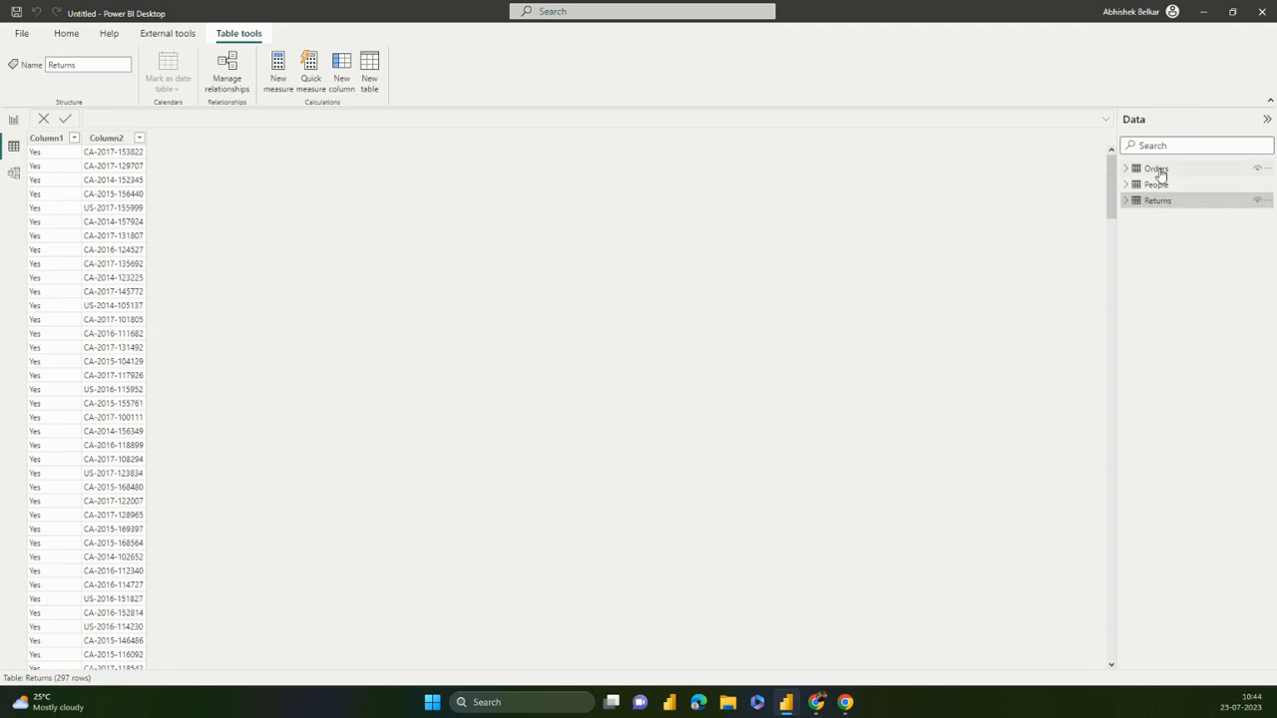
pyautogui.click(1157, 170)
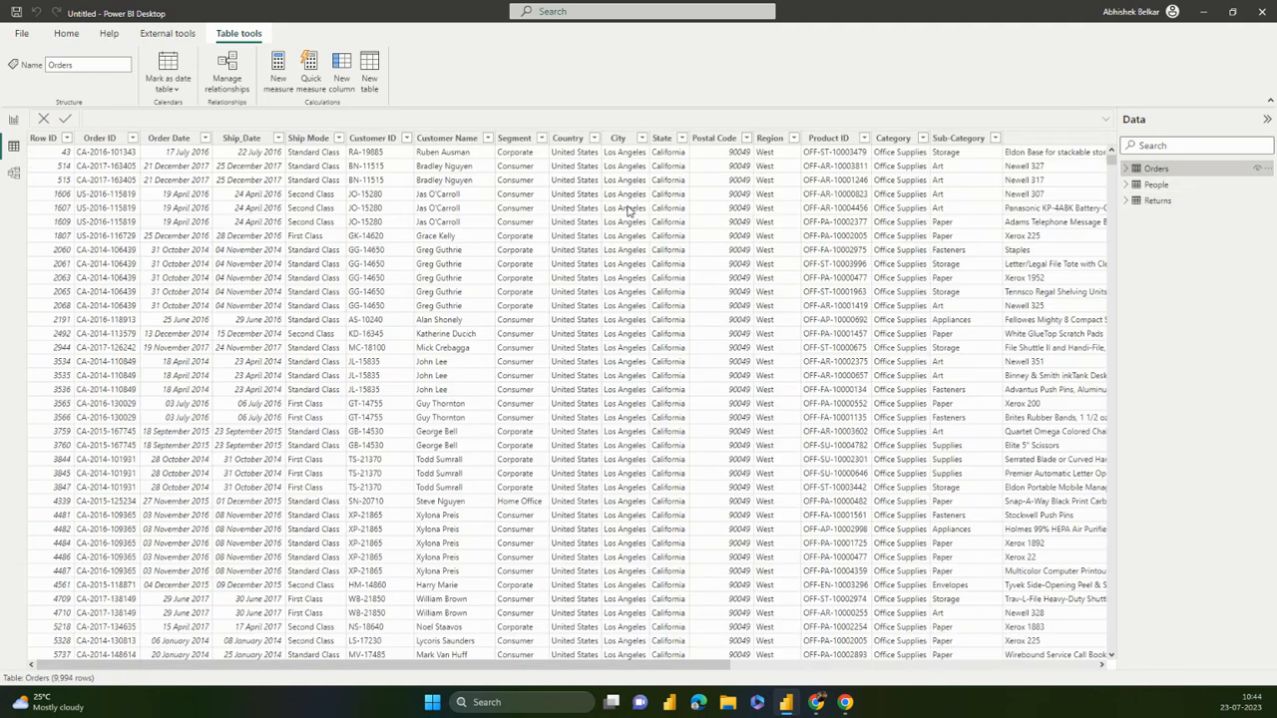
# Look through the distinct values in the City column's filter list of the Orders table without filtering
pyautogui.click(626, 208)
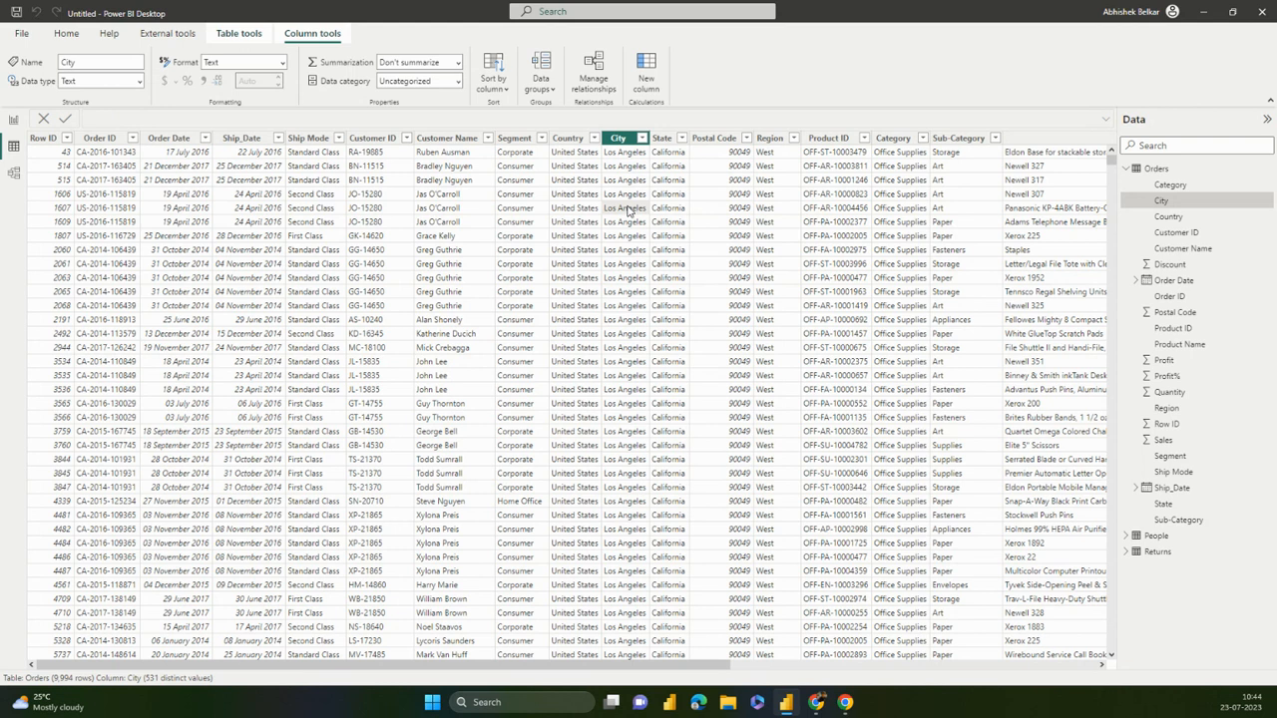
pyautogui.click(642, 138)
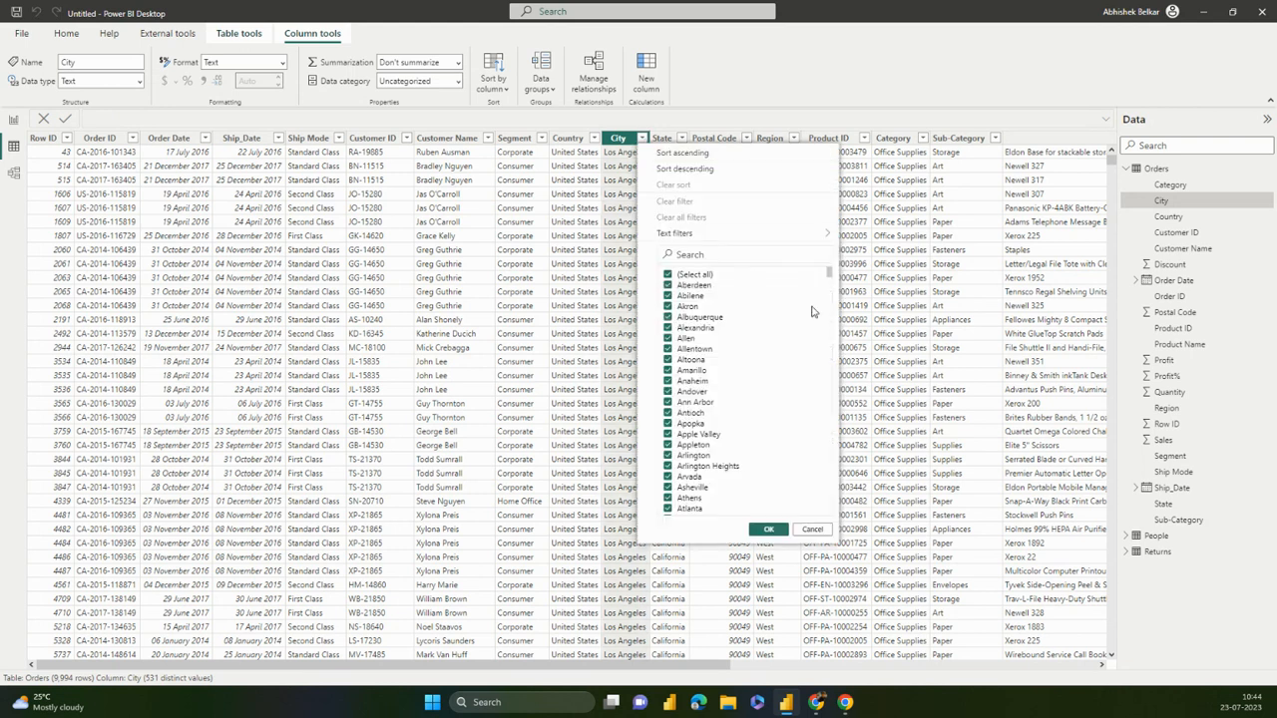
pyautogui.moveTo(830, 278); pyautogui.dragTo(847, 439)
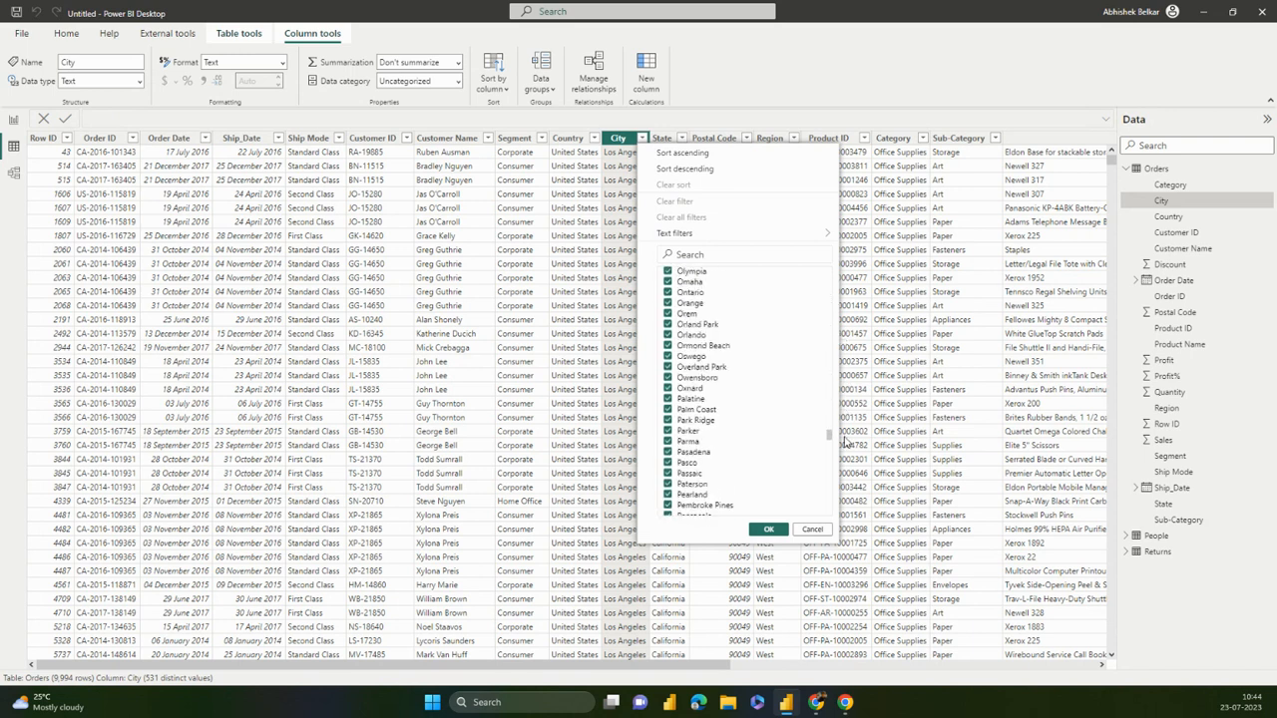
pyautogui.click(883, 418)
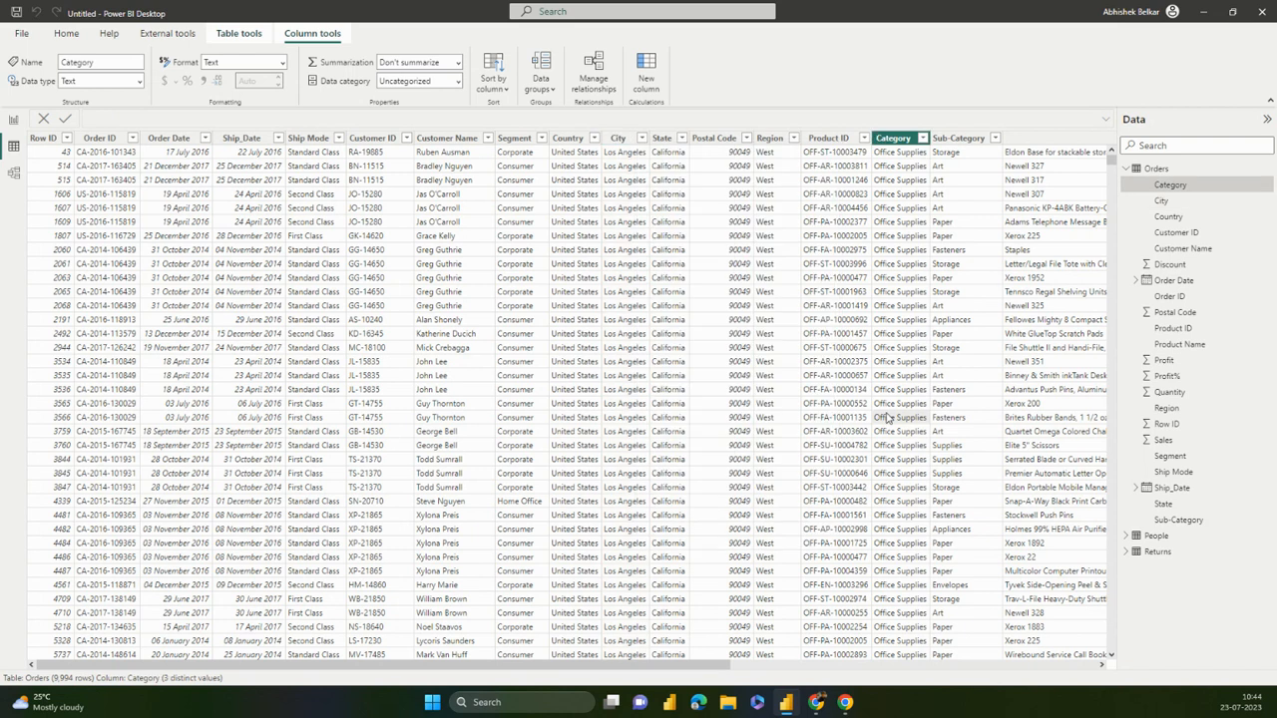
pyautogui.click(485, 291)
pyautogui.click(372, 284)
pyautogui.press('Tab')
pyautogui.press('Tab')
pyautogui.press('Tab')
pyautogui.press('Tab')
pyautogui.press('Tab')
pyautogui.press('Tab')
pyautogui.press('Tab')
pyautogui.press('Tab')
pyautogui.press('Tab')
pyautogui.press('Tab')
pyautogui.press('Tab')
pyautogui.press('Tab')
pyautogui.press('Tab')
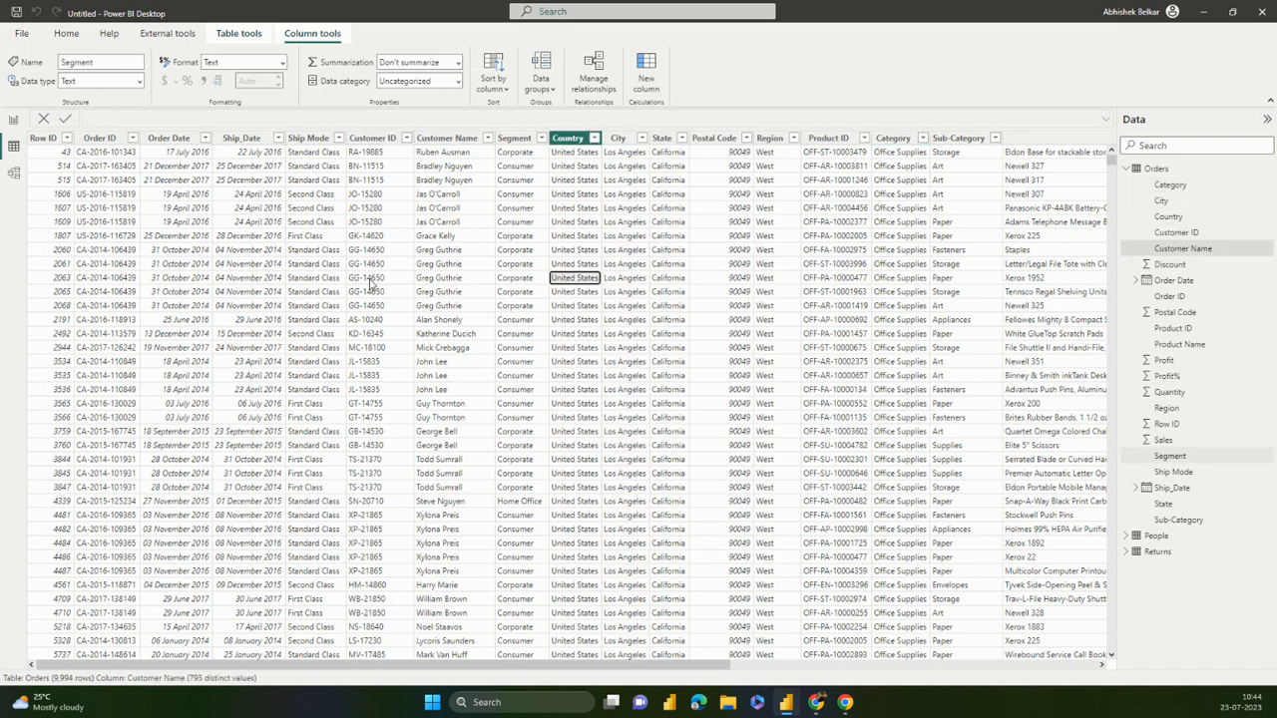
pyautogui.press('Tab')
pyautogui.press('Tab')
pyautogui.press('Tab')
pyautogui.press('Tab')
pyautogui.press('Tab')
pyautogui.press('Tab')
pyautogui.press('Tab')
pyautogui.press('Tab')
pyautogui.press('Tab')
pyautogui.press('Tab')
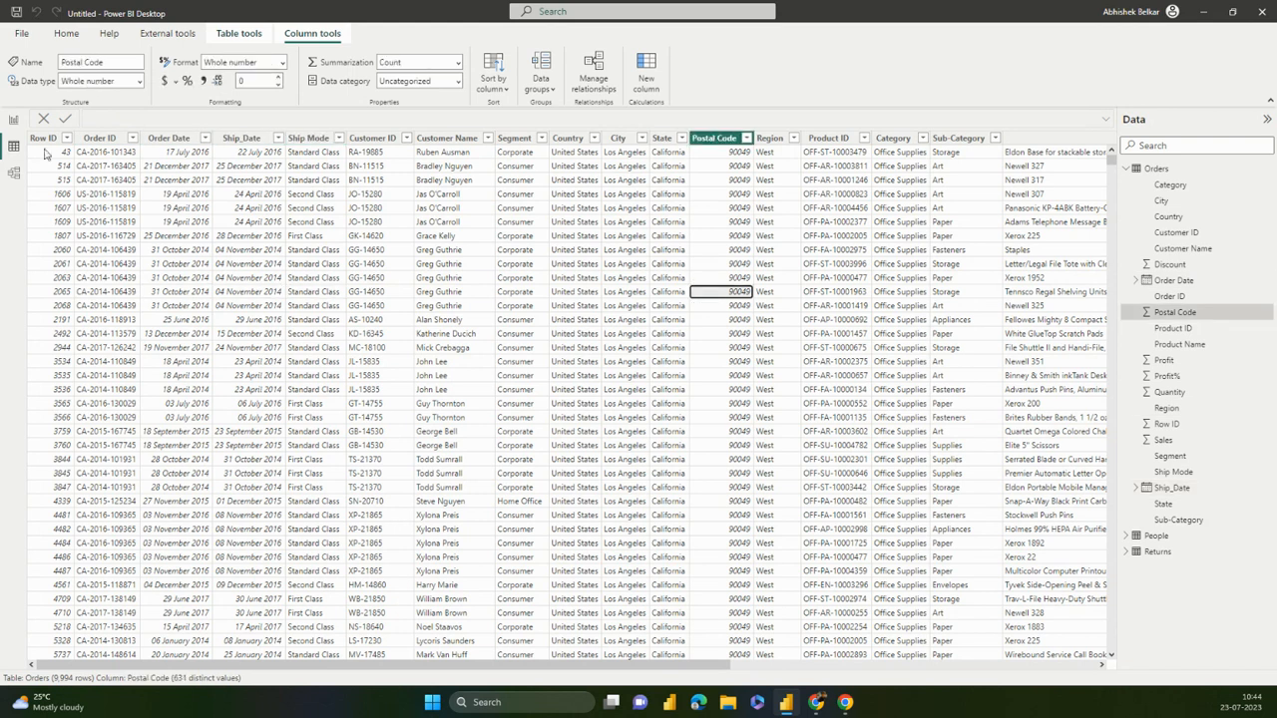
# Rearrange the model diagram, aligning the People table with the top of Orders and moving Returns lower and farther right
pyautogui.click(18, 177)
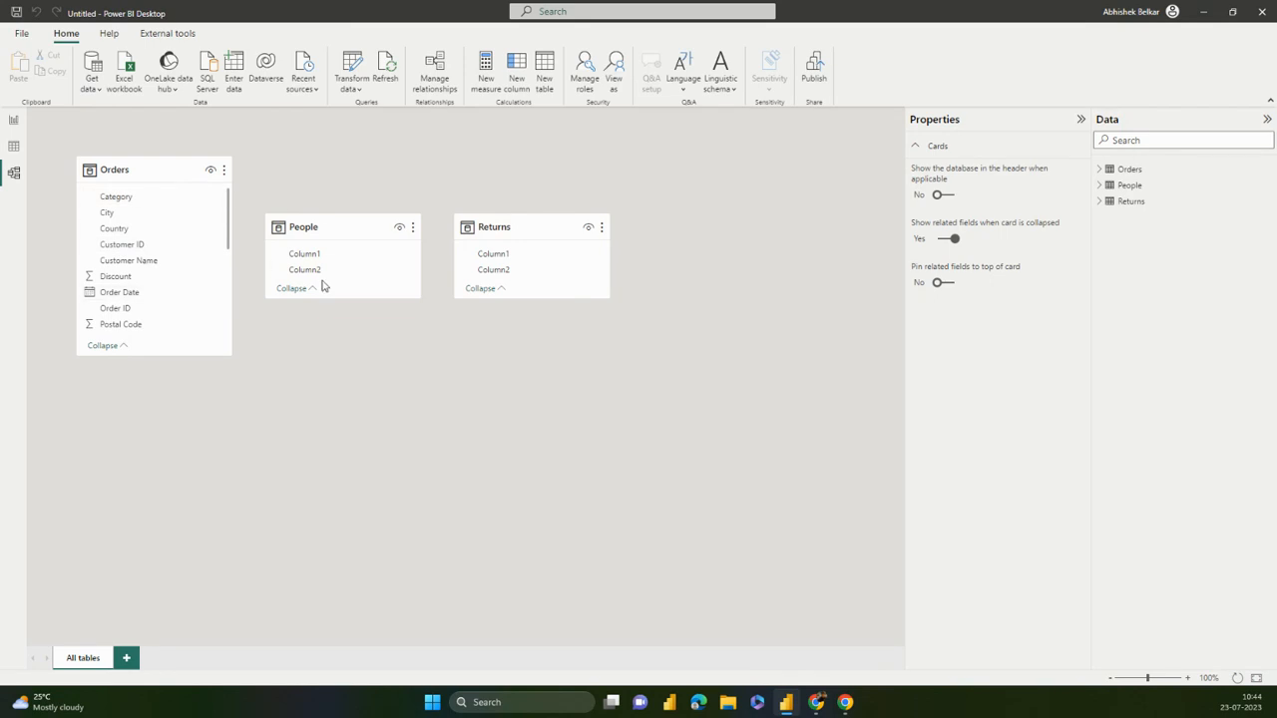
pyautogui.moveTo(322, 229); pyautogui.dragTo(370, 171)
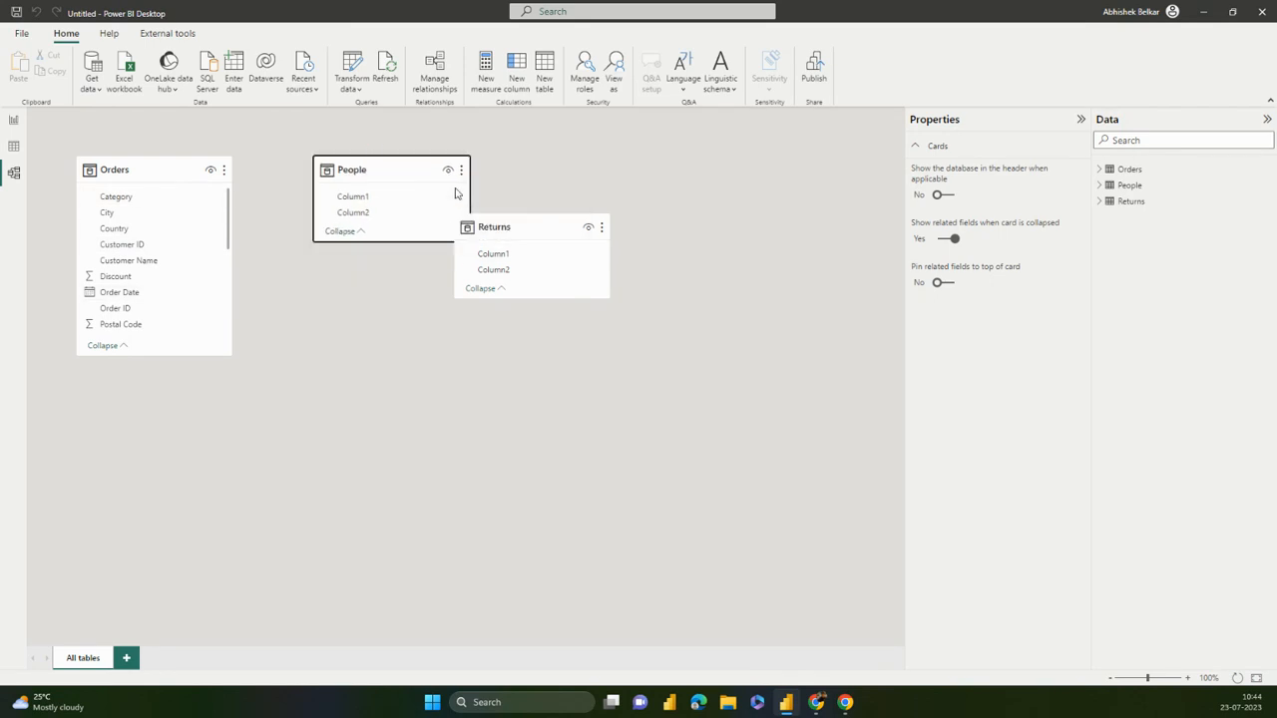
pyautogui.moveTo(519, 223); pyautogui.dragTo(594, 291)
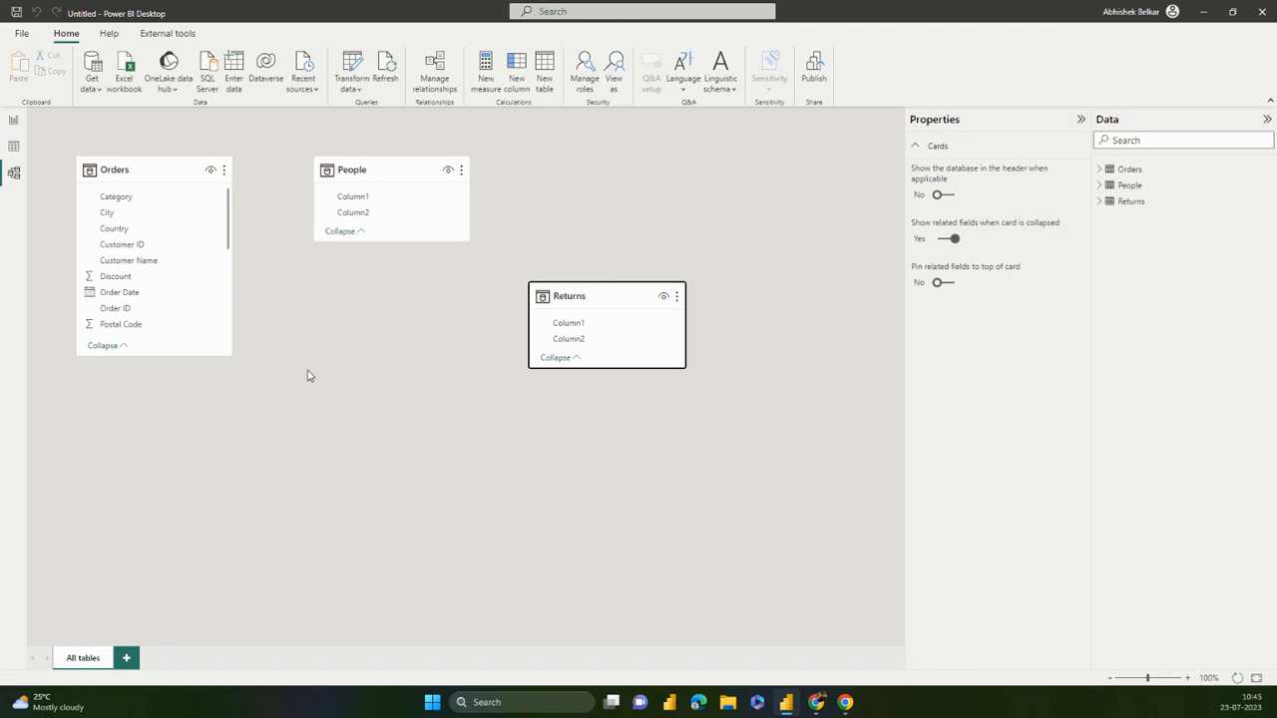
# Add an empty stacked bar chart to the report page and position it near the page's left edge, below the top
pyautogui.click(14, 145)
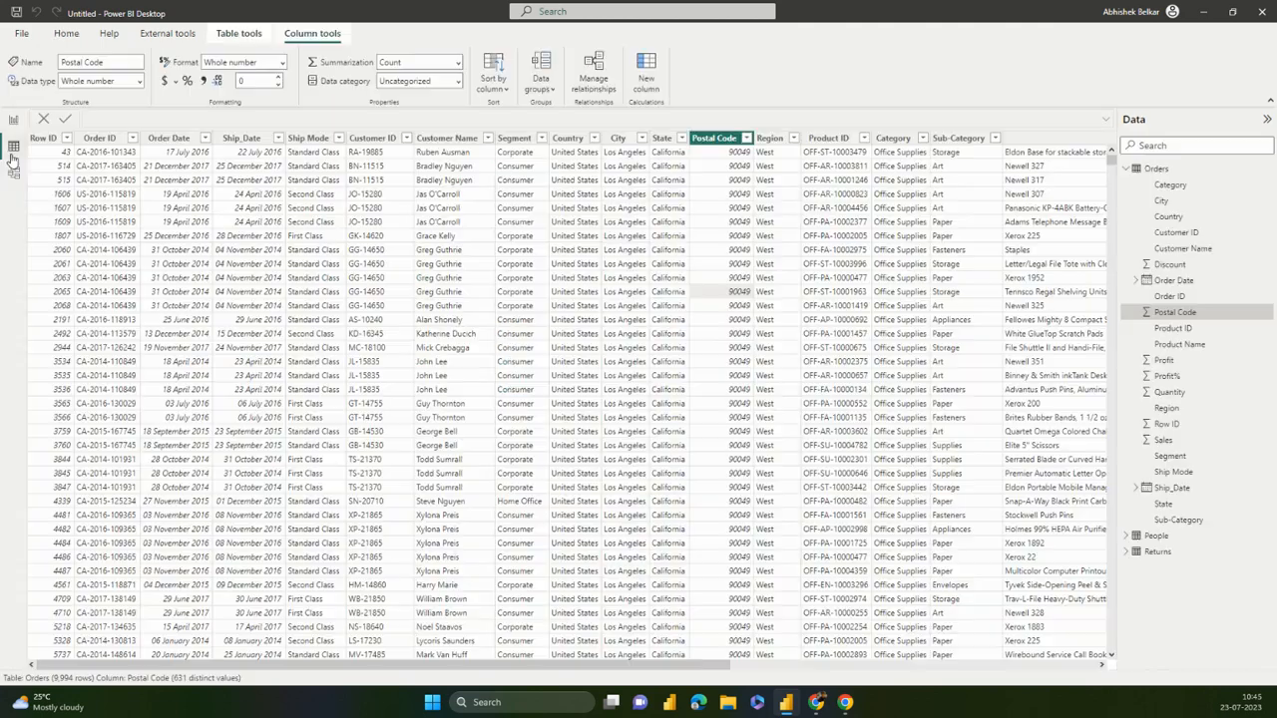
pyautogui.click(14, 120)
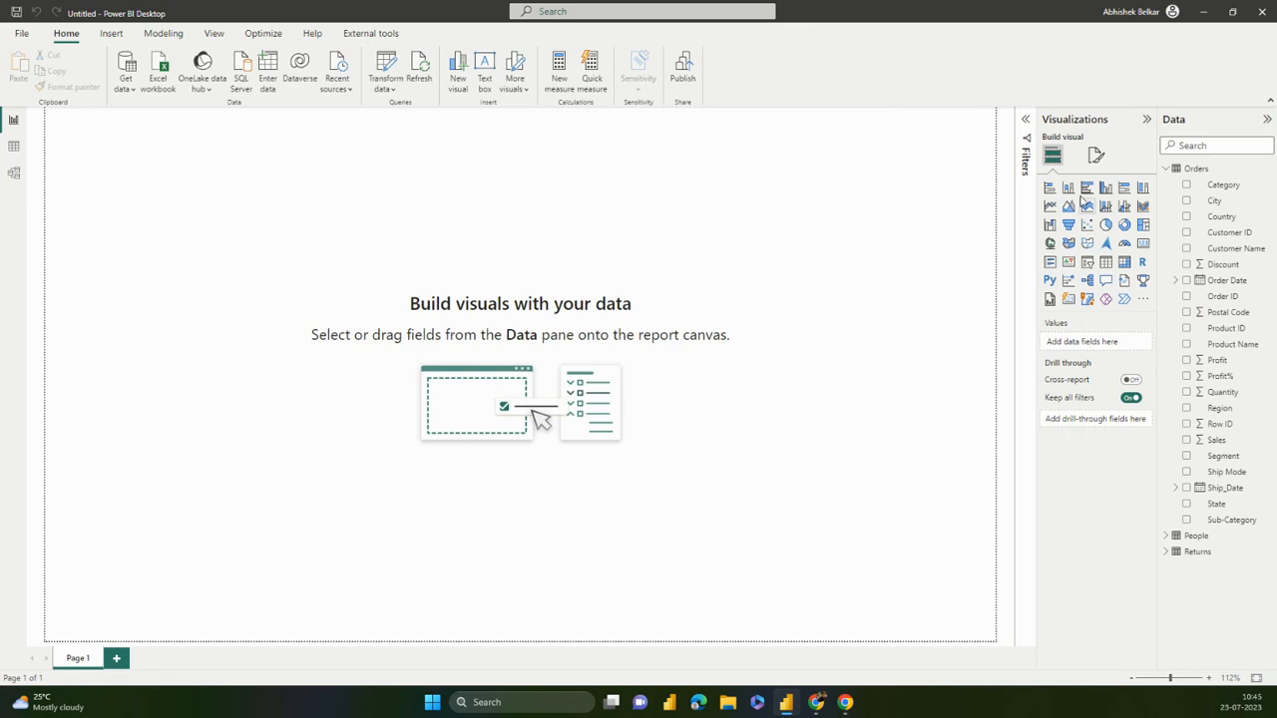
pyautogui.click(1049, 189)
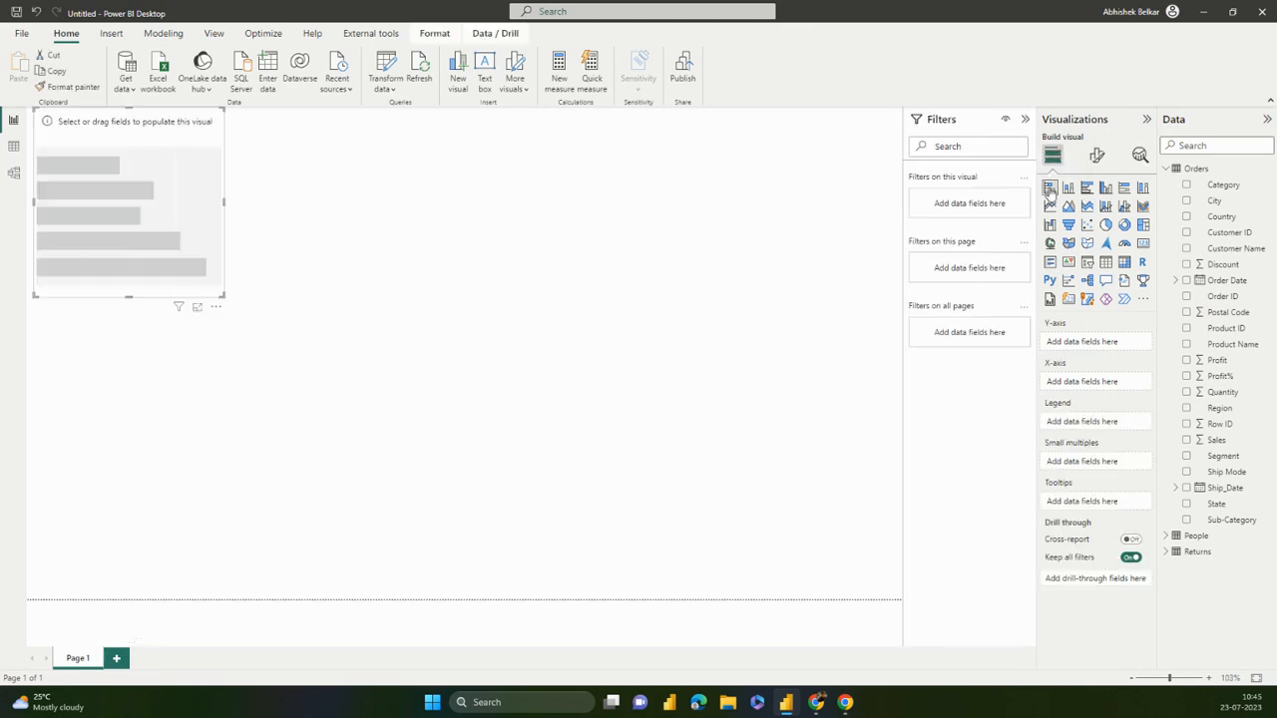
pyautogui.moveTo(189, 237); pyautogui.dragTo(296, 166)
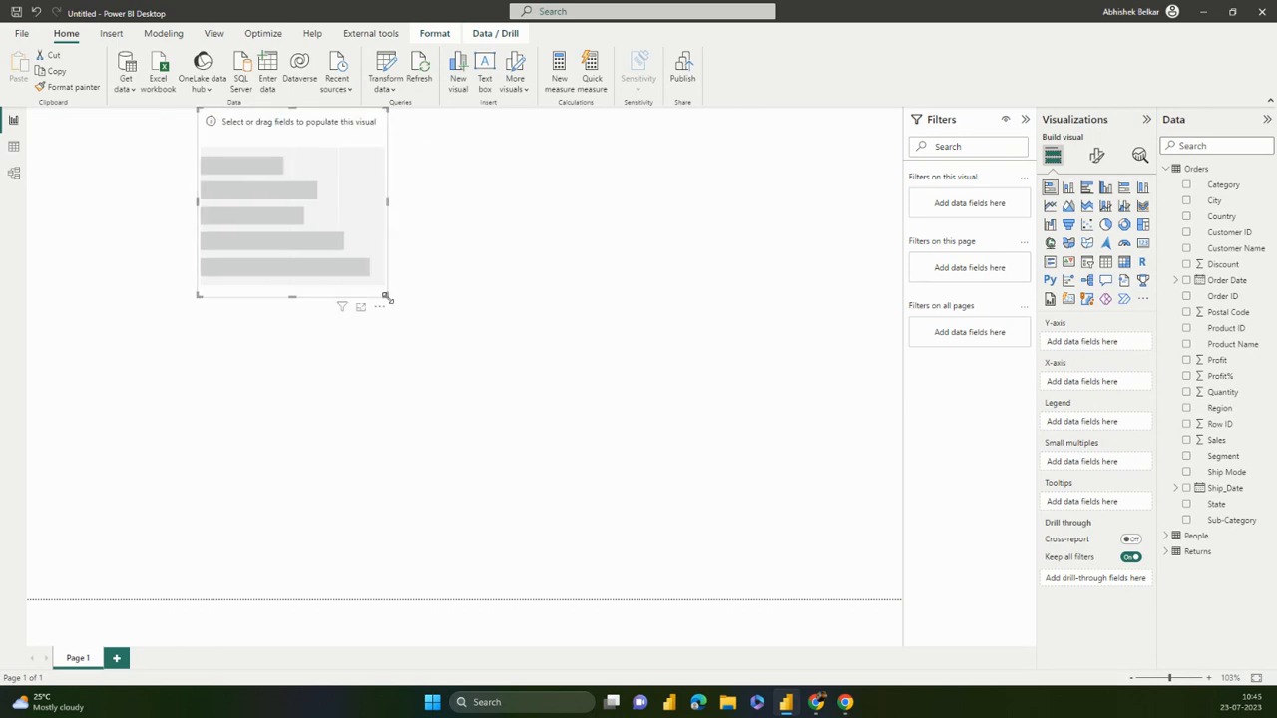
pyautogui.click(390, 303)
pyautogui.moveTo(376, 289); pyautogui.dragTo(215, 361)
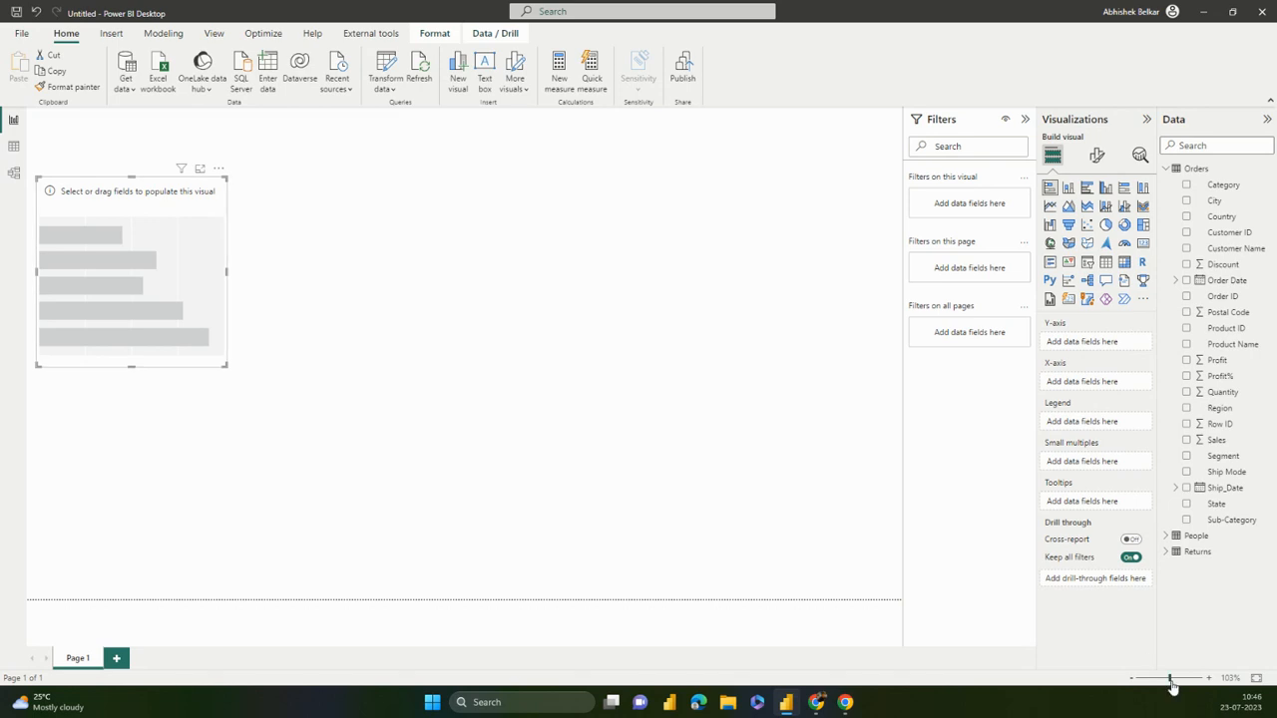
pyautogui.moveTo(1169, 678); pyautogui.dragTo(1172, 681)
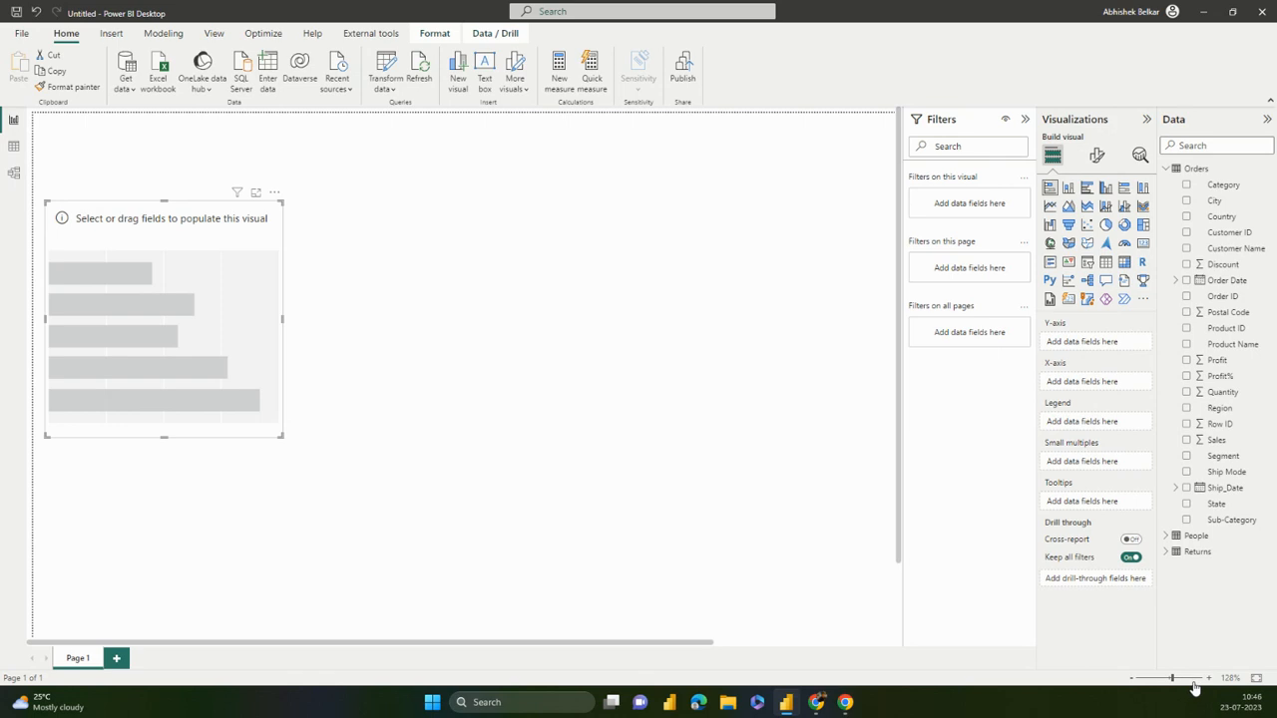
pyautogui.click(1176, 678)
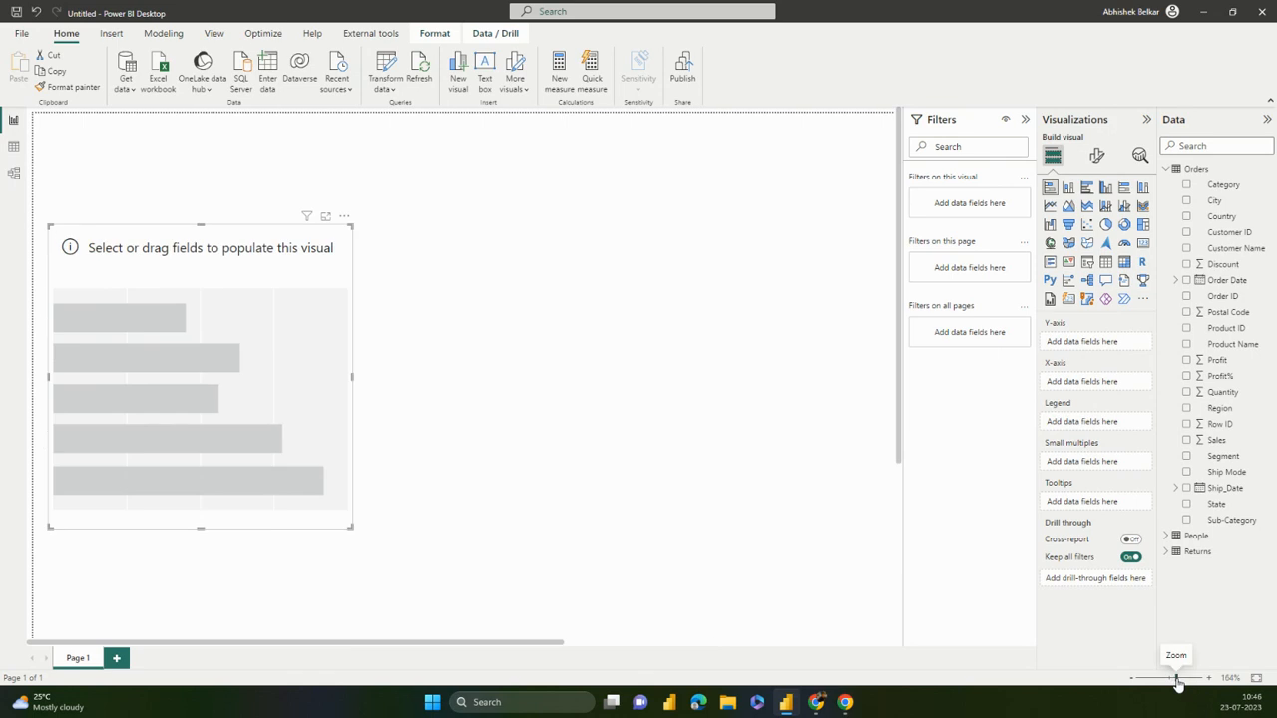
# Move the empty stacked bar chart up to the page's upper-left corner and keep it selected
pyautogui.moveTo(319, 385); pyautogui.dragTo(308, 299)
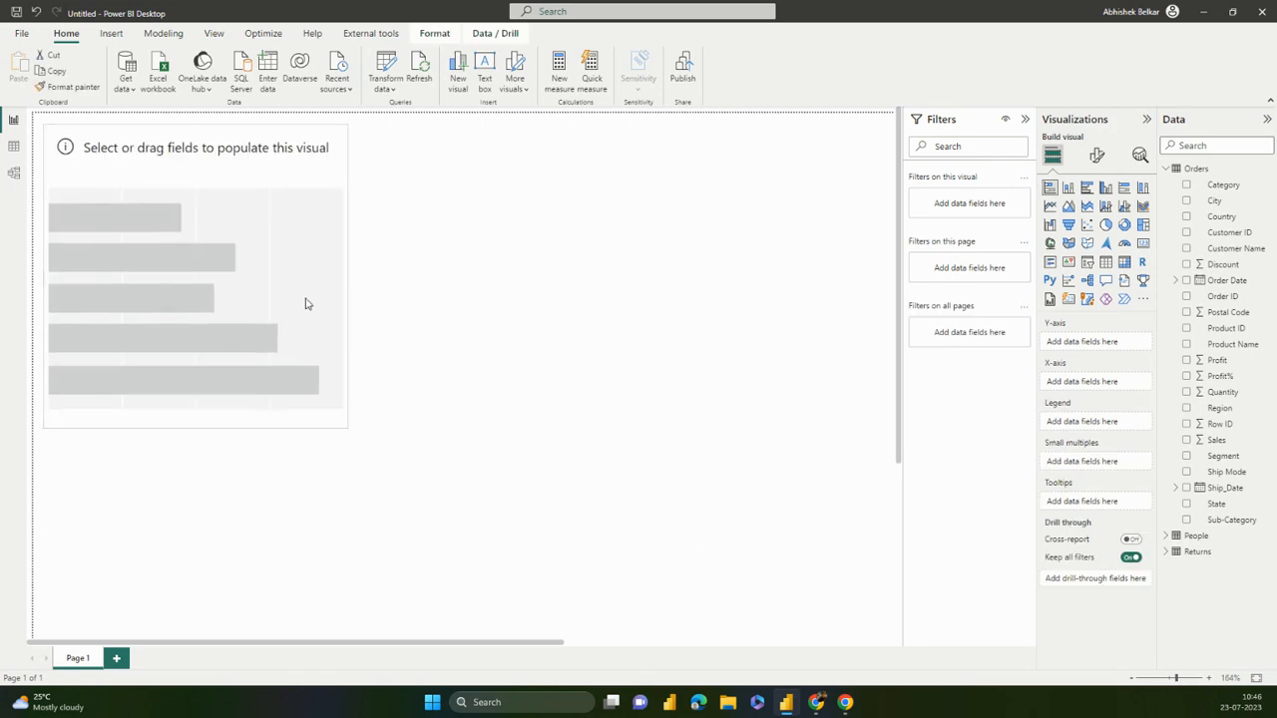
pyautogui.click(801, 288)
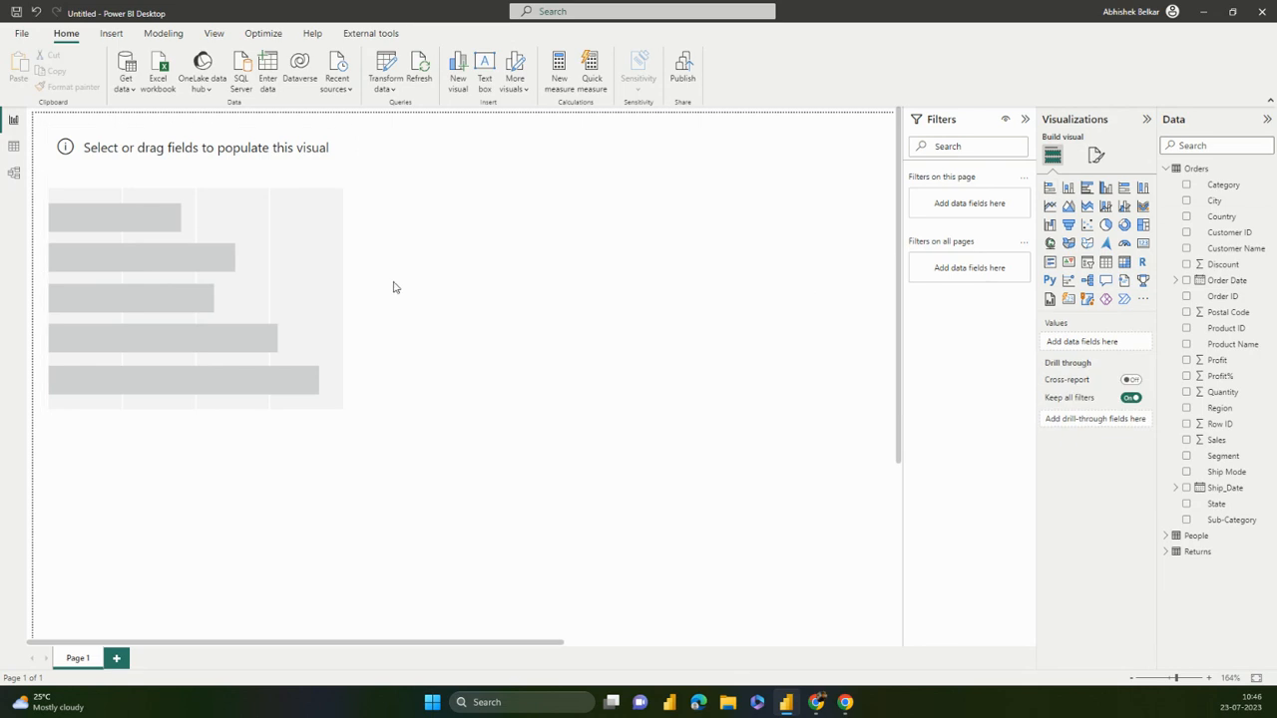
pyautogui.click(302, 287)
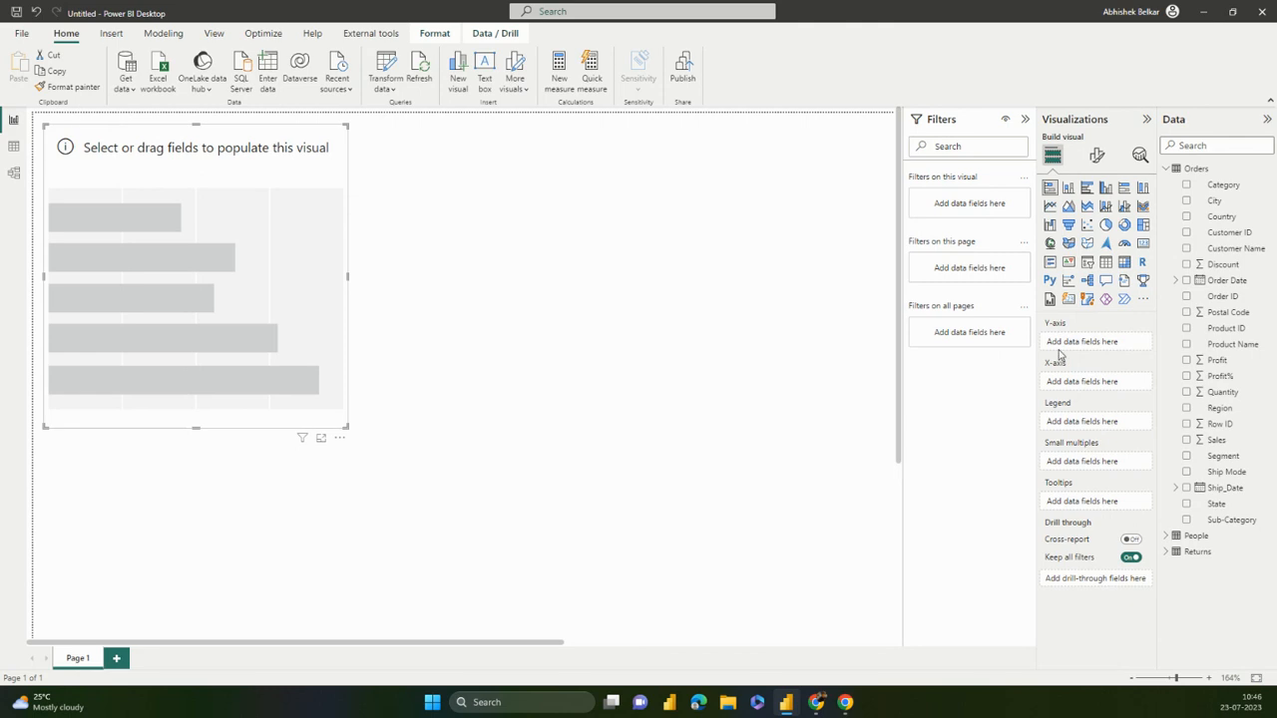
# Plot Discount on the X-axis by Category on the Y-axis, and enlarge the chart so the category names fit
pyautogui.moveTo(1221, 188); pyautogui.dragTo(1113, 389)
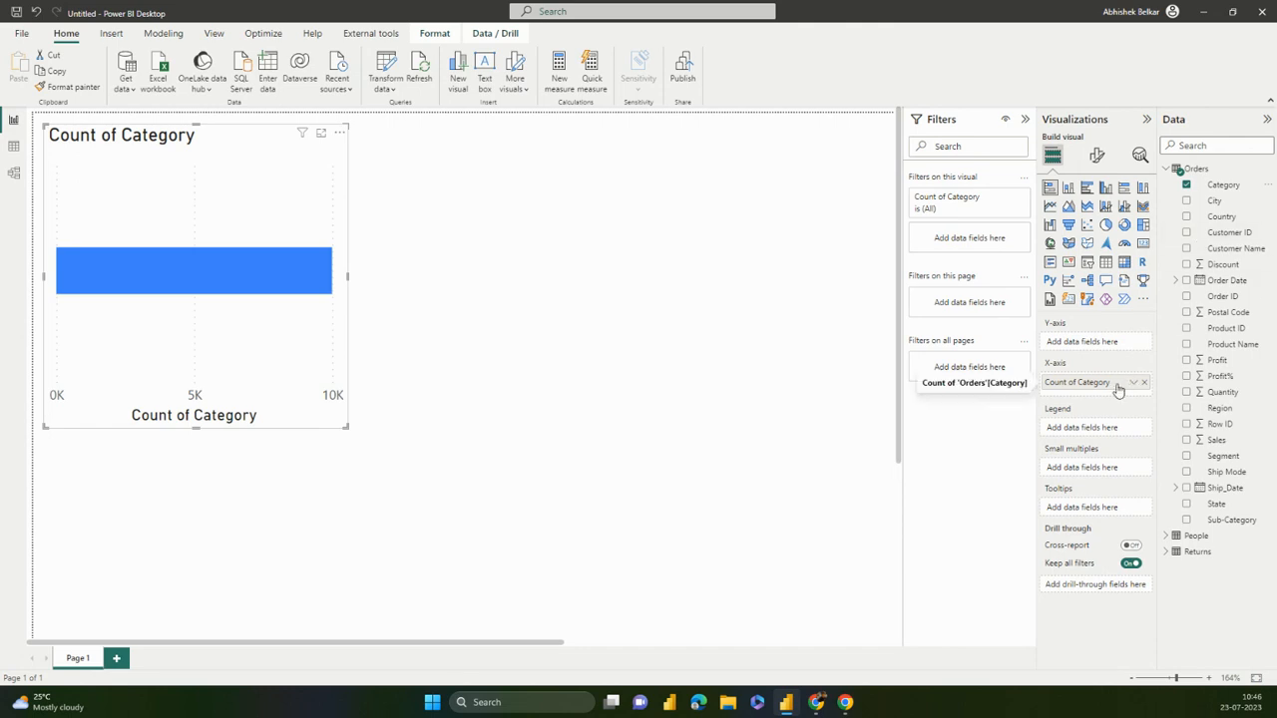
pyautogui.moveTo(1117, 389); pyautogui.dragTo(1117, 345)
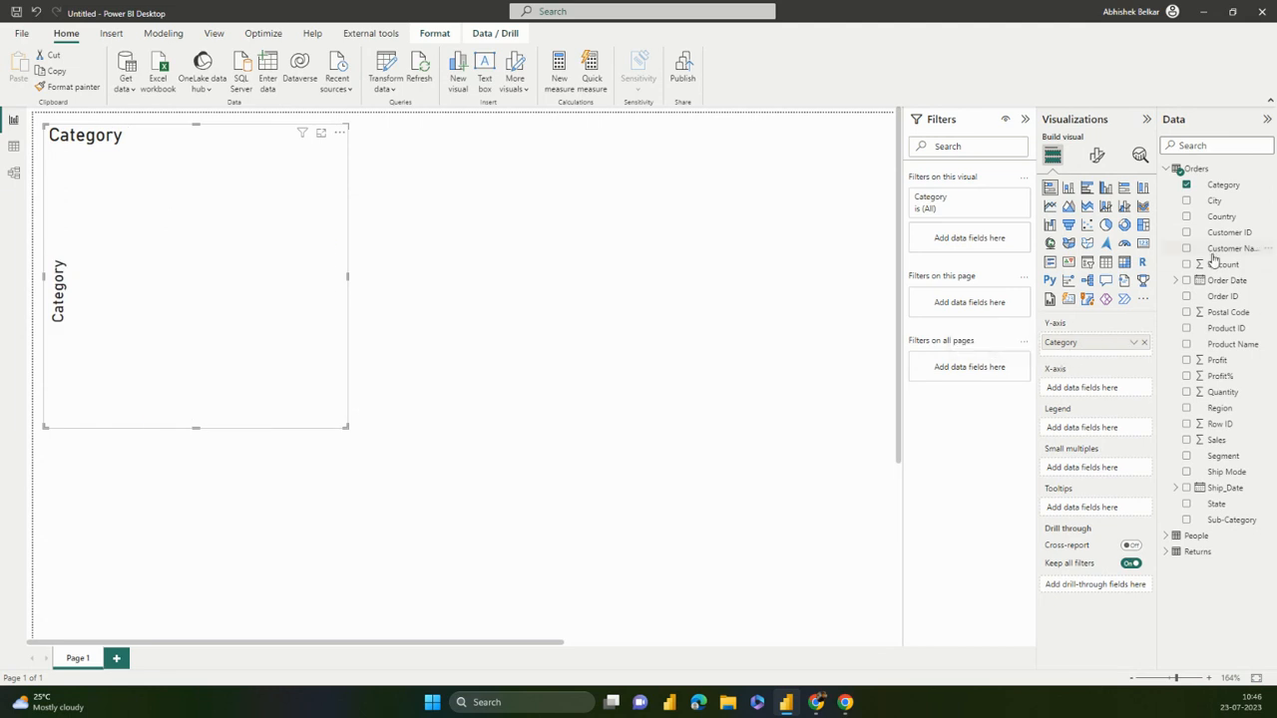
pyautogui.moveTo(1214, 262); pyautogui.dragTo(1109, 398)
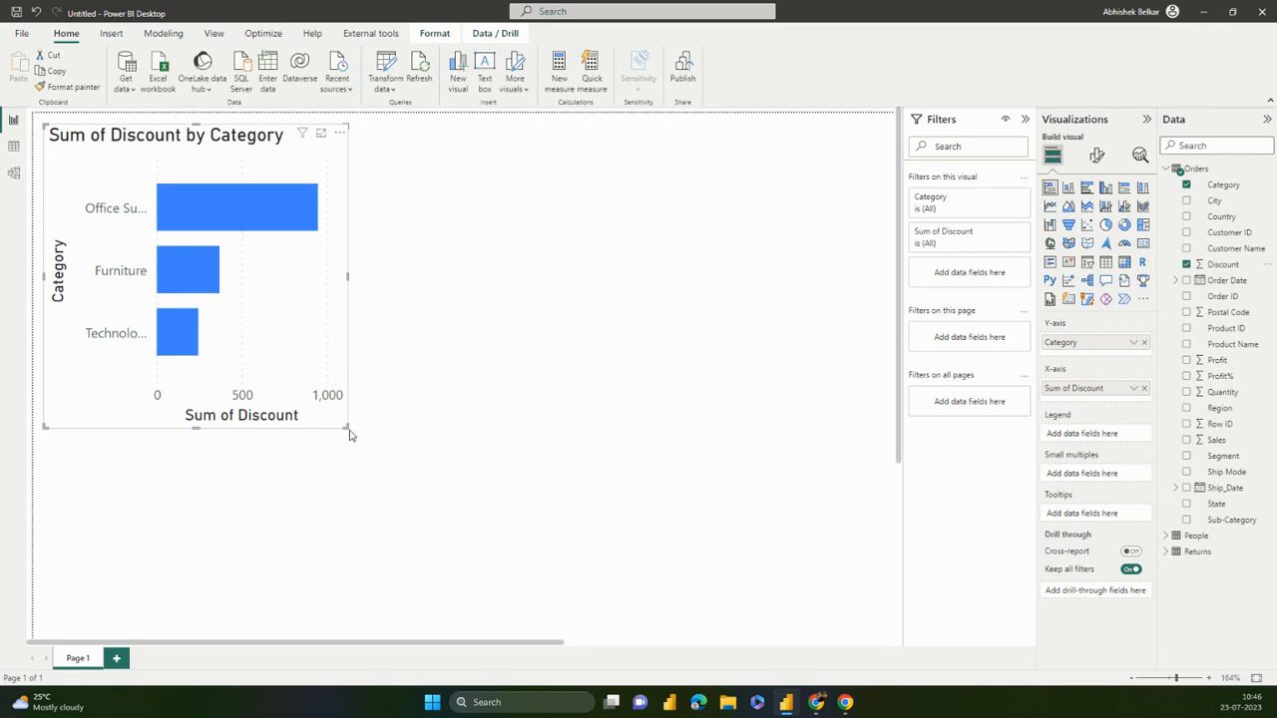
pyautogui.moveTo(349, 431); pyautogui.dragTo(454, 520)
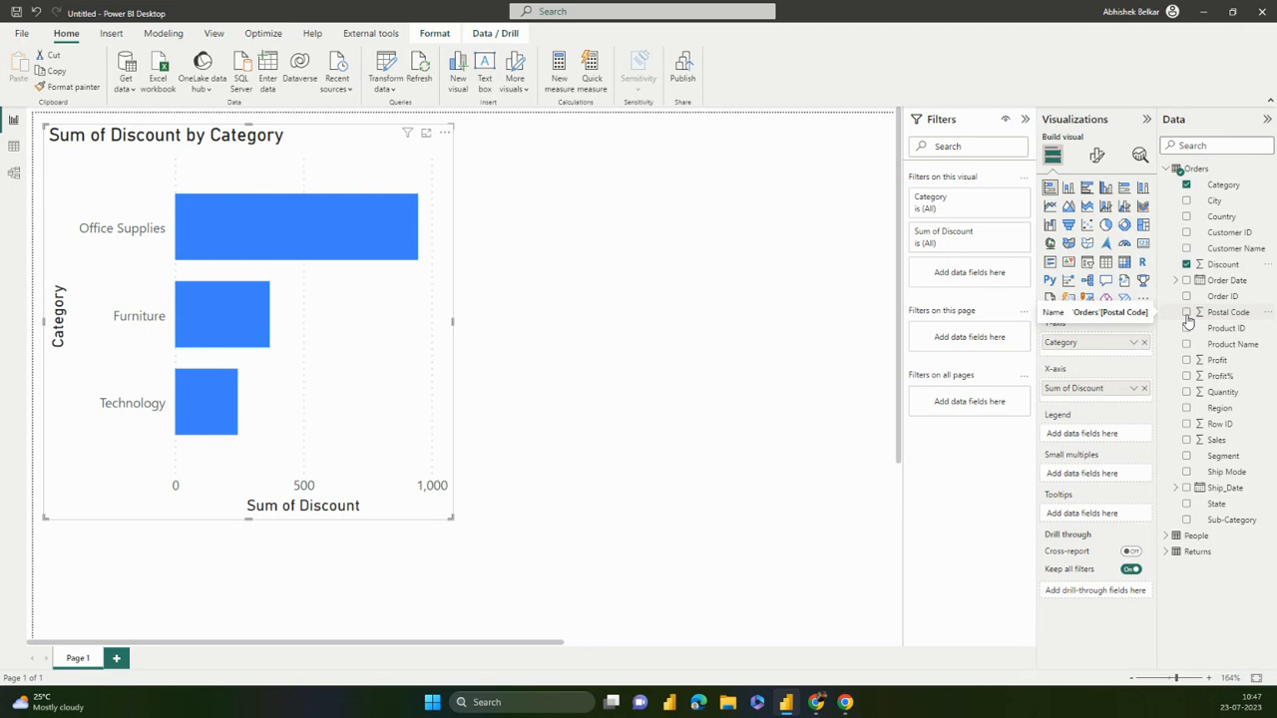
# Set the data type of the Postal Code column in Orders to Text
pyautogui.click(1177, 314)
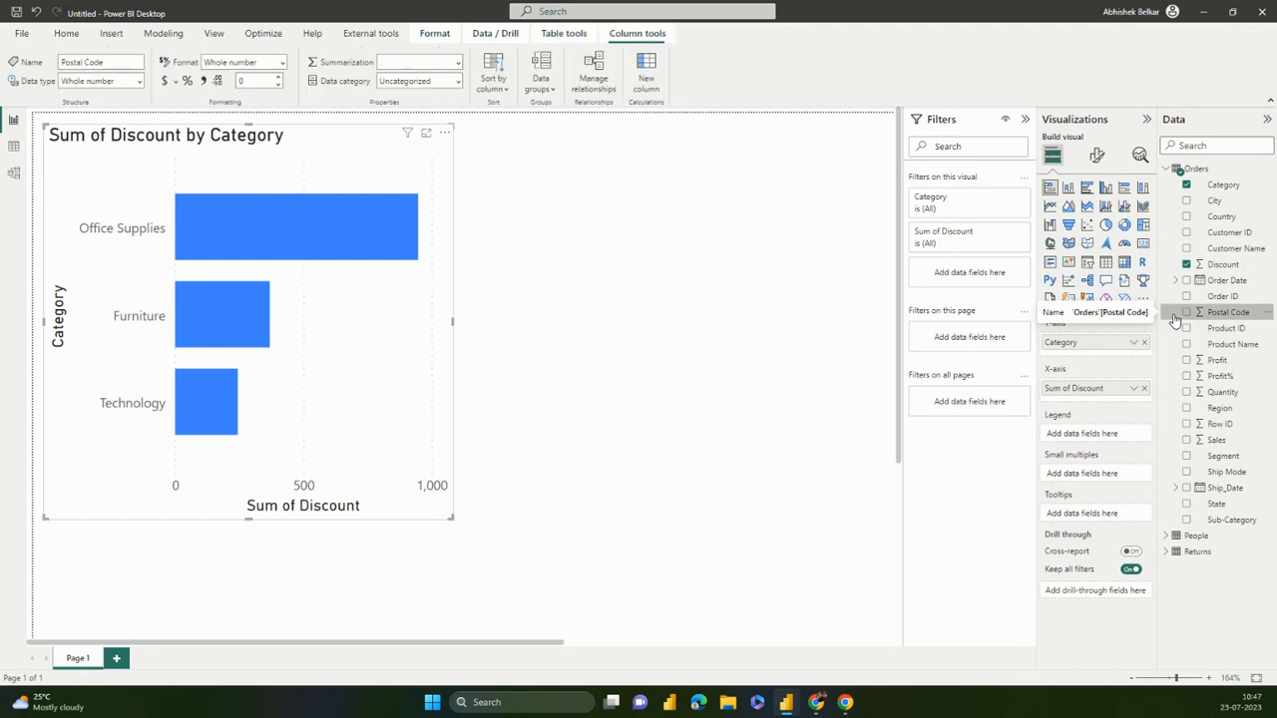
pyautogui.click(138, 83)
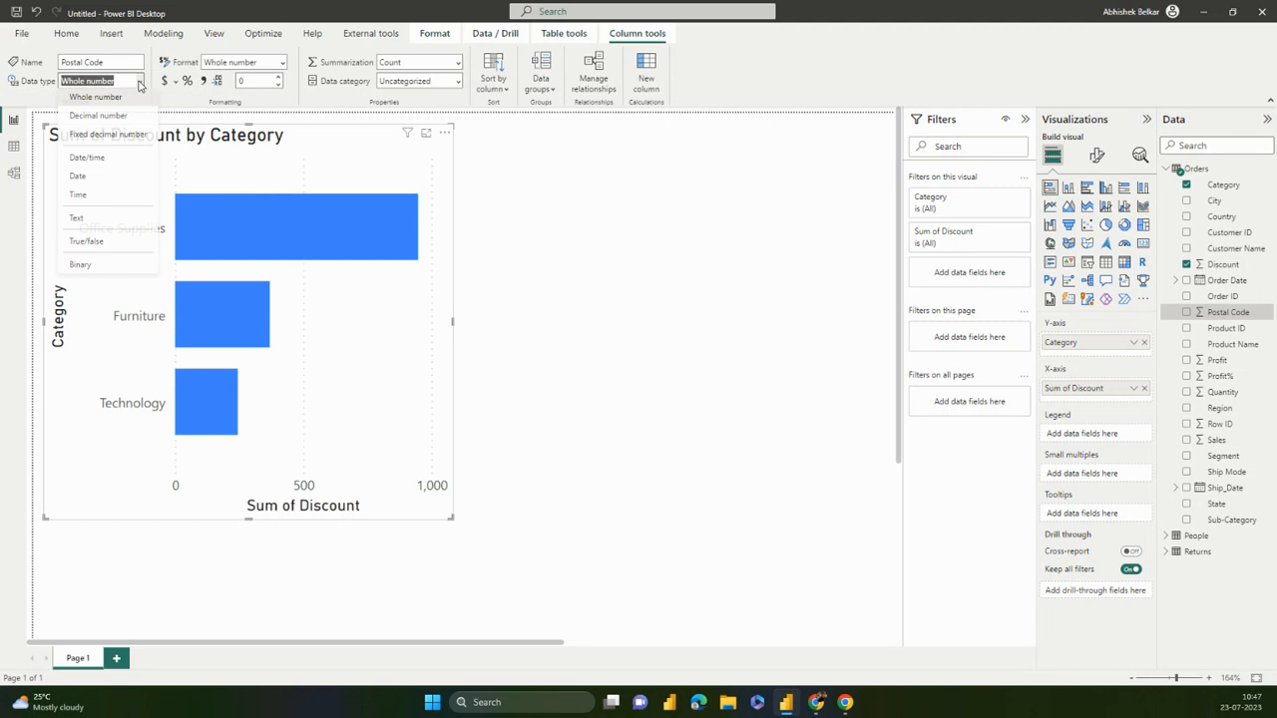
pyautogui.click(113, 219)
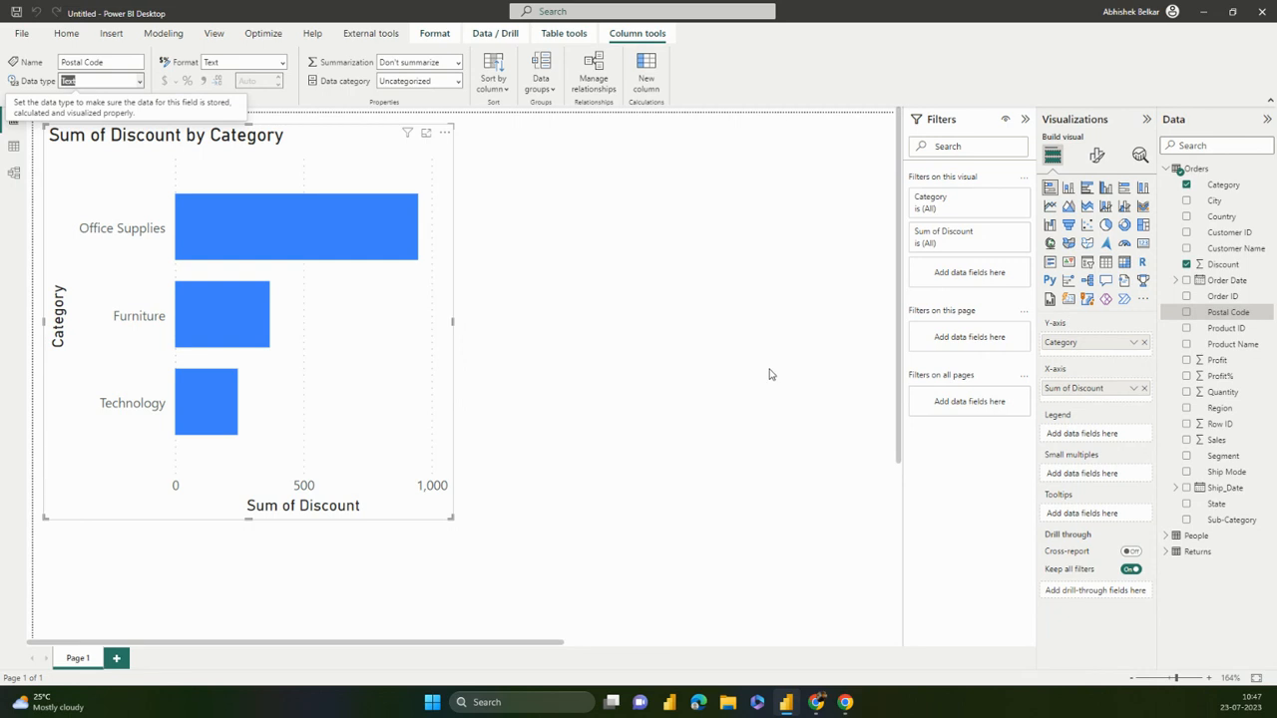
# Rename the Row ID column of Orders to ID and set its data type to Text
pyautogui.click(1215, 428)
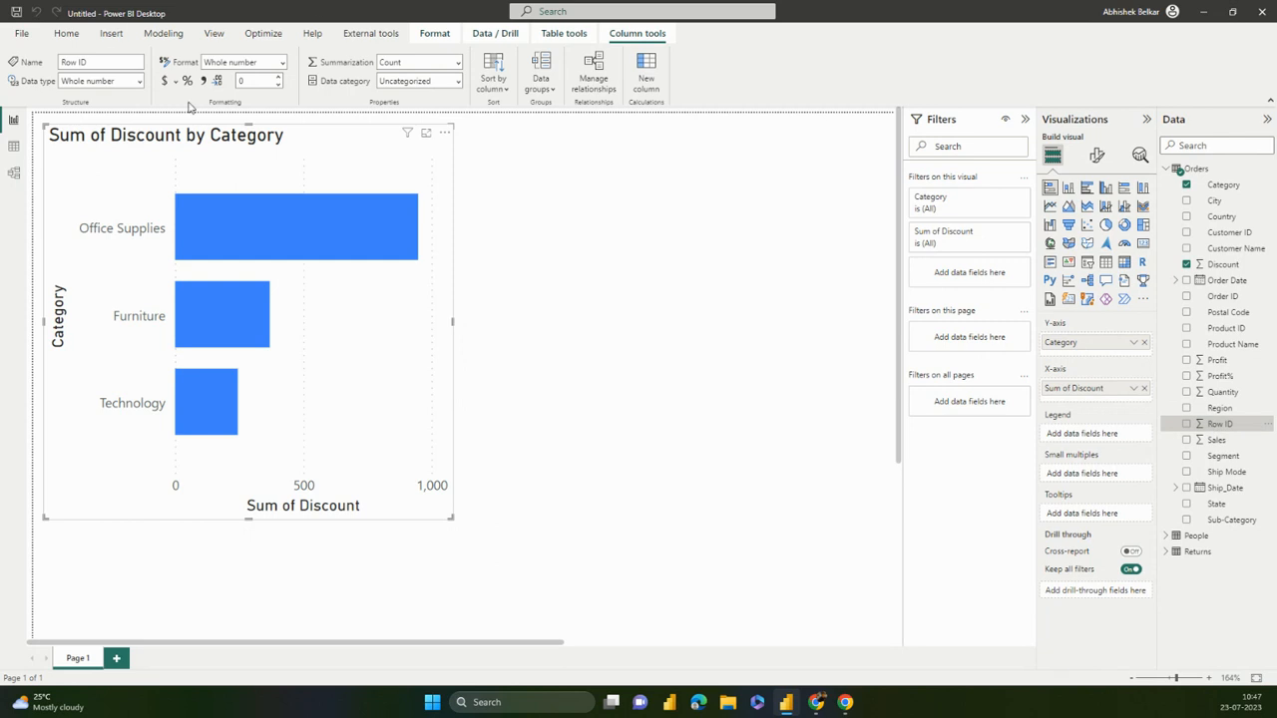
pyautogui.click(101, 63)
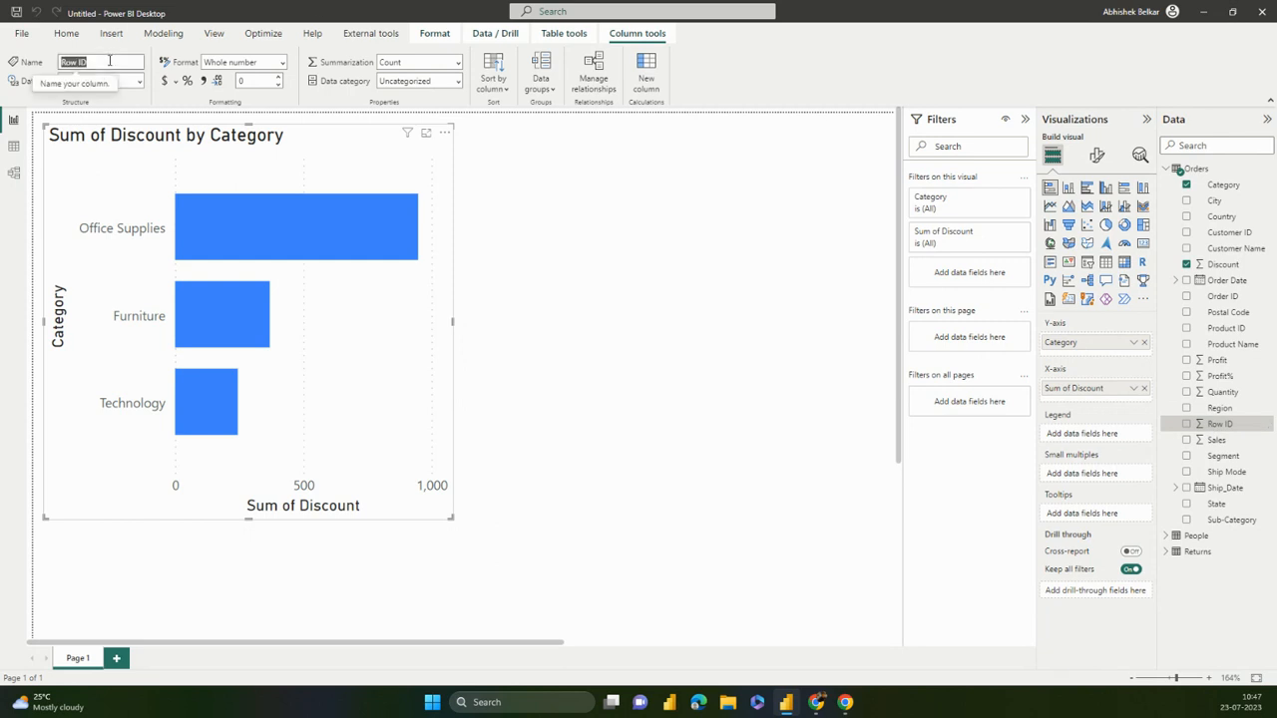
pyautogui.press('Escape')
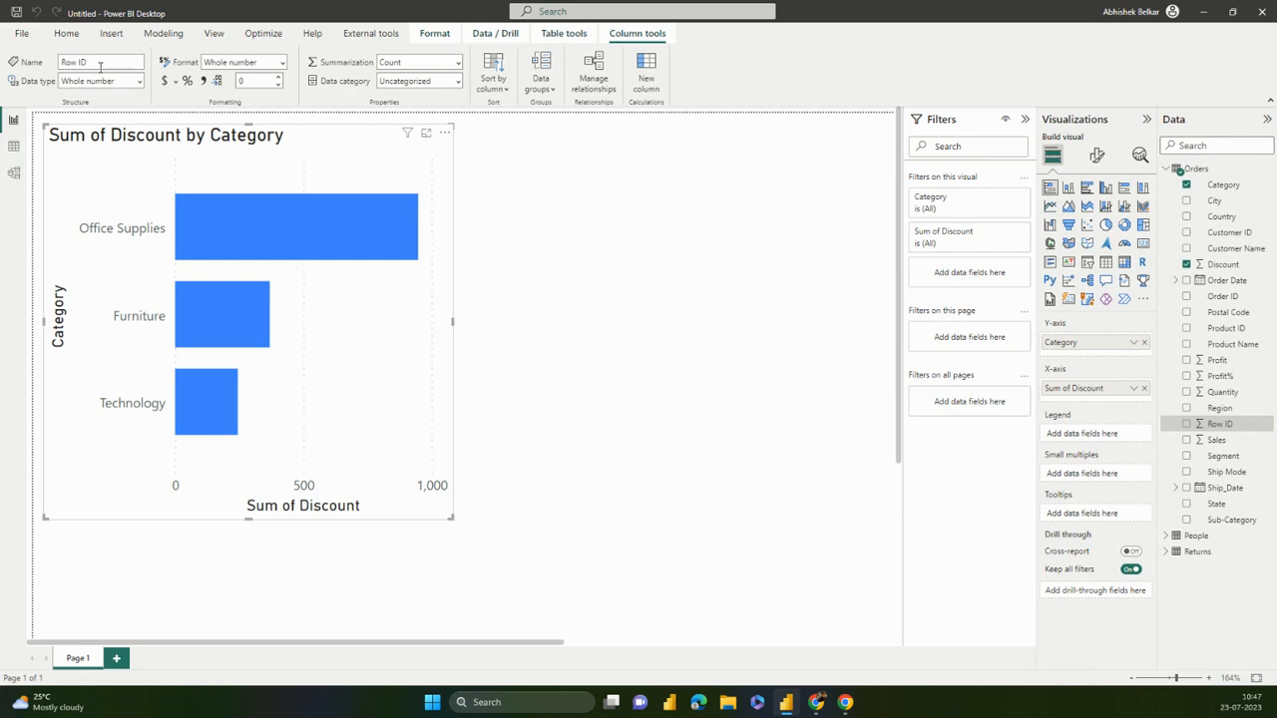
pyautogui.click(96, 65)
pyautogui.write('ID')
pyautogui.press('Return')
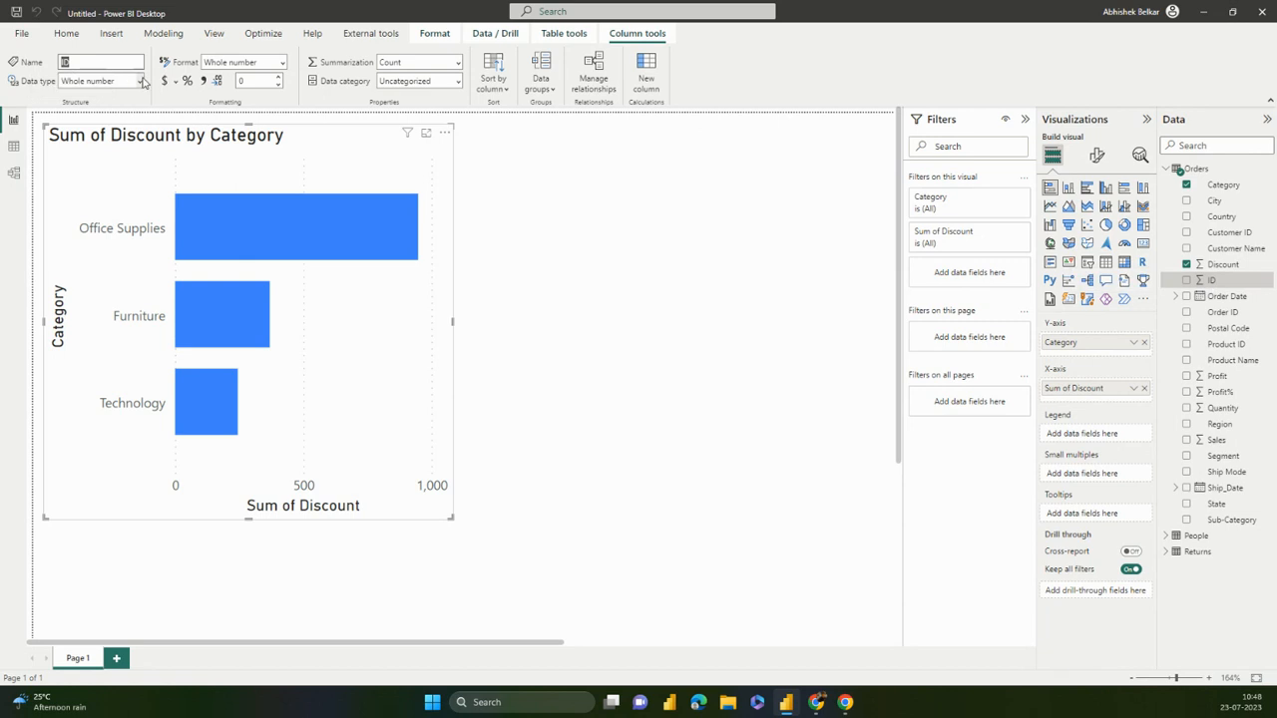
pyautogui.click(141, 81)
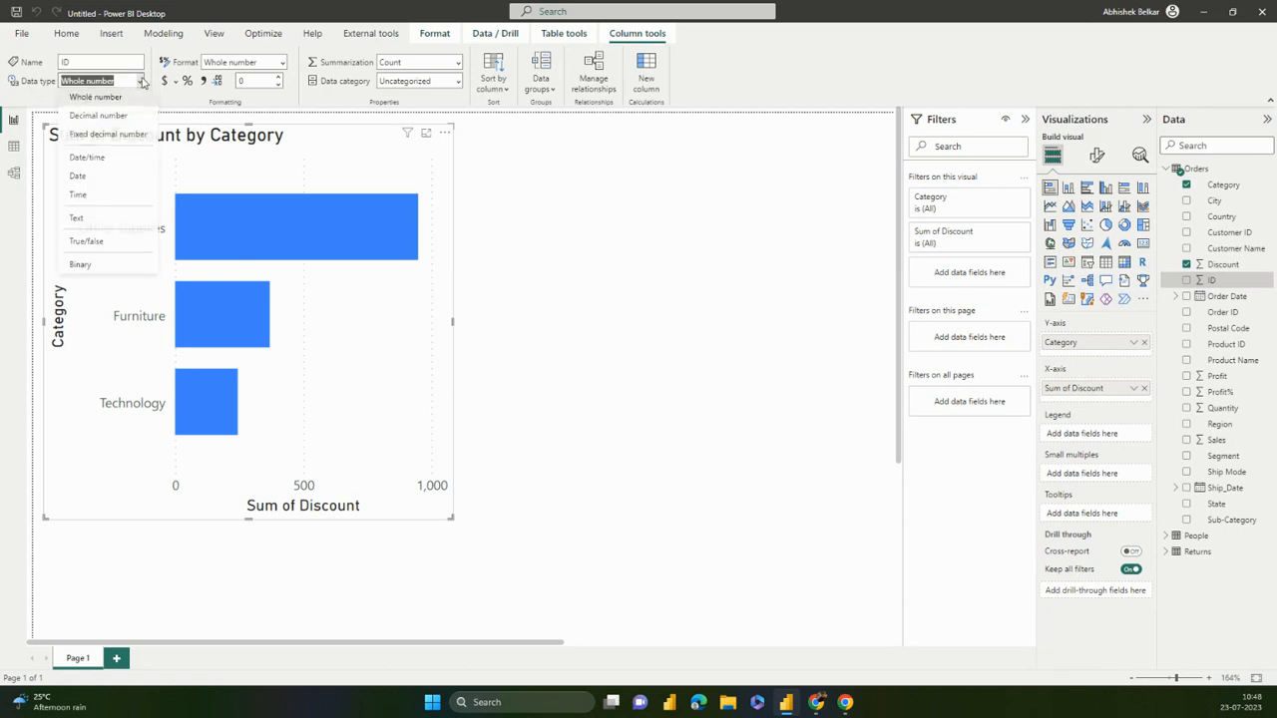
pyautogui.click(110, 218)
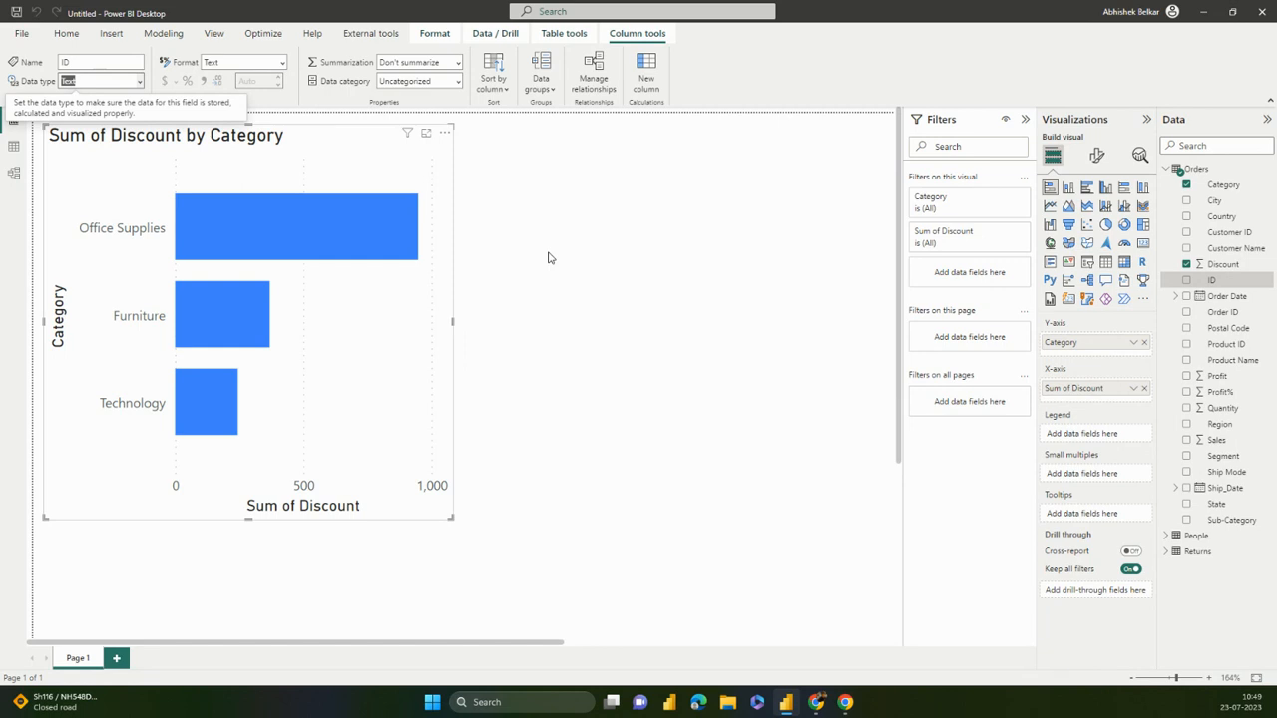
pyautogui.click(565, 364)
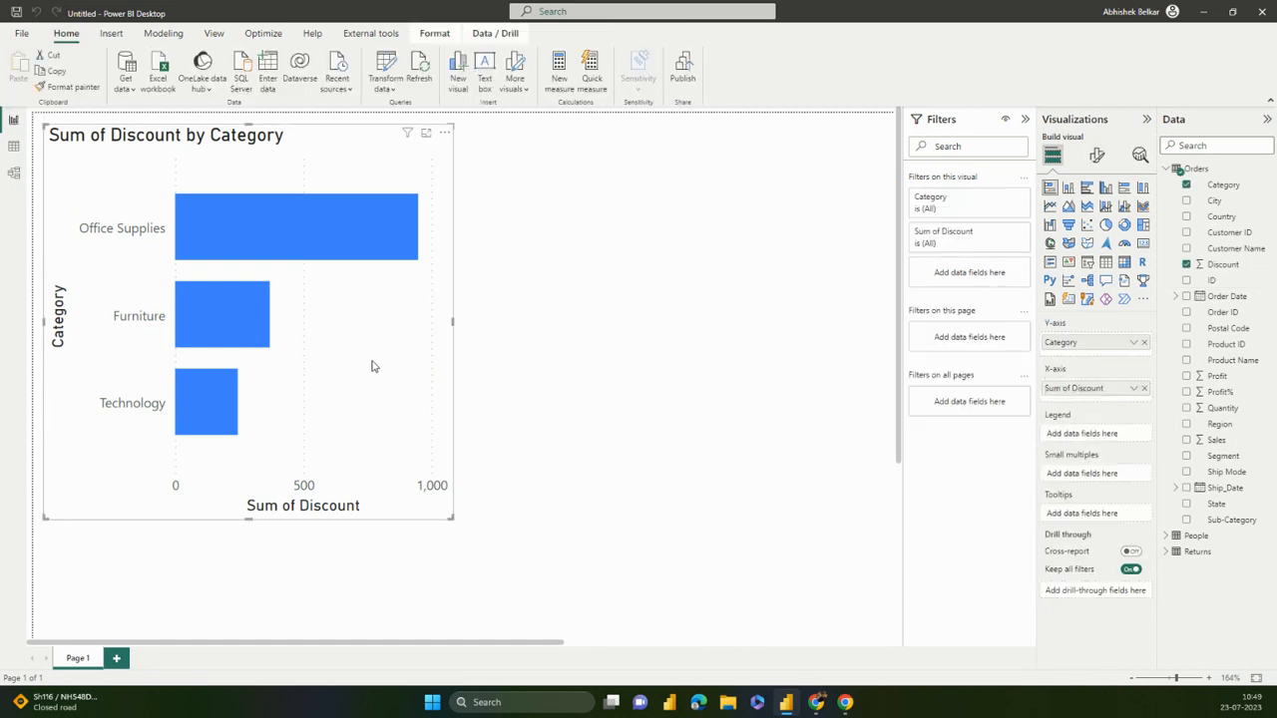
# Shift the chart slightly down the page and split its bars by Segment as the legend
pyautogui.scroll(1, 370, 384)
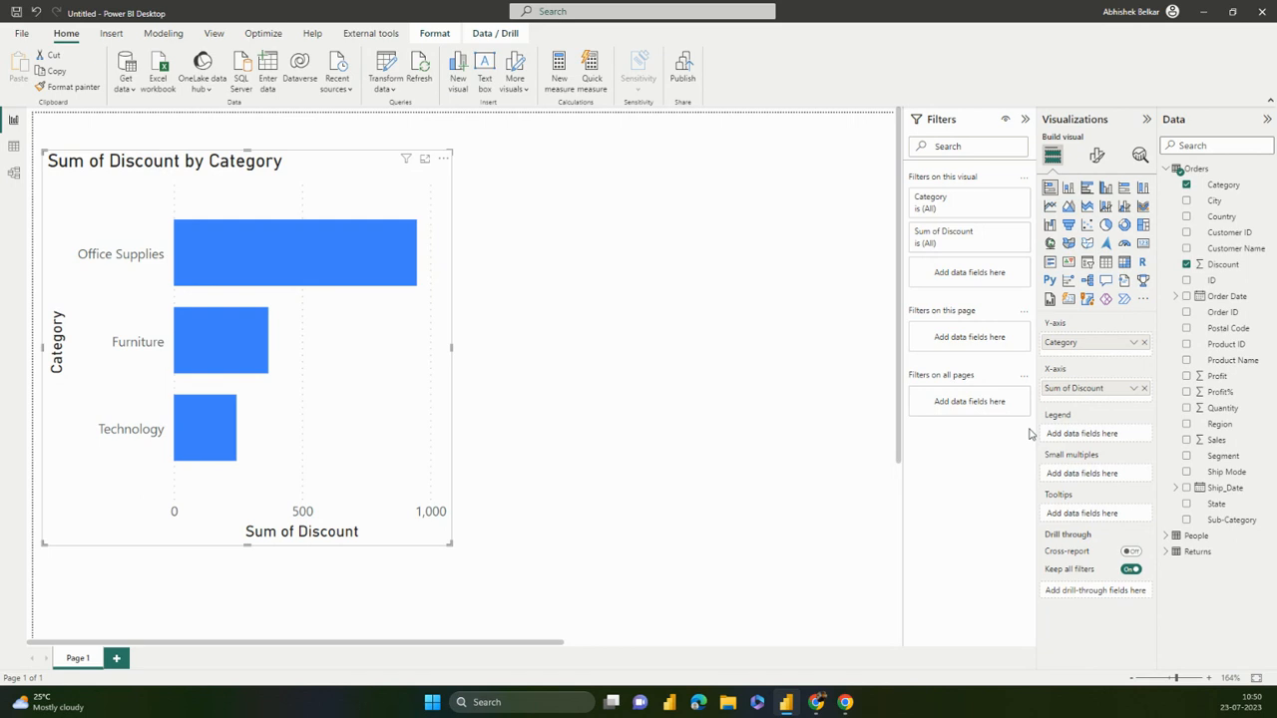
pyautogui.moveTo(1217, 455); pyautogui.dragTo(1085, 430)
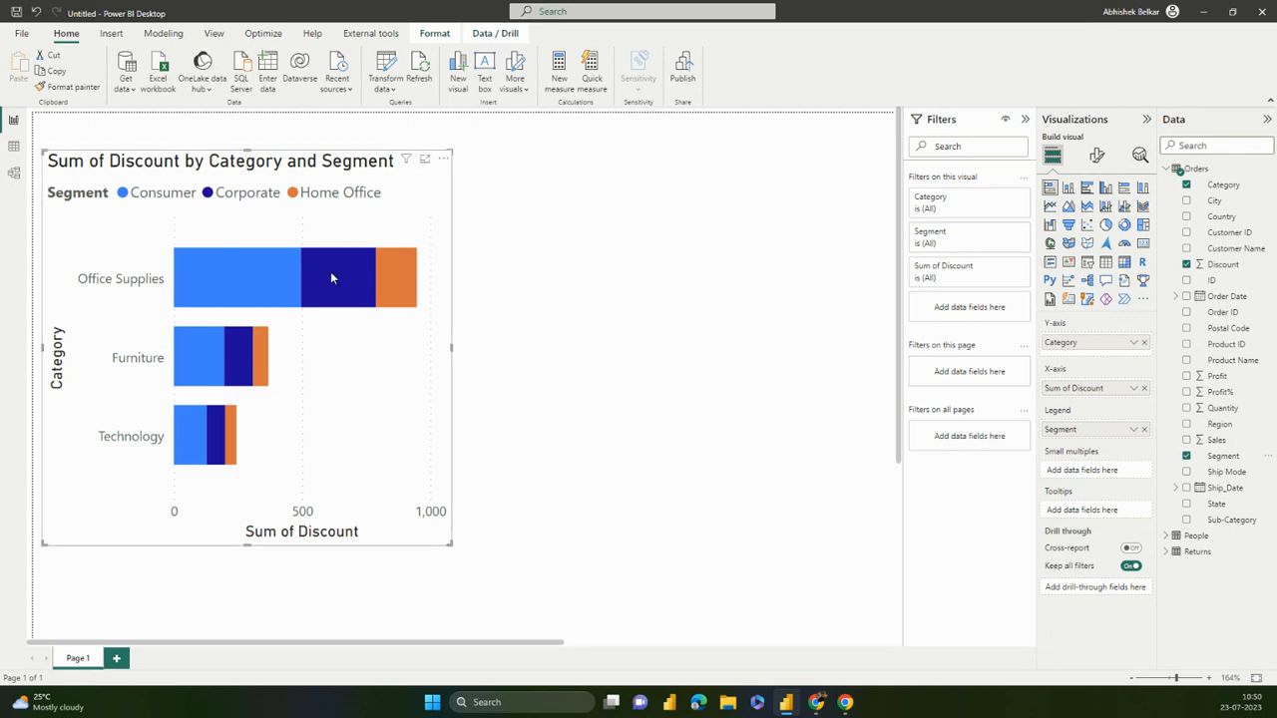
pyautogui.moveTo(271, 265)
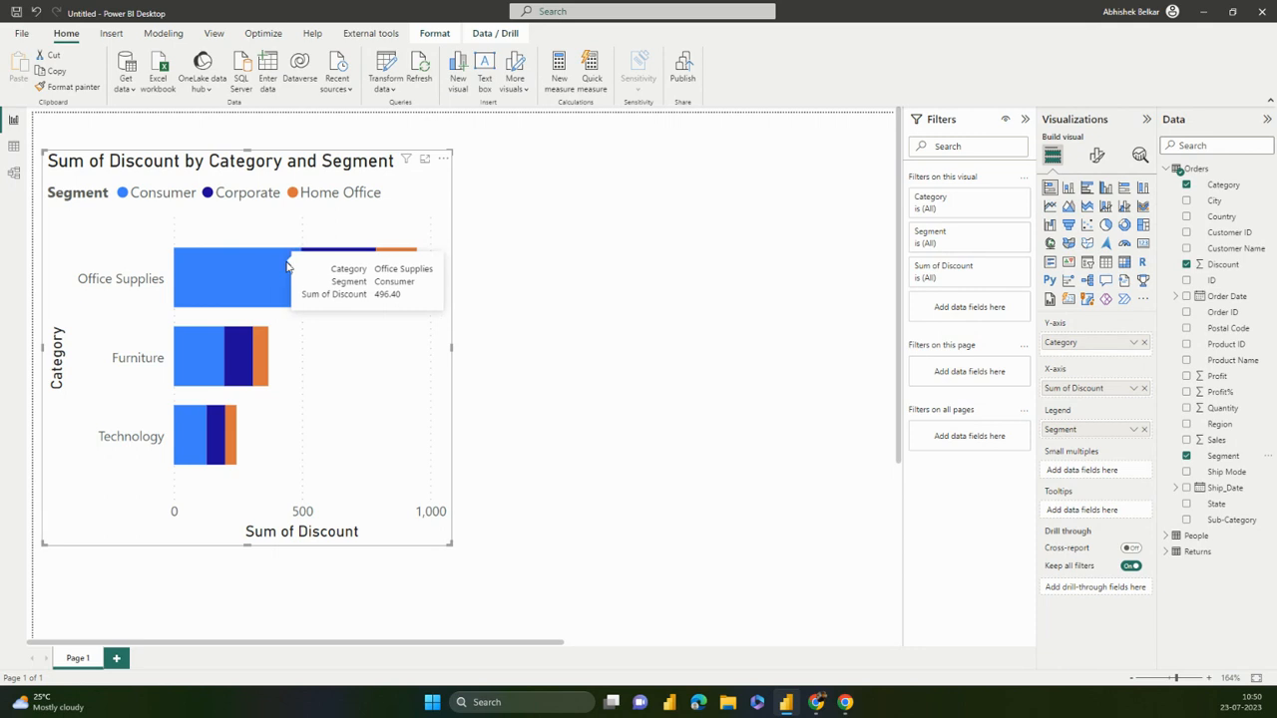
pyautogui.moveTo(325, 267)
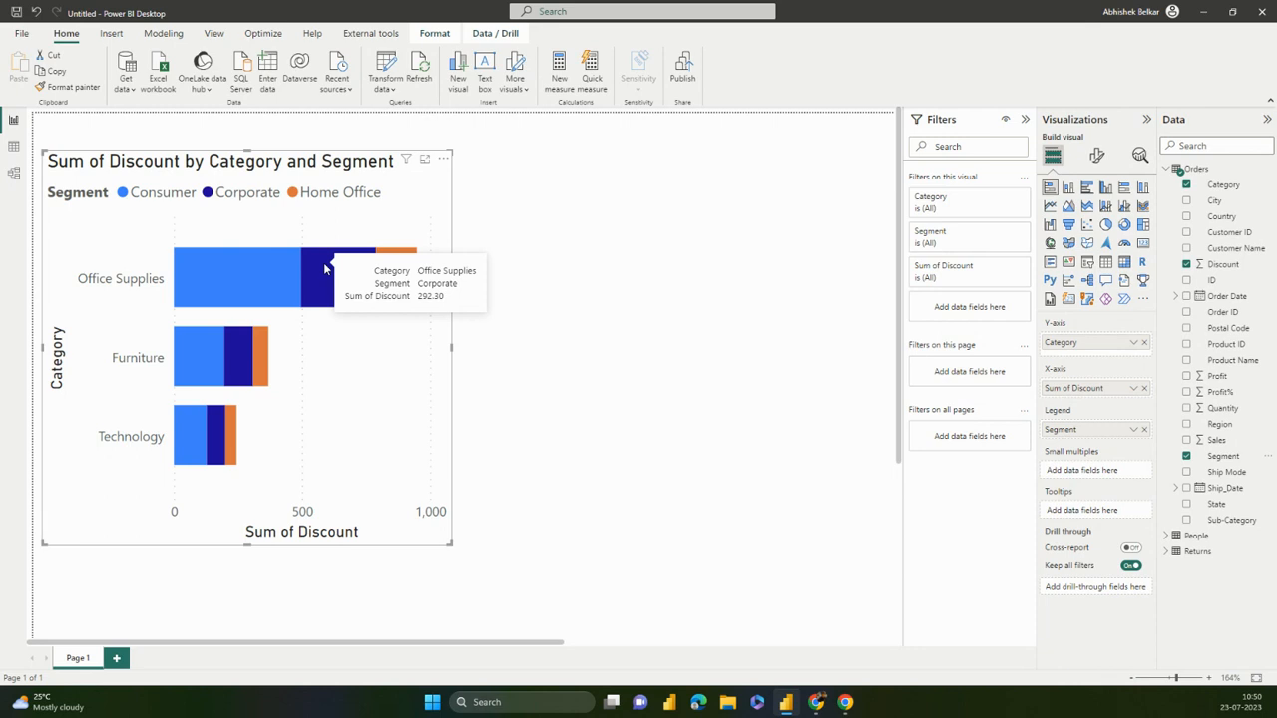
# Check the distinct values of the Discount column in the Orders table without filtering, and return to the report
pyautogui.click(13, 146)
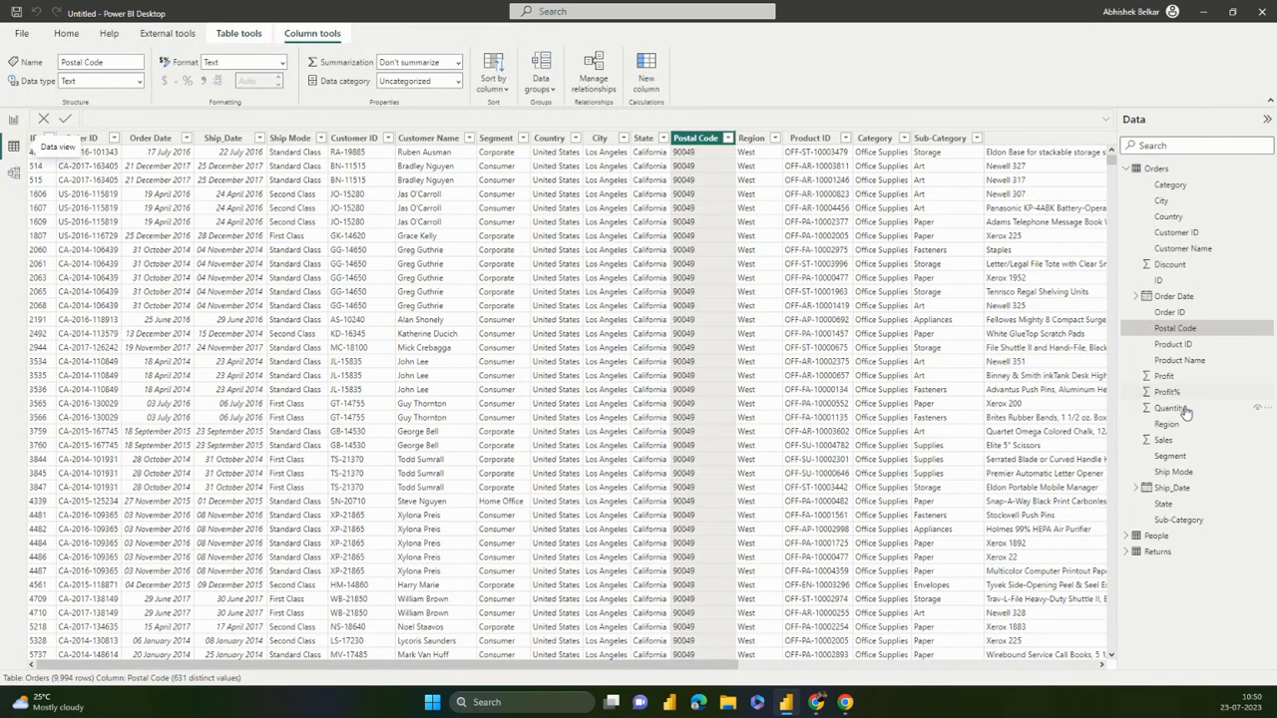
pyautogui.click(1181, 265)
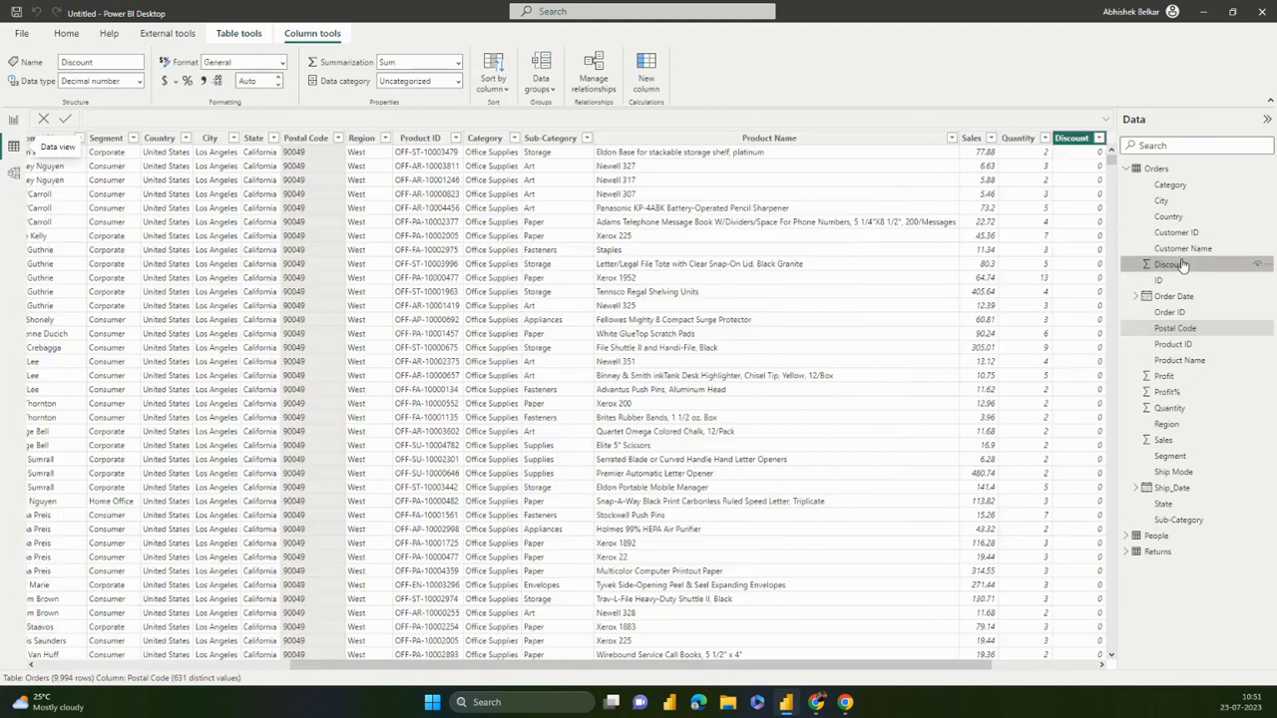
pyautogui.click(1099, 139)
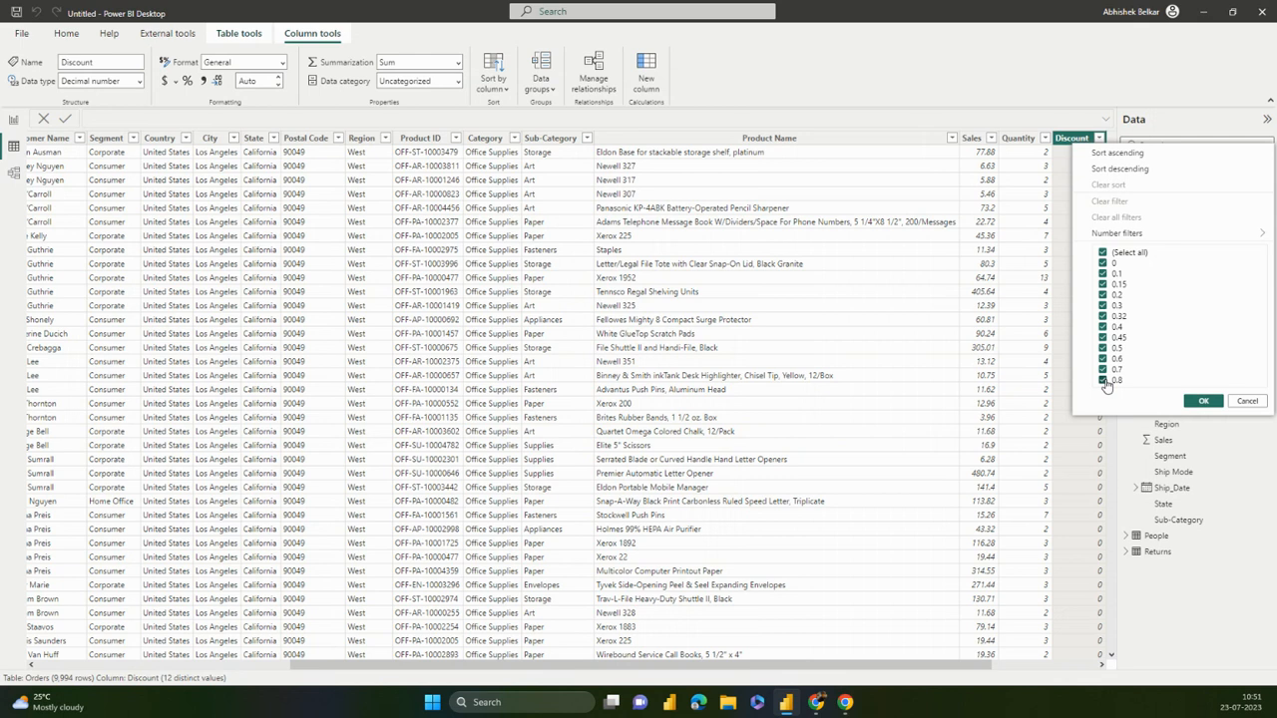
pyautogui.click(15, 120)
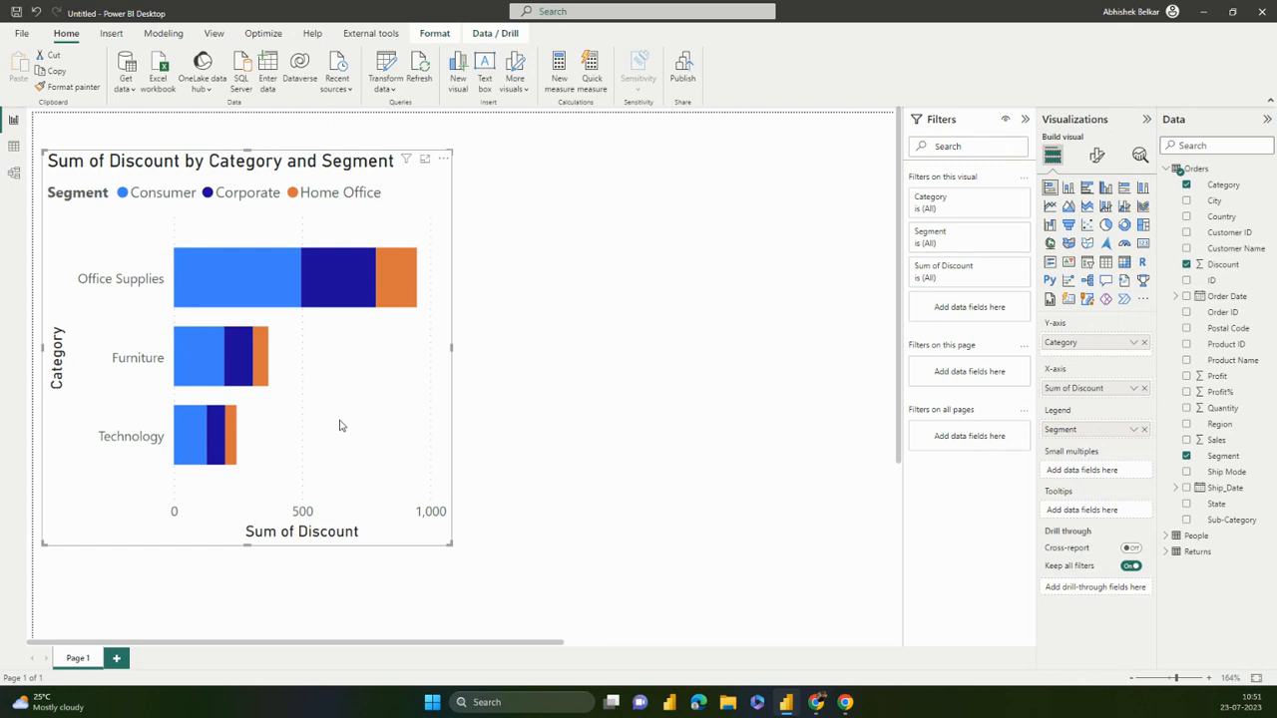
# Change the aggregation of Discount on the chart's X-axis to Average
pyautogui.click(1133, 389)
pyautogui.click(1093, 372)
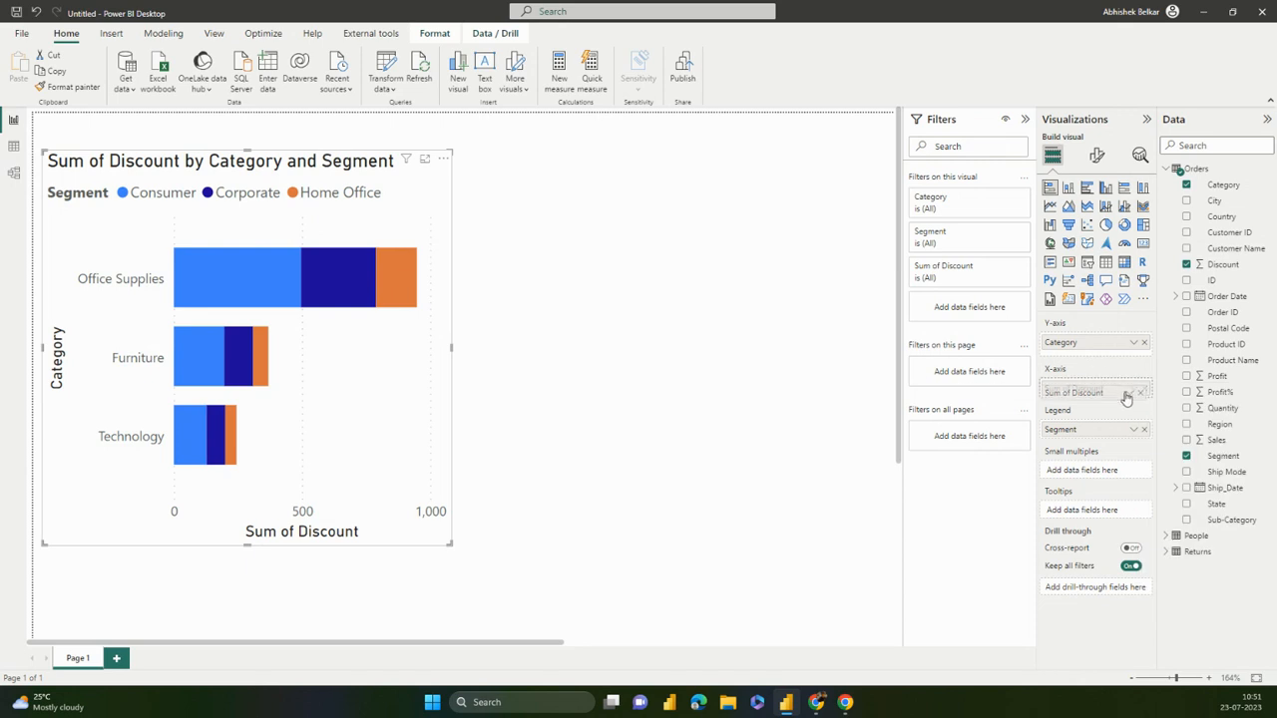
pyautogui.click(1133, 389)
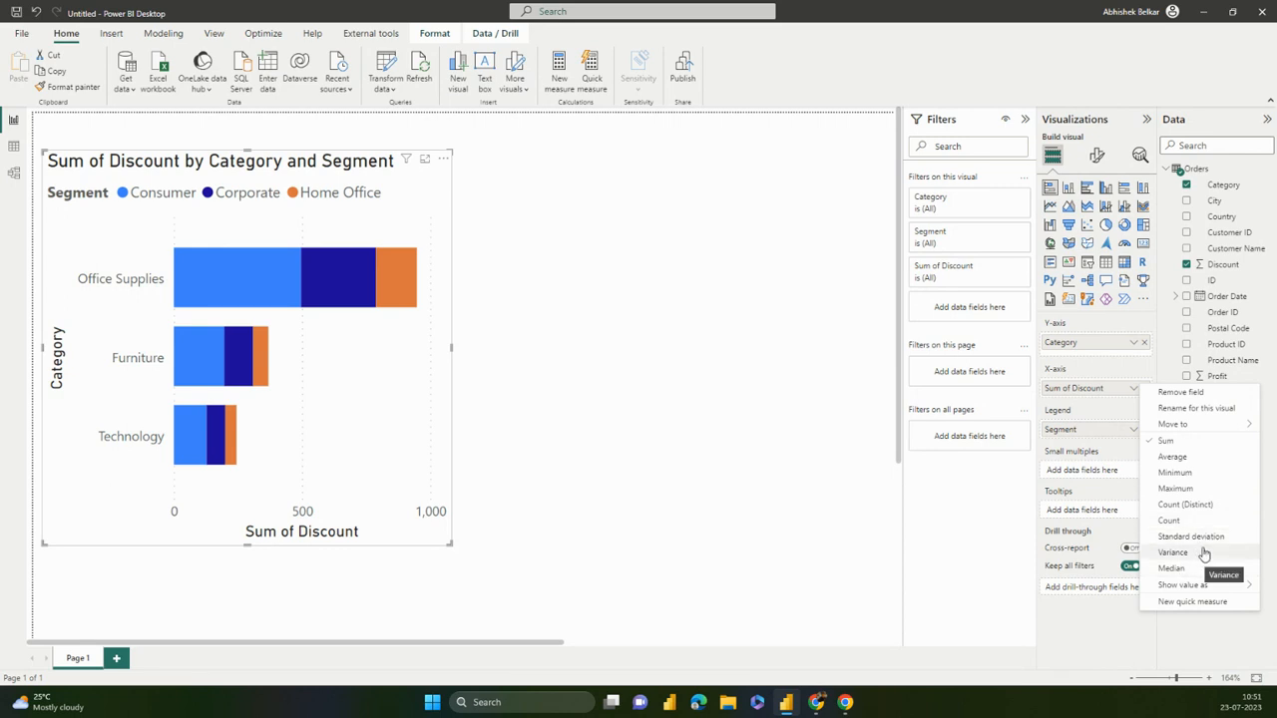
pyautogui.click(1163, 462)
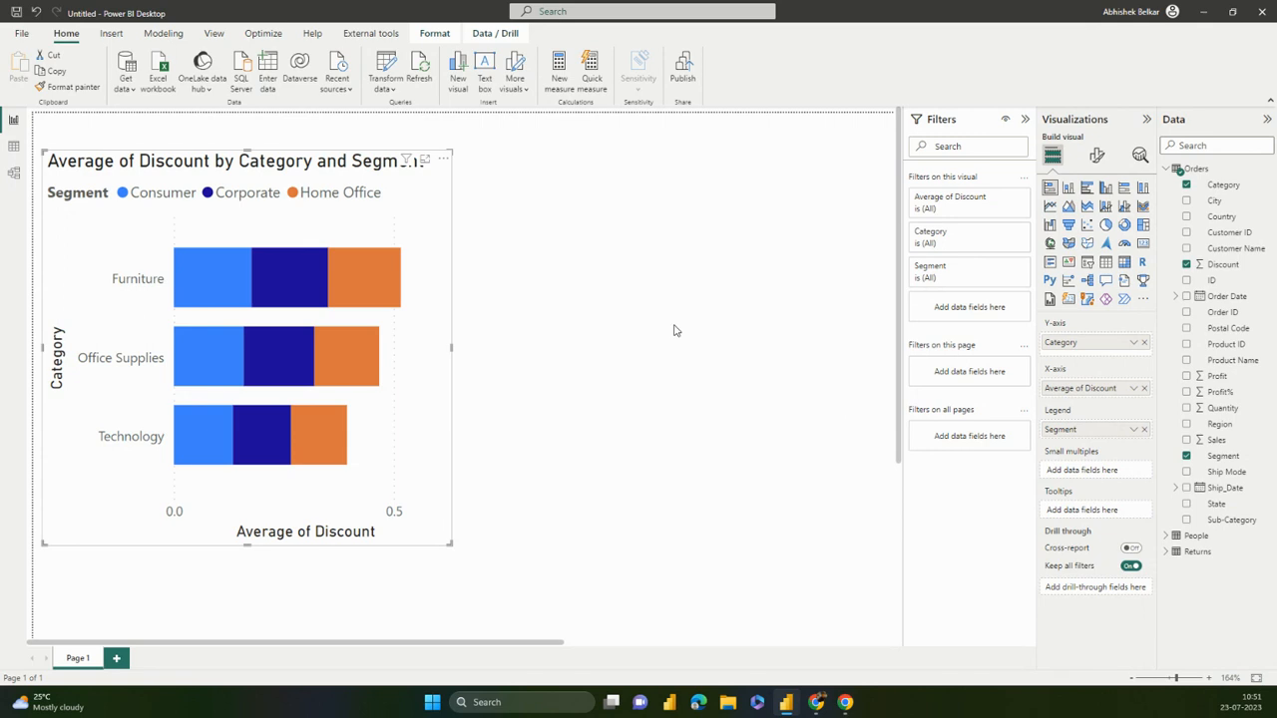
# Enlarge the chart in width and height and split it into small multiples by Ship Mode
pyautogui.moveTo(305, 262)
pyautogui.moveTo(446, 542); pyautogui.dragTo(583, 604)
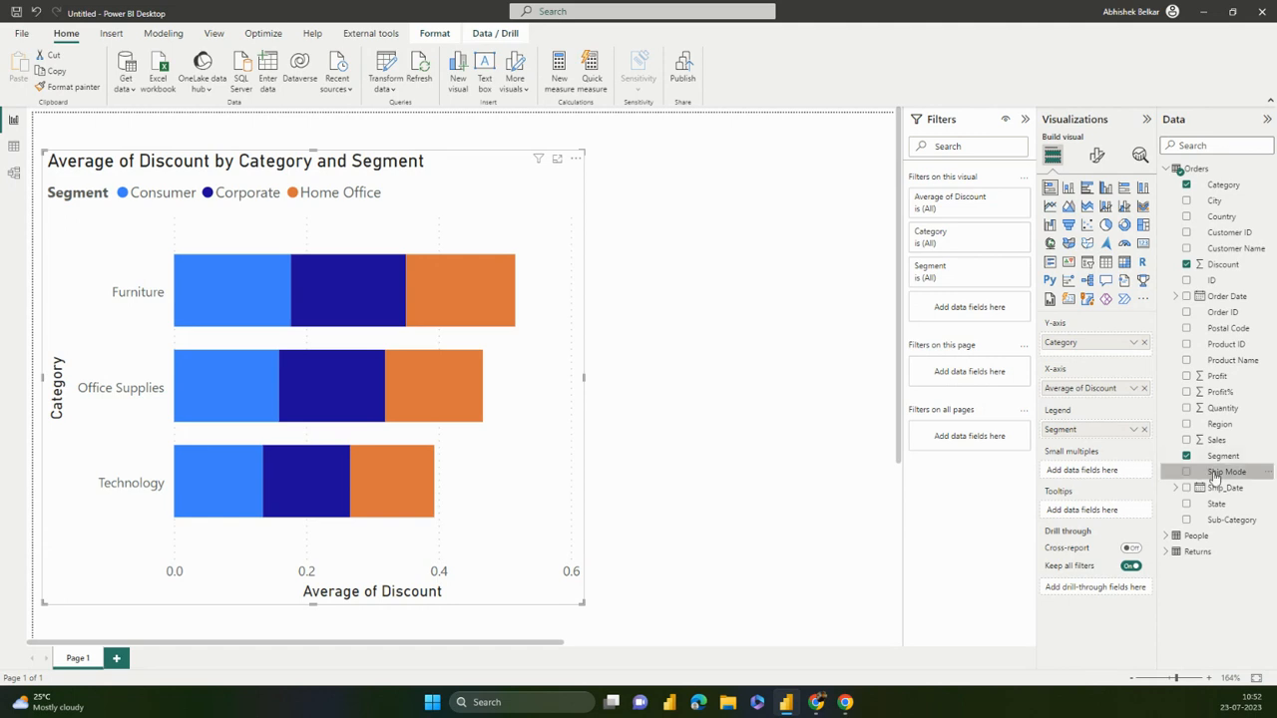
pyautogui.moveTo(1207, 471); pyautogui.dragTo(1093, 477)
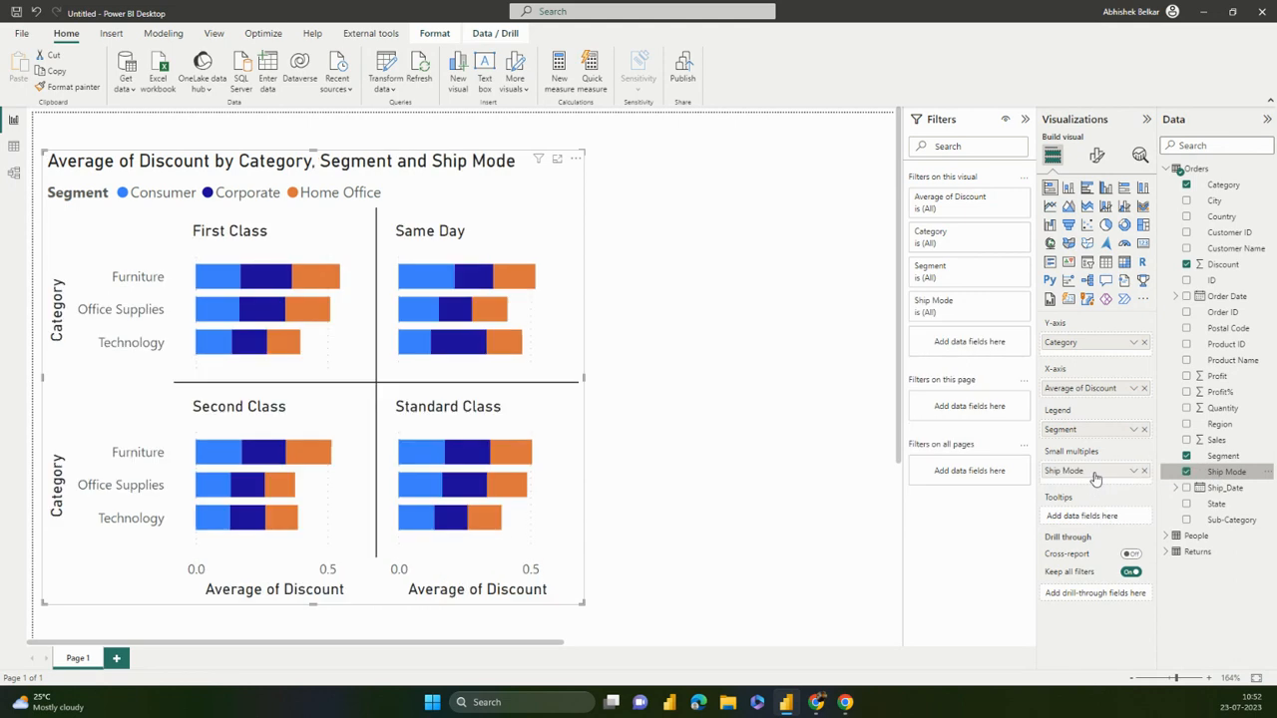
# Check the distinct Ship Mode values in the Orders table and compare them with the small multiples on the report page
pyautogui.click(14, 146)
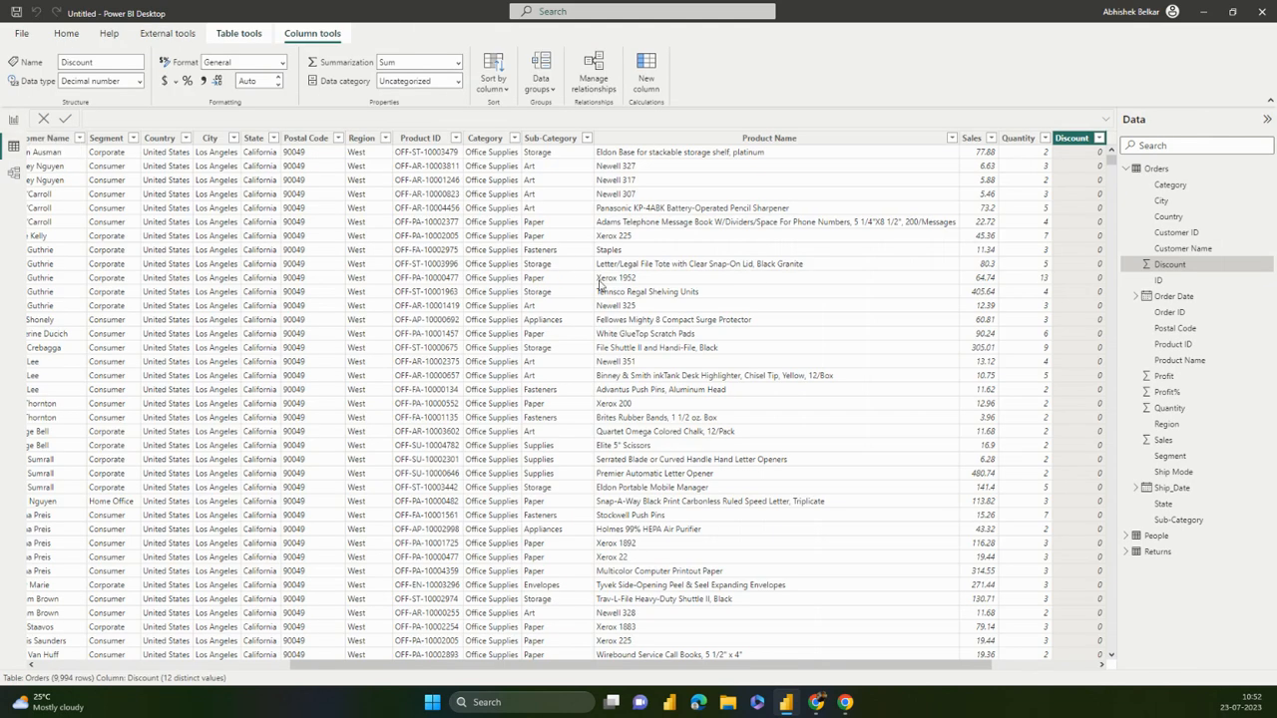
pyautogui.click(1172, 472)
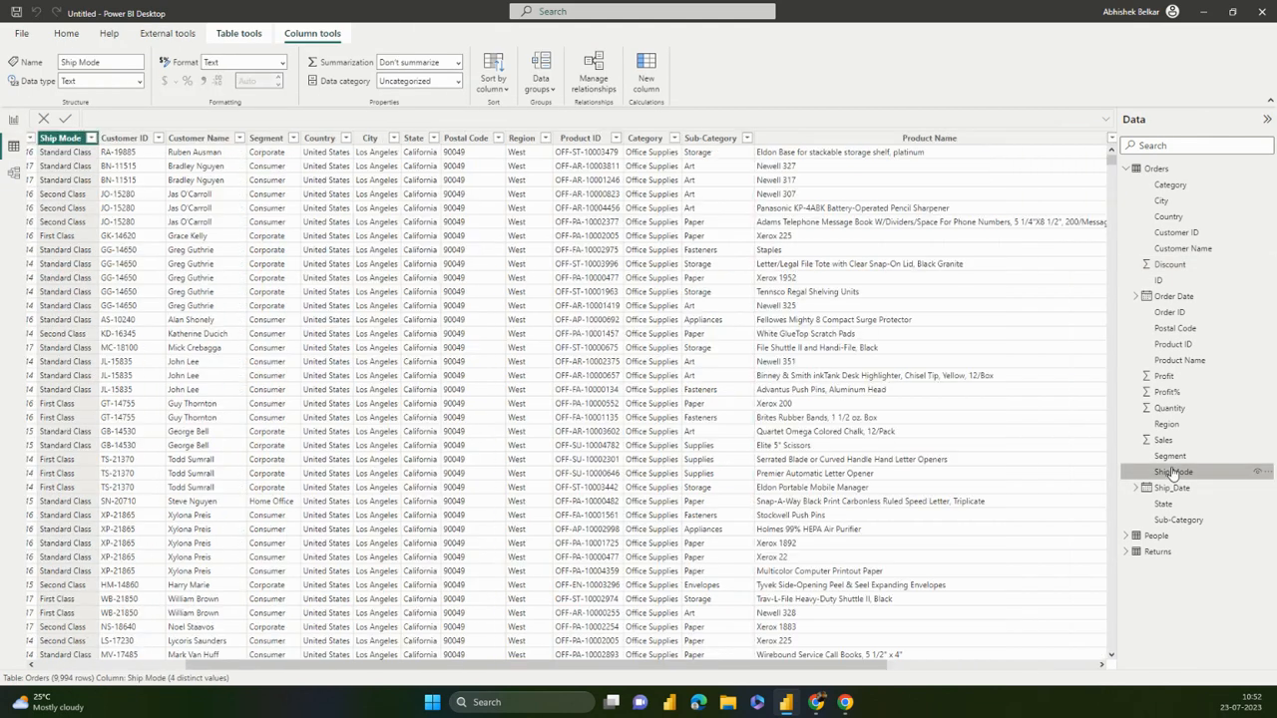
pyautogui.click(92, 138)
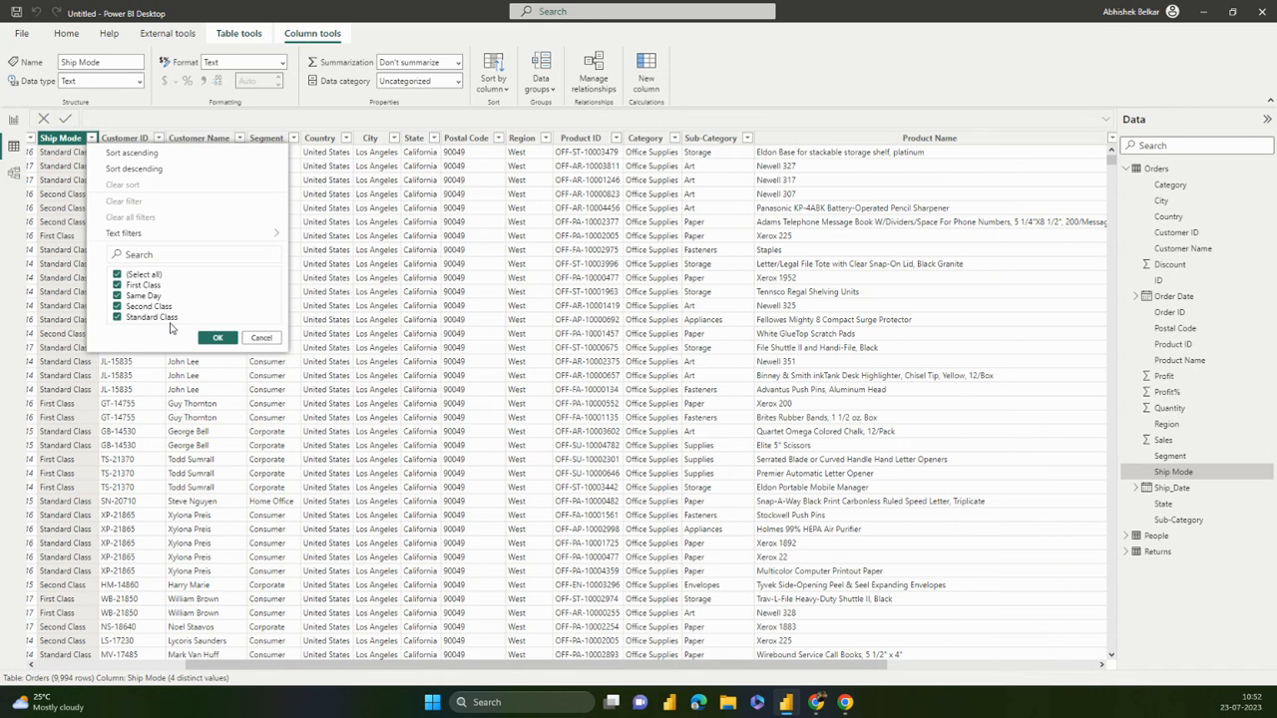
pyautogui.click(15, 128)
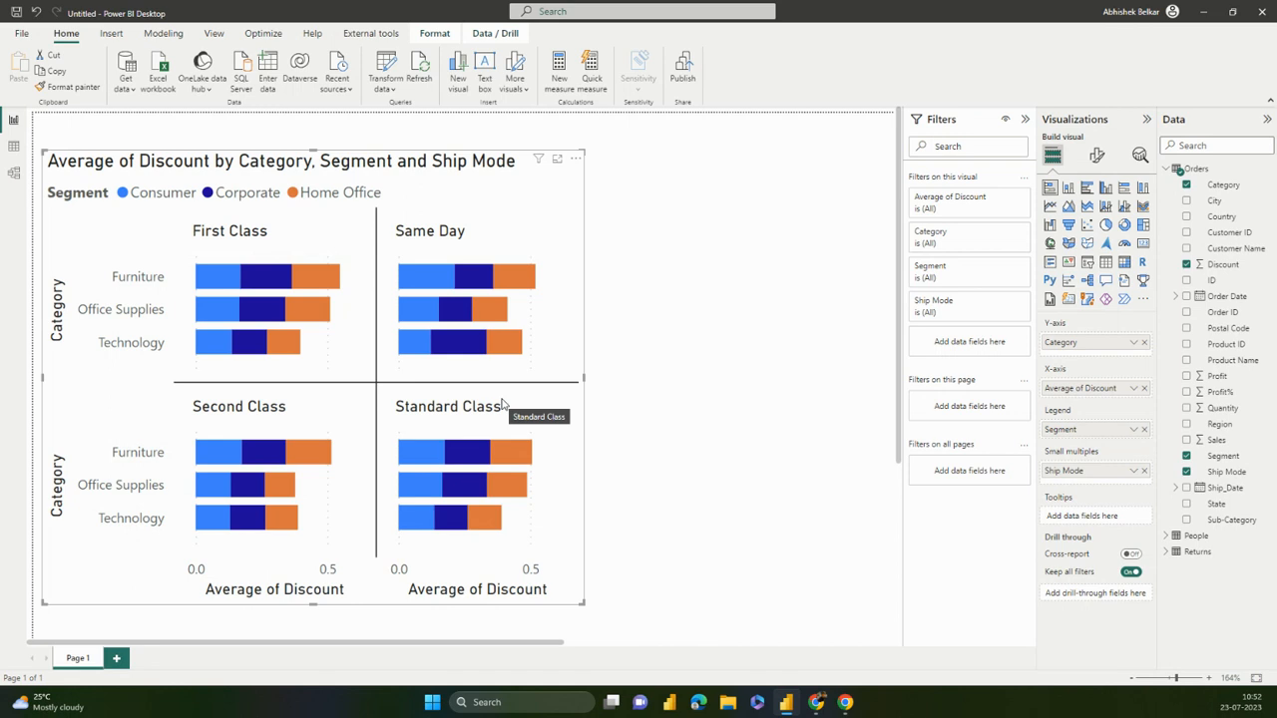
pyautogui.moveTo(496, 354)
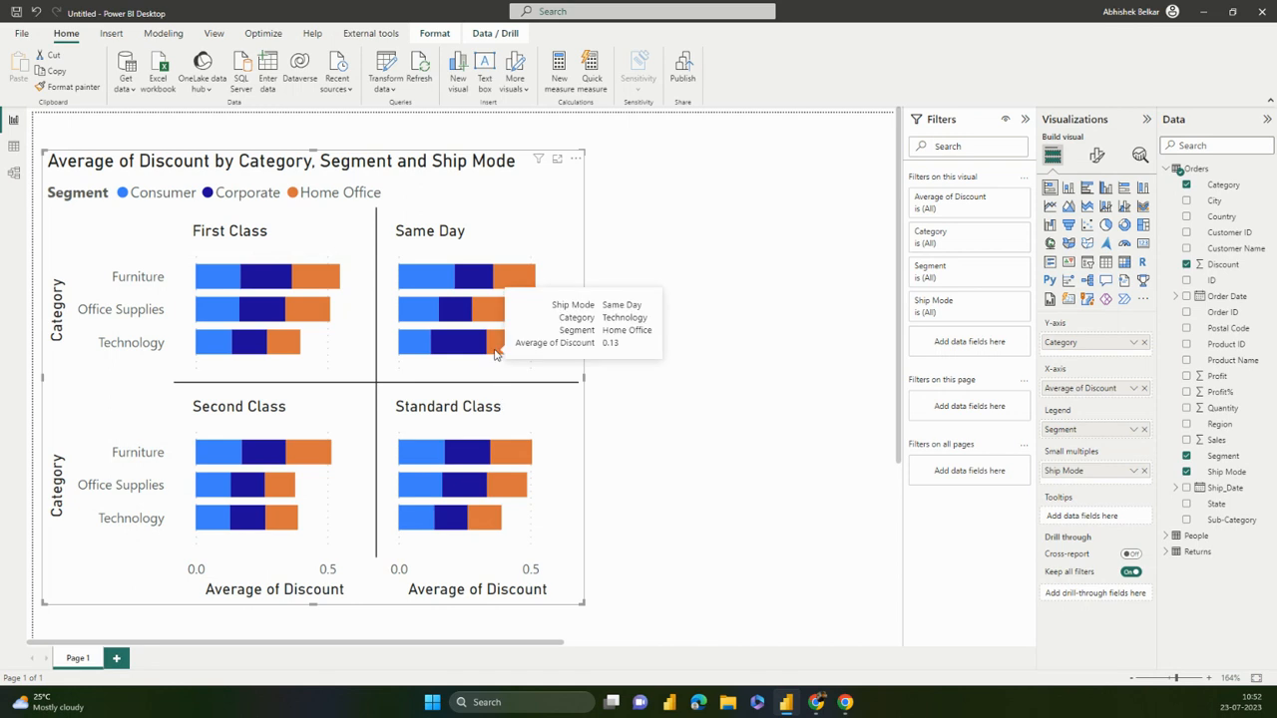
# Replace Ship Mode with Product Name as the chart's small multiples field and look through the individual product charts
pyautogui.moveTo(429, 282)
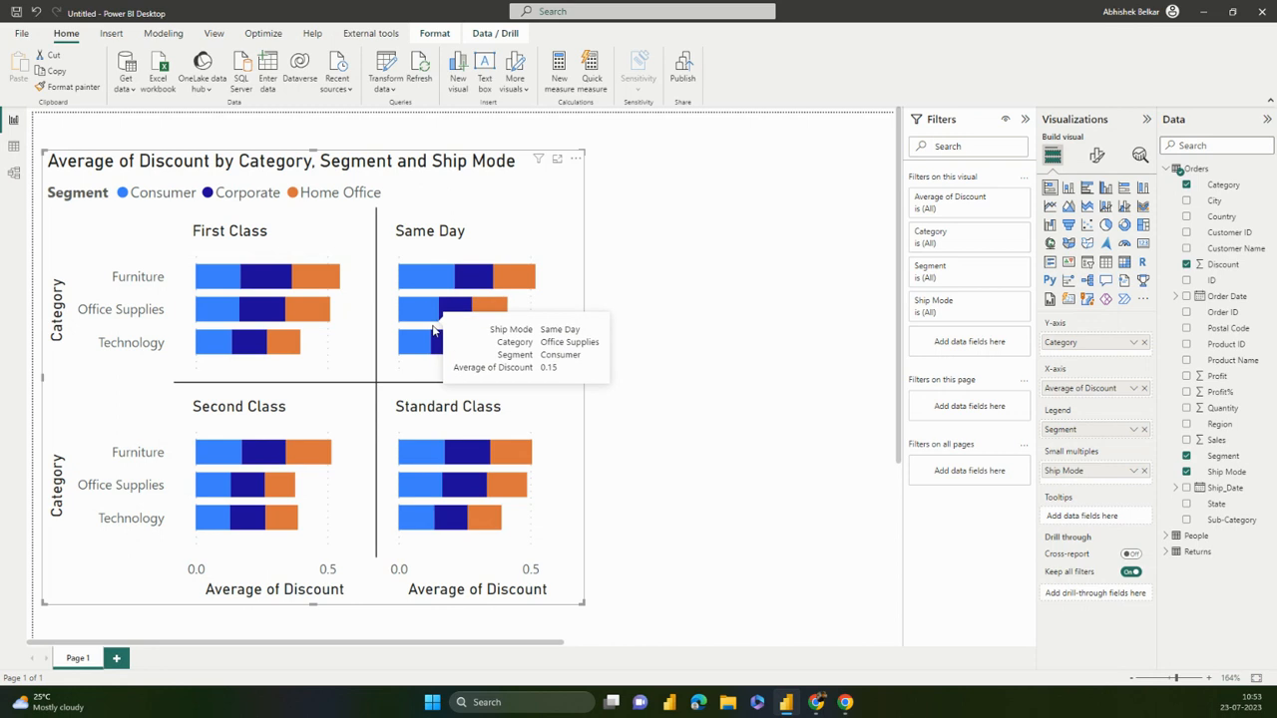
pyautogui.moveTo(433, 349)
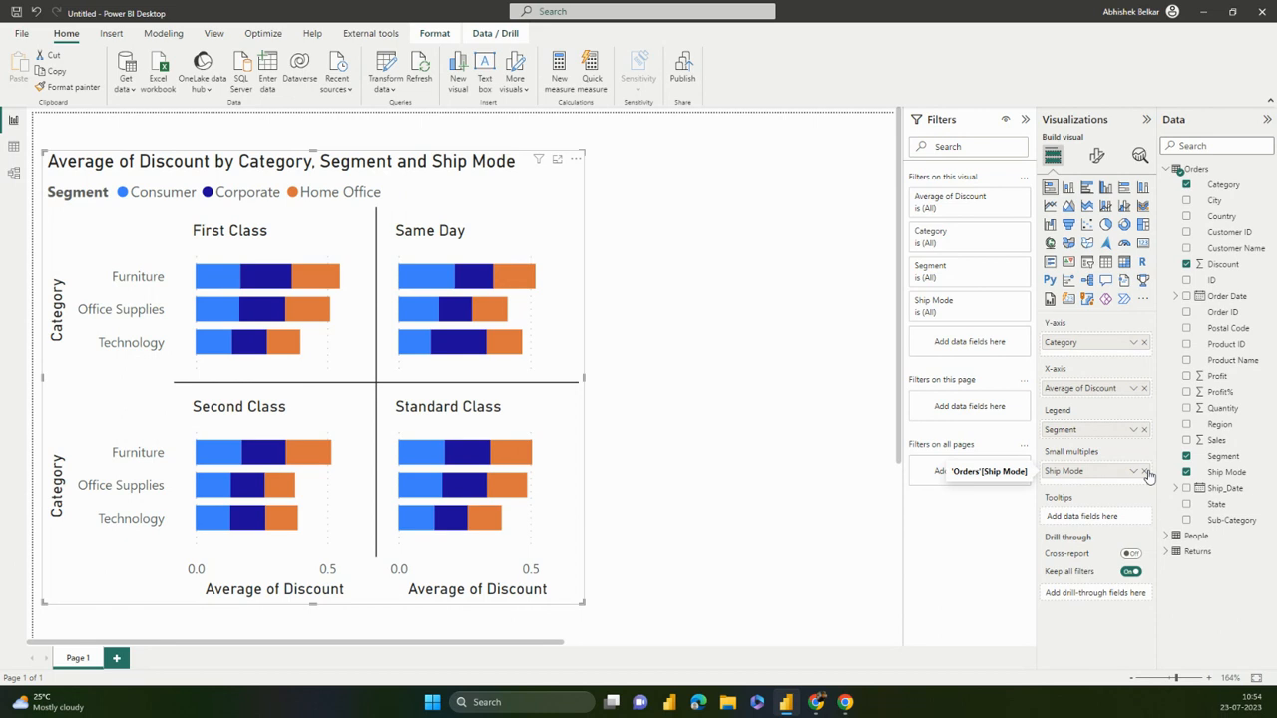
pyautogui.click(1145, 472)
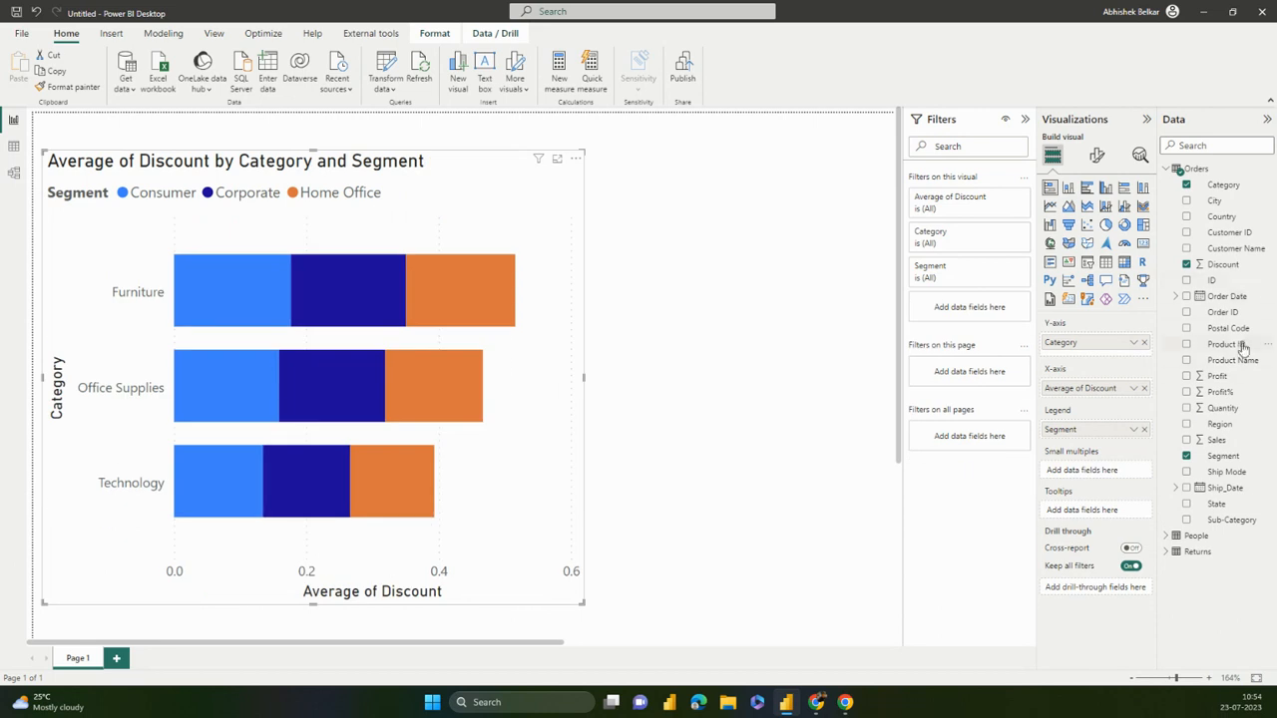
pyautogui.moveTo(1233, 361); pyautogui.dragTo(1106, 483)
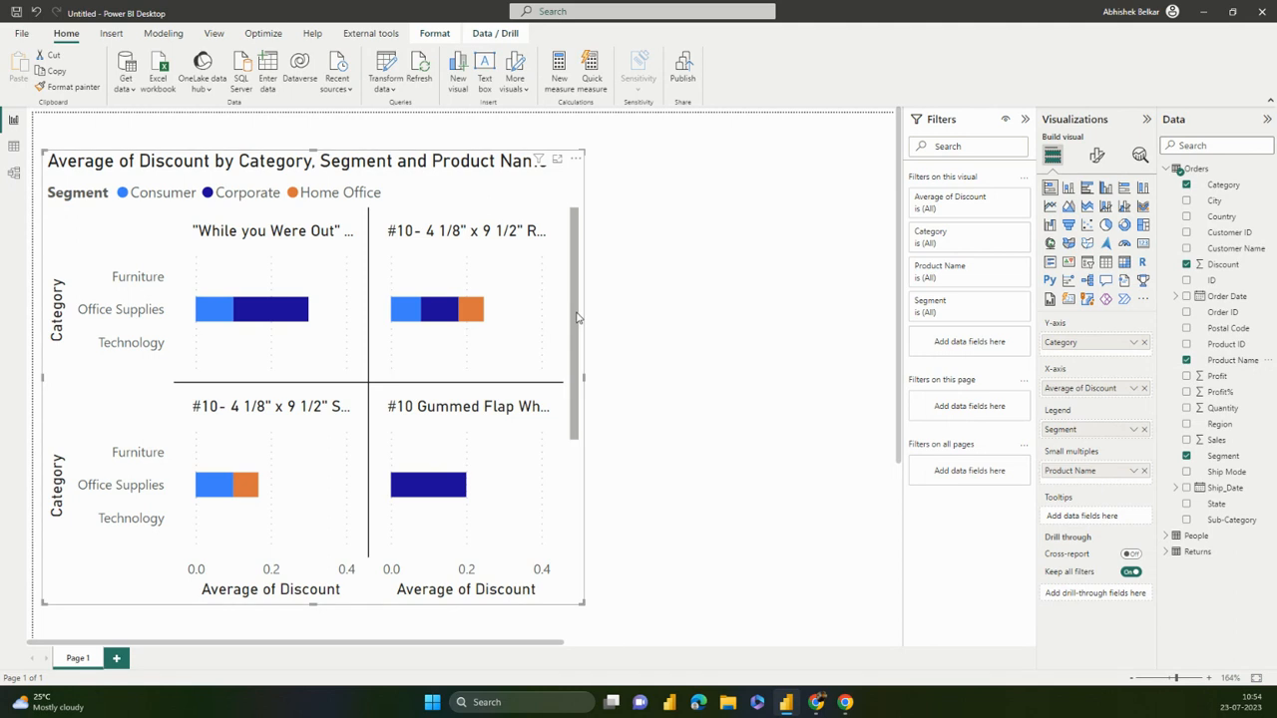
pyautogui.moveTo(576, 318); pyautogui.dragTo(586, 609)
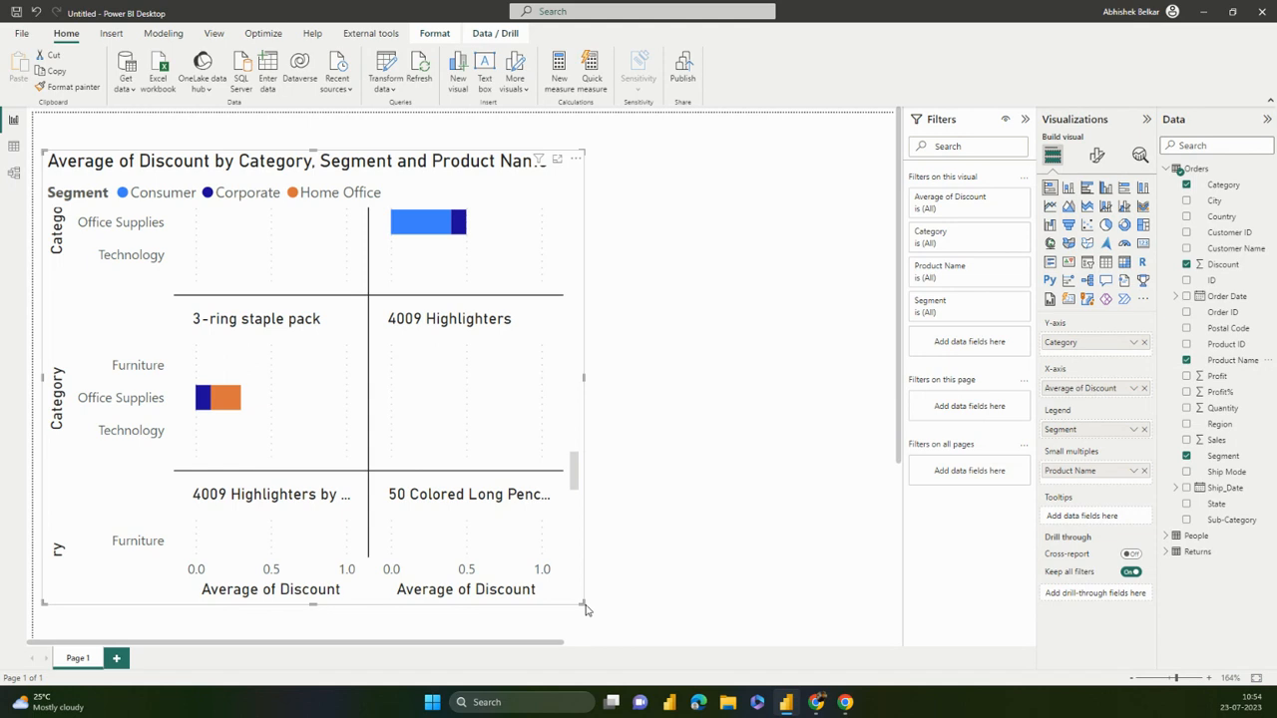
# Remove Product Name from the small multiples and put Ship Mode back in its place
pyautogui.click(1144, 471)
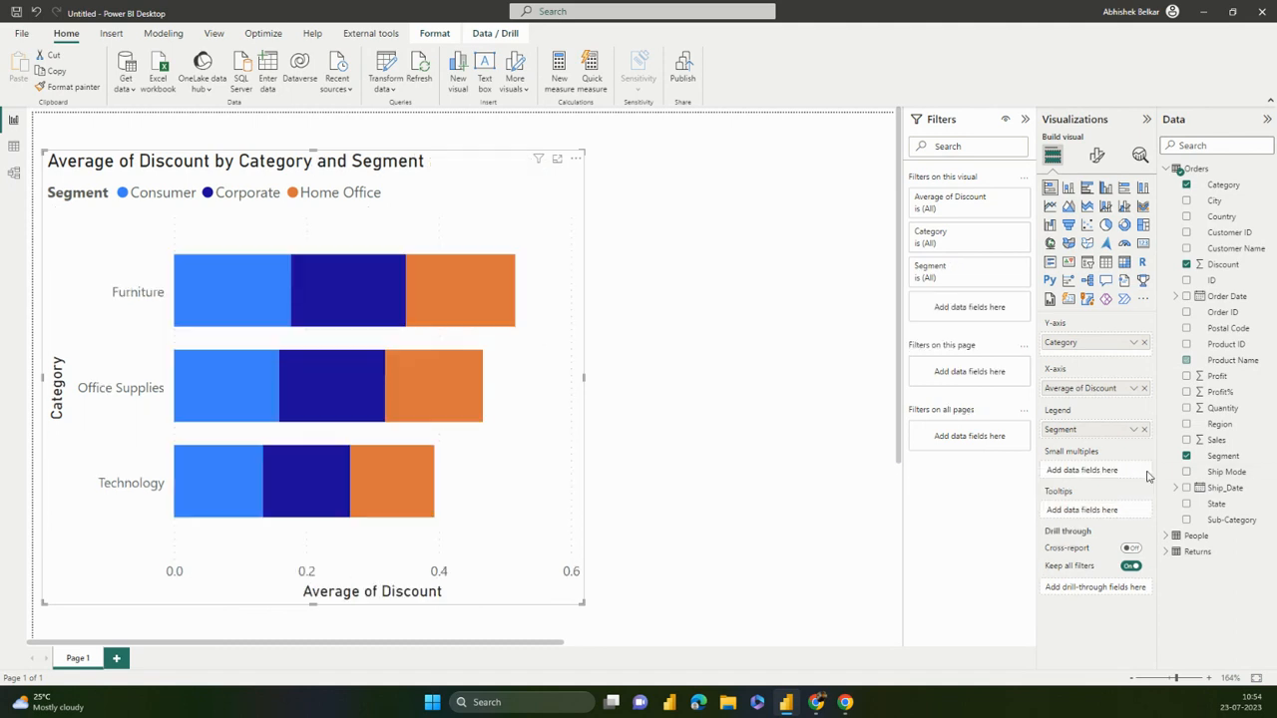
pyautogui.moveTo(1226, 472); pyautogui.dragTo(1069, 479)
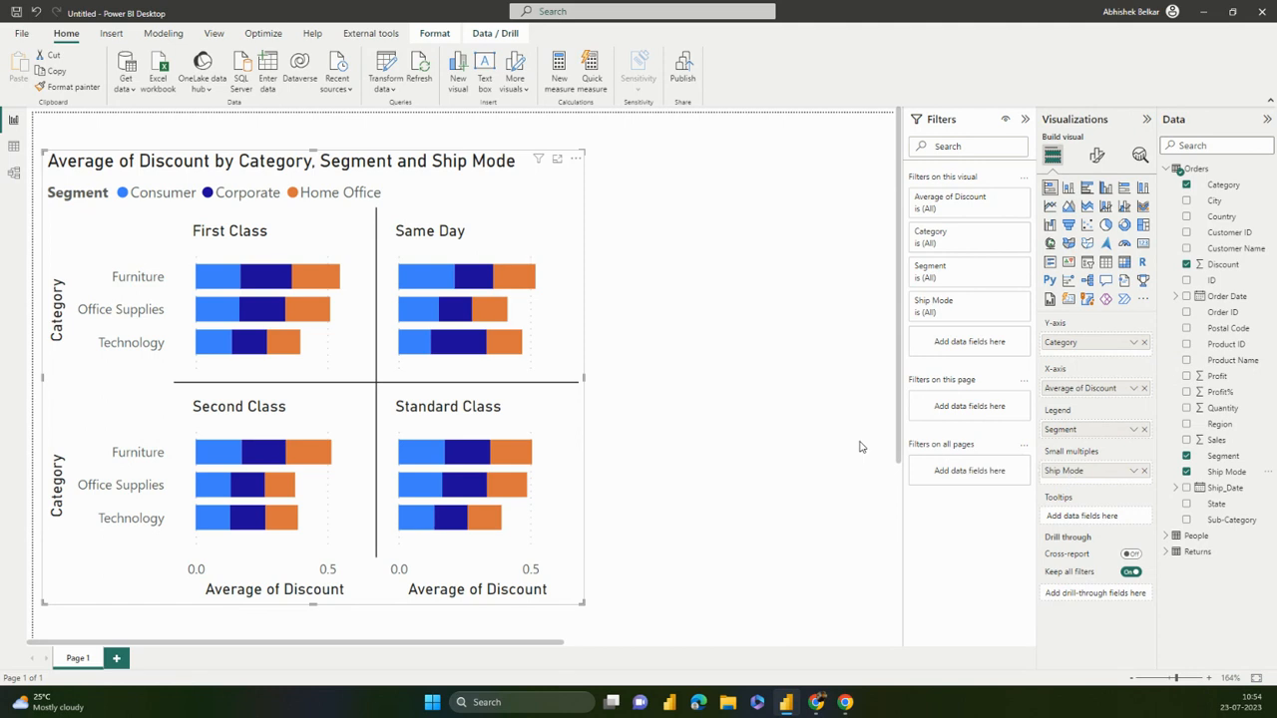
pyautogui.moveTo(525, 274)
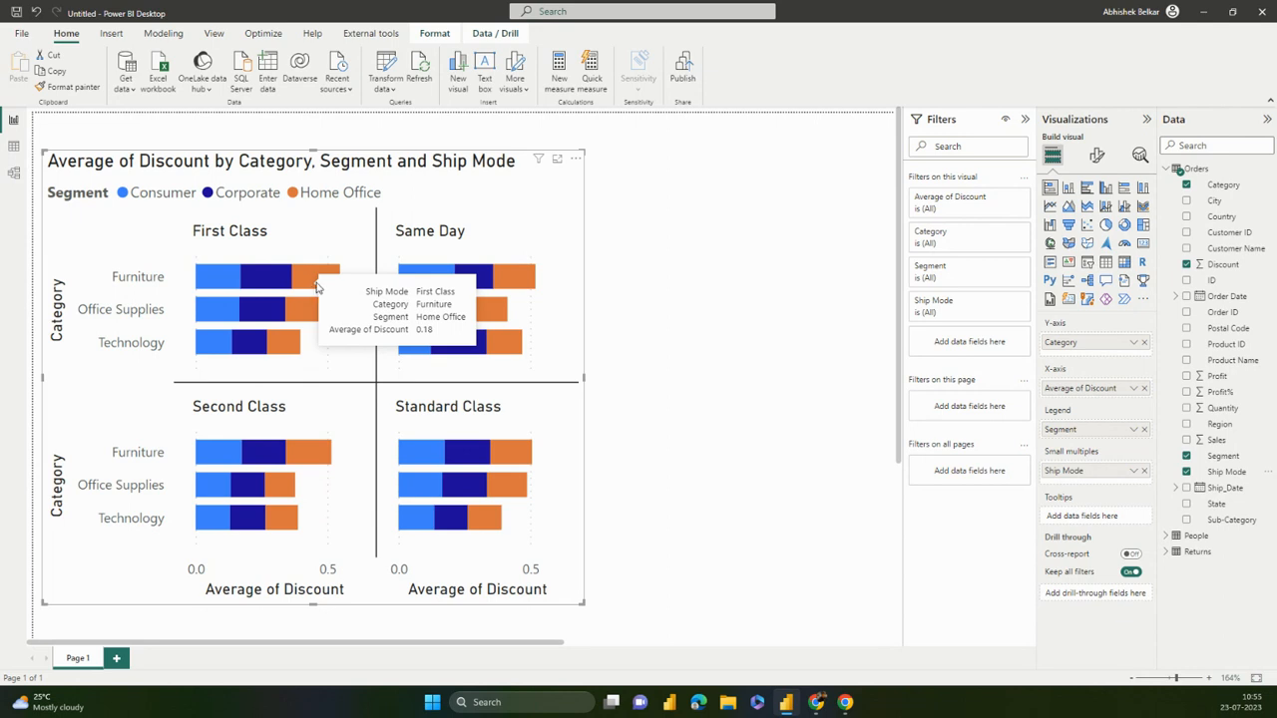
# Add Profit to the chart's tooltips and inspect the tooltip on bars across the four ship modes
pyautogui.moveTo(1231, 383); pyautogui.dragTo(1109, 523)
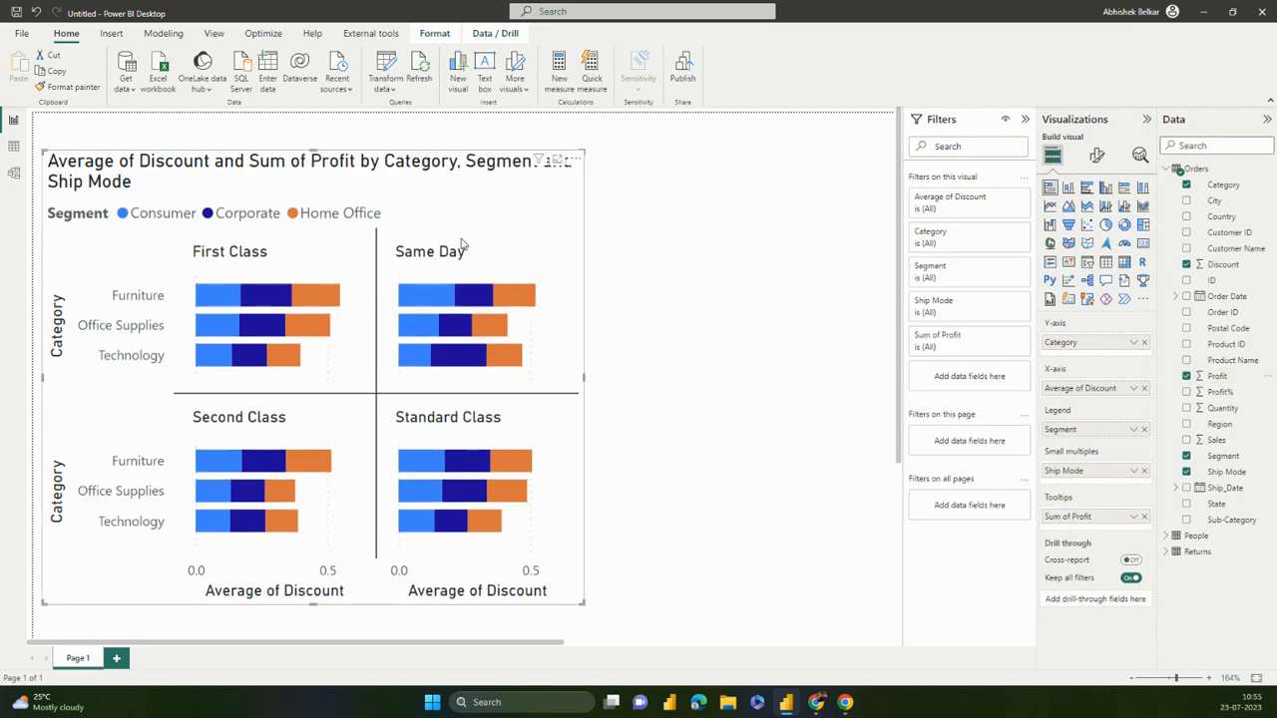
pyautogui.moveTo(278, 297)
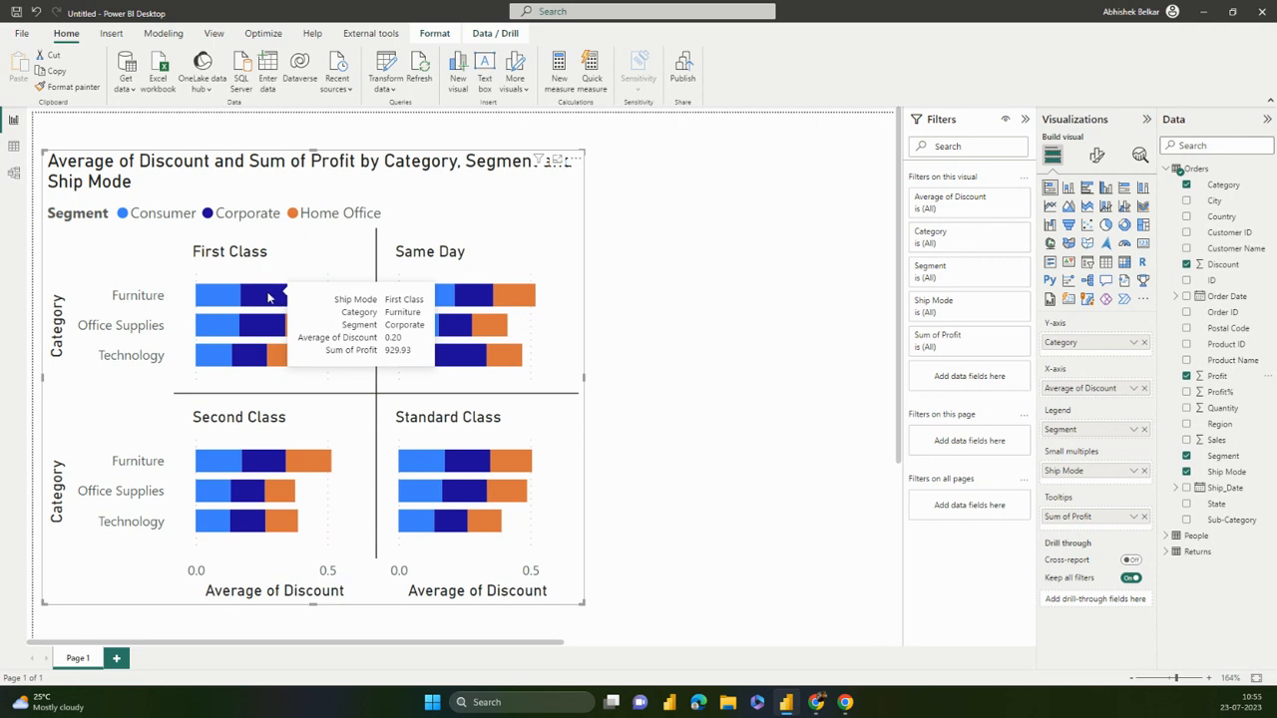
pyautogui.moveTo(236, 331)
pyautogui.moveTo(236, 354)
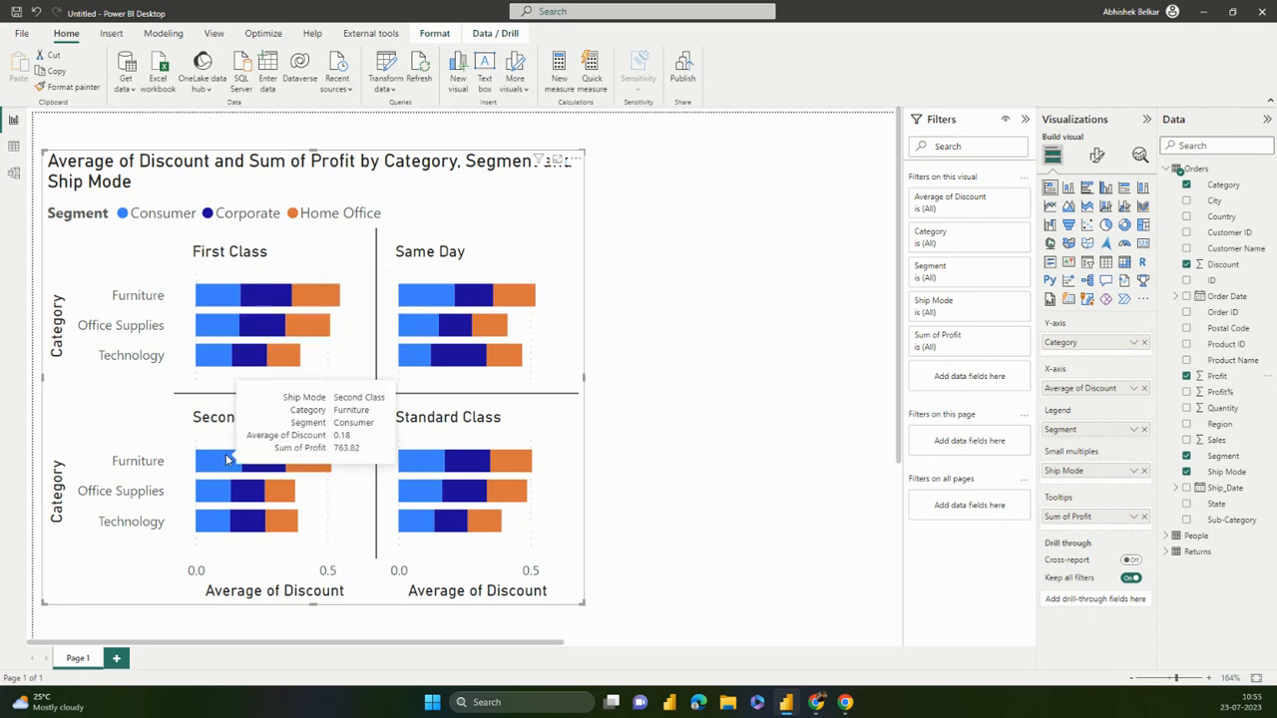
pyautogui.moveTo(235, 490)
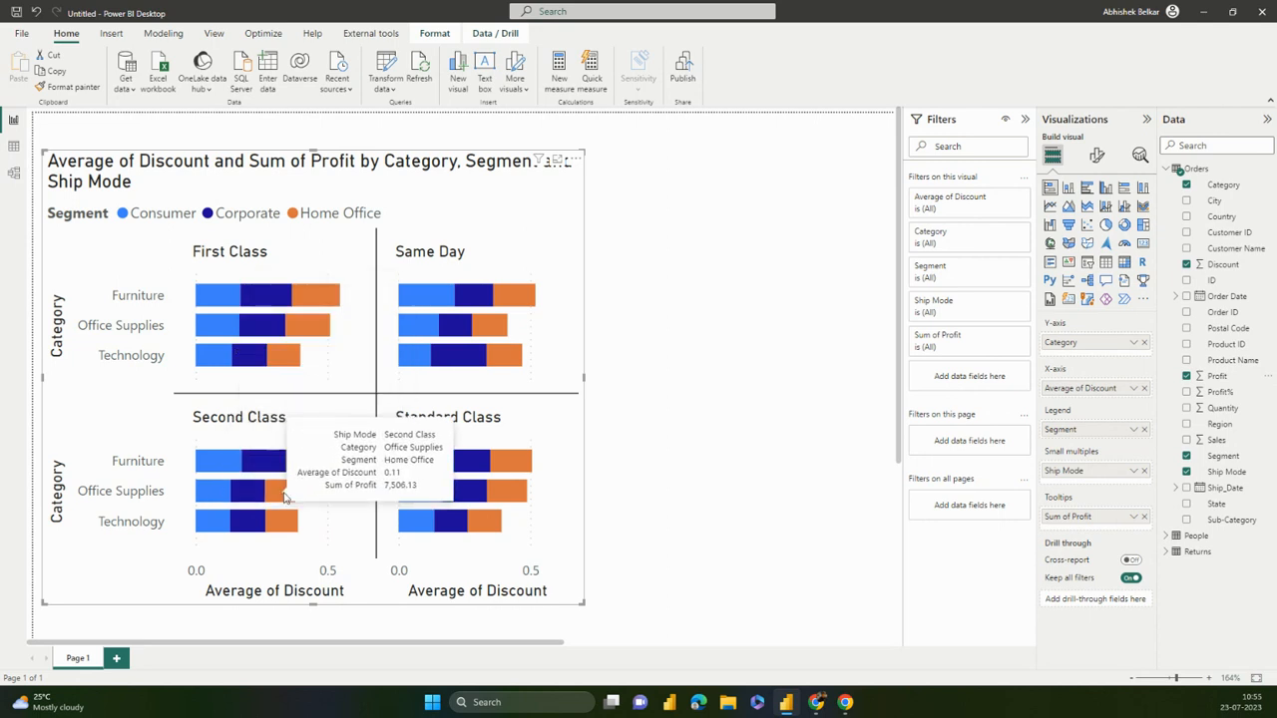
pyautogui.moveTo(287, 527)
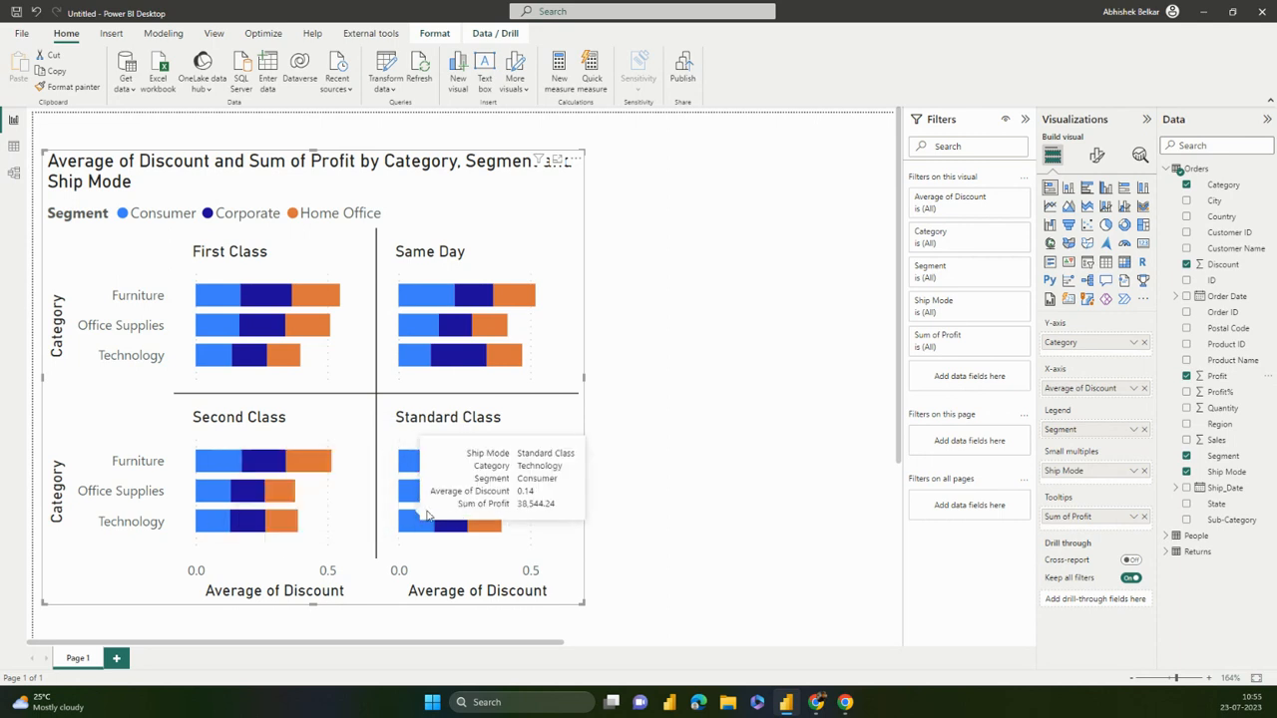
pyautogui.moveTo(418, 350)
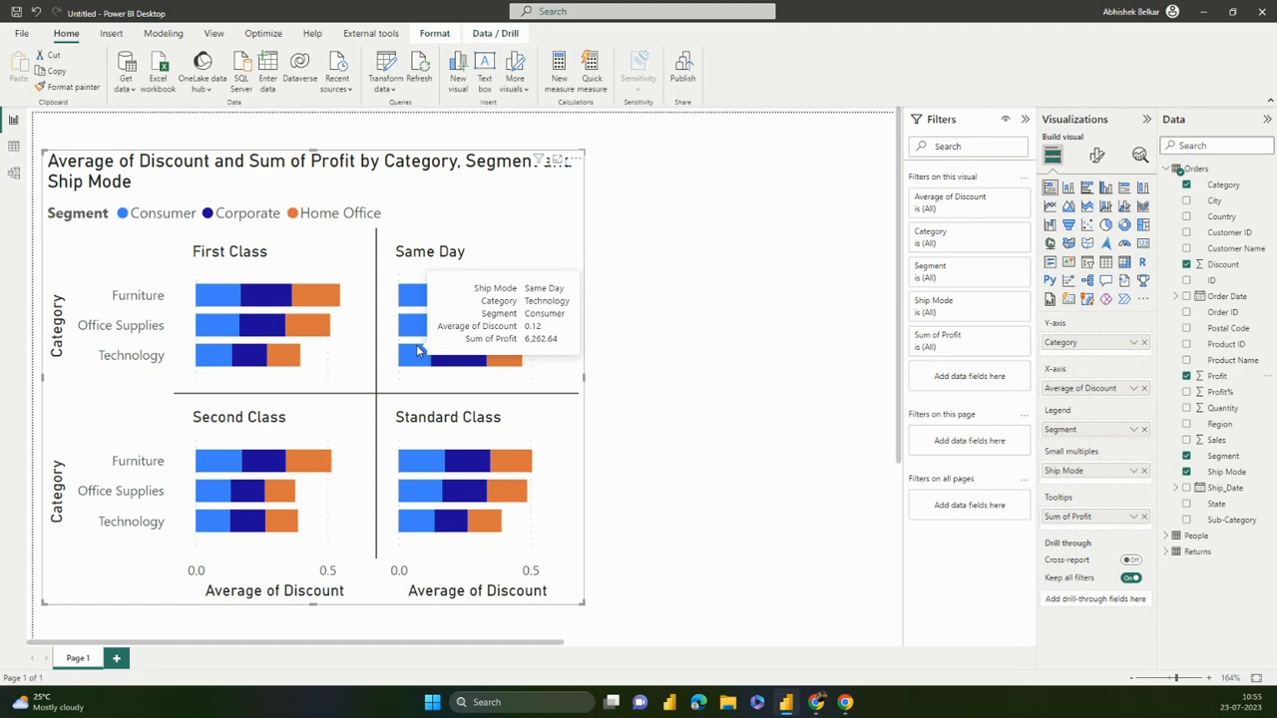
# Add Sales and Quantity to the chart's tooltips and check the Same Day Furniture bar for Home Office
pyautogui.moveTo(1215, 441); pyautogui.dragTo(1103, 524)
pyautogui.moveTo(1223, 408); pyautogui.dragTo(1105, 529)
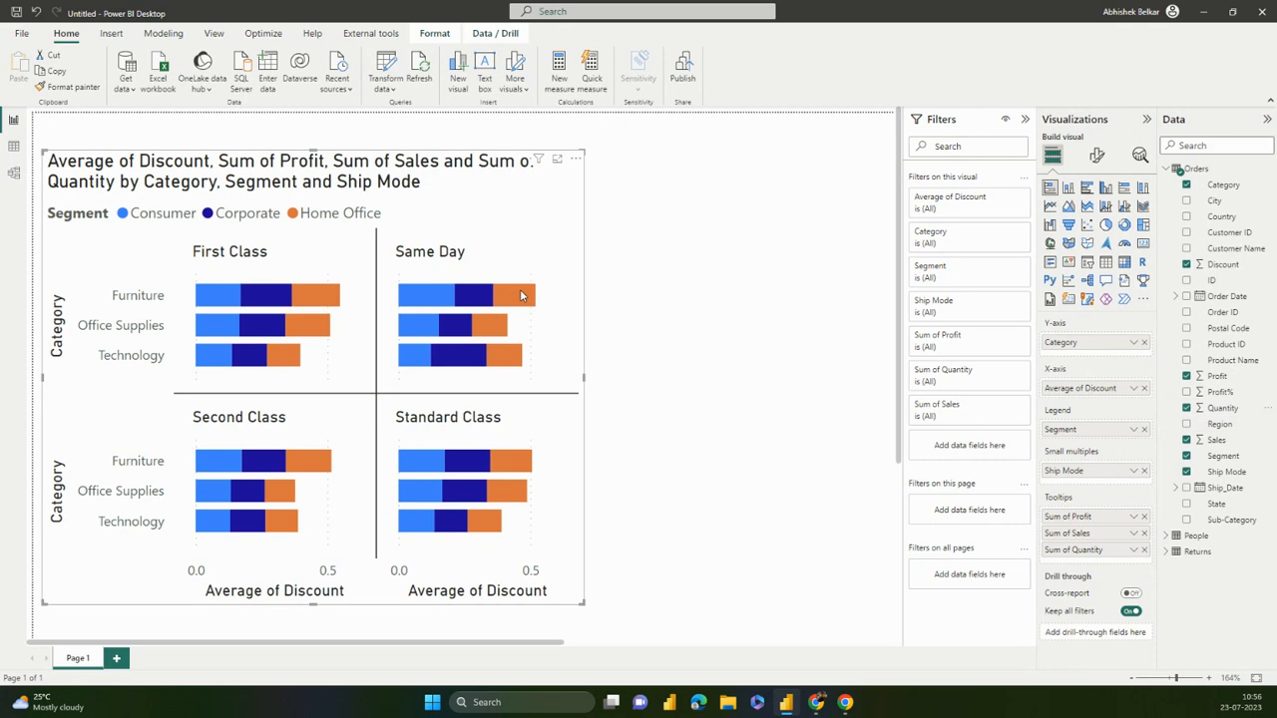
pyautogui.moveTo(521, 296)
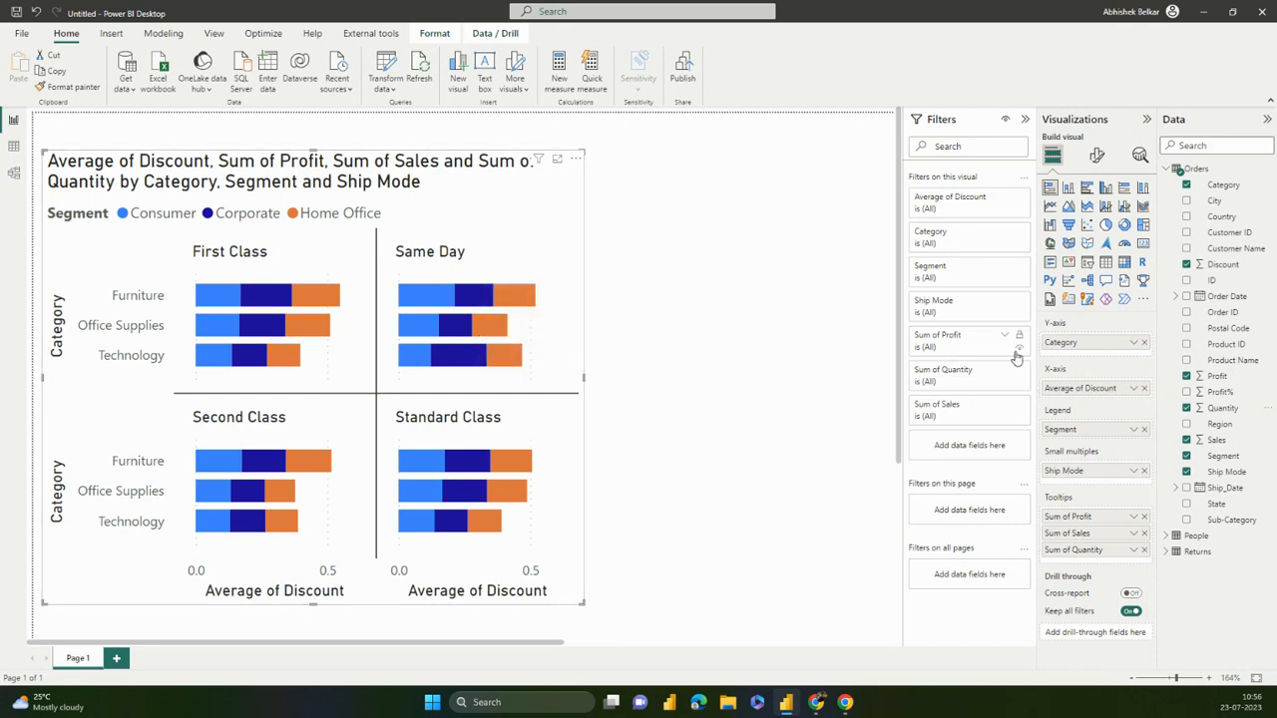
# Rename the Category field on the Y-axis to Cat1 for this visual
pyautogui.rightClick(1062, 351)
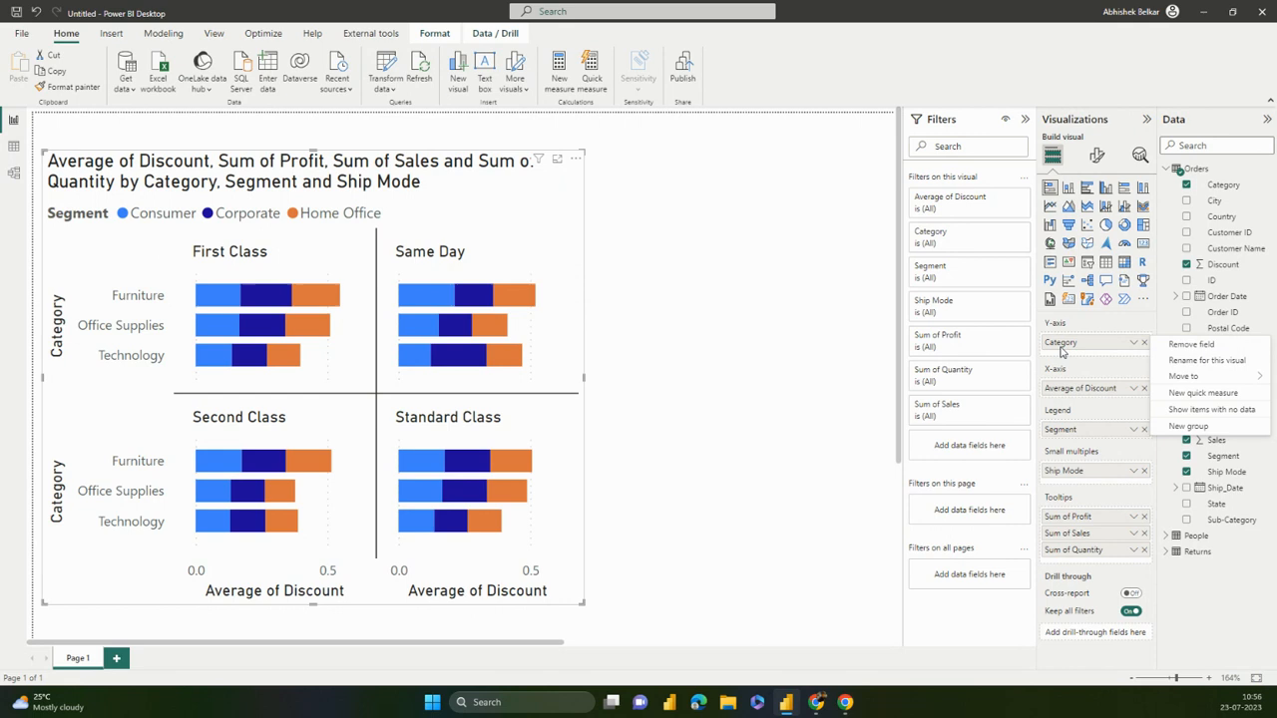
pyautogui.click(1188, 361)
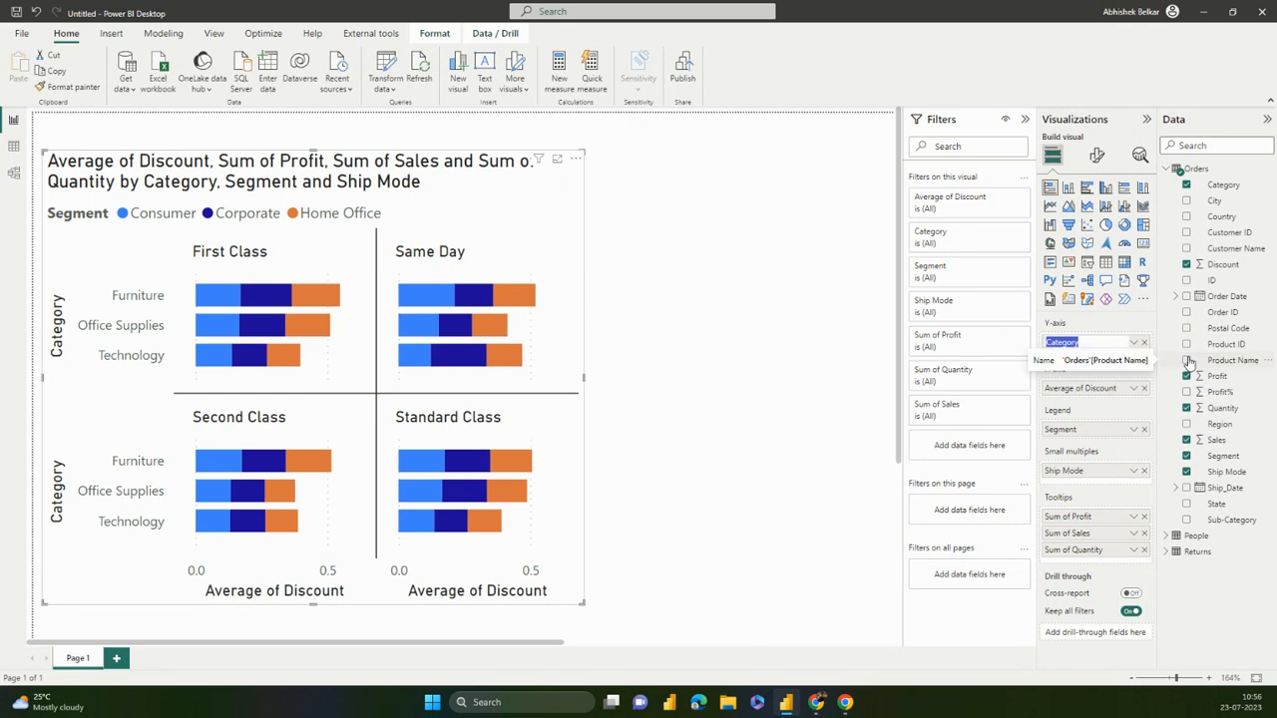
pyautogui.write('Cat1')
pyautogui.press('Return')
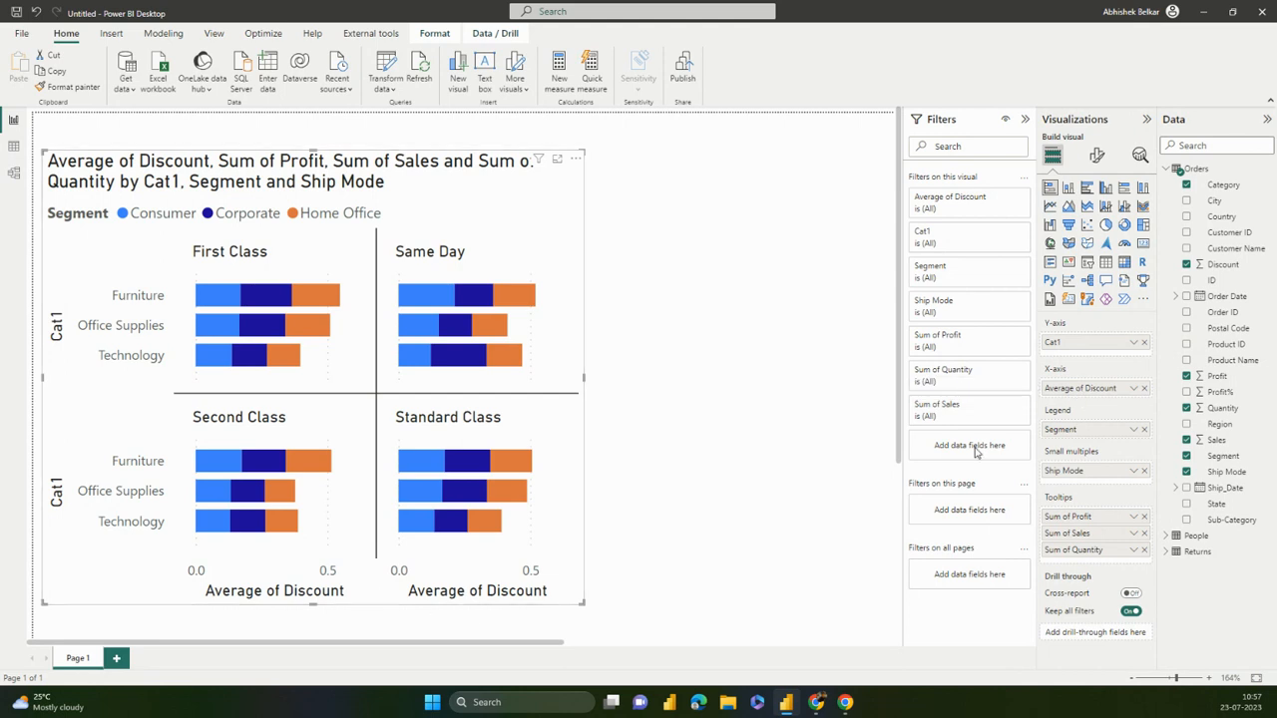
# Rename the Average of Discount field on the X-axis to Discount for this visual
pyautogui.rightClick(1083, 391)
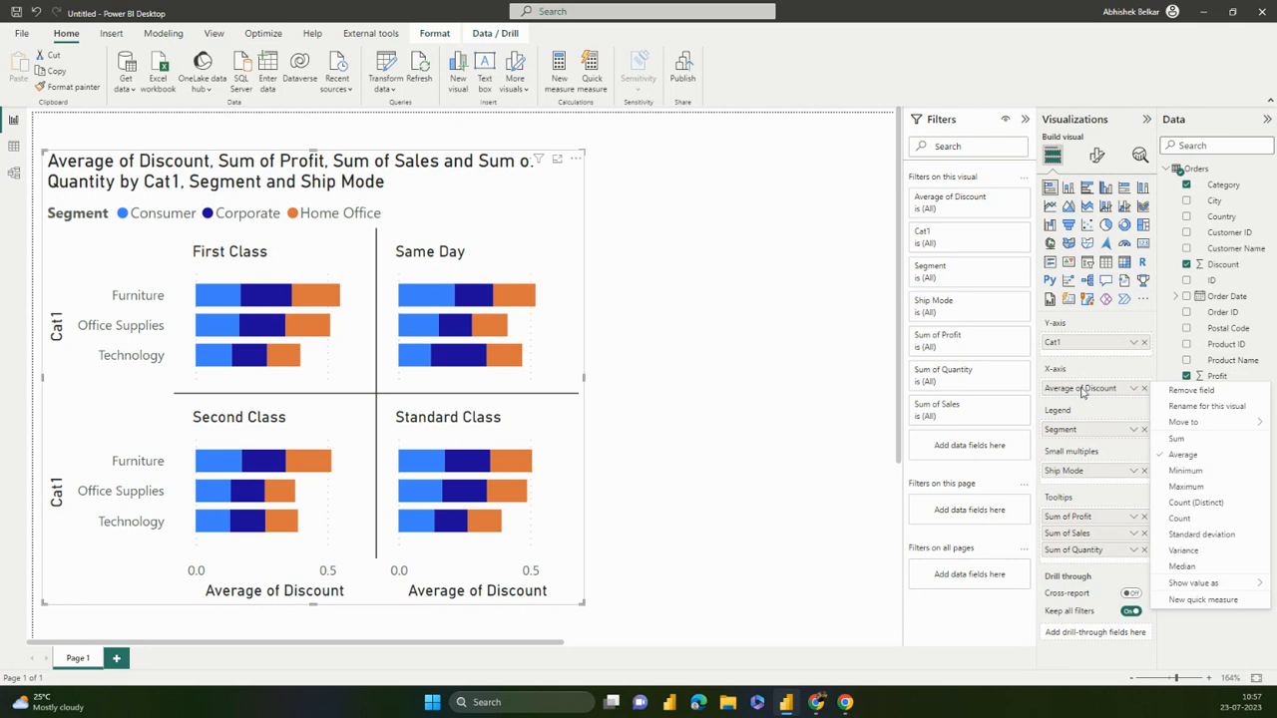
pyautogui.click(1175, 406)
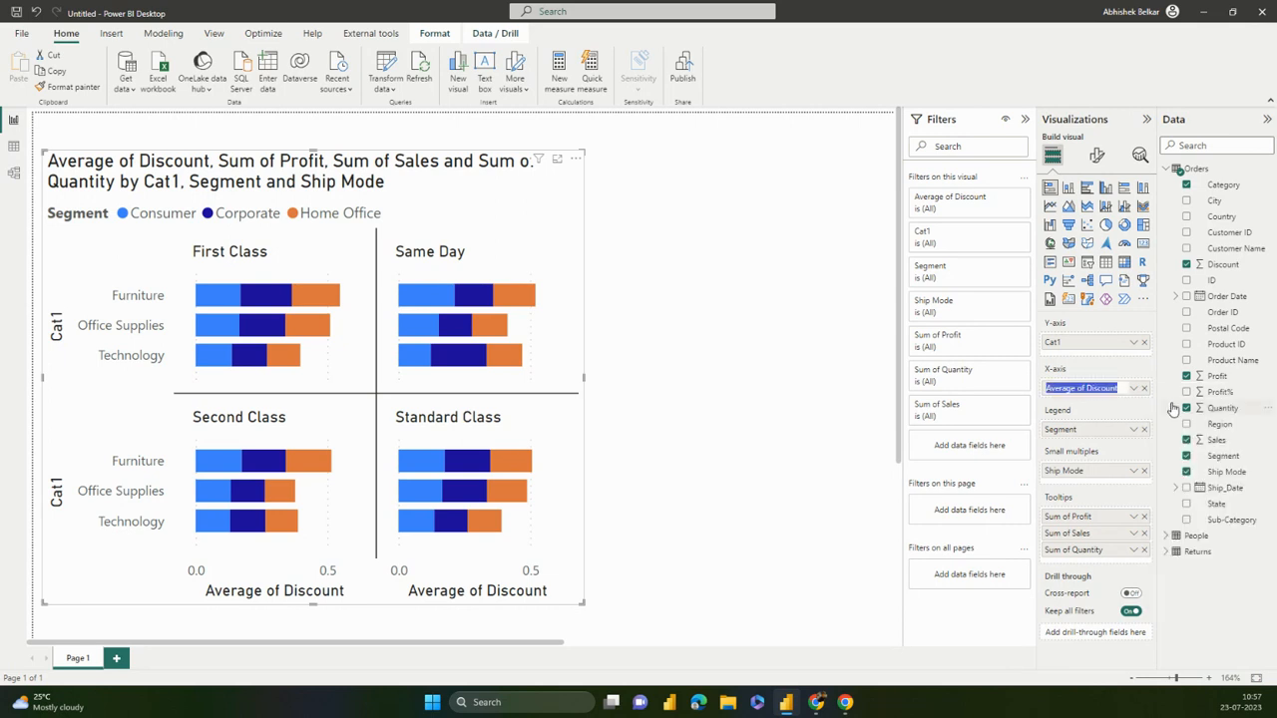
pyautogui.write('Discount')
pyautogui.press('Return')
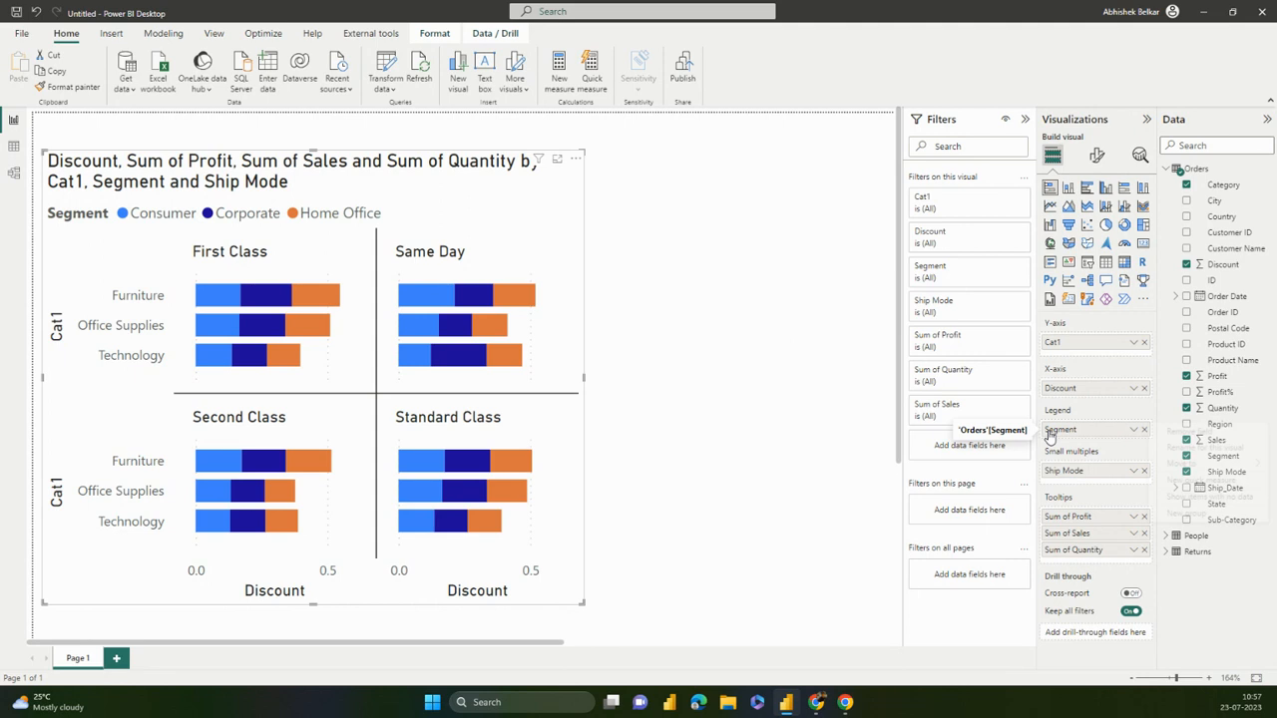
# Rename the Segment legend field to a single period for this visual and check a Same Day bar's tooltip
pyautogui.click(1174, 448)
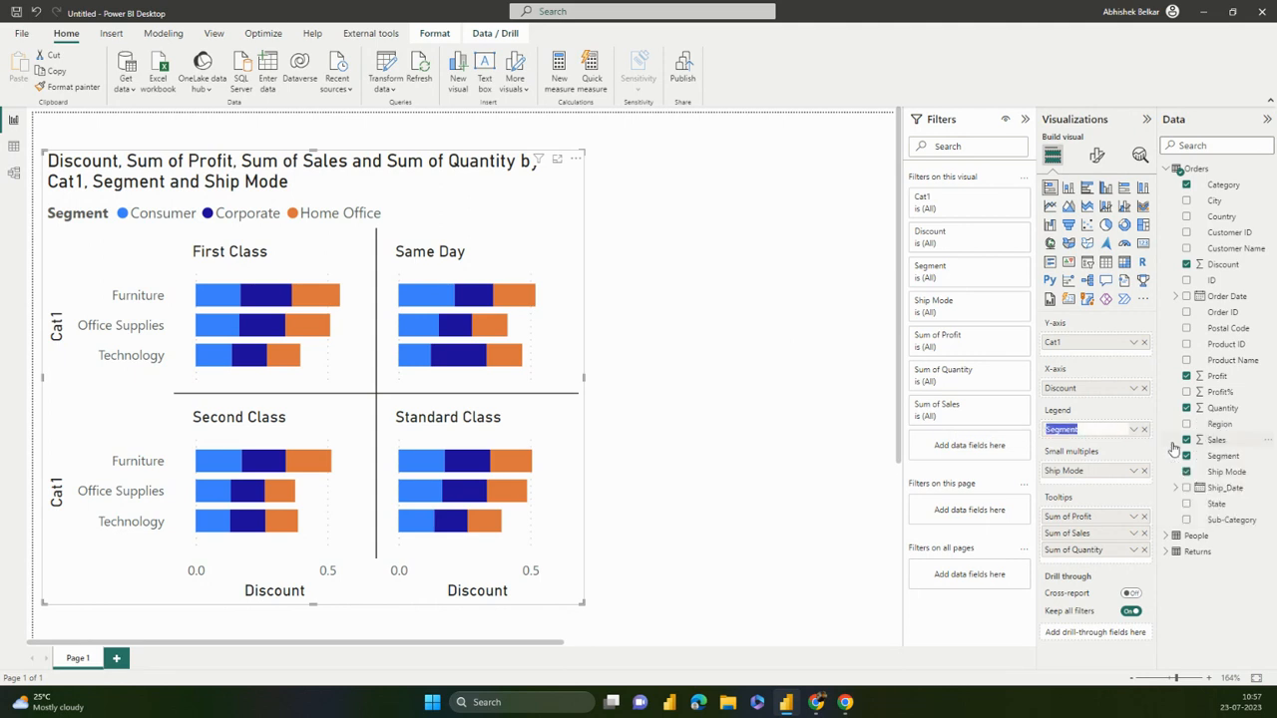
pyautogui.press('BackSpace')
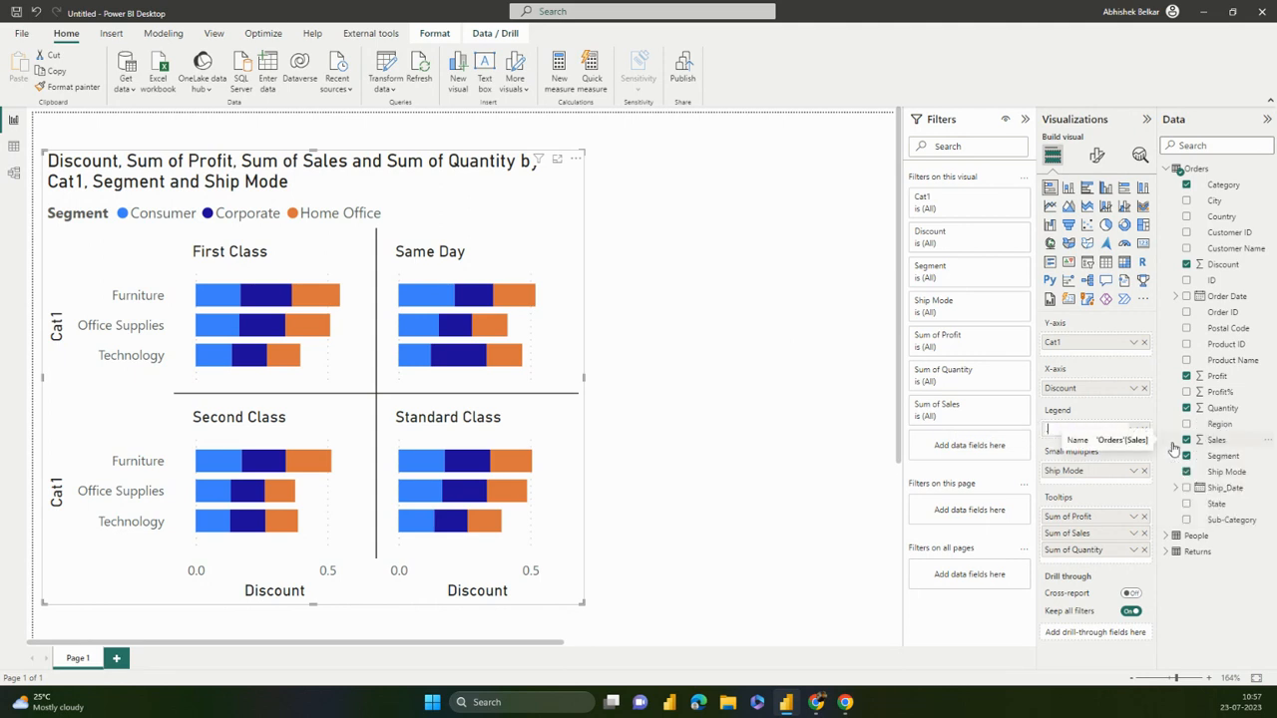
pyautogui.write('.')
pyautogui.press('Return')
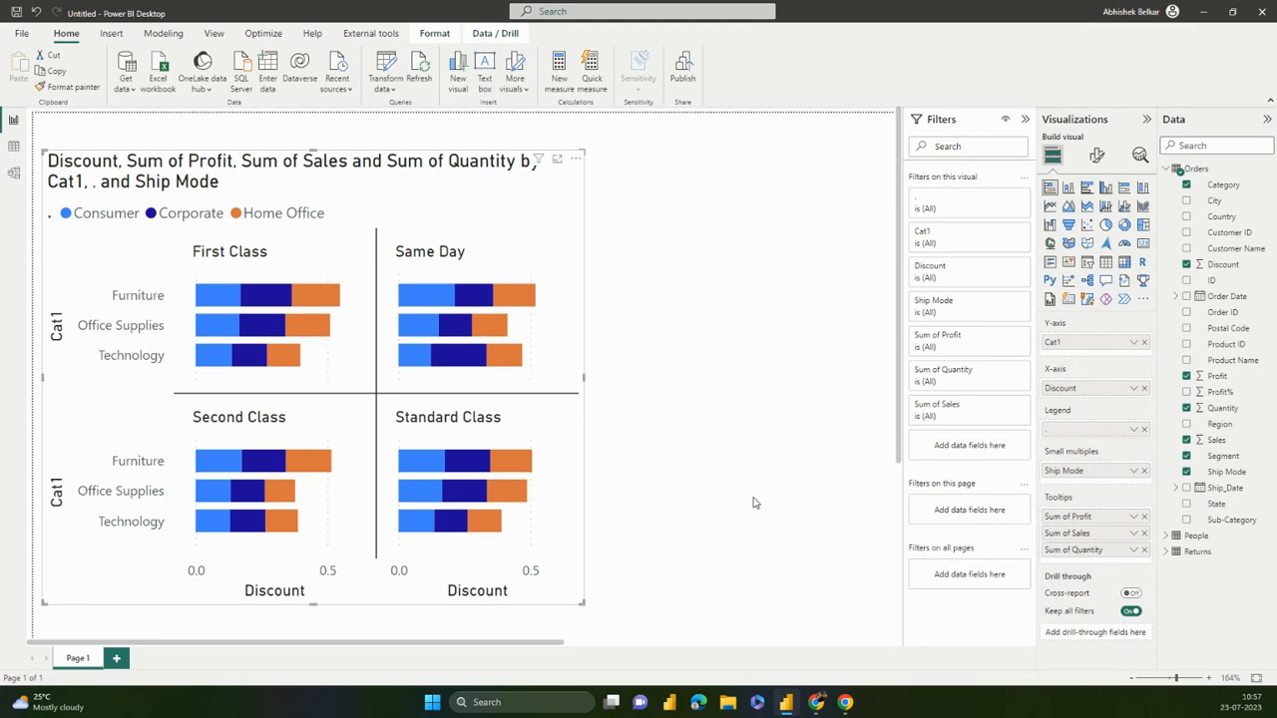
pyautogui.moveTo(516, 300)
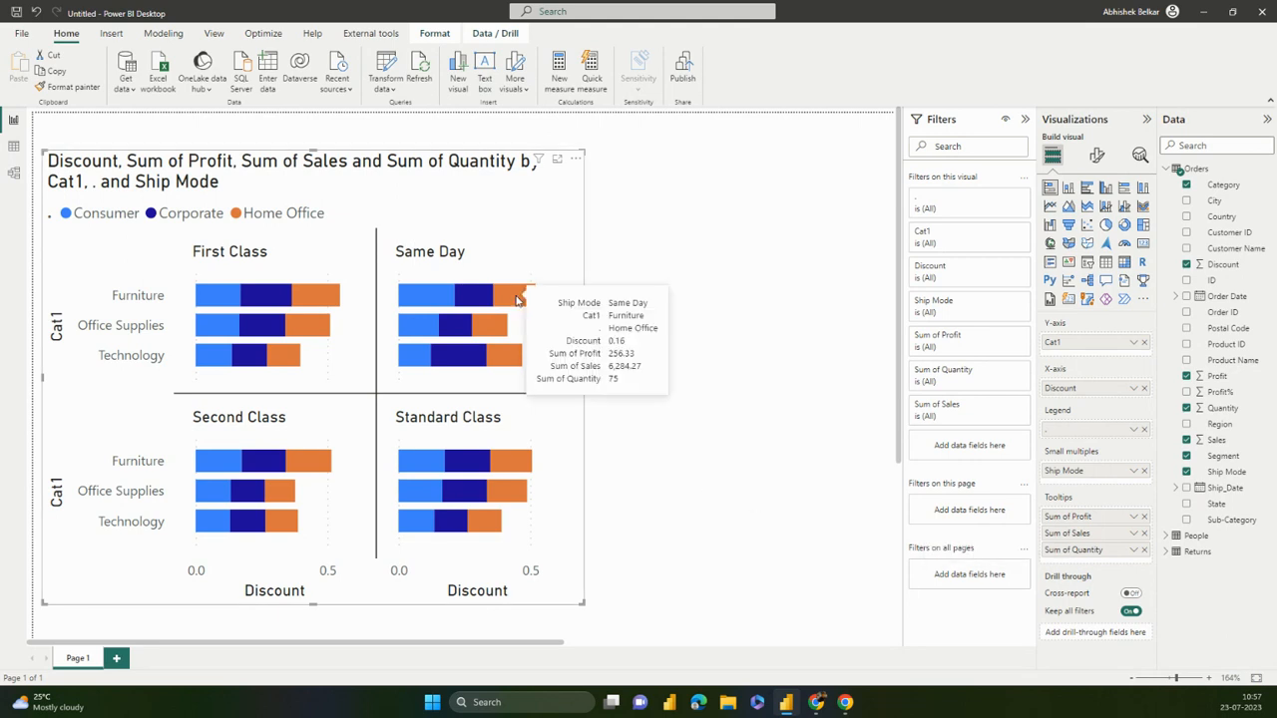
# Rename the tooltip fields Sum of Profit and Sum of Sales to Profit and Sales for this visual
pyautogui.rightClick(1062, 519)
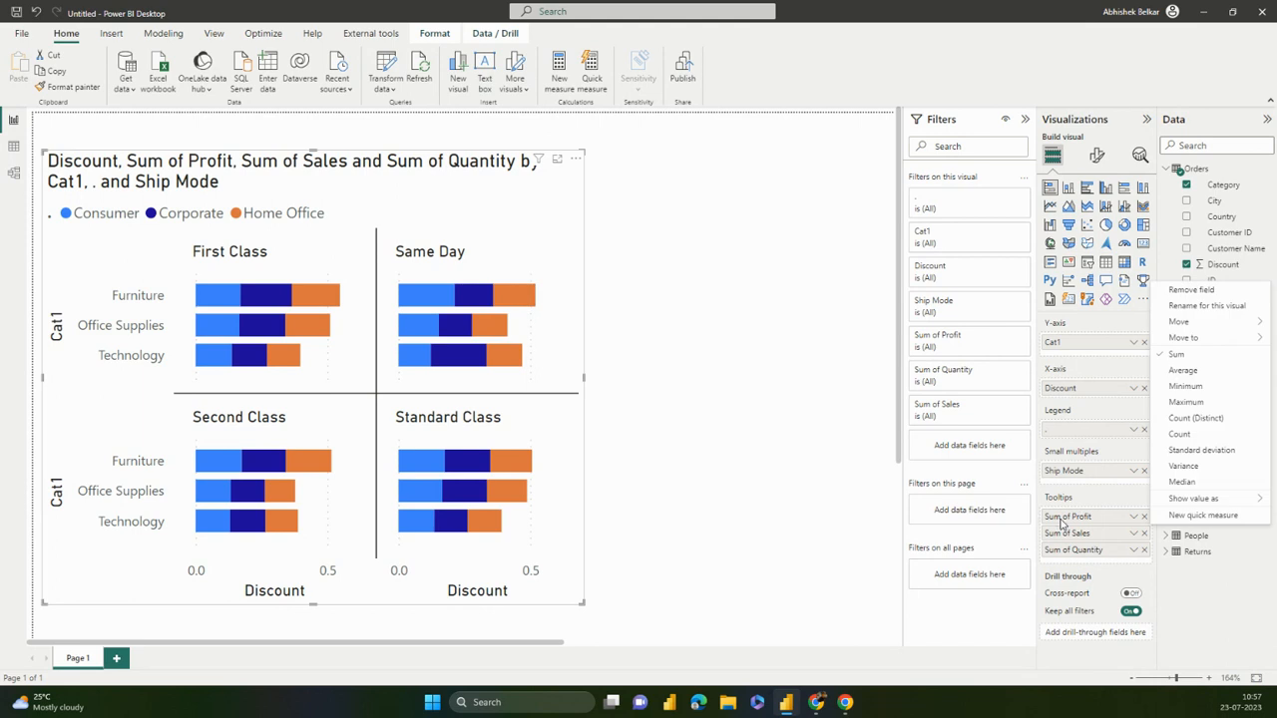
pyautogui.click(1212, 305)
pyautogui.write('Profit')
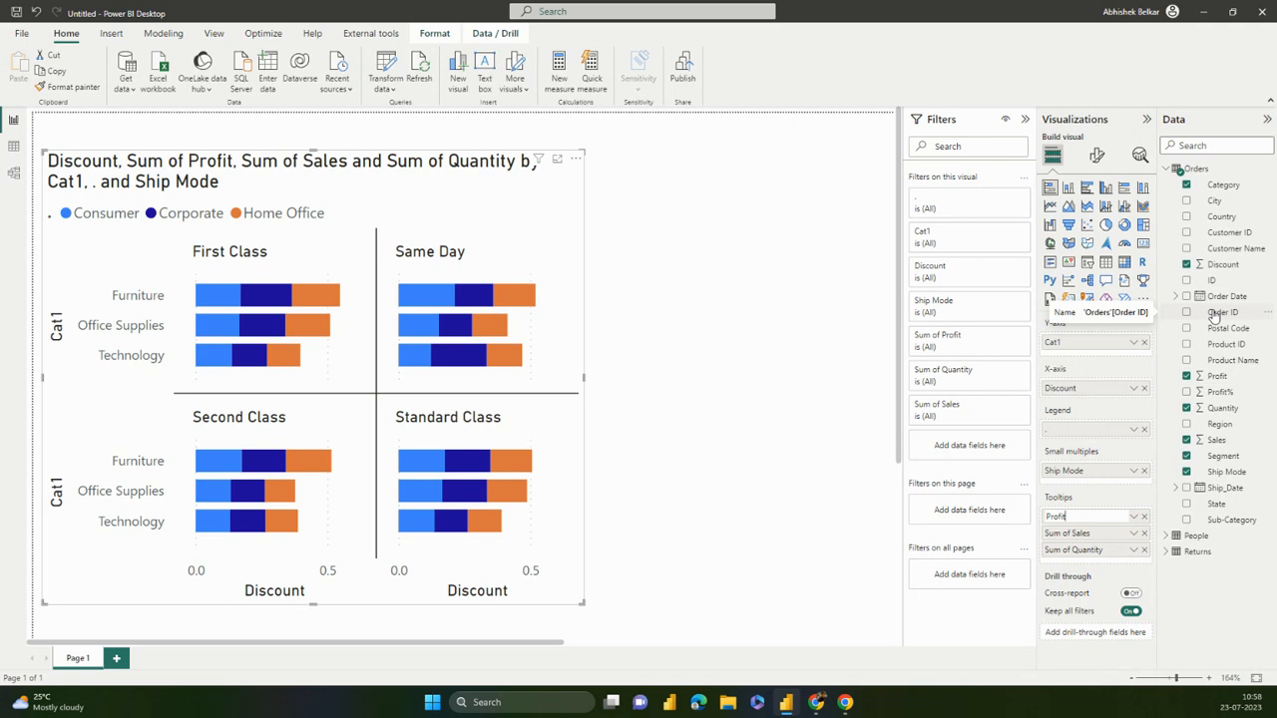
pyautogui.press('Return')
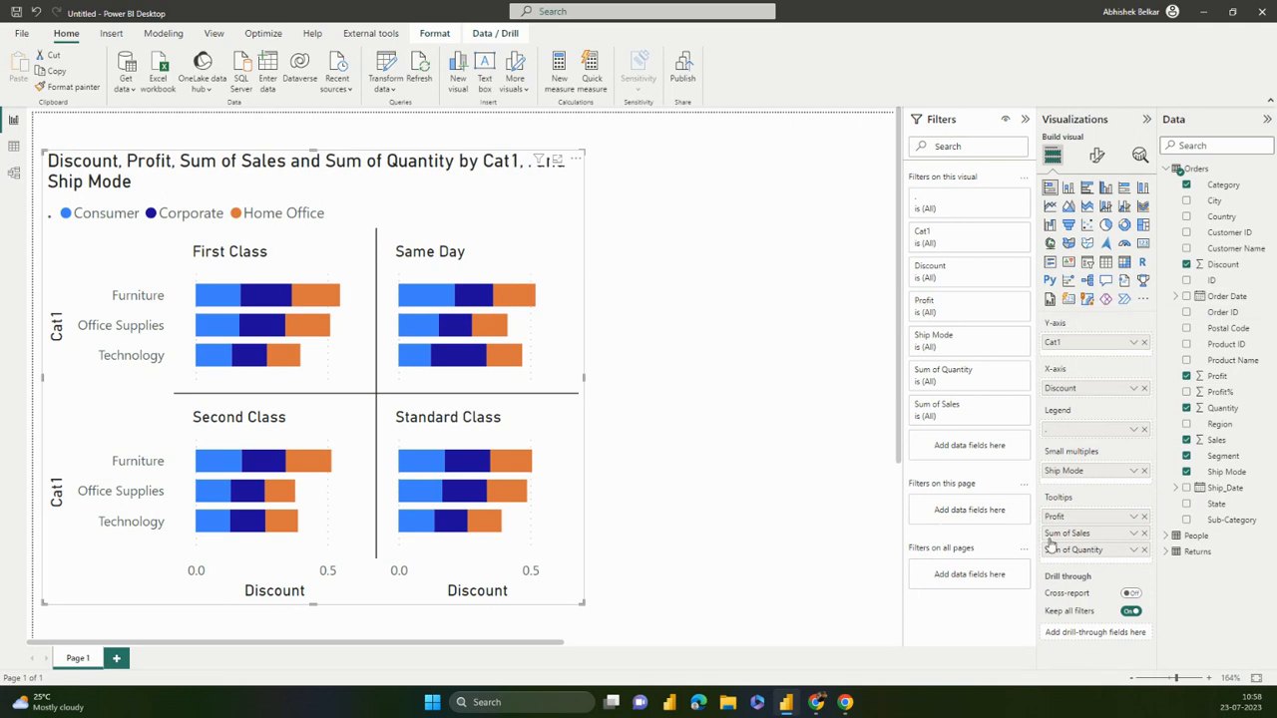
pyautogui.rightClick(1049, 547)
pyautogui.click(1219, 323)
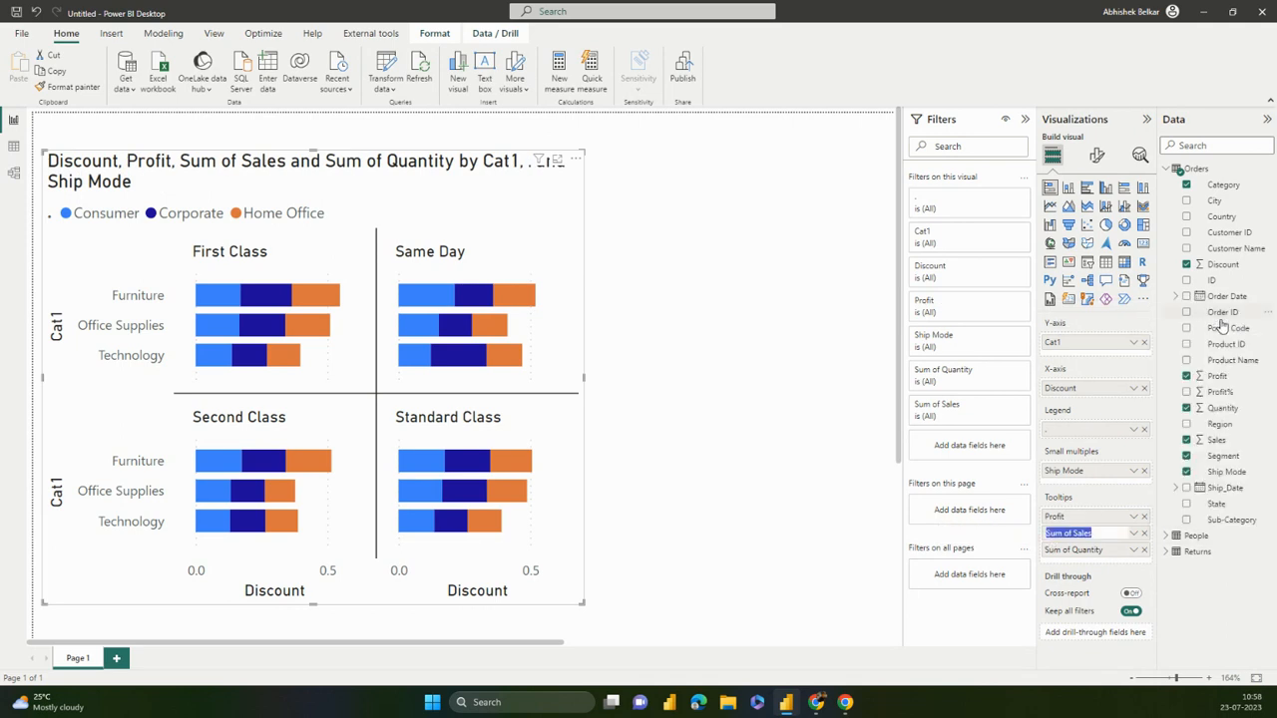
pyautogui.write('Sales')
pyautogui.press('Return')
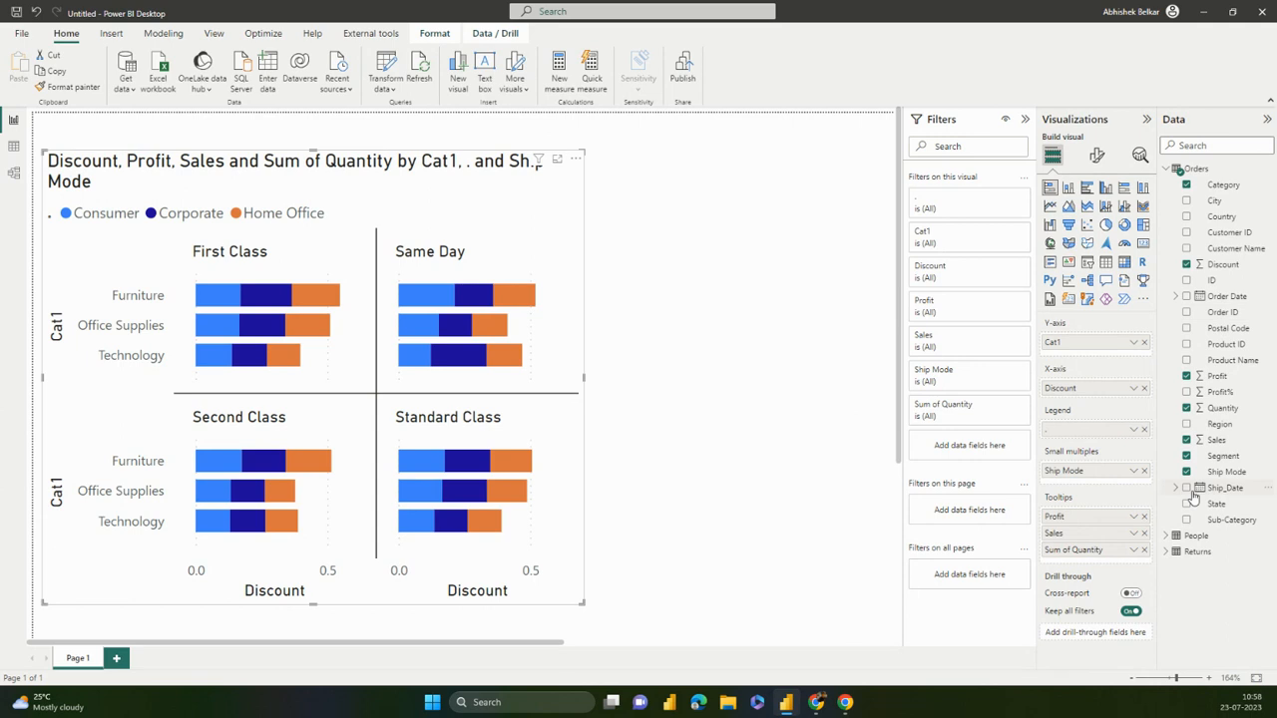
# Rename the Sum of Quantity tooltip field to Quantity for this visual
pyautogui.rightClick(1069, 550)
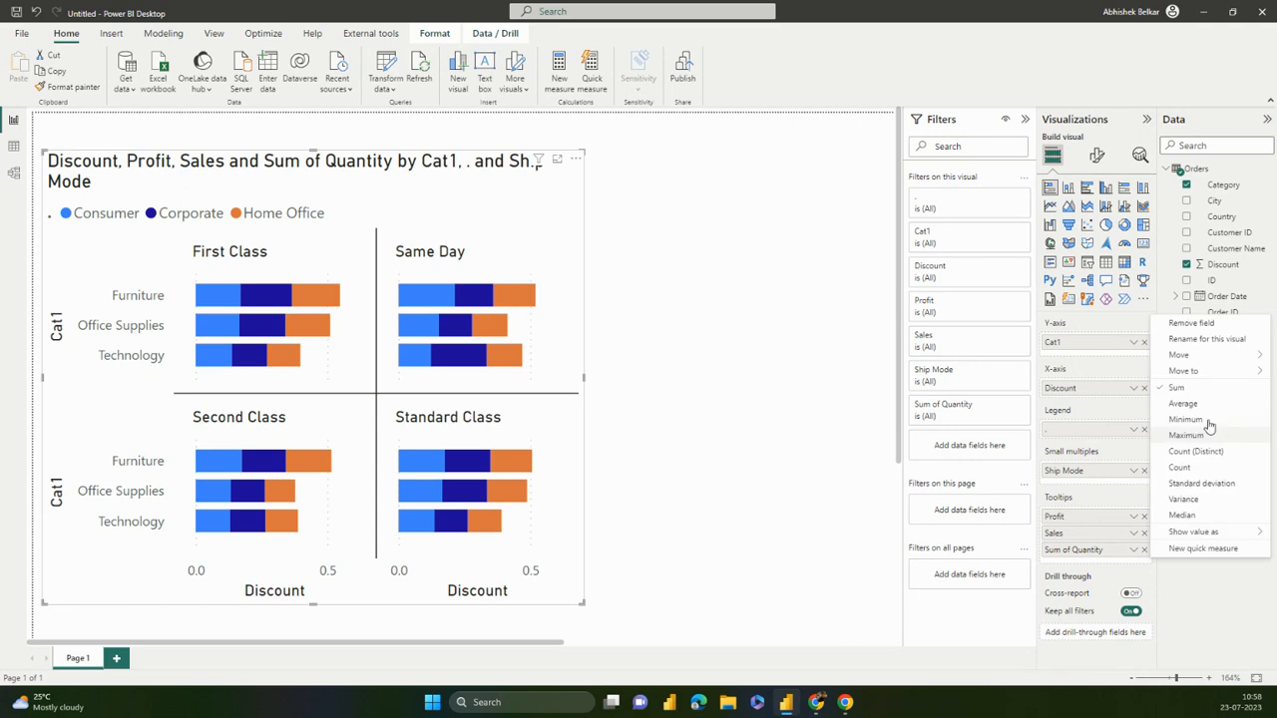
pyautogui.click(1214, 339)
pyautogui.write('Q')
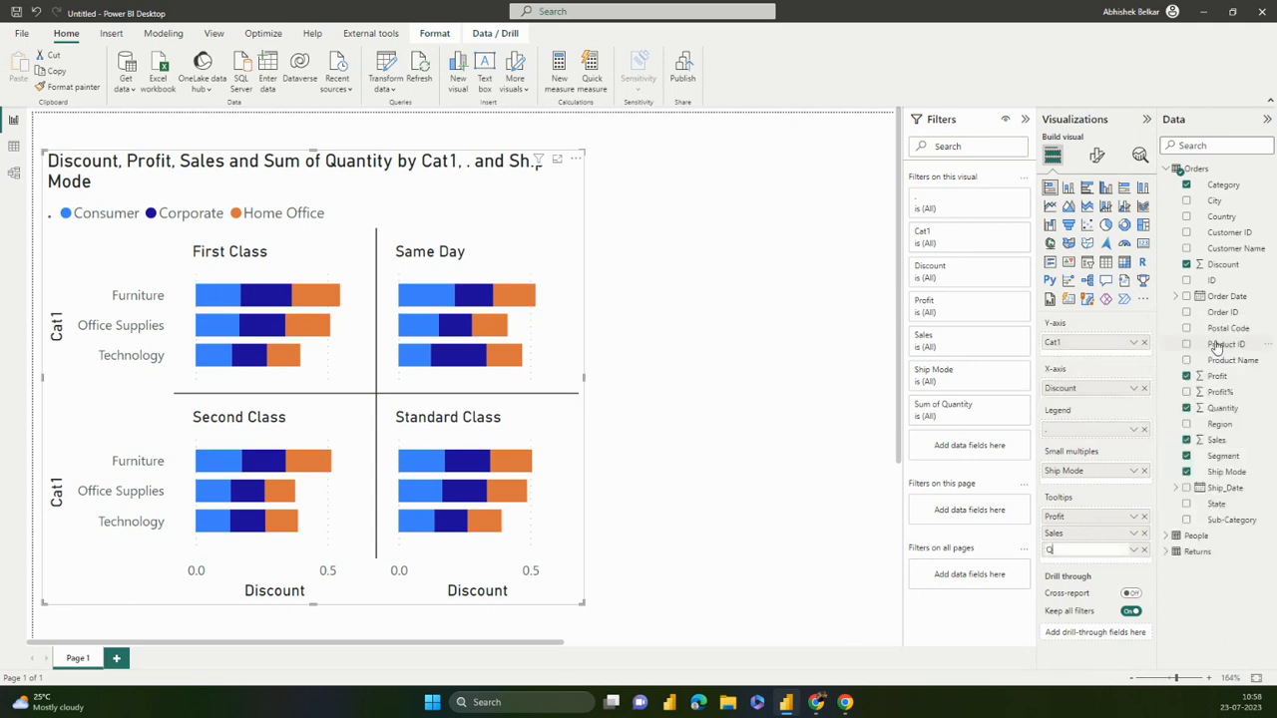
pyautogui.write('uantity')
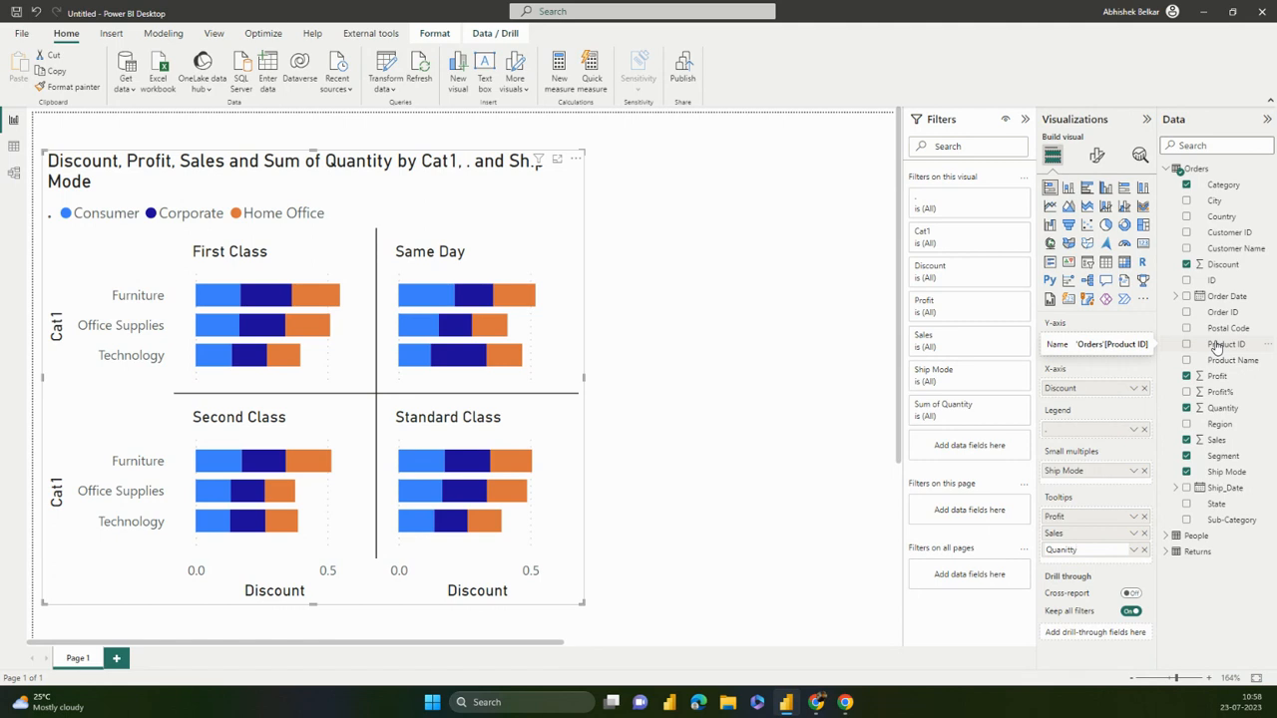
pyautogui.press('BackSpace')
pyautogui.press('BackSpace')
pyautogui.press('BackSpace')
pyautogui.write('tity')
pyautogui.press('Return')
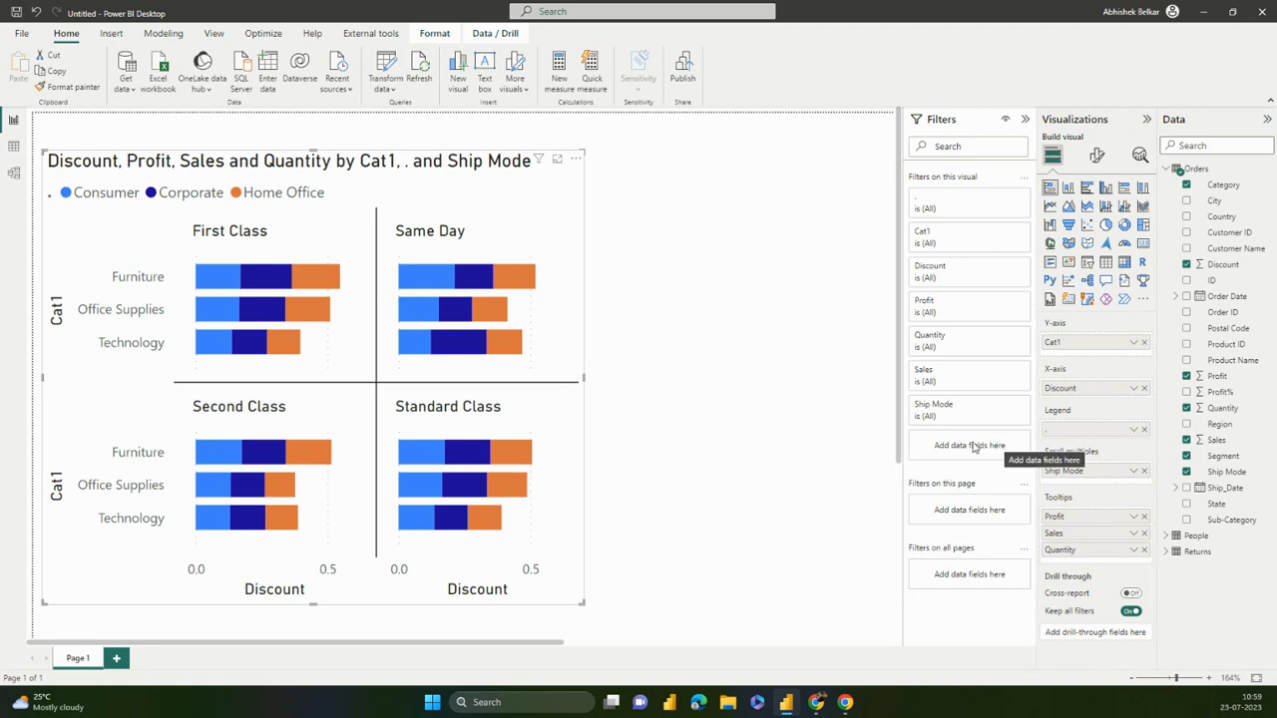
# Reposition the stacked bar chart near the page's upper-left corner, leaving a small margin to the page edges
pyautogui.click(789, 442)
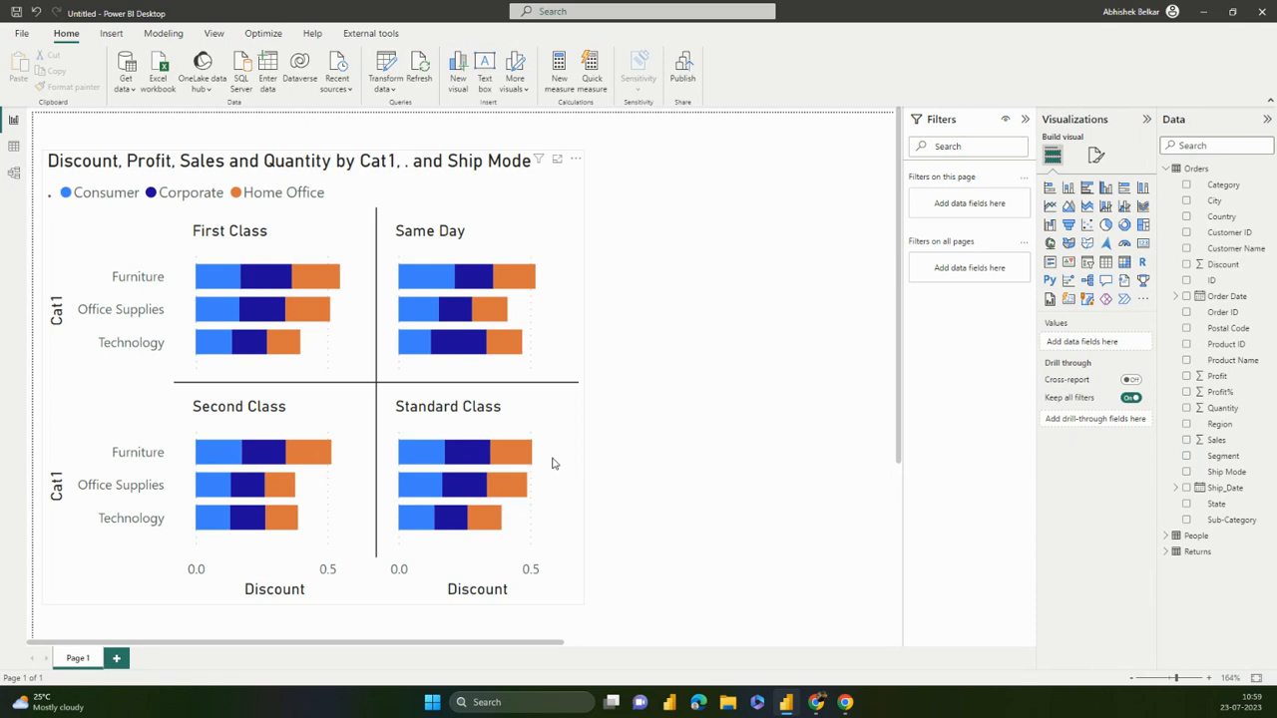
pyautogui.moveTo(554, 463); pyautogui.dragTo(545, 426)
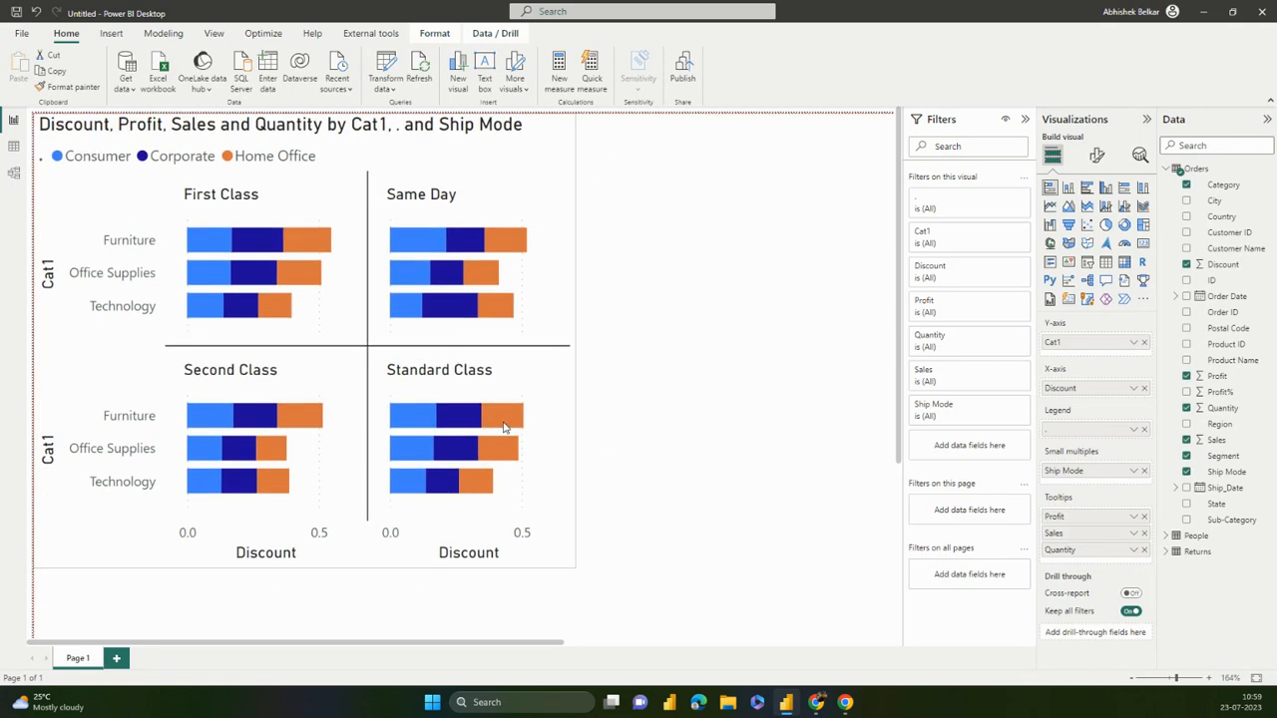
pyautogui.click(638, 452)
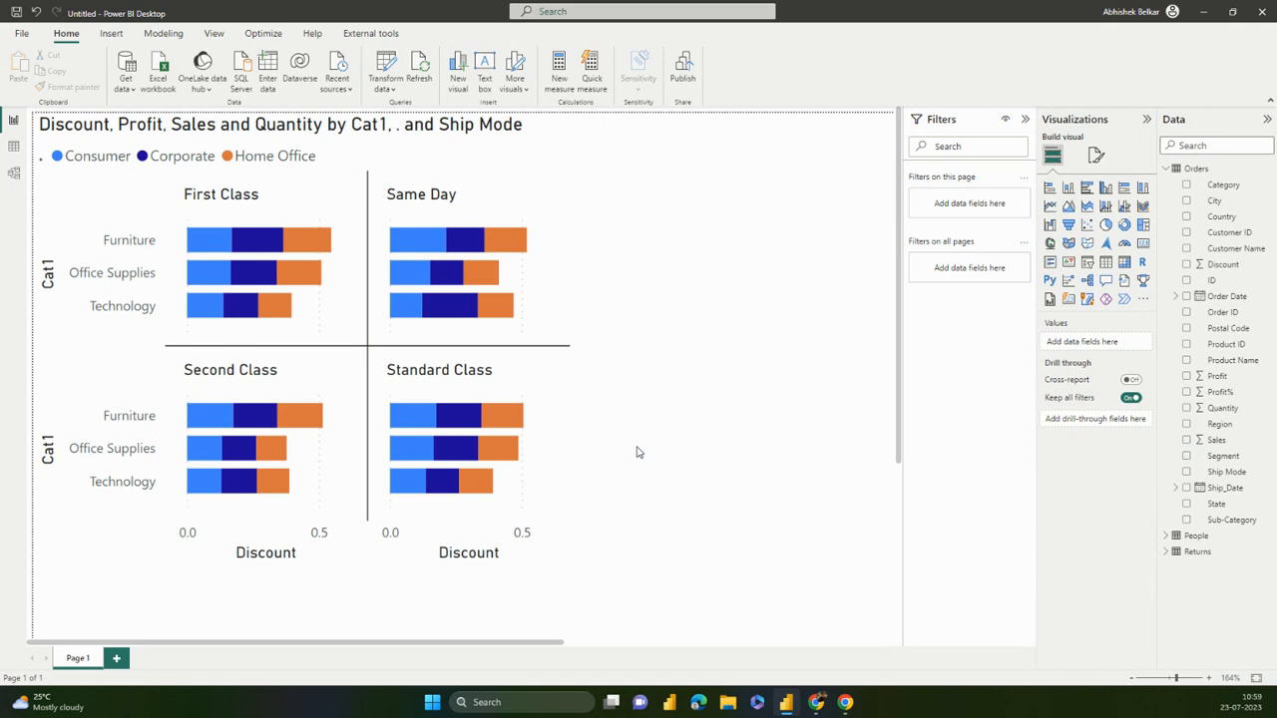
pyautogui.click(506, 182)
pyautogui.moveTo(512, 183); pyautogui.dragTo(548, 202)
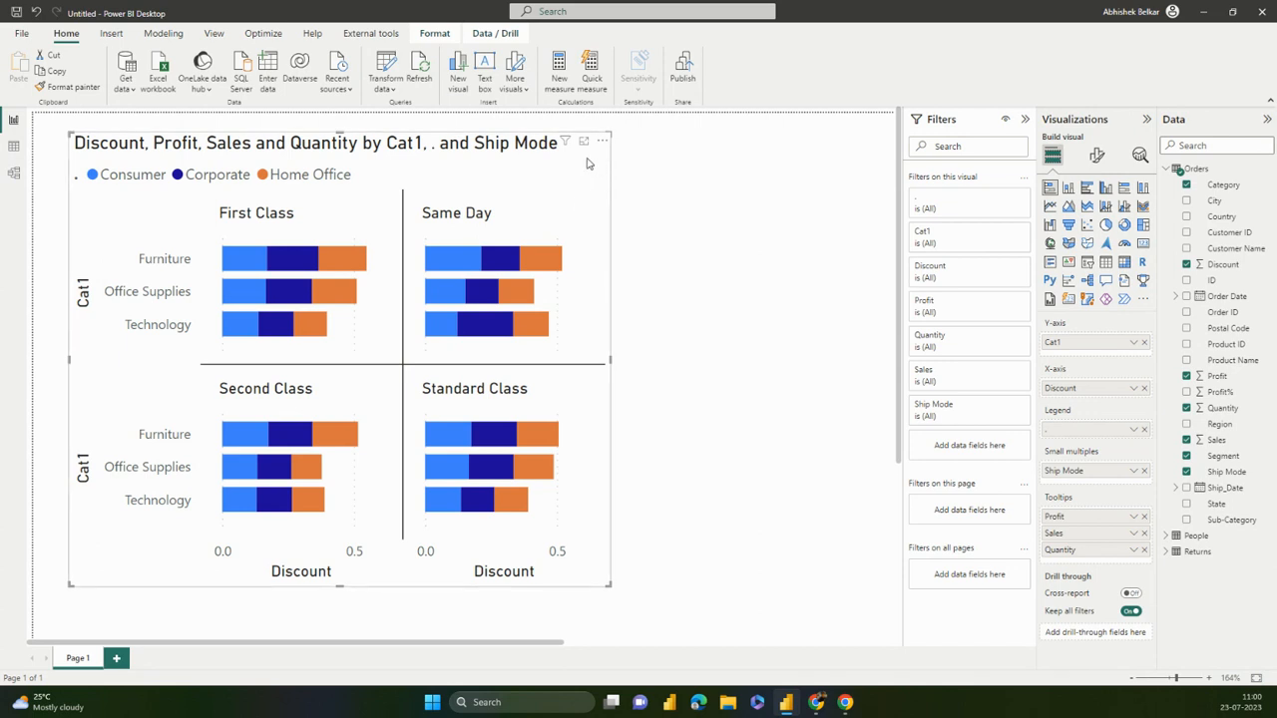
# Open the stacked bar chart in focus mode and examine all four ship mode panels at 103% zoom
pyautogui.moveTo(563, 148)
pyautogui.click(585, 145)
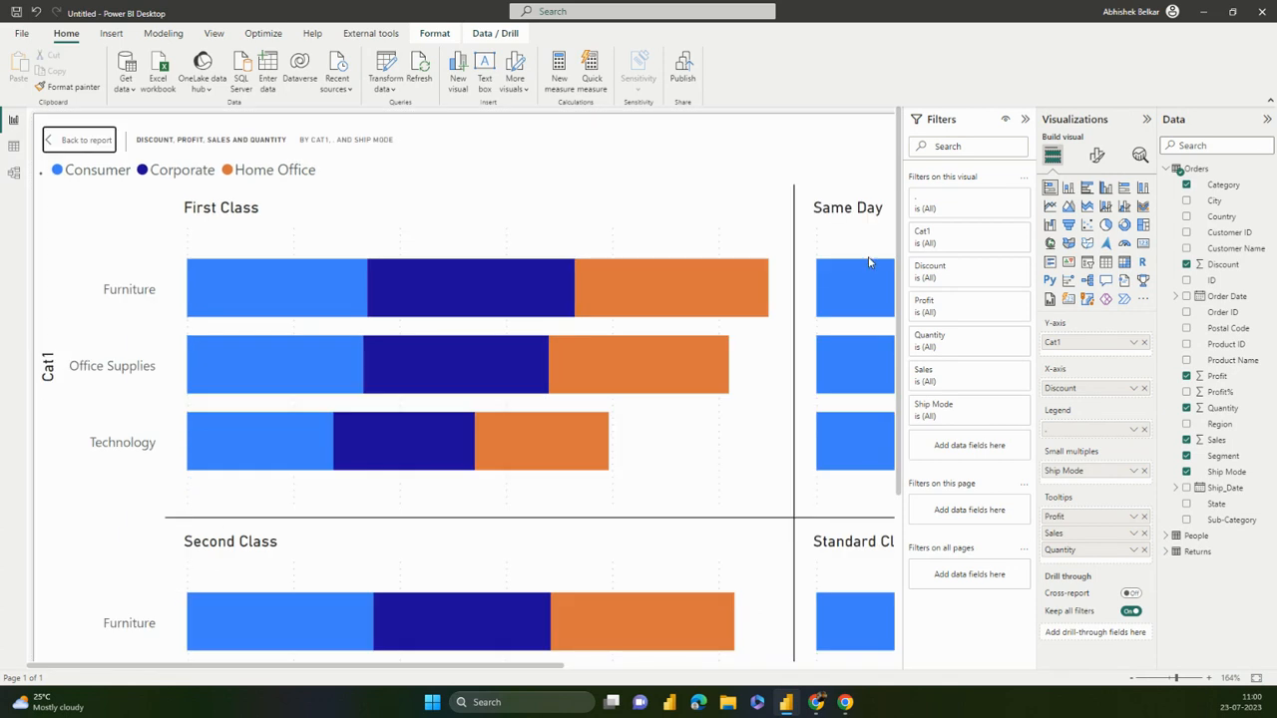
pyautogui.moveTo(526, 665); pyautogui.dragTo(836, 681)
pyautogui.moveTo(898, 473); pyautogui.dragTo(914, 606)
pyautogui.click(1154, 679)
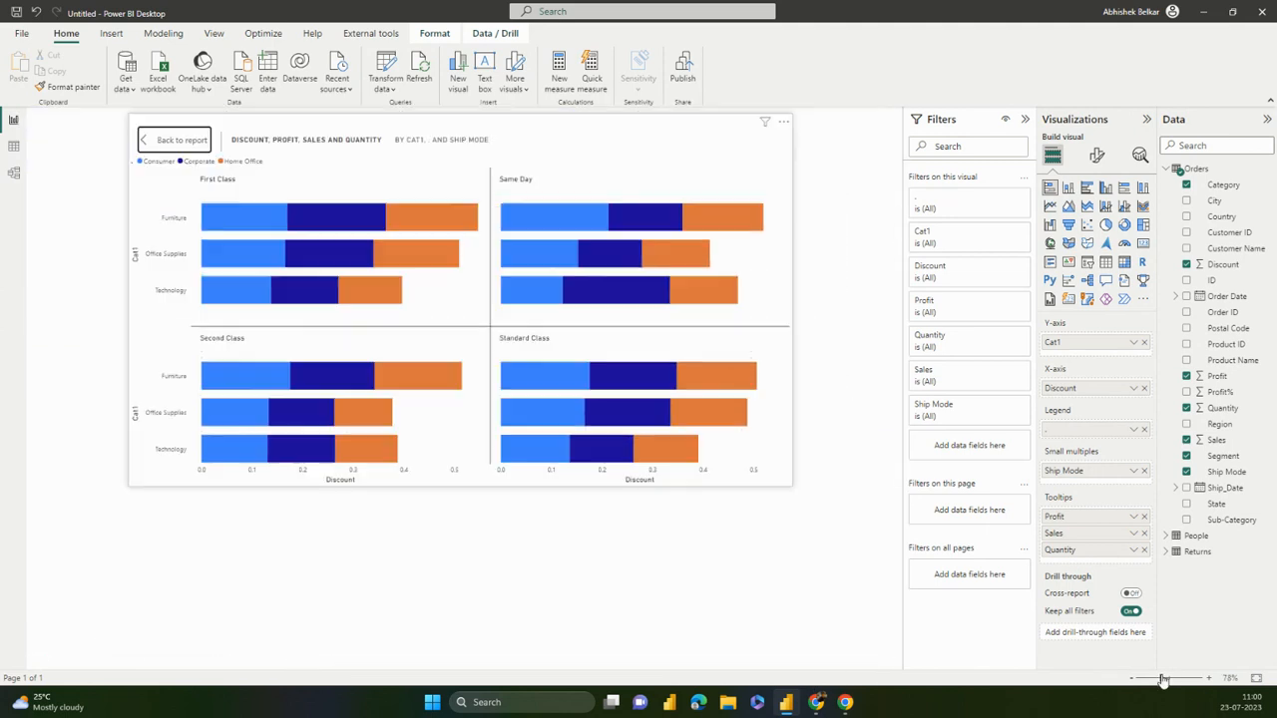
pyautogui.moveTo(1155, 682); pyautogui.dragTo(1171, 686)
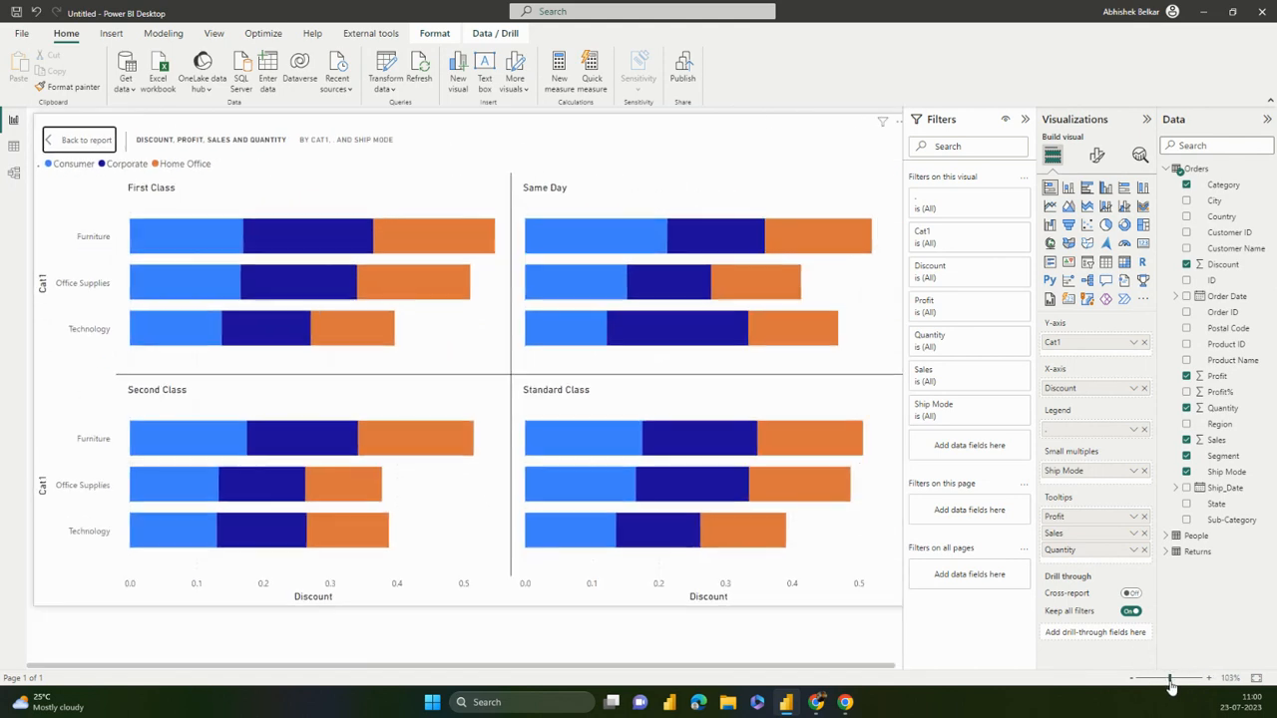
# Return to the report page and enlarge the stacked bar chart from its lower-right corner to cover most of the page height
pyautogui.click(76, 143)
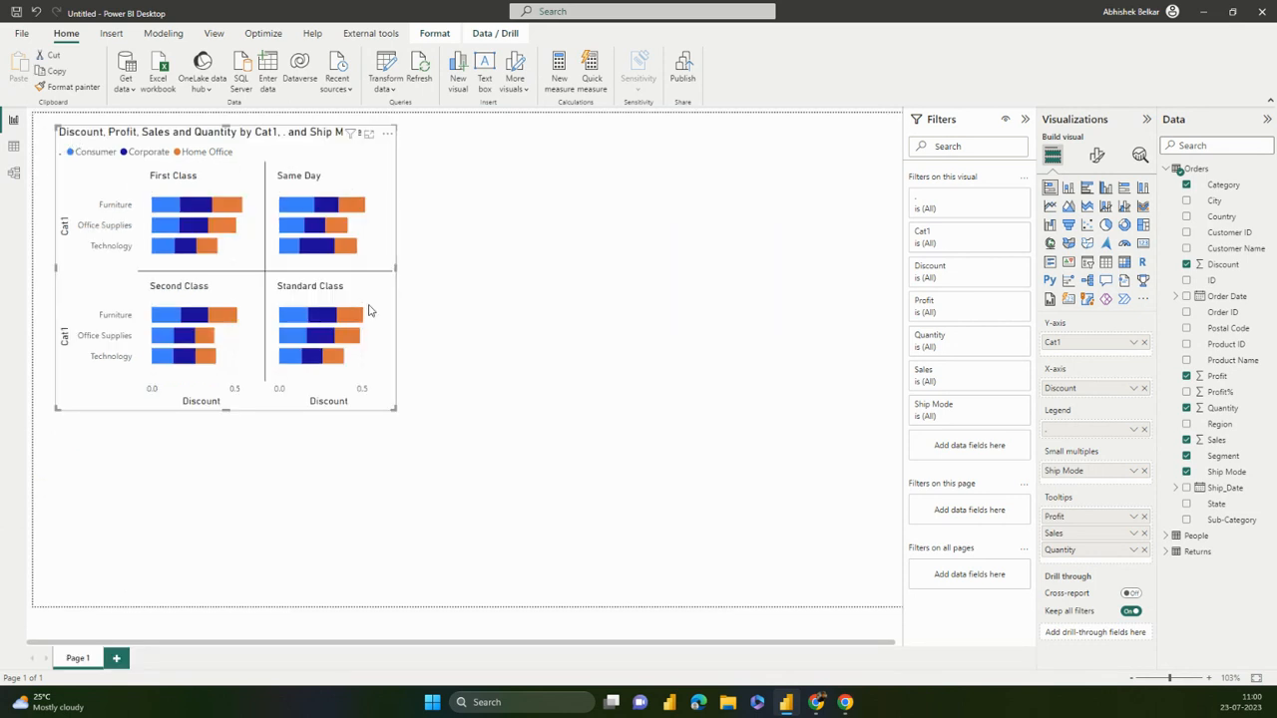
pyautogui.moveTo(394, 405); pyautogui.dragTo(625, 564)
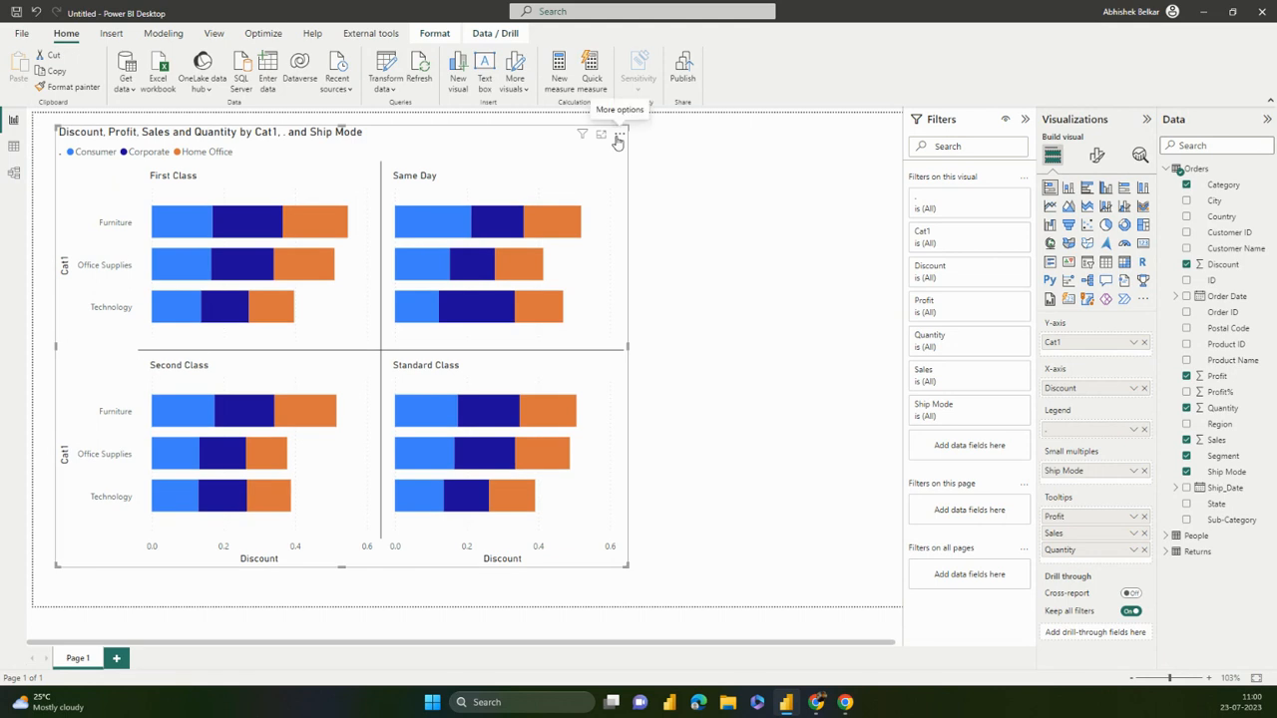
# Export the chart's data as a CSV file to the LLIM folder, keeping the suggested file name
pyautogui.click(618, 137)
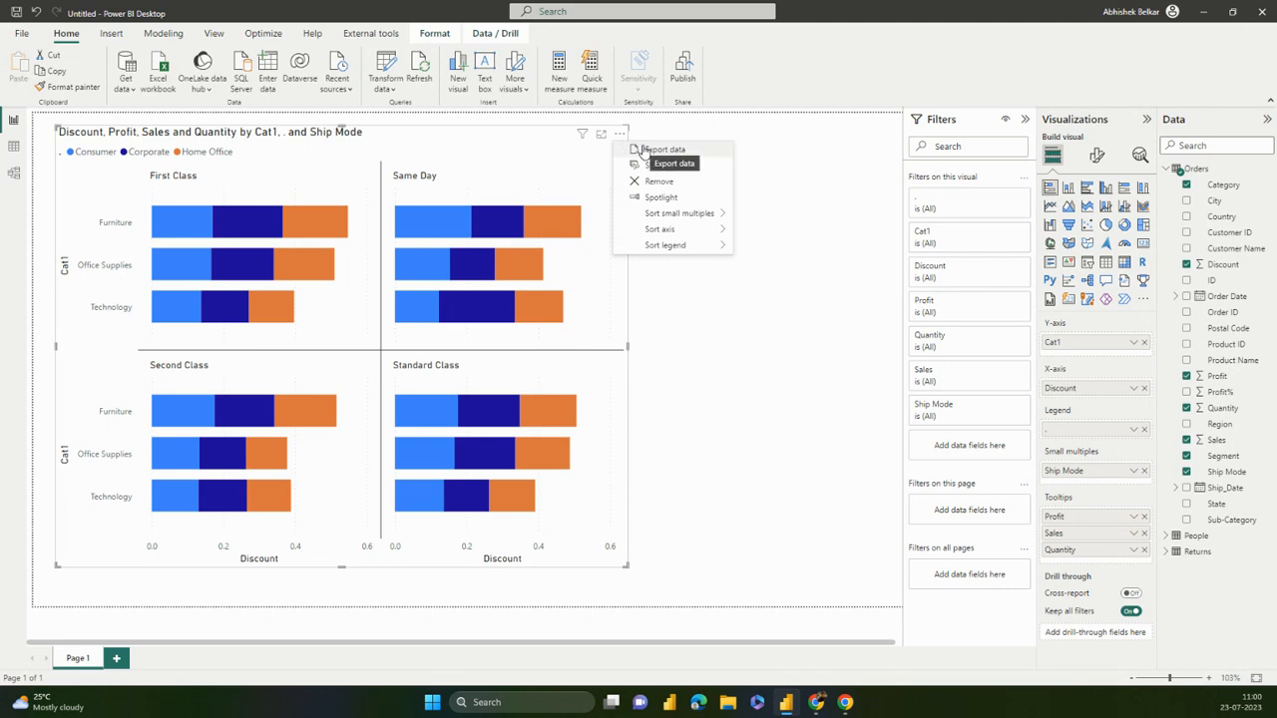
pyautogui.click(644, 150)
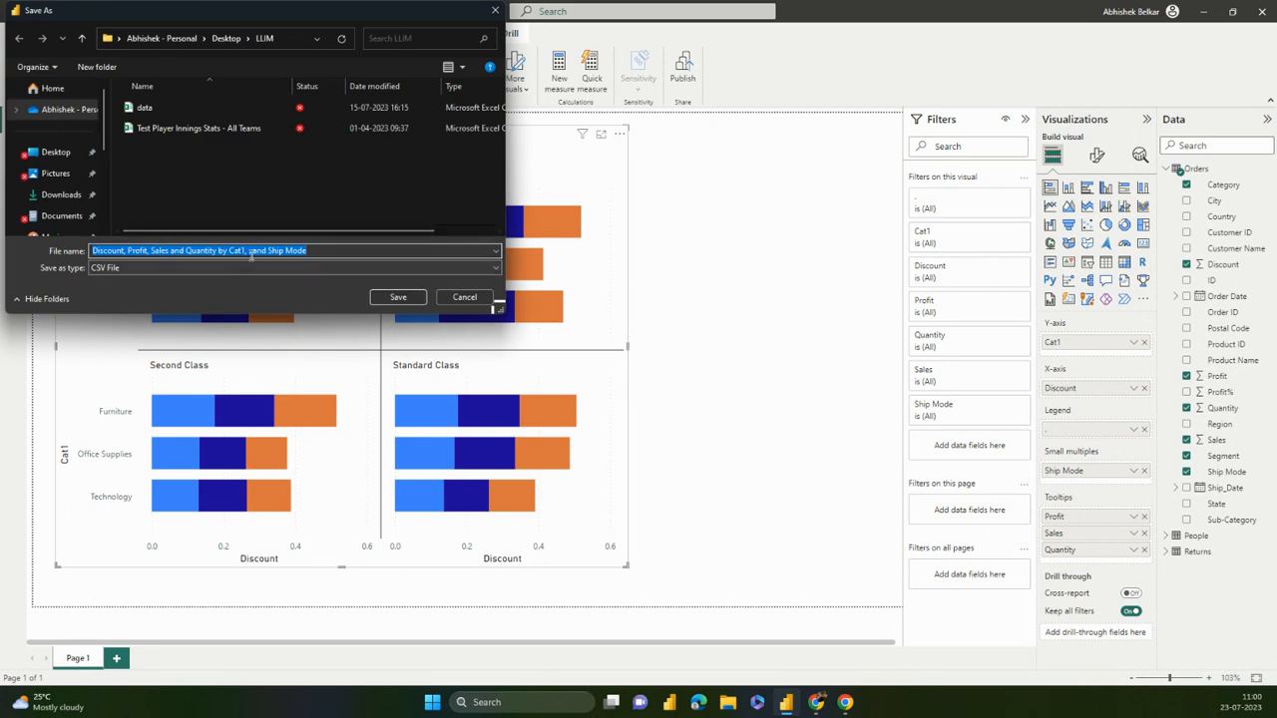
pyautogui.click(96, 251)
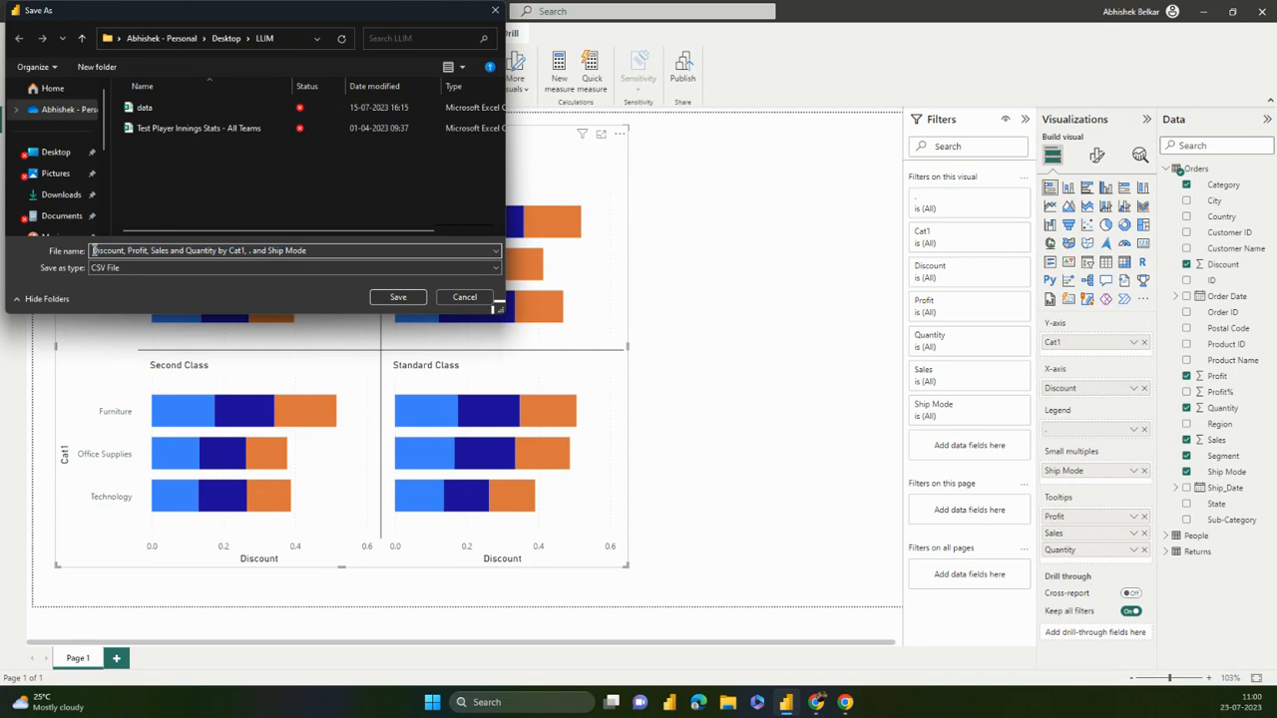
pyautogui.moveTo(95, 251); pyautogui.dragTo(217, 258)
pyautogui.click(102, 248)
pyautogui.moveTo(309, 250); pyautogui.dragTo(151, 251)
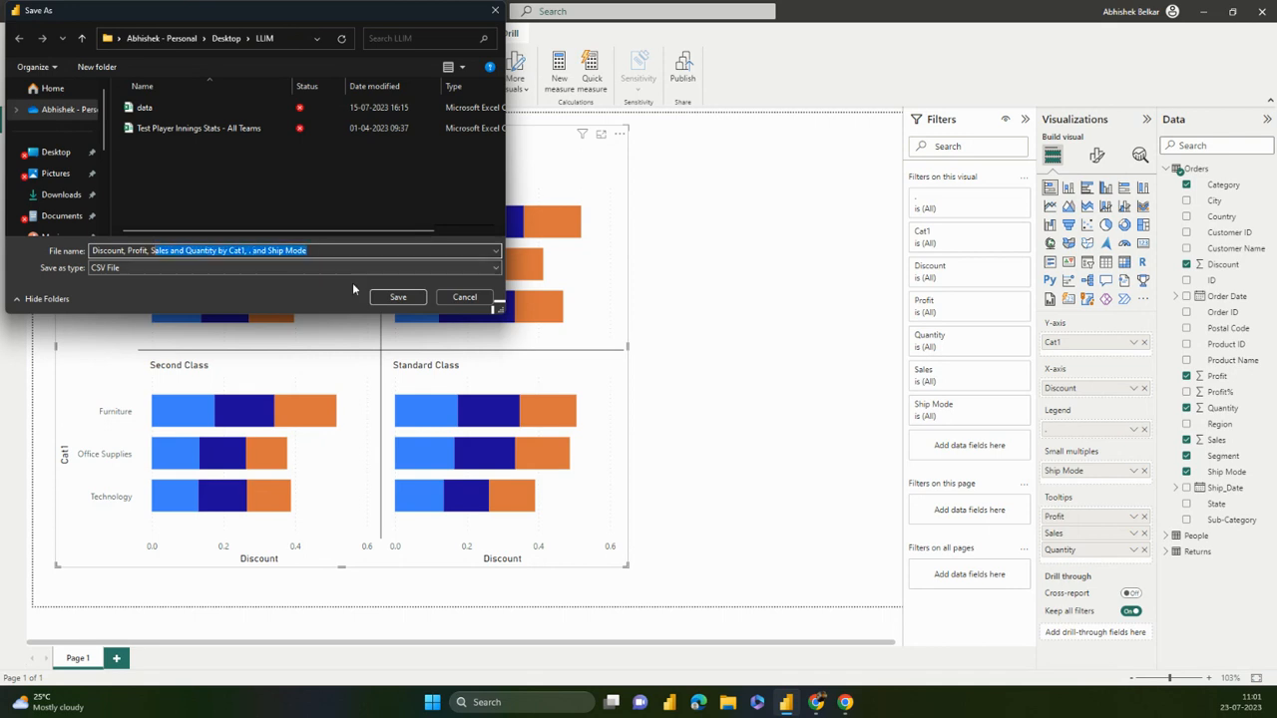
pyautogui.click(378, 297)
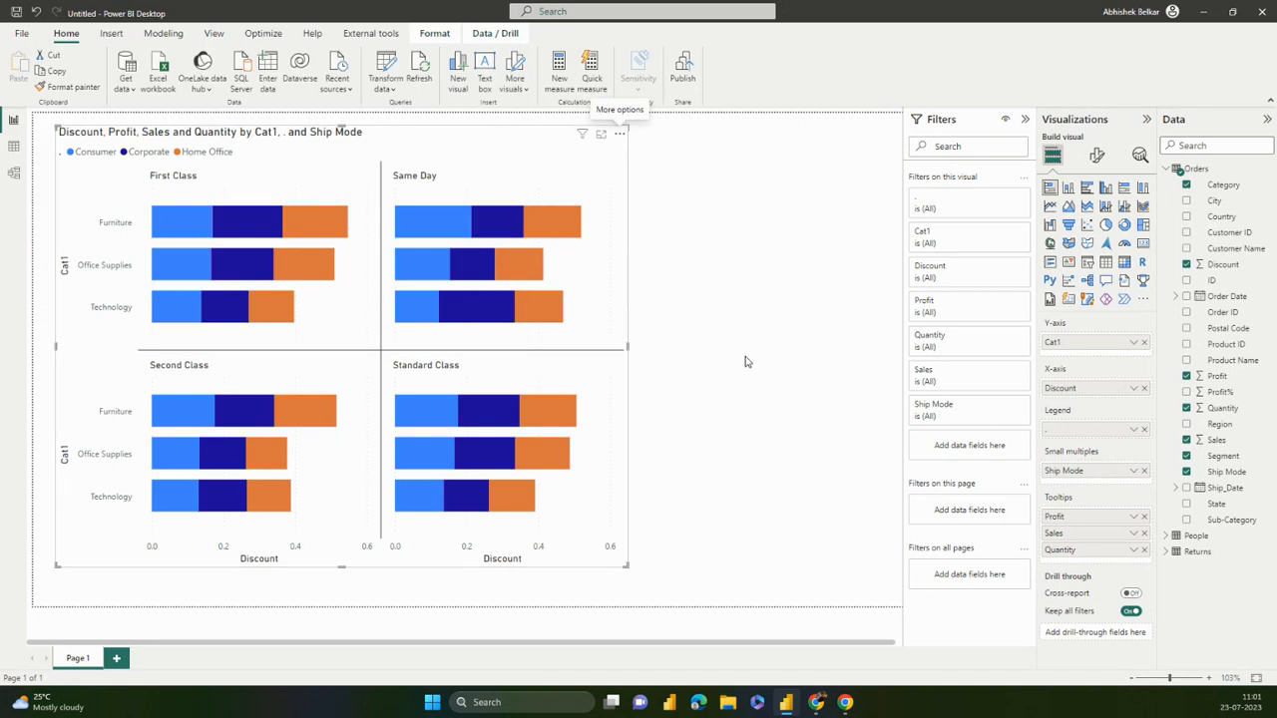
# Switch to File Explorer, sort the Desktop's LLIM folder by newest date modified, and open the exported CSV in a maximized Excel window
pyautogui.click(728, 704)
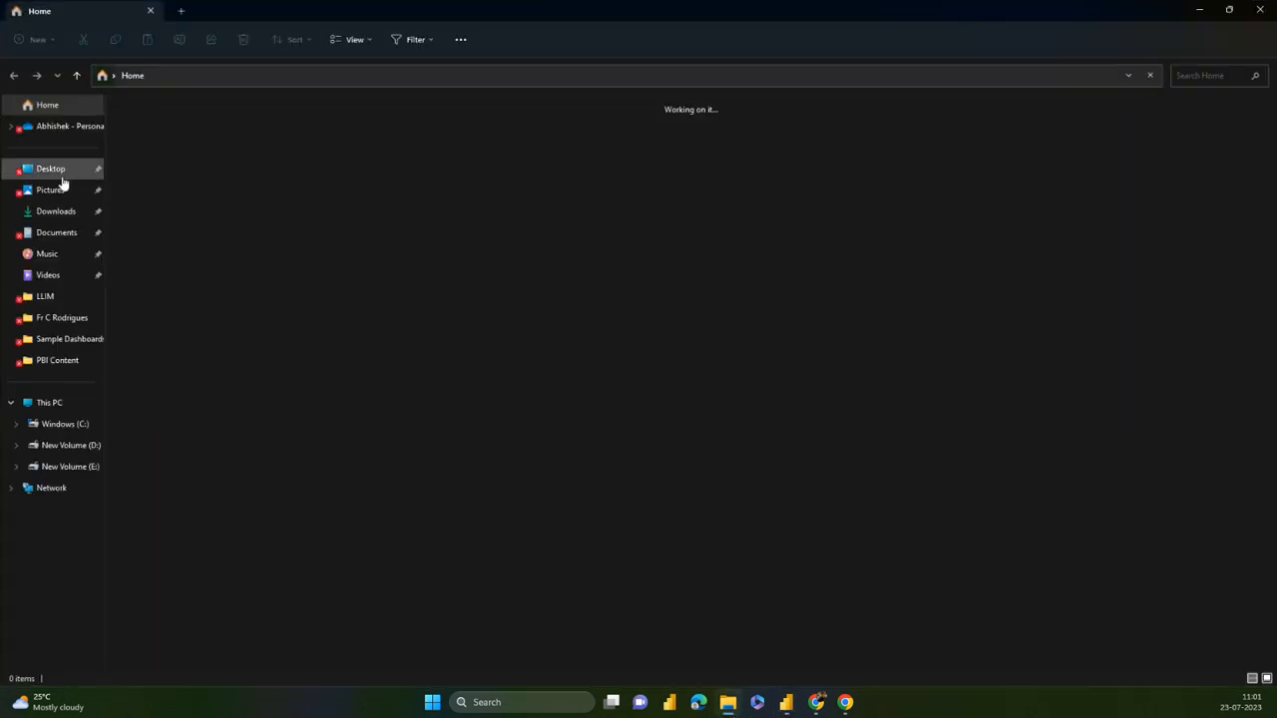
pyautogui.click(60, 173)
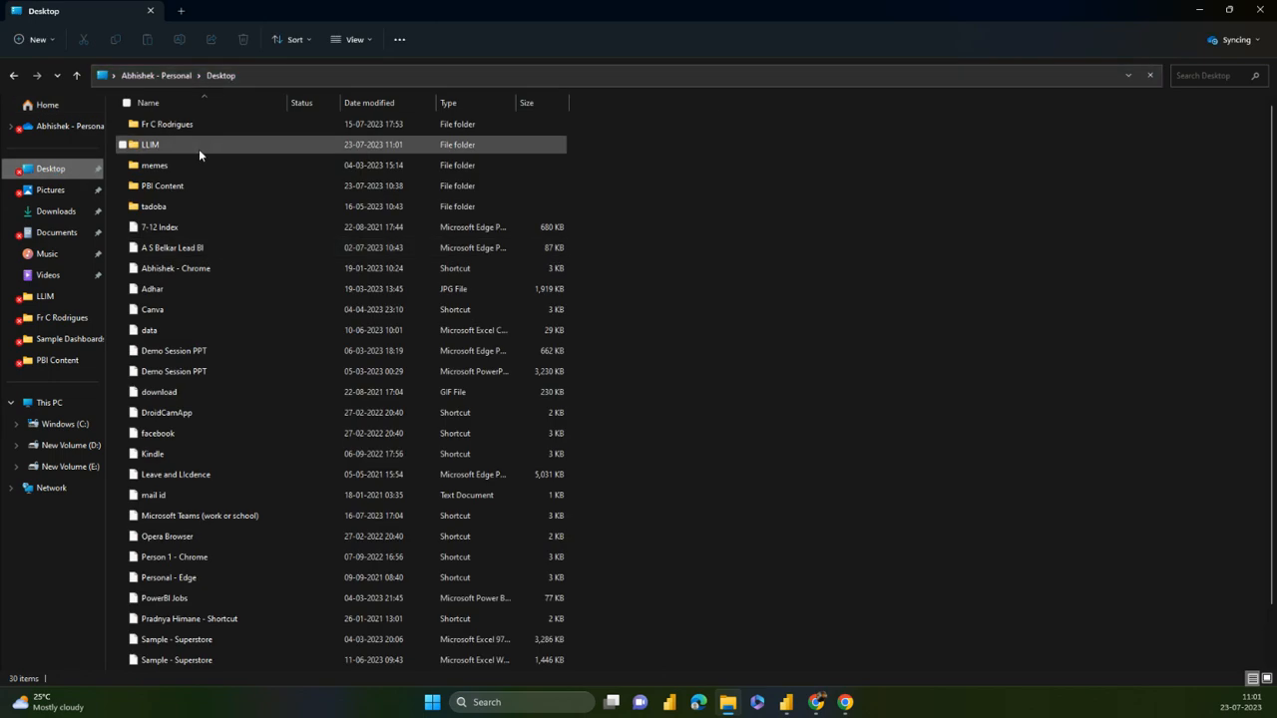
pyautogui.click(198, 149)
pyautogui.doubleClick(198, 149)
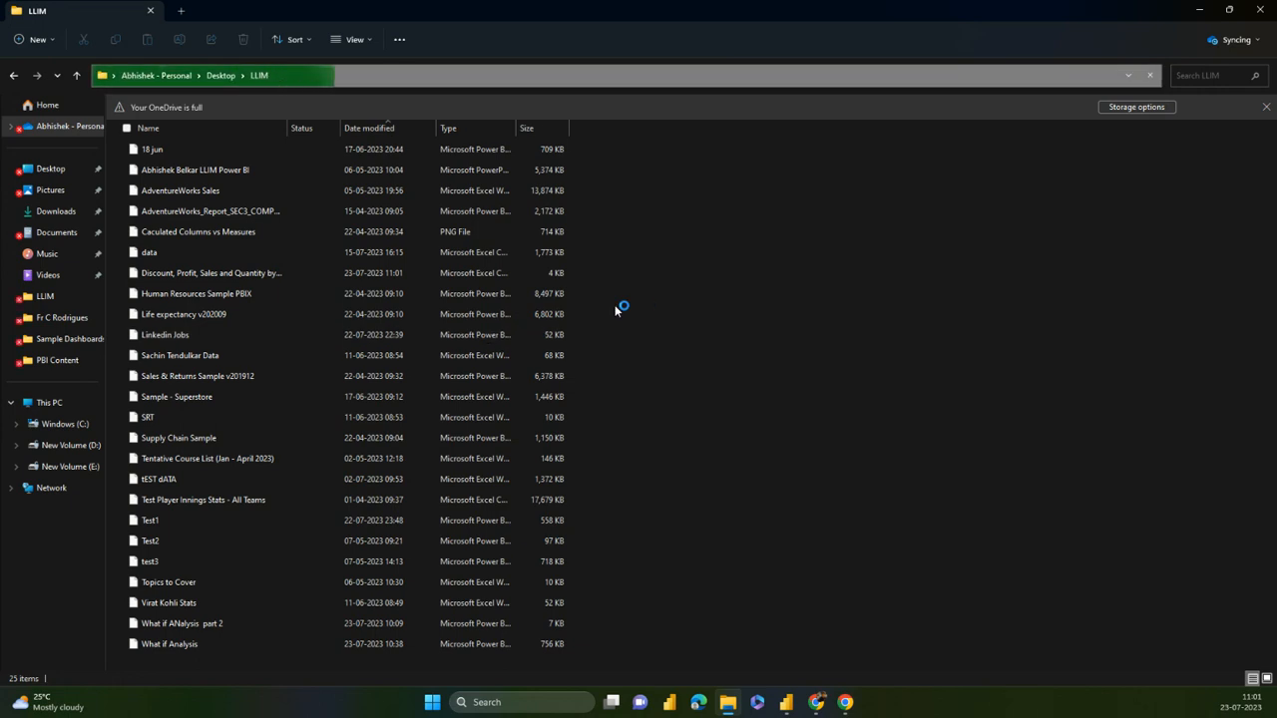
pyautogui.click(52, 170)
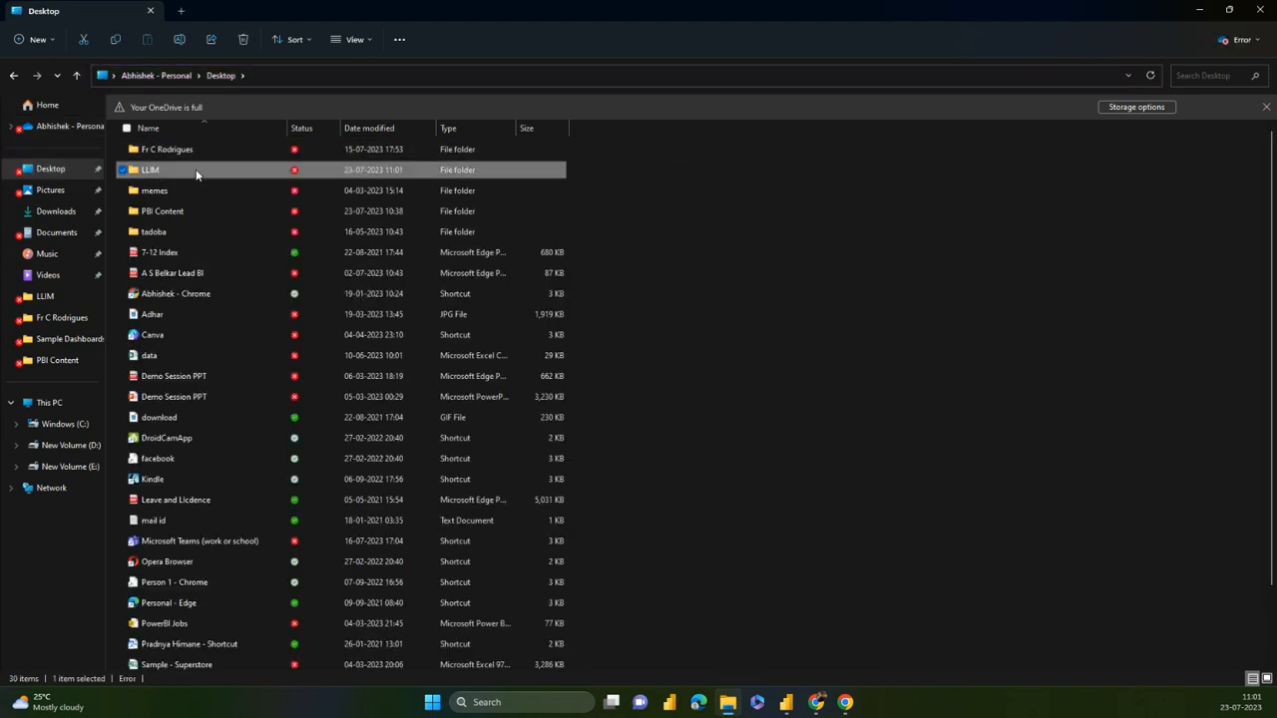
pyautogui.doubleClick(196, 172)
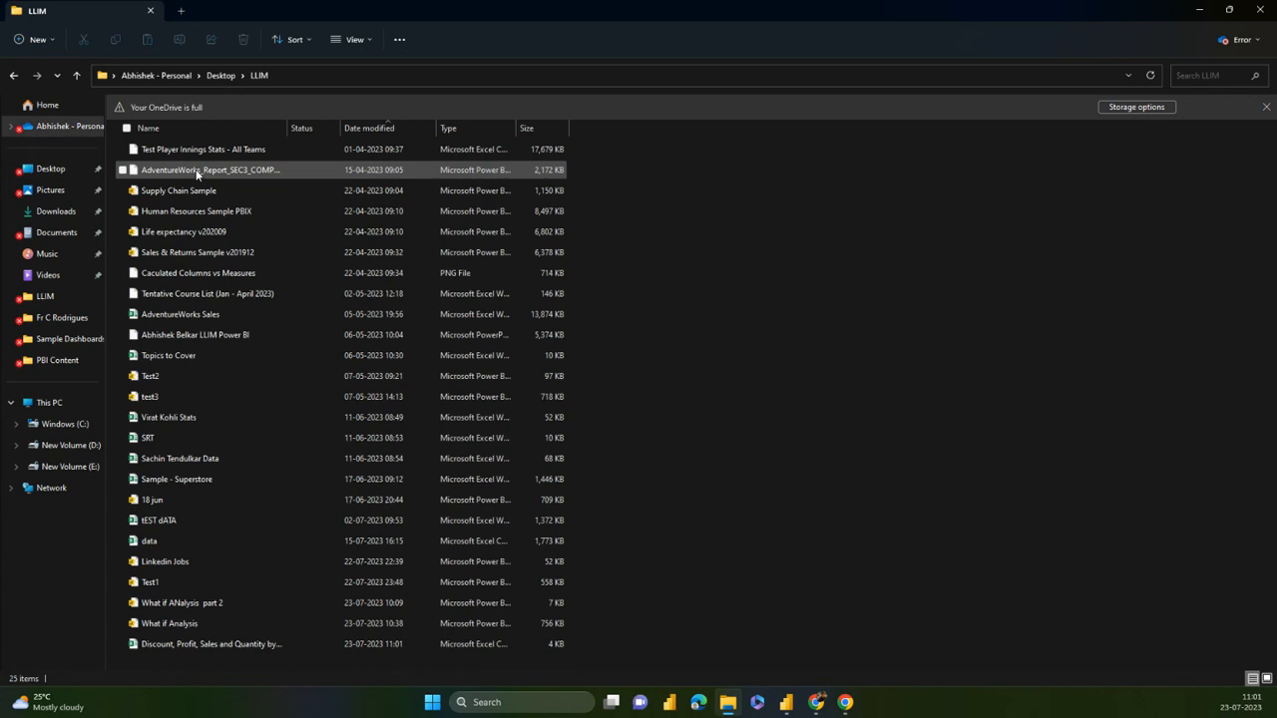
pyautogui.click(358, 126)
pyautogui.click(327, 149)
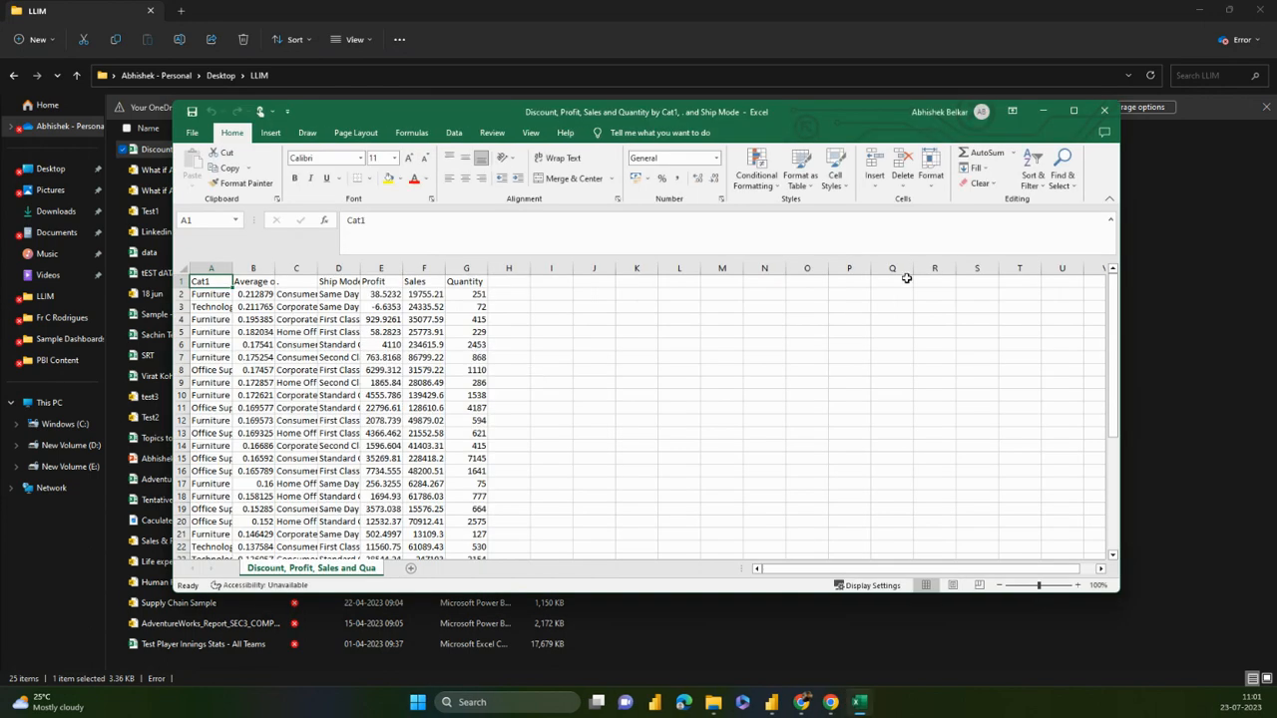
pyautogui.click(1073, 111)
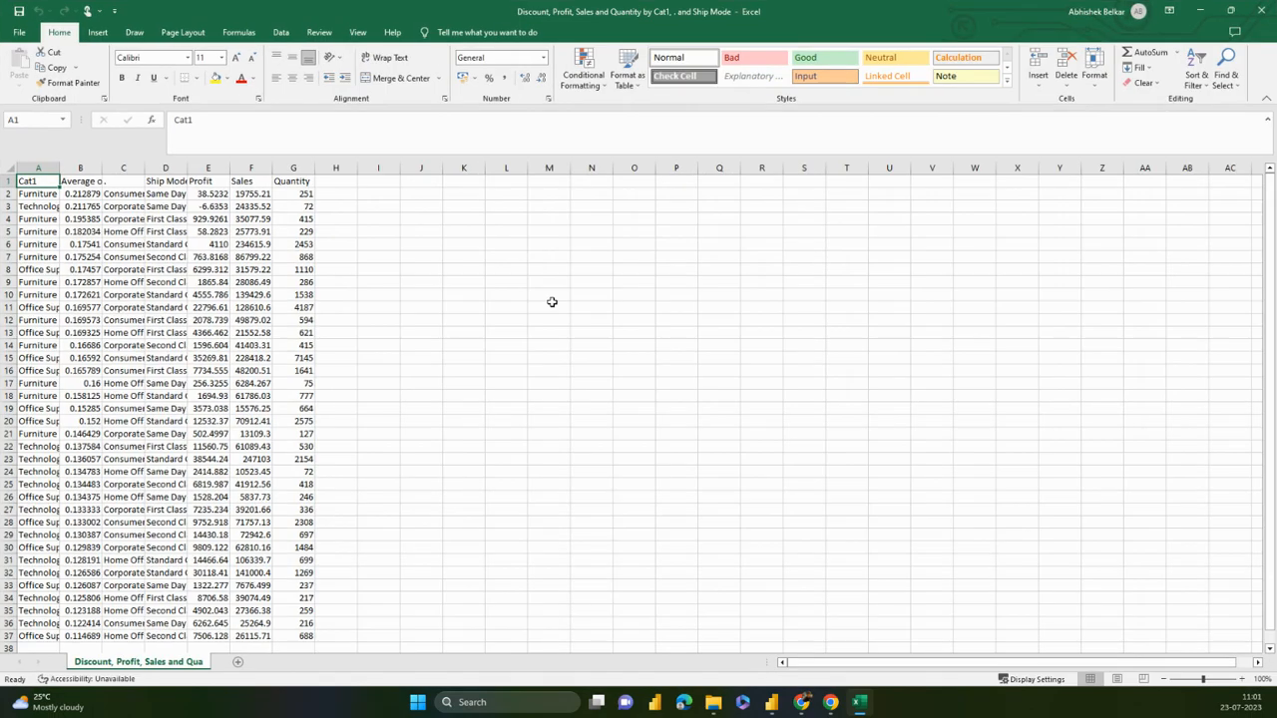
# Examine the exported column headers and their data, from Cat1 and Average of Discount across to the profit column
pyautogui.click(180, 368)
pyautogui.hotkey('ctrl', 'Up')
pyautogui.press('Left')
pyautogui.press('Left')
pyautogui.press('Left')
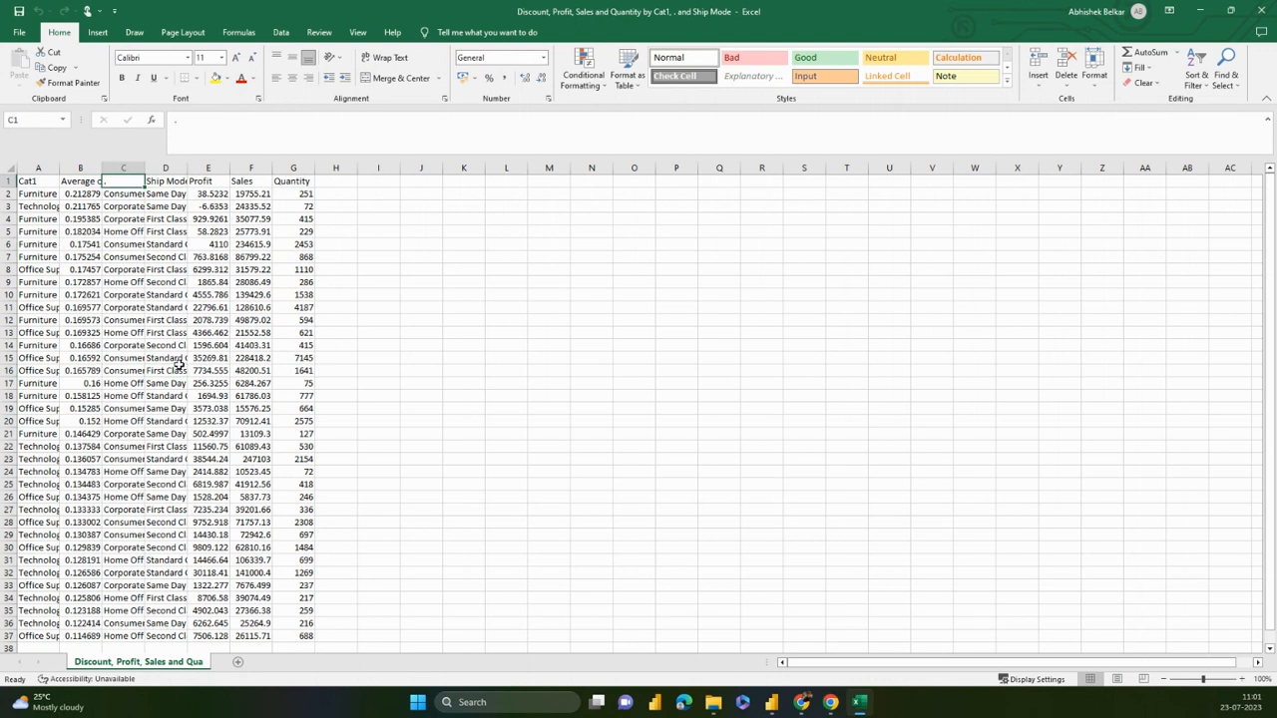
pyautogui.press('Down')
pyautogui.press('Right')
pyautogui.press('Right')
pyautogui.hotkey('ctrl', 'space')
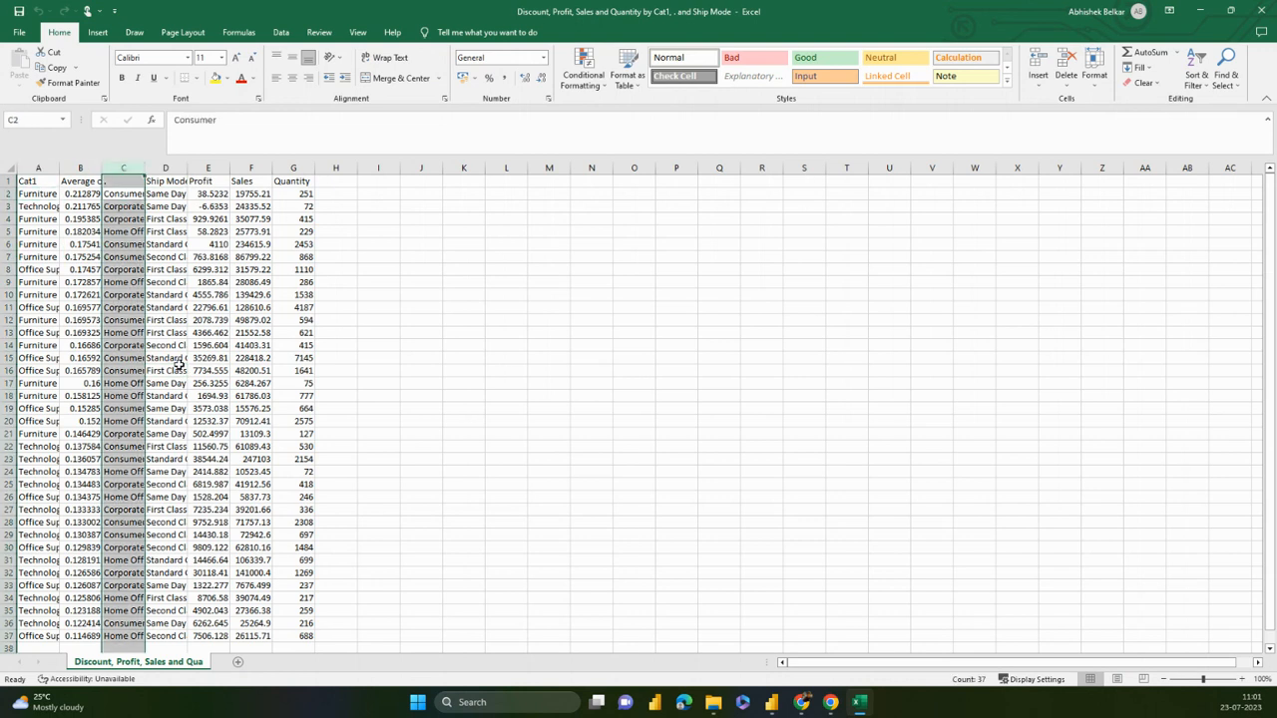
pyautogui.press('Right')
pyautogui.hotkey('ctrl', 'space')
pyautogui.press('Left')
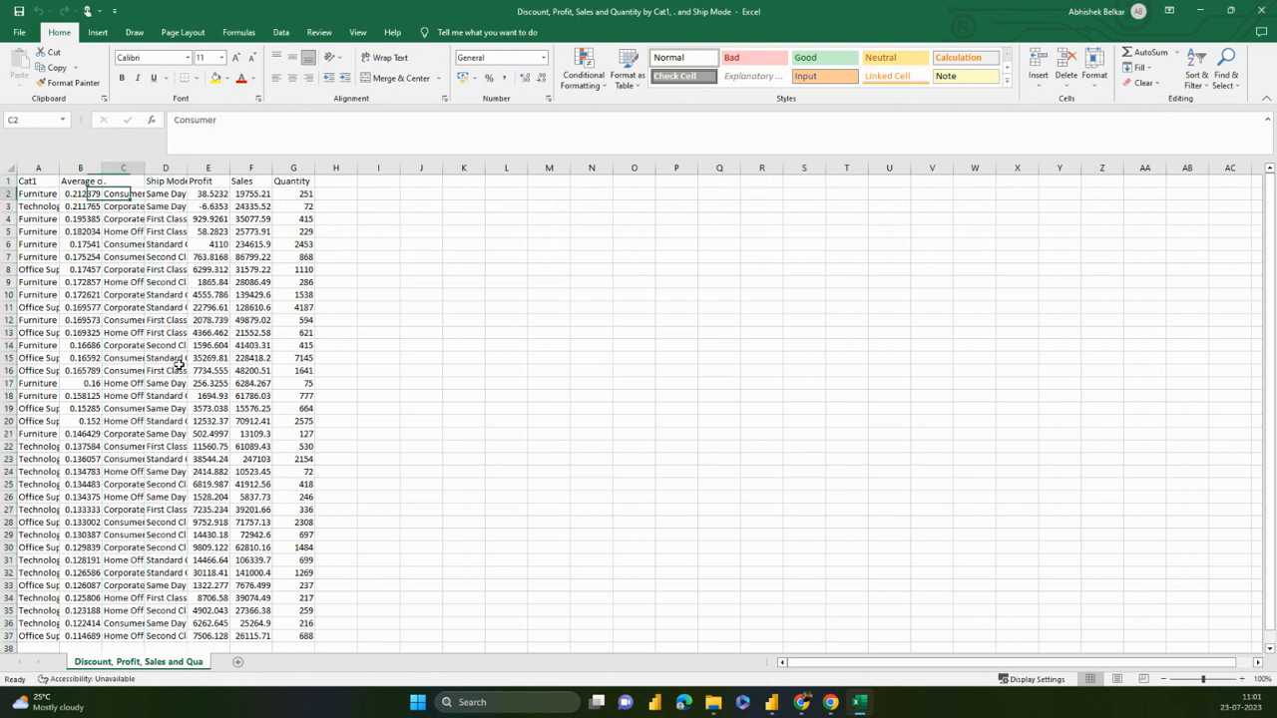
pyautogui.press('Up')
pyautogui.press('Down')
pyautogui.press('Down')
pyautogui.press('Up')
pyautogui.press('Left')
pyautogui.press('Up')
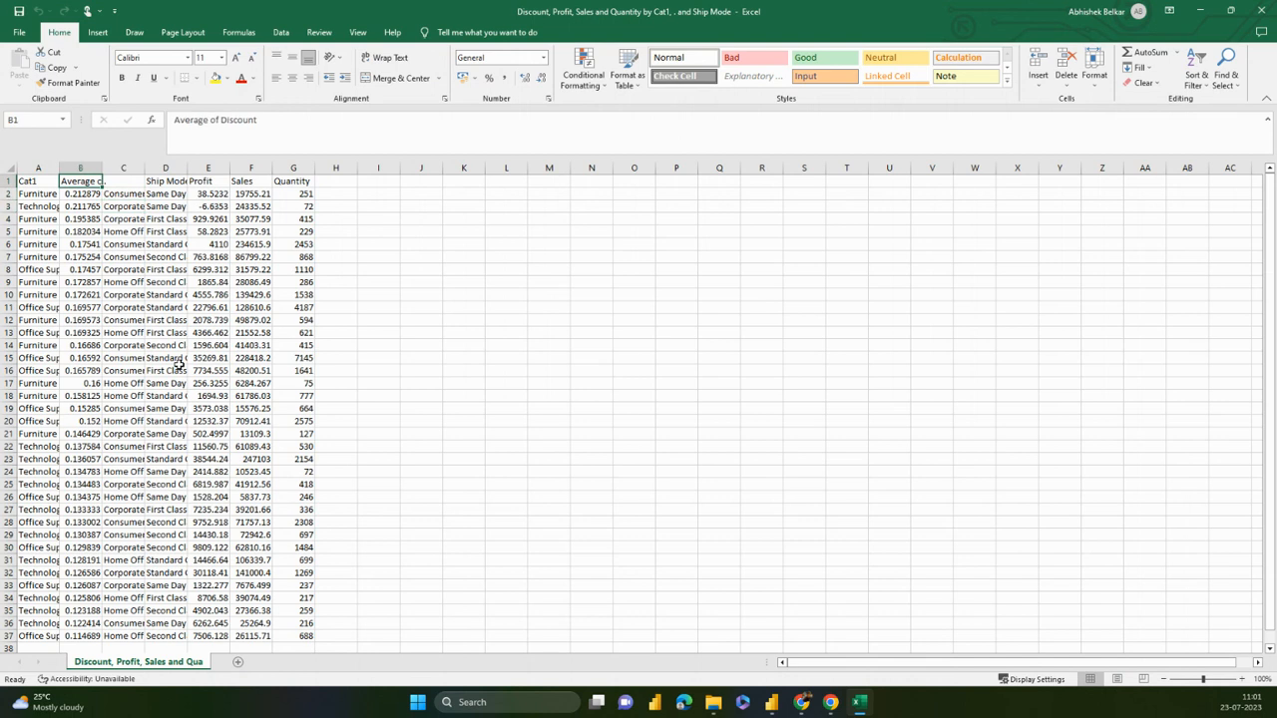
pyautogui.hotkey('ctrl', 'space')
pyautogui.press('Up')
pyautogui.press('Right')
pyautogui.press('Right')
pyautogui.press('Right')
pyautogui.press('Right')
pyautogui.press('Right')
pyautogui.press('Right')
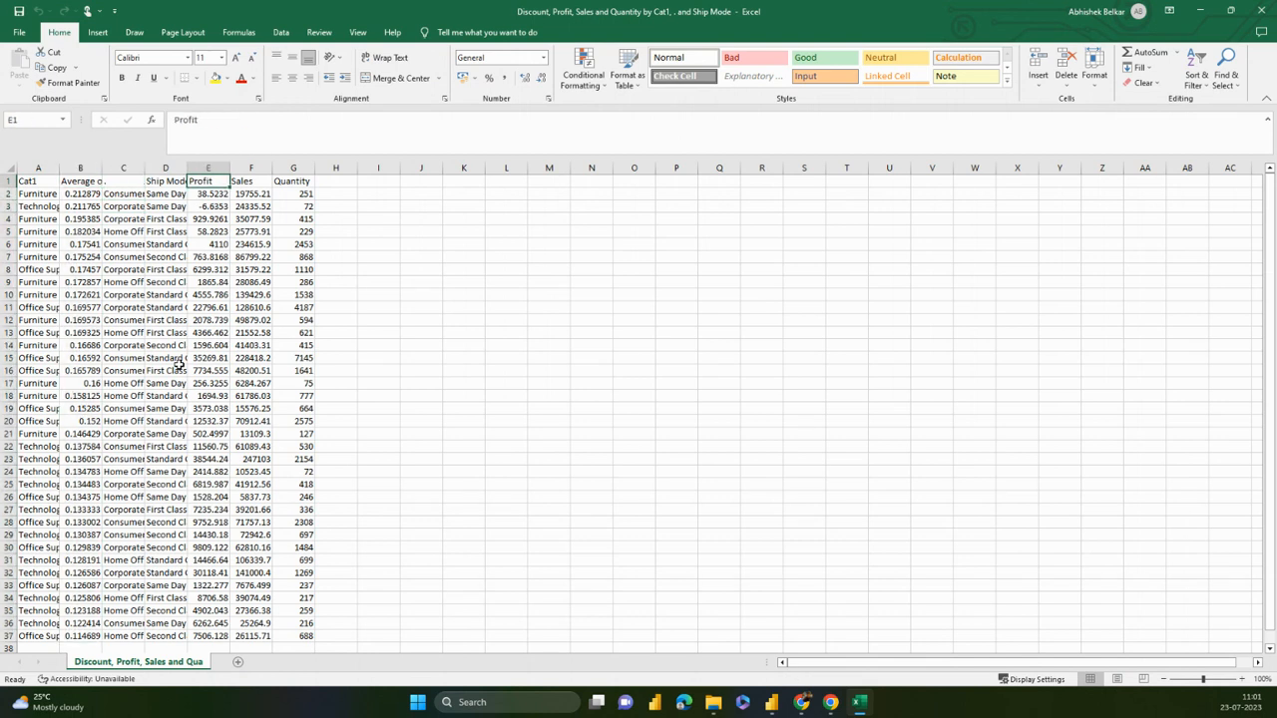
pyautogui.press('Left')
pyautogui.press('Left')
pyautogui.press('Left')
pyautogui.press('Left')
pyautogui.press('Left')
pyautogui.press('Left')
pyautogui.press('Left')
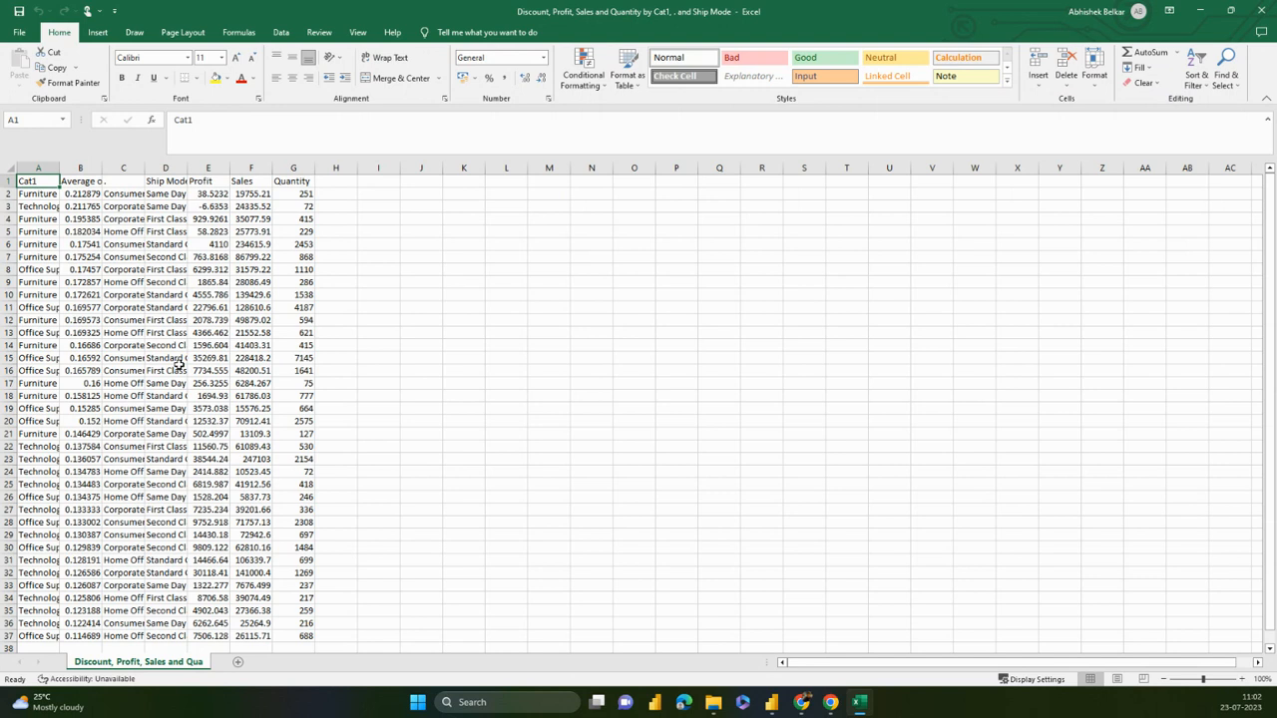
# Switch back to Power BI, view the chart's data as a table below the visual, and return to the report
pyautogui.click(771, 702)
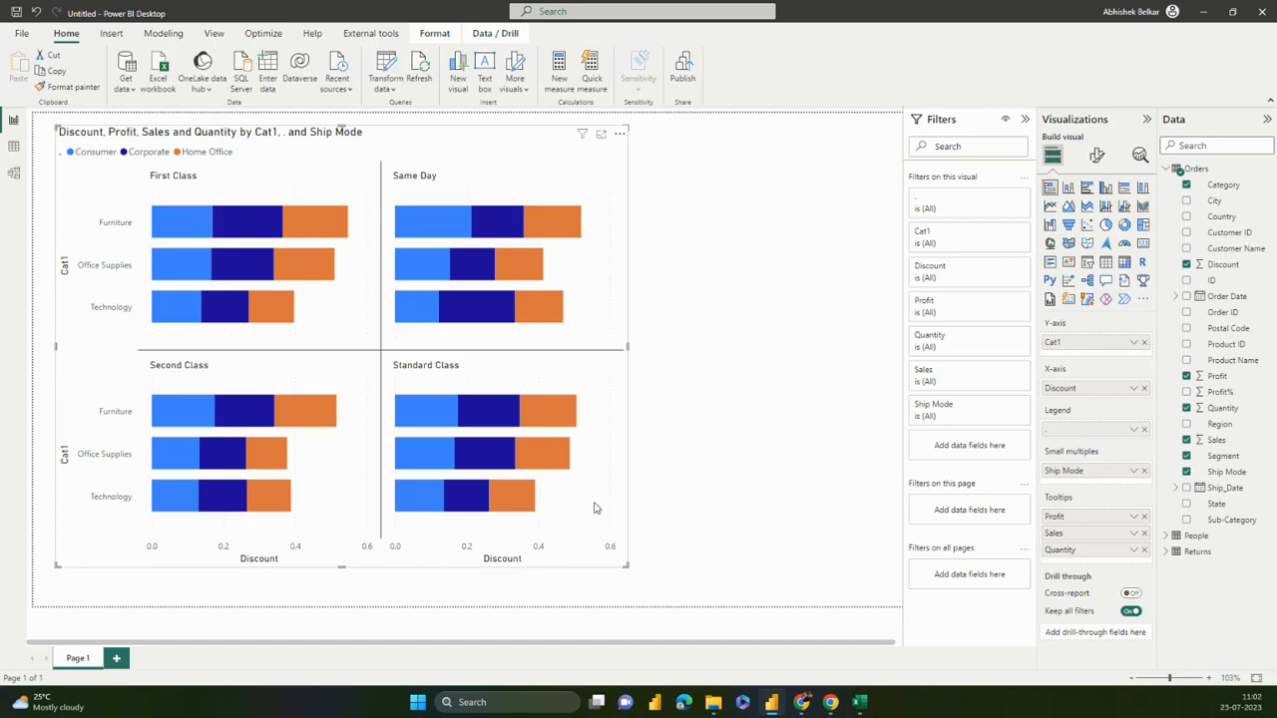
pyautogui.click(619, 134)
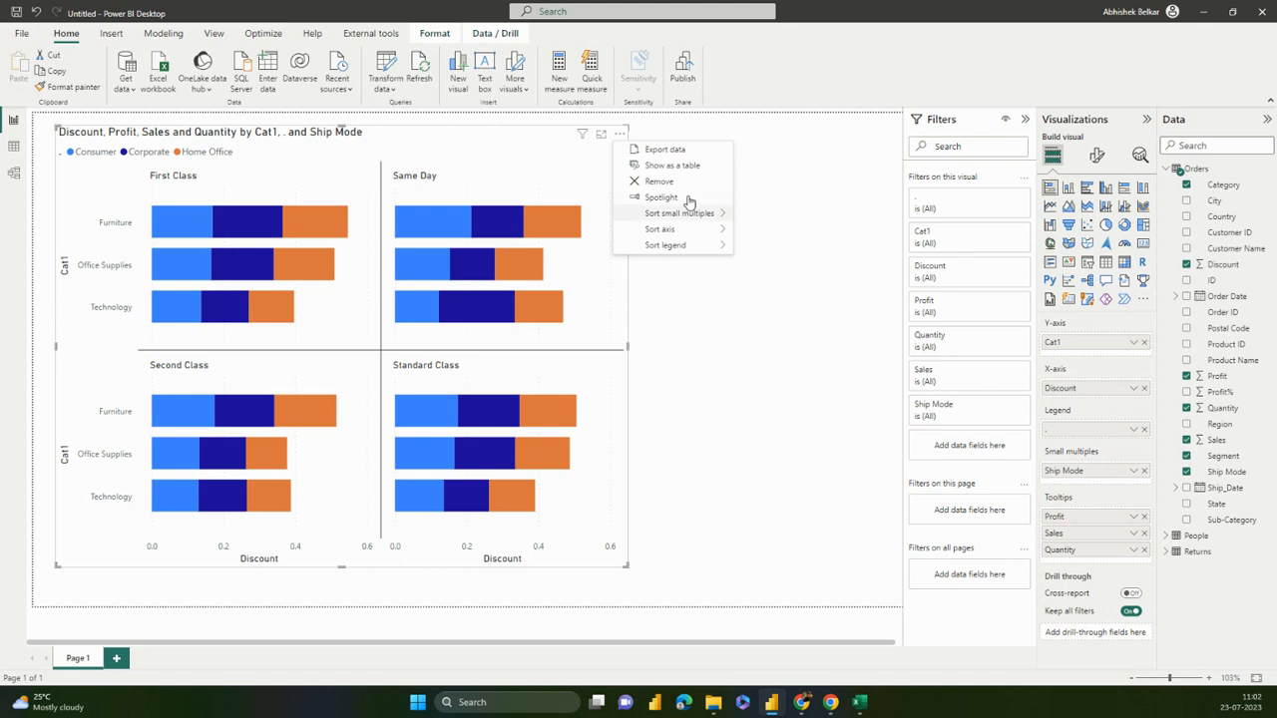
pyautogui.click(672, 166)
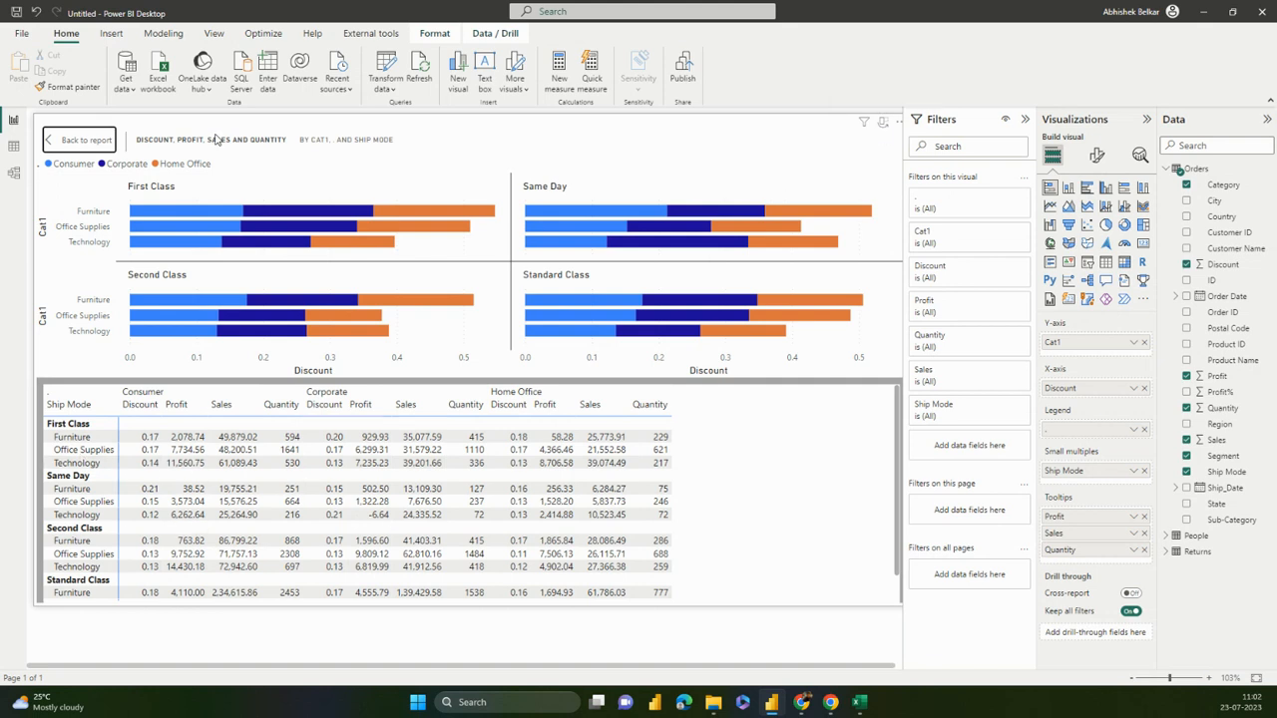
pyautogui.click(92, 140)
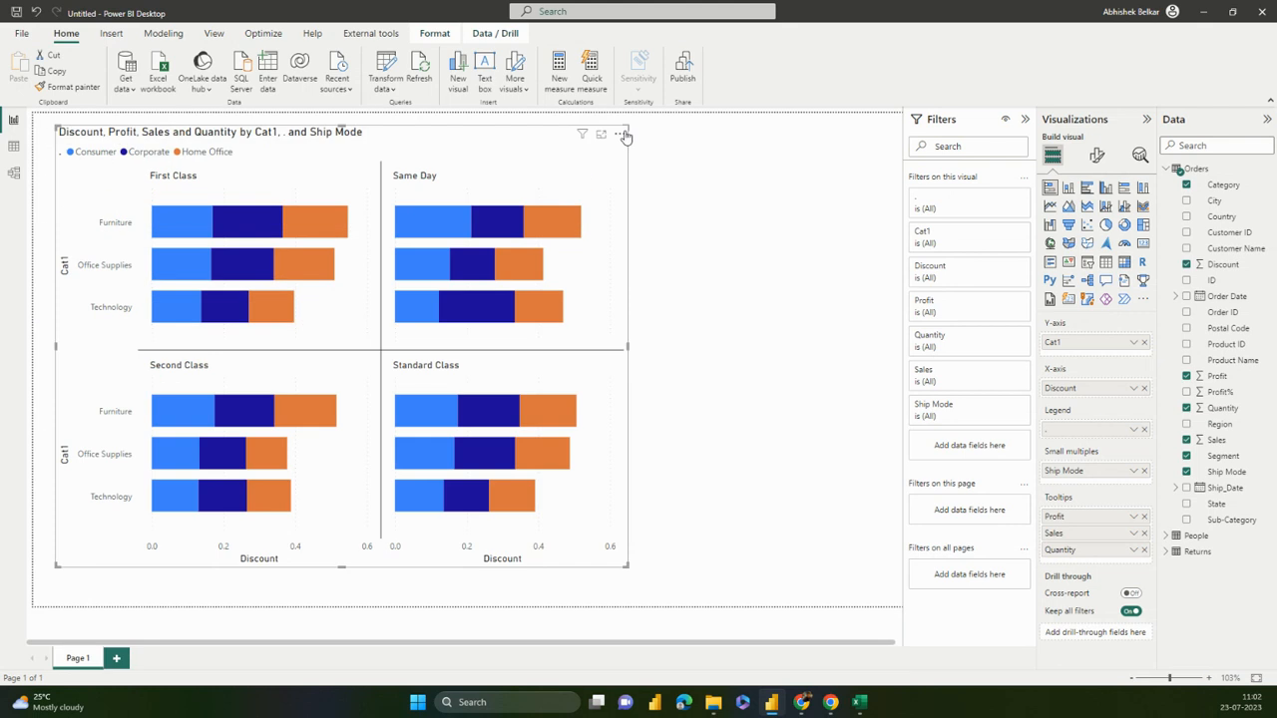
pyautogui.click(619, 133)
pyautogui.click(665, 166)
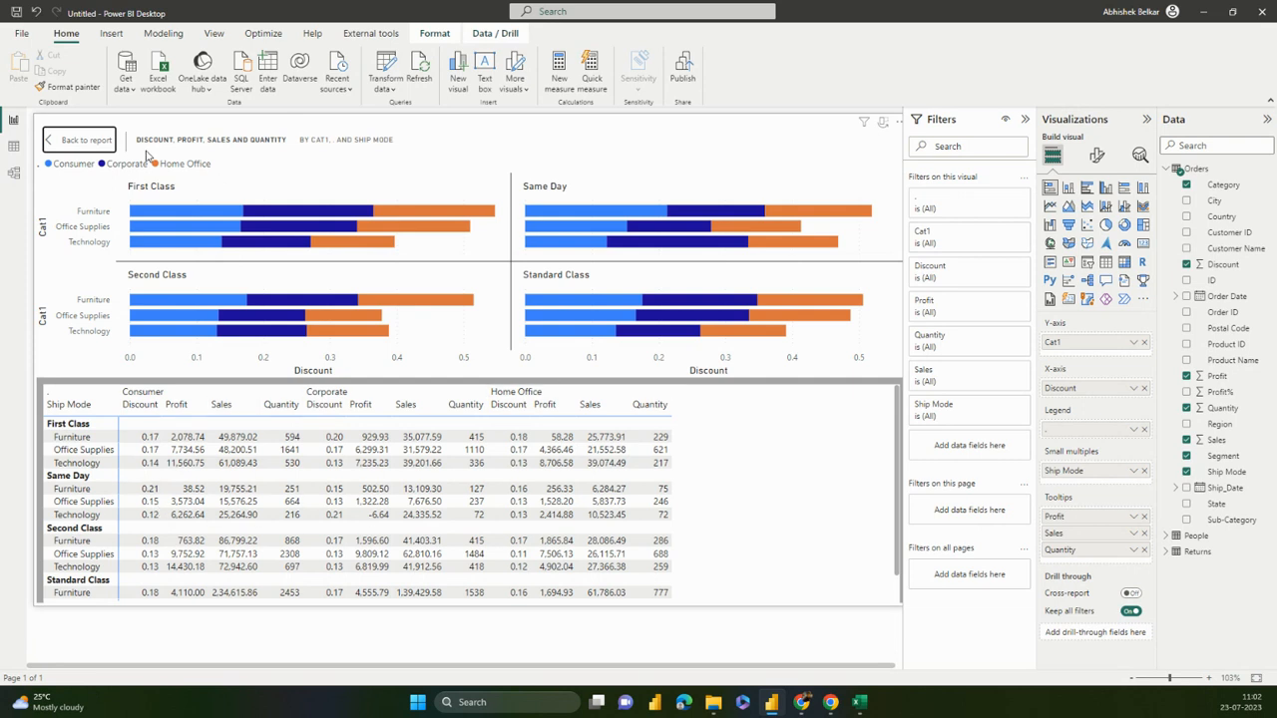
pyautogui.click(68, 144)
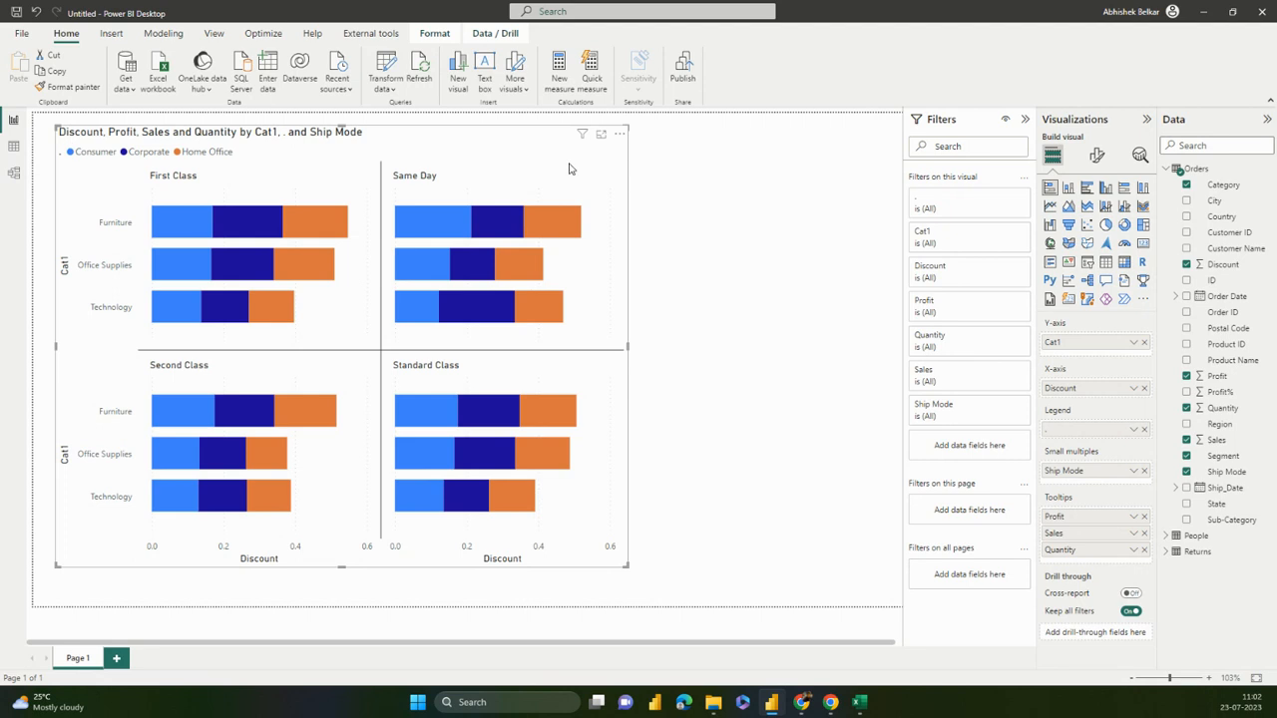
# Spotlight the stacked bar chart on the page and clear the spotlight
pyautogui.click(619, 140)
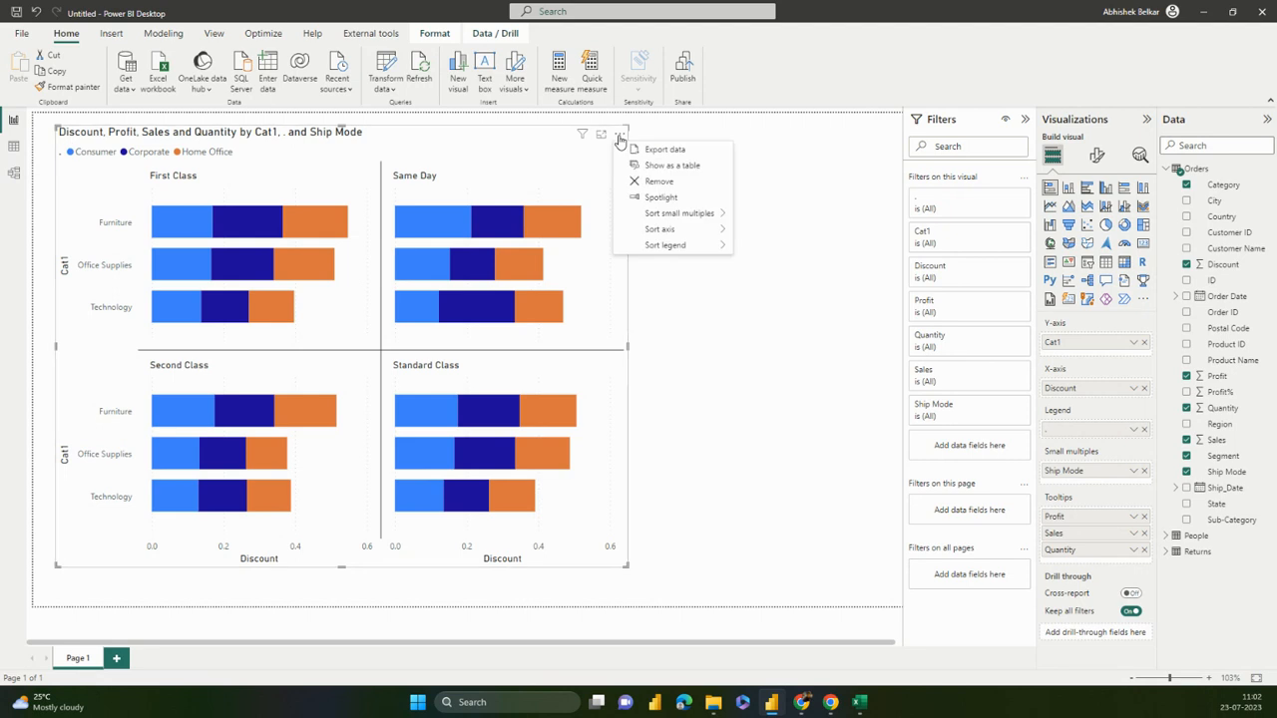
pyautogui.click(648, 198)
pyautogui.click(746, 284)
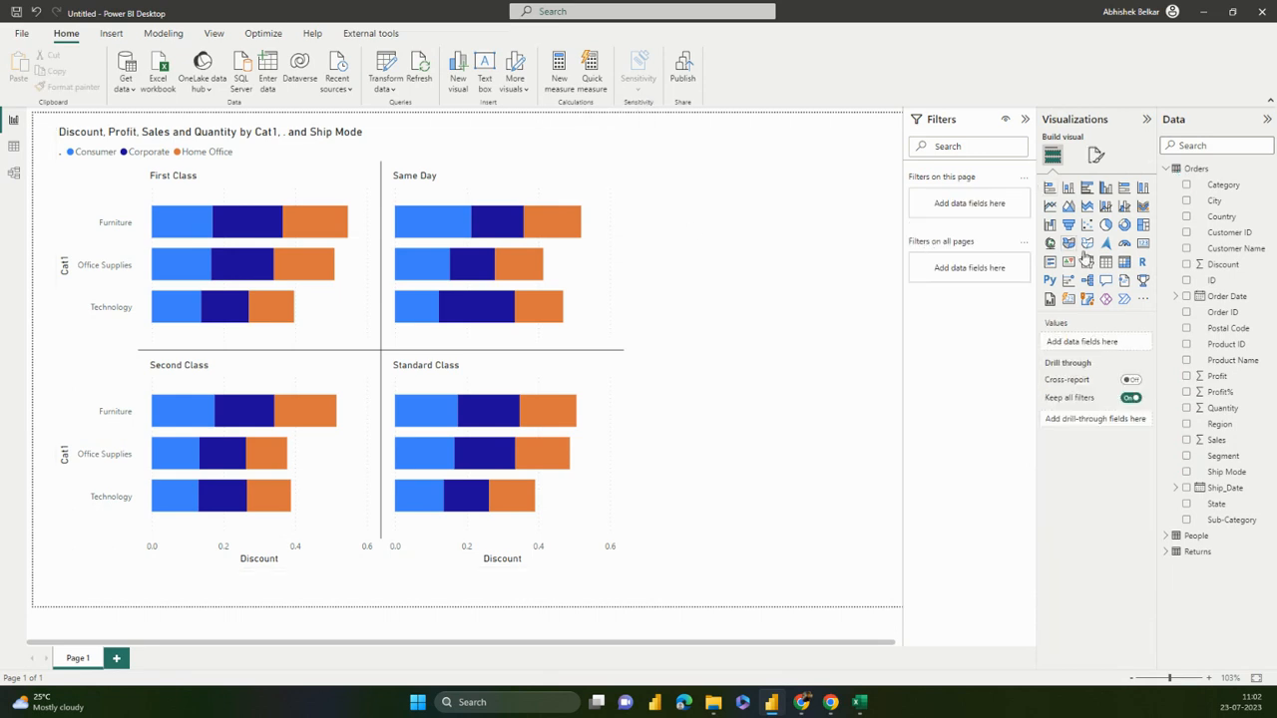
# Add a stacked column chart to the page showing Discount by Category
pyautogui.click(1069, 189)
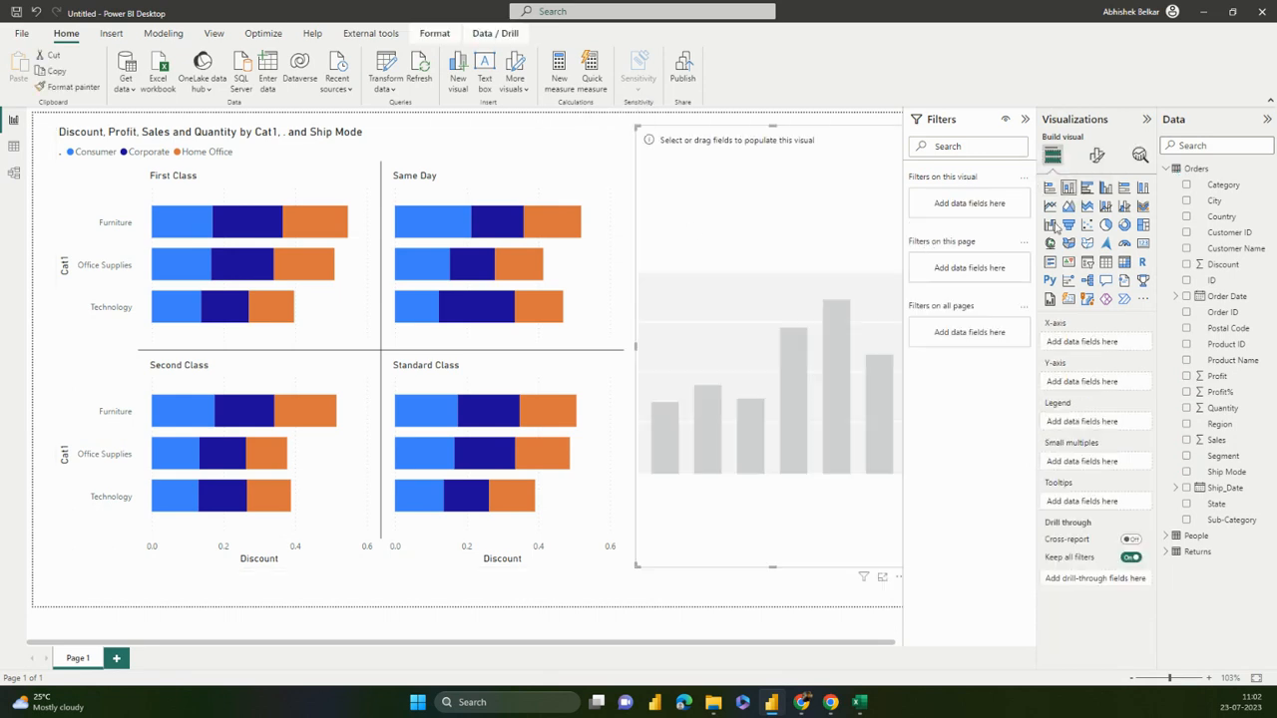
pyautogui.click(1187, 185)
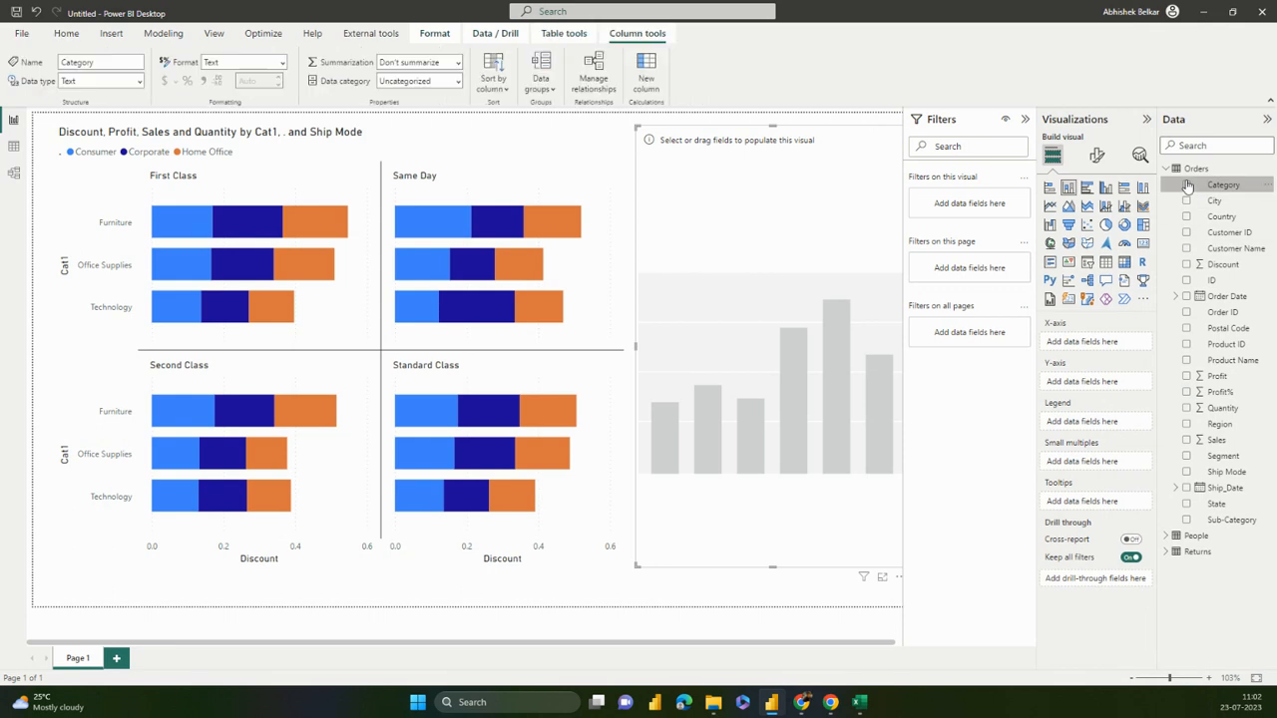
pyautogui.click(1186, 264)
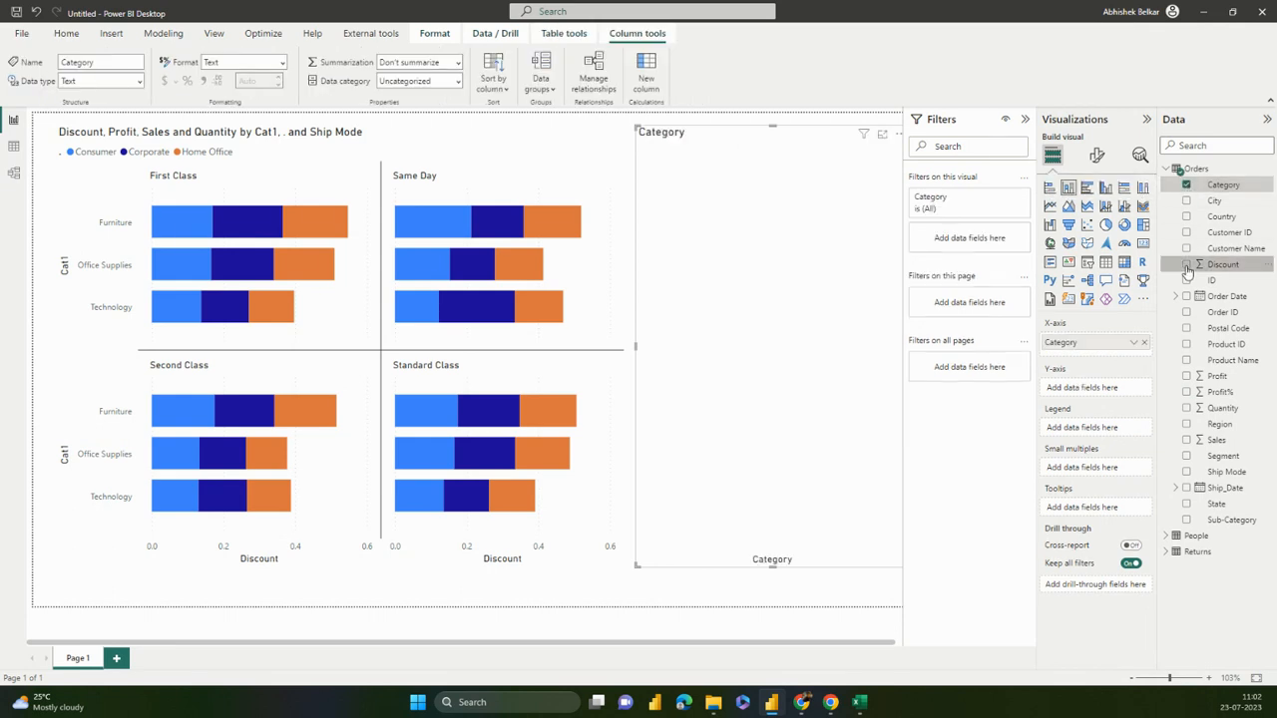
# Spotlight the stacked bar chart beside the column chart, and clear the spotlight
pyautogui.click(529, 164)
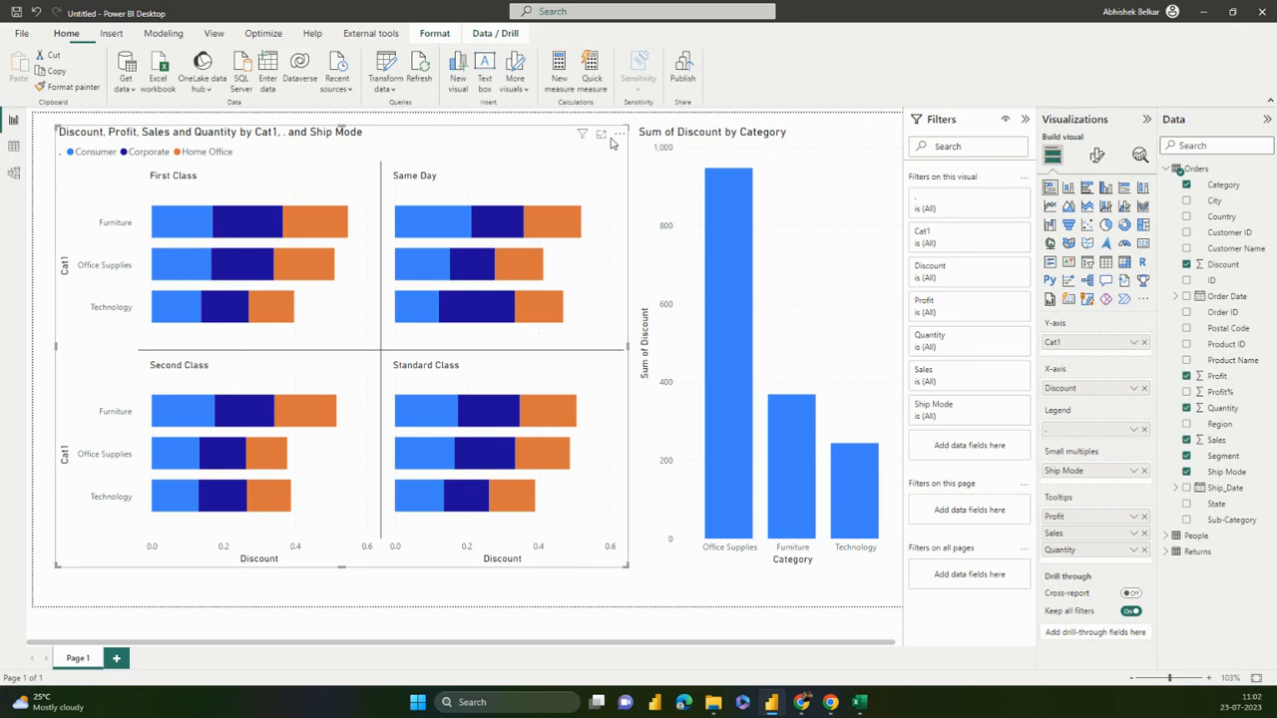
pyautogui.click(620, 133)
pyautogui.click(660, 197)
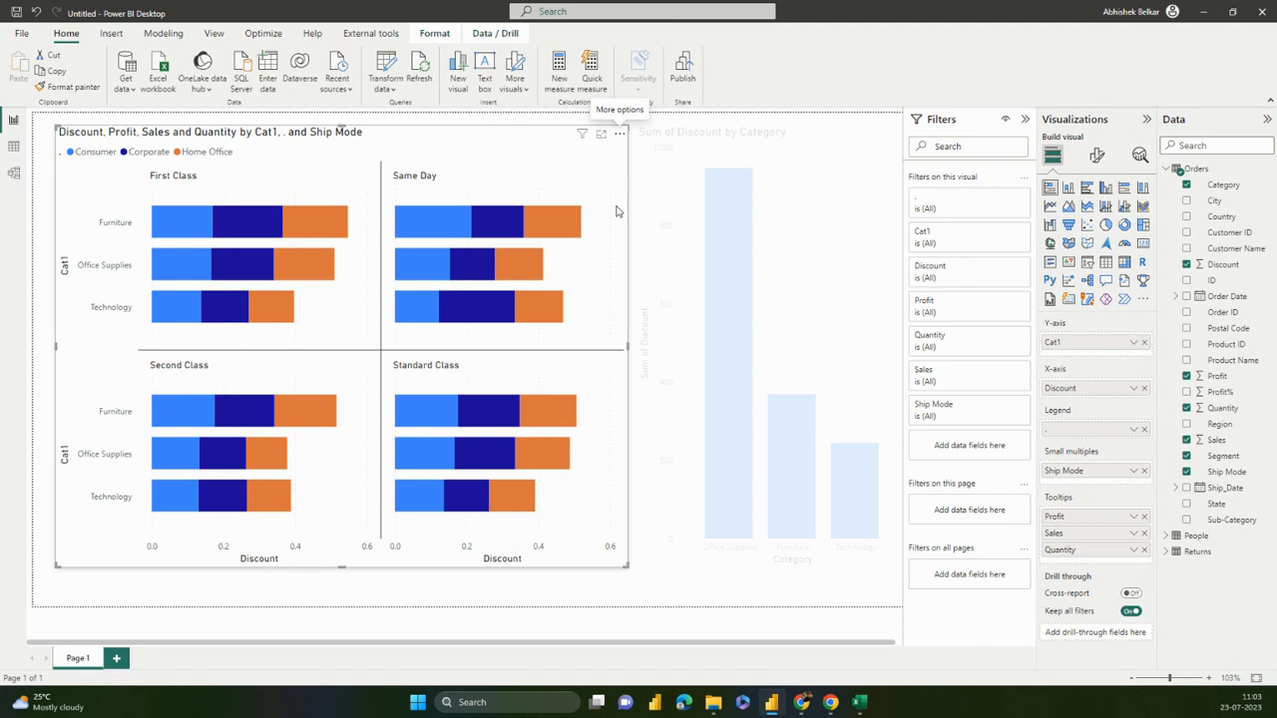
pyautogui.click(620, 132)
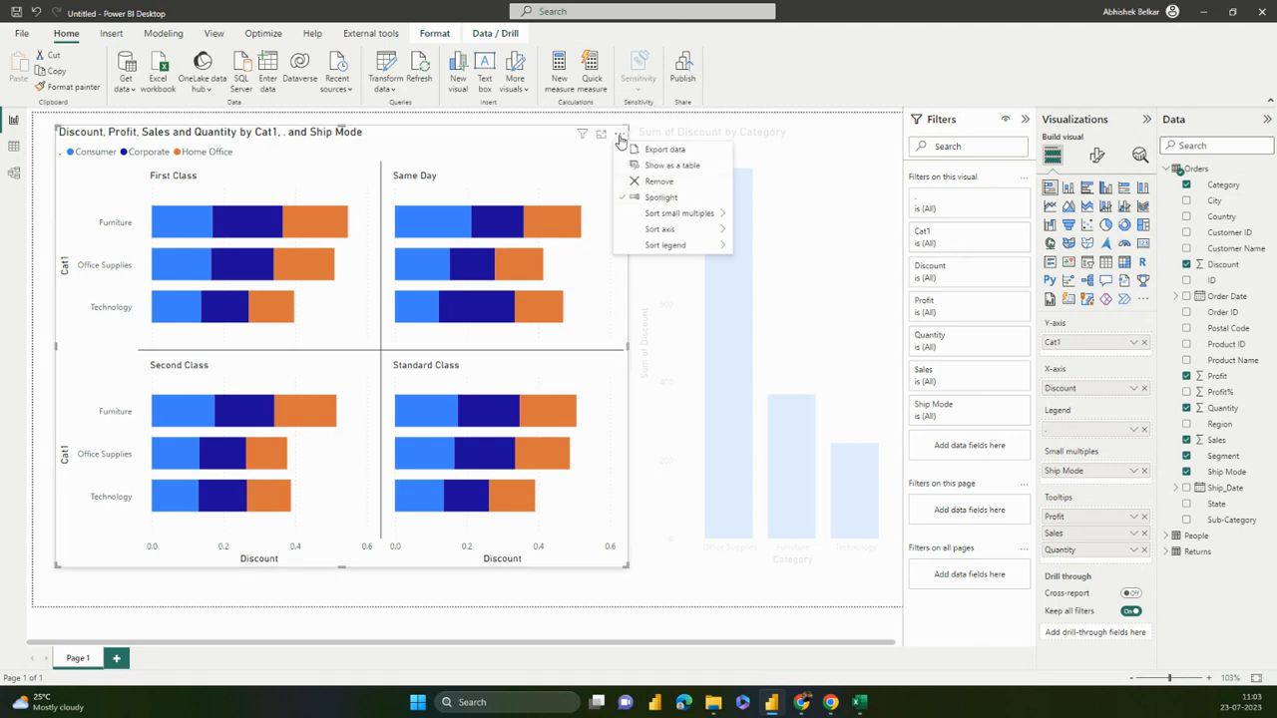
pyautogui.click(656, 197)
# Review the stacked bar chart's sorting options and sort its small multiples by Ship Mode
pyautogui.click(620, 135)
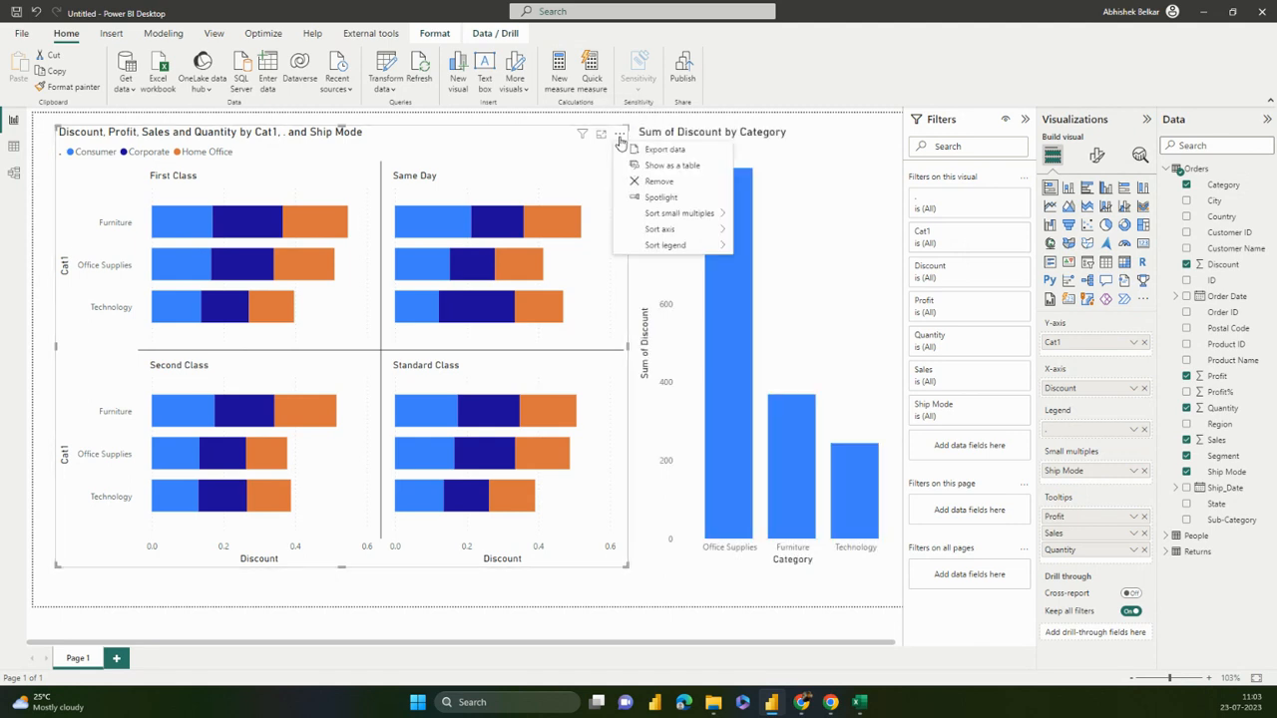
pyautogui.moveTo(653, 215)
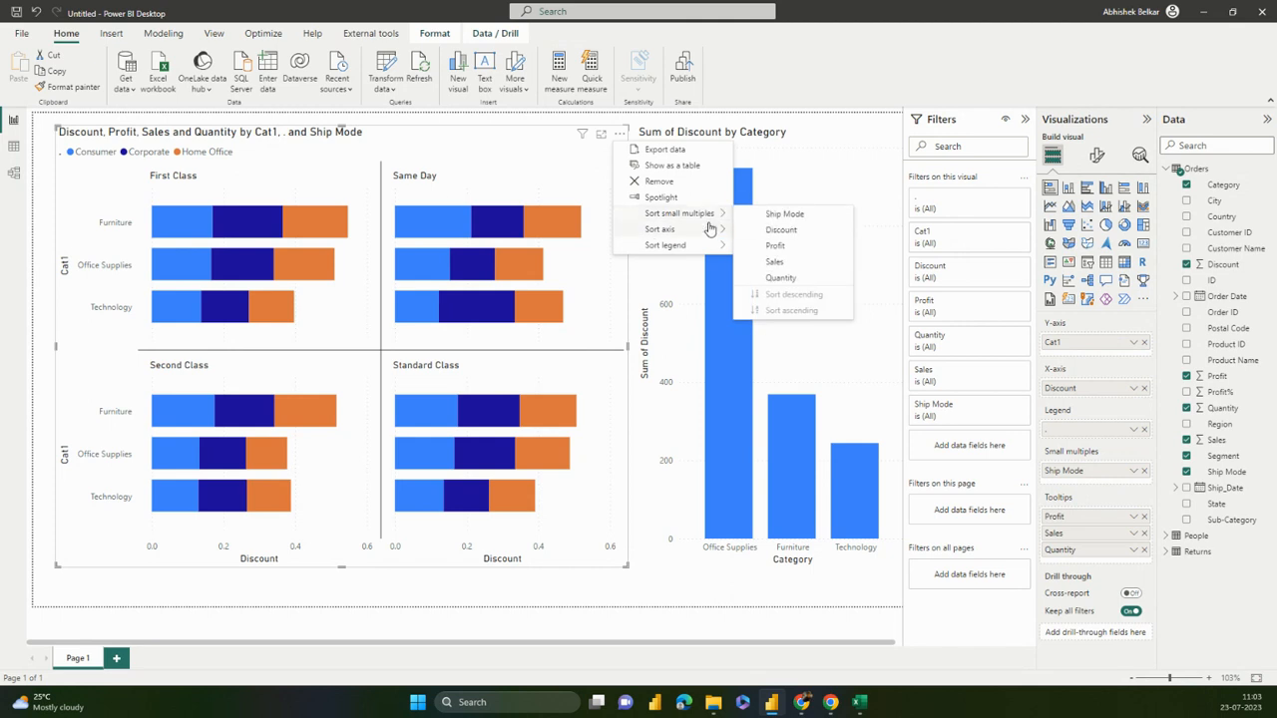
pyautogui.moveTo(705, 248)
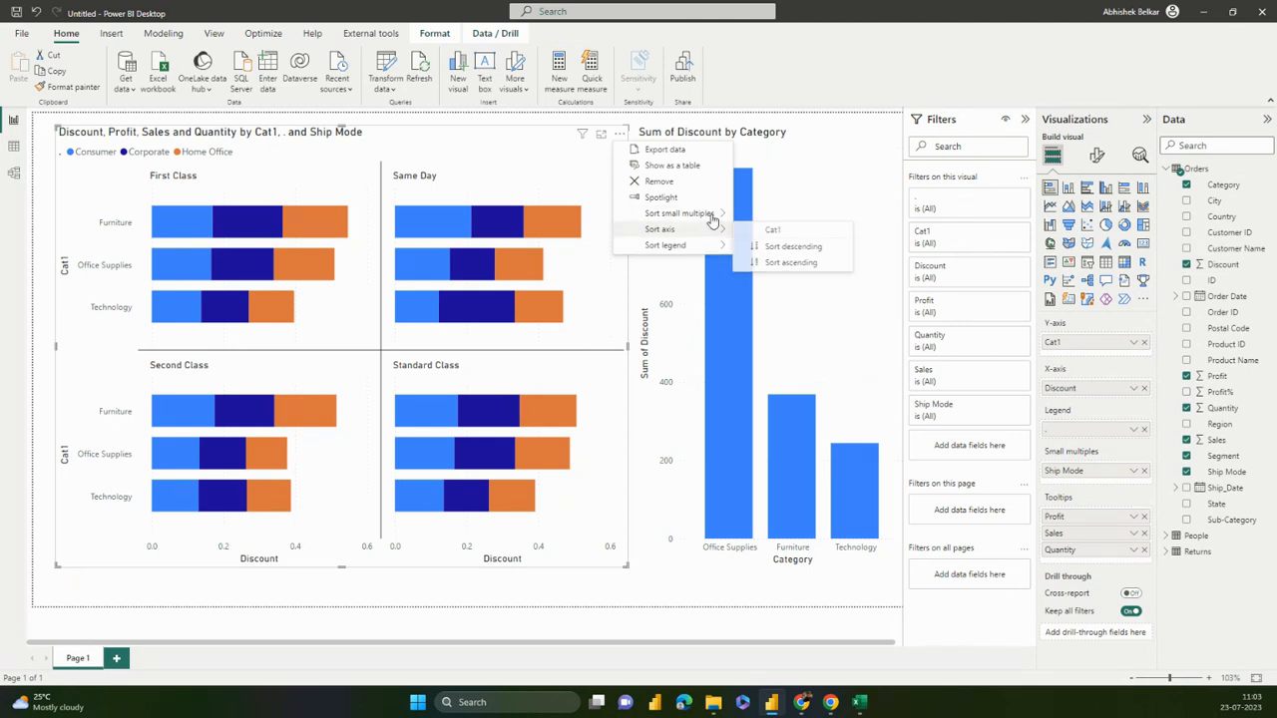
pyautogui.moveTo(710, 215)
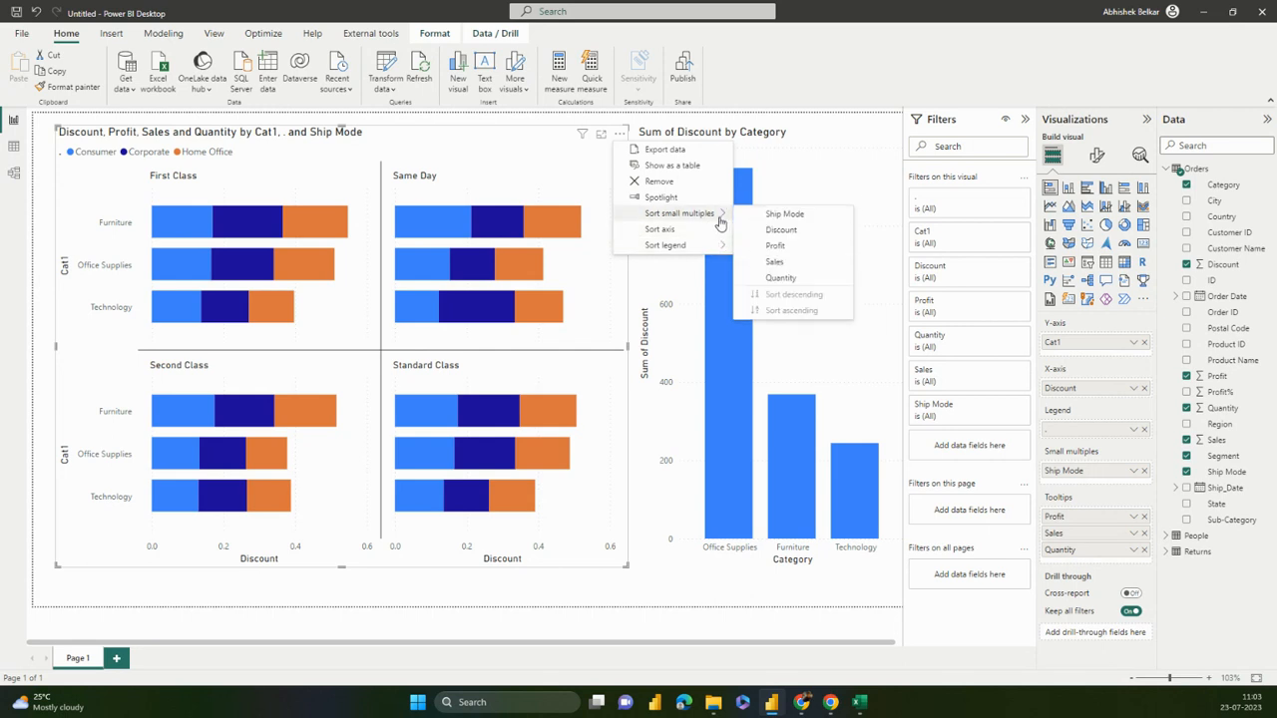
pyautogui.click(752, 220)
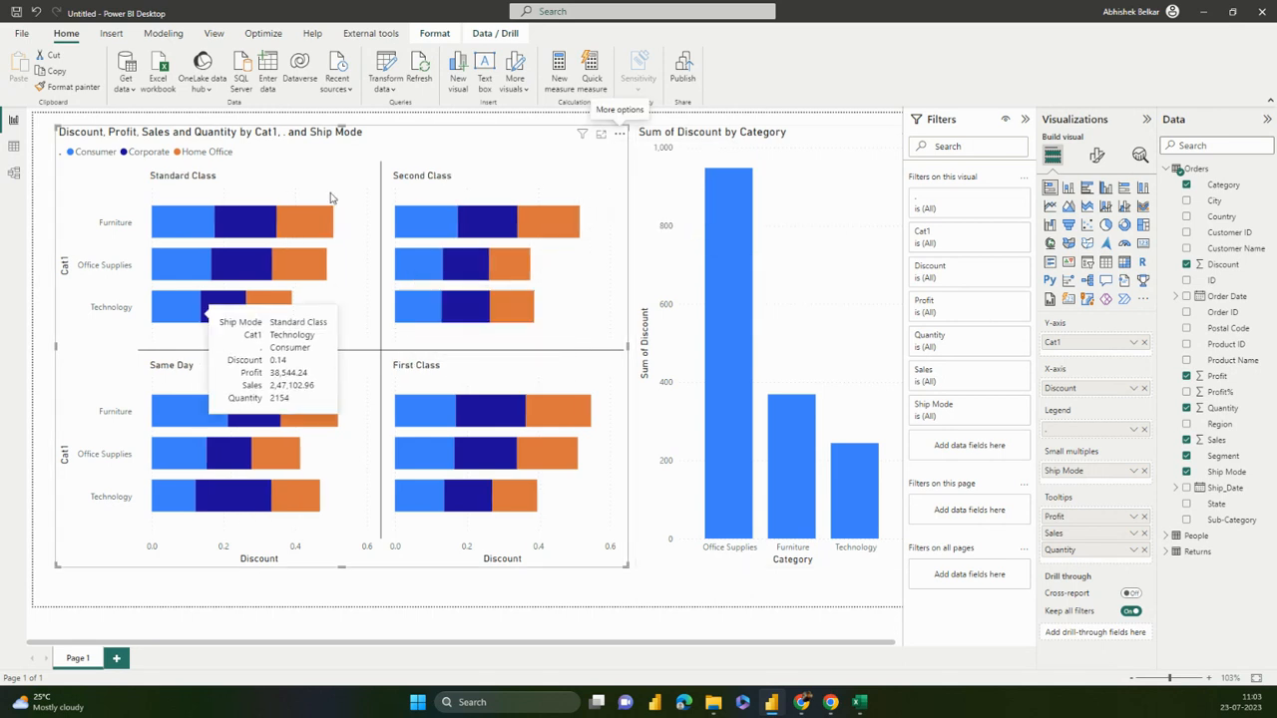
# Set the small multiples' sort order to ascending
pyautogui.click(619, 133)
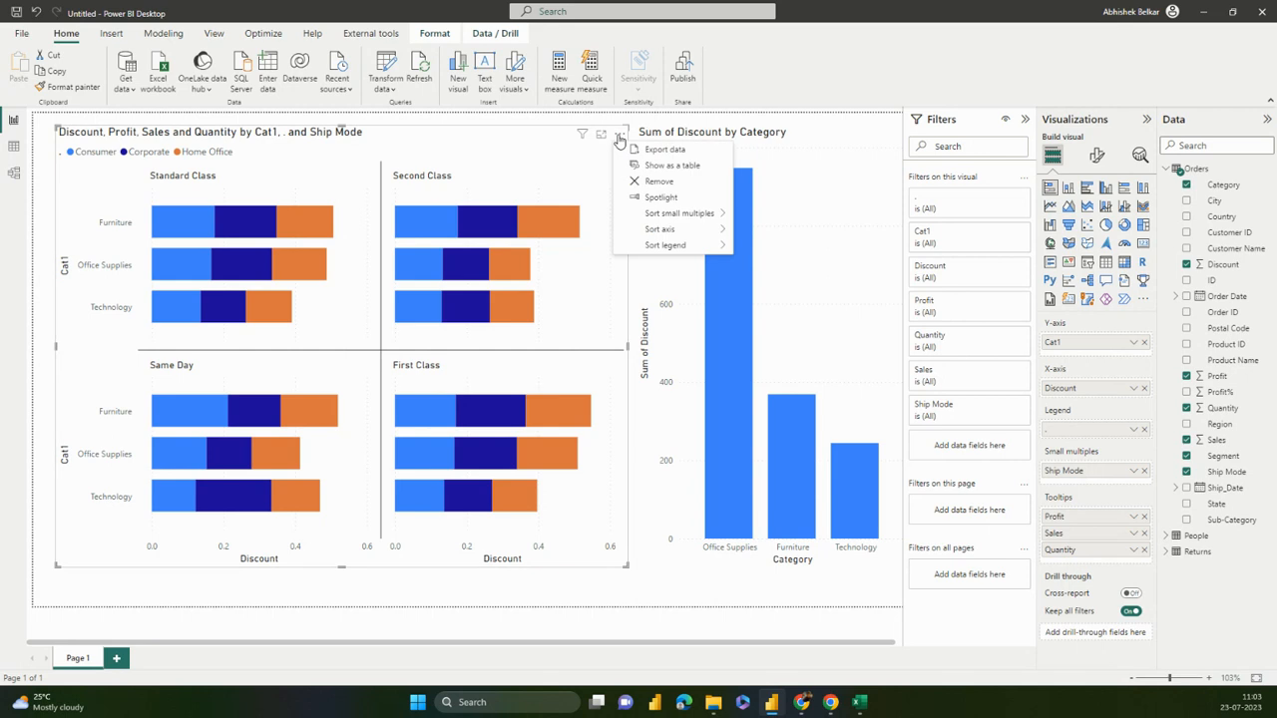
pyautogui.moveTo(687, 216)
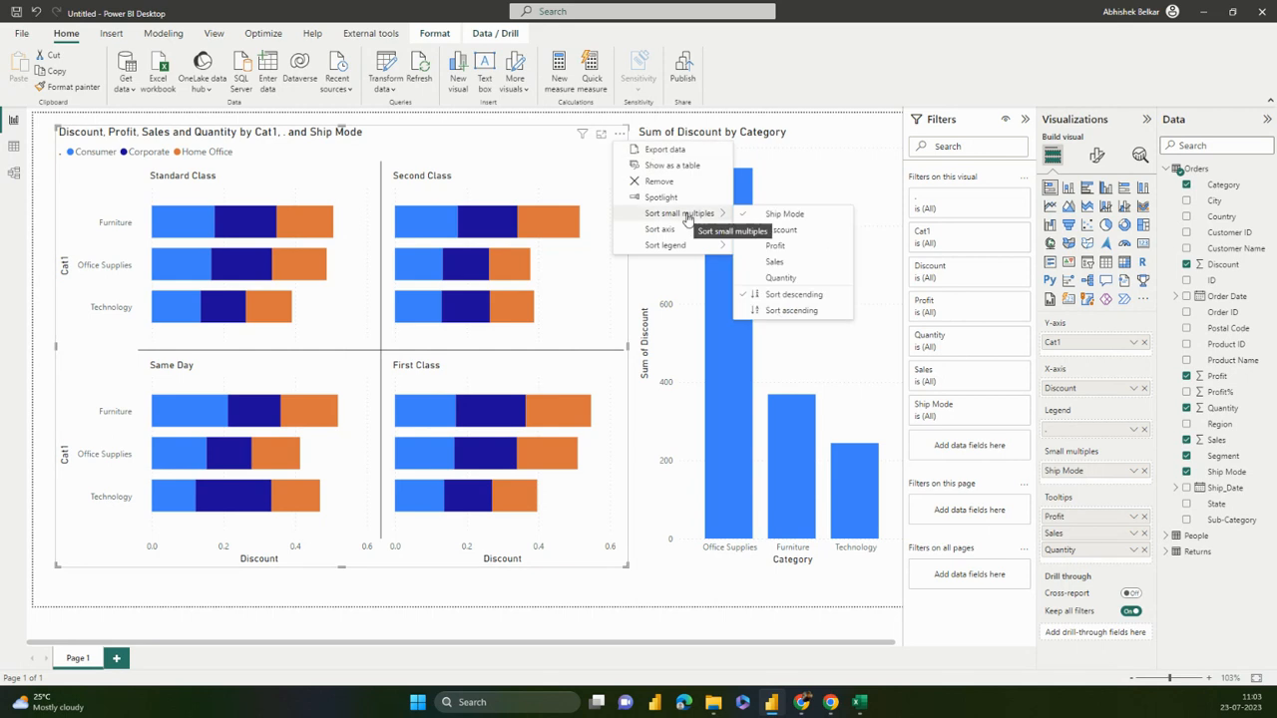
pyautogui.click(791, 312)
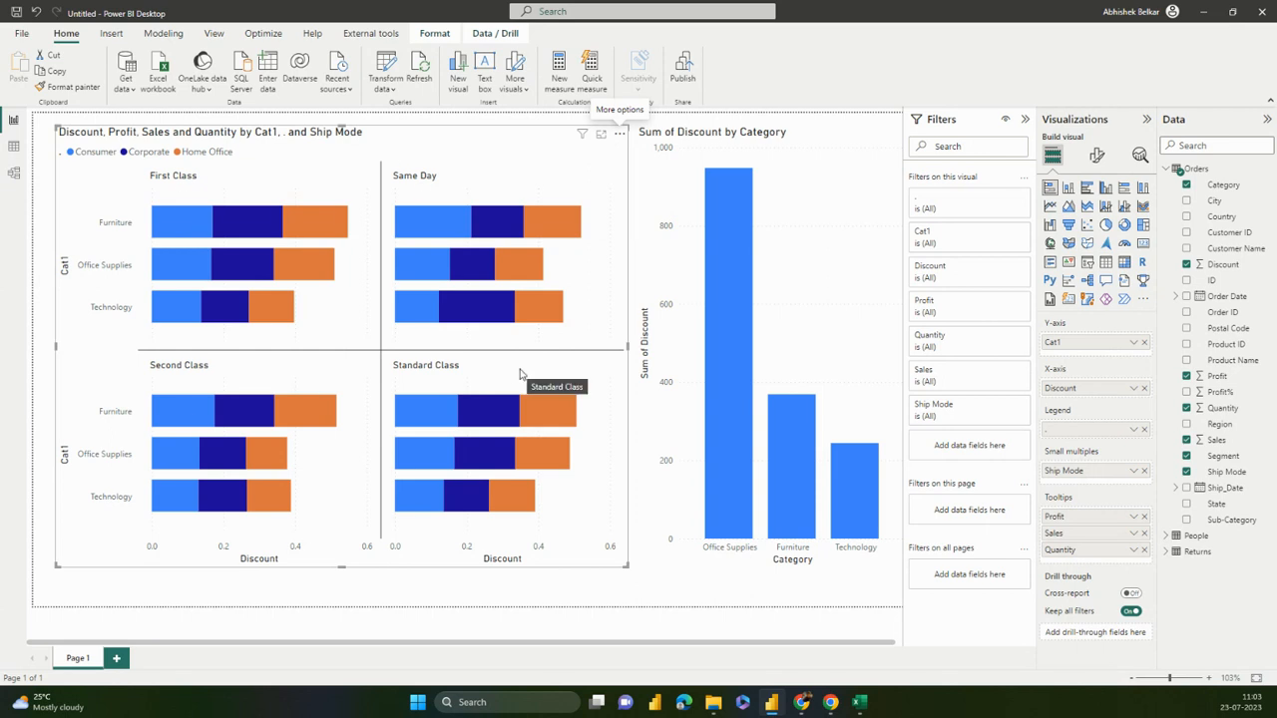
# Delete the column chart of discount by category from the page
pyautogui.click(814, 190)
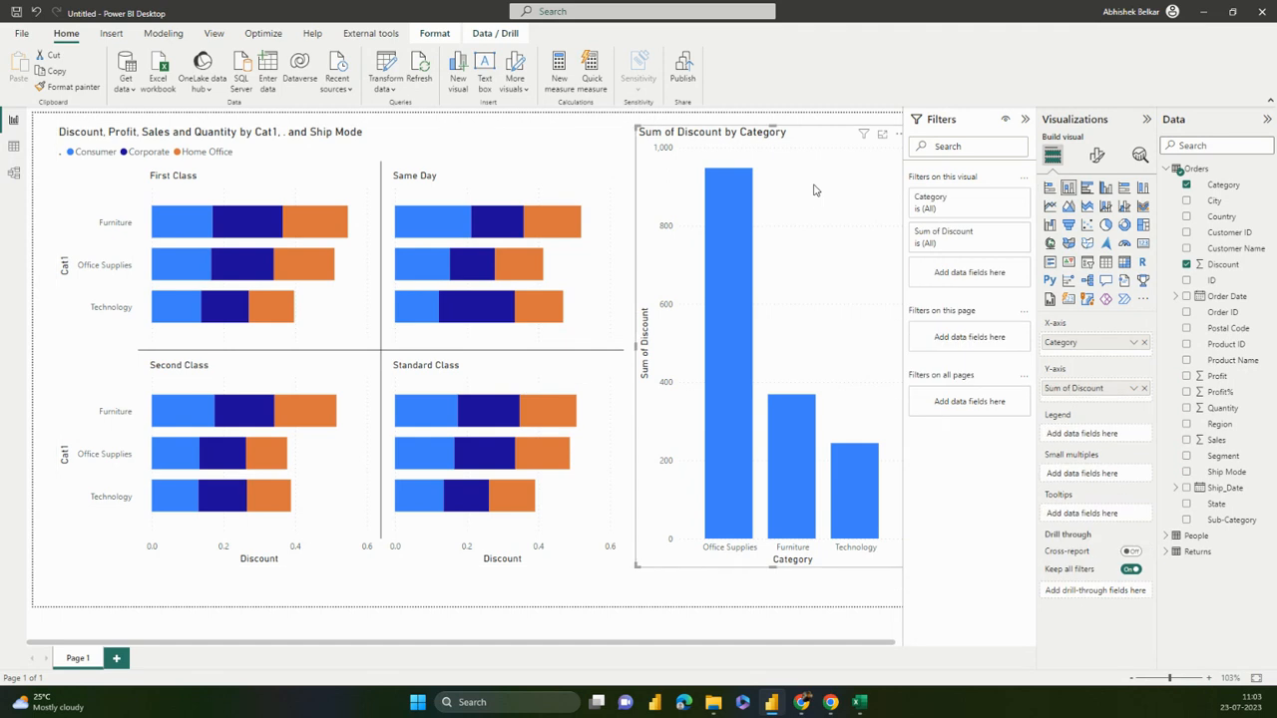
pyautogui.press('Delete')
# Open the formatting options for the stacked bar chart's Y-axis values
pyautogui.click(516, 190)
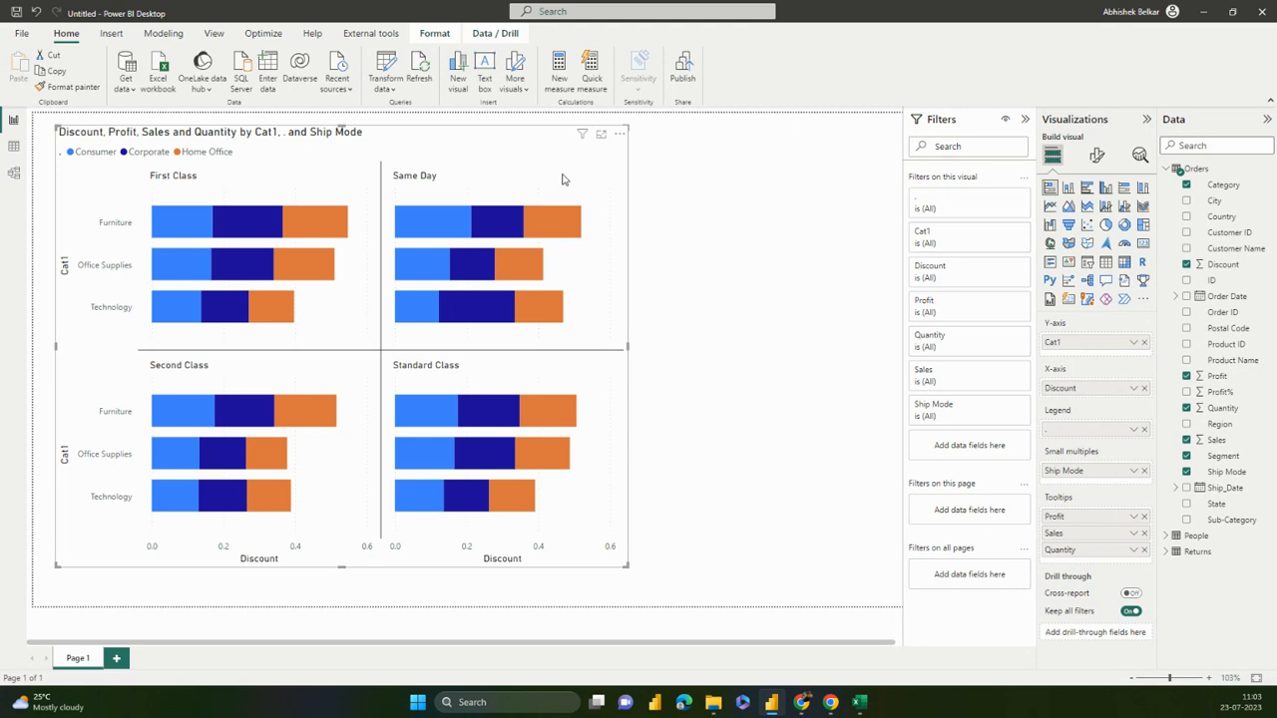
pyautogui.click(1097, 157)
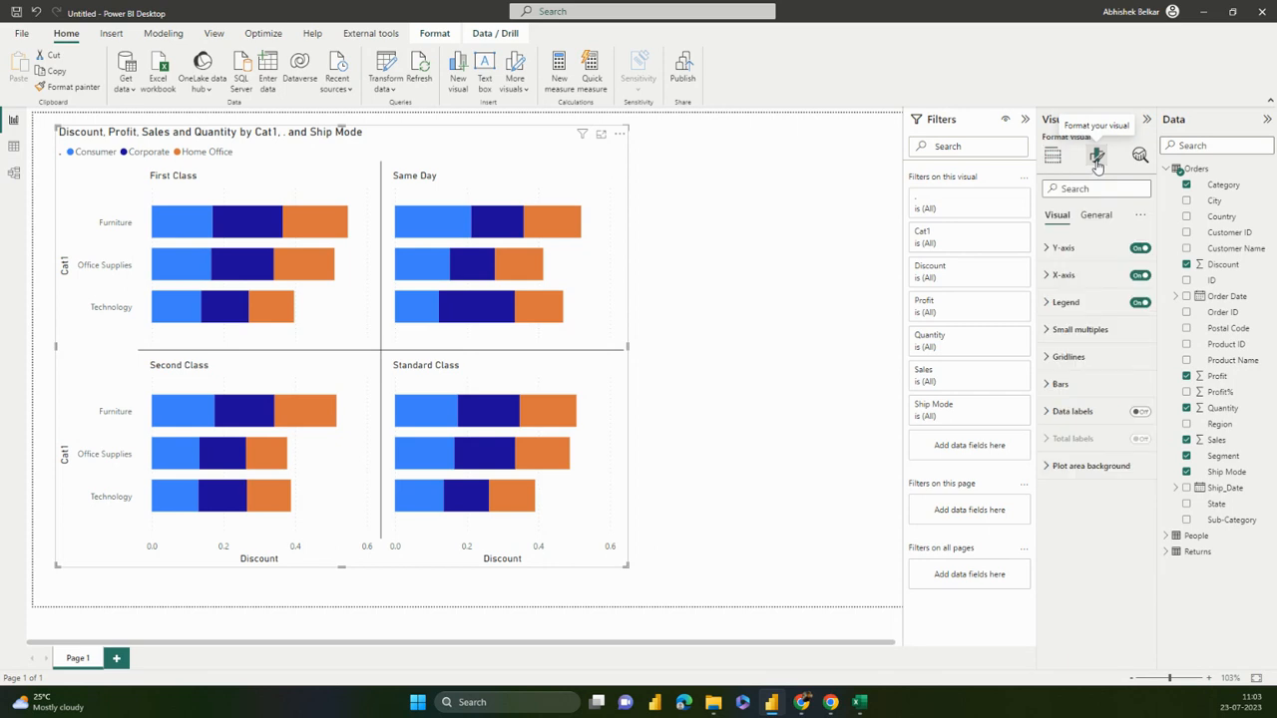
pyautogui.click(1091, 261)
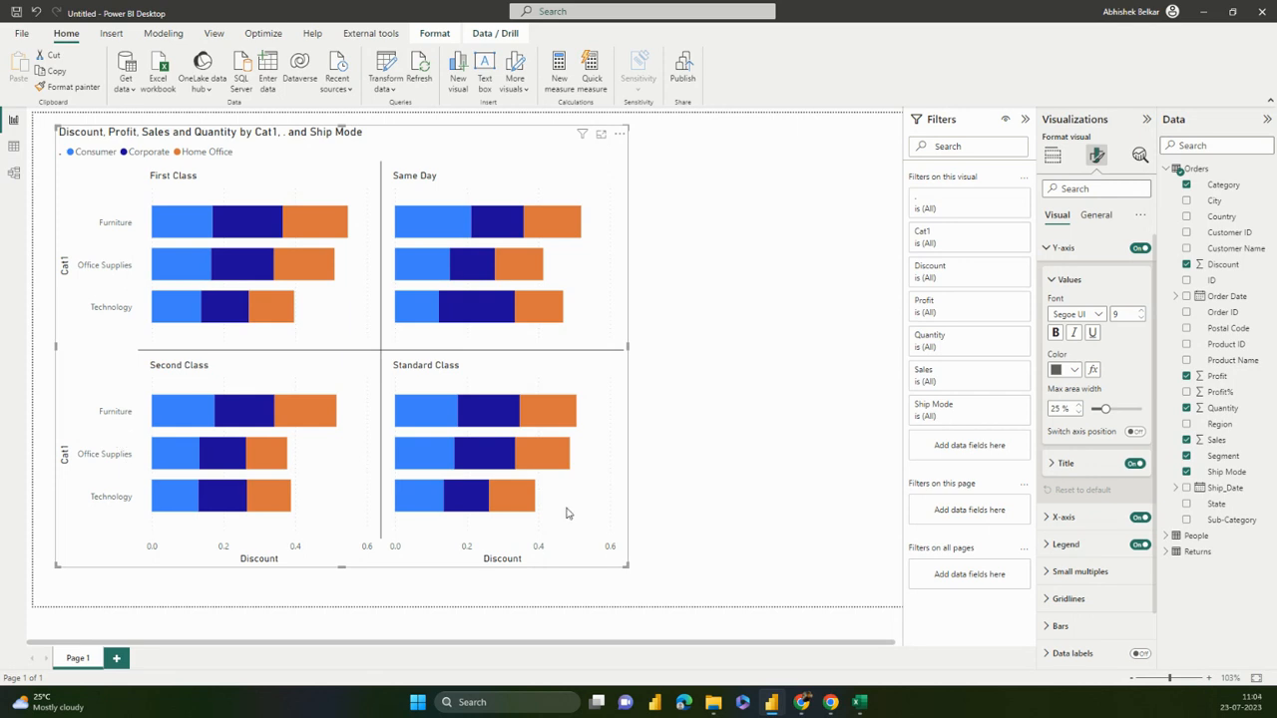
# Try a font size of 12 for the Y-axis values and restore it to 9
pyautogui.click(1141, 313)
pyautogui.click(1141, 313)
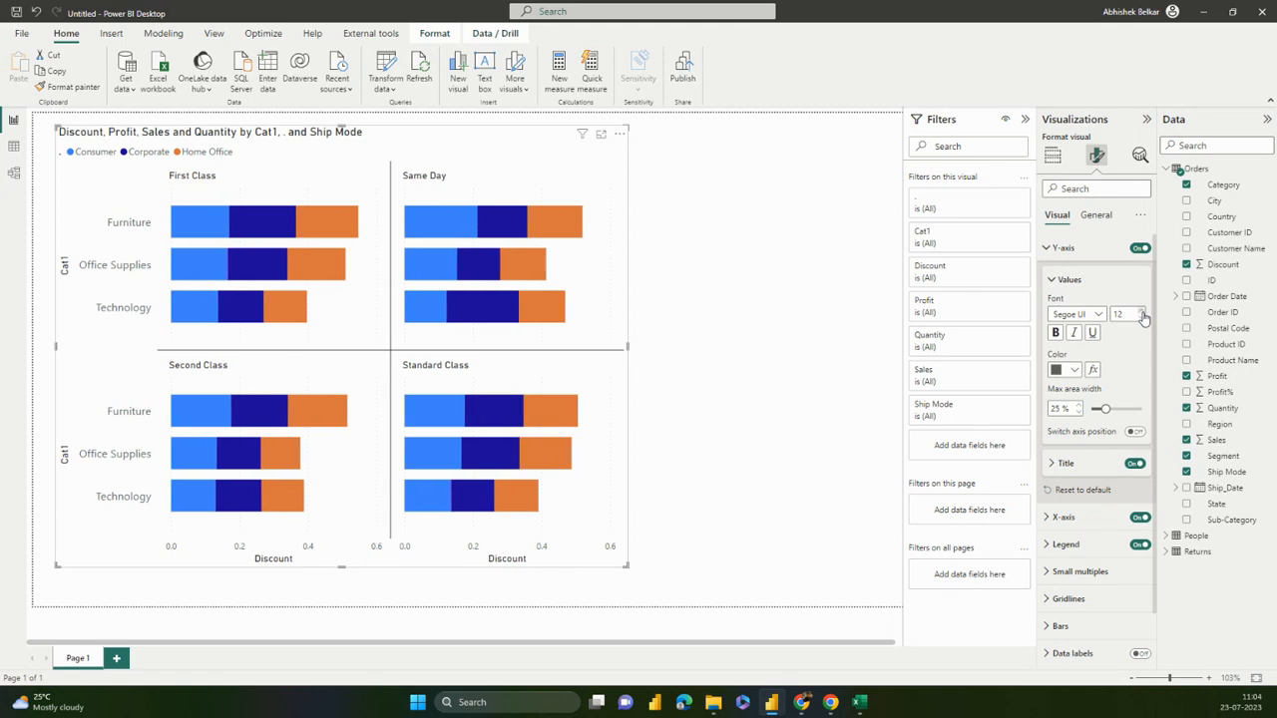
pyautogui.click(1142, 317)
pyautogui.click(1143, 317)
pyautogui.click(1142, 317)
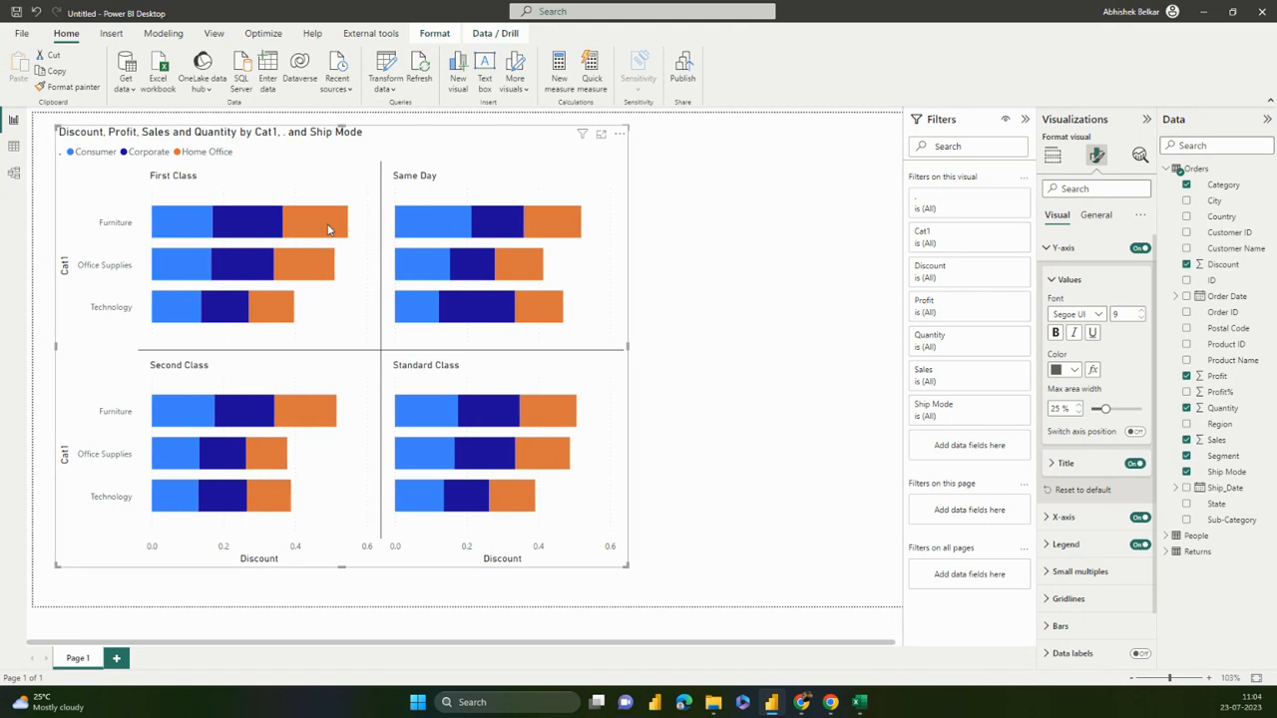
# Color the Y-axis value labels black, make them bold and italic, and switch underlining on and off again
pyautogui.click(1063, 370)
pyautogui.click(1083, 416)
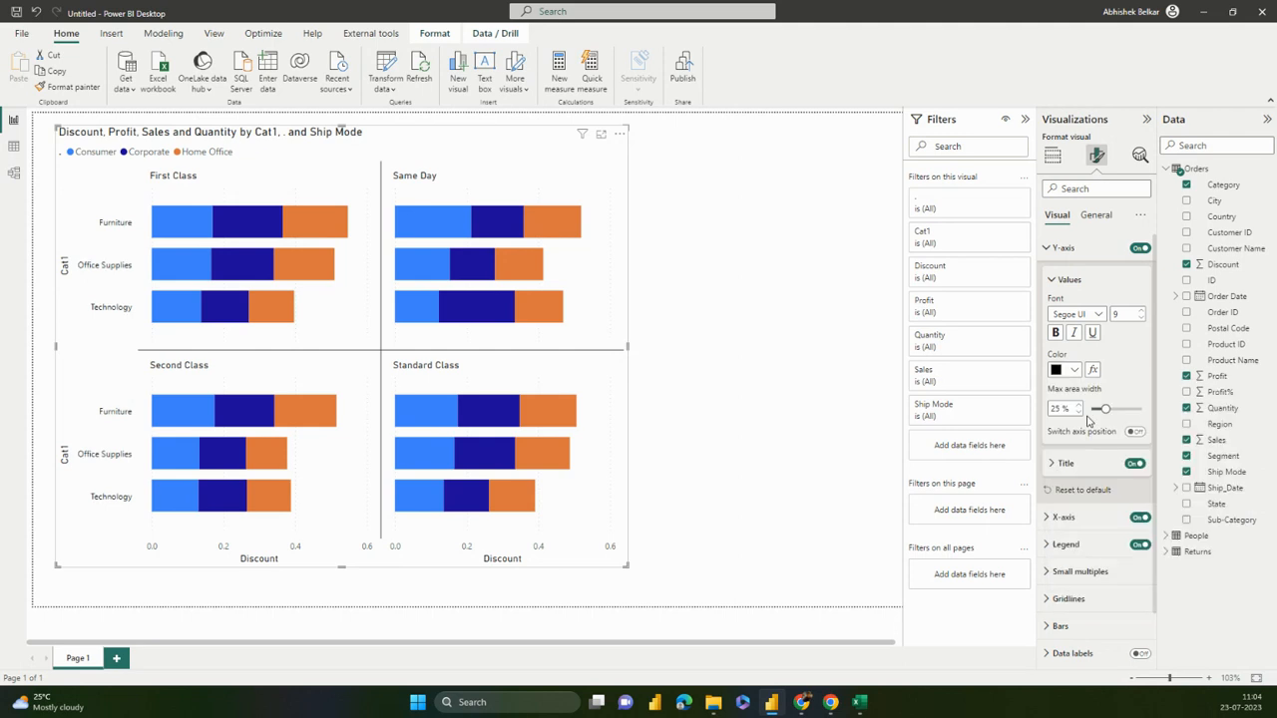
pyautogui.click(1060, 339)
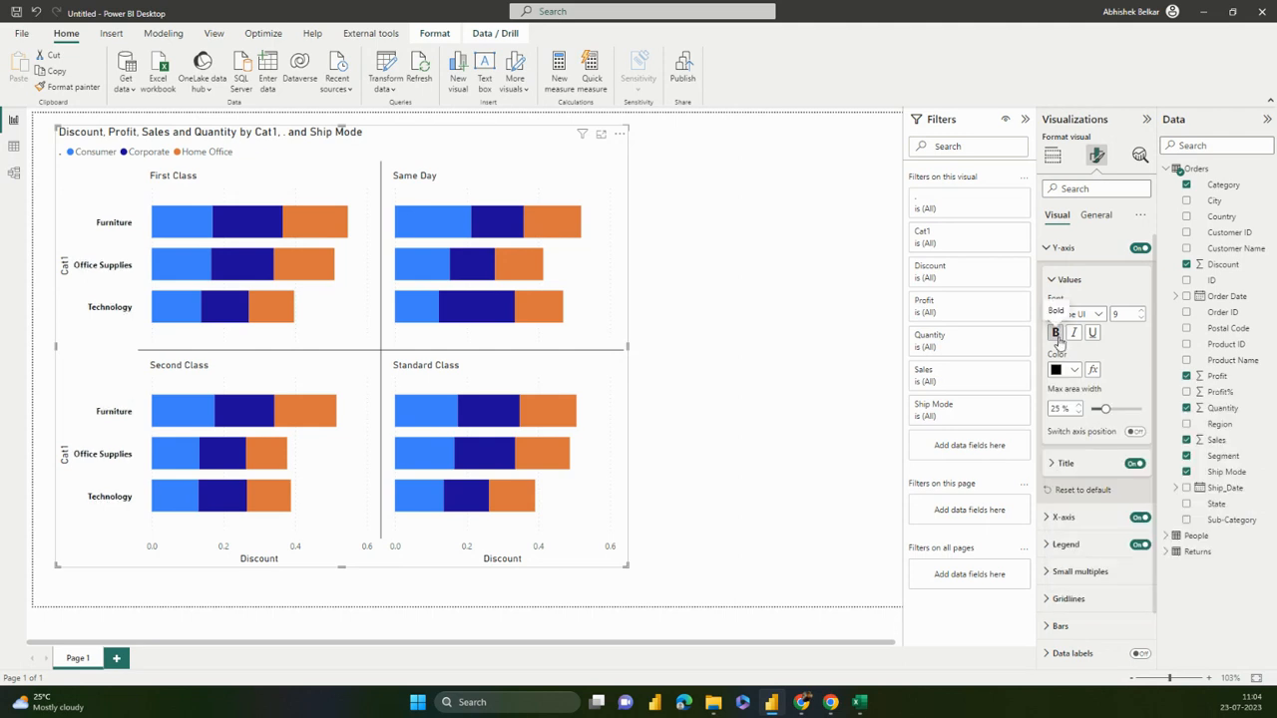
pyautogui.click(1075, 337)
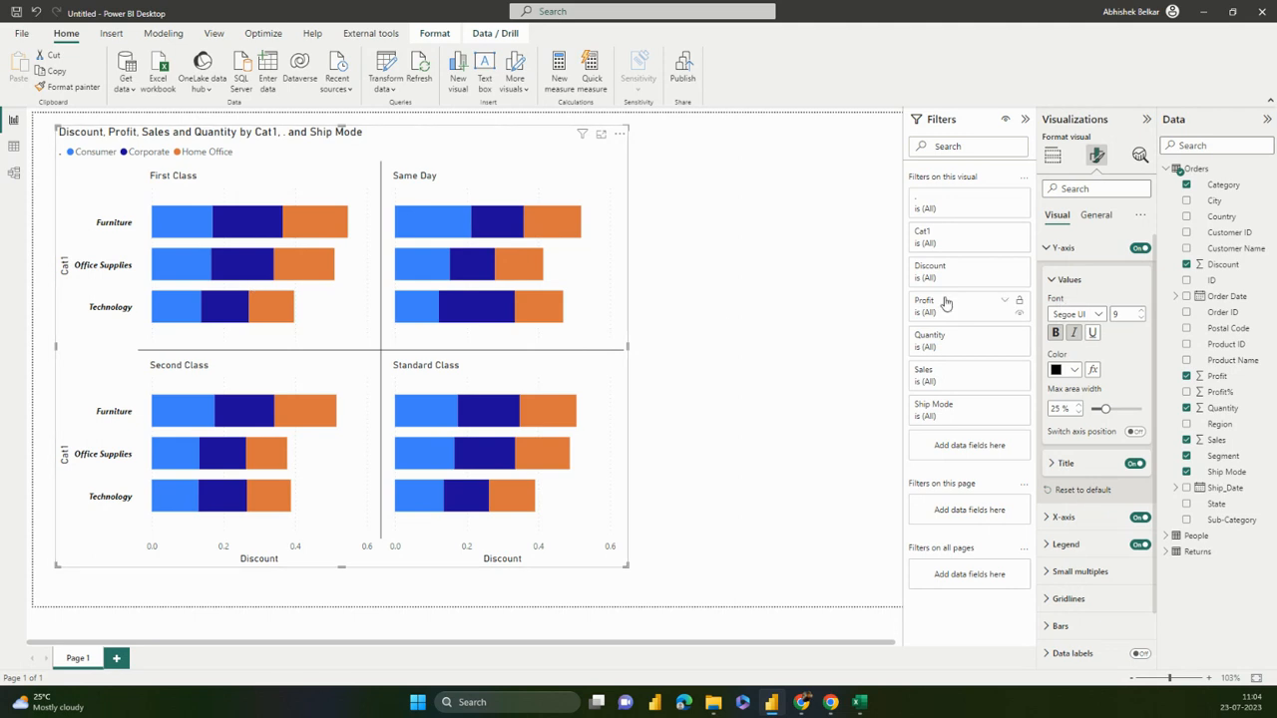
pyautogui.click(1094, 334)
pyautogui.click(1094, 334)
# Switch the Y-axis to the opposite side of the chart and back a few times, leaving the switched position off
pyautogui.click(1135, 433)
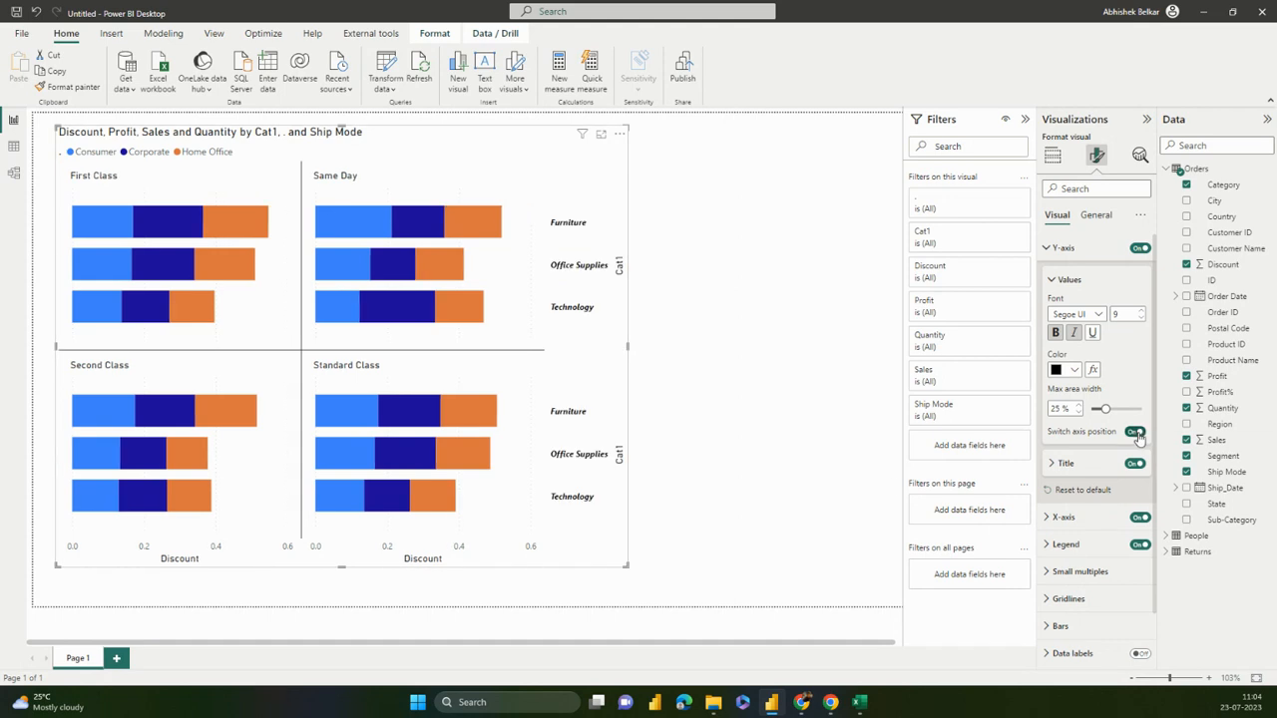
pyautogui.click(1136, 433)
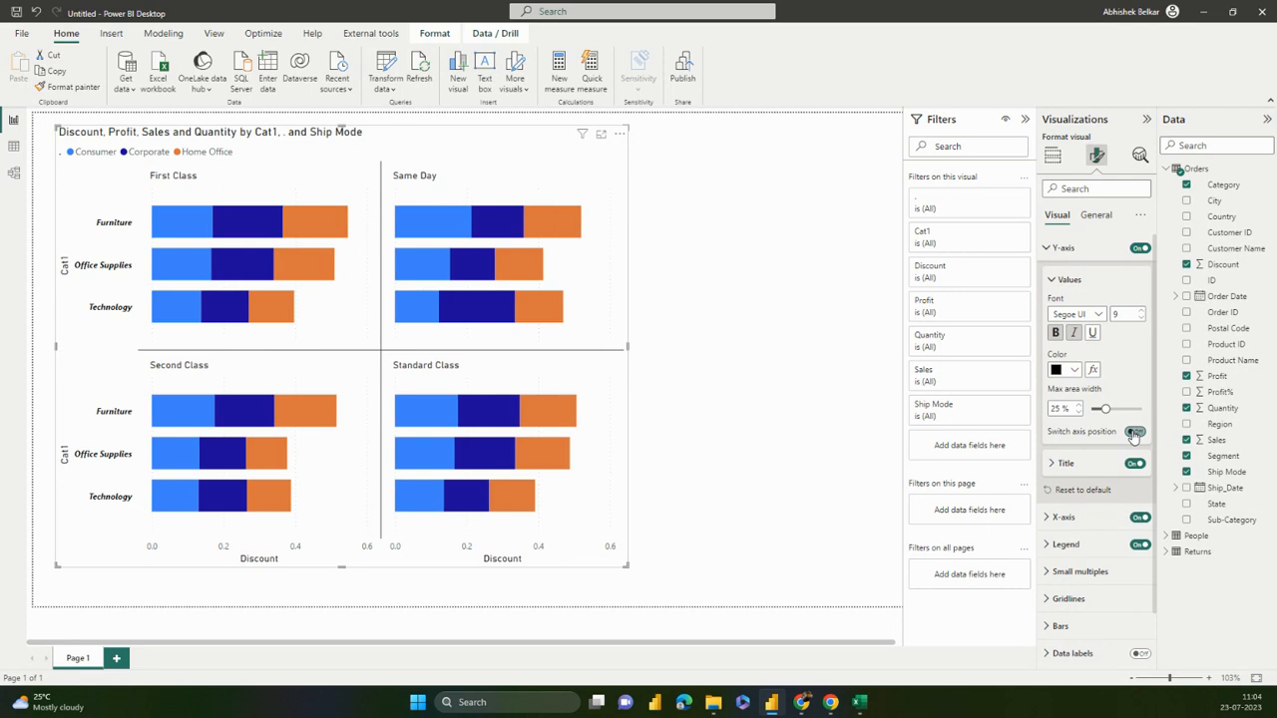
pyautogui.click(1135, 433)
pyautogui.click(1136, 433)
pyautogui.click(1137, 433)
pyautogui.click(1134, 433)
# Set the Y-axis title text to "Category 2" and close the Y-axis settings
pyautogui.click(1067, 467)
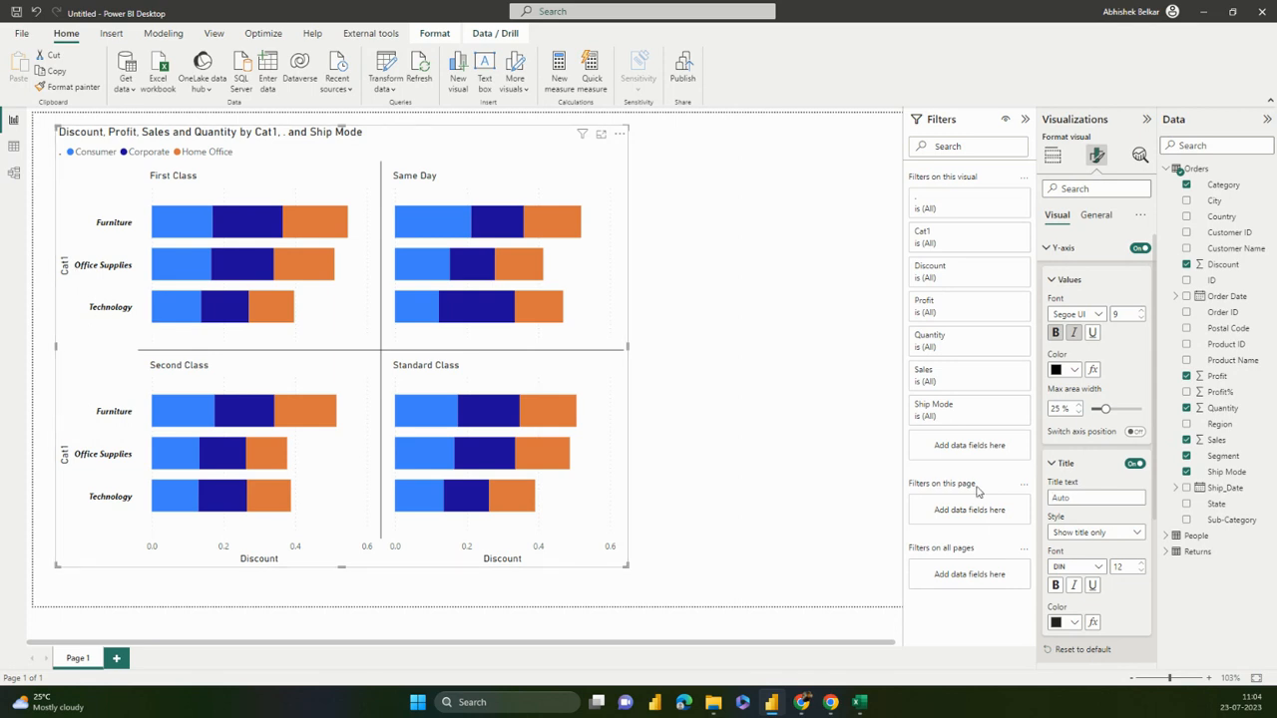
pyautogui.write('Category 2')
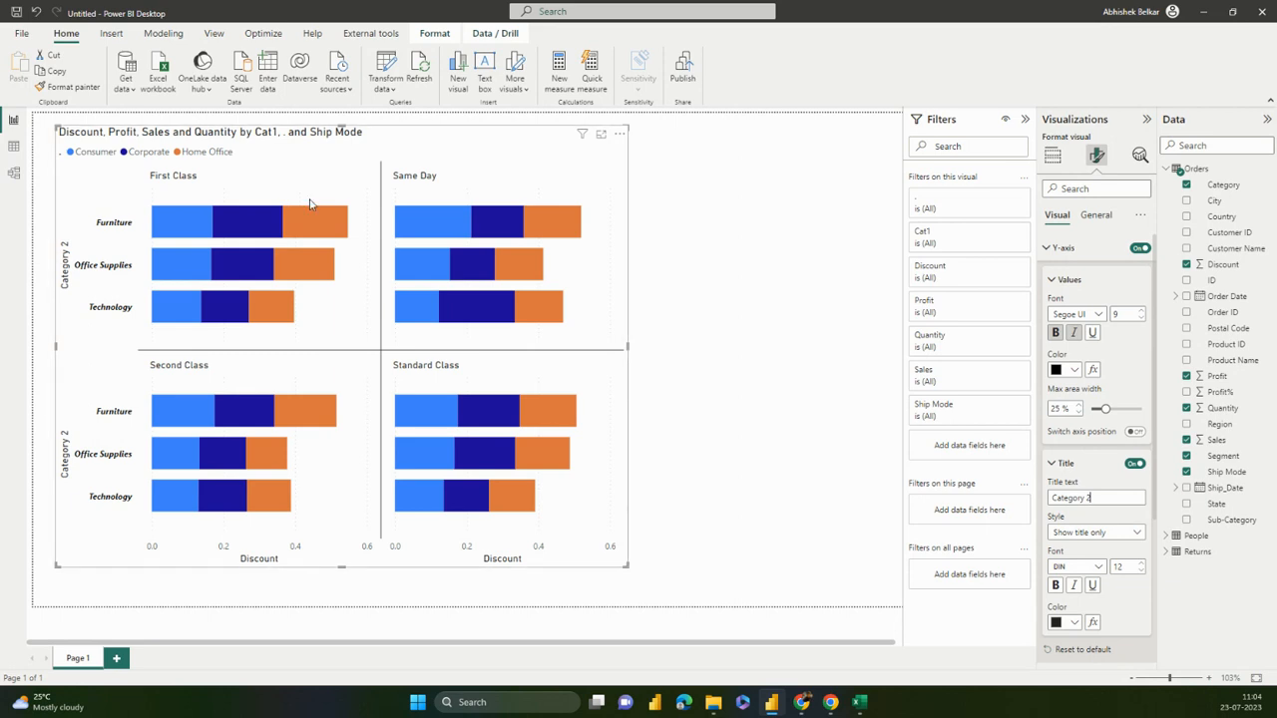
pyautogui.moveTo(322, 226)
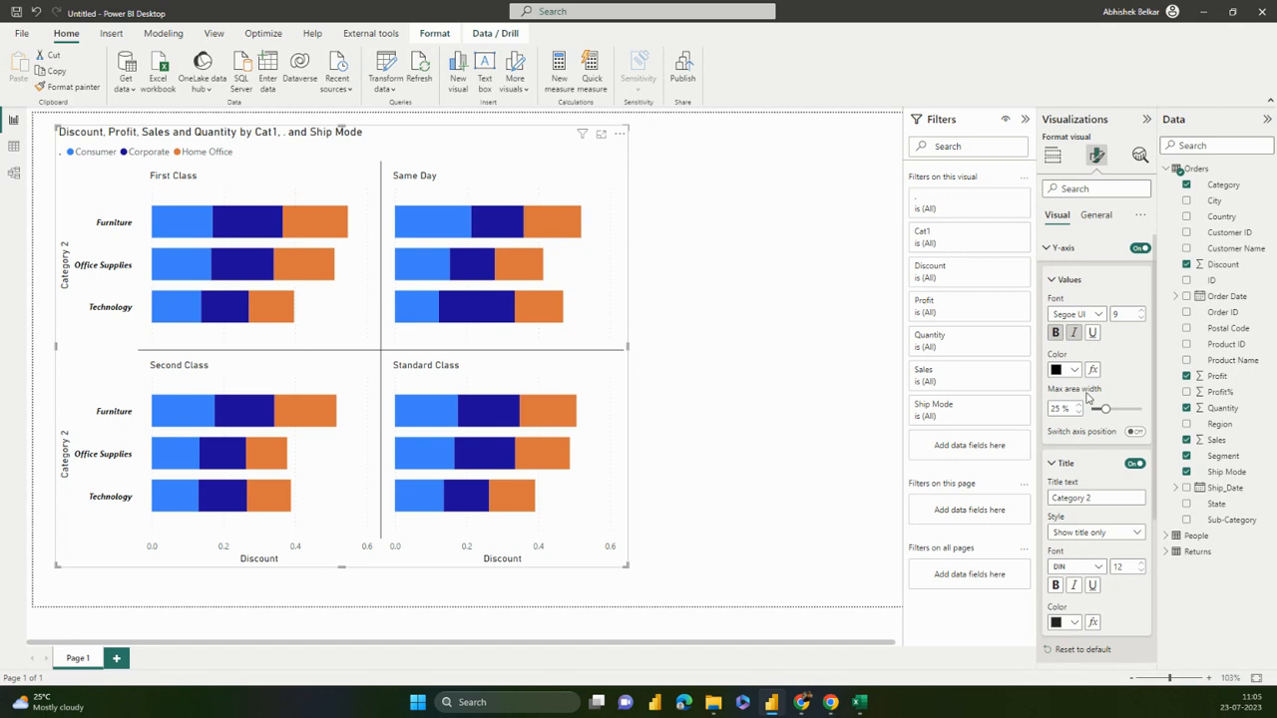
pyautogui.click(1050, 249)
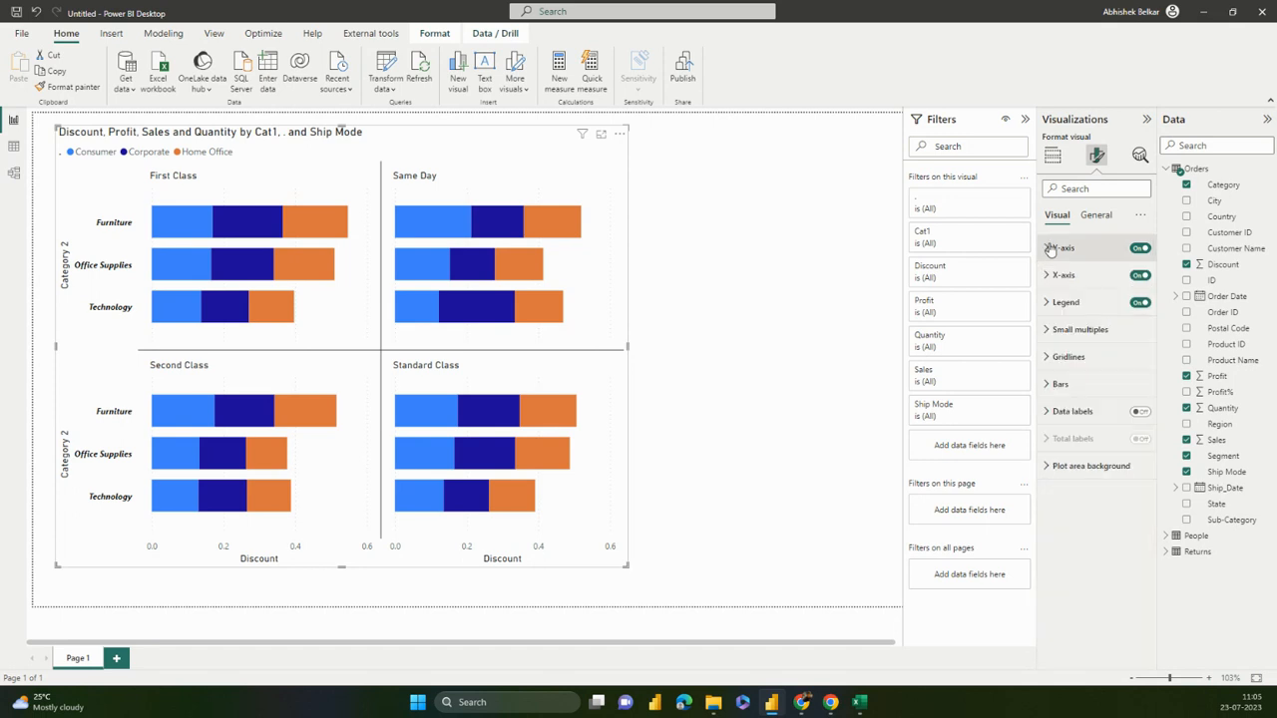
# Set the minimum of the X-axis range to 0.2
pyautogui.click(1065, 275)
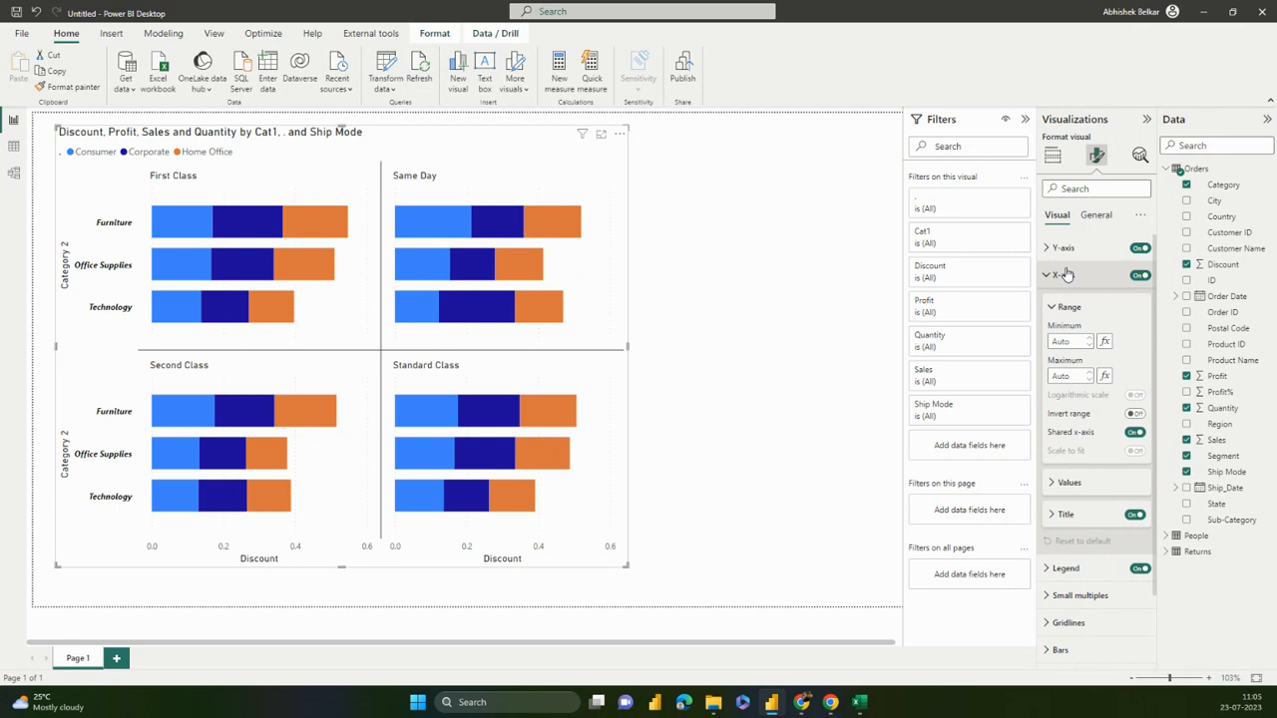
pyautogui.click(1067, 340)
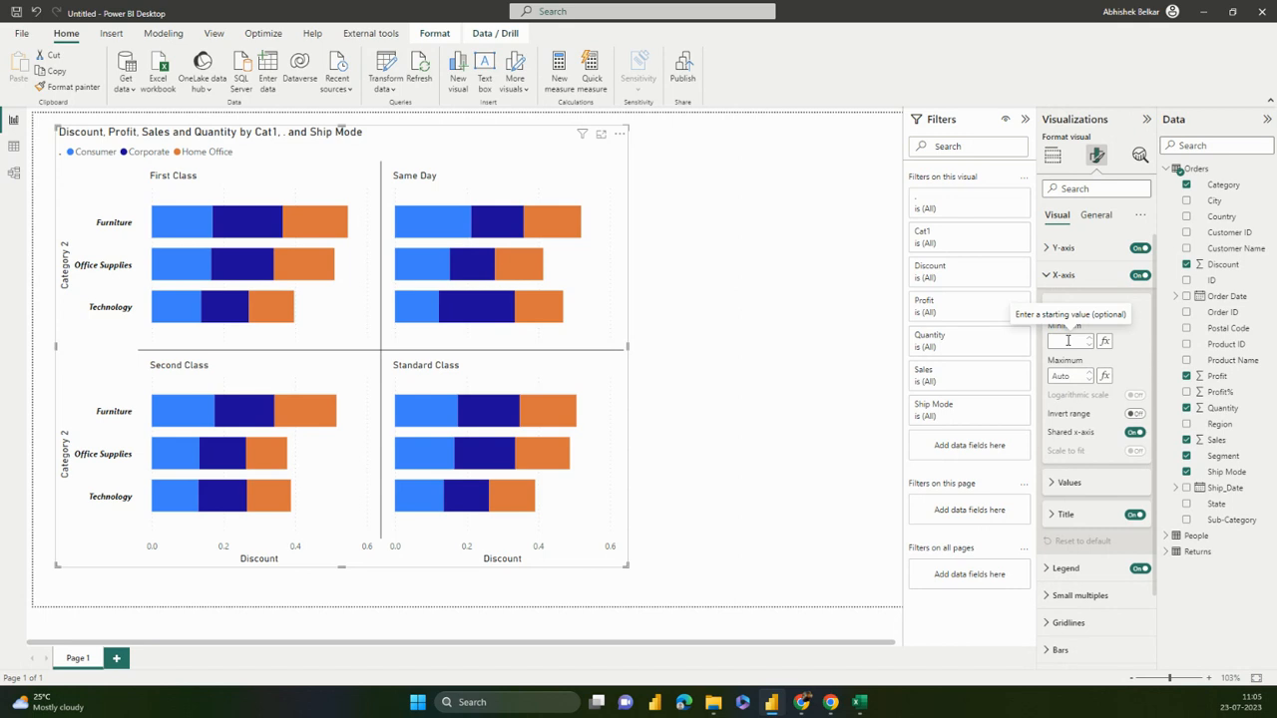
pyautogui.write('0.2')
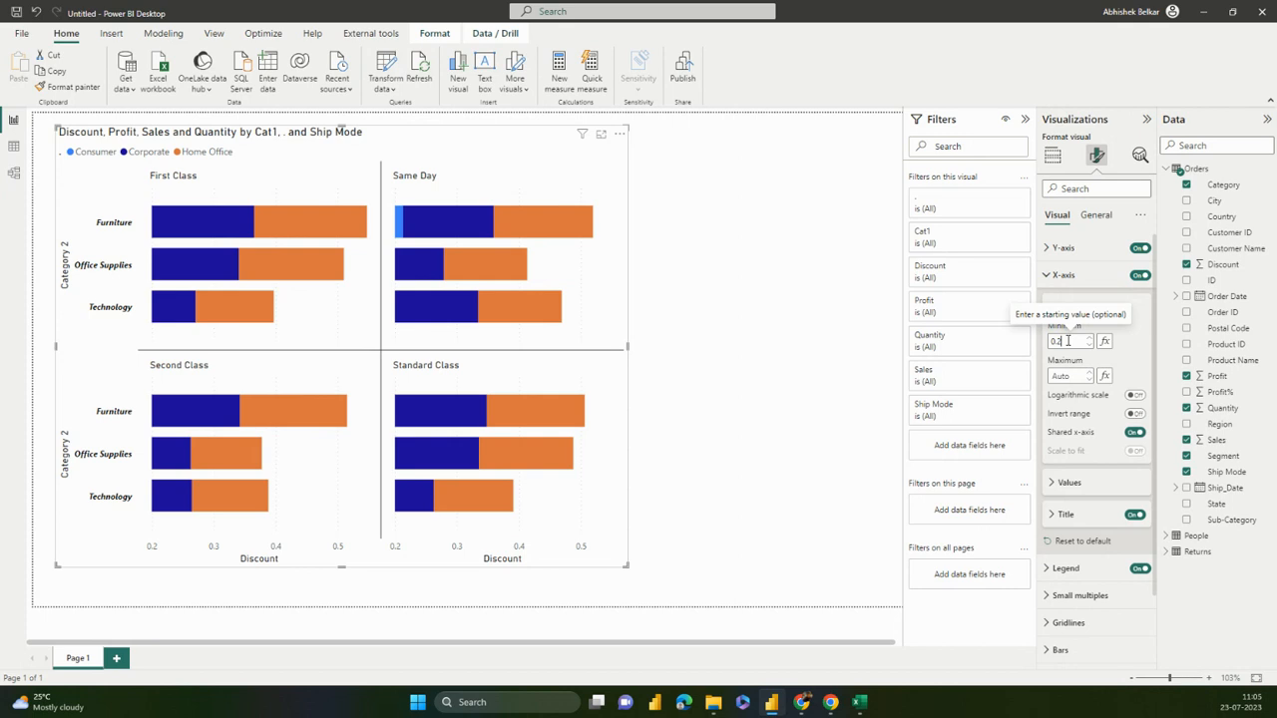
# Replace Discount with Sales as the chart's X-axis field and return to the visual's formatting options
pyautogui.click(1052, 154)
pyautogui.click(1144, 388)
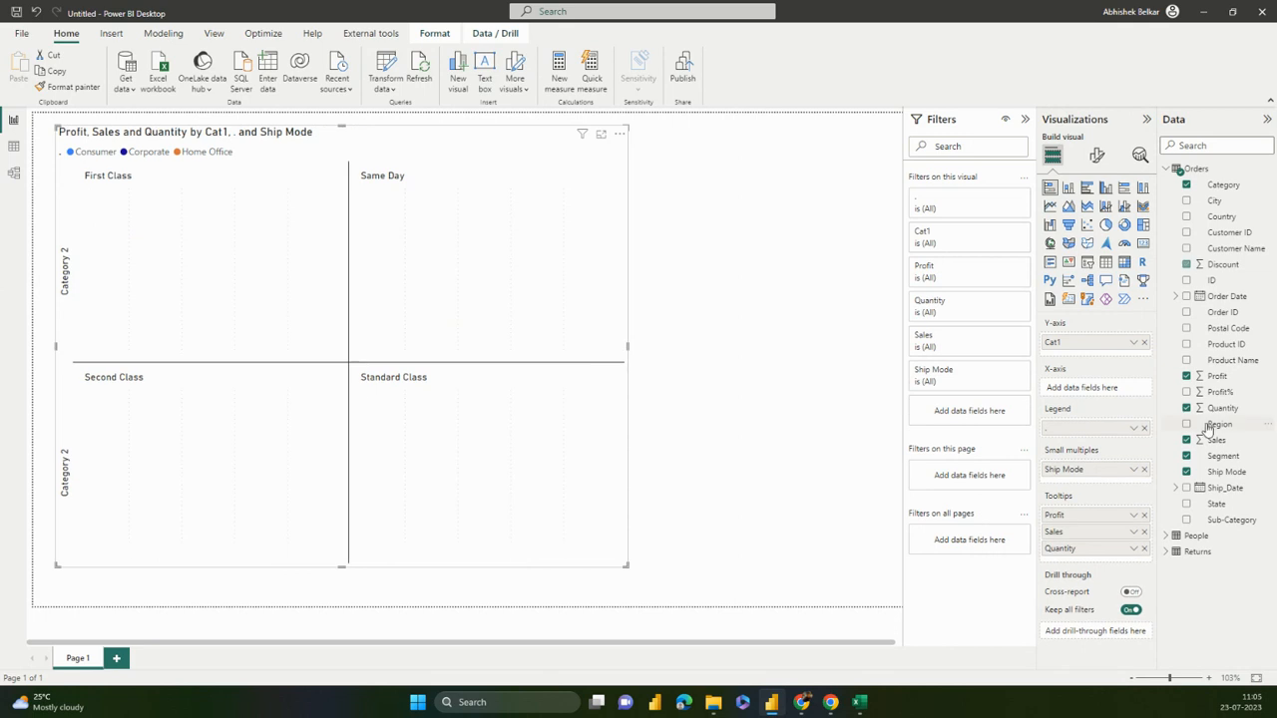
pyautogui.moveTo(1217, 441)
pyautogui.mouseDown()
pyautogui.moveTo(1133, 419)
pyautogui.moveTo(1107, 397)
pyautogui.mouseUp()
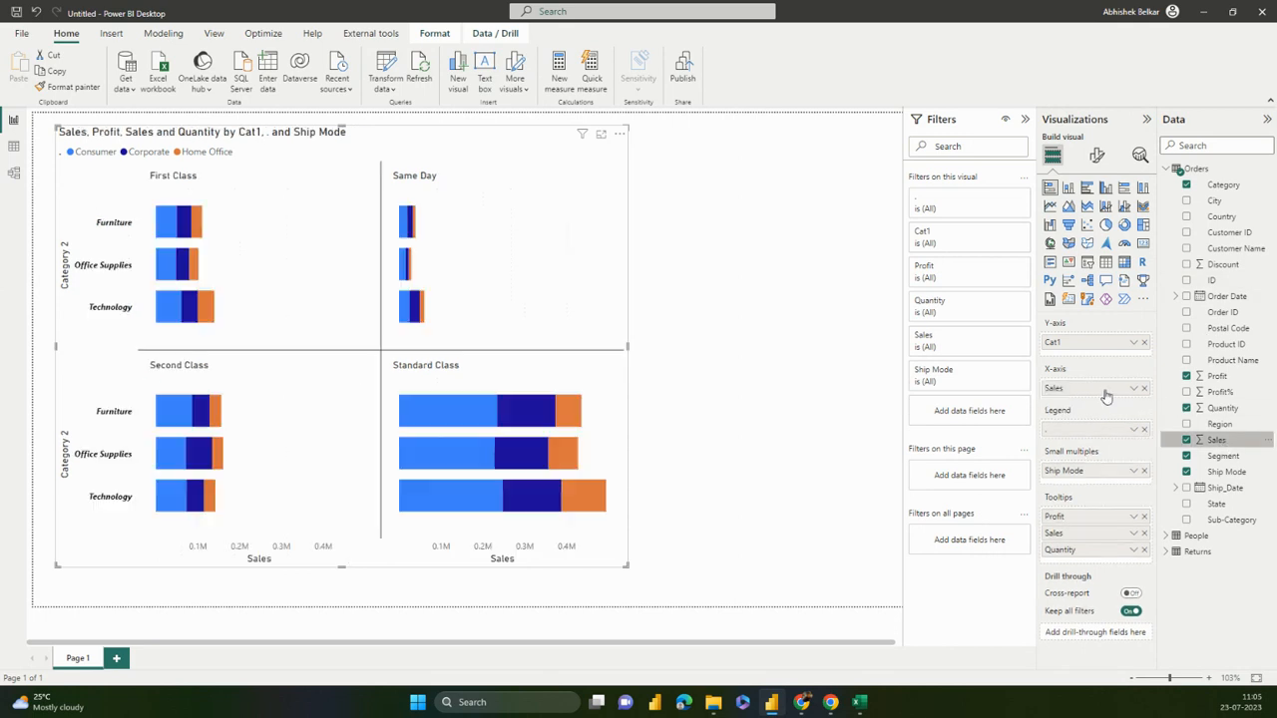
pyautogui.click(1097, 155)
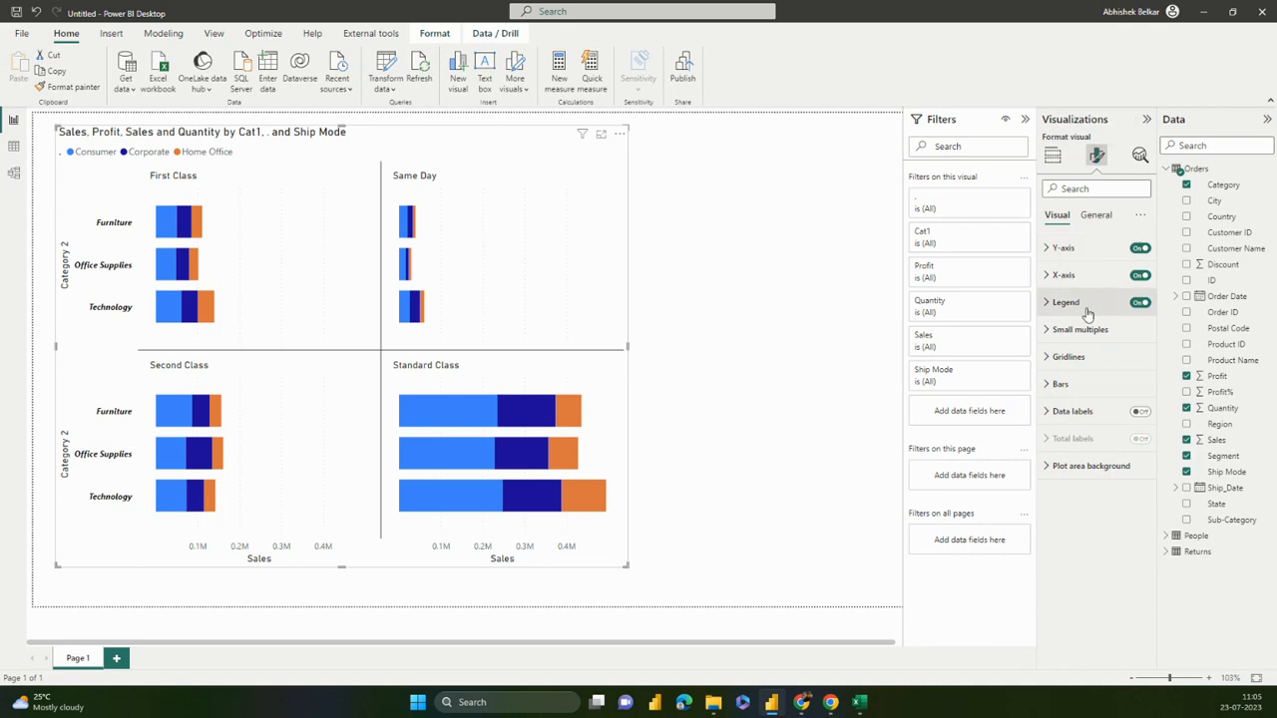
# Try X-axis range minimums of 1000, 20000000, 200000, 2000 and 20000 on the Sales chart
pyautogui.click(1064, 275)
pyautogui.click(1056, 342)
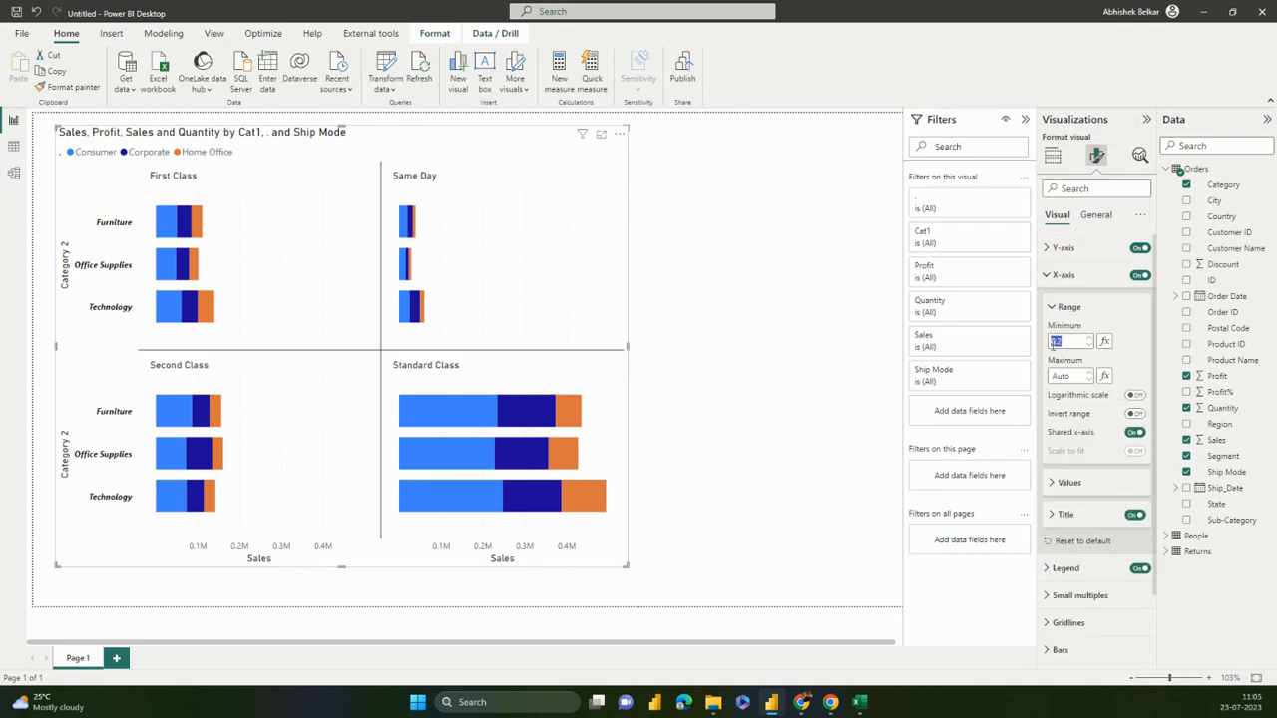
pyautogui.write('1000')
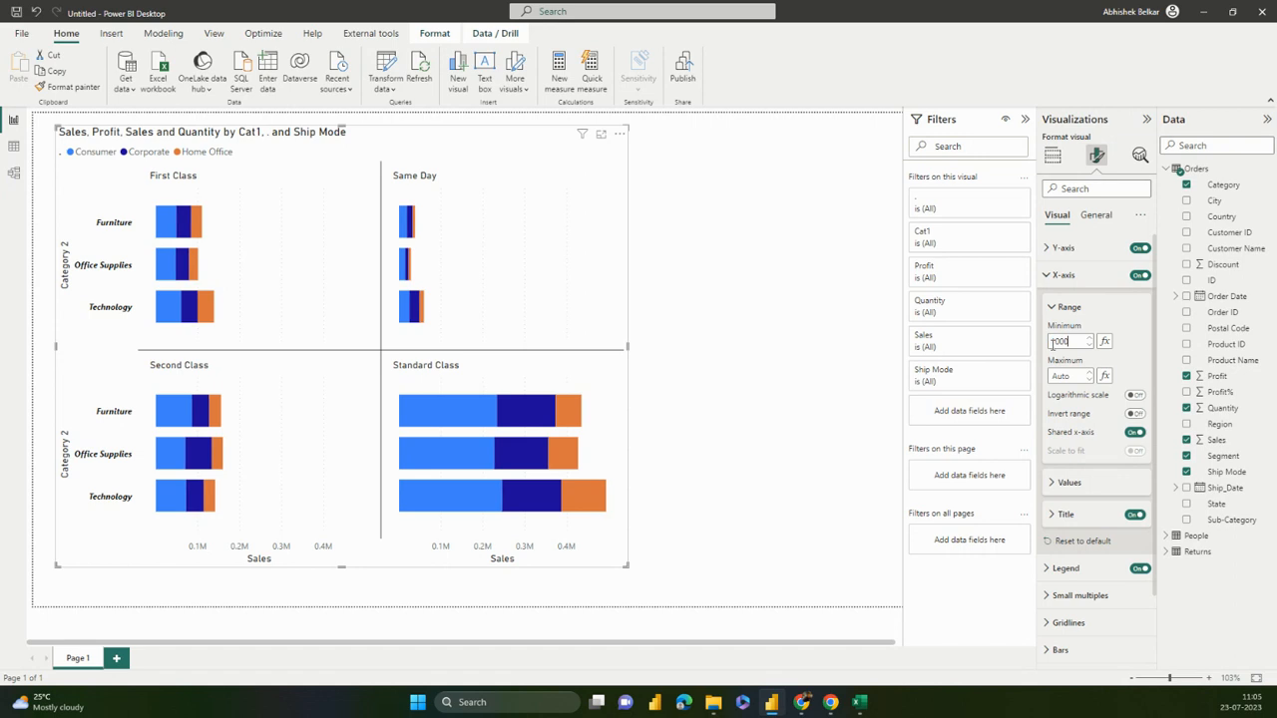
pyautogui.doubleClick(1072, 342)
pyautogui.write('20000000')
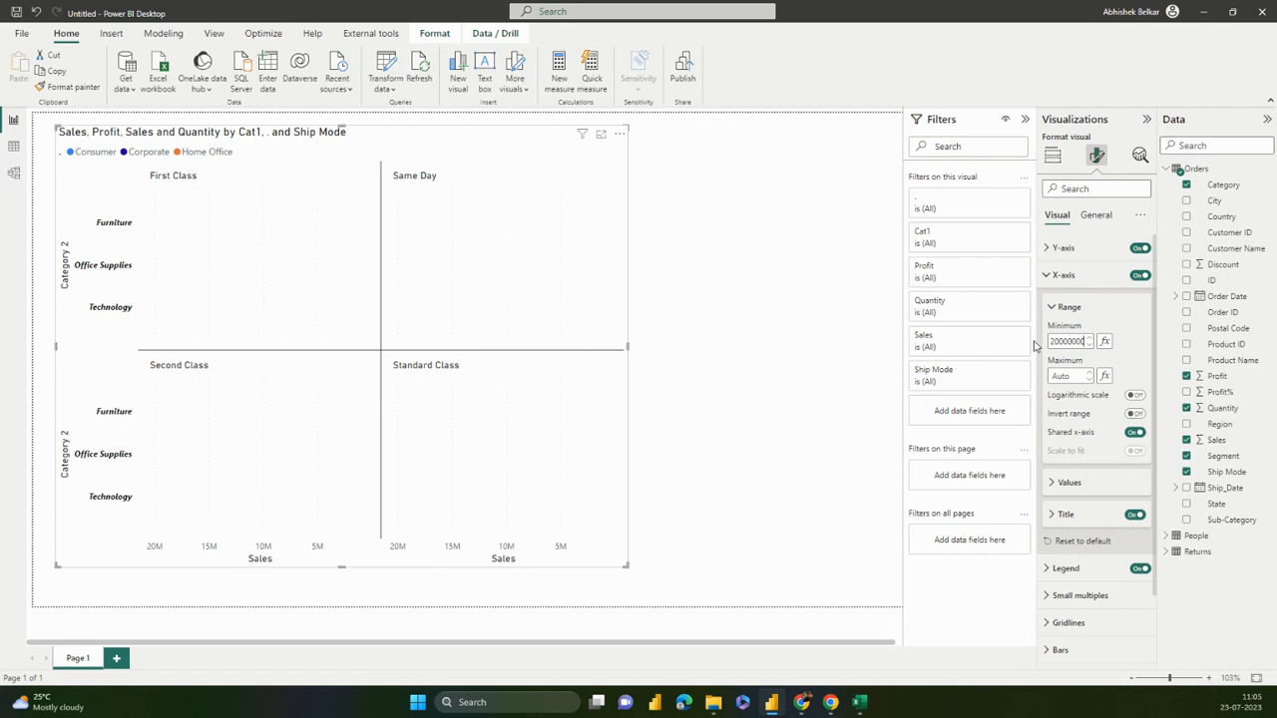
pyautogui.press('BackSpace')
pyautogui.press('BackSpace')
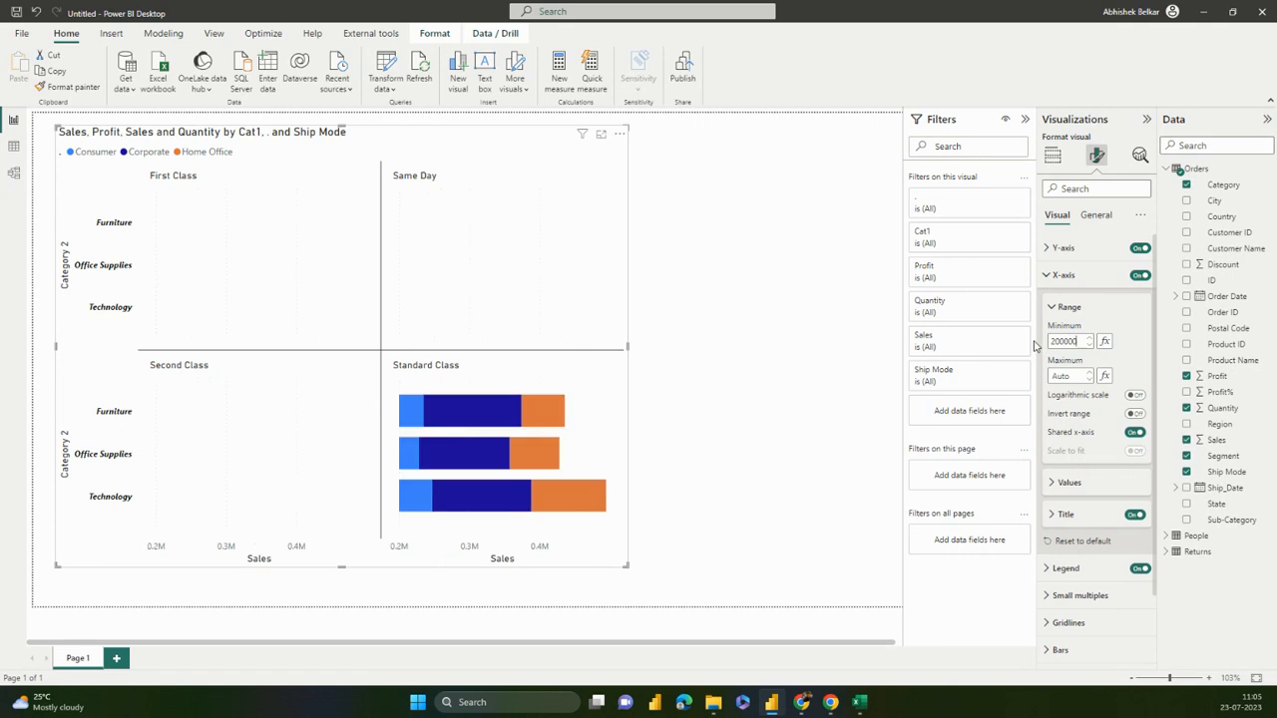
pyautogui.press('BackSpace')
pyautogui.press('BackSpace')
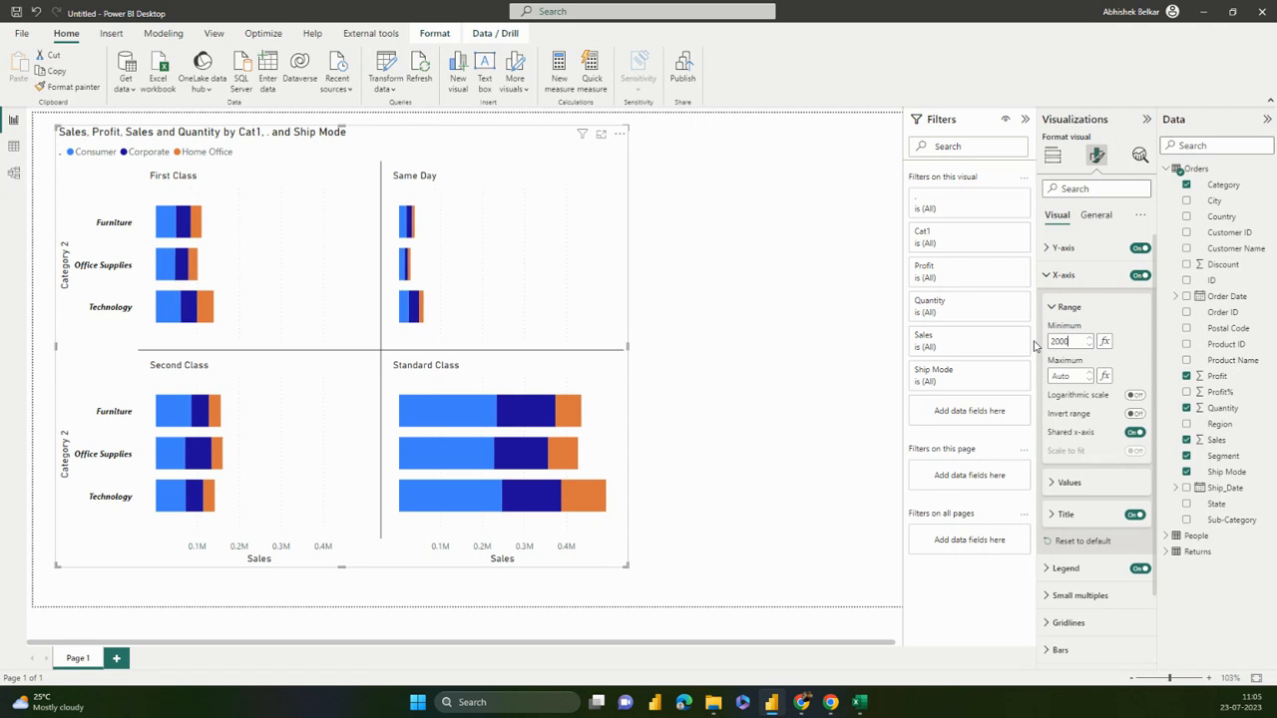
pyautogui.write('0')
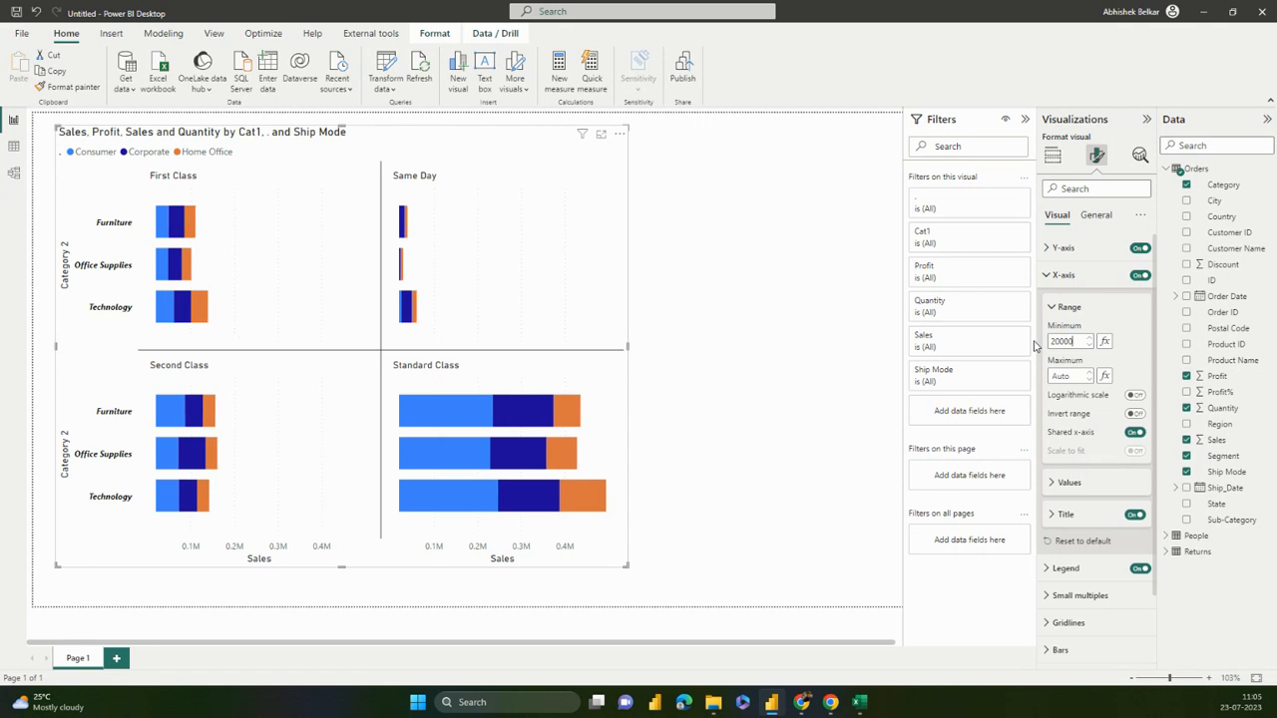
# Clear the X-axis range minimum so it falls back to Auto
pyautogui.press('BackSpace')
pyautogui.press('BackSpace')
pyautogui.press('BackSpace')
pyautogui.press('BackSpace')
pyautogui.press('BackSpace')
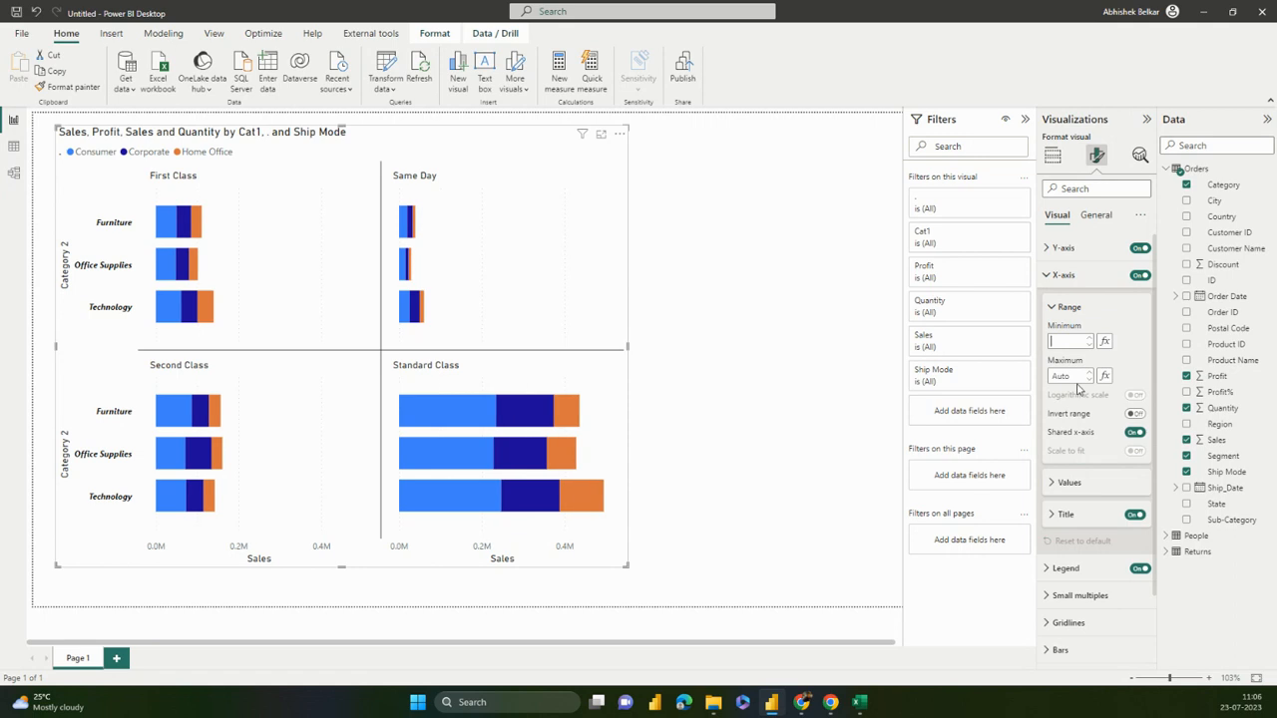
# Try X-axis range maximums of 100000 and 1000000, and clear the maximum back to Auto
pyautogui.click(1064, 376)
pyautogui.write('100000')
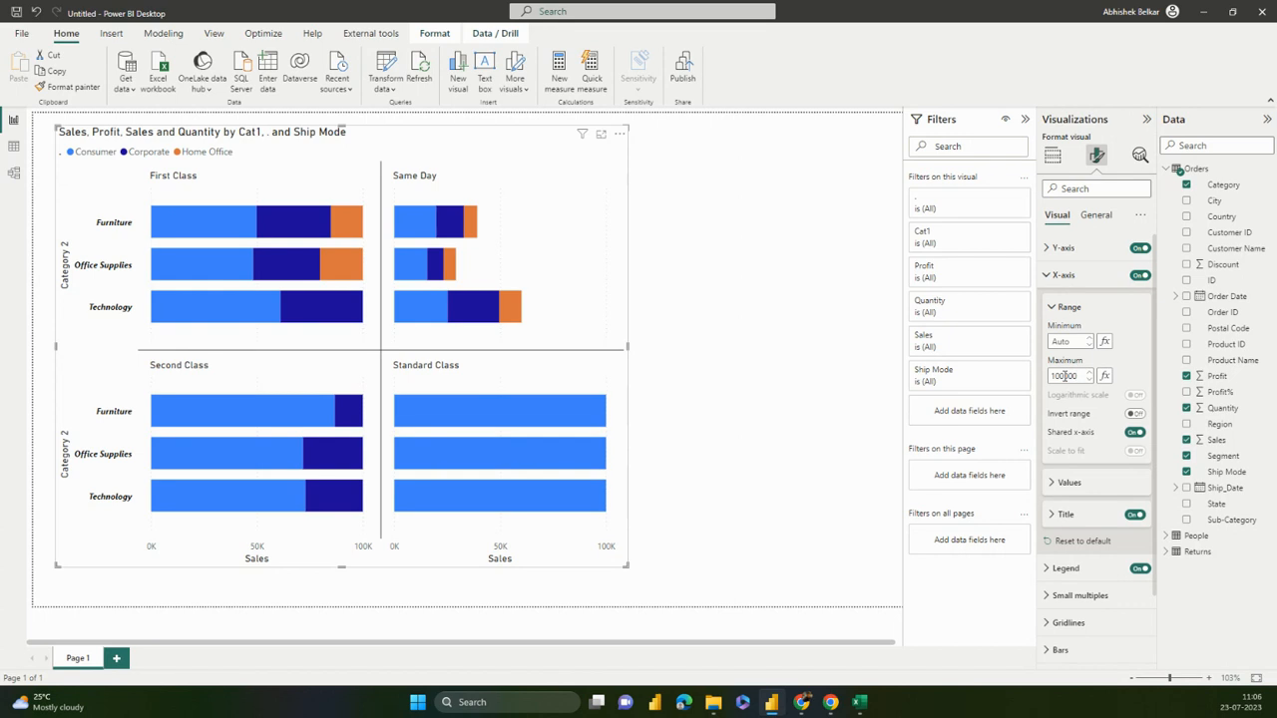
pyautogui.write('0')
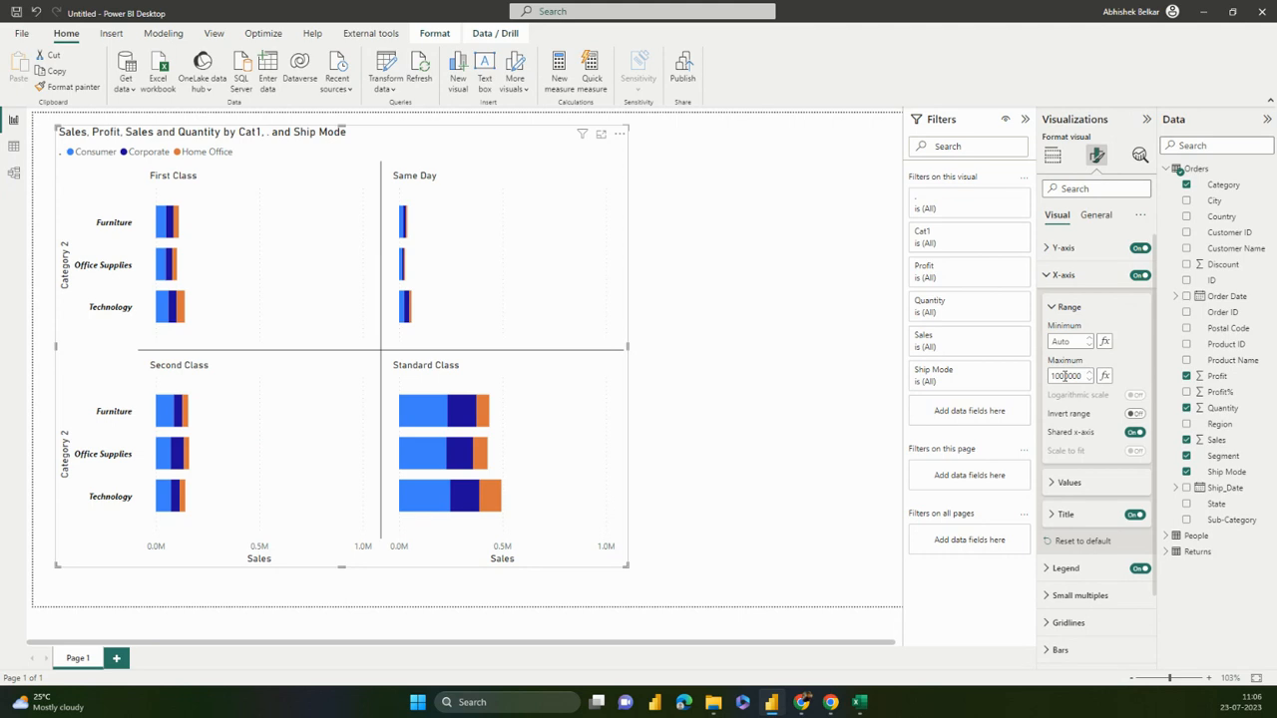
pyautogui.press('BackSpace')
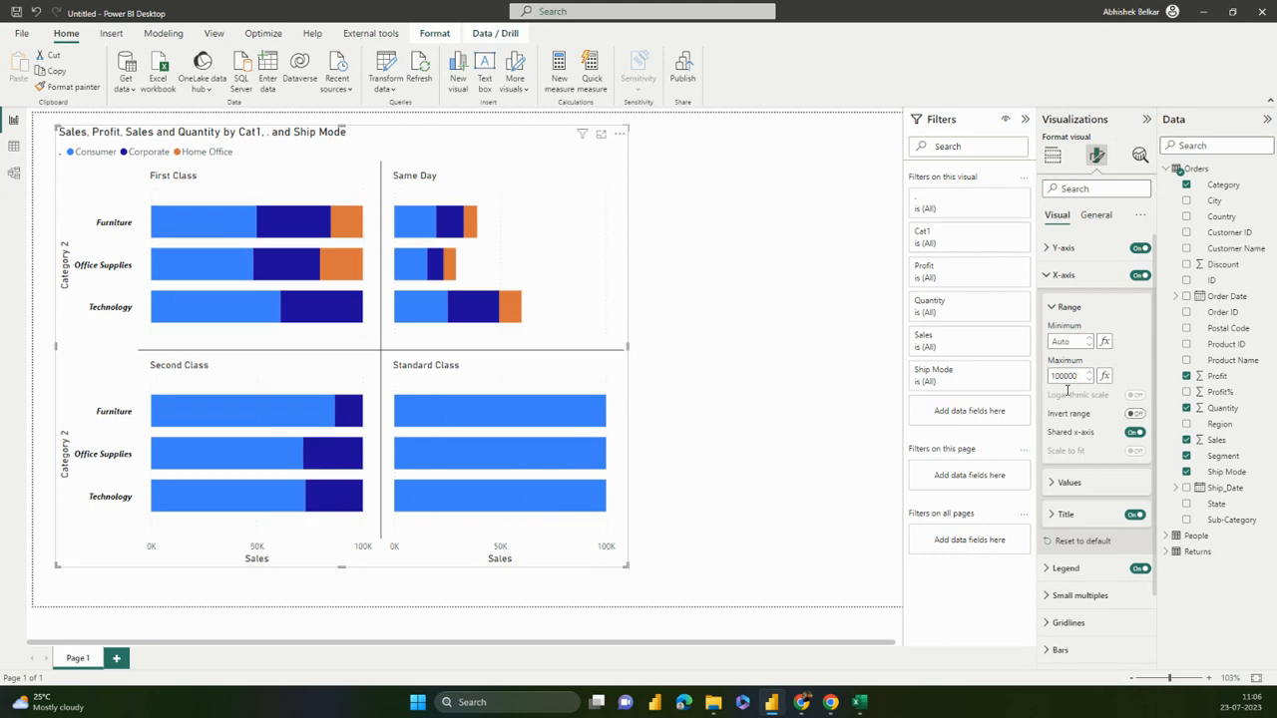
pyautogui.hotkey('ctrl', 'a')
pyautogui.press('BackSpace')
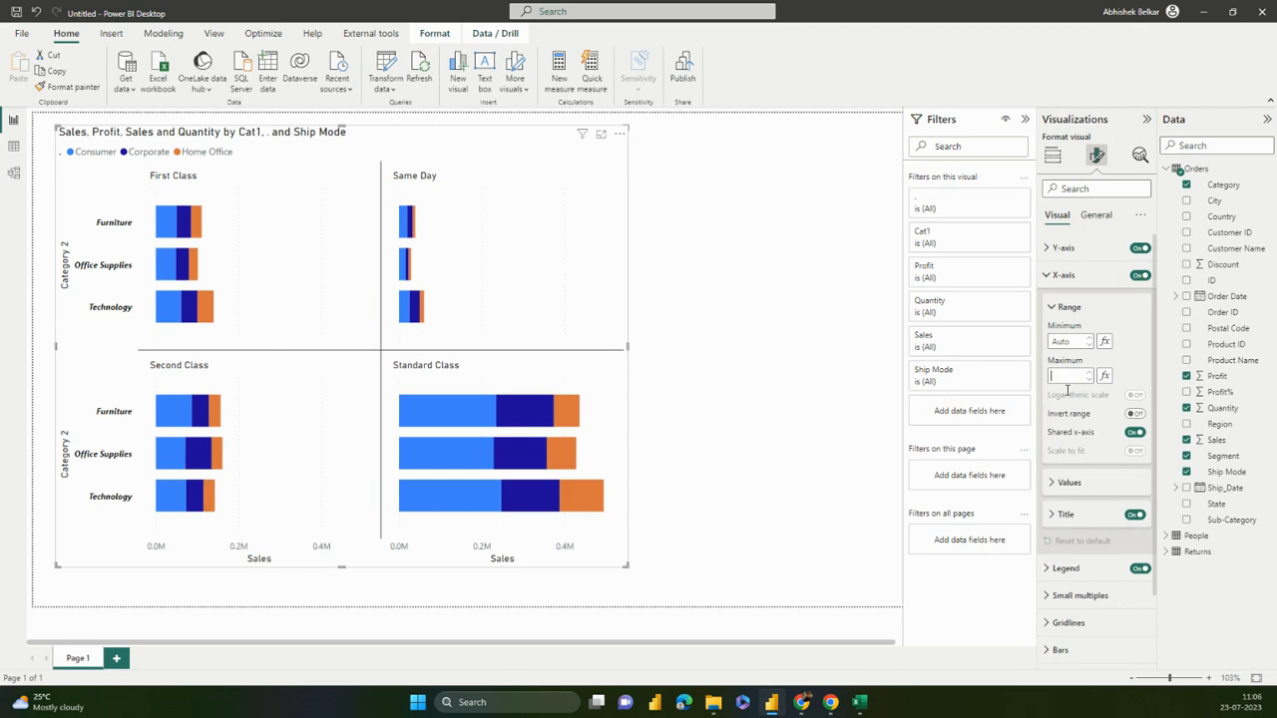
# Invert the X-axis range and turn off the shared X-axis for the small multiples
pyautogui.click(1134, 414)
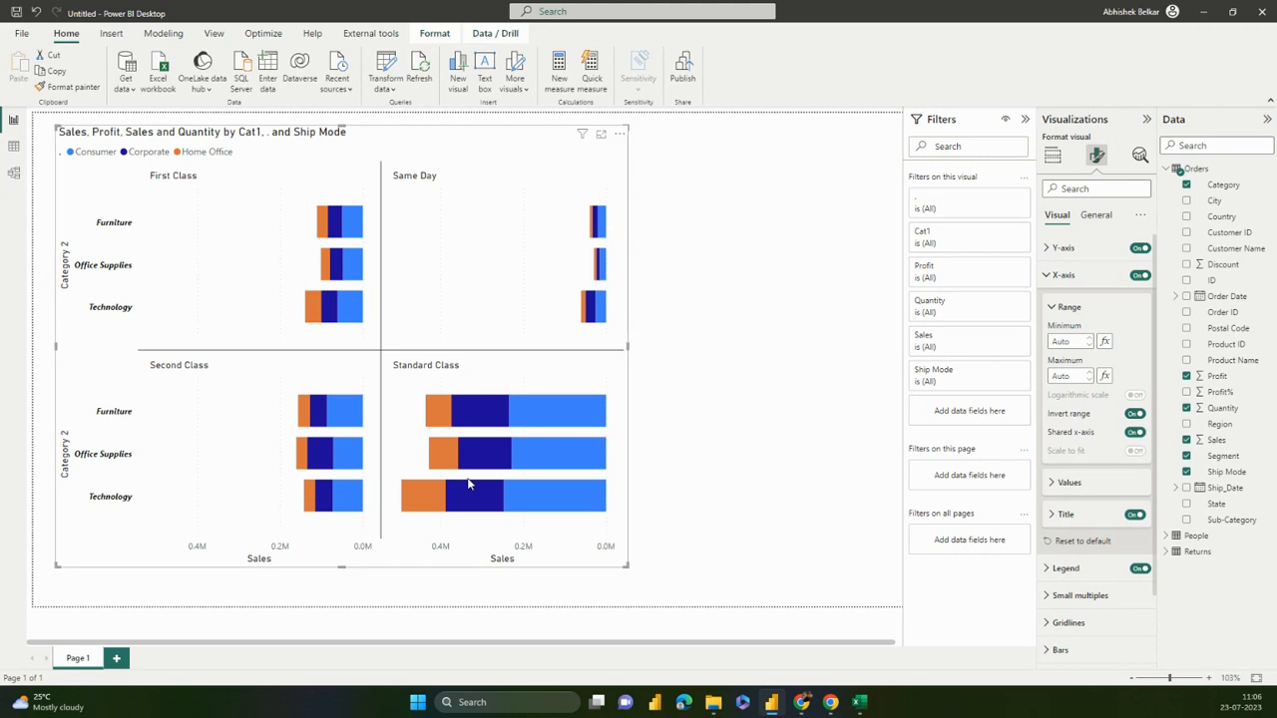
pyautogui.moveTo(442, 488)
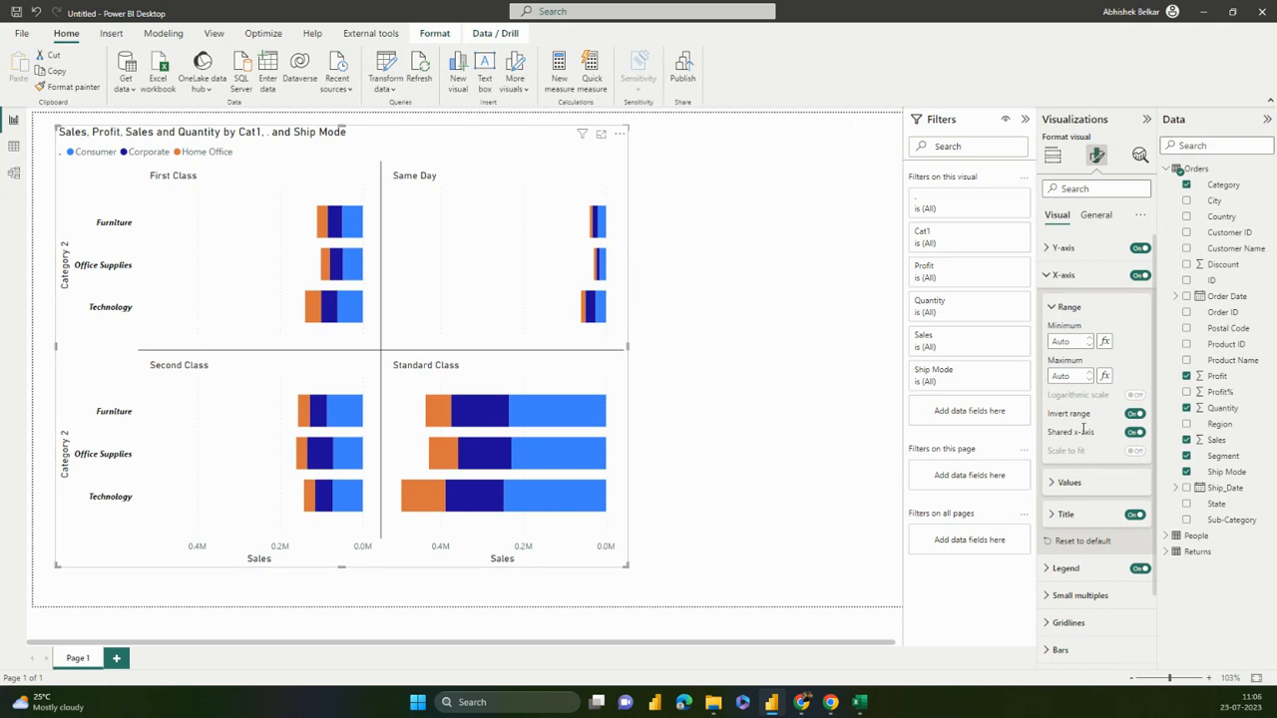
pyautogui.click(1134, 431)
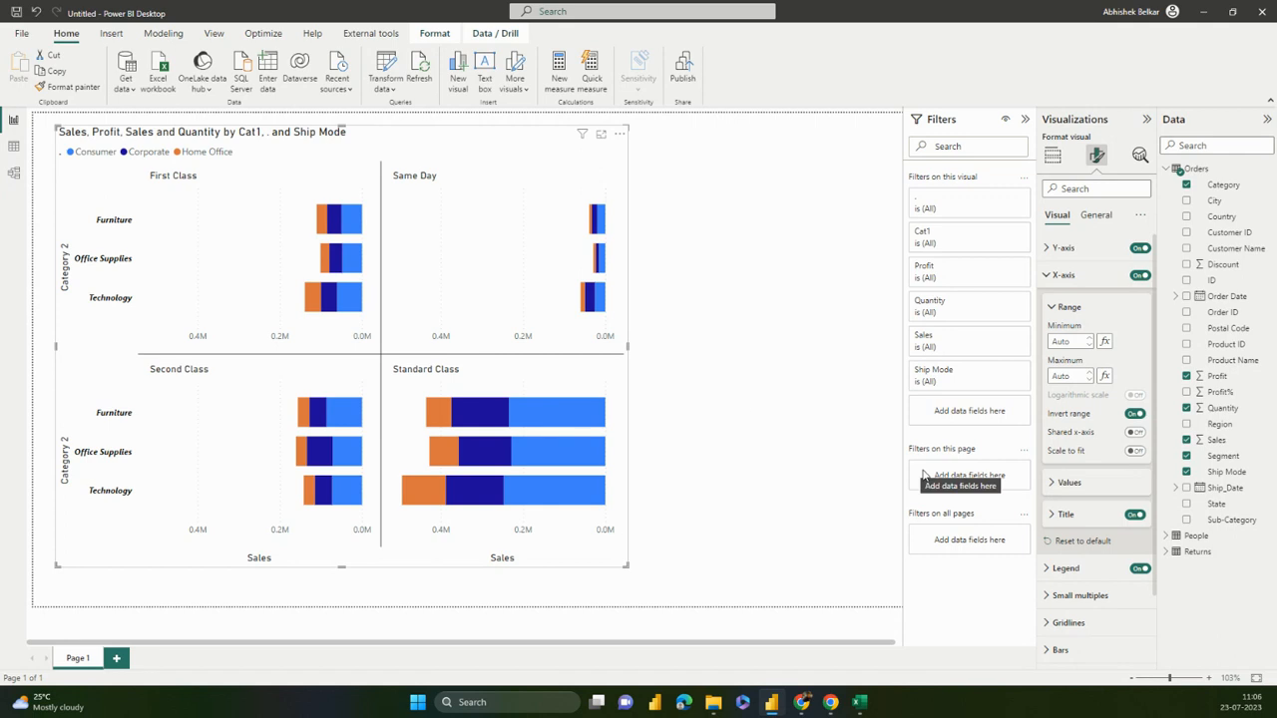
# Format the X-axis values at font size 10 with bold, italic and underline, keeping the existing colour
pyautogui.click(1069, 483)
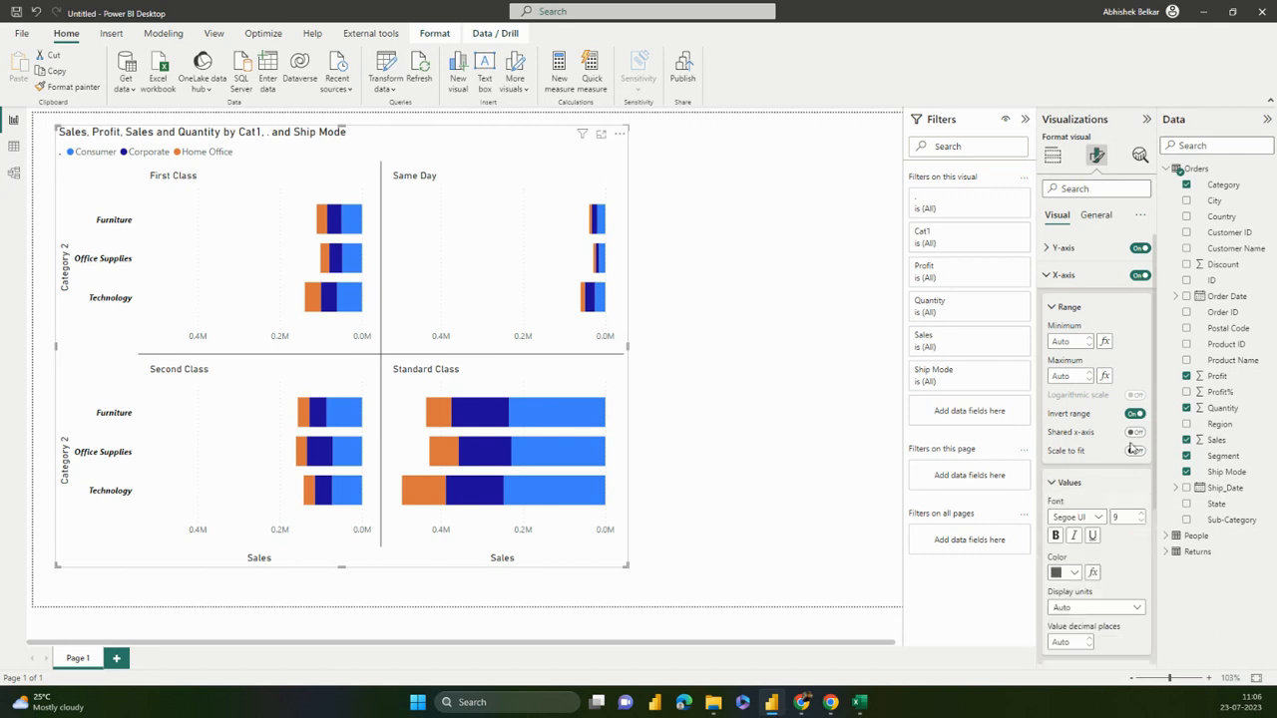
pyautogui.scroll(-2, 1149, 479)
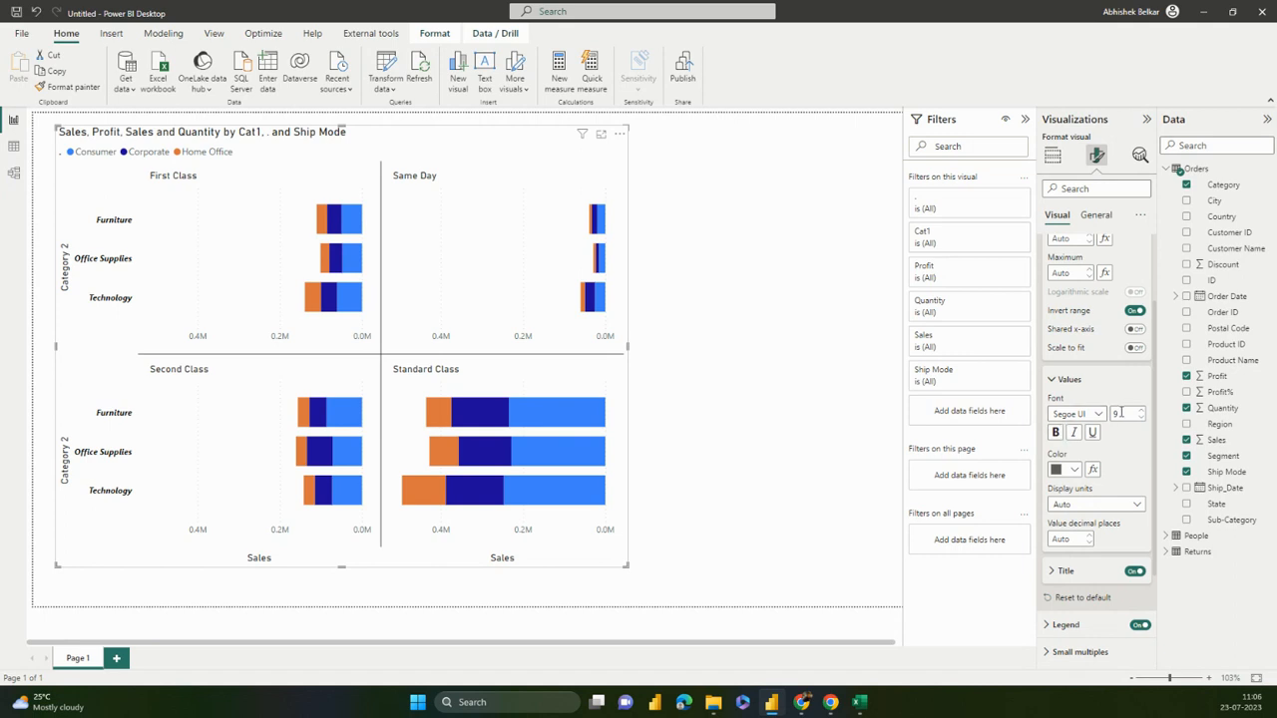
pyautogui.click(1141, 410)
pyautogui.click(1141, 410)
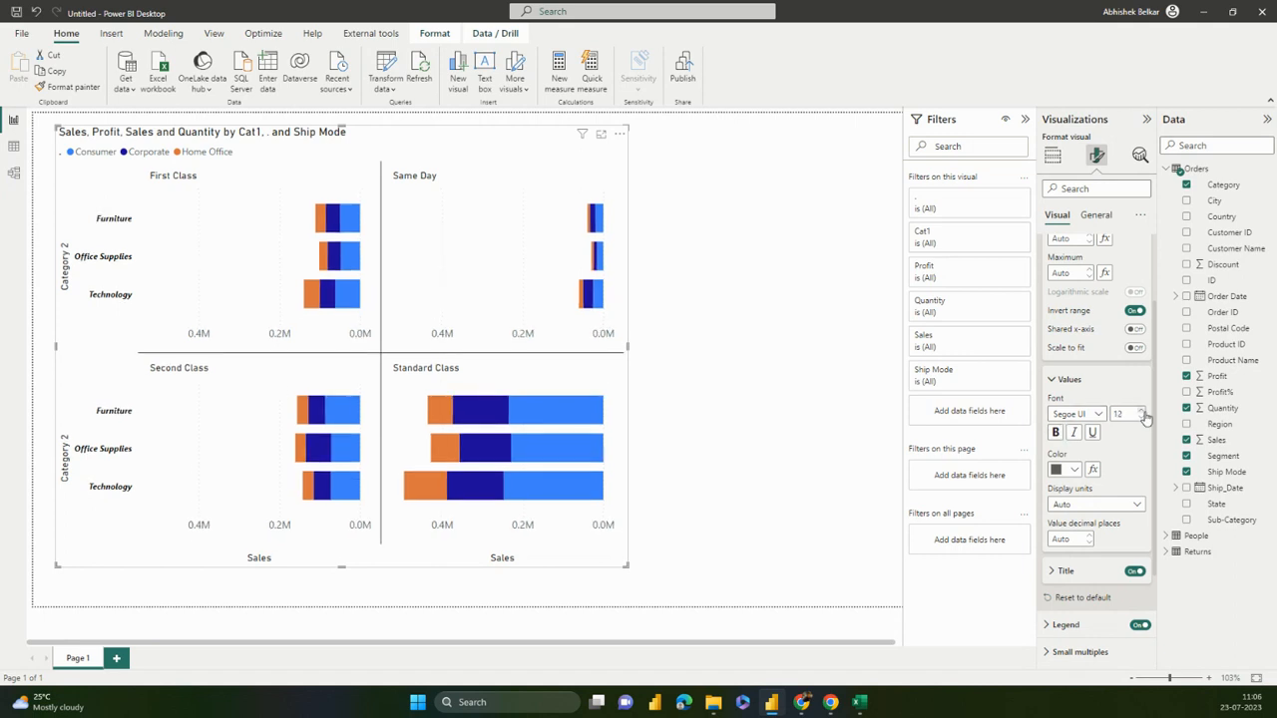
pyautogui.click(1142, 417)
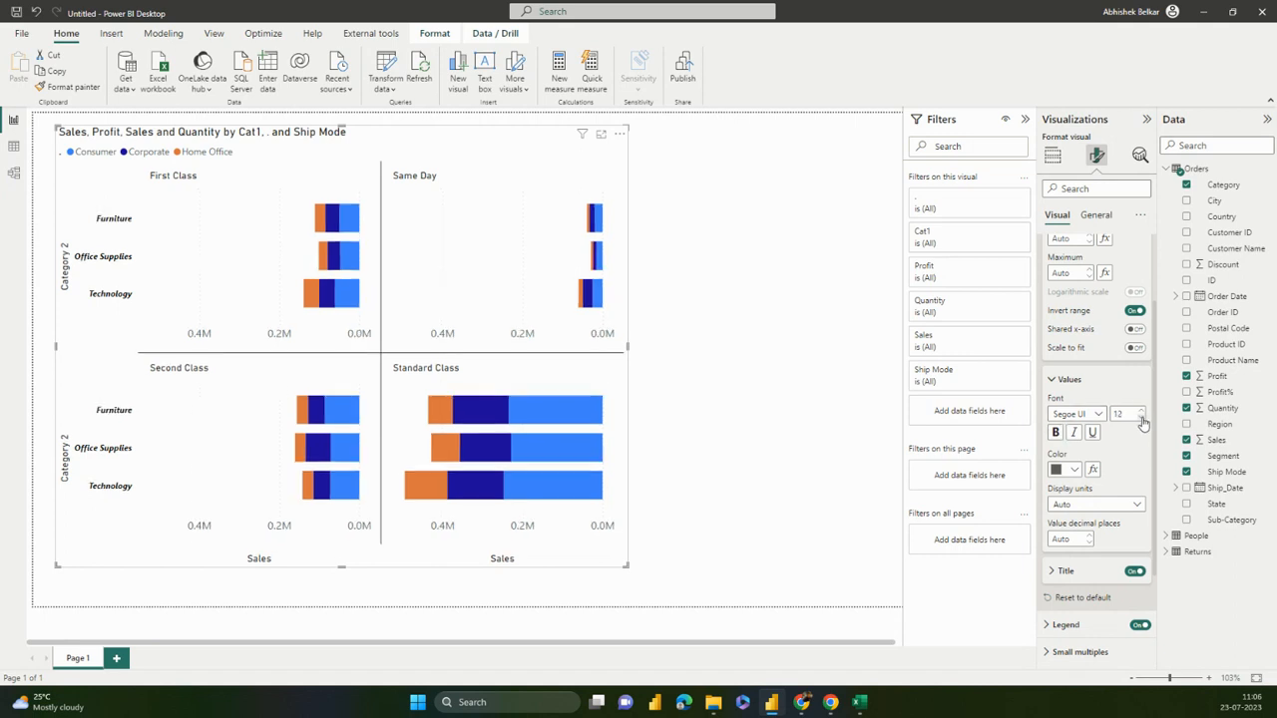
pyautogui.click(1072, 439)
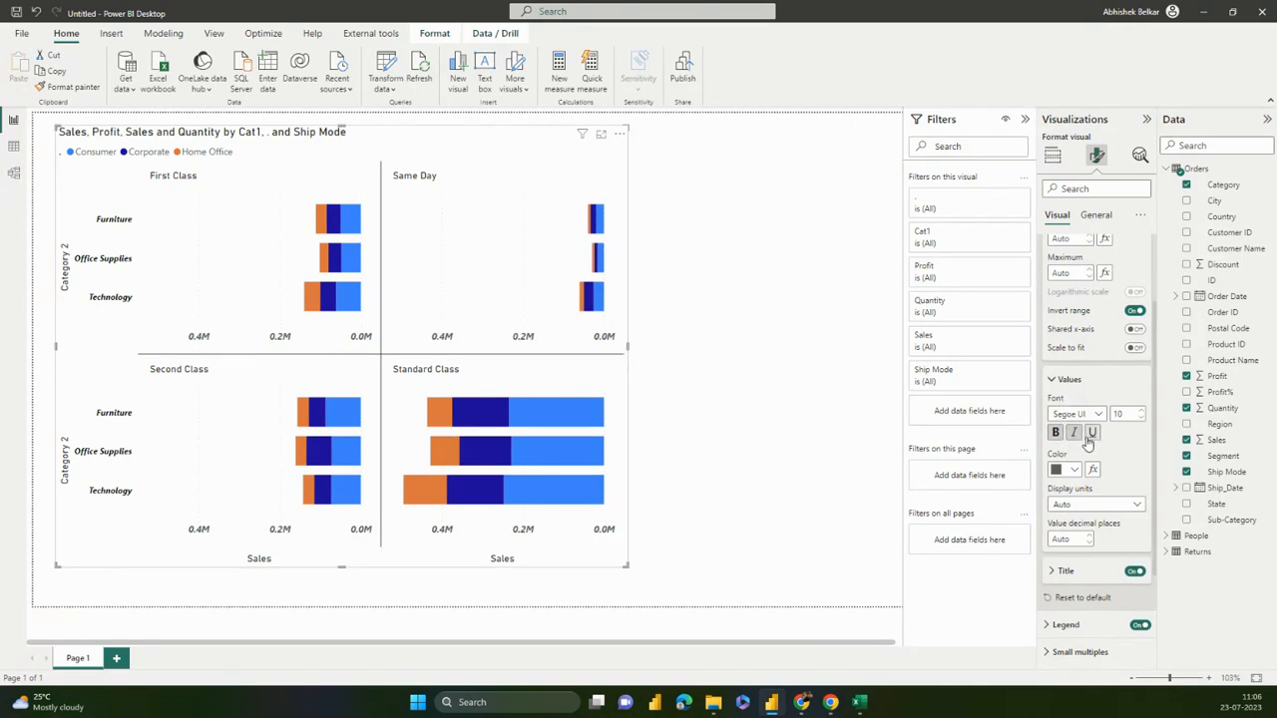
pyautogui.click(1074, 469)
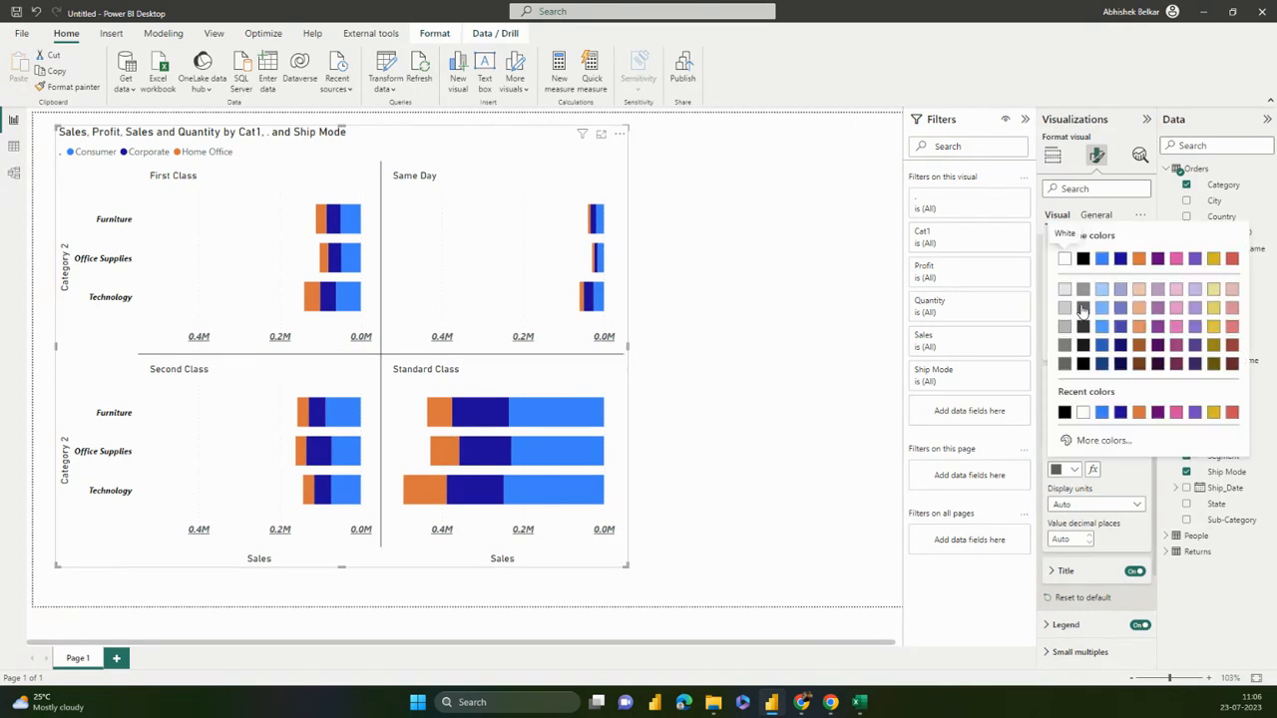
pyautogui.click(1128, 487)
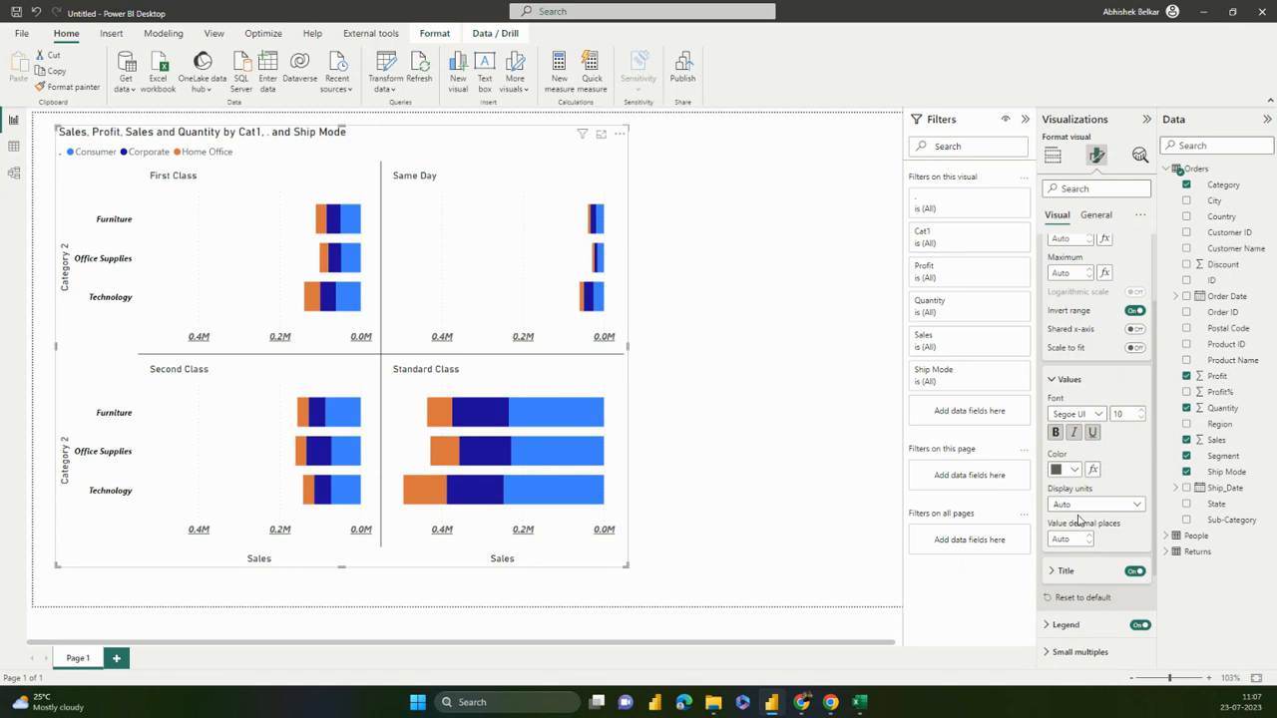
# Try Thousands, Billions and None as the X-axis display units, and return them to Auto
pyautogui.click(1082, 509)
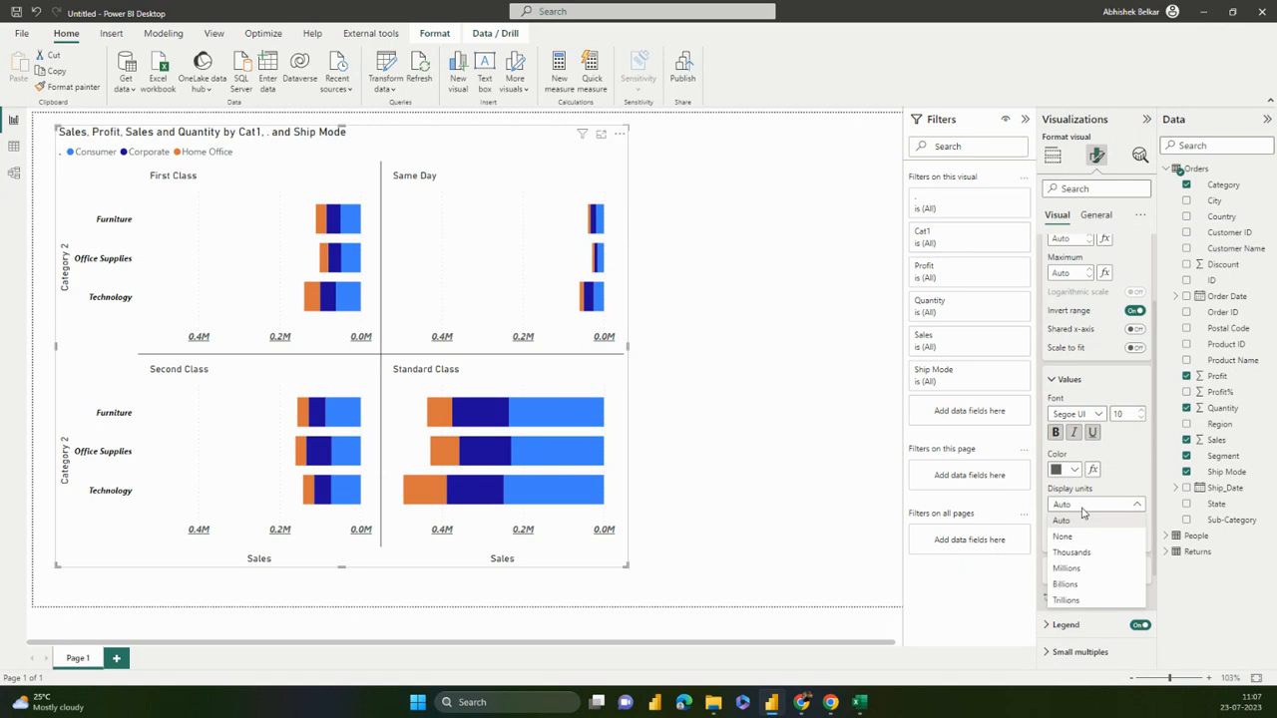
pyautogui.click(1099, 552)
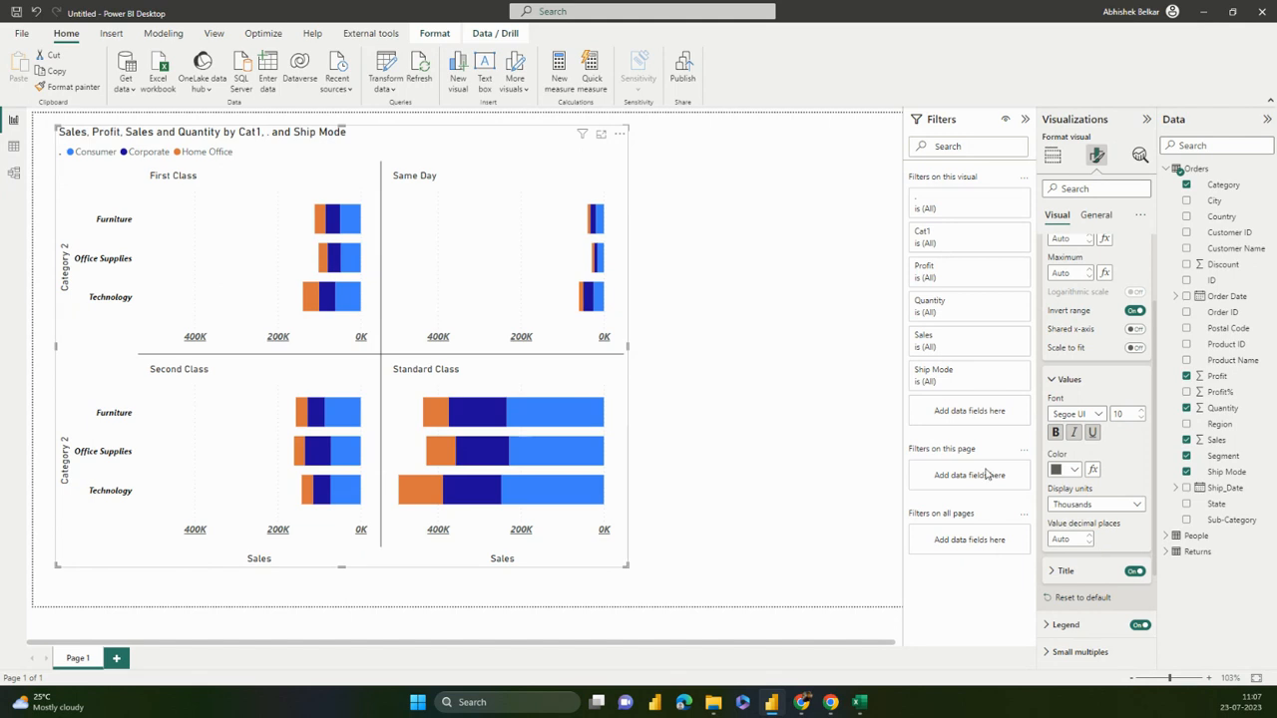
pyautogui.click(1075, 505)
pyautogui.click(1086, 584)
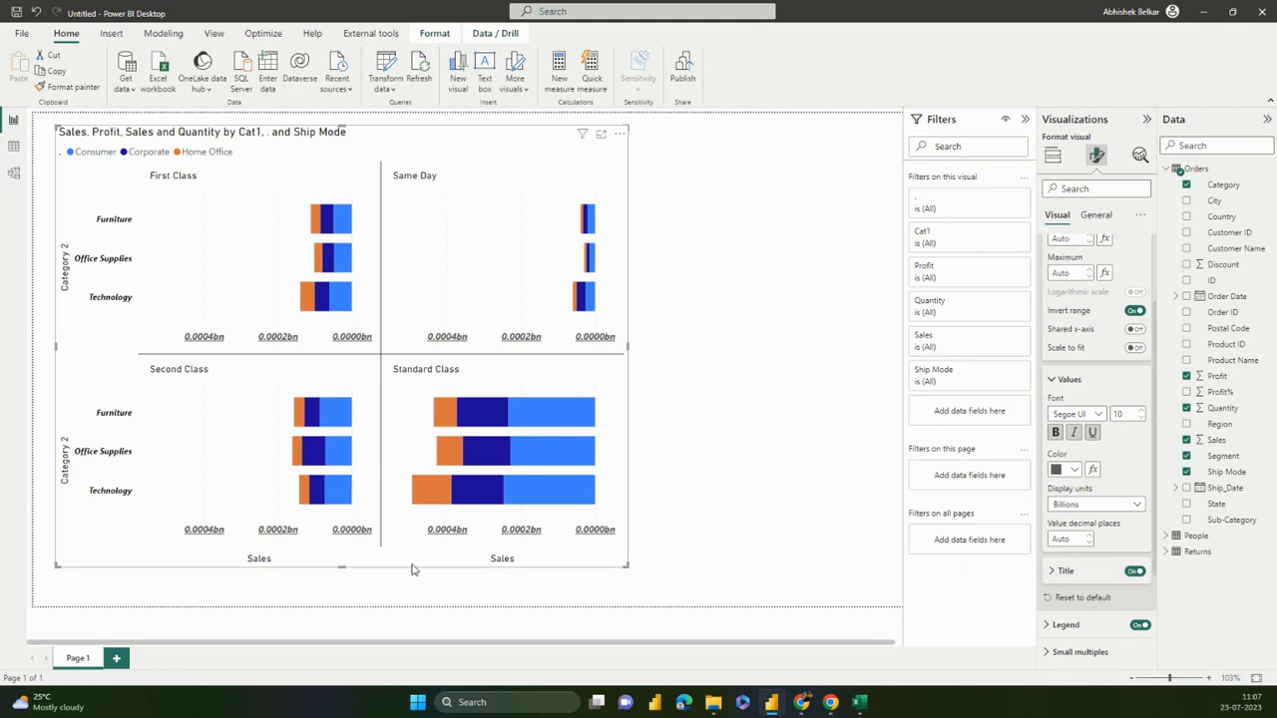
pyautogui.click(1078, 504)
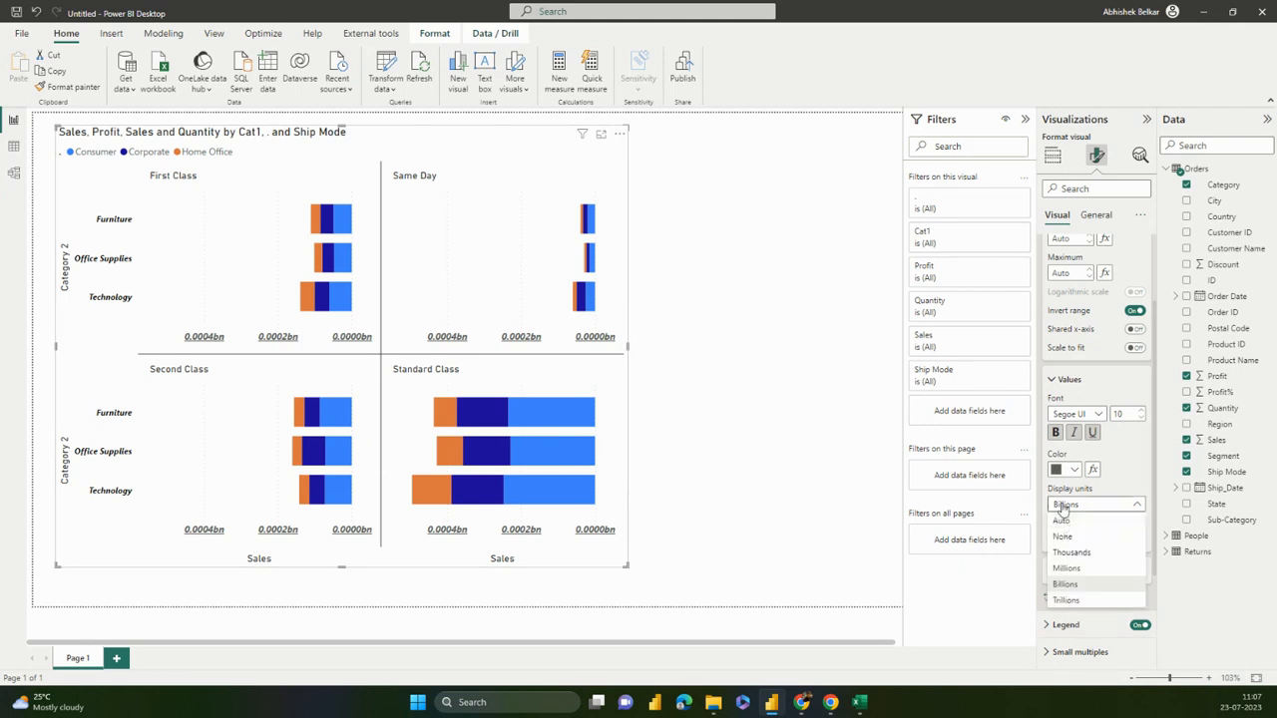
pyautogui.click(1063, 535)
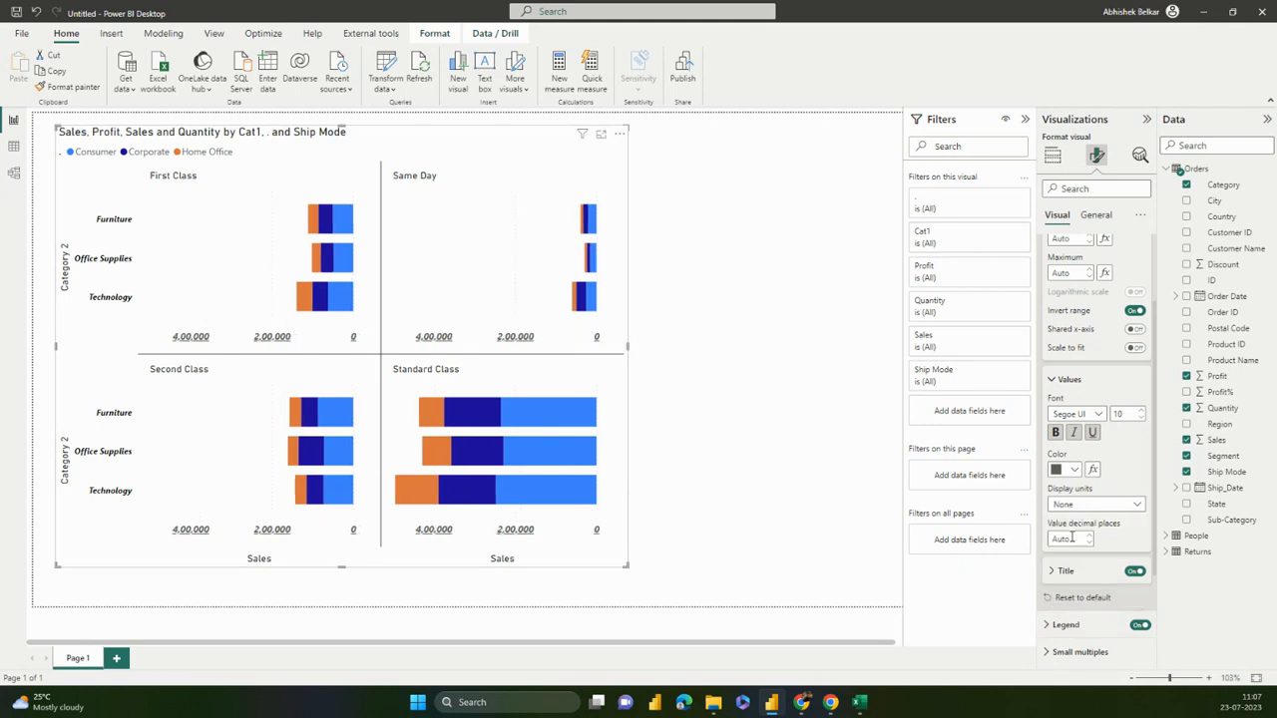
pyautogui.click(1087, 505)
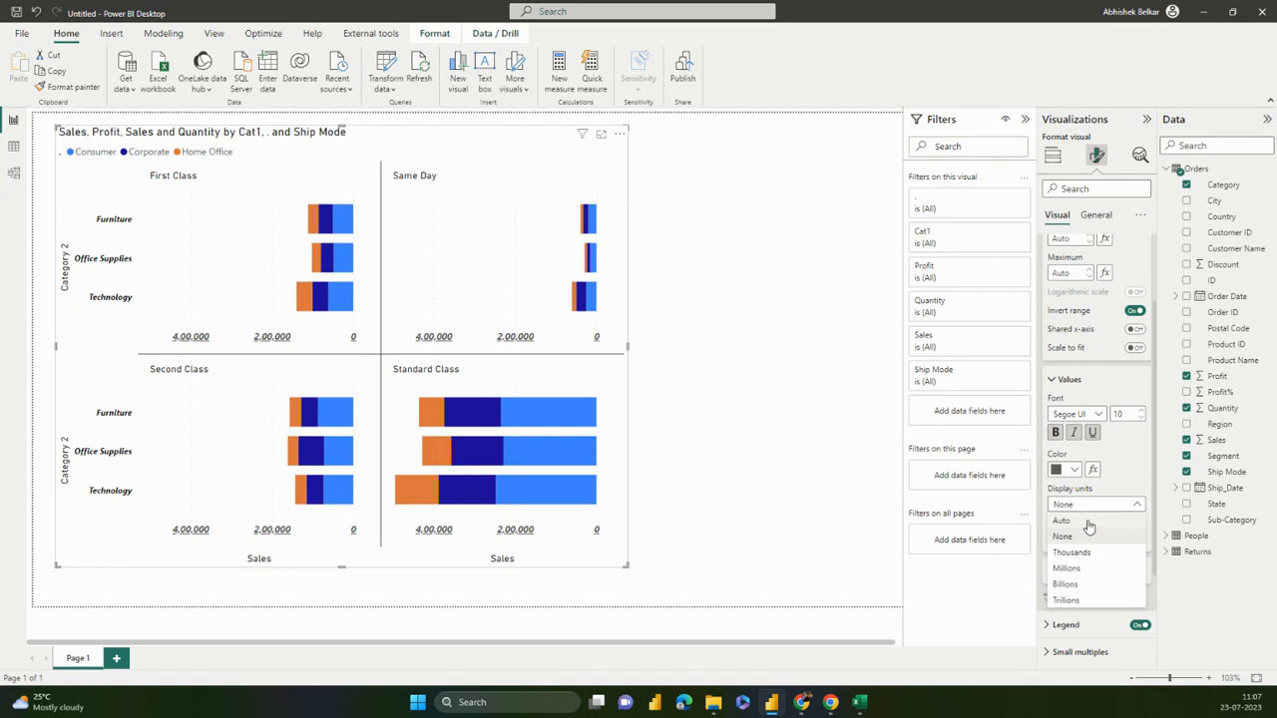
pyautogui.click(1087, 518)
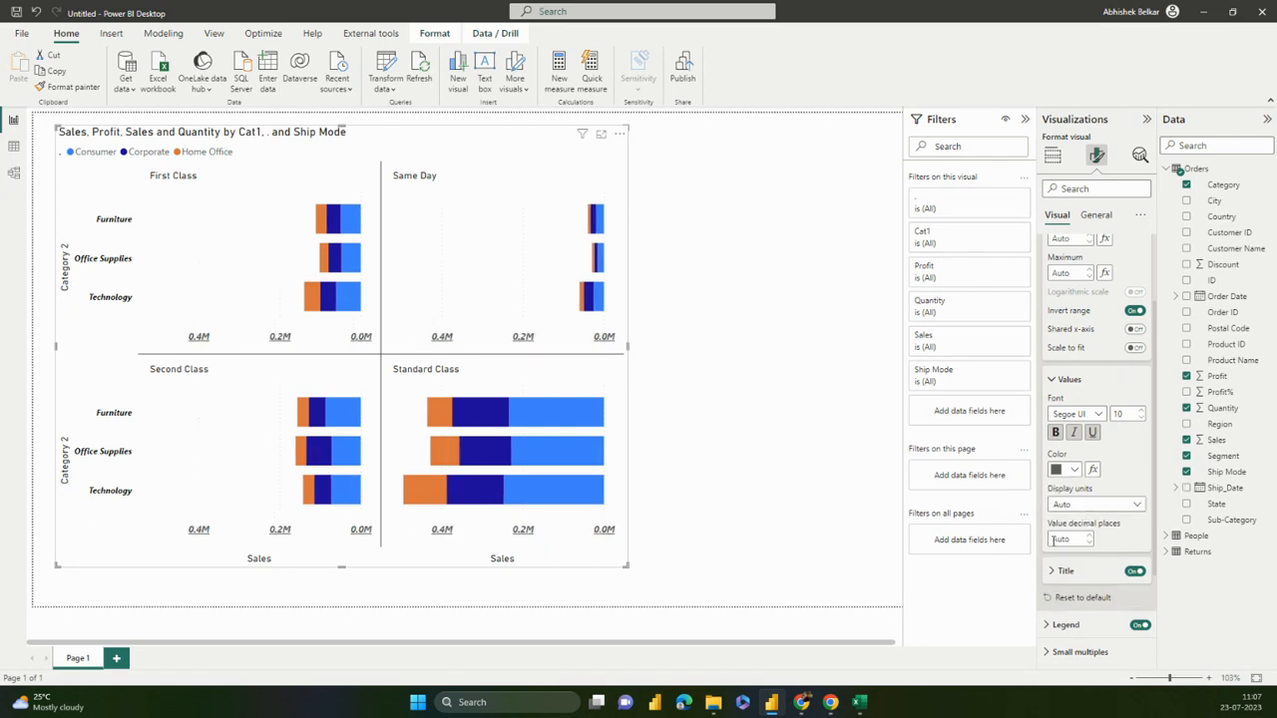
# Set the X-axis value decimal places to 2 and deselect the chart
pyautogui.click(1054, 540)
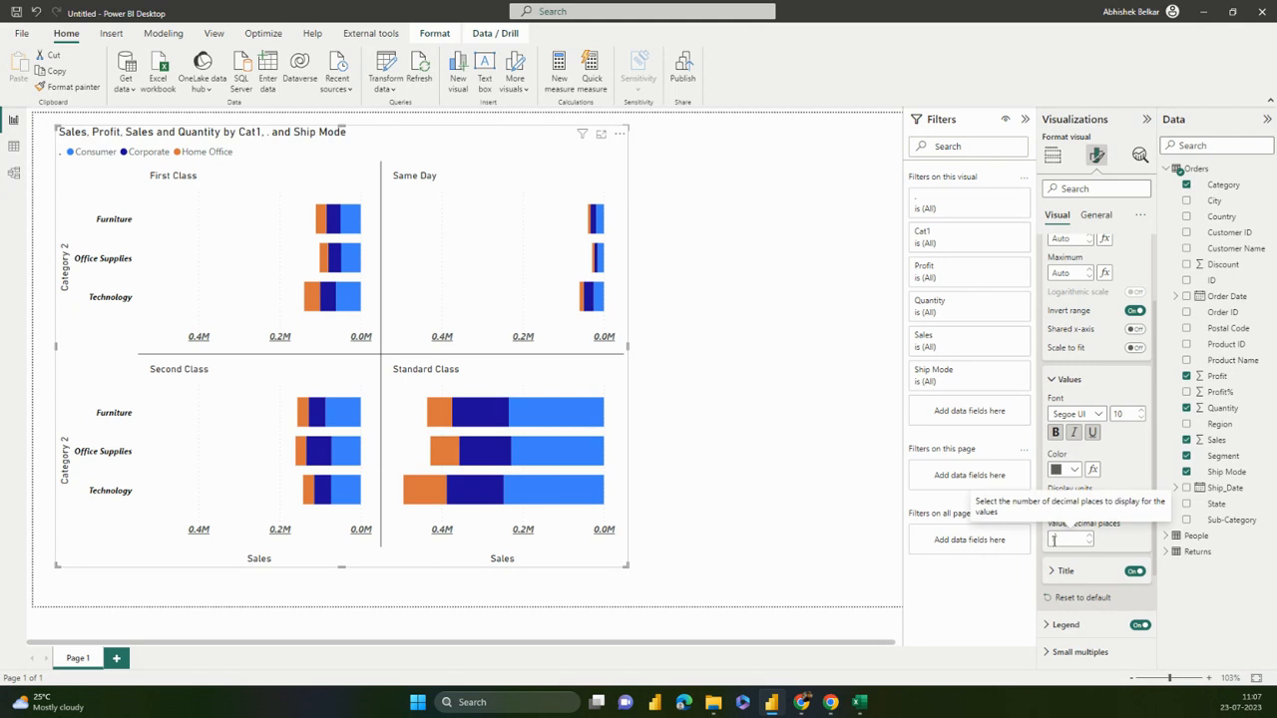
pyautogui.write('2')
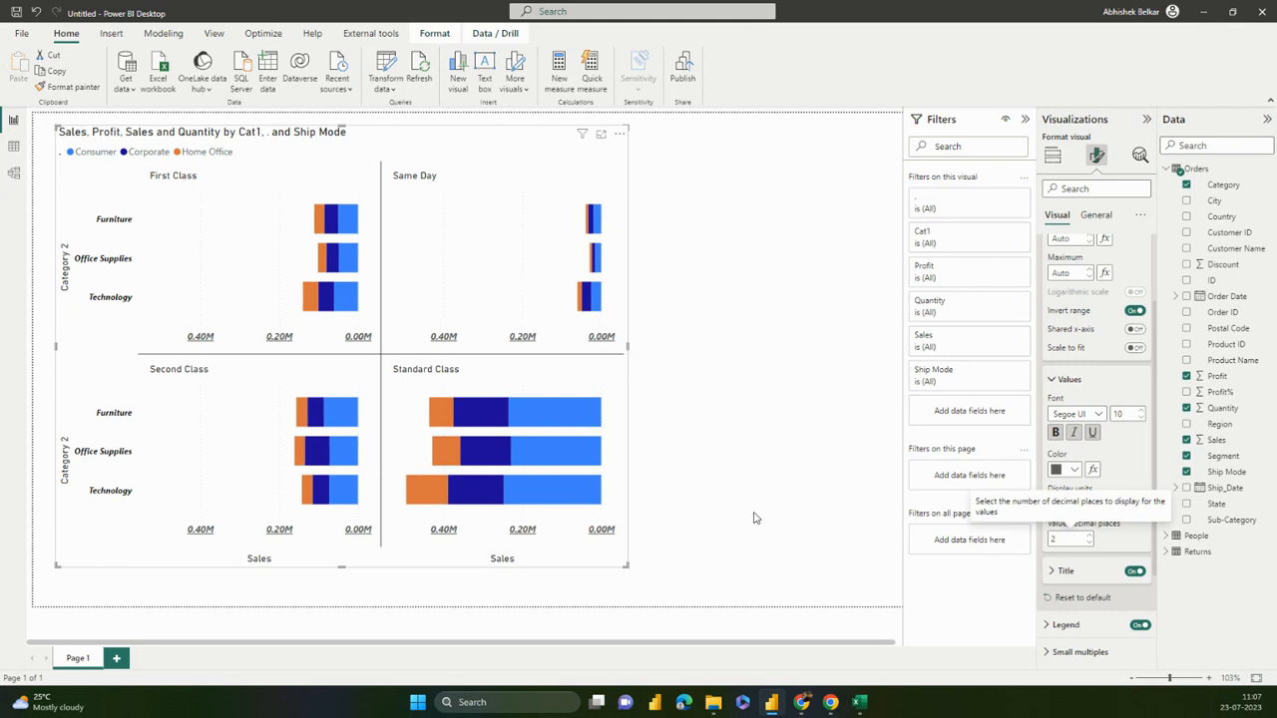
pyautogui.click(829, 483)
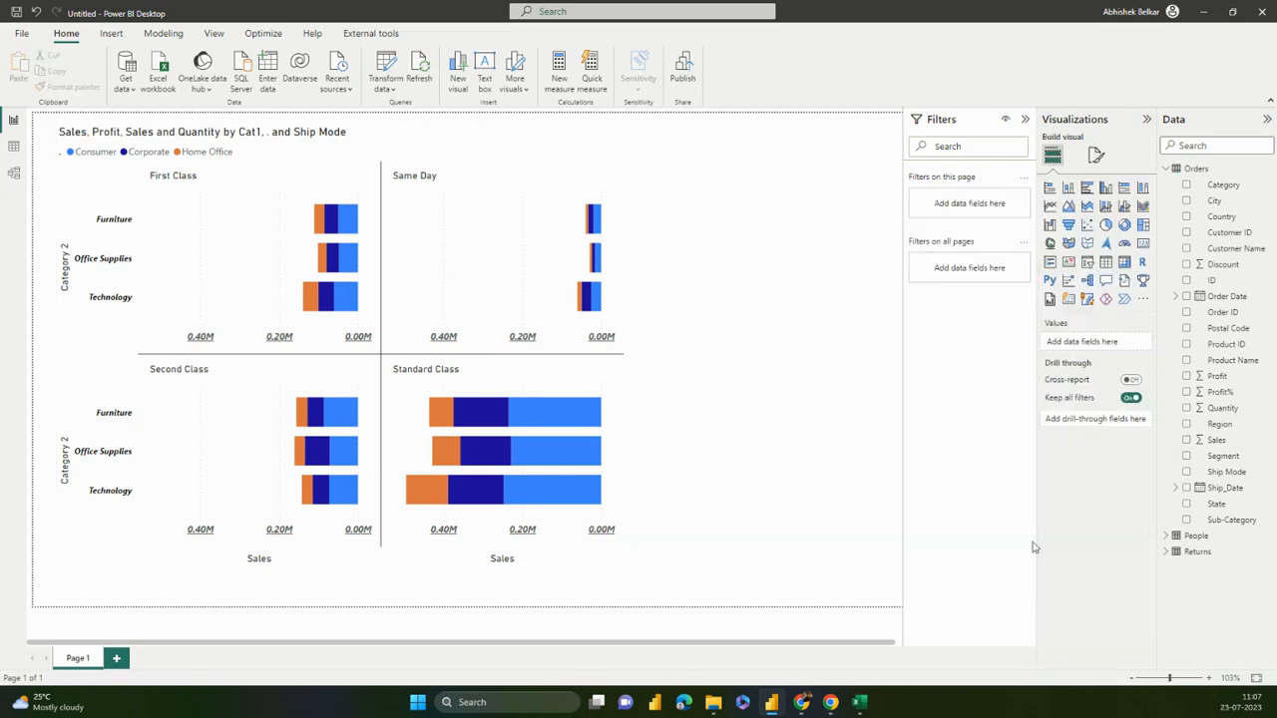
# Set the stacked bar chart's X-axis title text to "Sales Values"
pyautogui.click(466, 298)
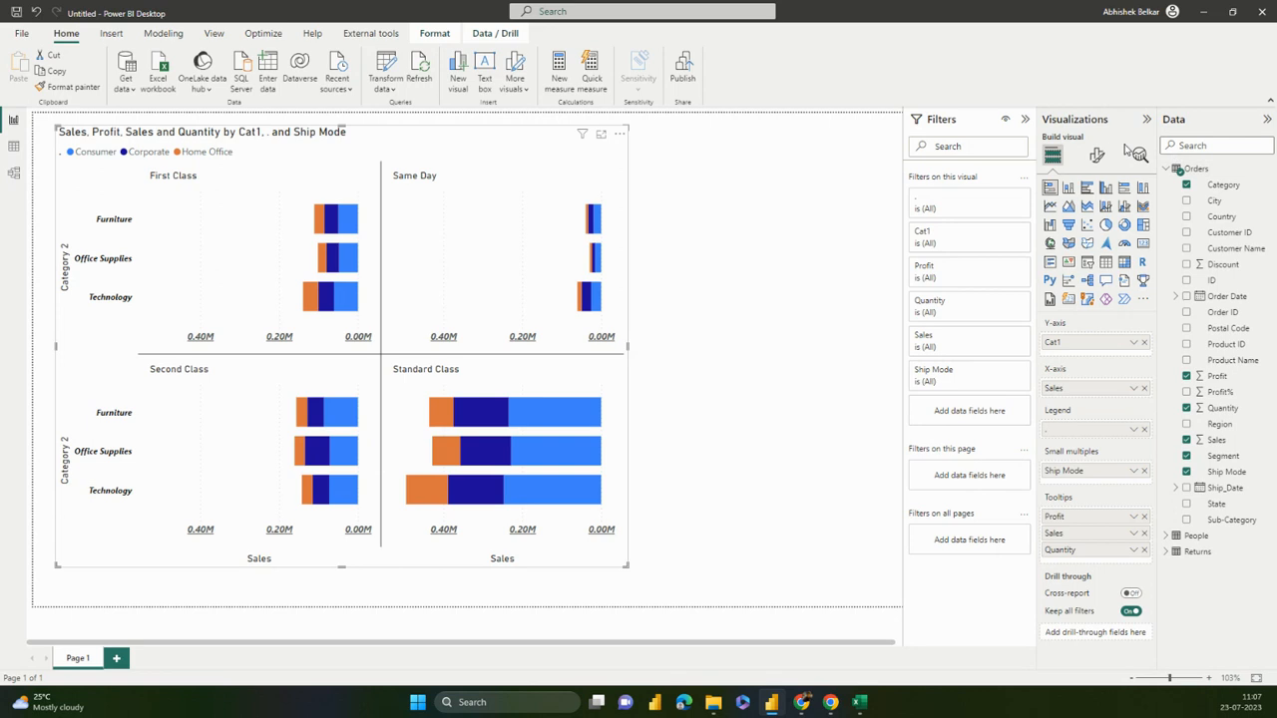
pyautogui.click(1099, 155)
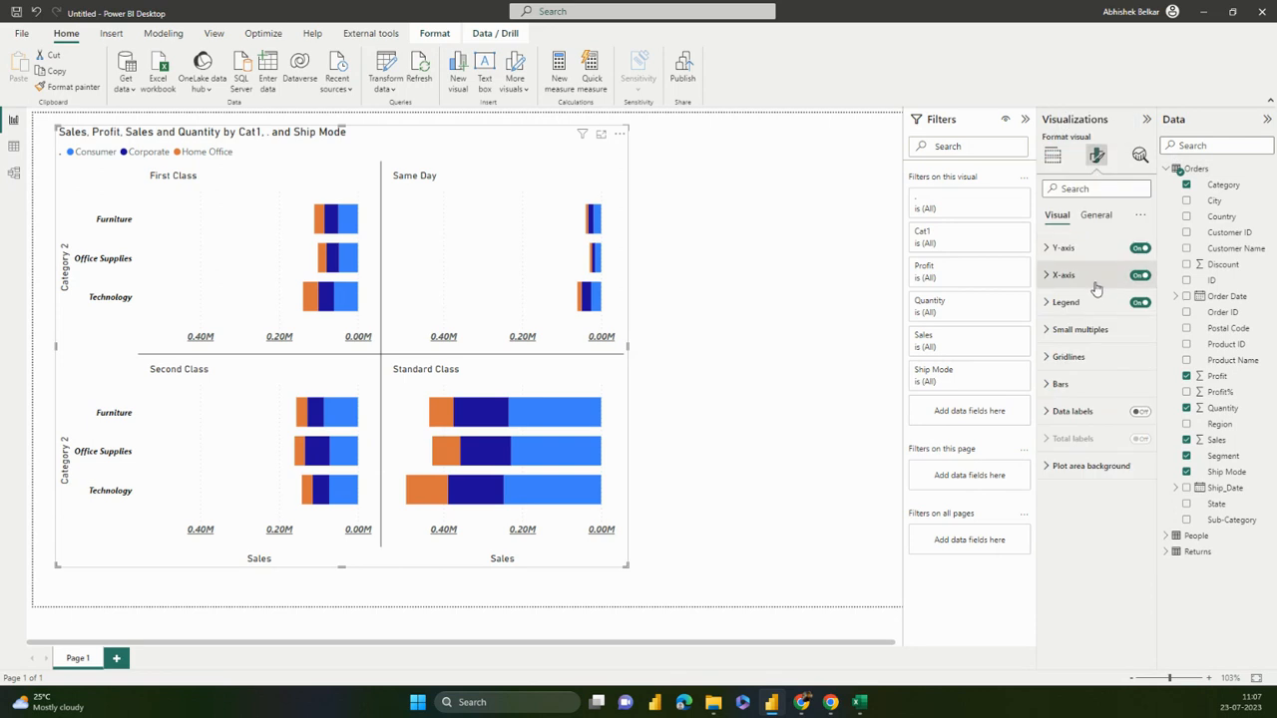
pyautogui.click(1096, 285)
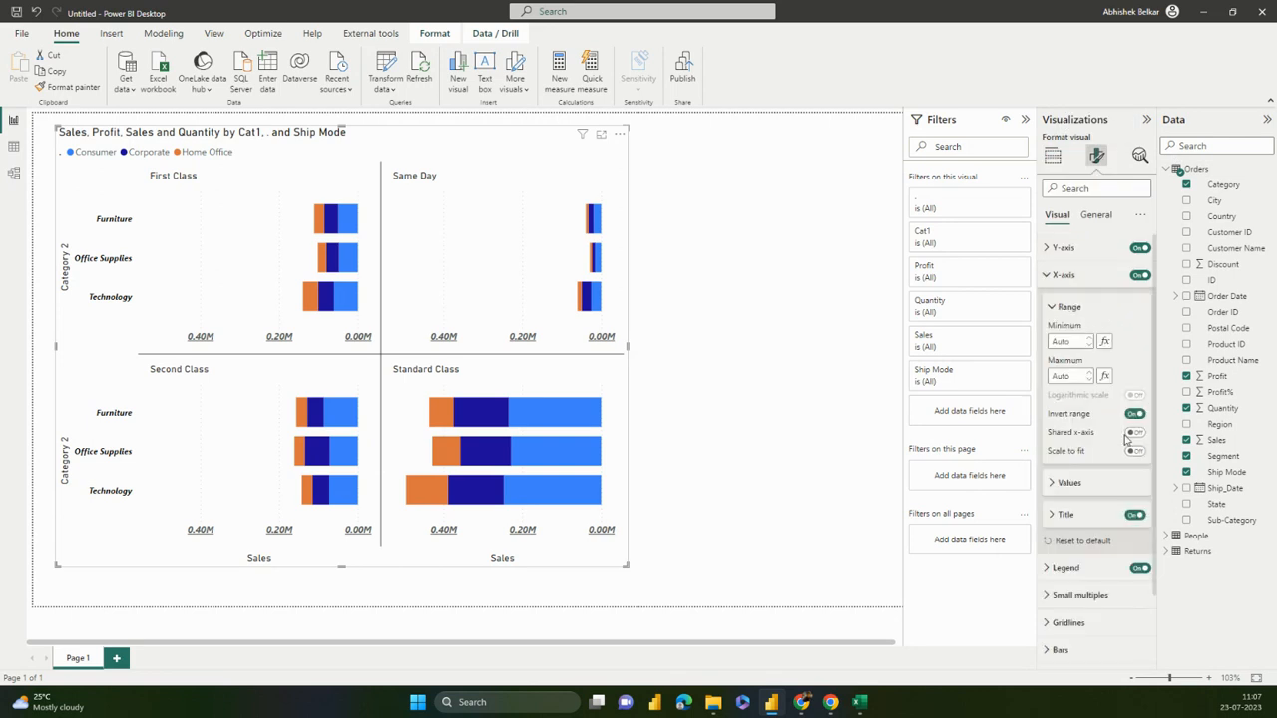
pyautogui.click(1097, 515)
pyautogui.moveTo(1149, 488); pyautogui.dragTo(1155, 542)
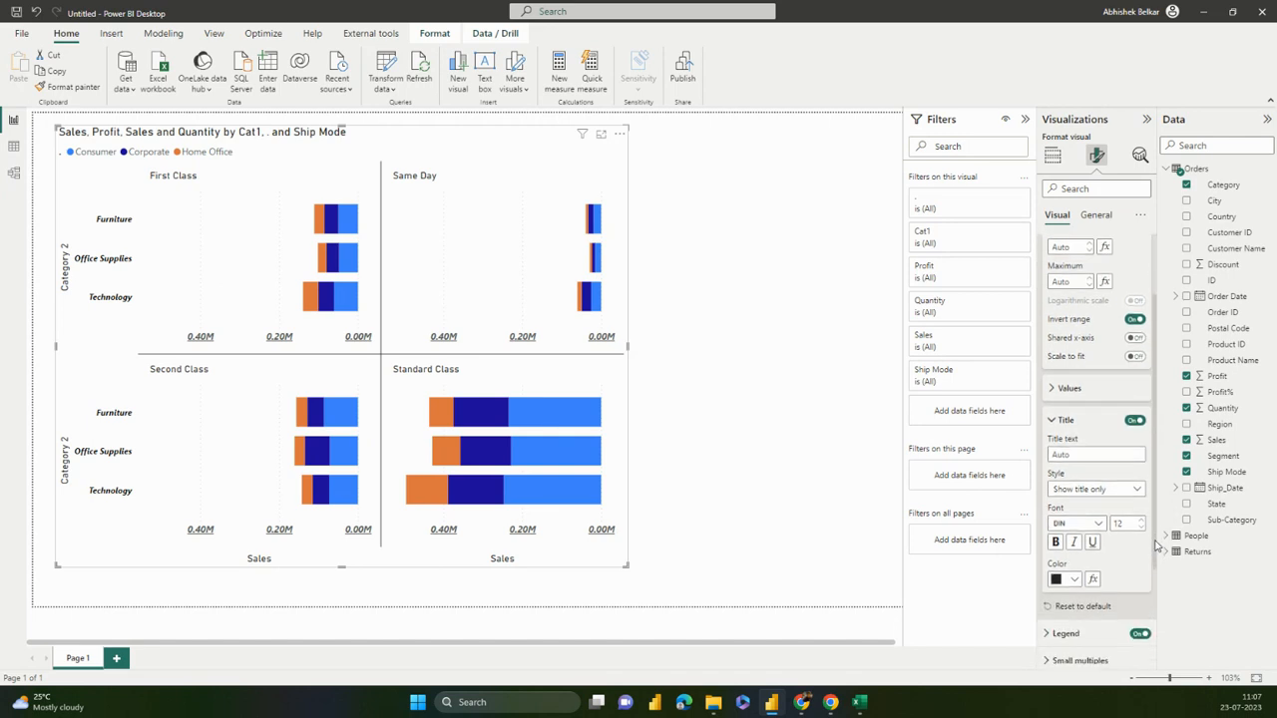
pyautogui.click(1081, 488)
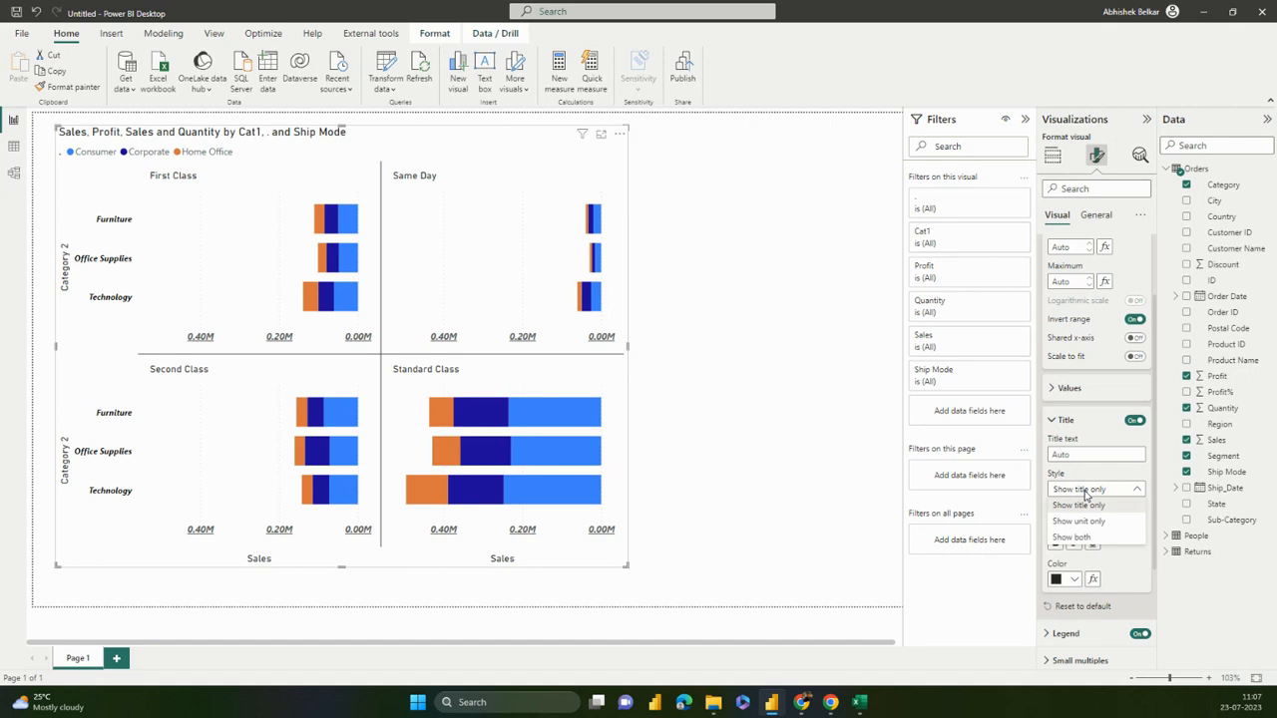
pyautogui.click(1093, 451)
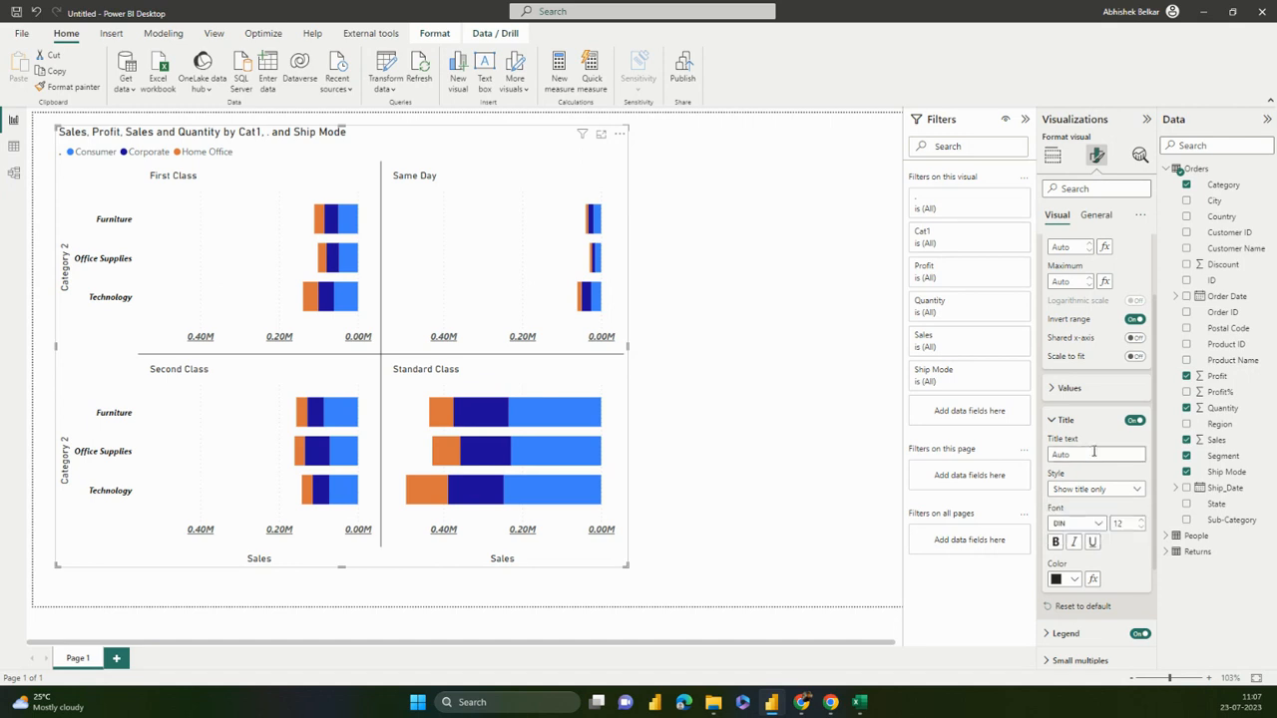
pyautogui.click(1082, 453)
pyautogui.write('Sales Values')
# Try the Show unit only style for the X-axis title, and set it to Show both
pyautogui.click(1117, 495)
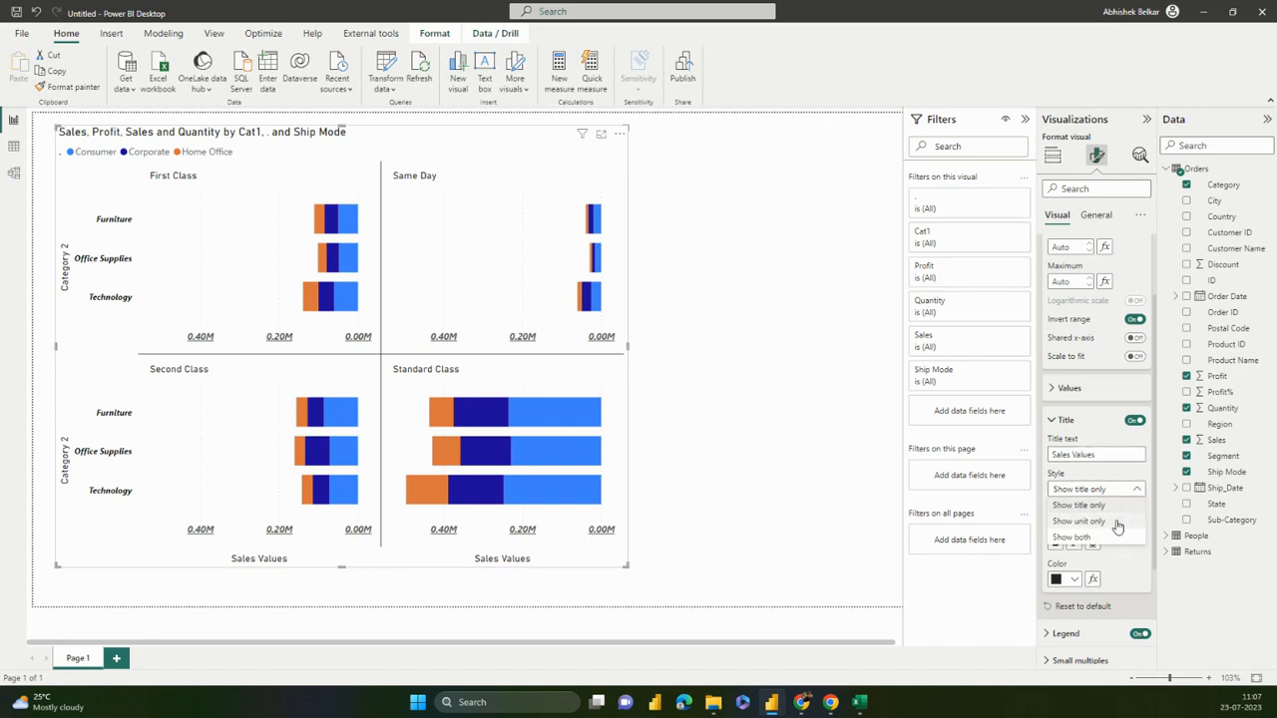
pyautogui.click(1118, 523)
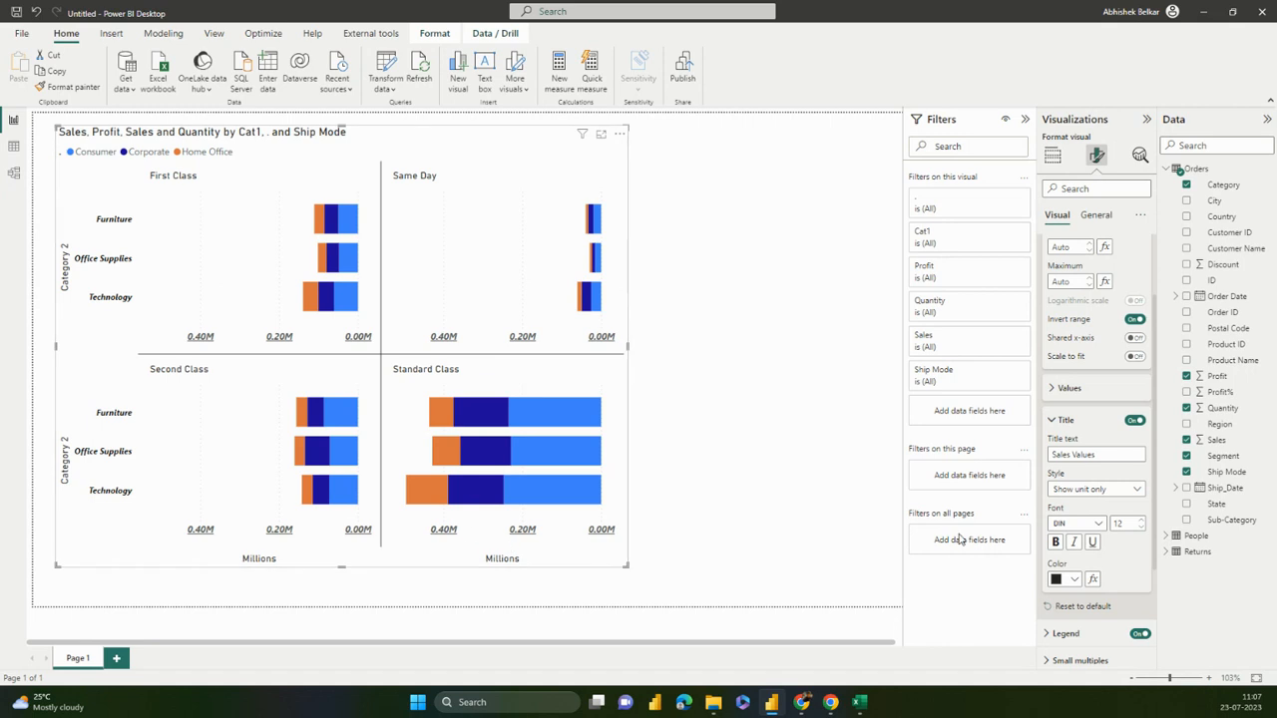
pyautogui.click(1105, 490)
pyautogui.click(1105, 539)
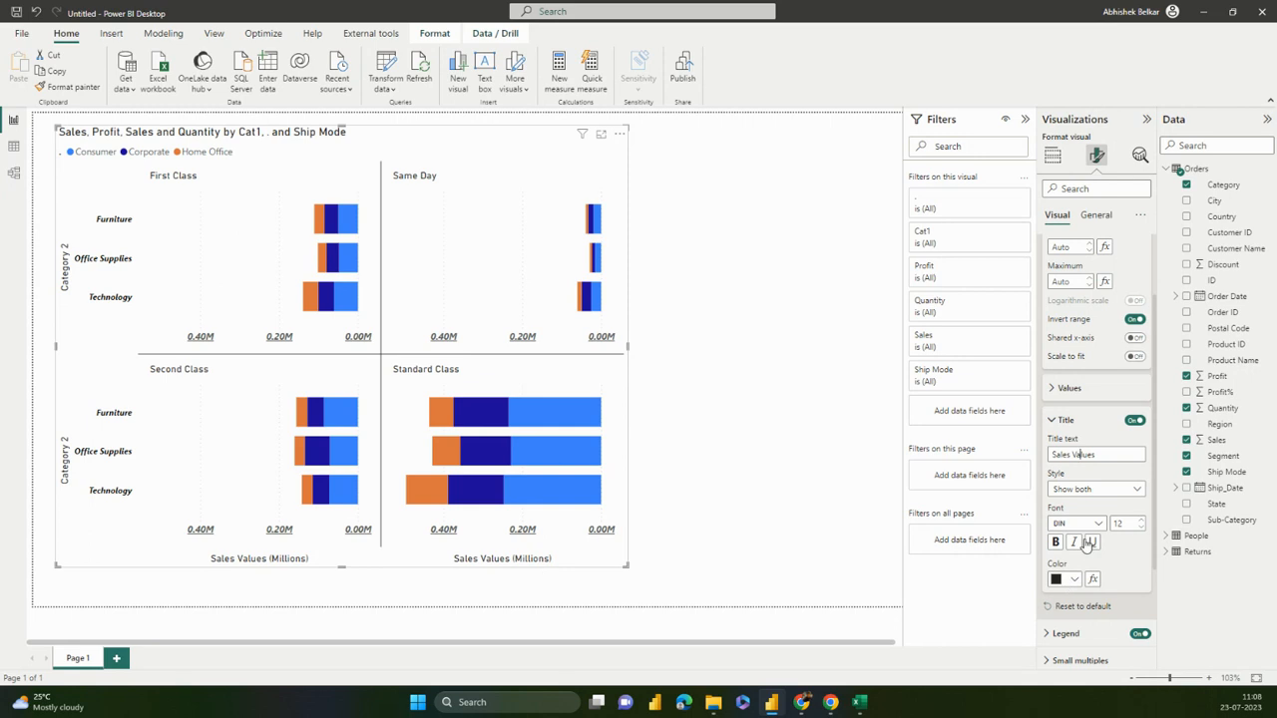
pyautogui.click(1091, 396)
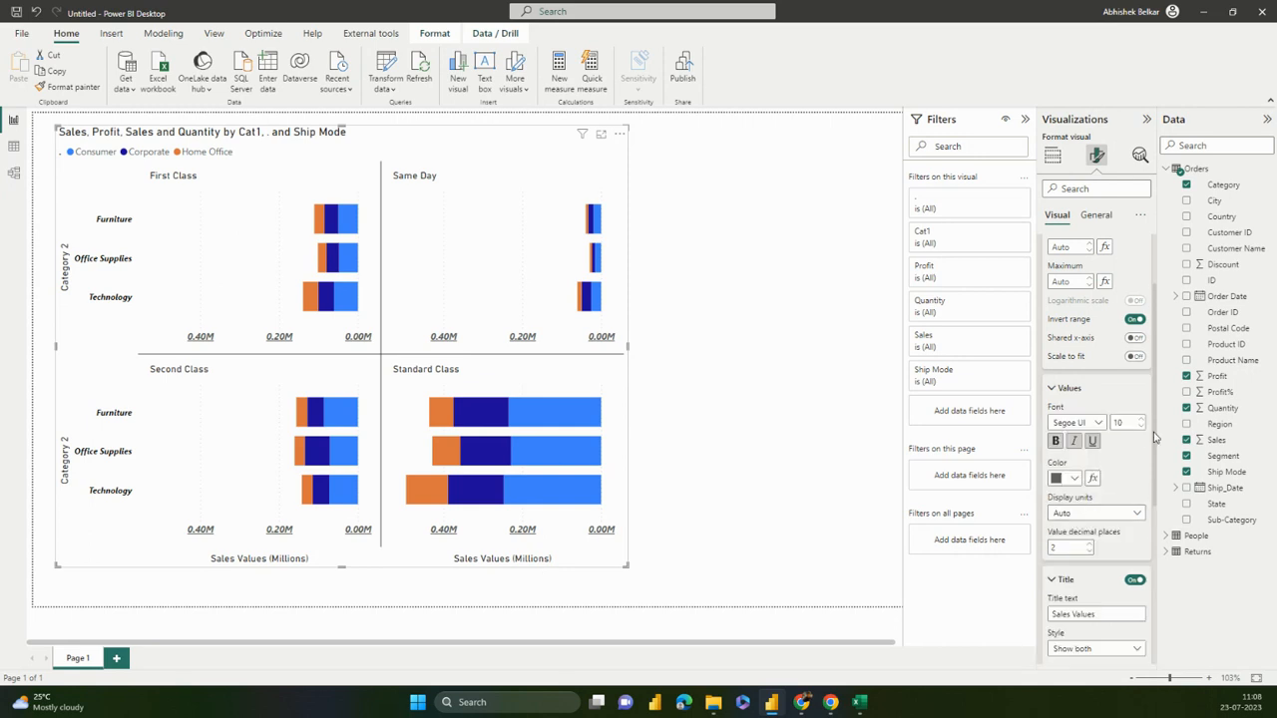
pyautogui.scroll(-7, 1155, 436)
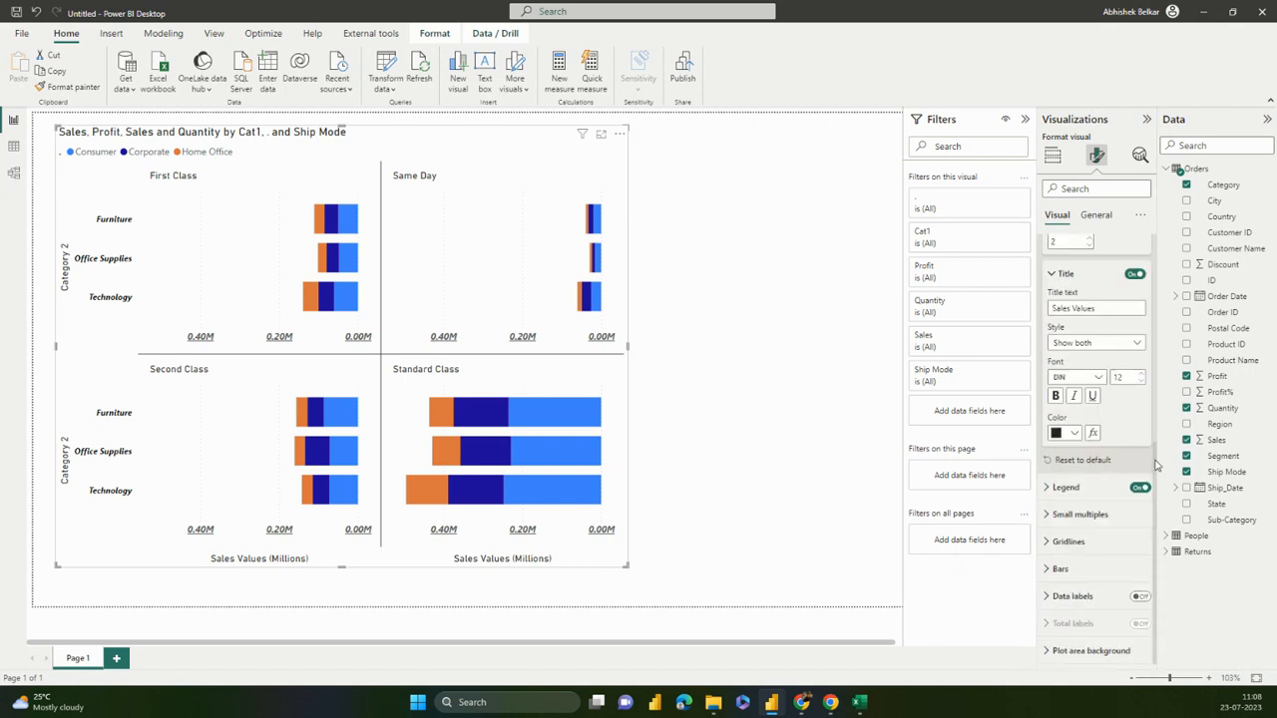
pyautogui.scroll(9, 1154, 464)
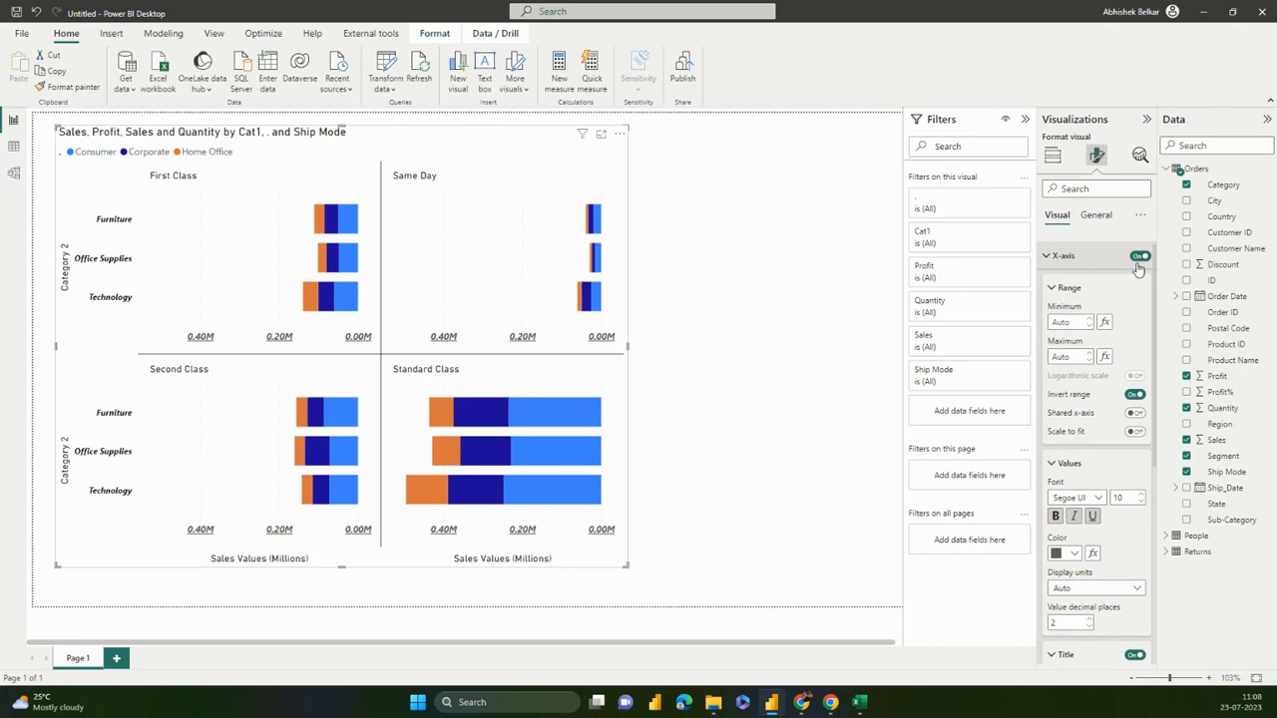
pyautogui.click(1076, 262)
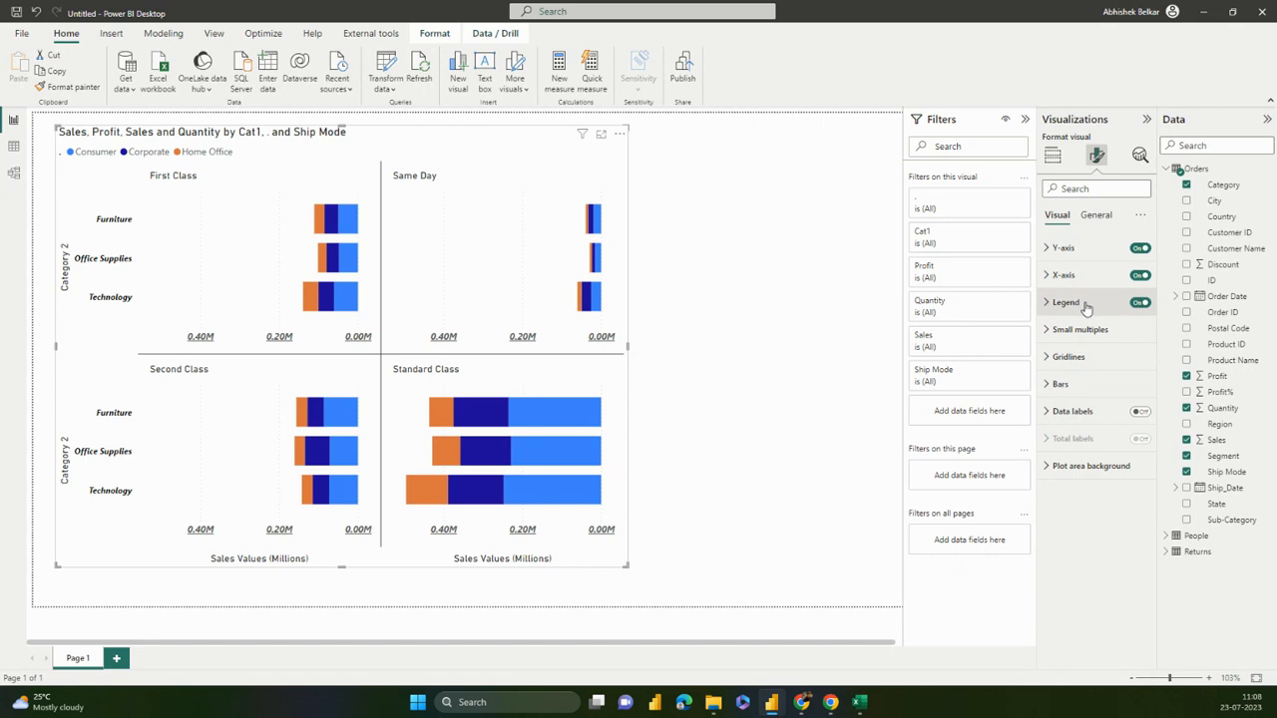
# Try the Top center, Top right and Top left stacked legend positions, and set the legend to Center right
pyautogui.click(1065, 302)
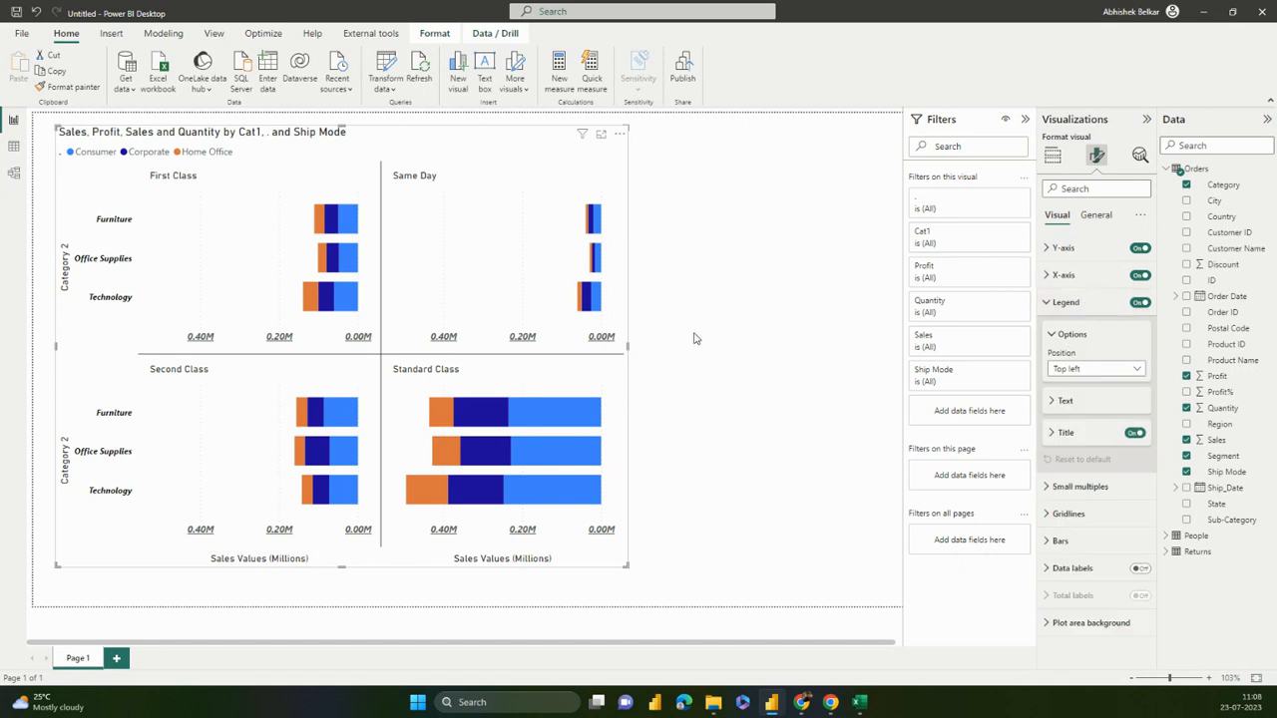
pyautogui.click(1088, 373)
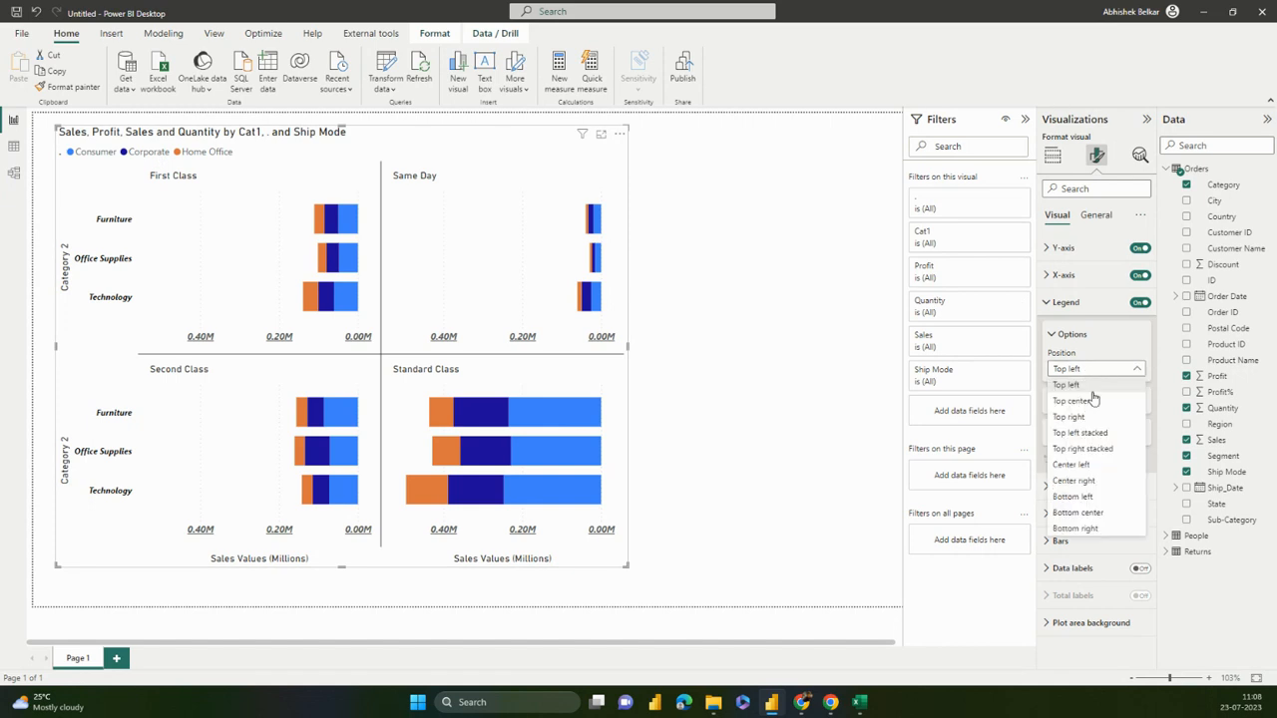
pyautogui.click(1092, 400)
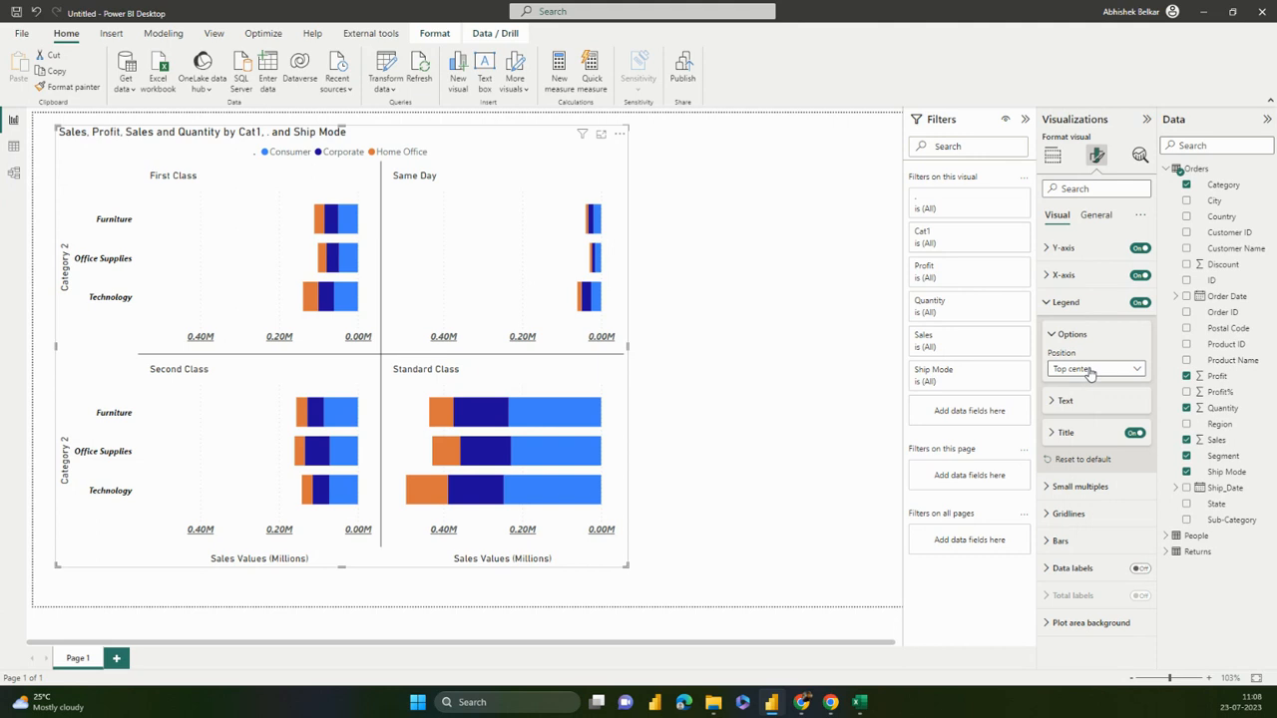
pyautogui.click(1091, 374)
pyautogui.click(1091, 419)
pyautogui.click(1092, 369)
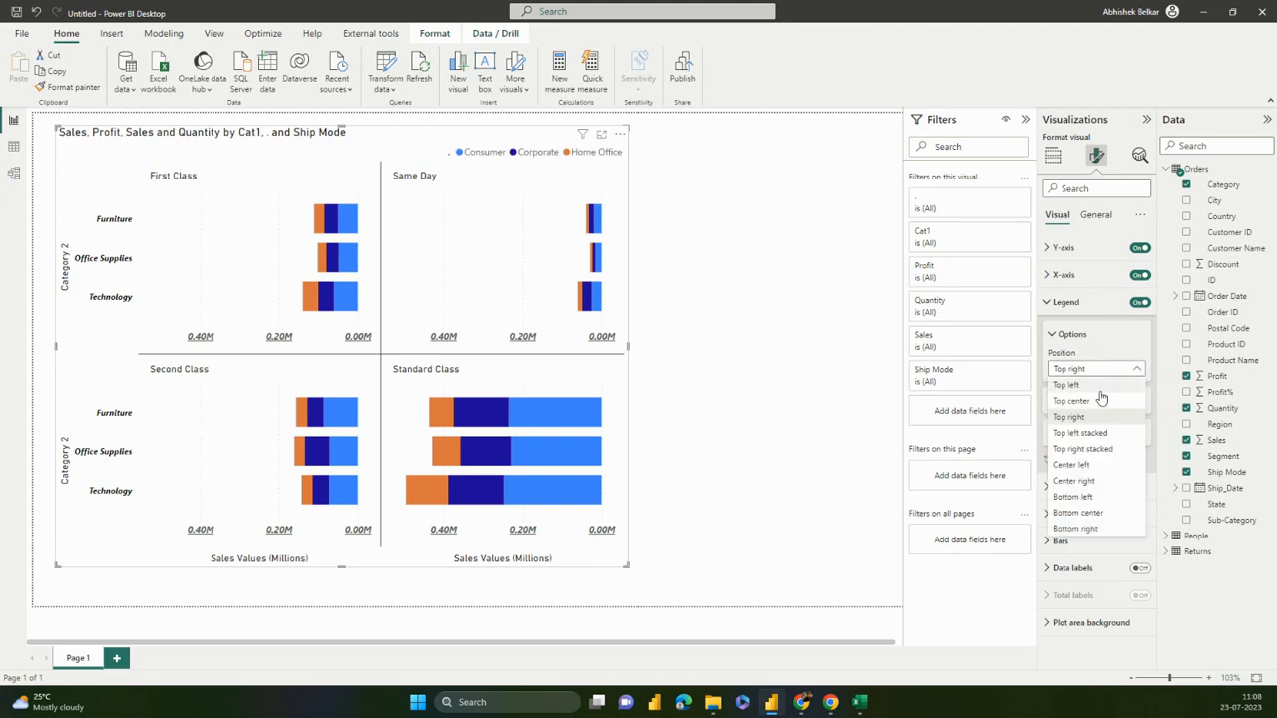
pyautogui.click(1108, 442)
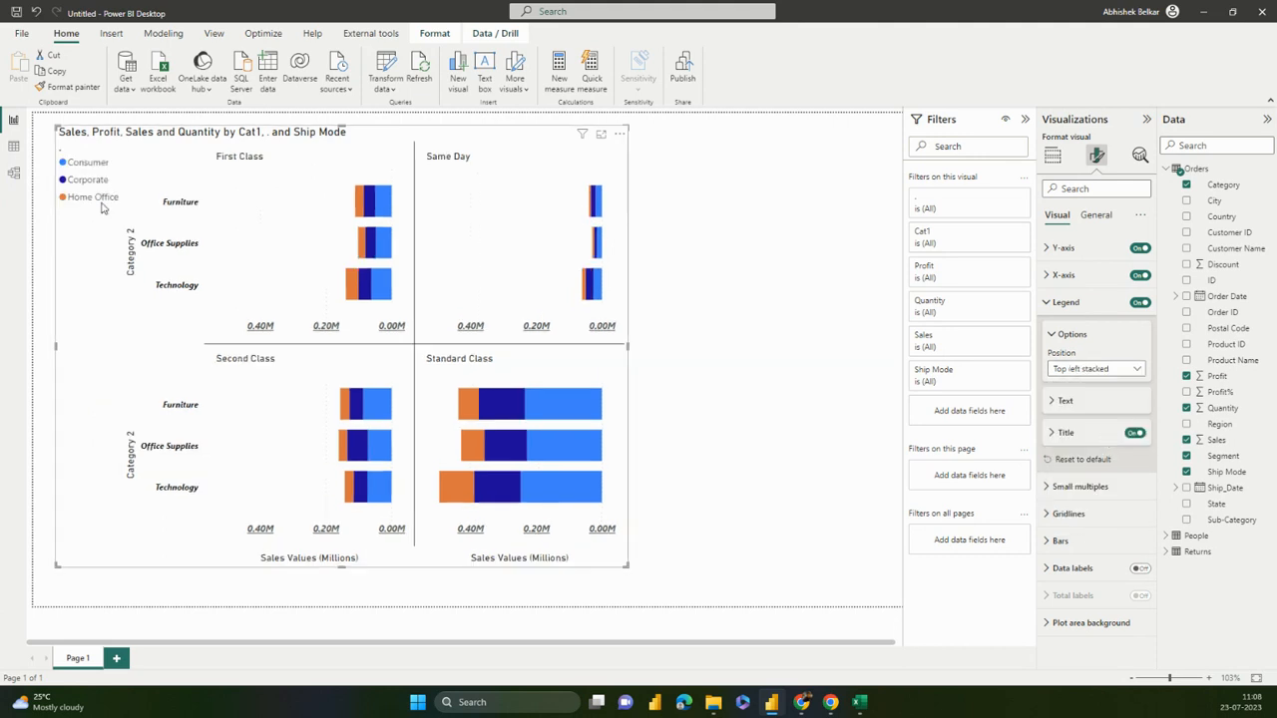
pyautogui.click(1100, 368)
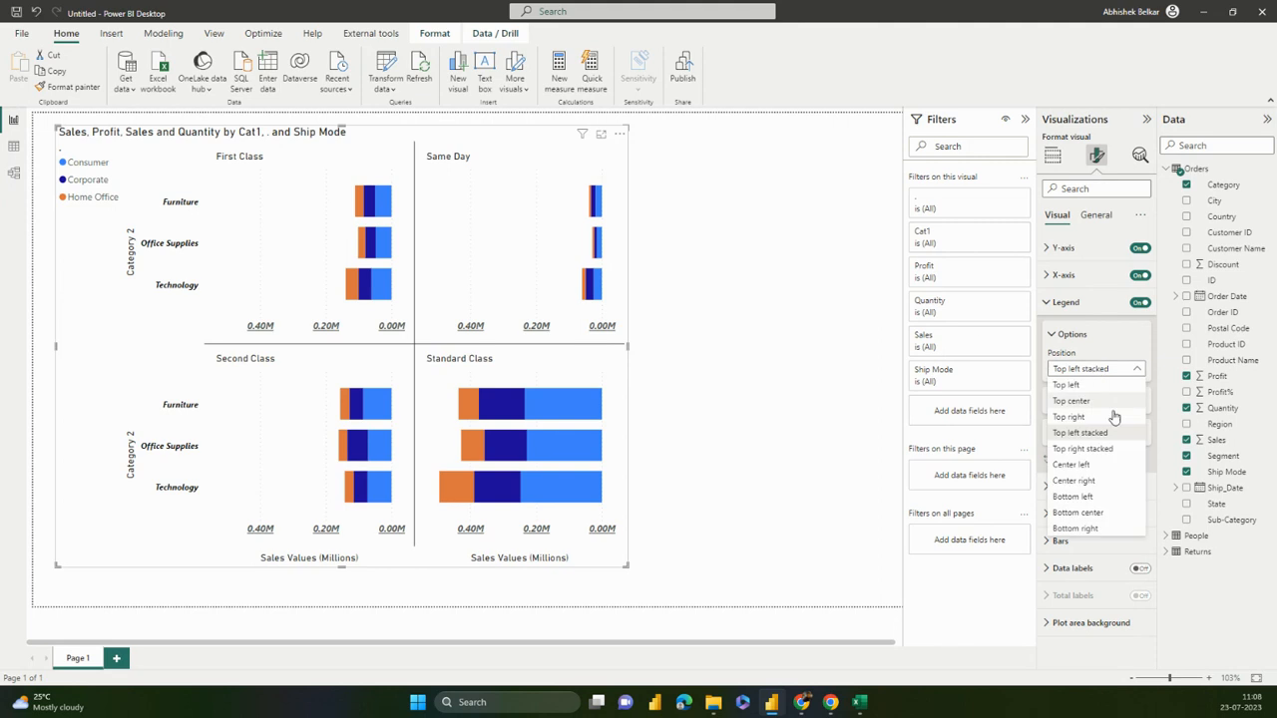
pyautogui.click(1112, 483)
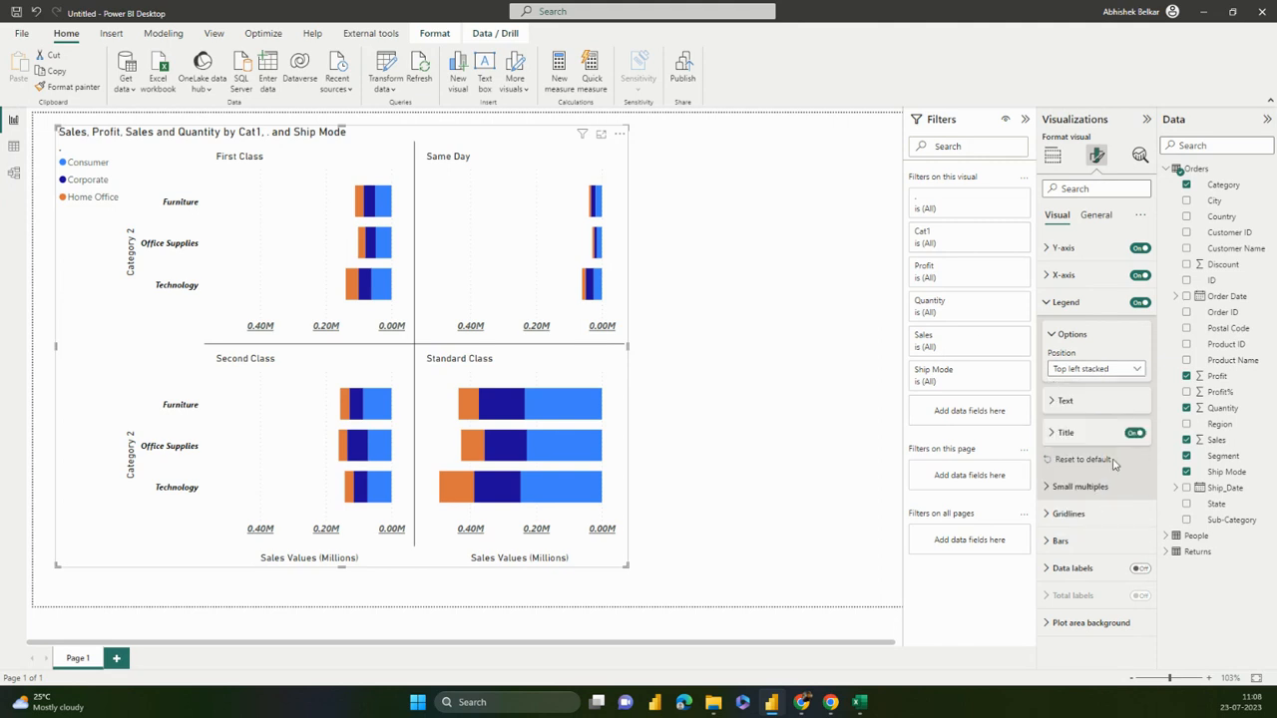
pyautogui.click(1107, 371)
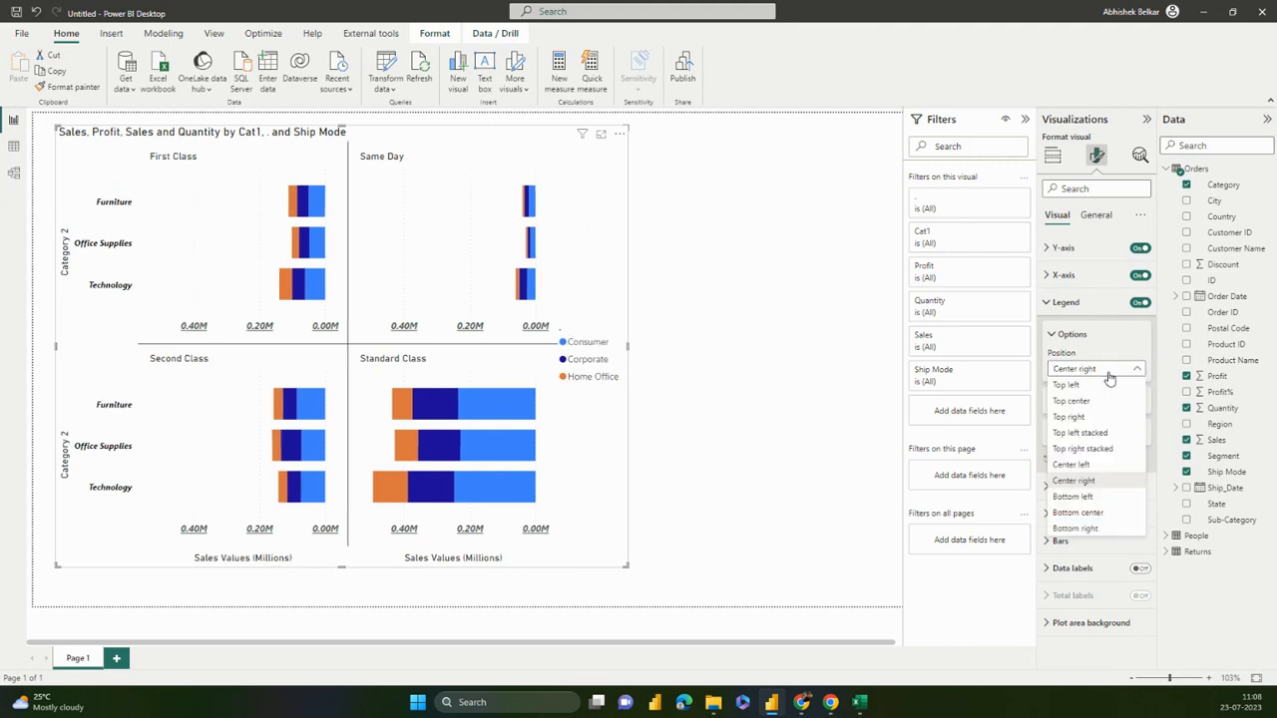
pyautogui.click(1108, 373)
# Set the legend text's font size to 15
pyautogui.click(1103, 412)
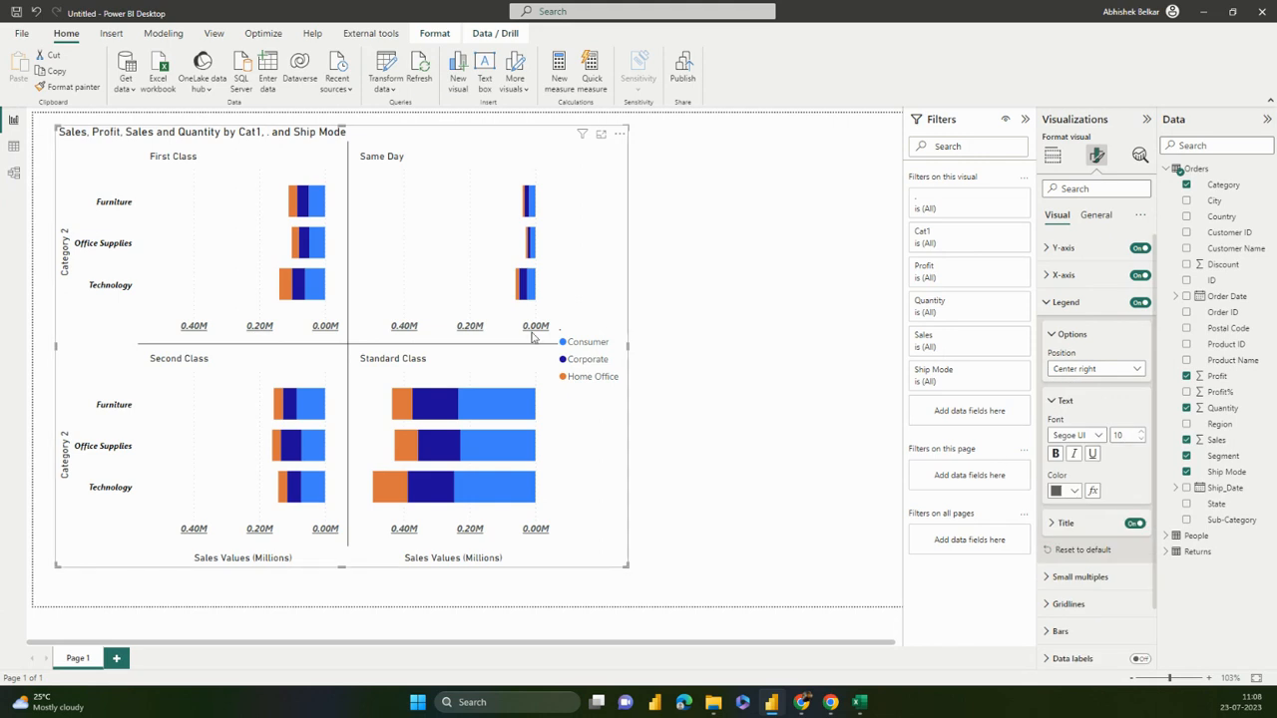
pyautogui.click(1143, 433)
pyautogui.click(1143, 433)
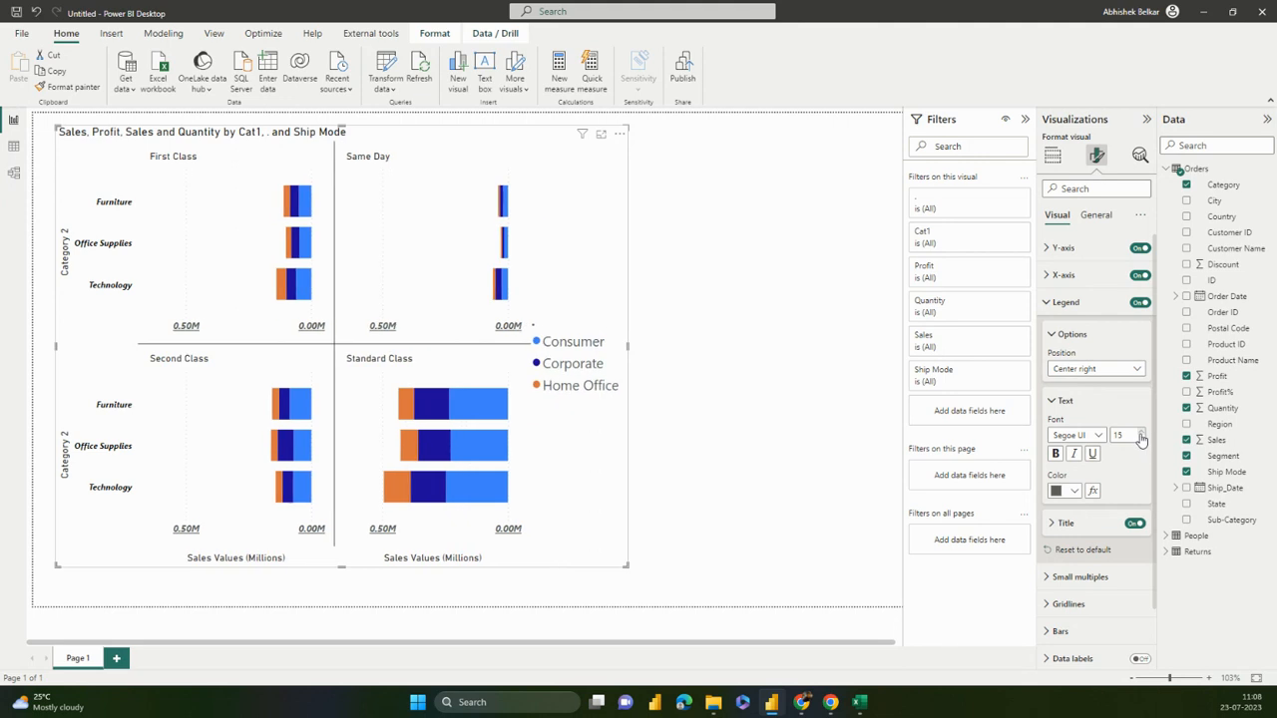
# Clear the legend's title text, and switch the legend title off and back on
pyautogui.click(1062, 526)
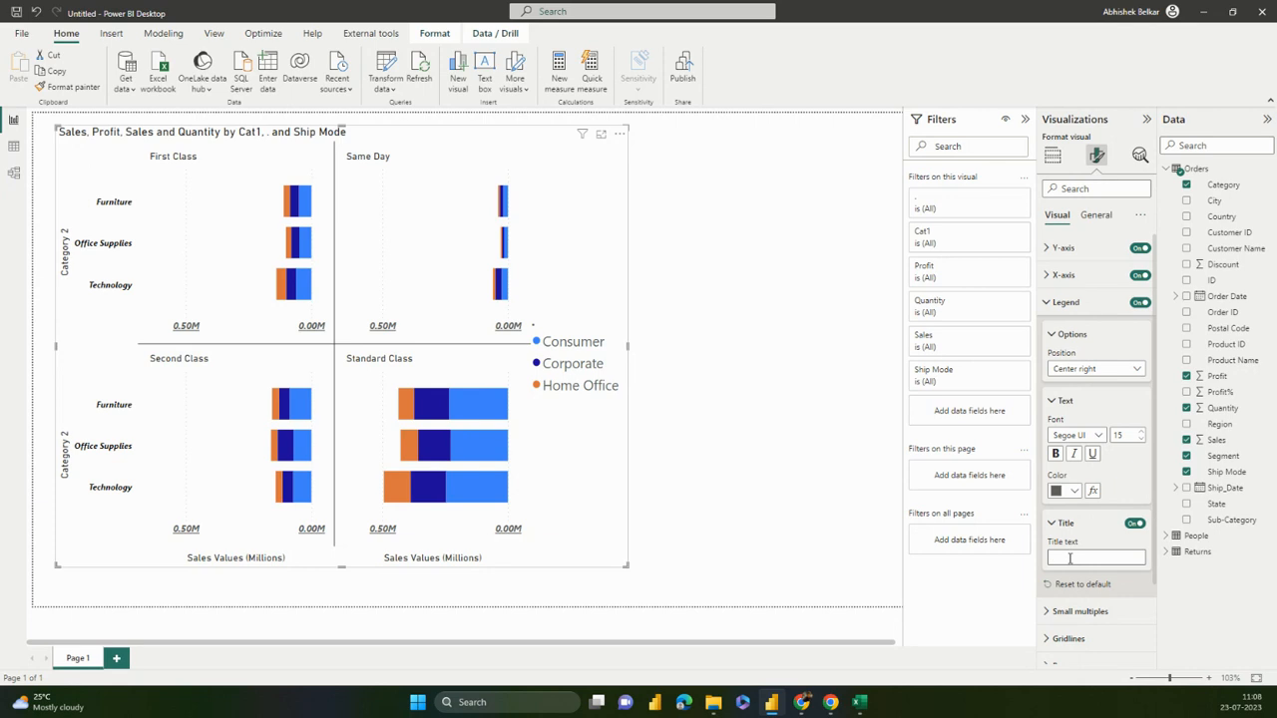
pyautogui.click(1069, 559)
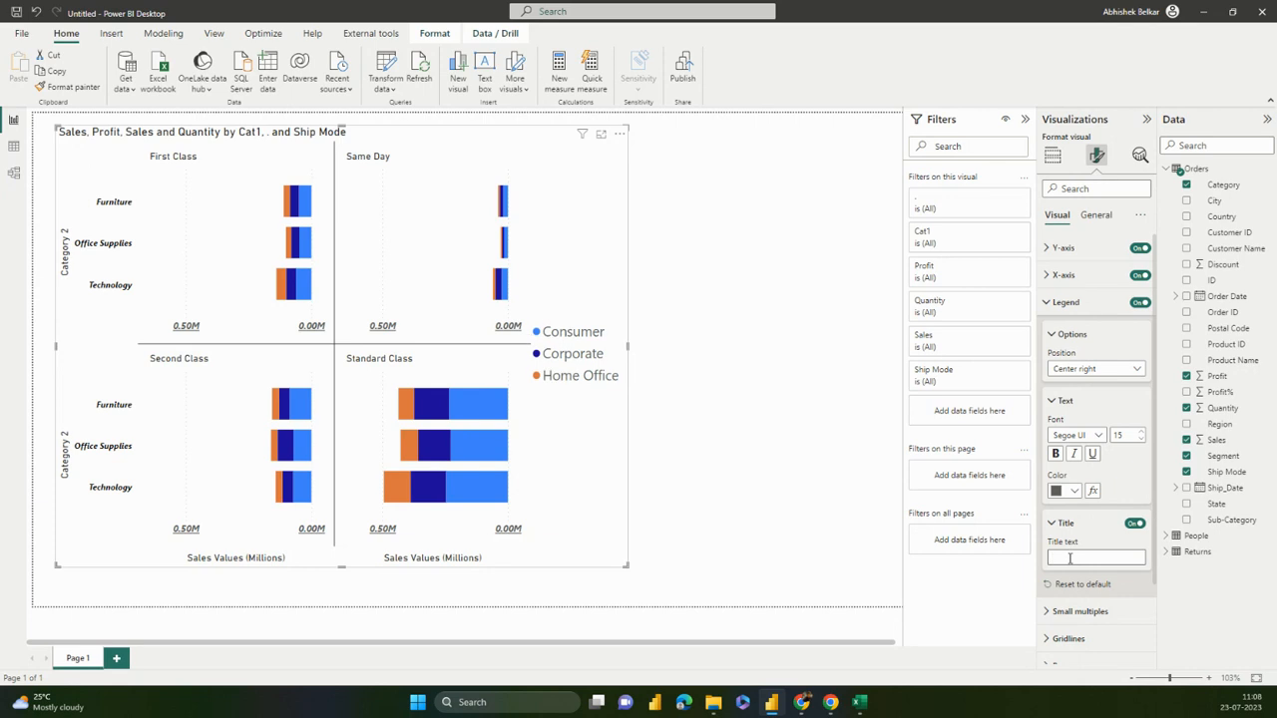
pyautogui.click(1136, 524)
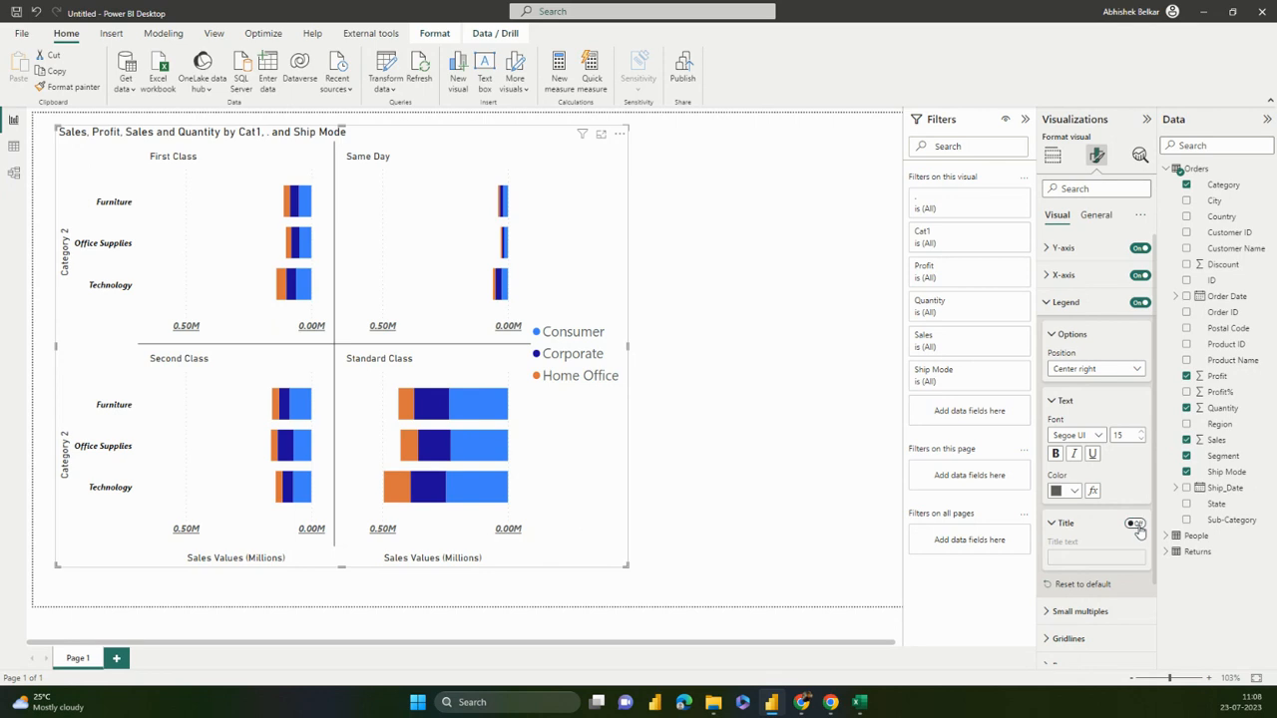
pyautogui.click(1136, 525)
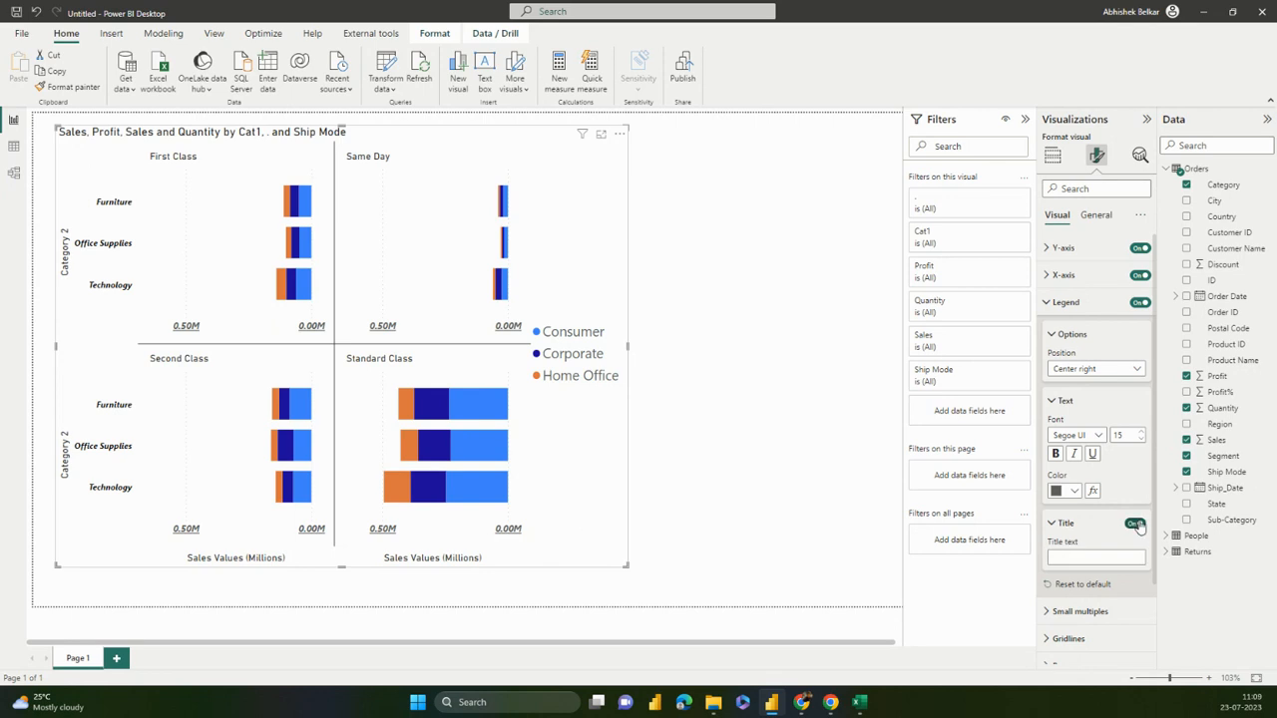
pyautogui.click(1067, 337)
pyautogui.click(1063, 303)
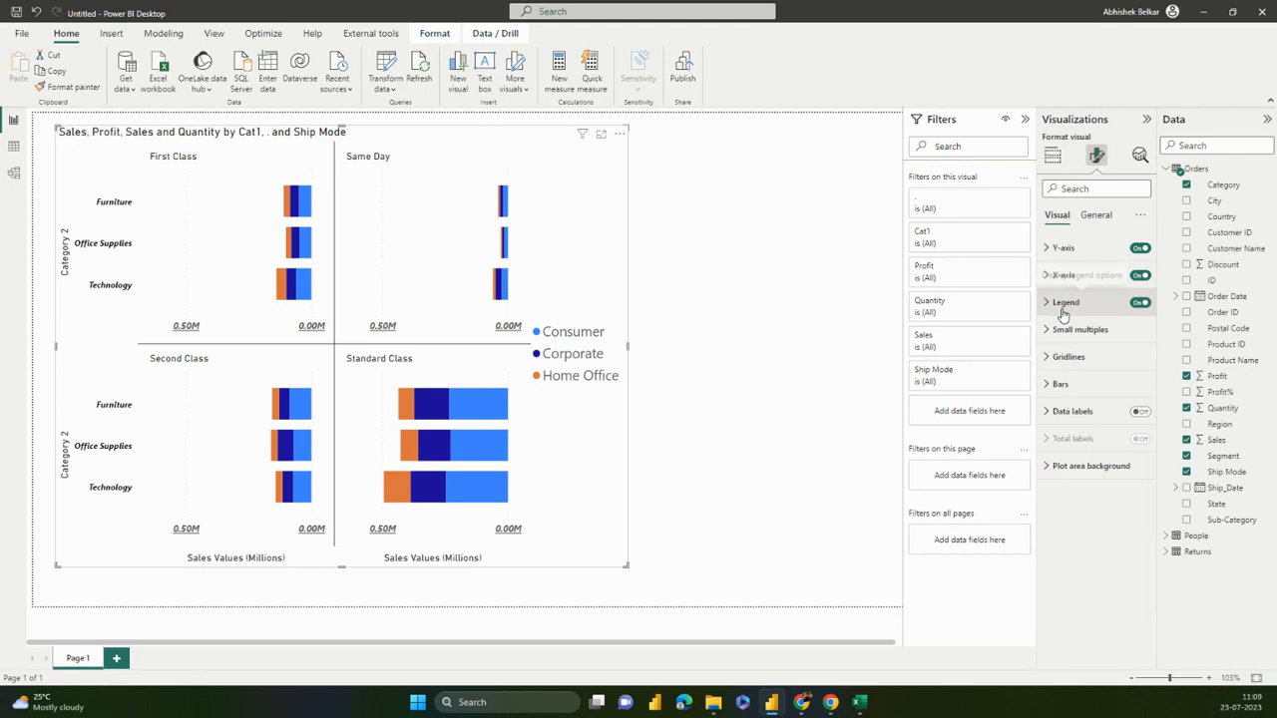
# Set the small multiples layout to 4 rows and 1 column
pyautogui.click(1080, 330)
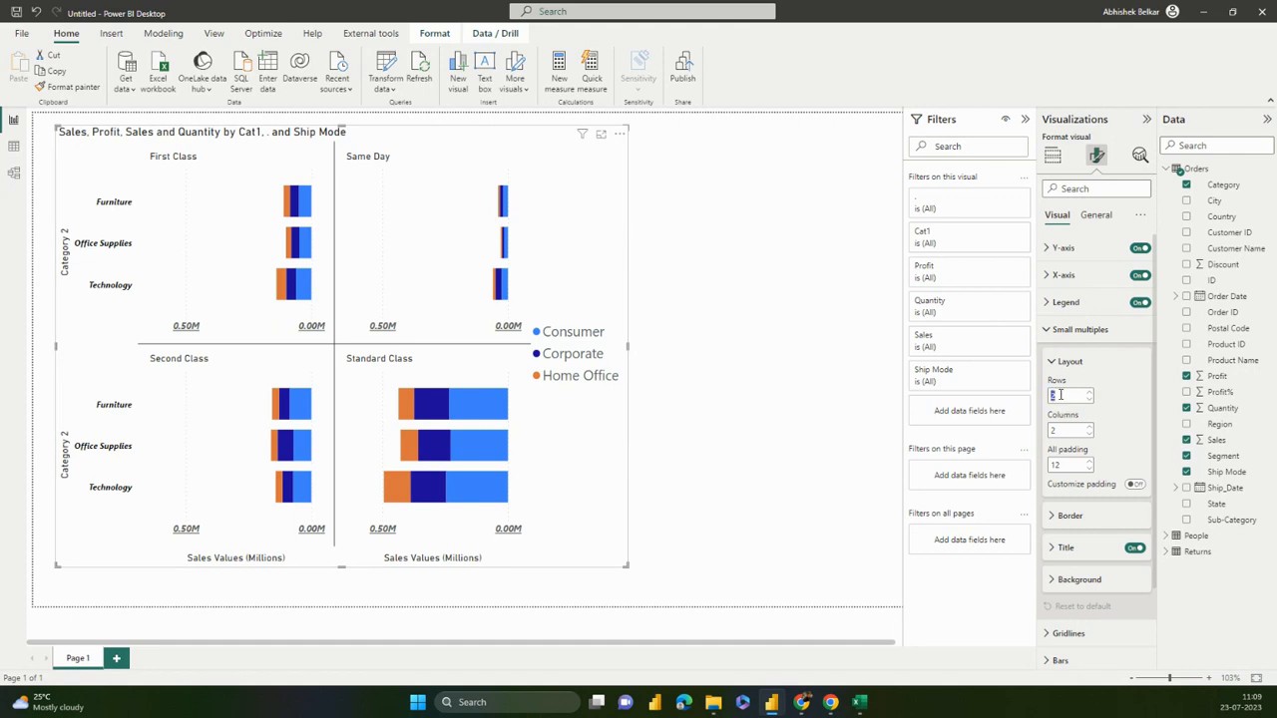
pyautogui.click(1062, 431)
pyautogui.click(1064, 396)
pyautogui.write('4')
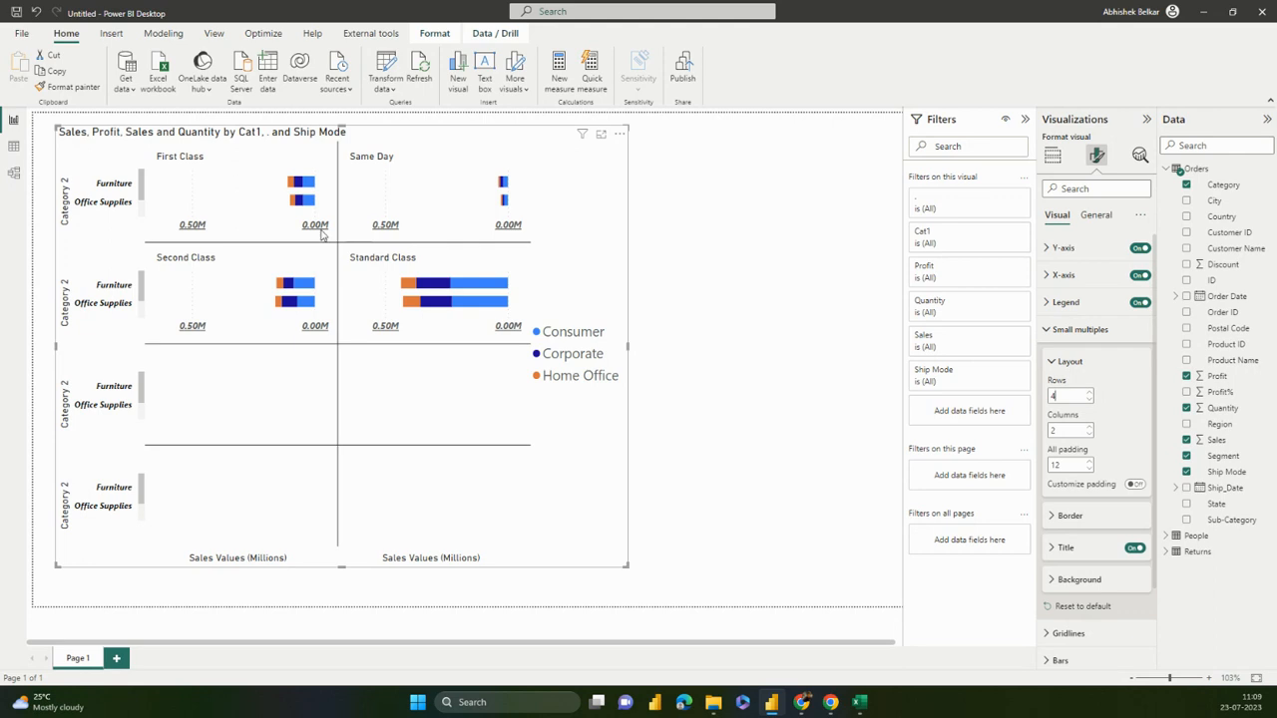
pyautogui.doubleClick(1063, 432)
pyautogui.write('1')
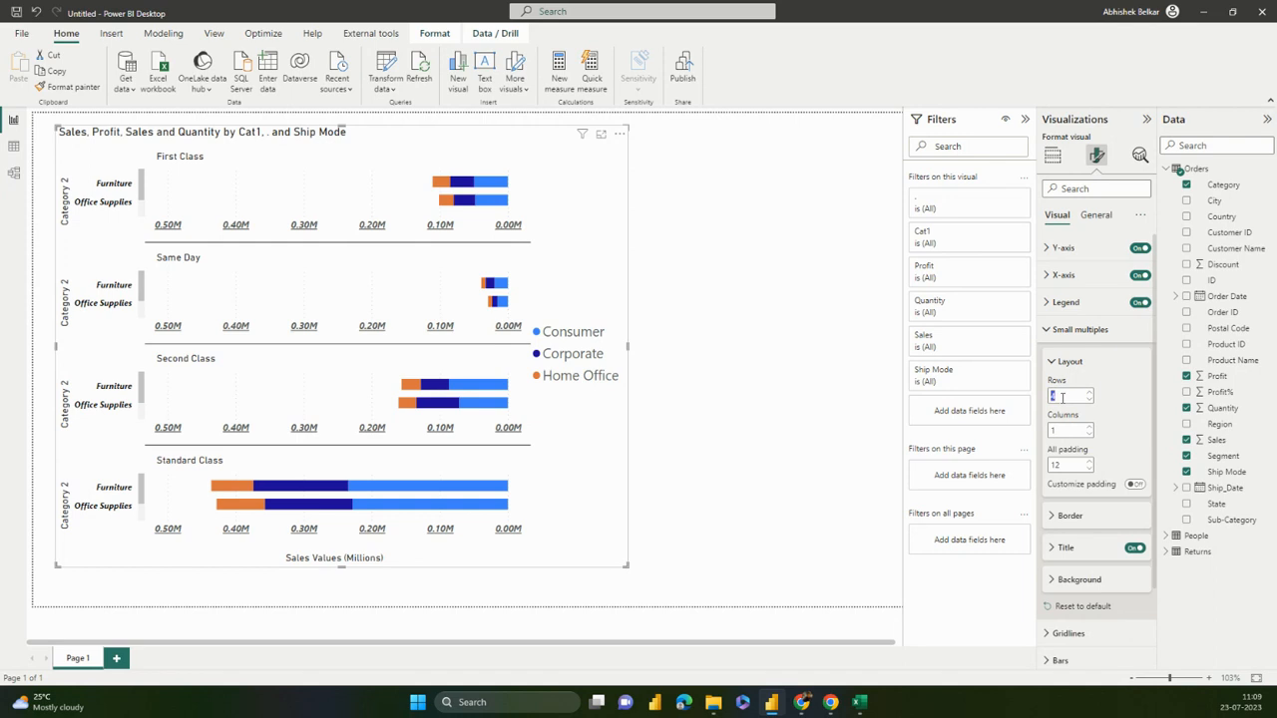
# Try the small multiples layout with 3 rows and with 2 columns, and return it to 4 rows and 1 column
pyautogui.write('3')
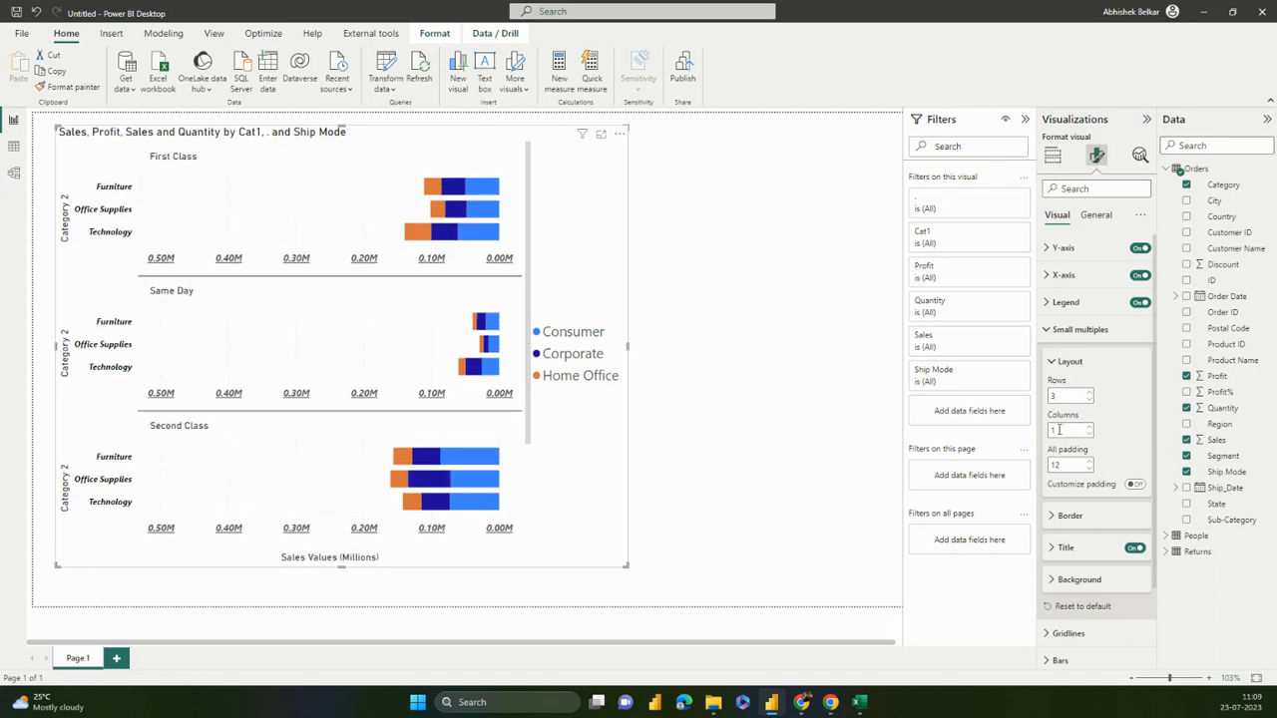
pyautogui.write('2')
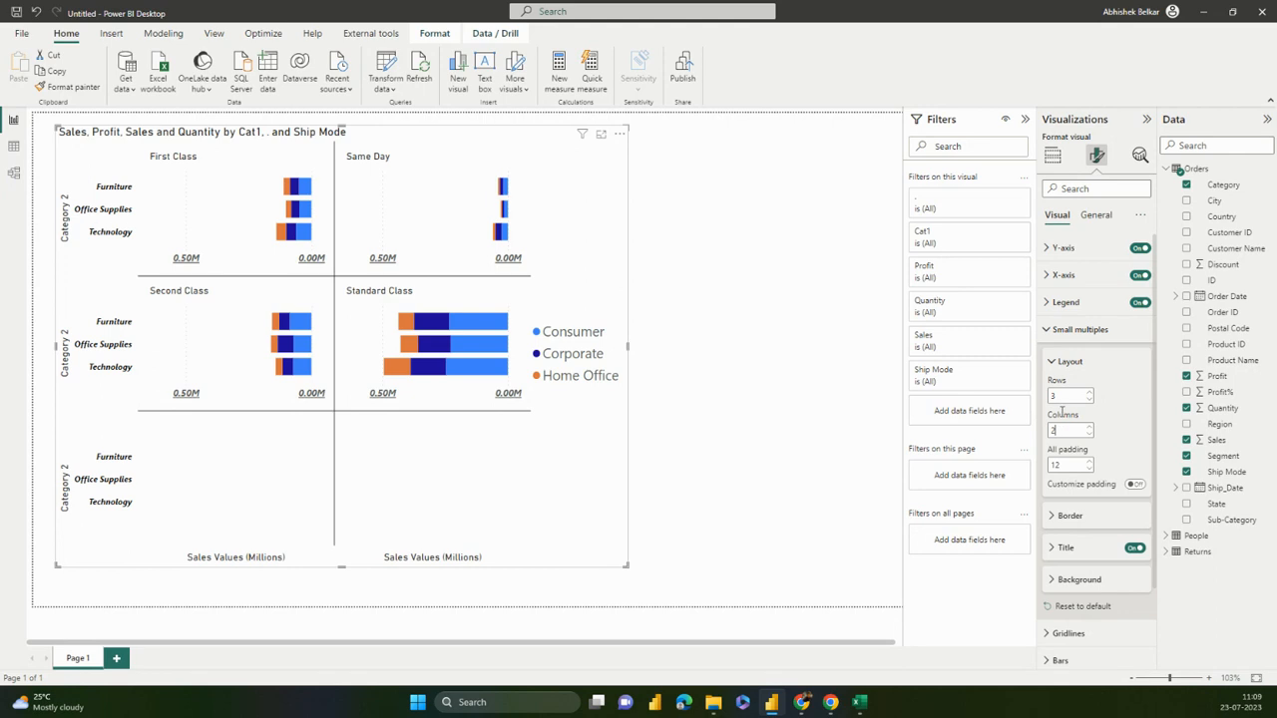
pyautogui.click(1059, 396)
pyautogui.write('4')
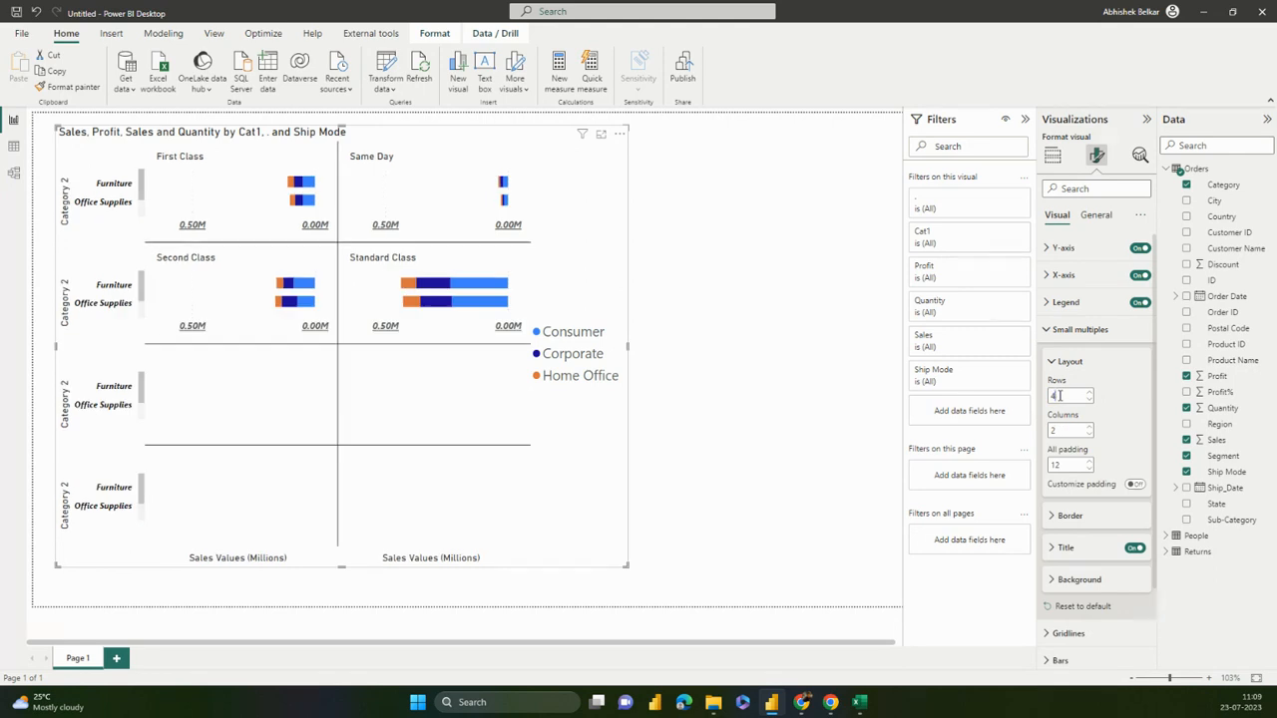
pyautogui.write('1')
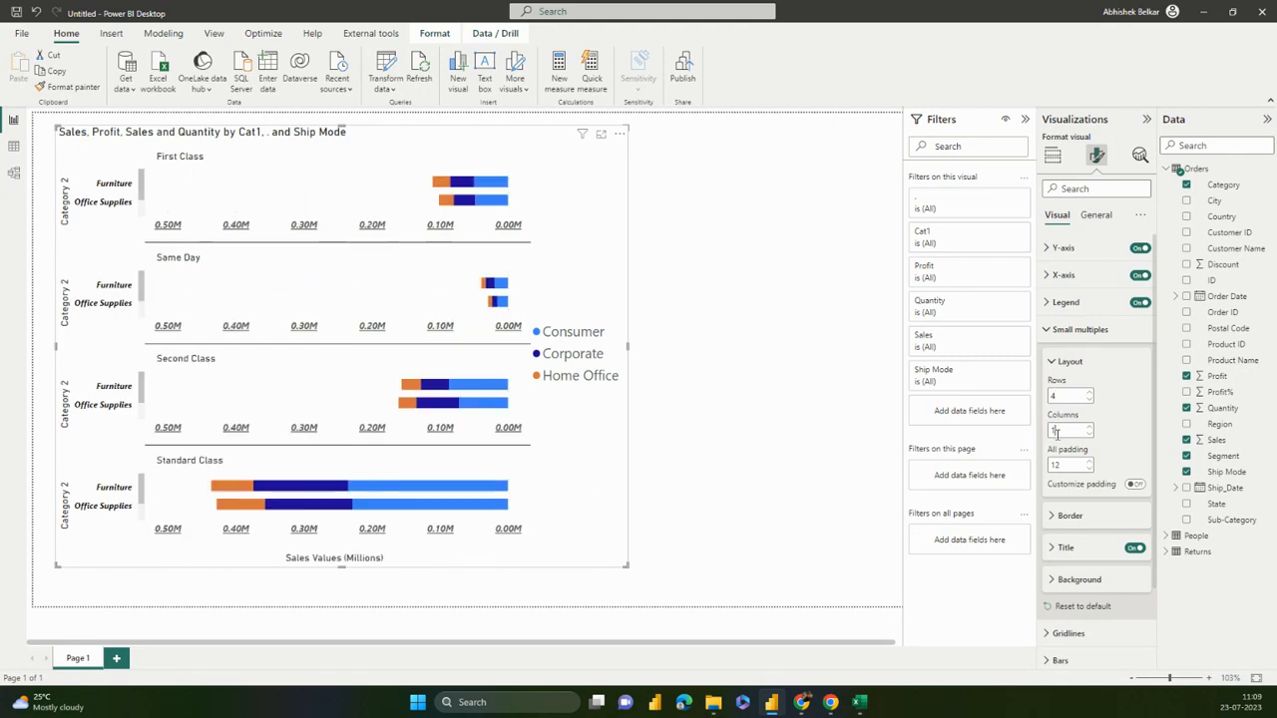
# Set the bar chart's vertical gridlines to black with a 3 px width, and switch them off
pyautogui.click(755, 442)
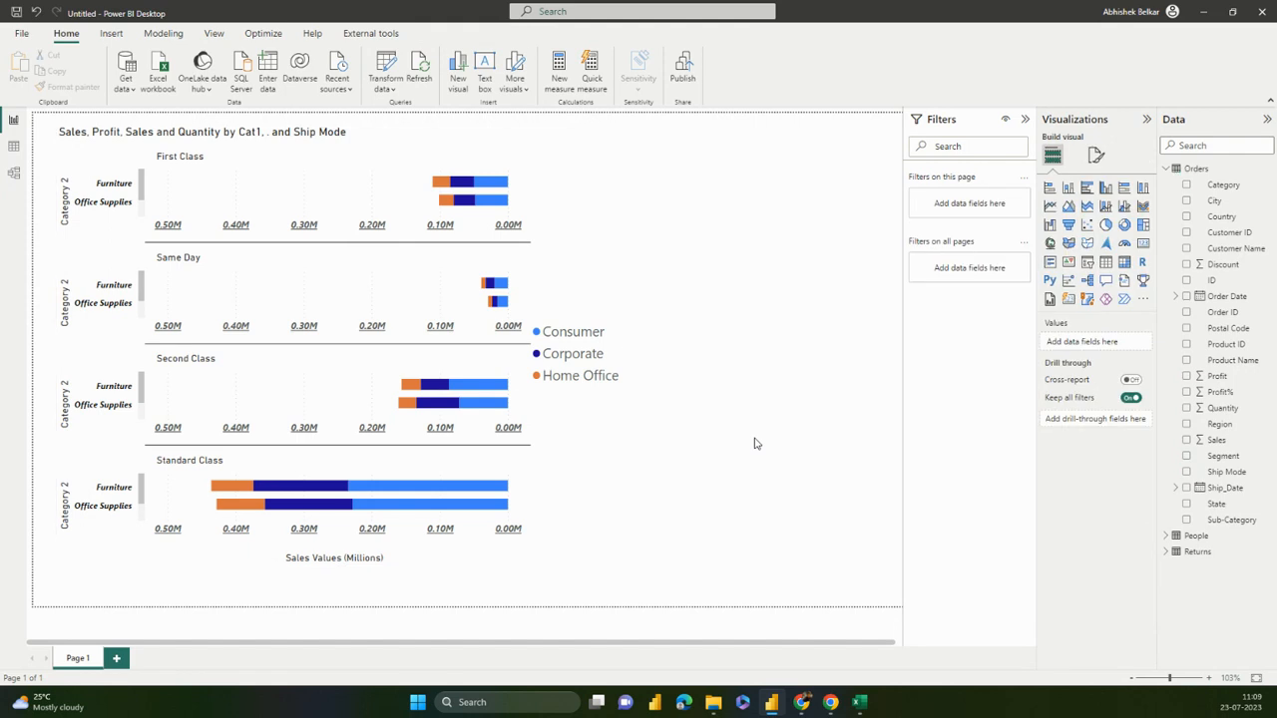
pyautogui.click(563, 243)
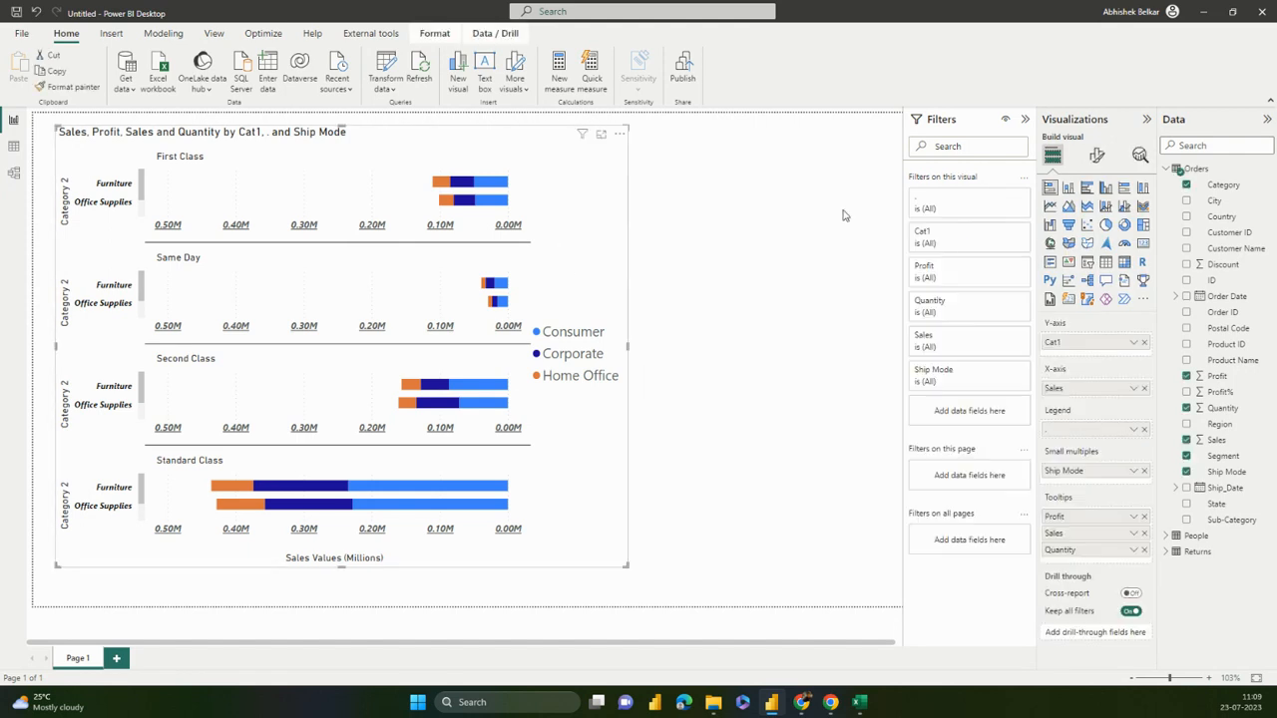
pyautogui.click(1097, 155)
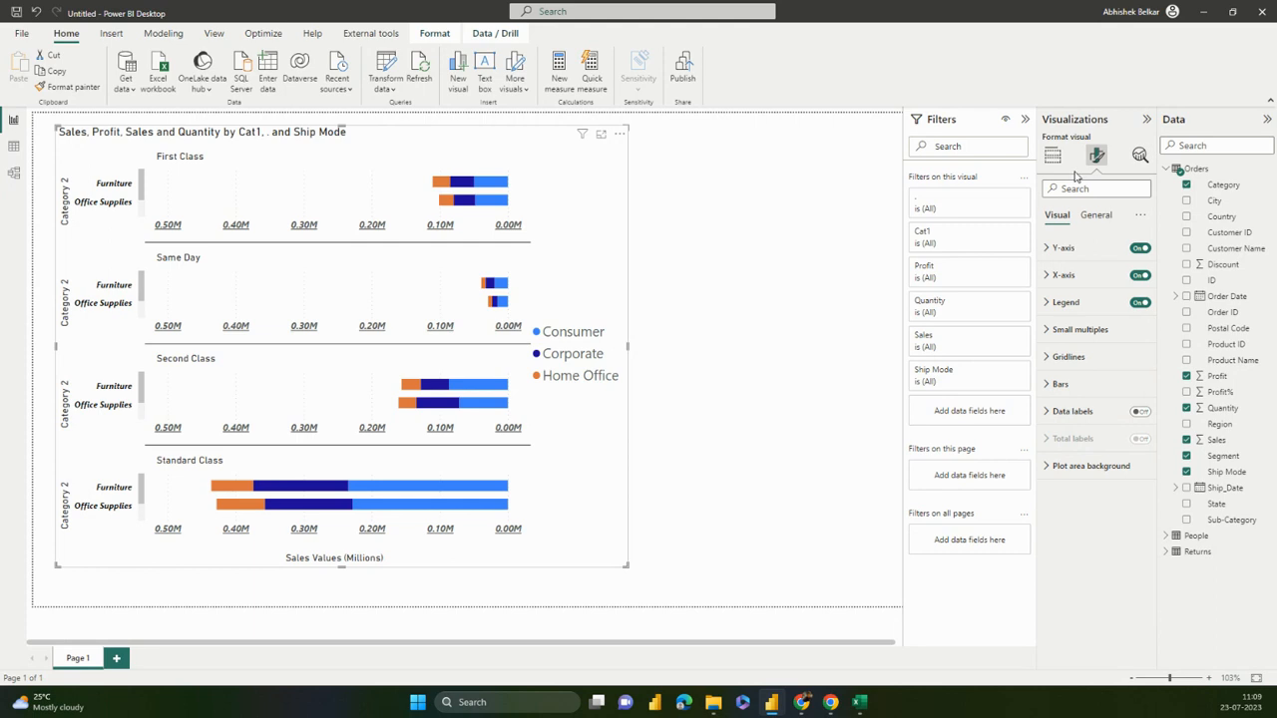
pyautogui.click(1109, 367)
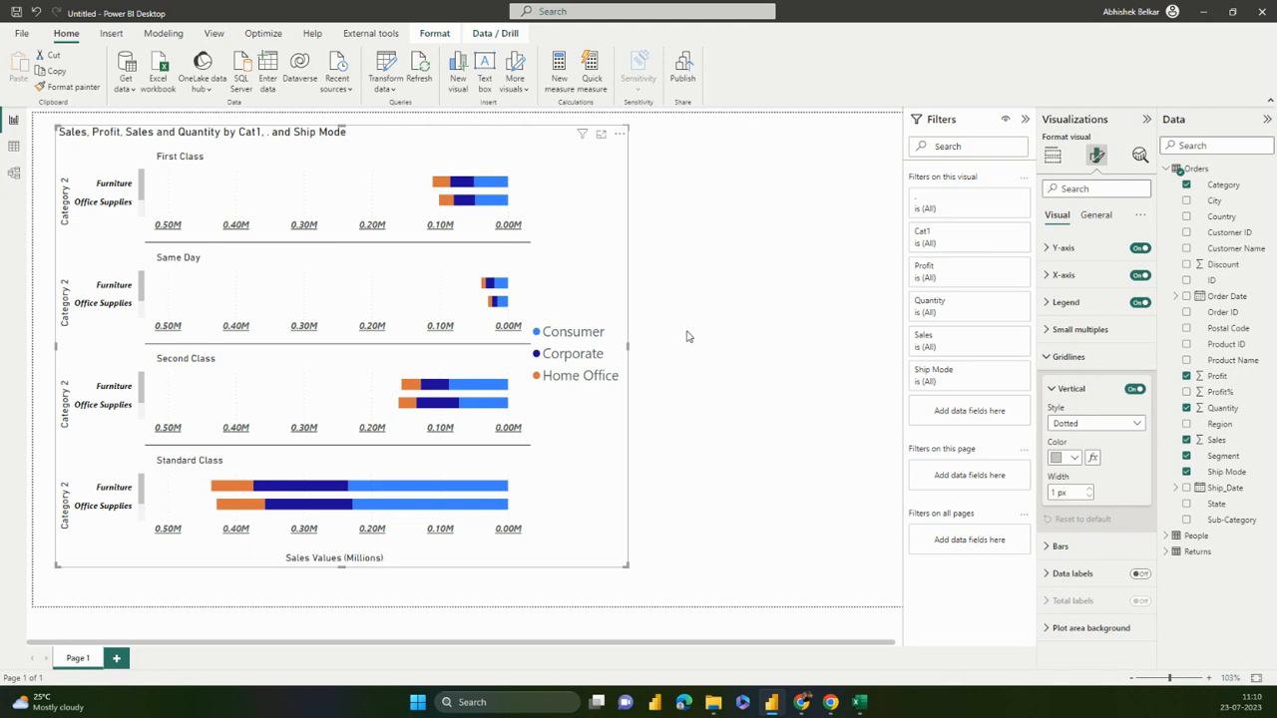
pyautogui.click(1078, 458)
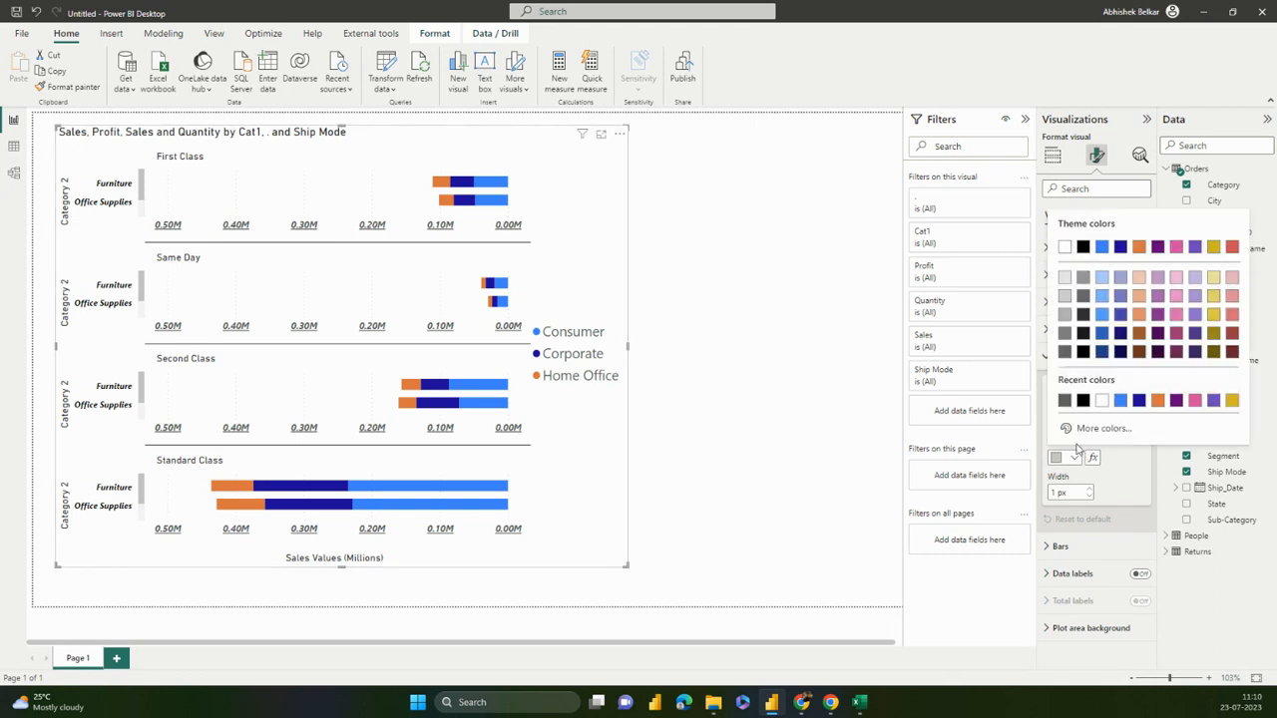
pyautogui.click(1082, 248)
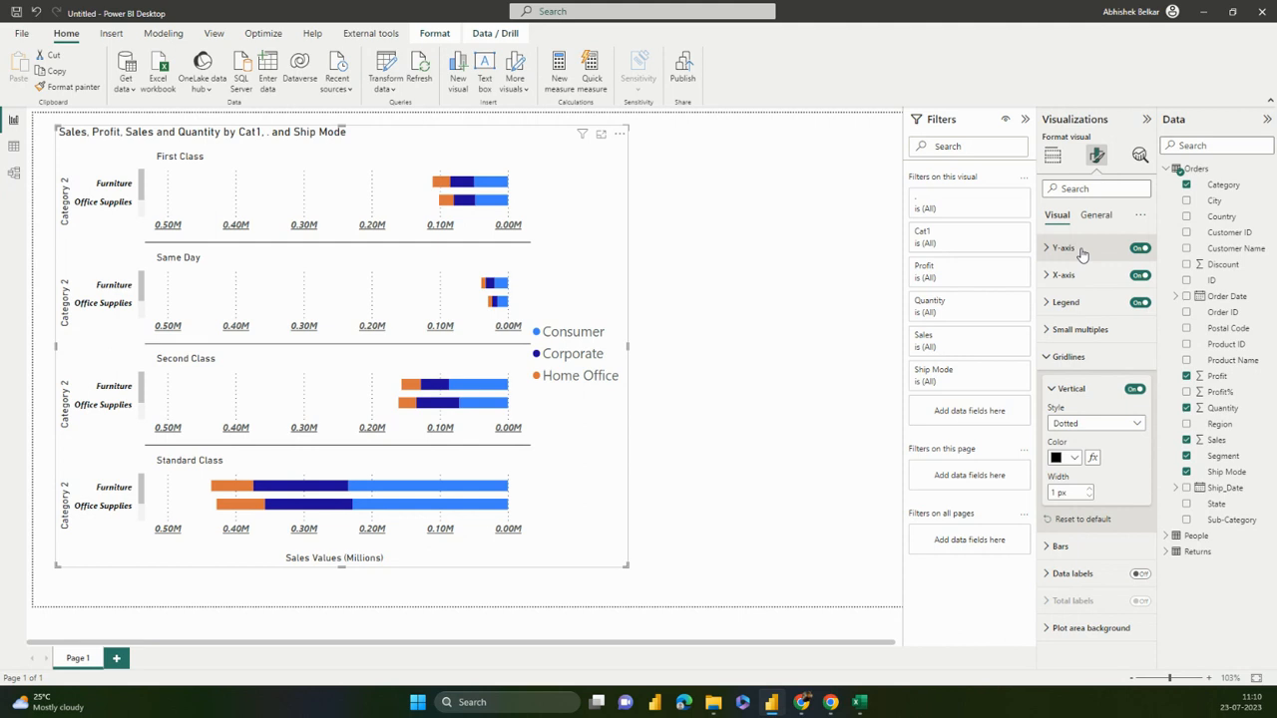
pyautogui.click(1089, 488)
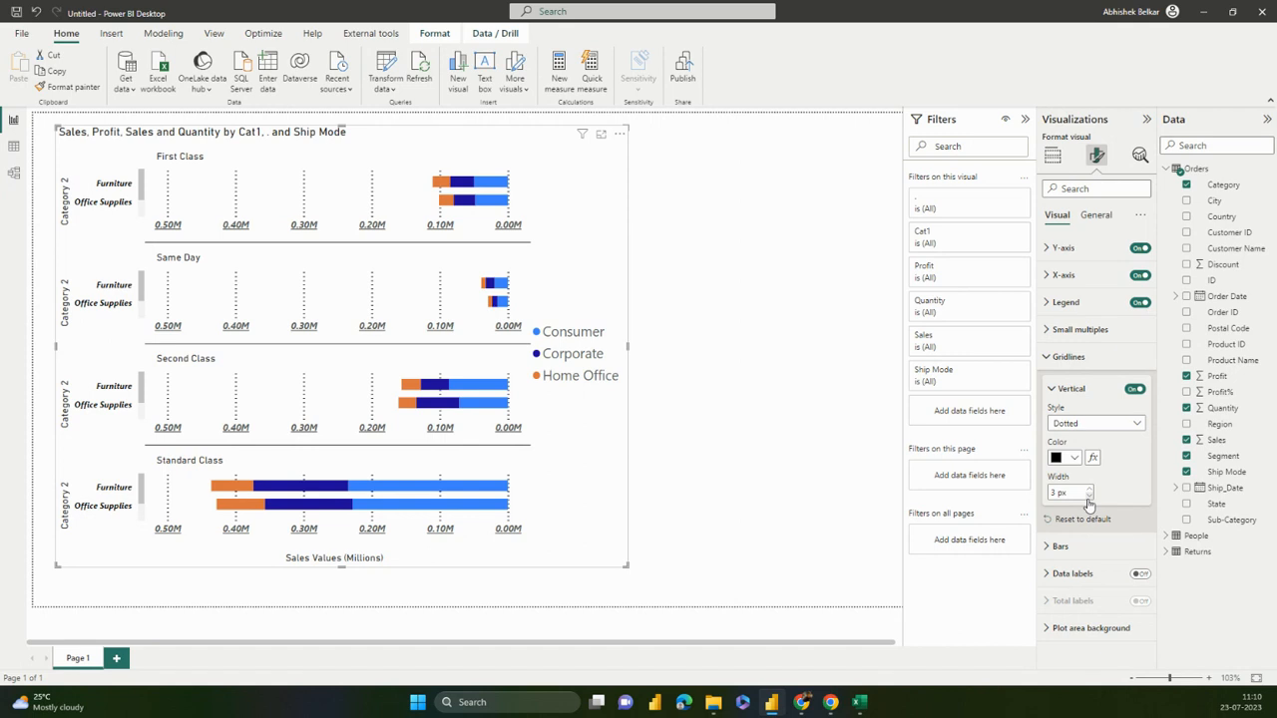
pyautogui.click(1134, 389)
pyautogui.click(1071, 389)
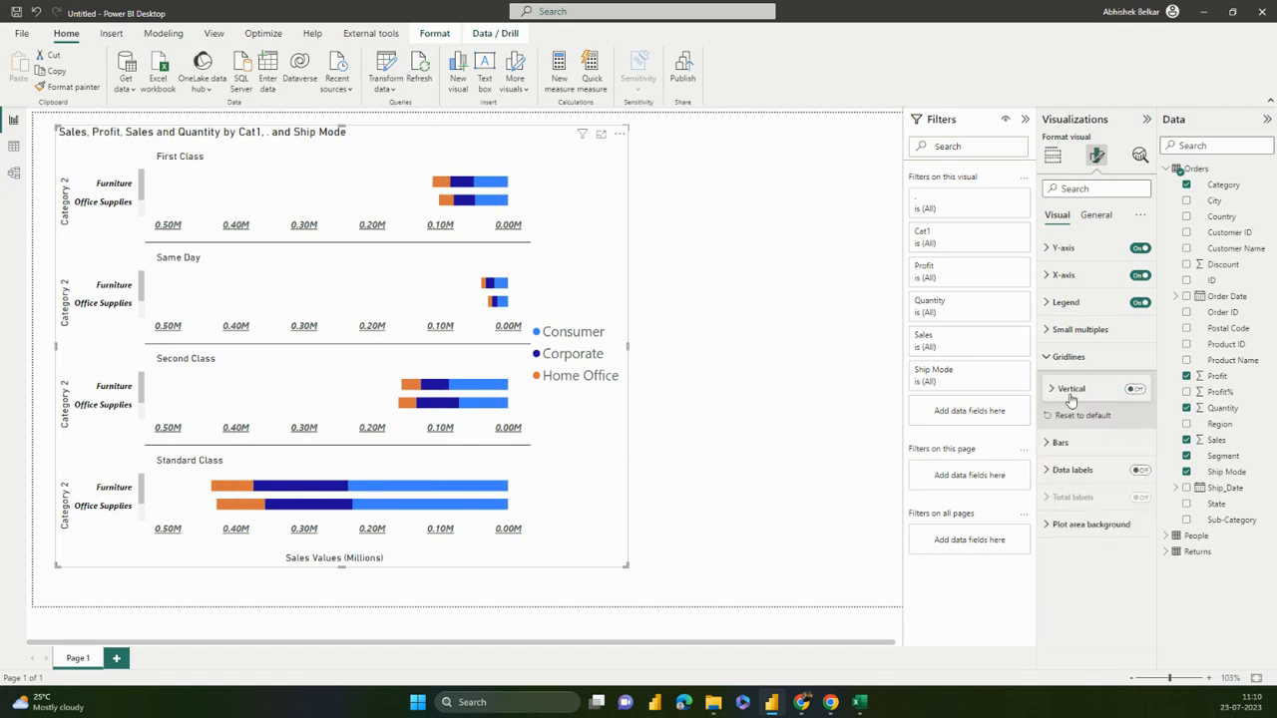
# Colour the Consumer bars light purple, the Corporate bars light orange and the Home Office bars light blue
pyautogui.click(1083, 444)
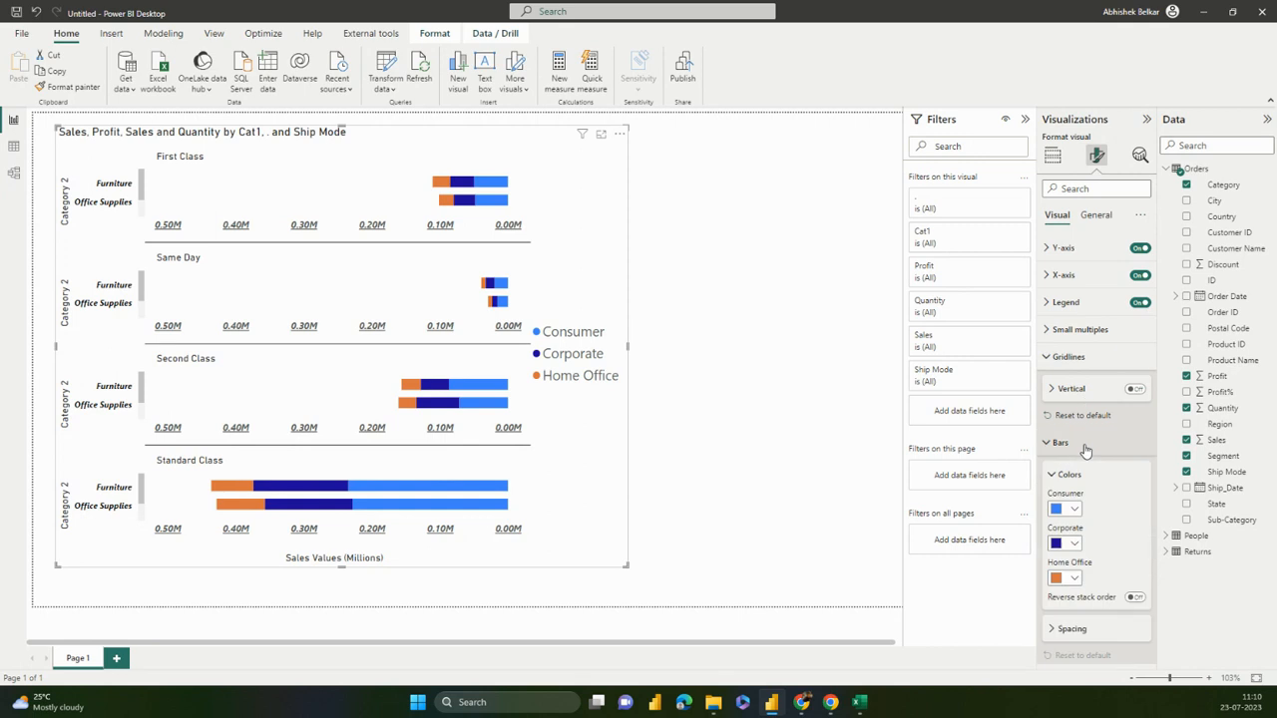
pyautogui.click(1064, 509)
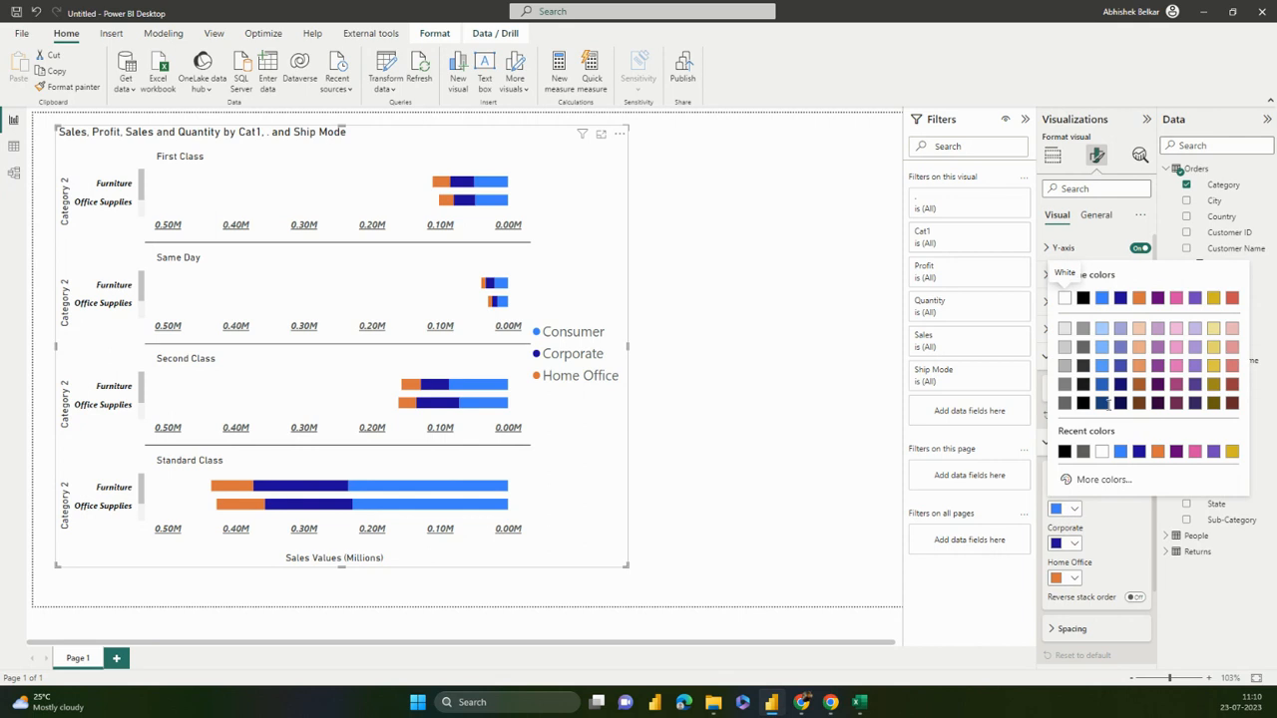
pyautogui.click(1194, 348)
pyautogui.click(1073, 542)
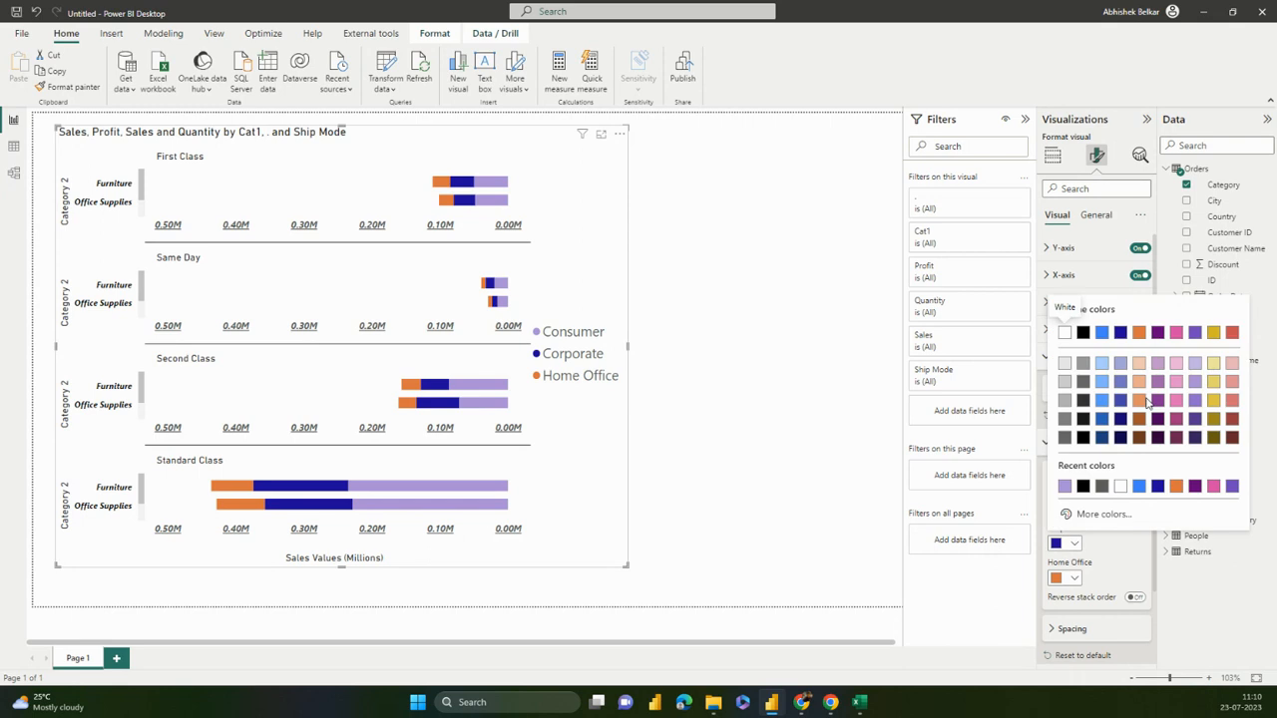
pyautogui.click(1139, 400)
pyautogui.click(1073, 578)
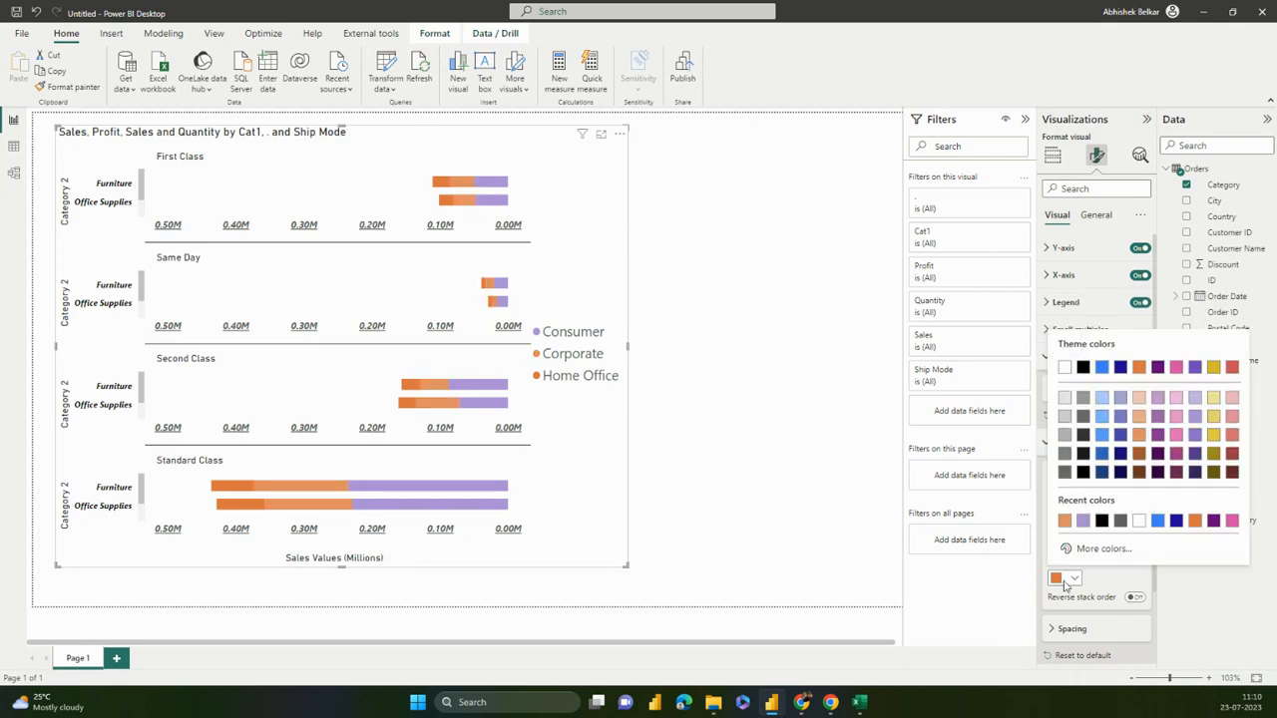
pyautogui.click(1101, 440)
pyautogui.click(841, 501)
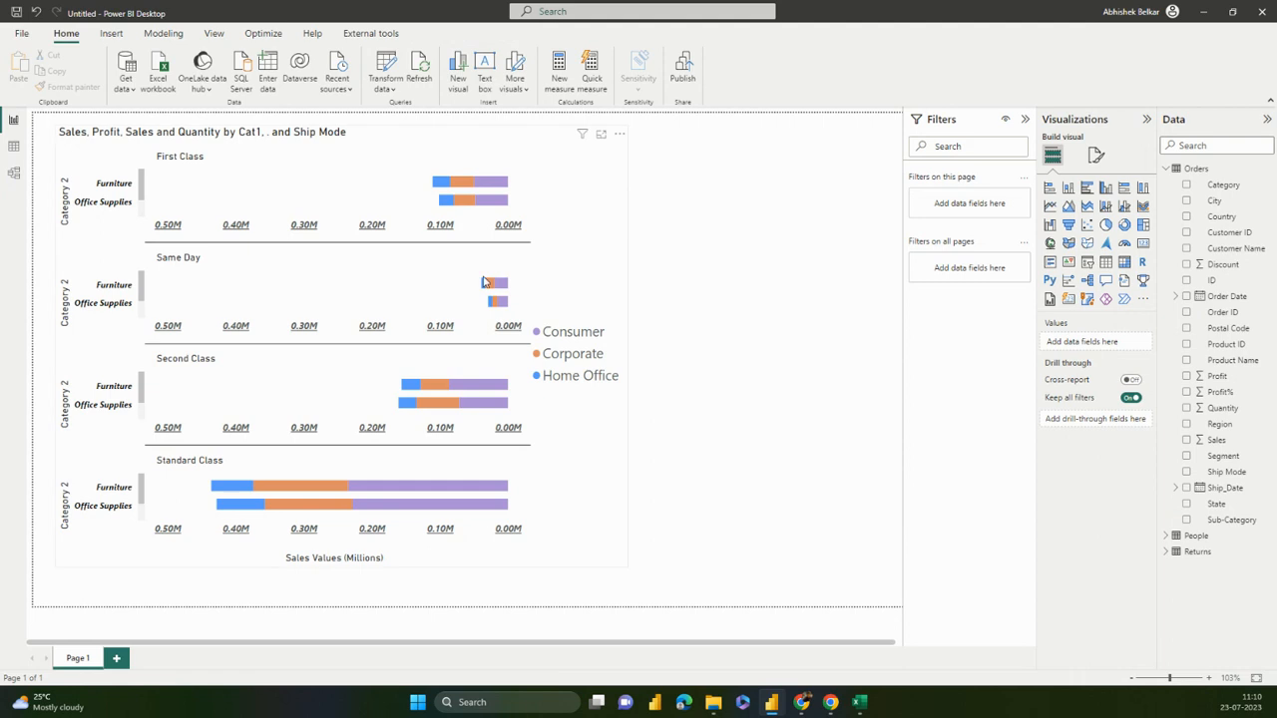
# Set a custom colour for the Consumer bars with red 171, green 150 and blue 218
pyautogui.click(569, 257)
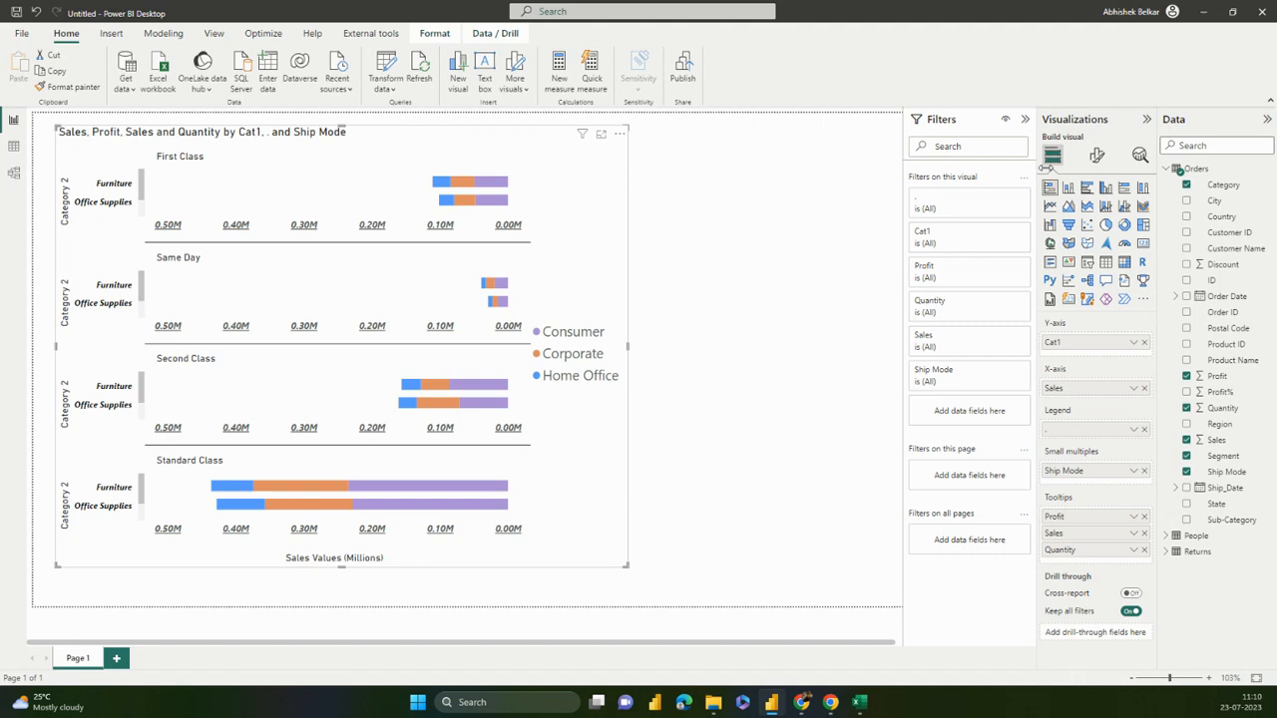
pyautogui.click(1097, 155)
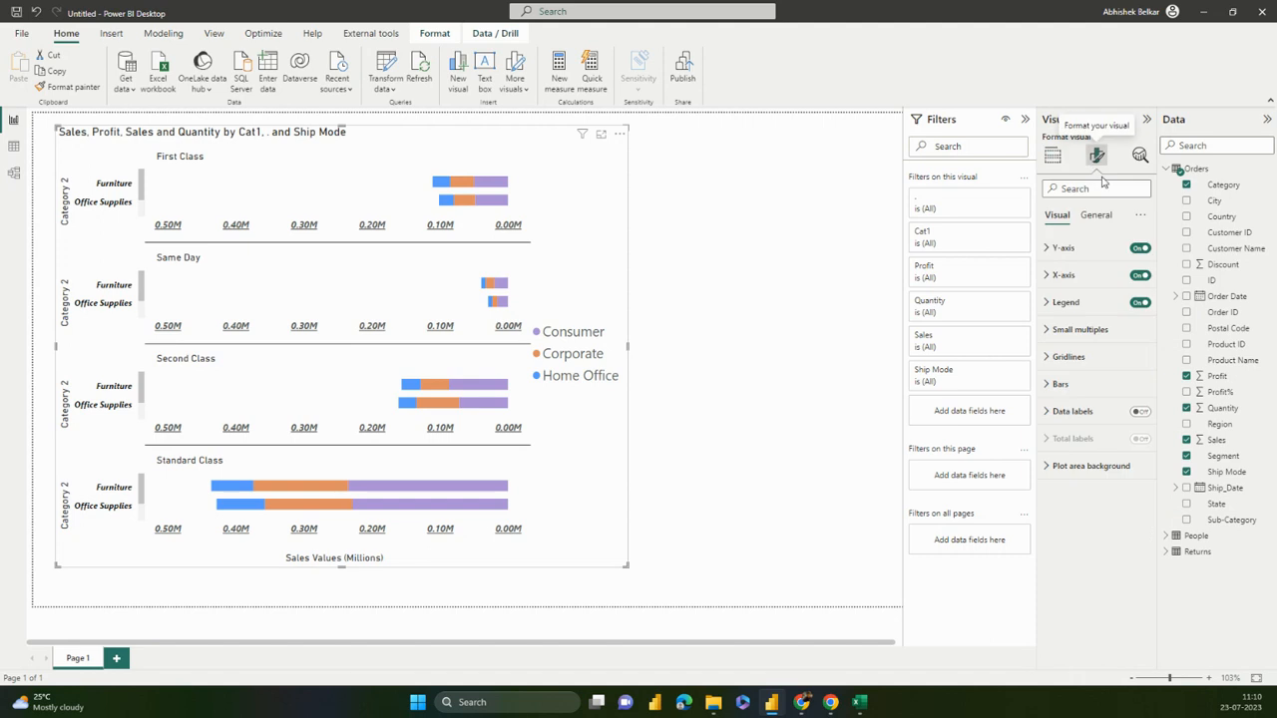
pyautogui.click(1075, 384)
pyautogui.click(1074, 451)
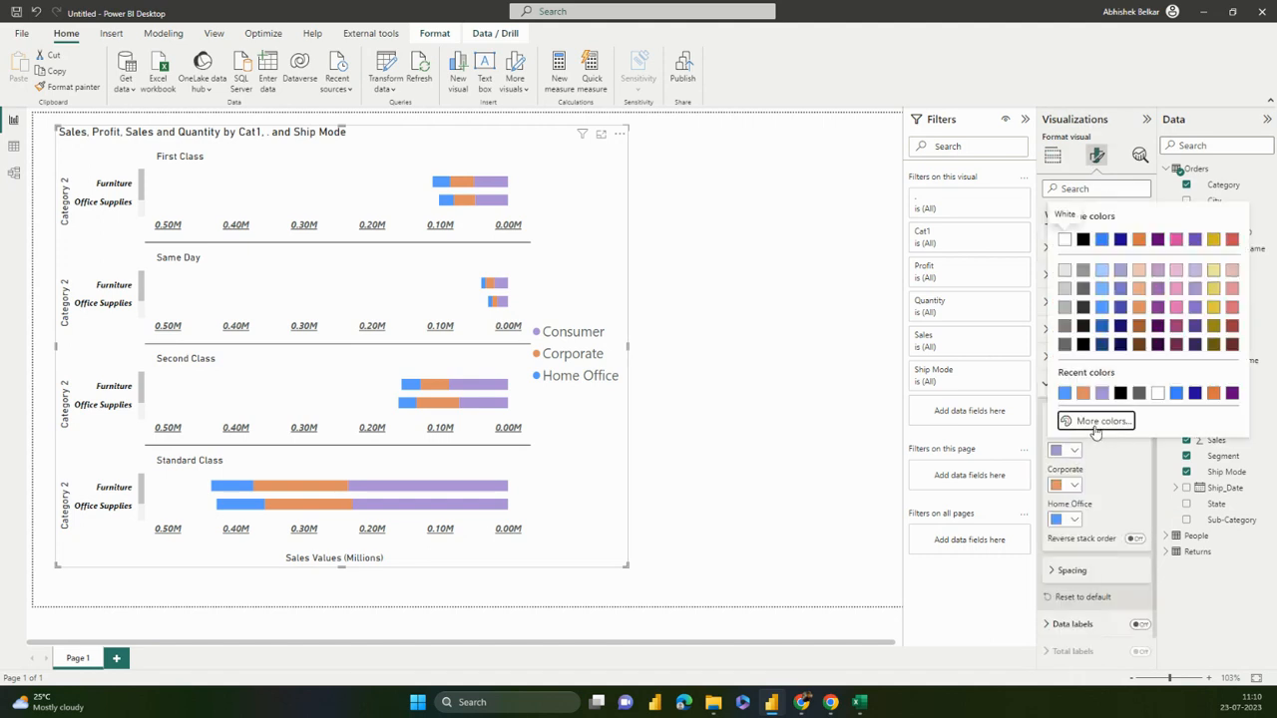
pyautogui.click(1097, 421)
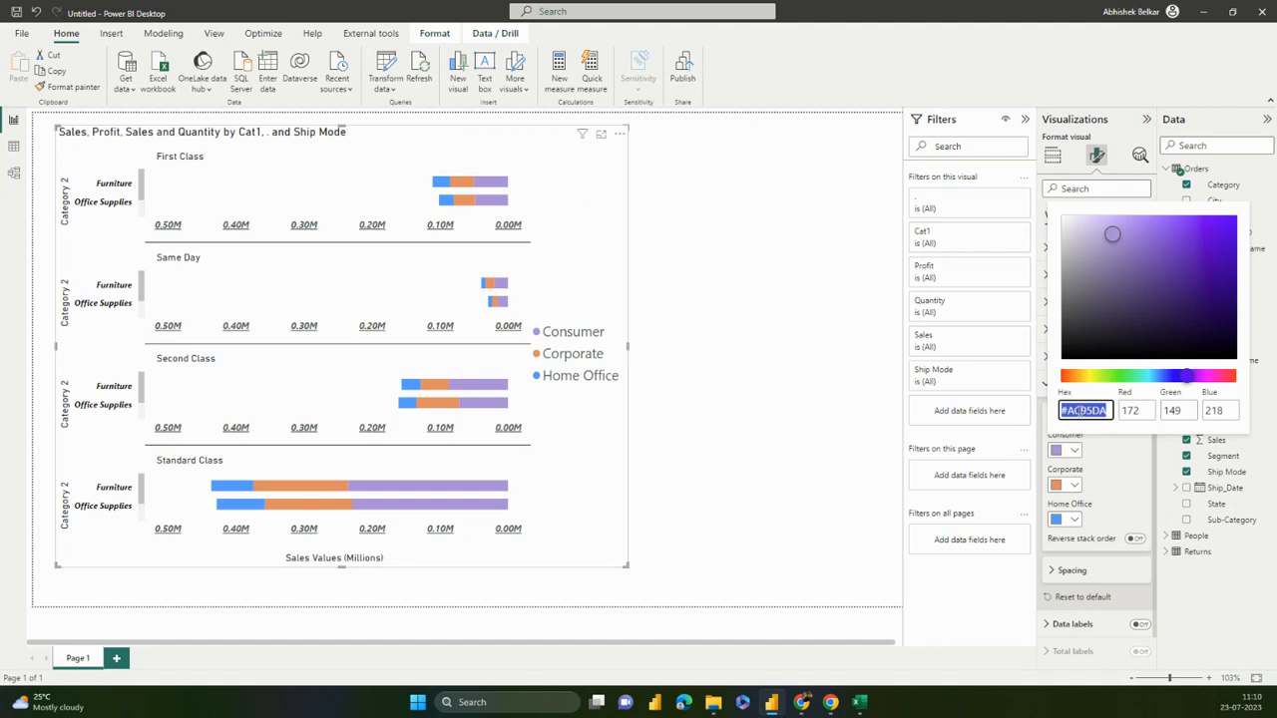
pyautogui.click(1150, 415)
pyautogui.click(1189, 407)
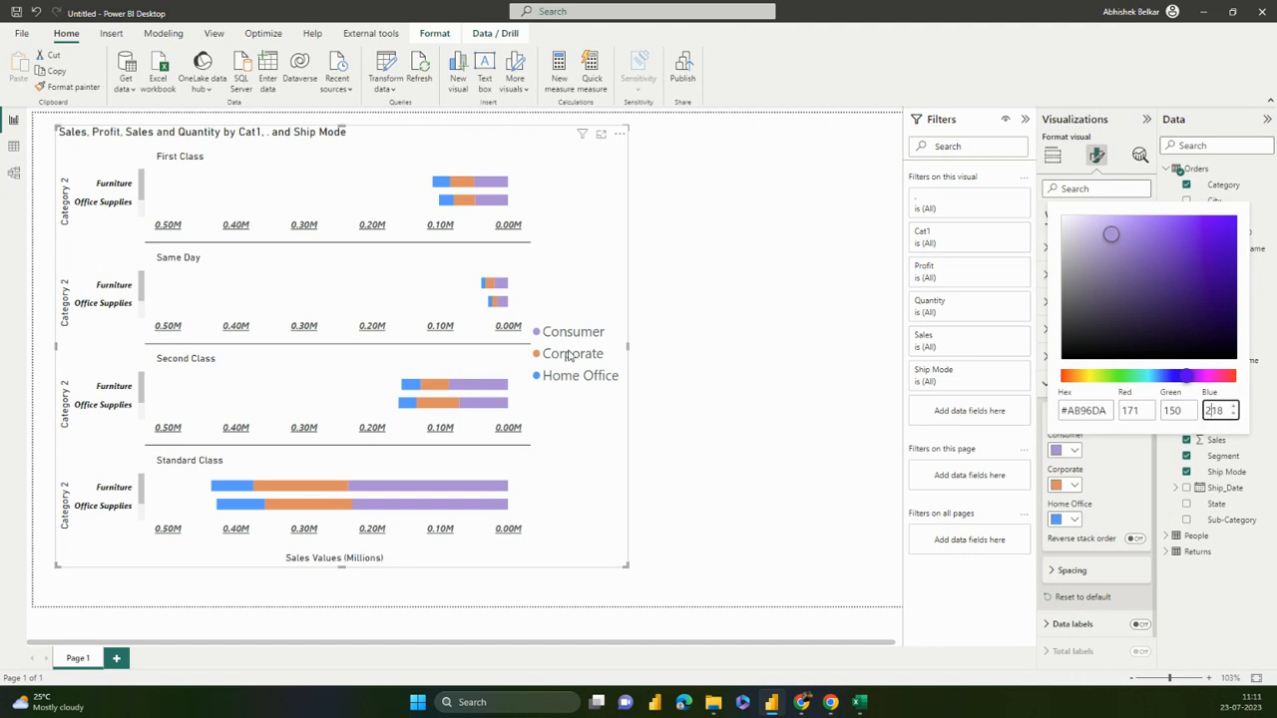
pyautogui.click(823, 482)
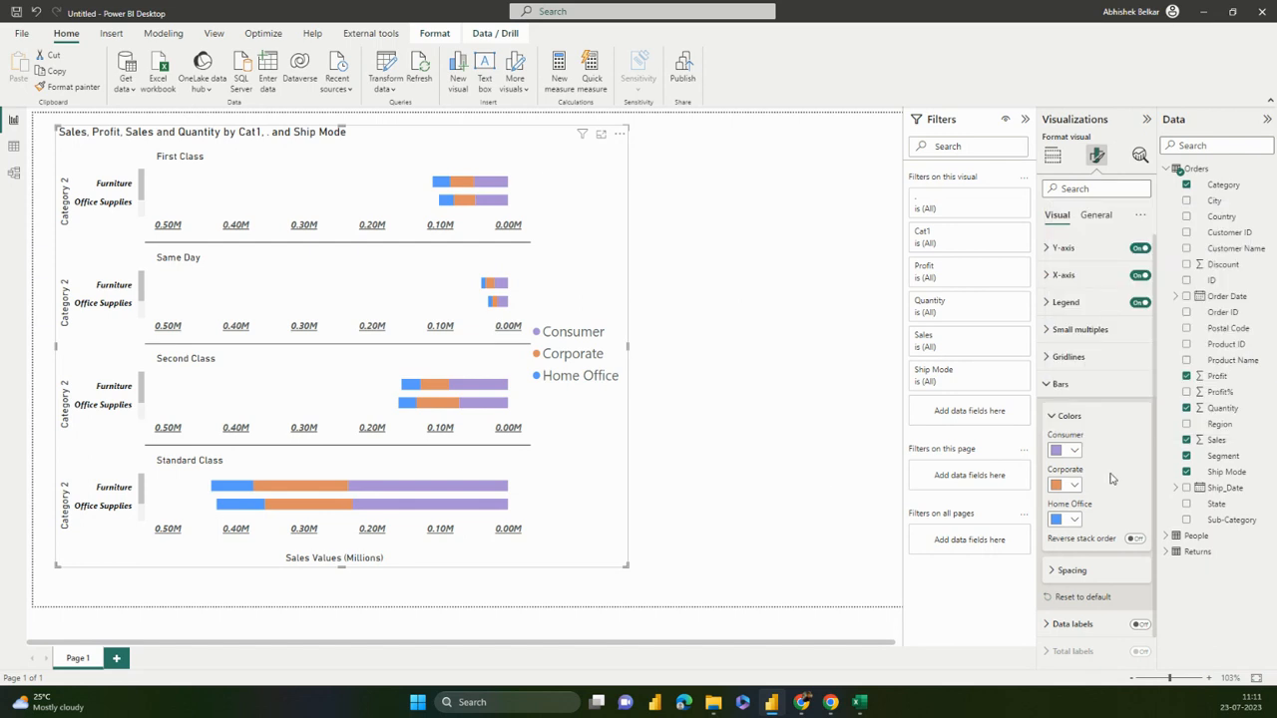
# Change the Consumer bars' custom colour to the bright green #31DB3D
pyautogui.click(1075, 452)
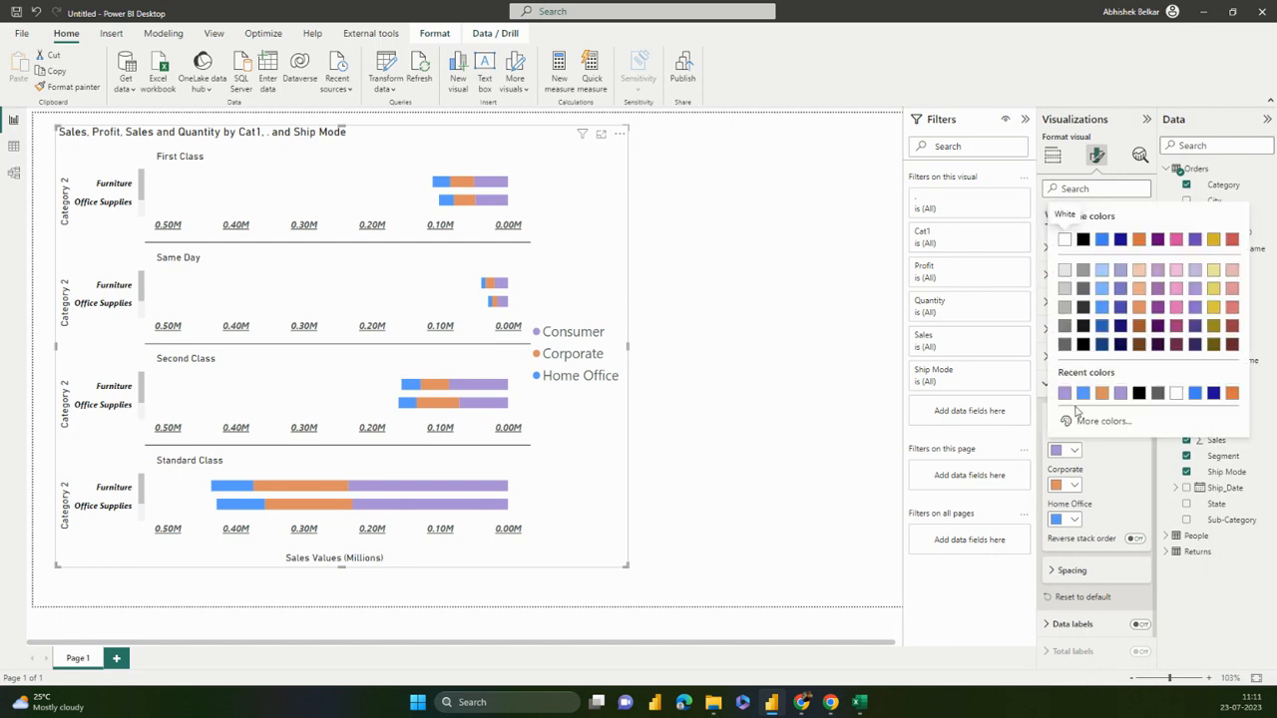
pyautogui.click(1094, 422)
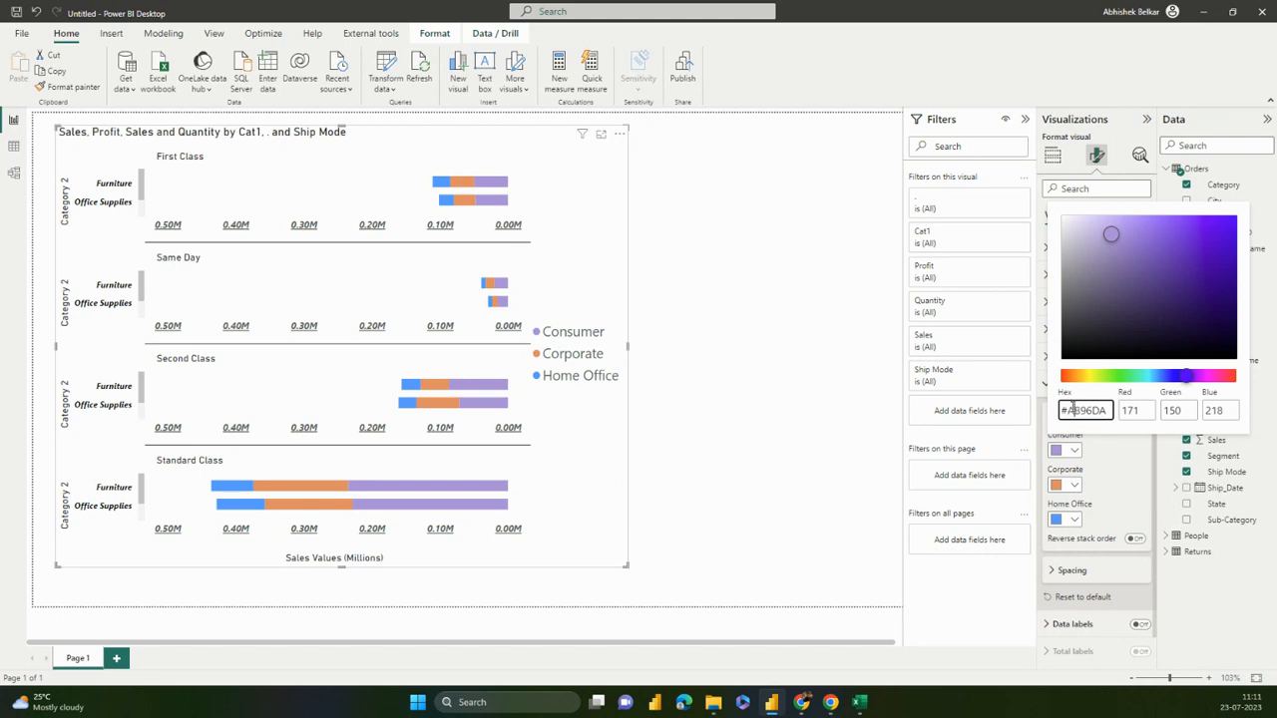
pyautogui.click(1132, 410)
pyautogui.click(1186, 410)
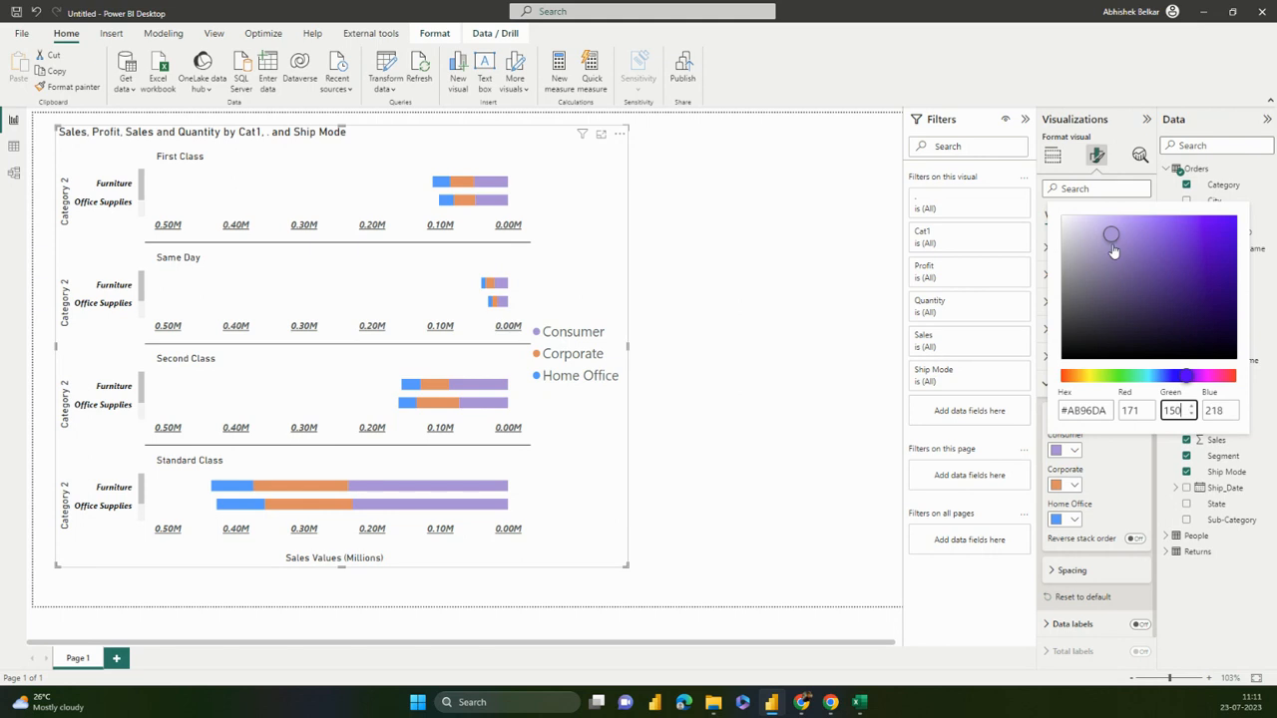
pyautogui.moveTo(1111, 237); pyautogui.dragTo(1110, 317)
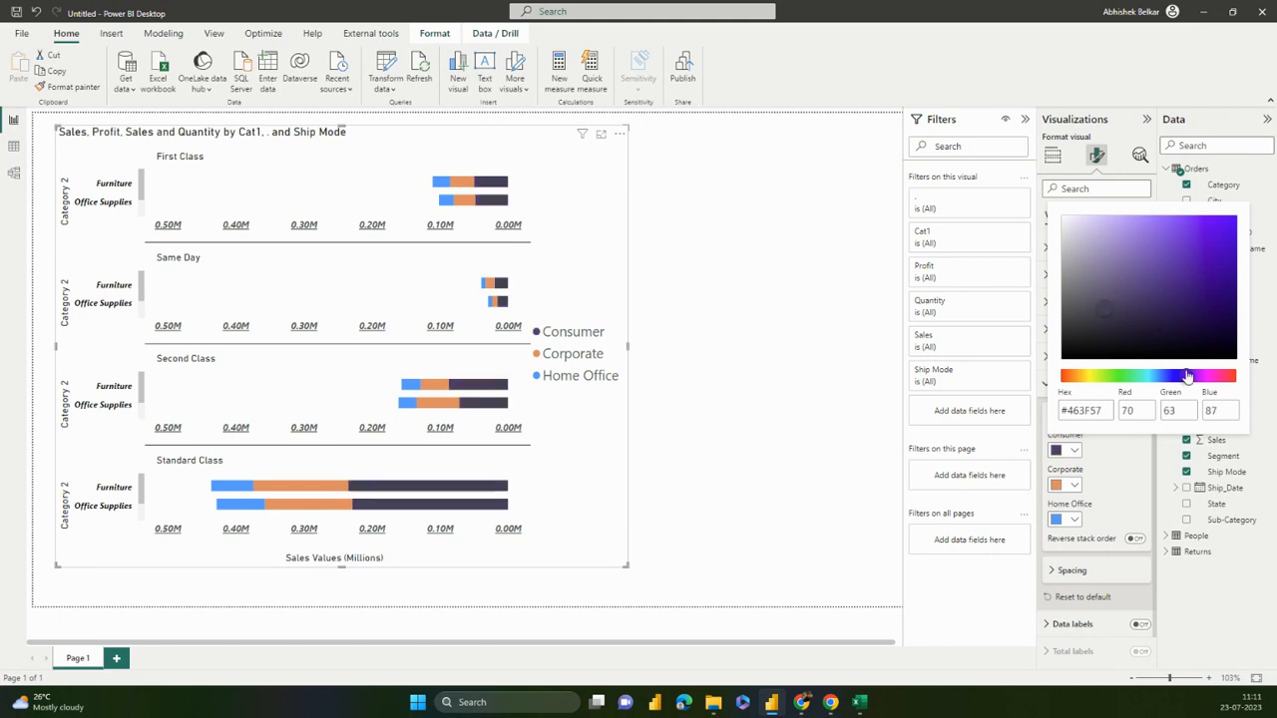
pyautogui.moveTo(1186, 375); pyautogui.dragTo(1121, 378)
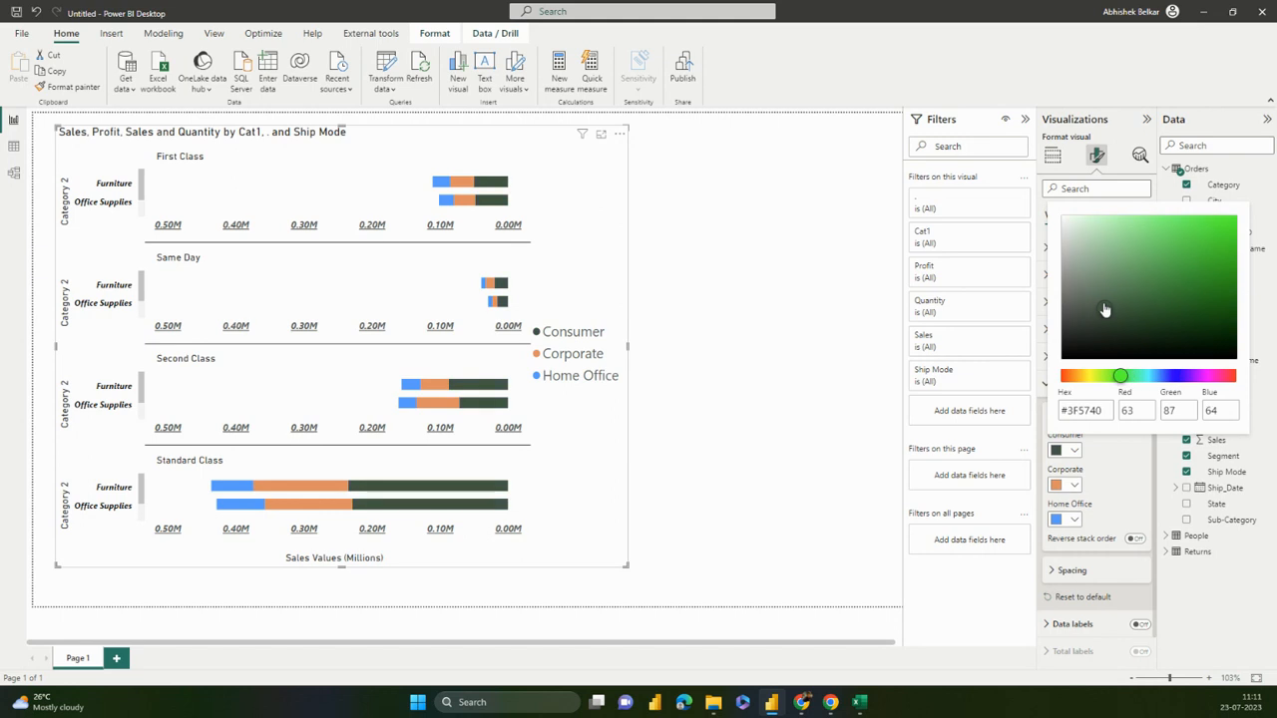
pyautogui.moveTo(1105, 308); pyautogui.dragTo(1197, 241)
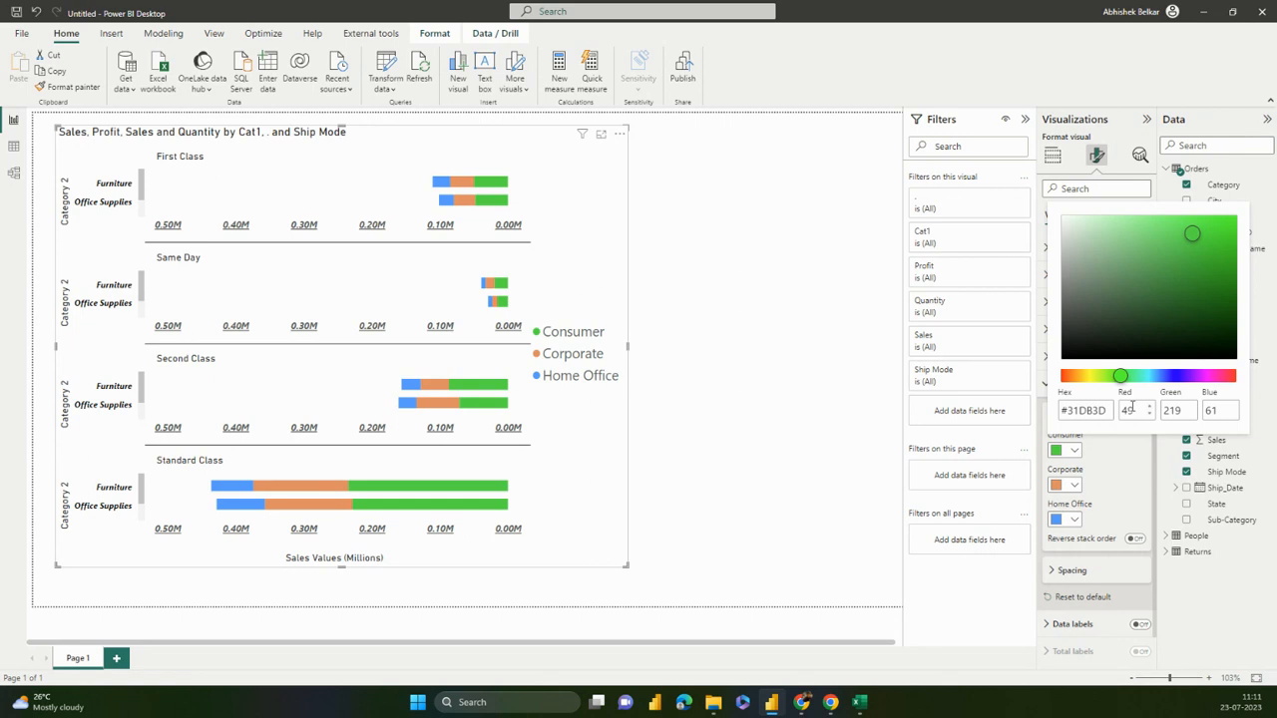
pyautogui.click(808, 404)
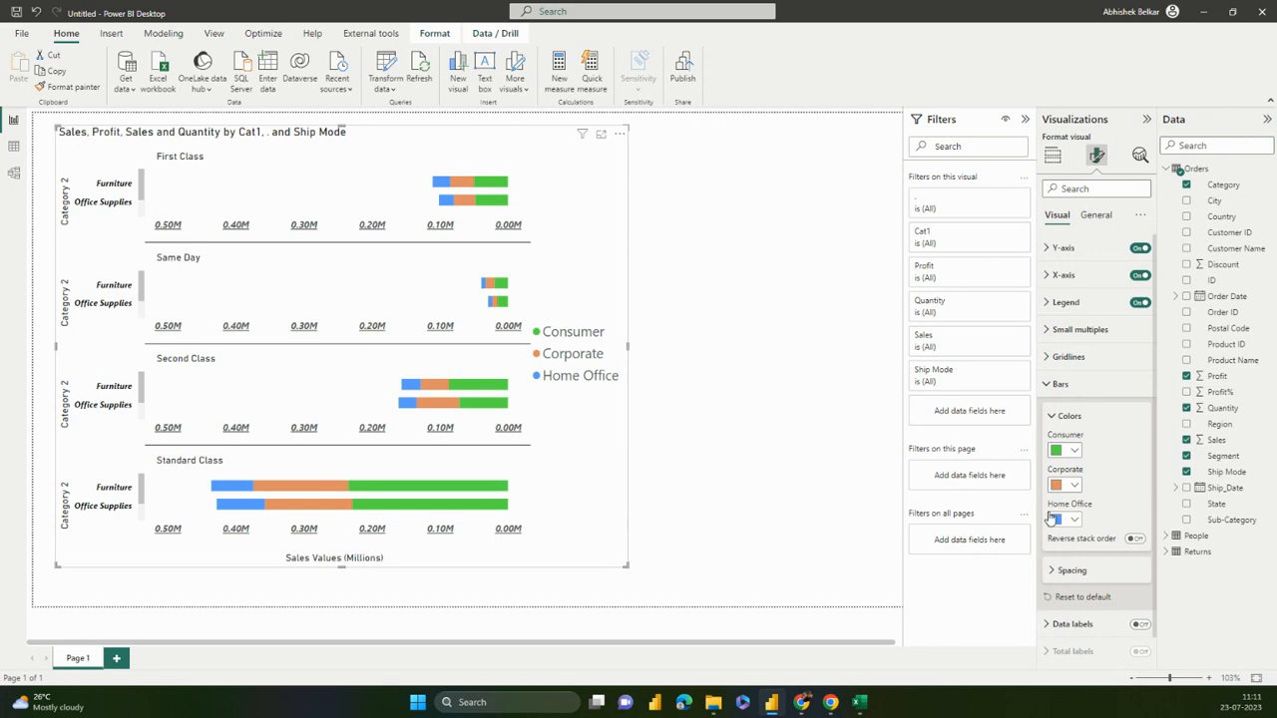
# Try bar inner padding of 0 px and 50 px, and set it to 13 px
pyautogui.click(1078, 573)
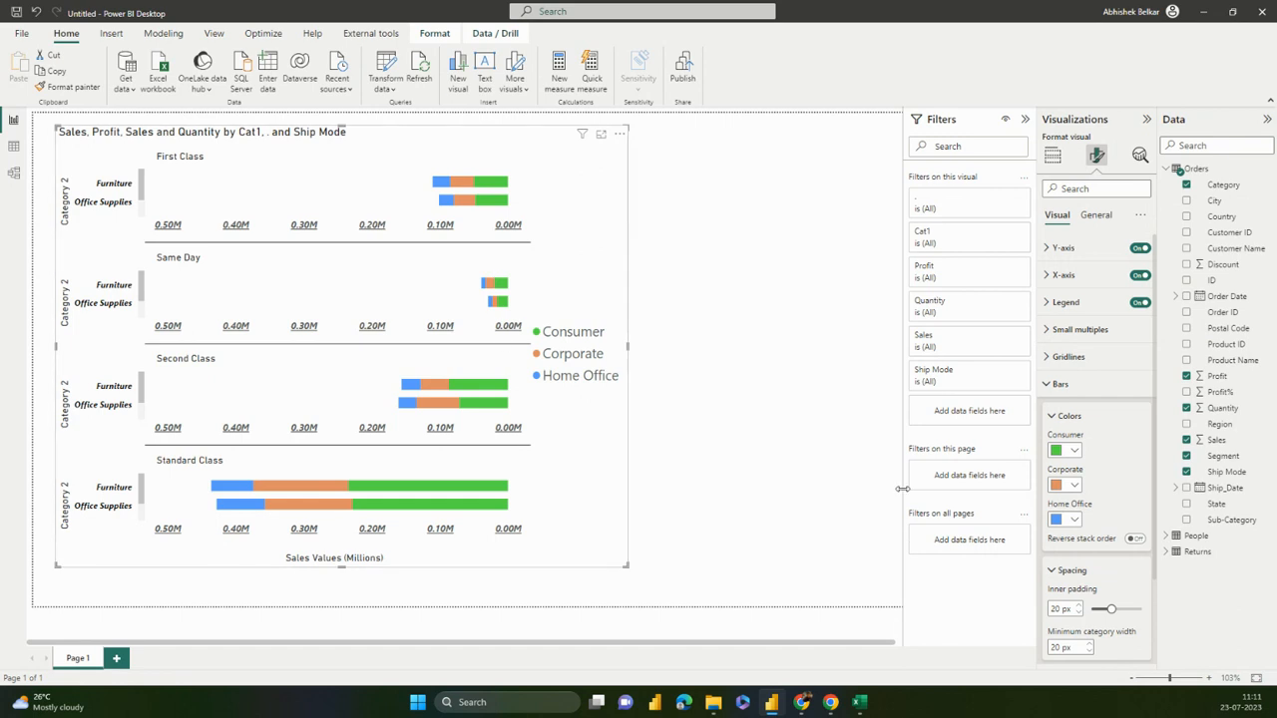
pyautogui.moveTo(1109, 608); pyautogui.dragTo(1087, 614)
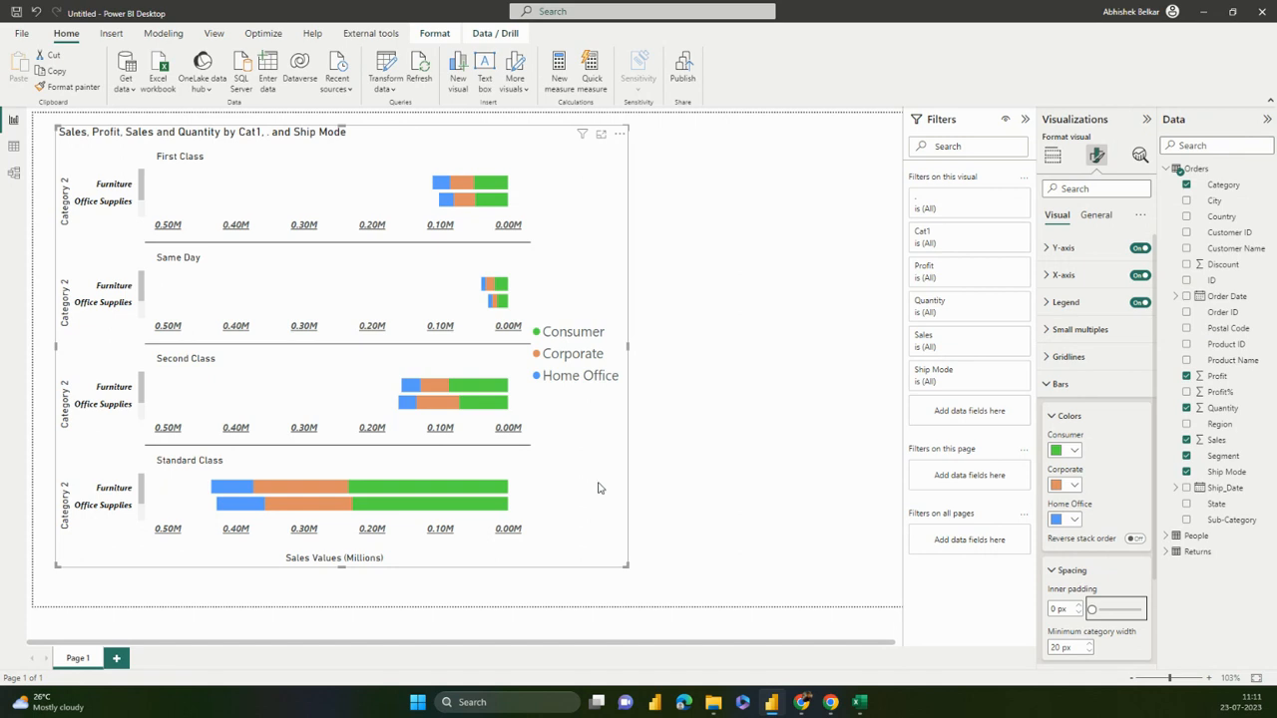
pyautogui.moveTo(1091, 610); pyautogui.dragTo(1142, 610)
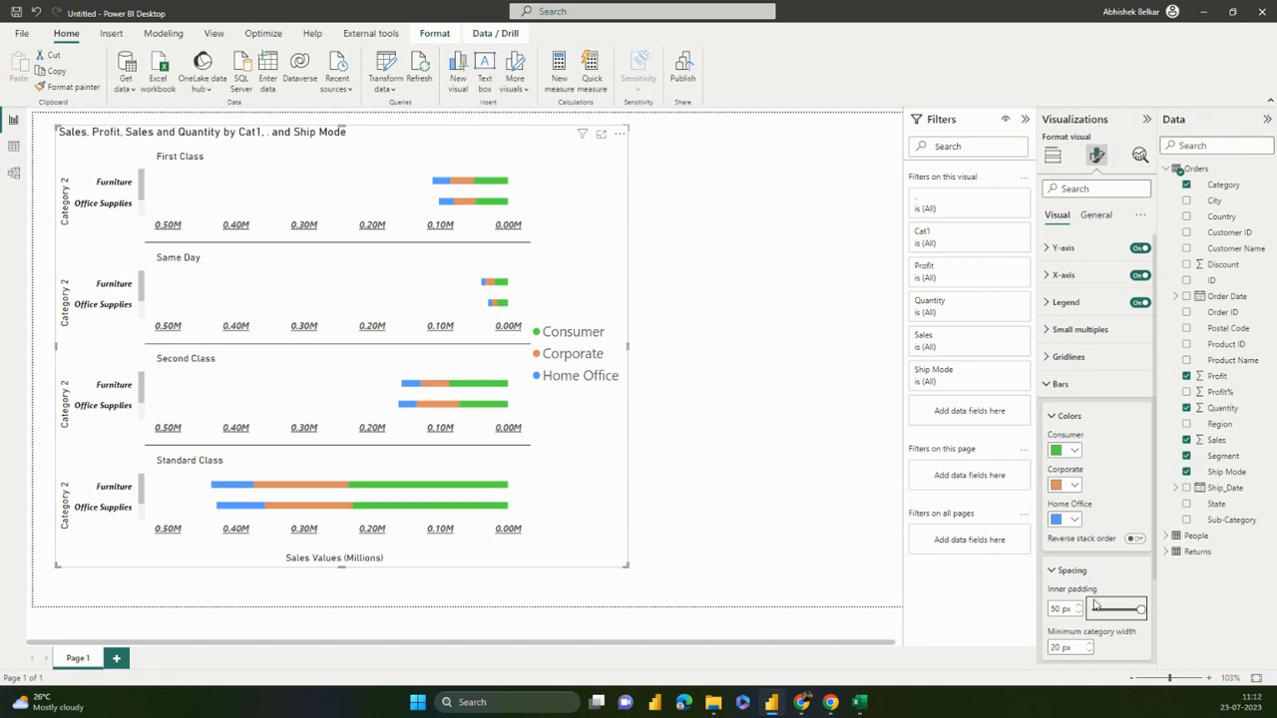
pyautogui.moveTo(1140, 609); pyautogui.dragTo(1103, 610)
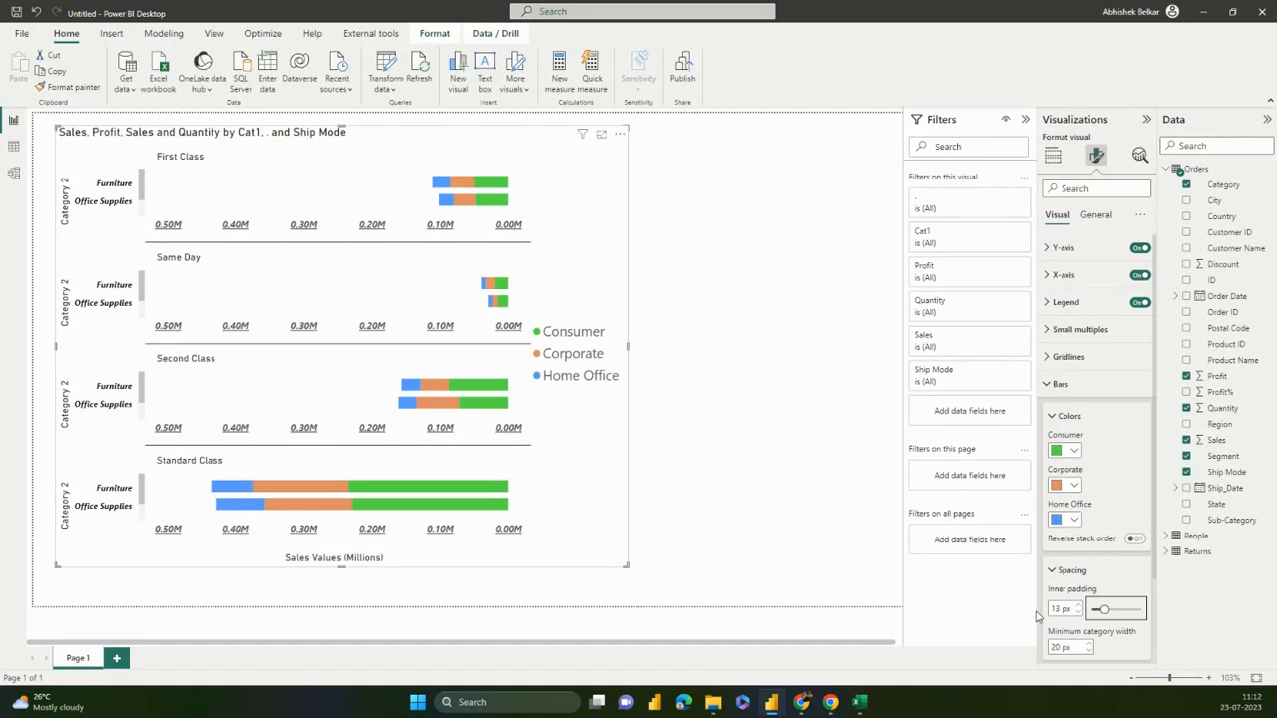
# Try larger minimum category widths for the bars, return the width to 20 px, and collapse the bar settings
pyautogui.click(1089, 646)
pyautogui.click(1089, 645)
pyautogui.click(1089, 645)
pyautogui.click(1089, 645)
pyautogui.click(1089, 650)
pyautogui.click(1089, 651)
pyautogui.click(1089, 651)
pyautogui.click(1090, 650)
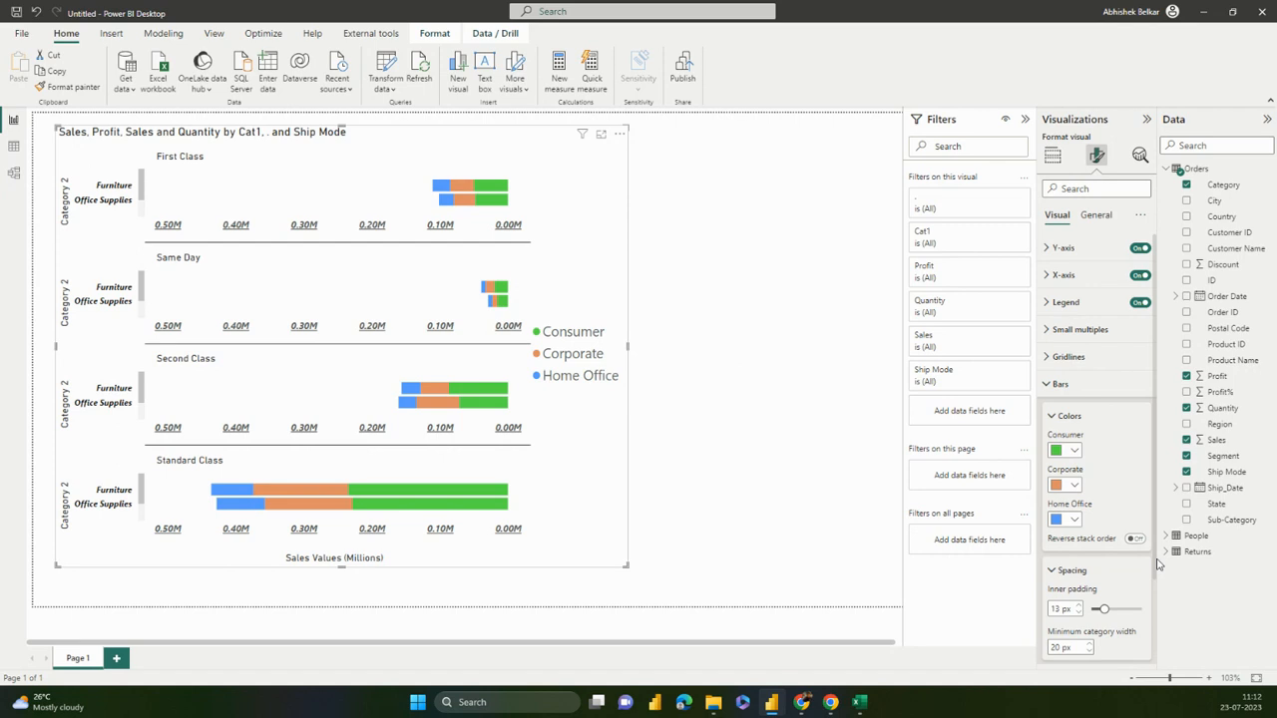
pyautogui.scroll(-2, 1160, 639)
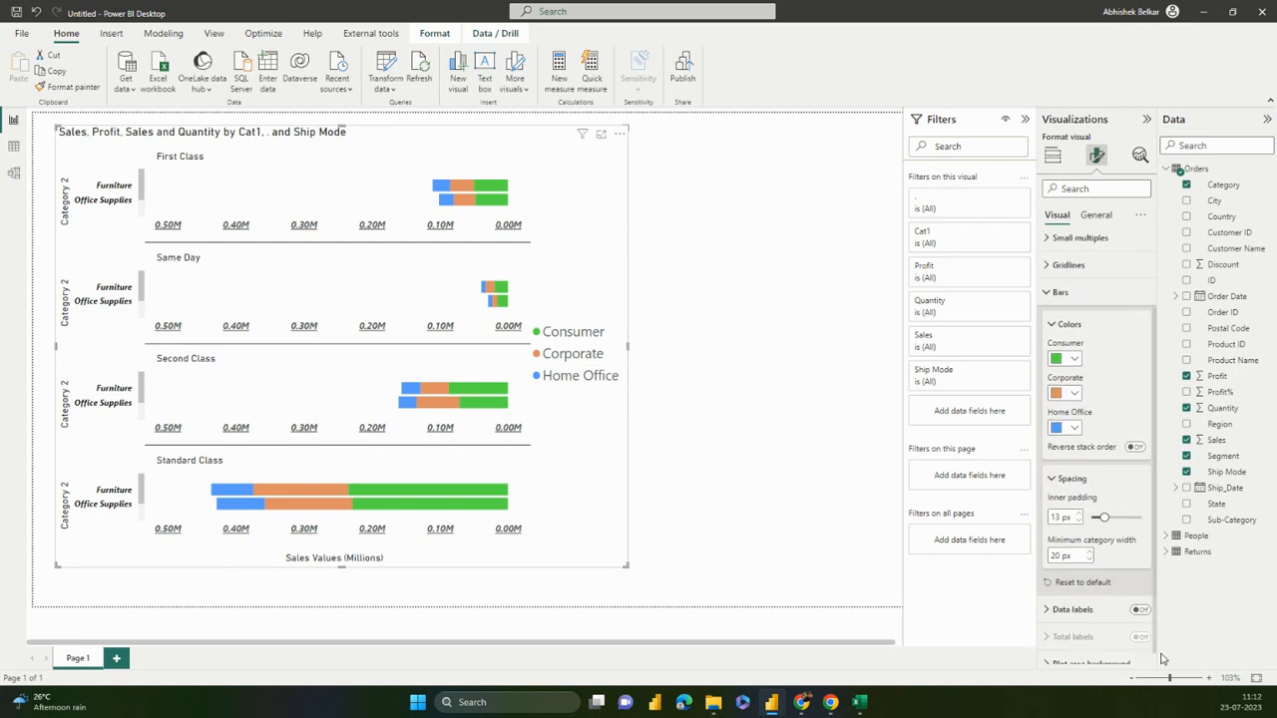
pyautogui.click(1073, 466)
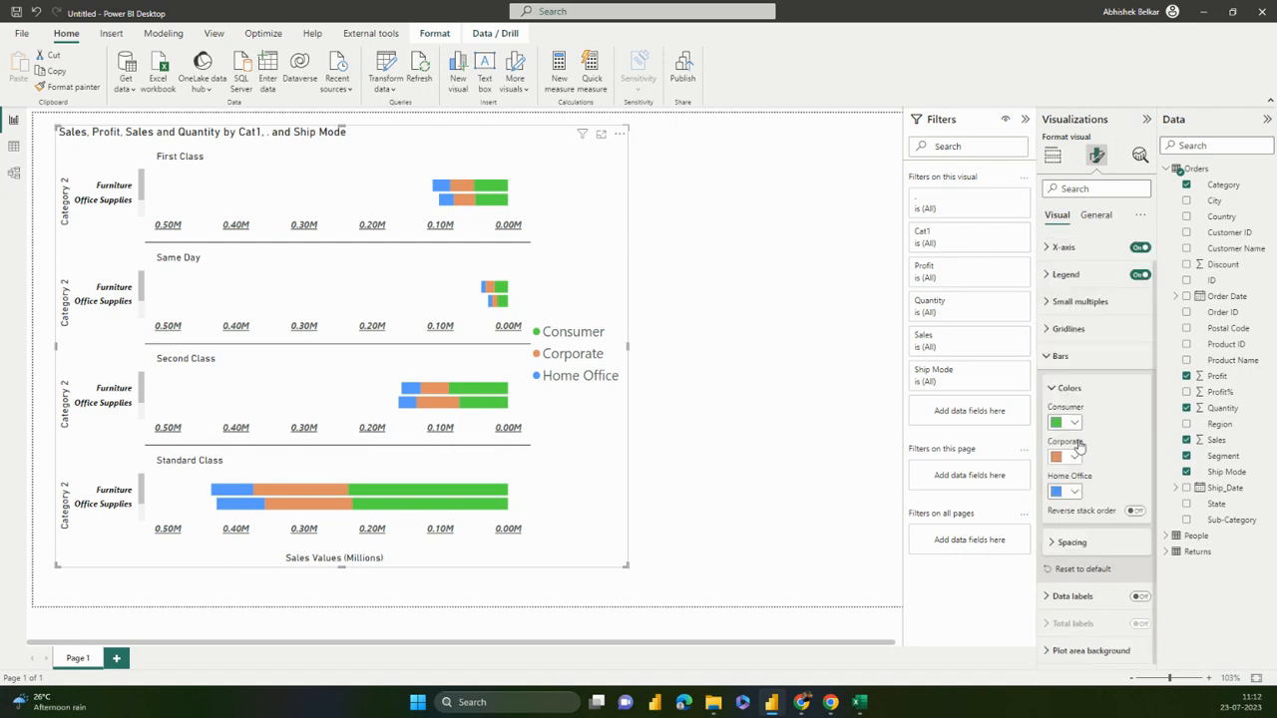
pyautogui.click(1059, 356)
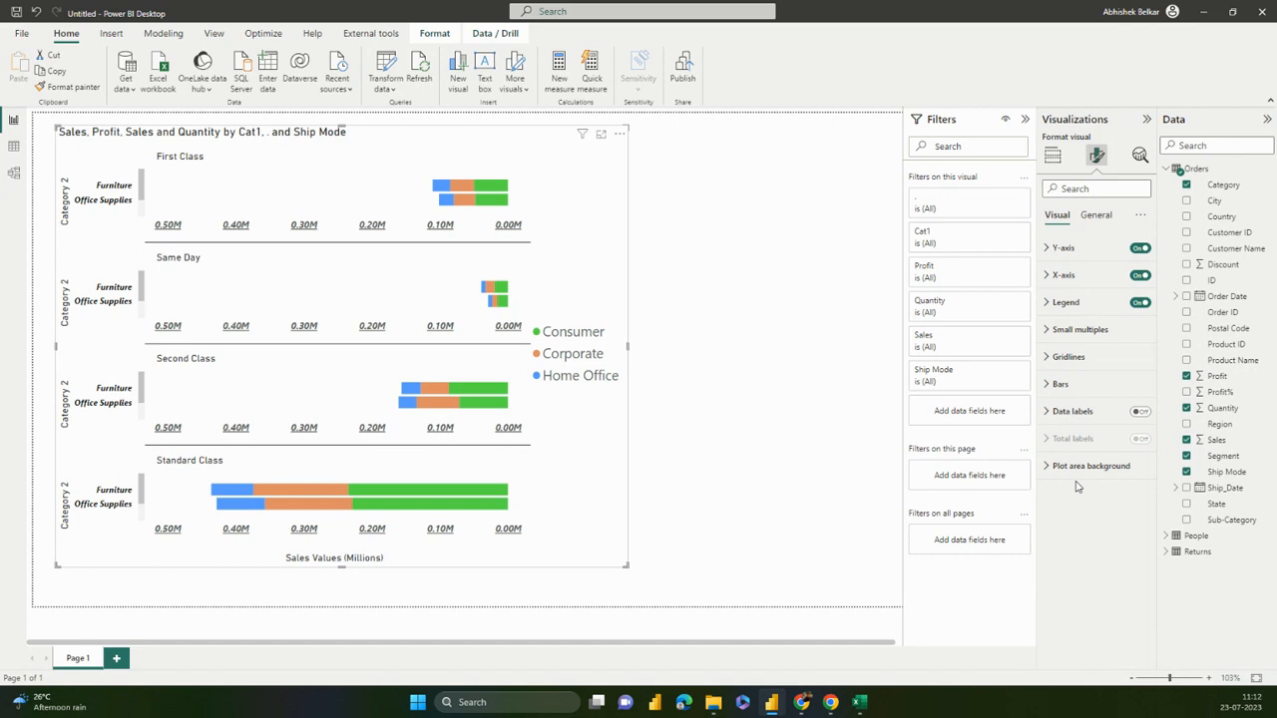
# Switch on data labels for all series, try the Inside end position, and set it to Inside center
pyautogui.click(1093, 412)
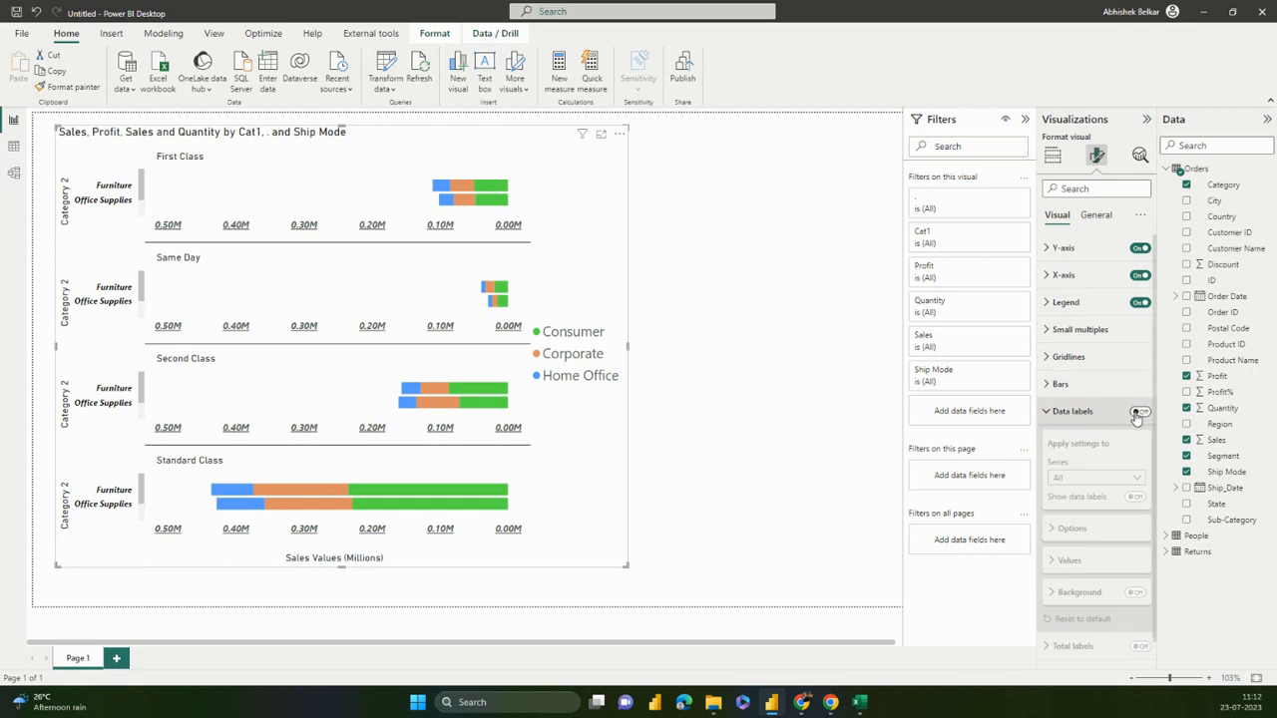
pyautogui.click(1138, 414)
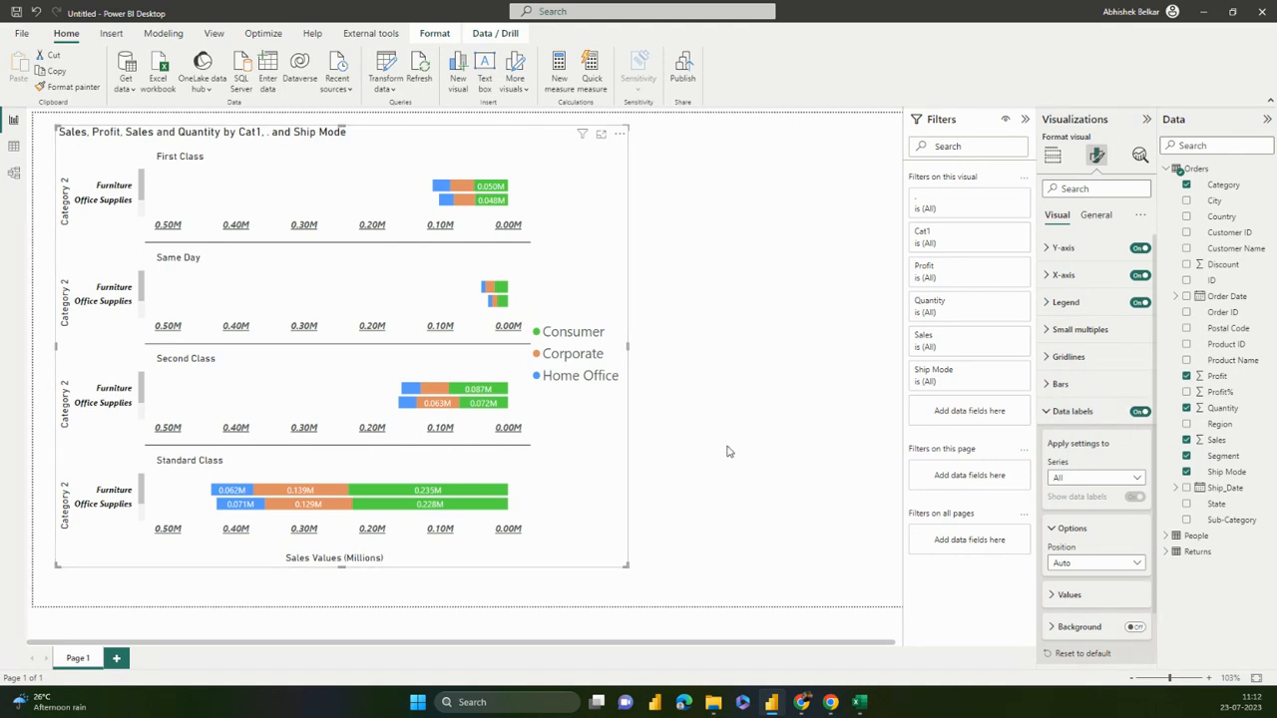
pyautogui.click(1064, 566)
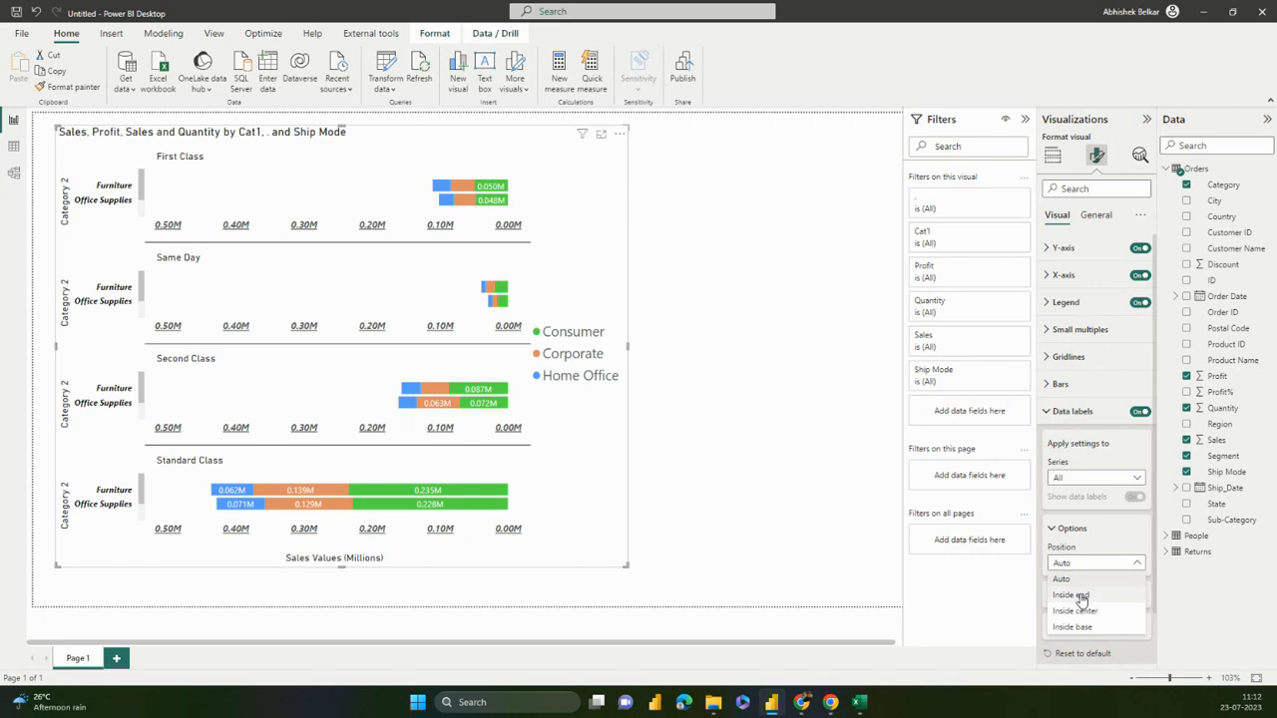
pyautogui.click(1070, 595)
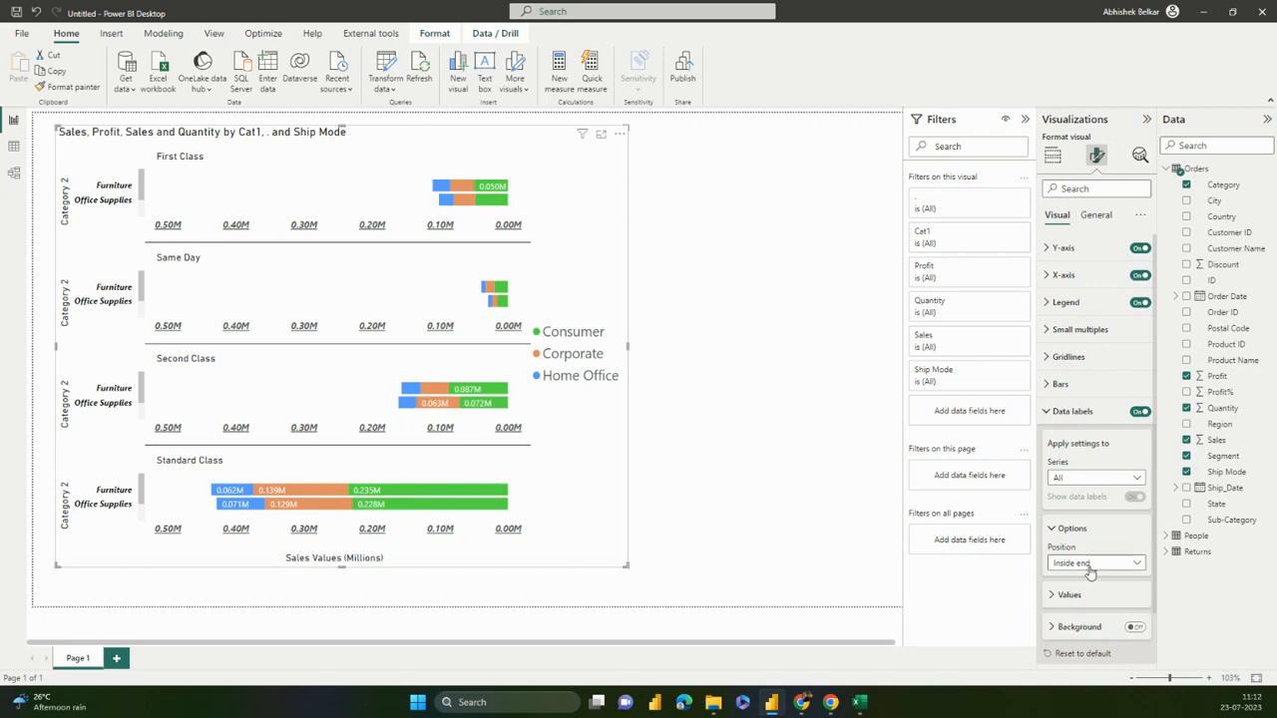
pyautogui.click(1088, 569)
pyautogui.click(1092, 615)
pyautogui.click(1093, 563)
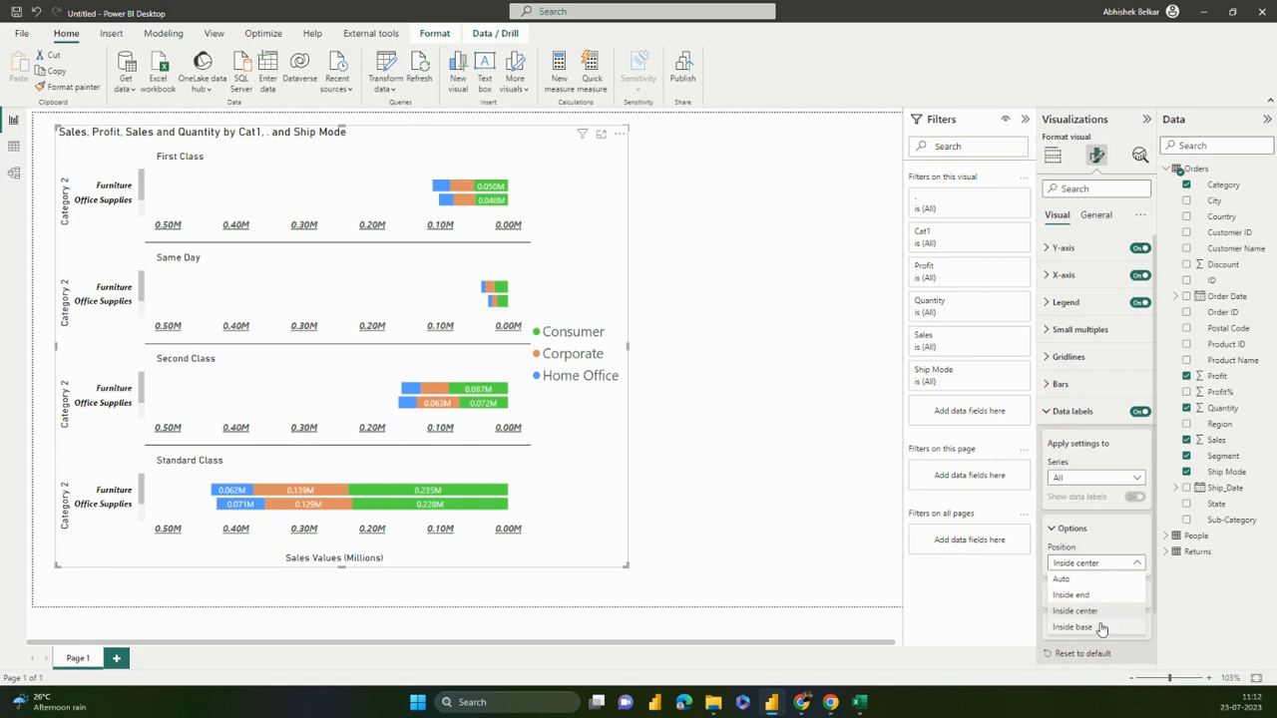
# Try the Inside base position for the chart's data labels, and set the position to Auto
pyautogui.click(1102, 627)
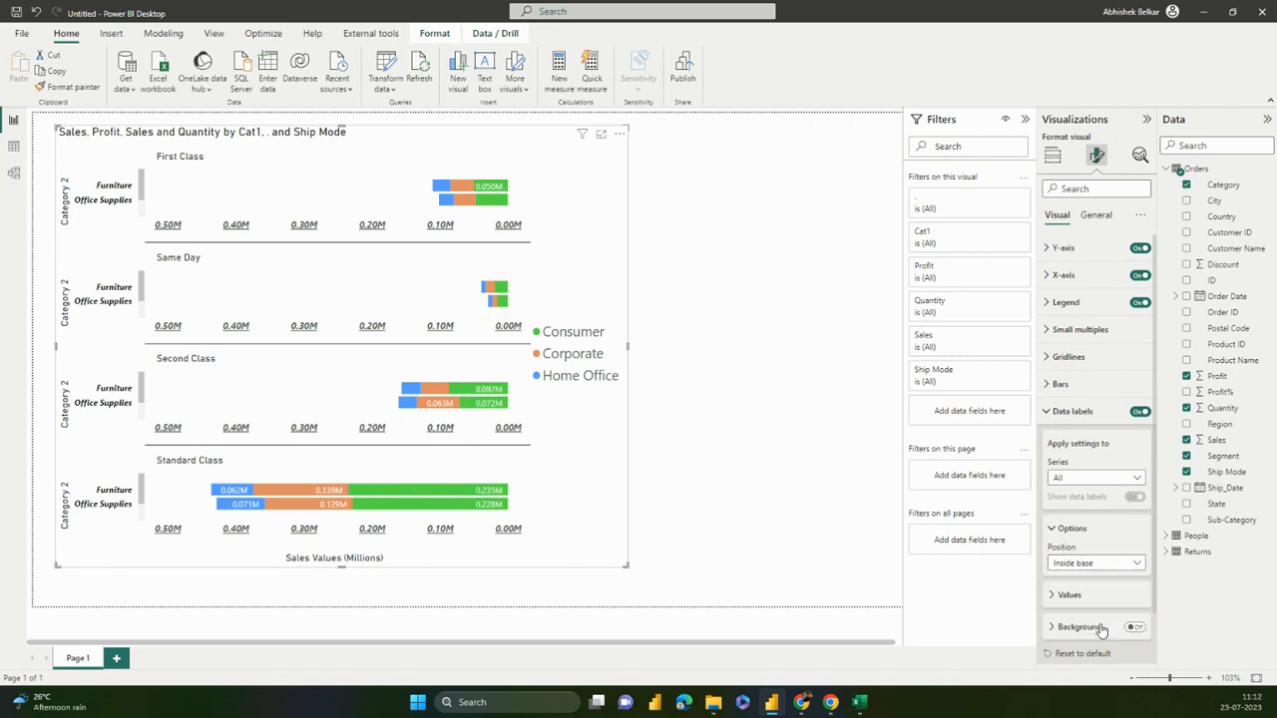
pyautogui.click(1103, 568)
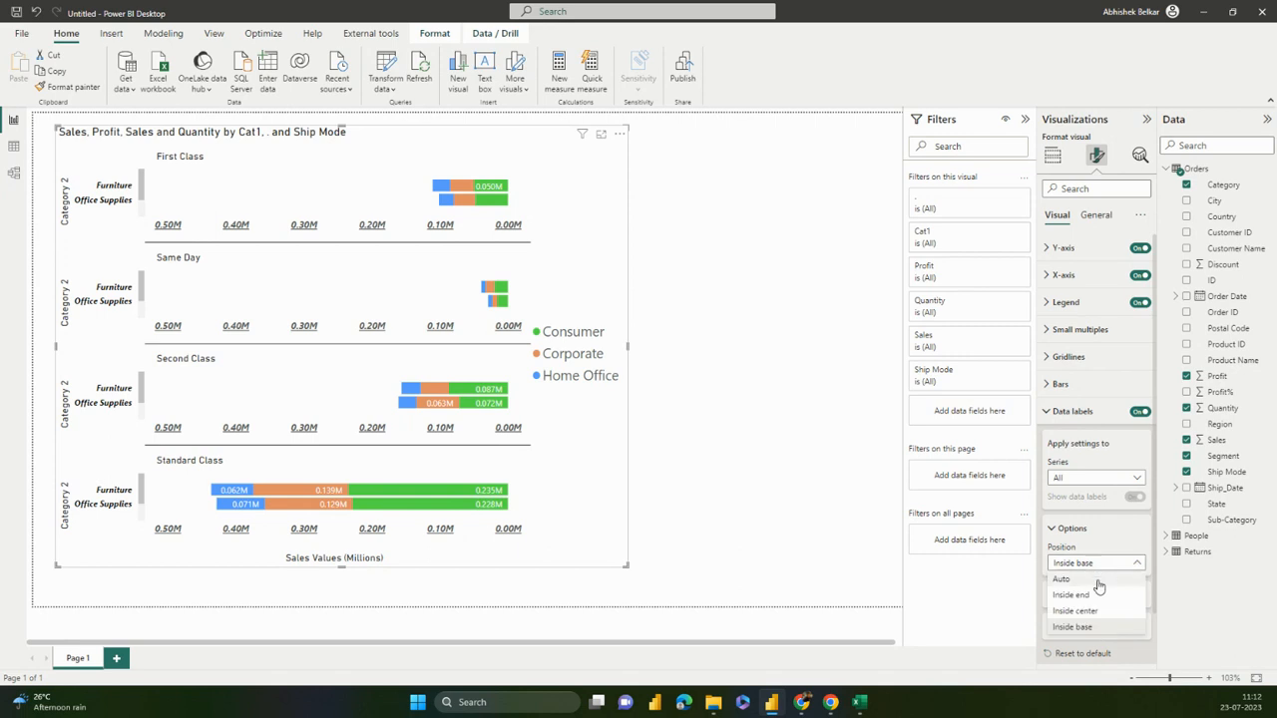
pyautogui.click(1097, 583)
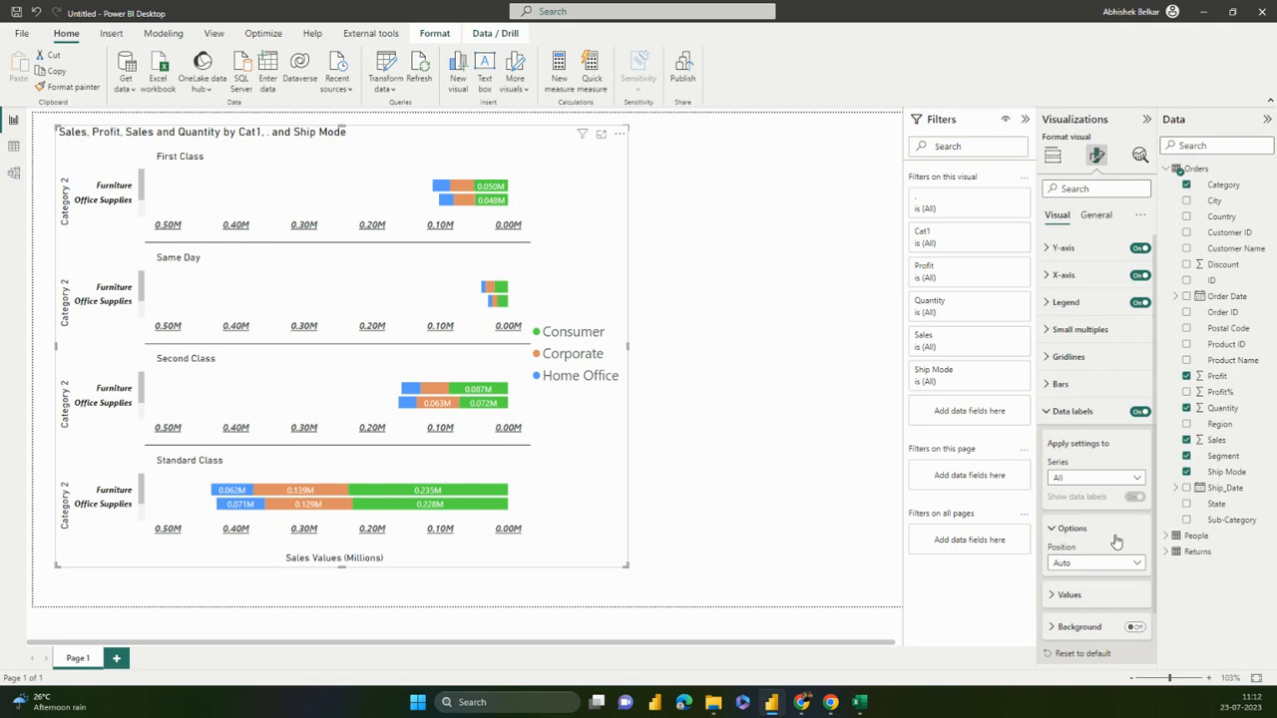
# Try a font size of 12 for the data label values, and set it to 10
pyautogui.click(1082, 597)
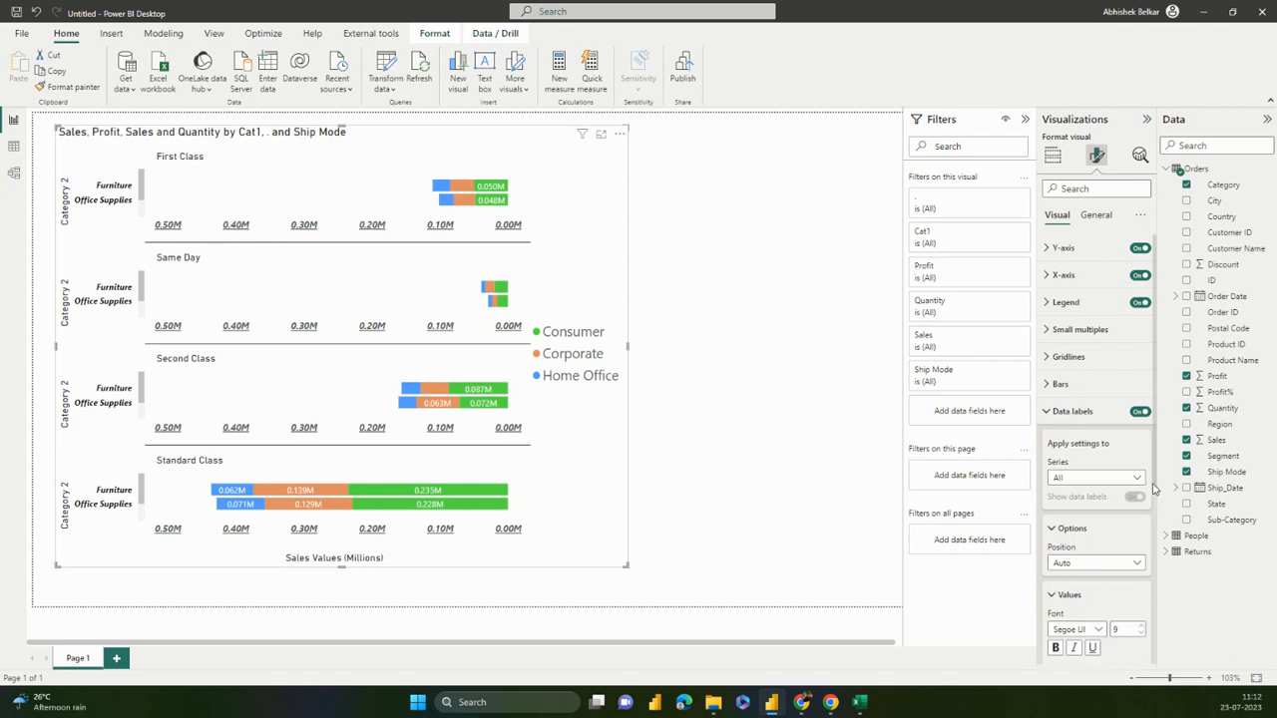
pyautogui.scroll(-2, 1154, 487)
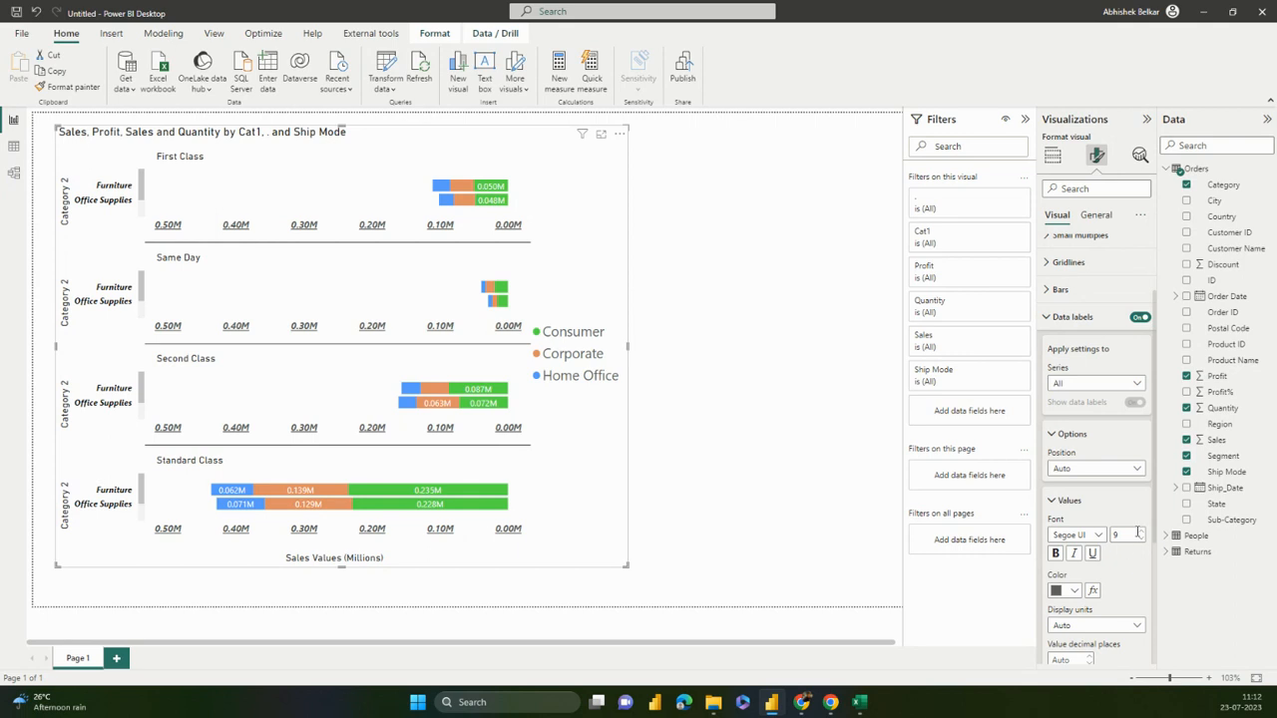
pyautogui.click(1140, 532)
pyautogui.click(1141, 532)
pyautogui.click(1141, 532)
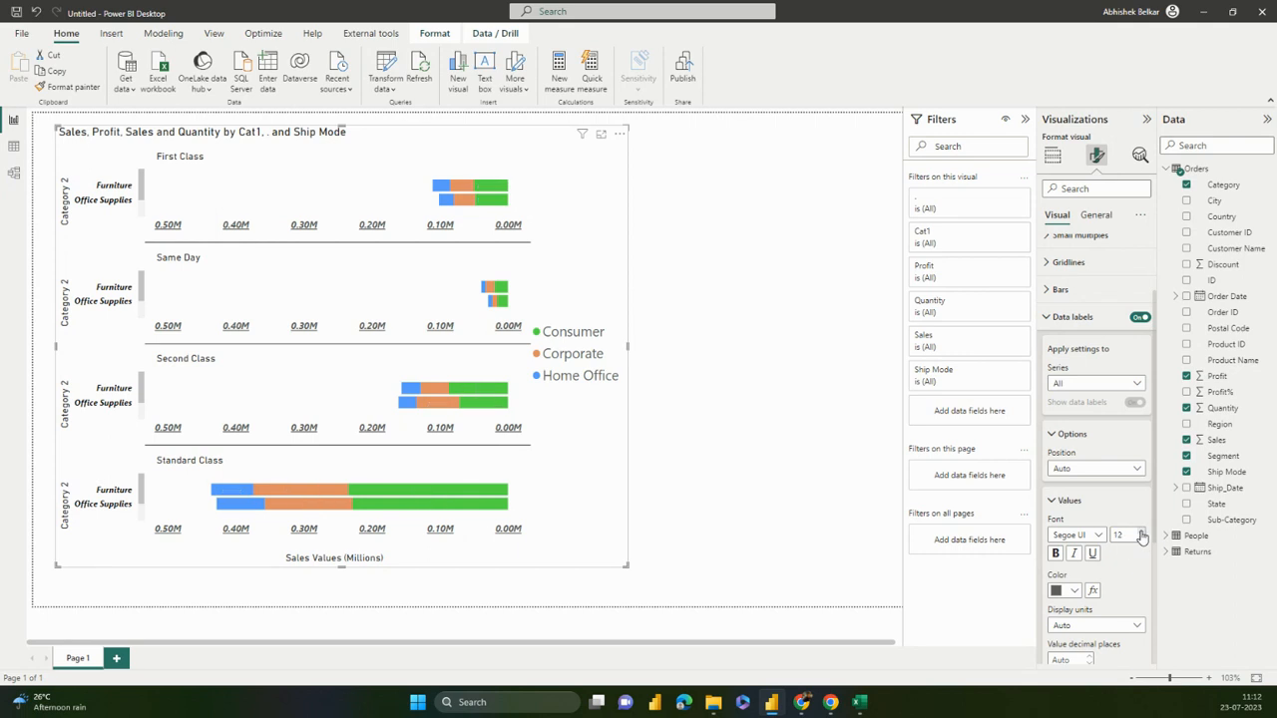
pyautogui.click(1141, 539)
pyautogui.click(1141, 540)
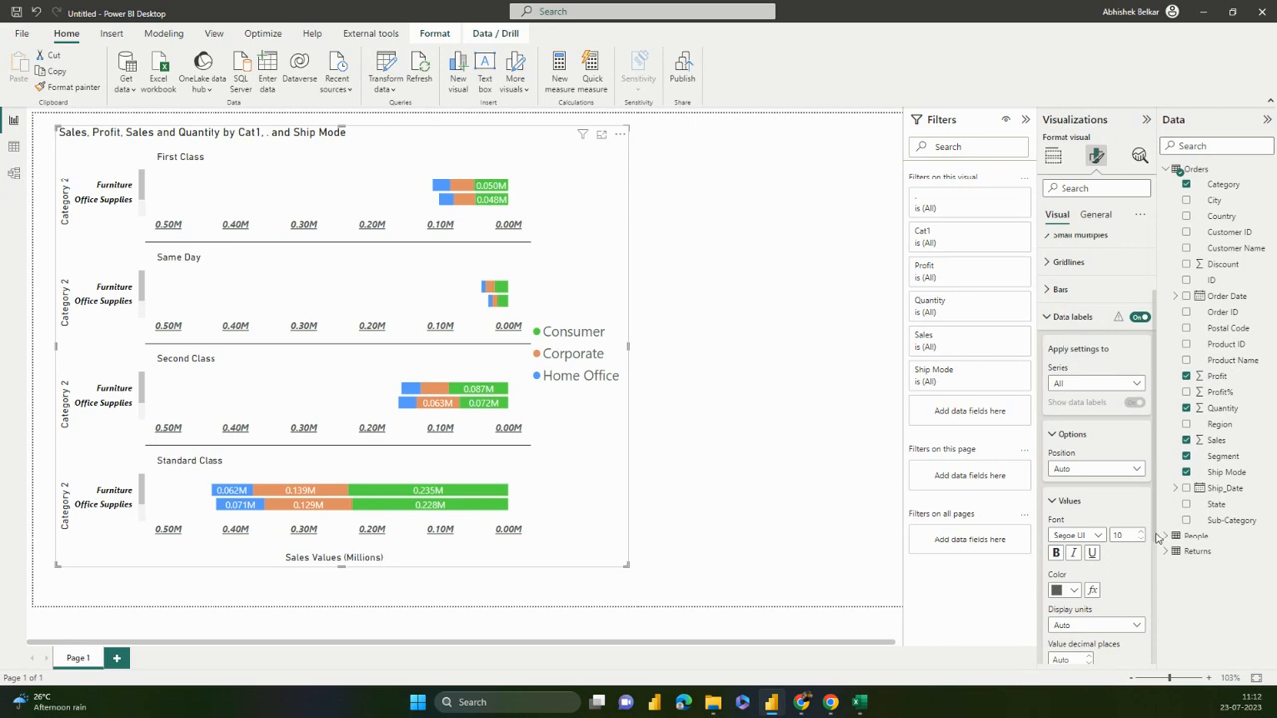
# Enable overflow text for the data label values, and switch the custom label on and off again
pyautogui.scroll(-3, 1157, 538)
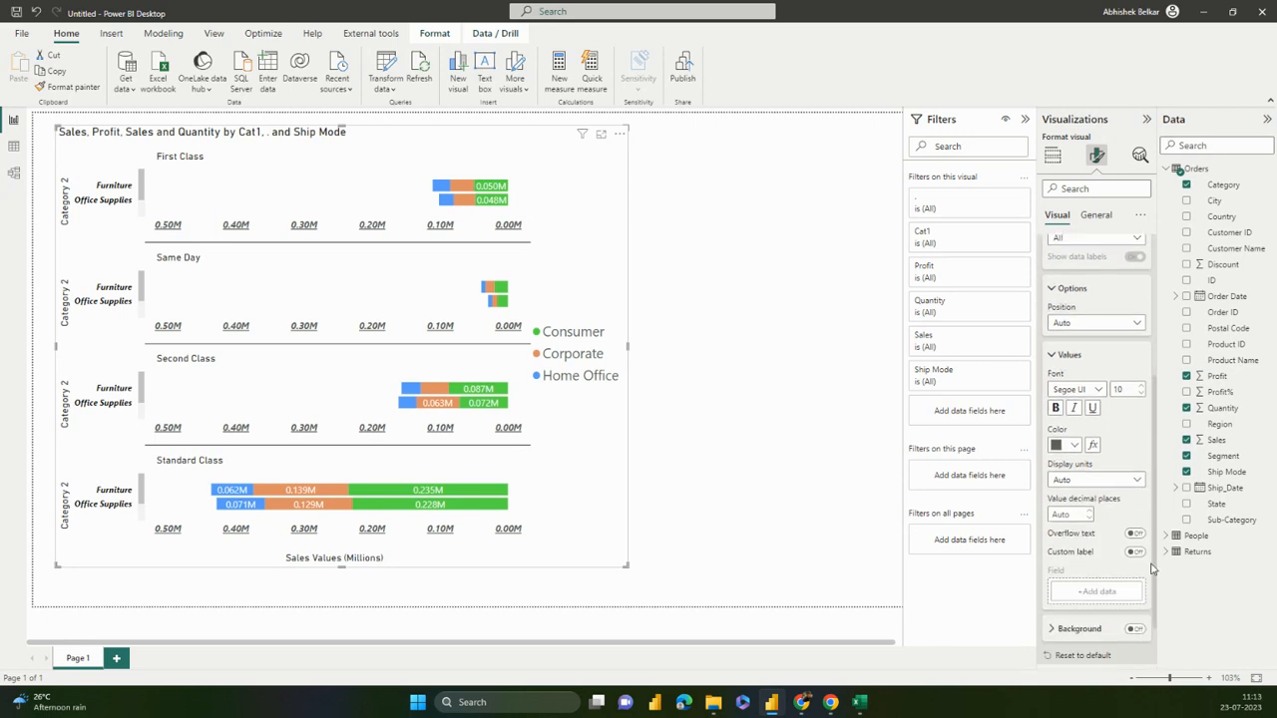
pyautogui.click(1135, 534)
pyautogui.click(1135, 552)
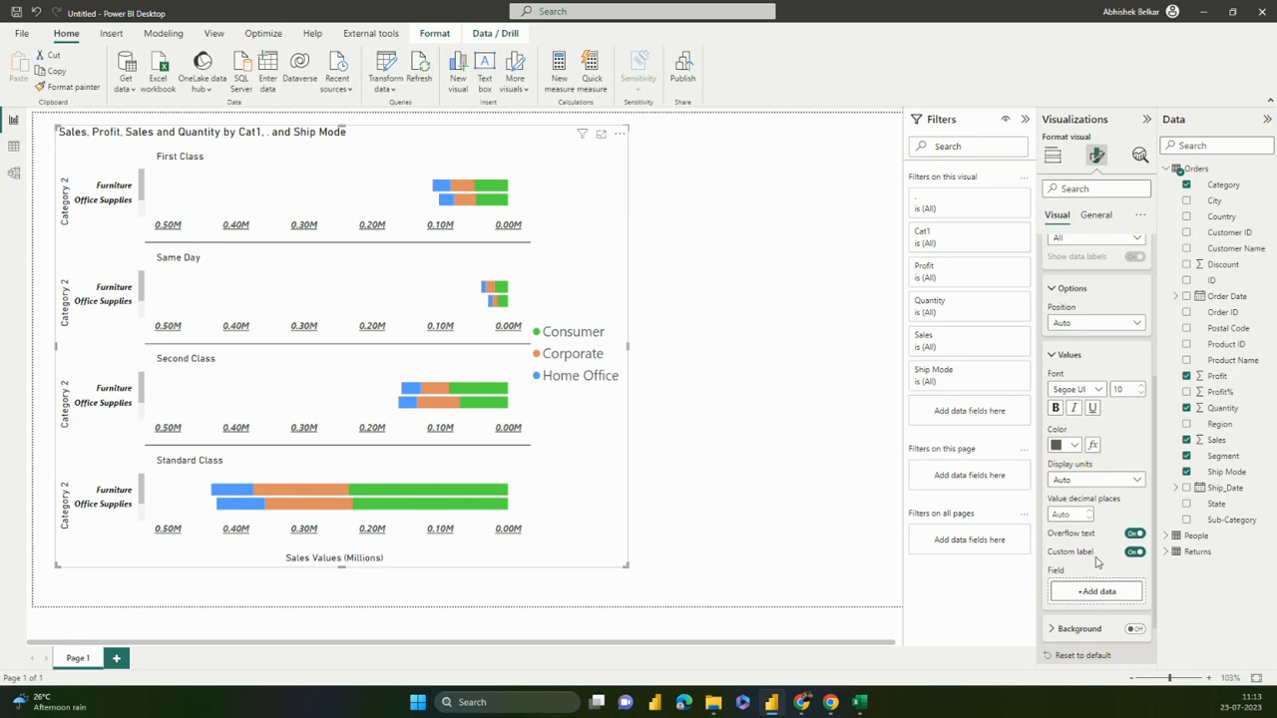
pyautogui.click(1136, 555)
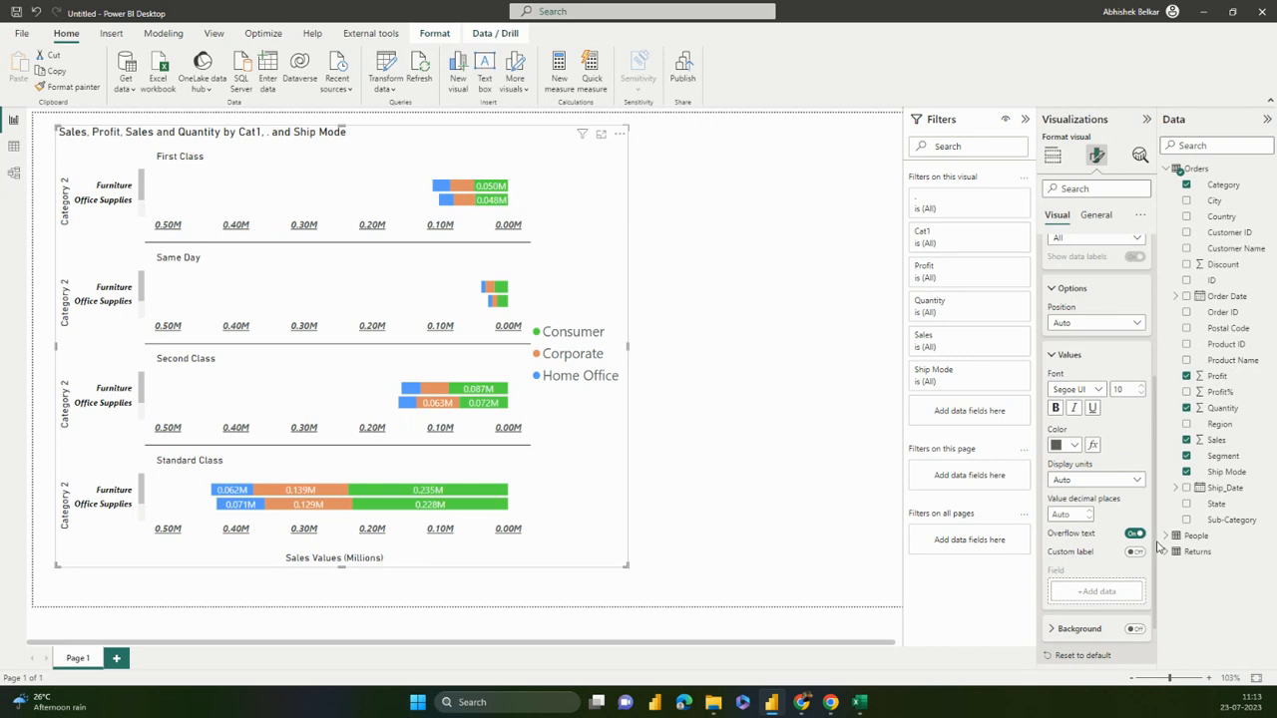
# Enable the data label background and set its transparency to 64%, trying 100% and 0% first
pyautogui.scroll(-2, 1157, 547)
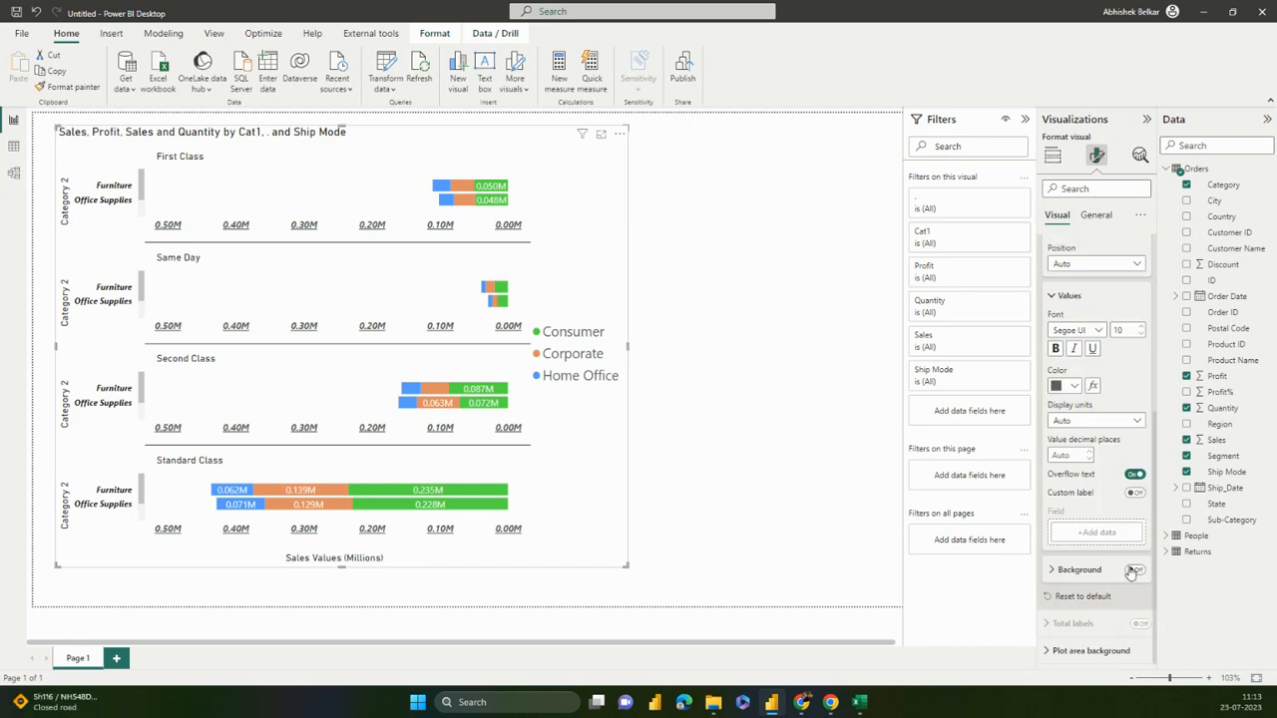
pyautogui.click(1134, 570)
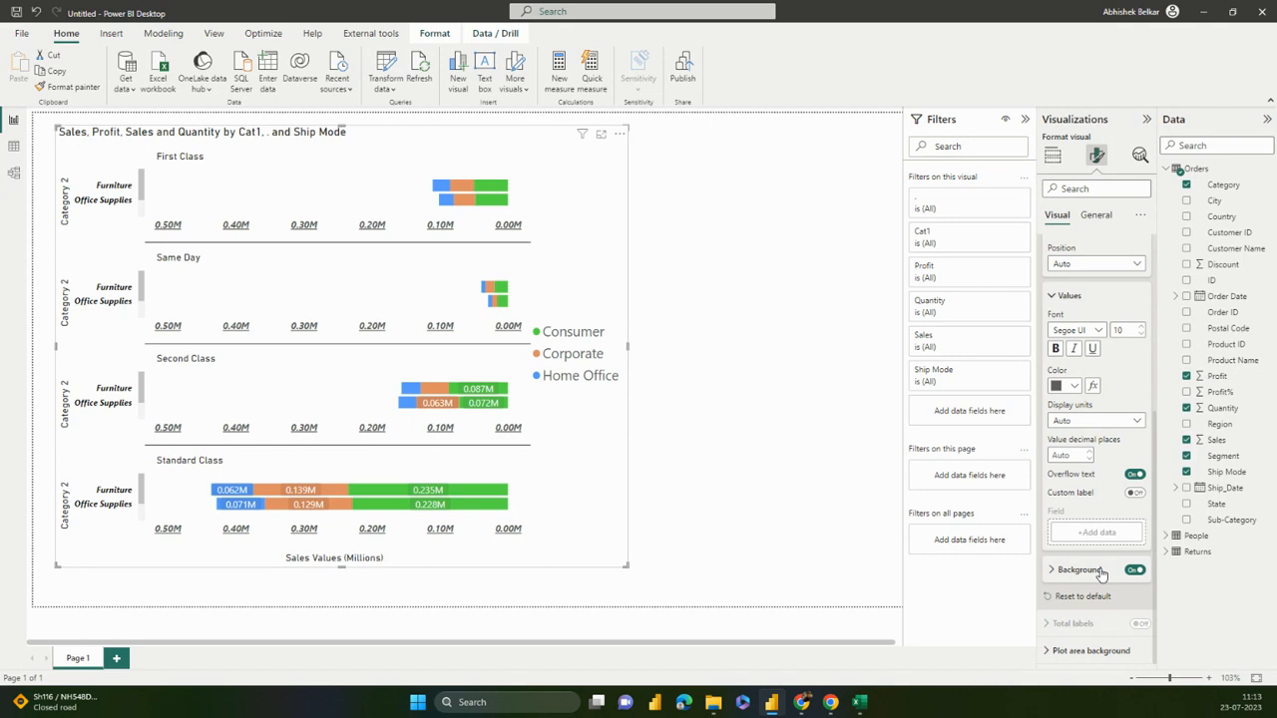
pyautogui.click(1080, 570)
pyautogui.scroll(-2, 1152, 557)
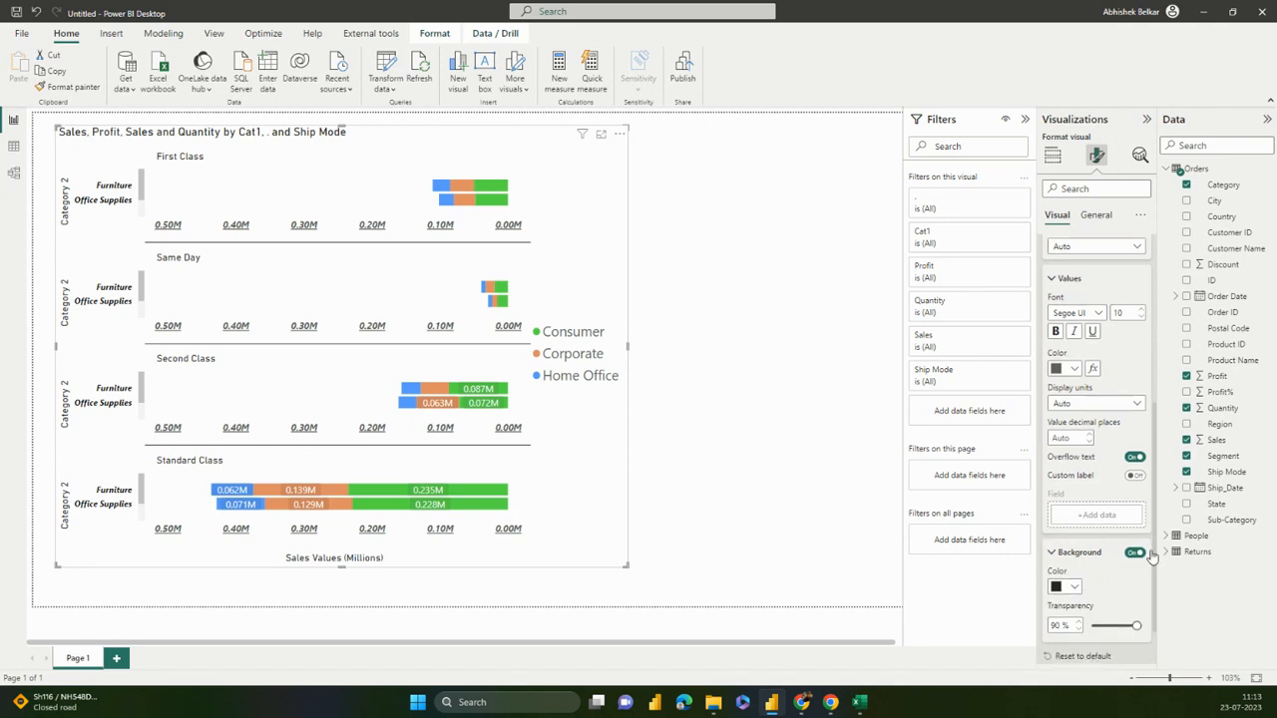
pyautogui.moveTo(1137, 565)
pyautogui.mouseDown()
pyautogui.moveTo(1092, 565)
pyautogui.moveTo(1153, 571)
pyautogui.mouseUp()
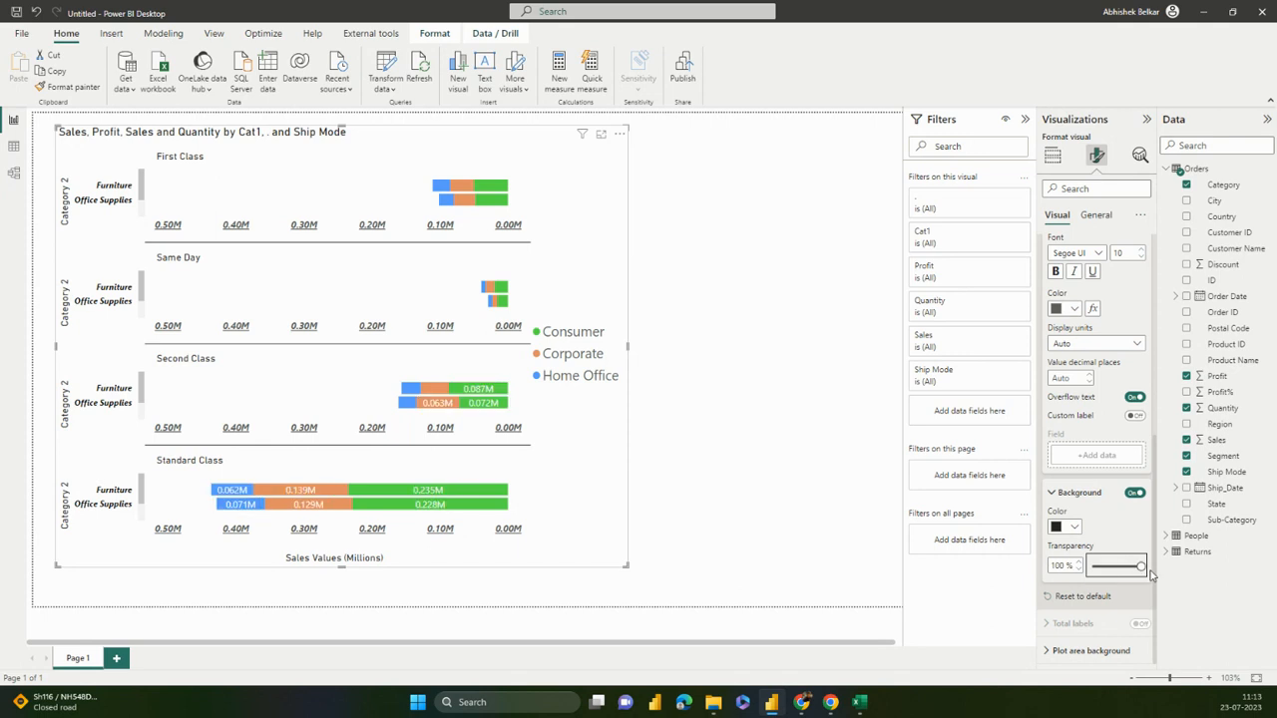
pyautogui.moveTo(1140, 566); pyautogui.dragTo(1082, 577)
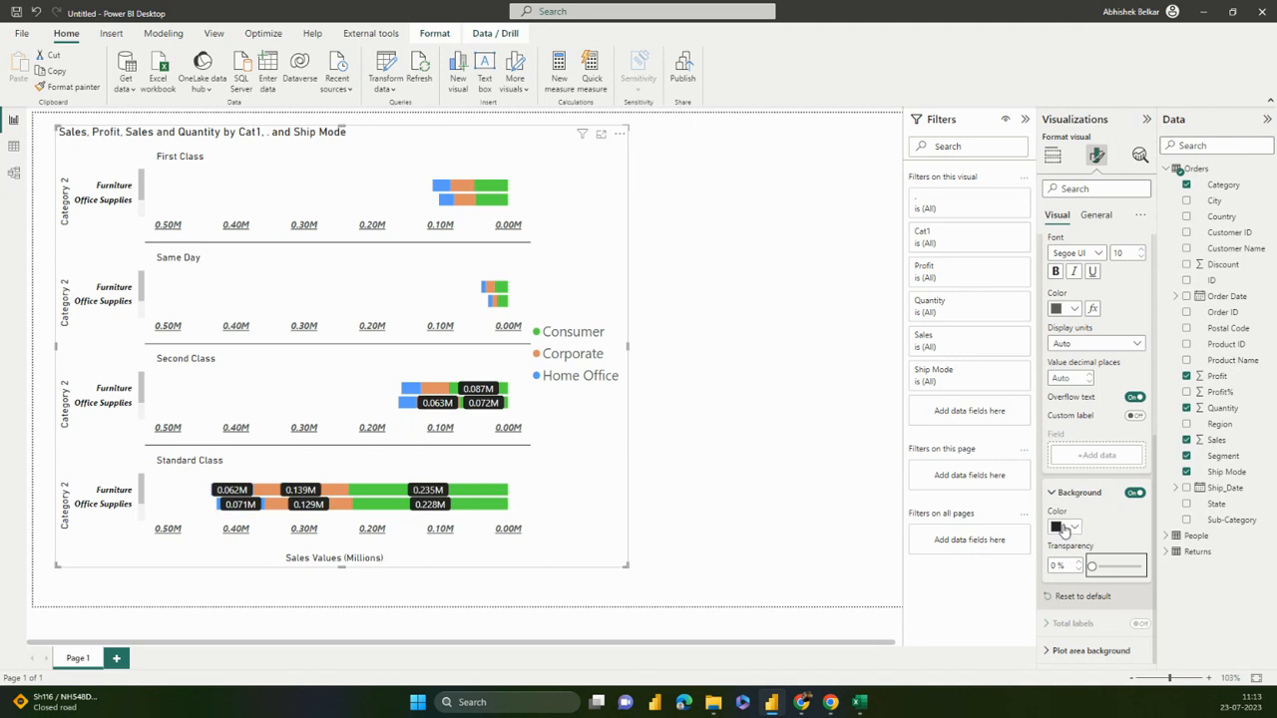
pyautogui.moveTo(1092, 566); pyautogui.dragTo(1122, 567)
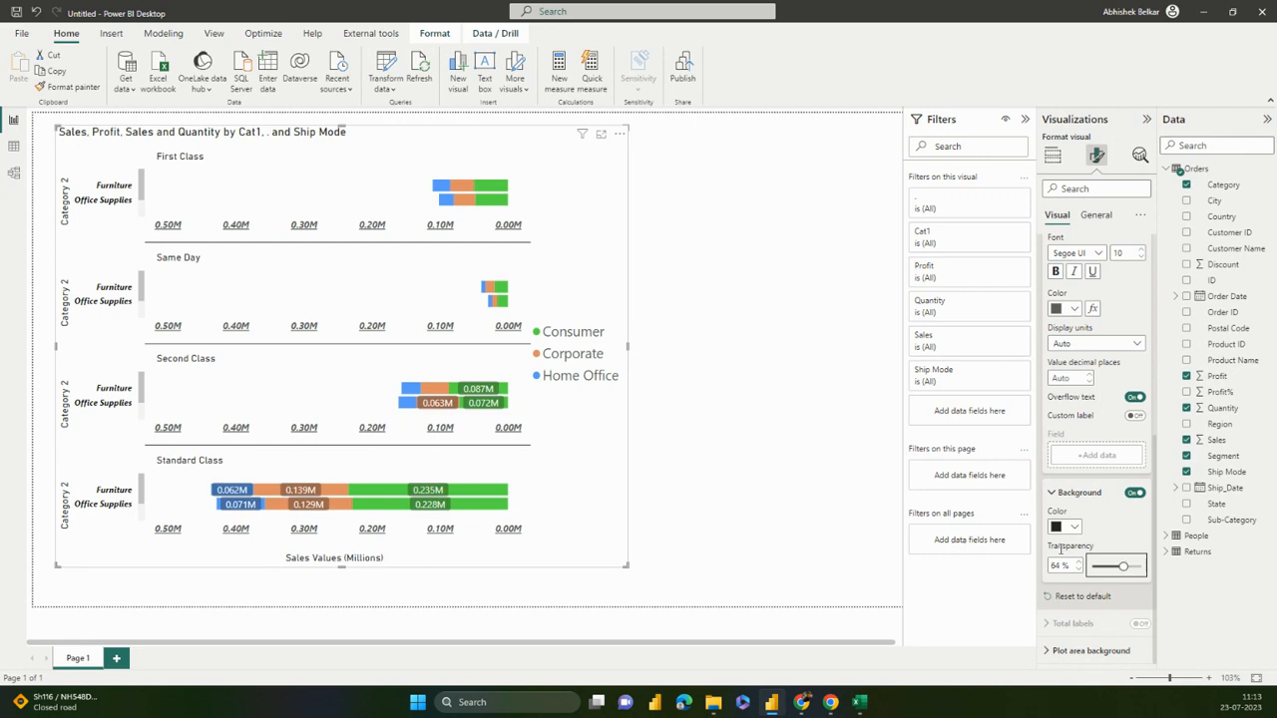
# Open the plot area background settings and enlarge the chart to about 1013 wide by 702 high
pyautogui.click(1091, 650)
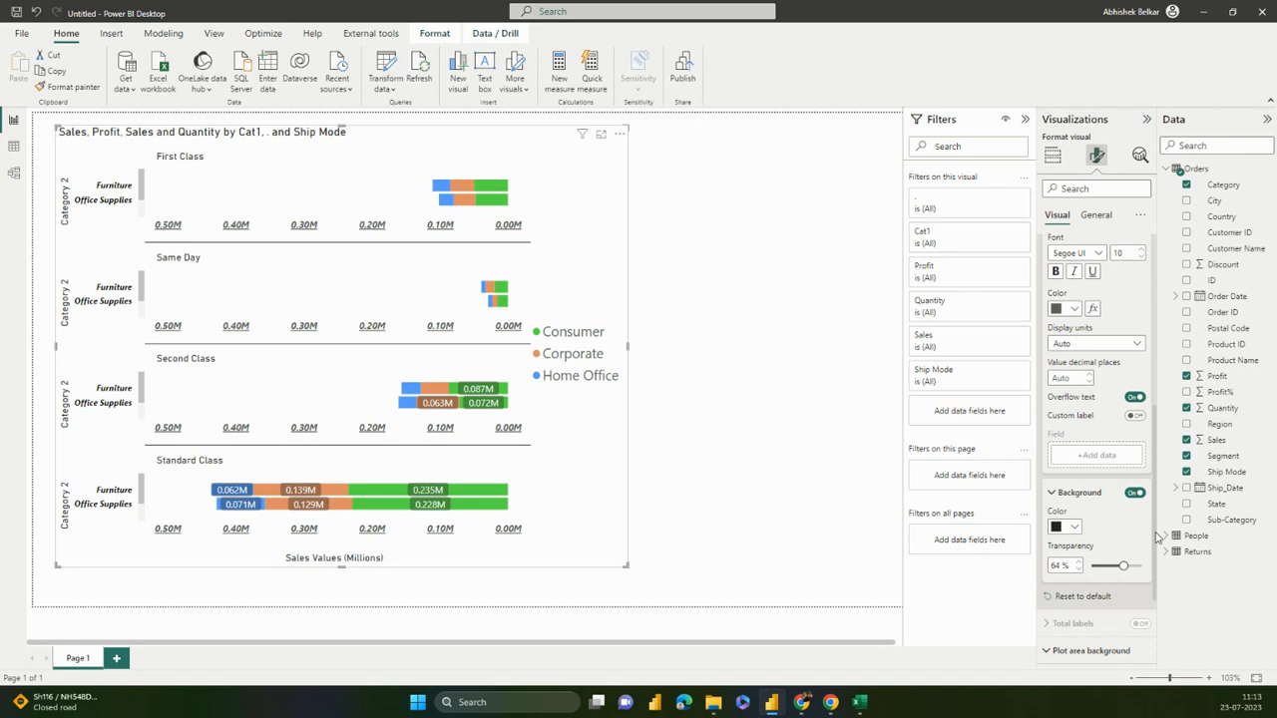
pyautogui.scroll(-2, 1152, 539)
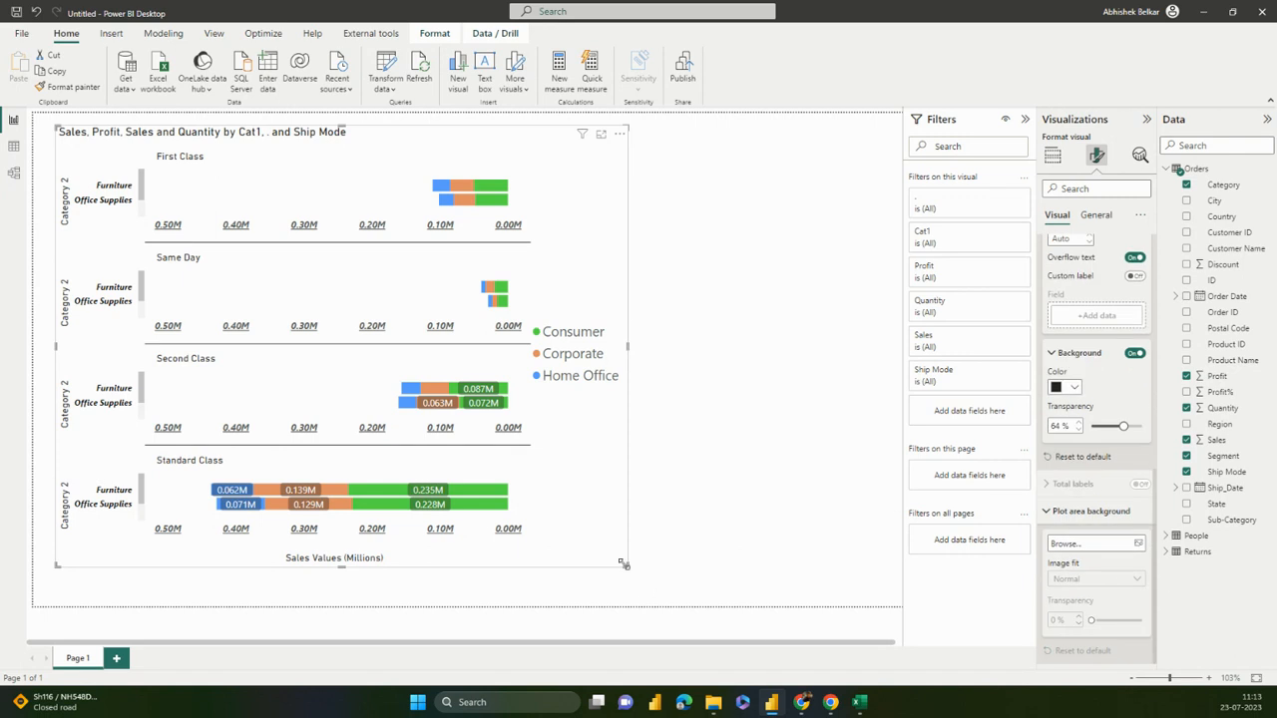
pyautogui.moveTo(622, 563); pyautogui.dragTo(748, 605)
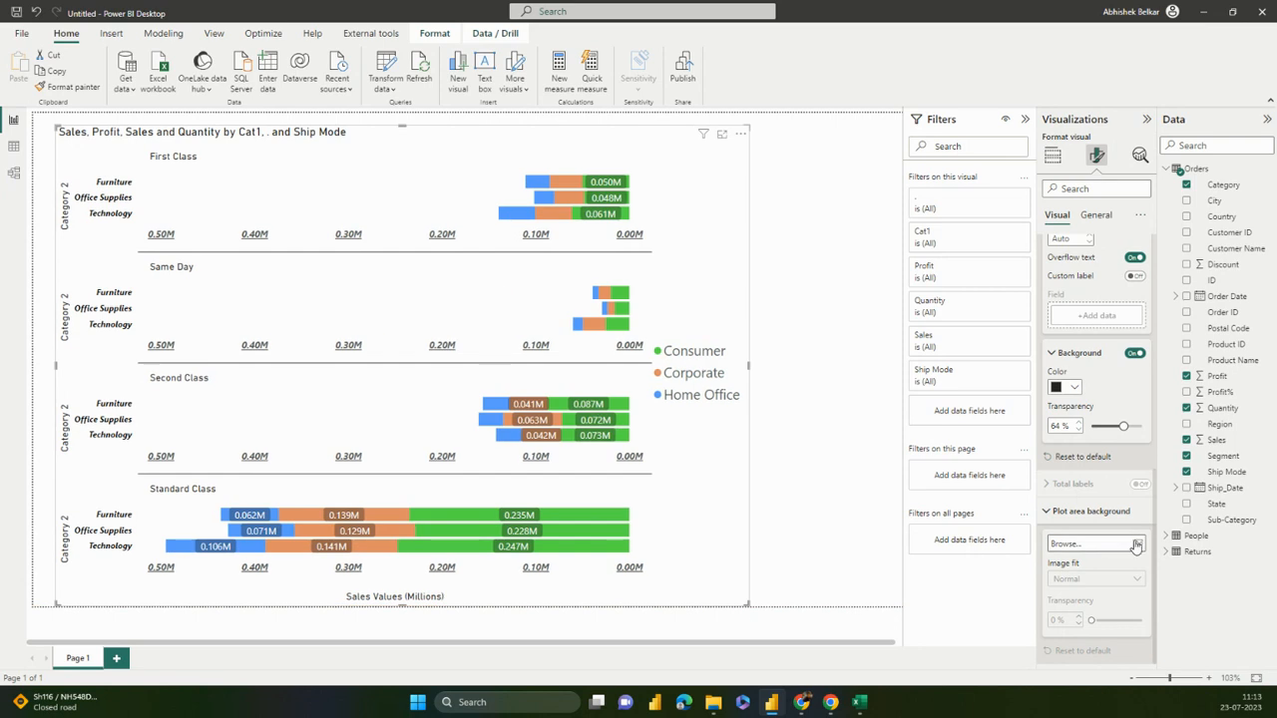
# Try batman.jpg from the Pictures folder as the plot area background image, and remove it again
pyautogui.click(1136, 545)
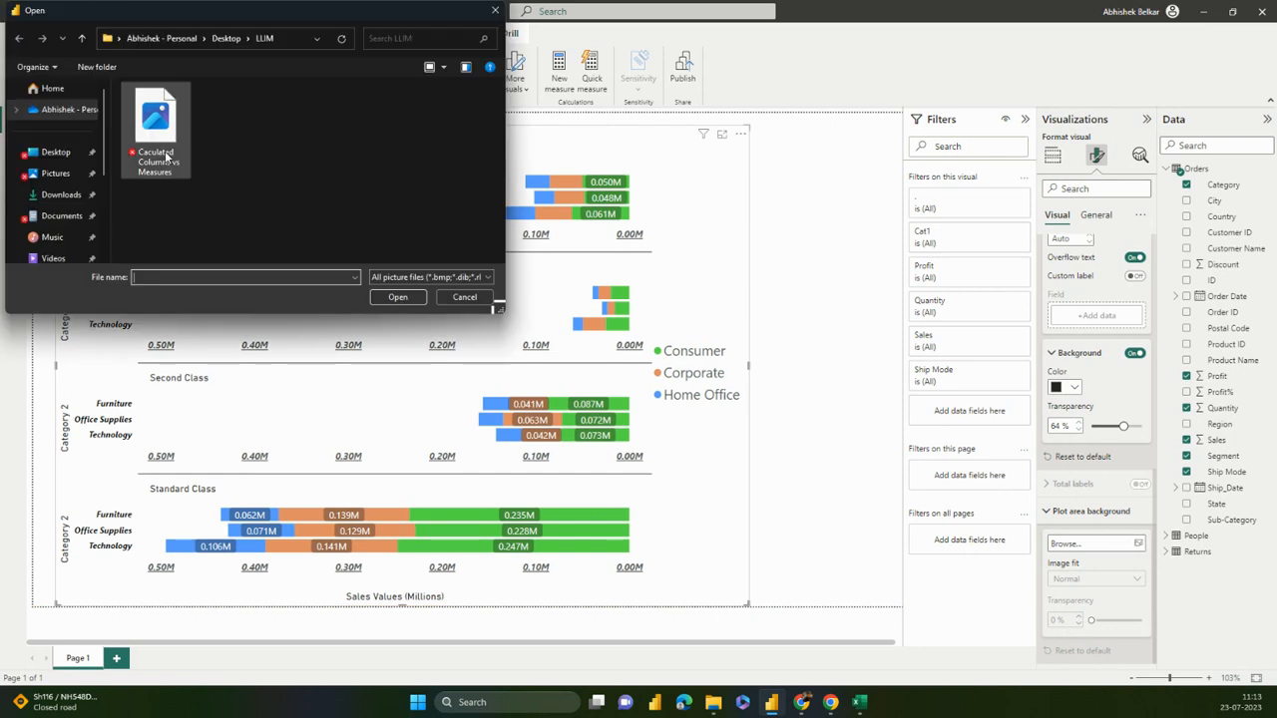
pyautogui.click(60, 179)
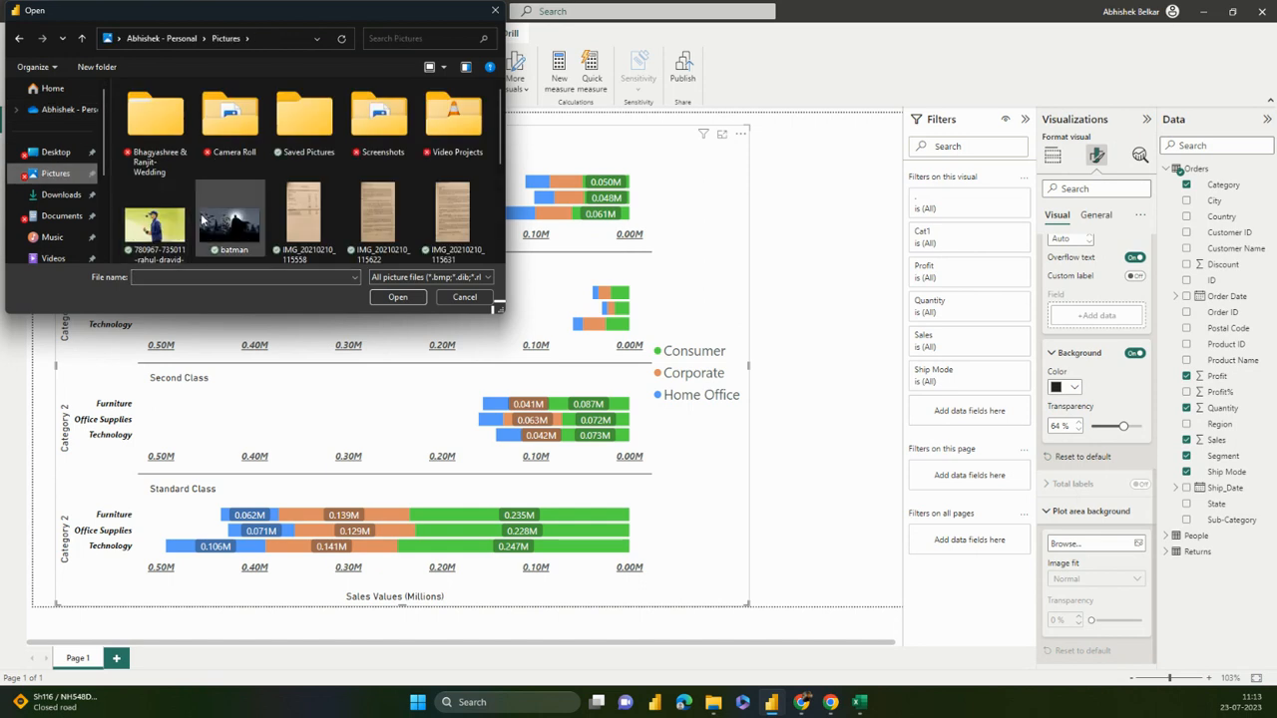
pyautogui.click(217, 214)
pyautogui.press('Down')
pyautogui.press('Down')
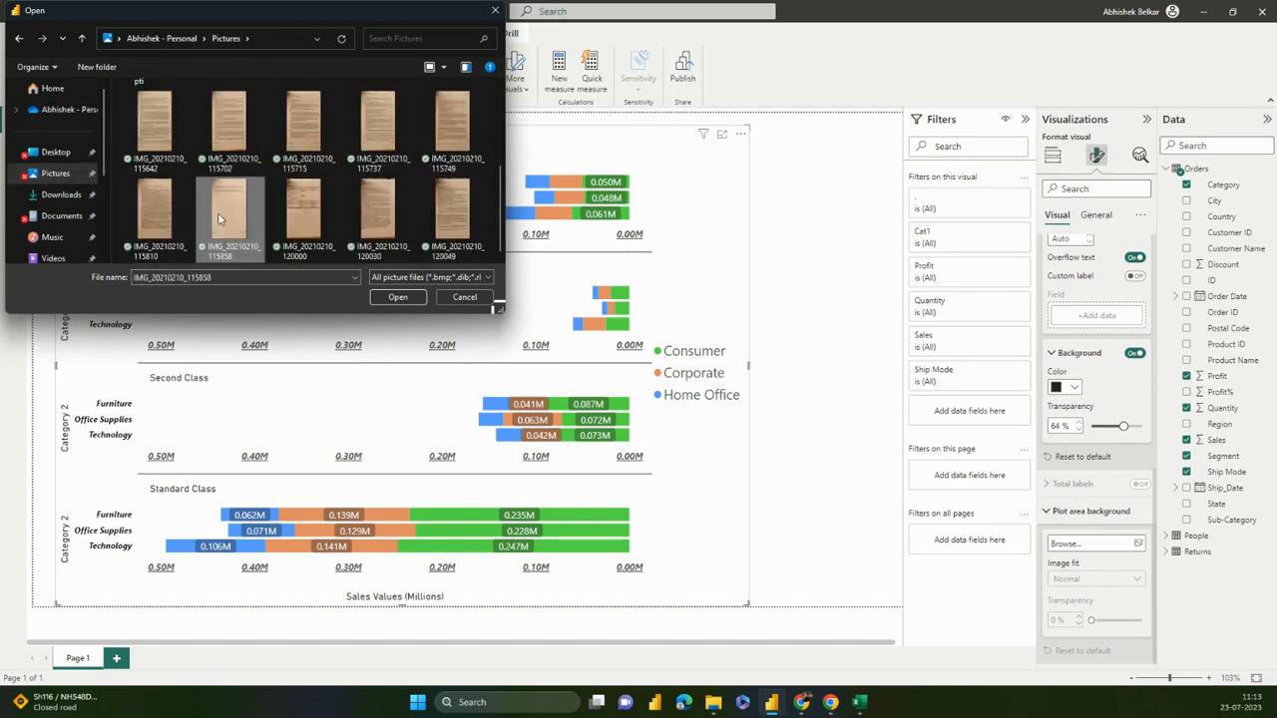
pyautogui.press('Up')
pyautogui.press('Up')
pyautogui.press('Return')
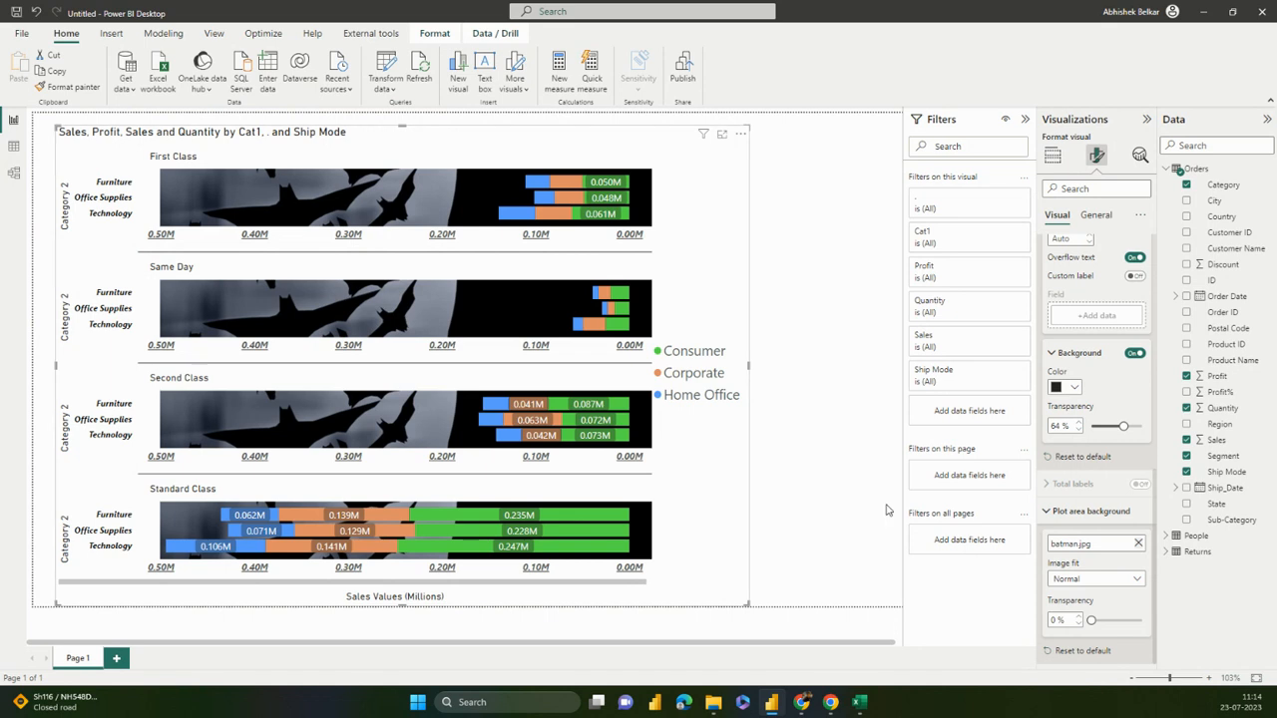
pyautogui.click(1137, 544)
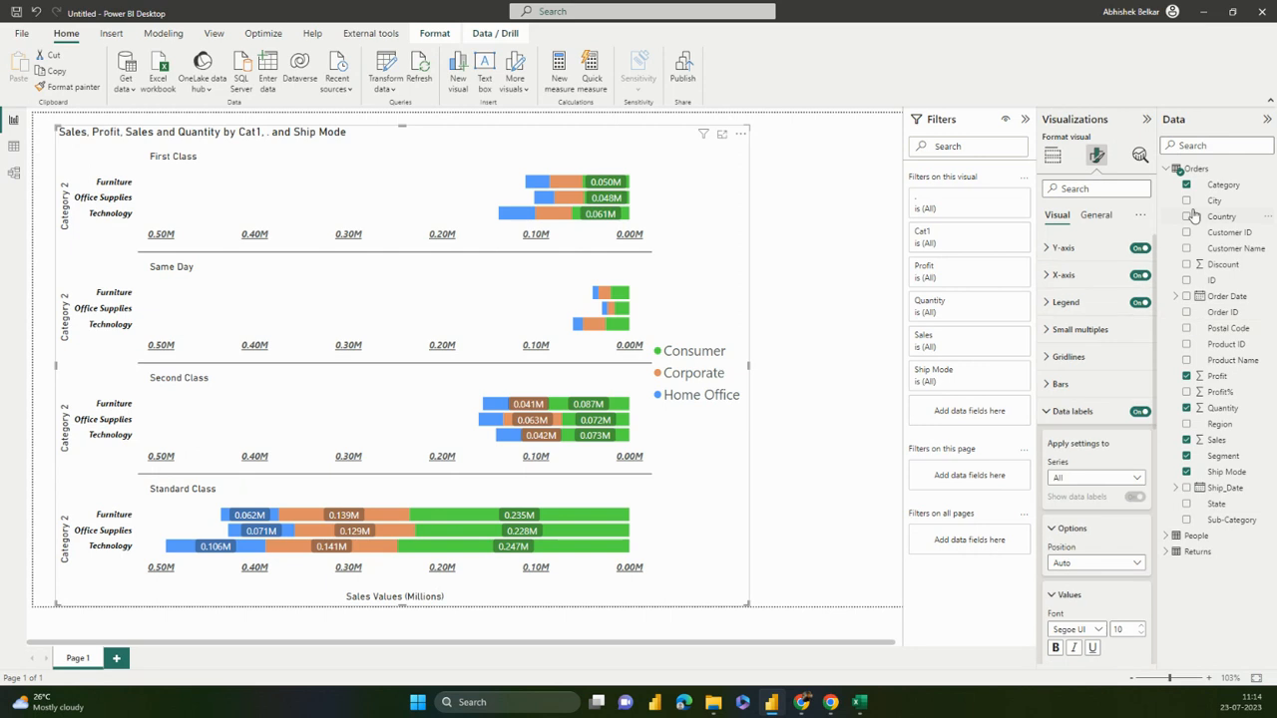
# Move the chart to the upper-left corner of the report page and open its general size properties
pyautogui.click(1085, 218)
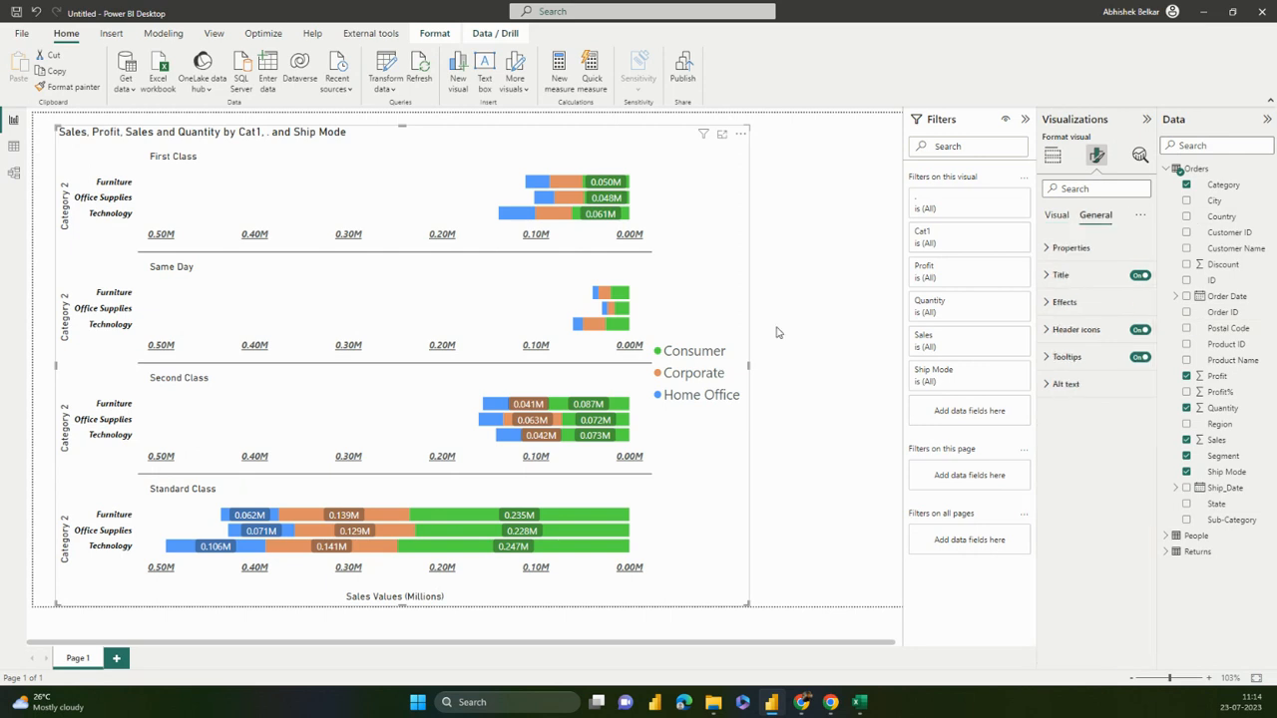
pyautogui.moveTo(719, 264); pyautogui.dragTo(689, 244)
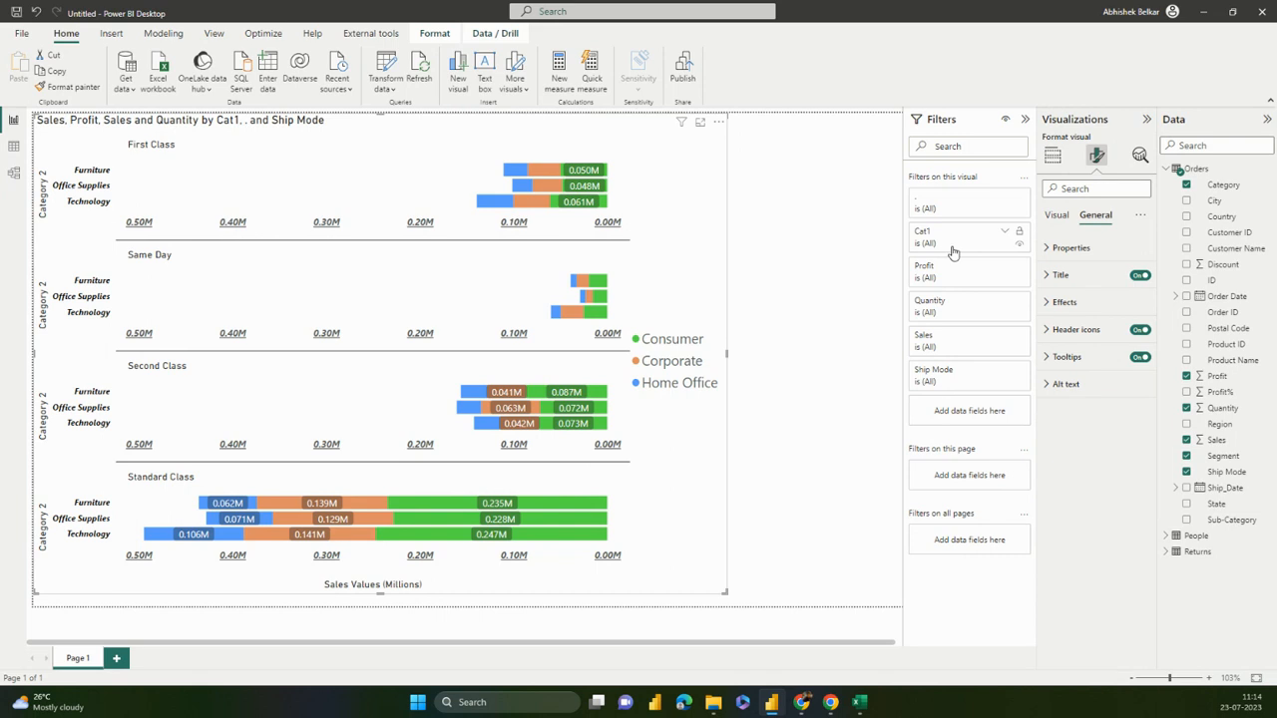
pyautogui.click(1071, 247)
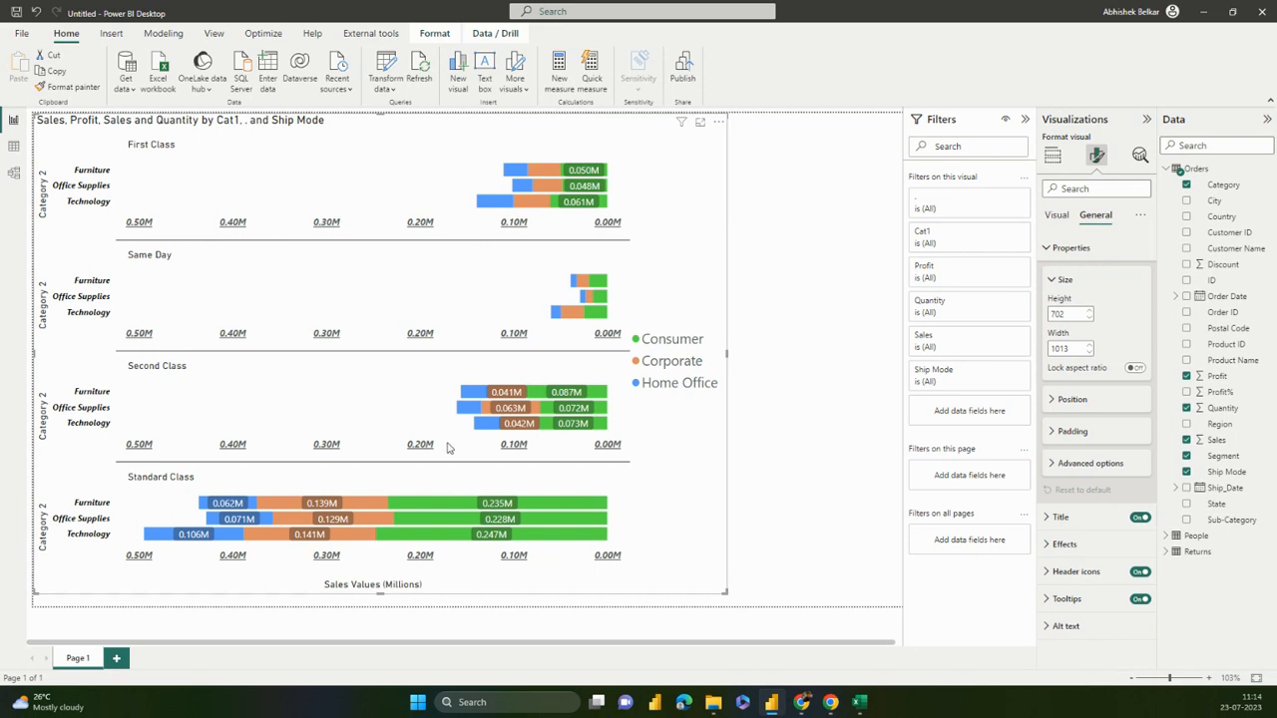
# Resize the chart freehand to about 1074 by 692, and set its height to 700 and width to 800
pyautogui.moveTo(729, 599); pyautogui.dragTo(769, 590)
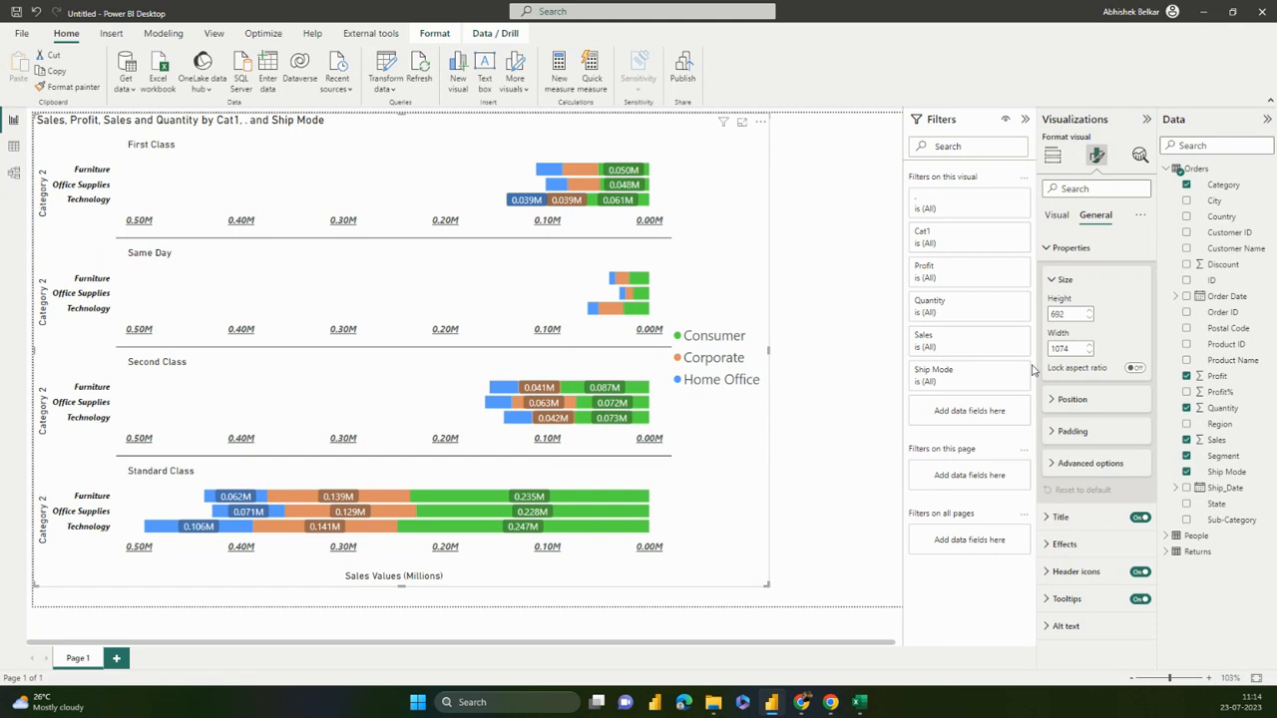
pyautogui.doubleClick(1066, 313)
pyautogui.write('700')
pyautogui.press('Tab')
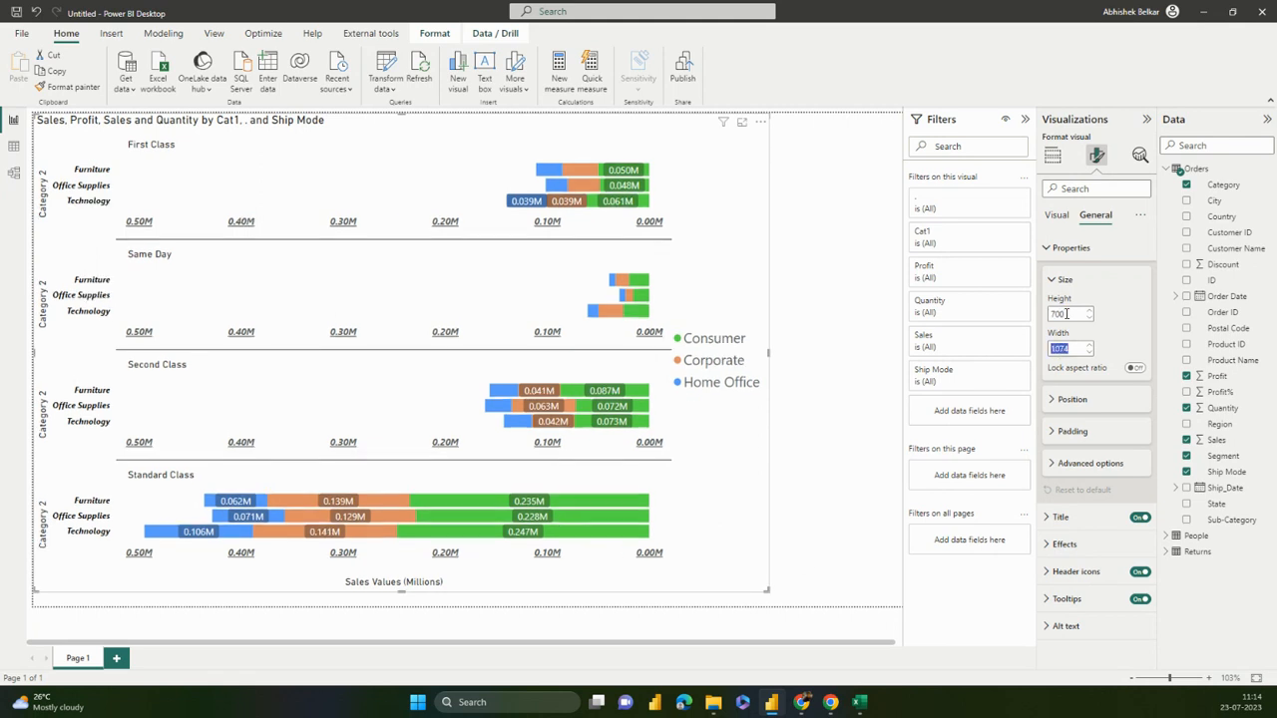
pyautogui.write('800')
pyautogui.press('Return')
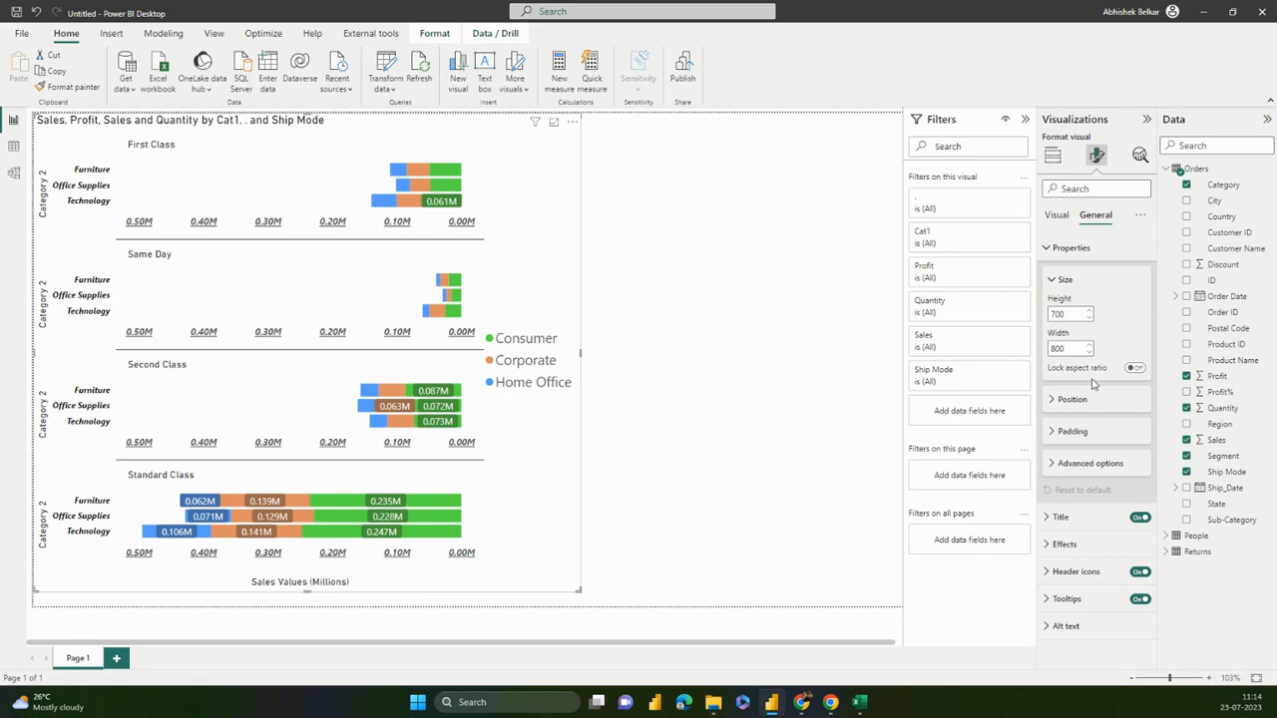
# Set the chart's horizontal position to 100 and its vertical position to 2
pyautogui.click(1072, 404)
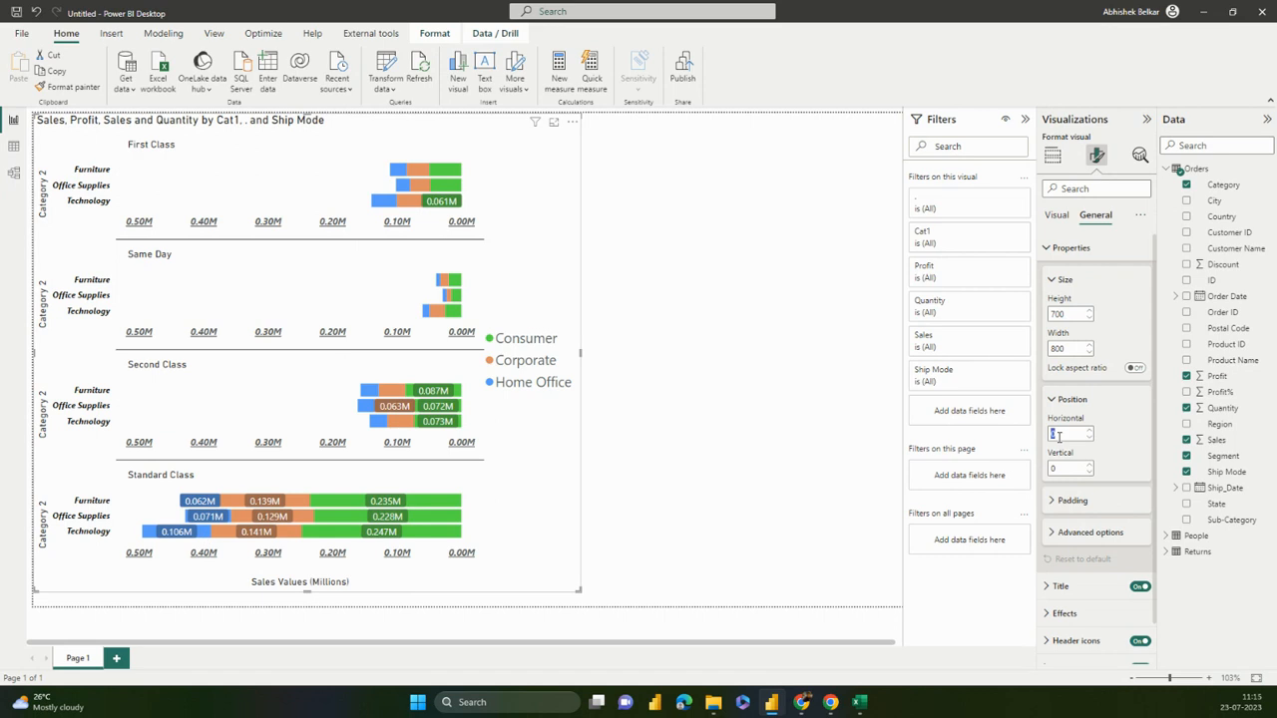
pyautogui.write('100')
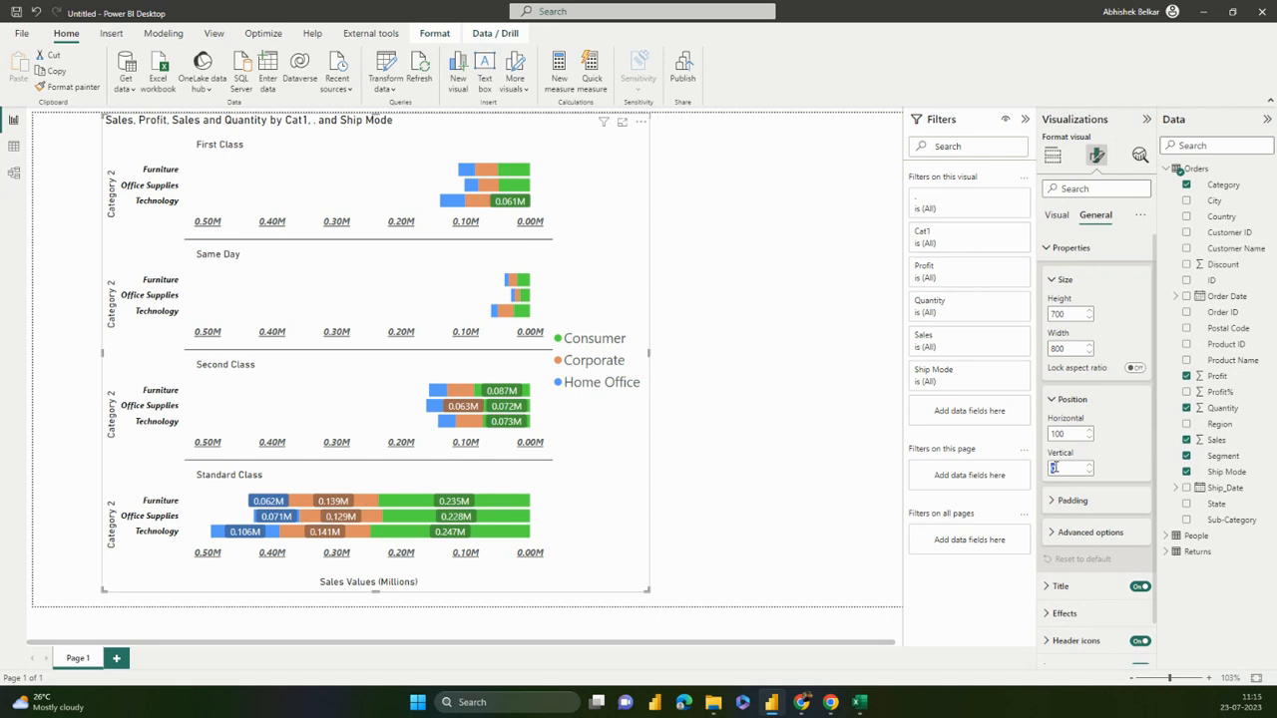
pyautogui.write('2-')
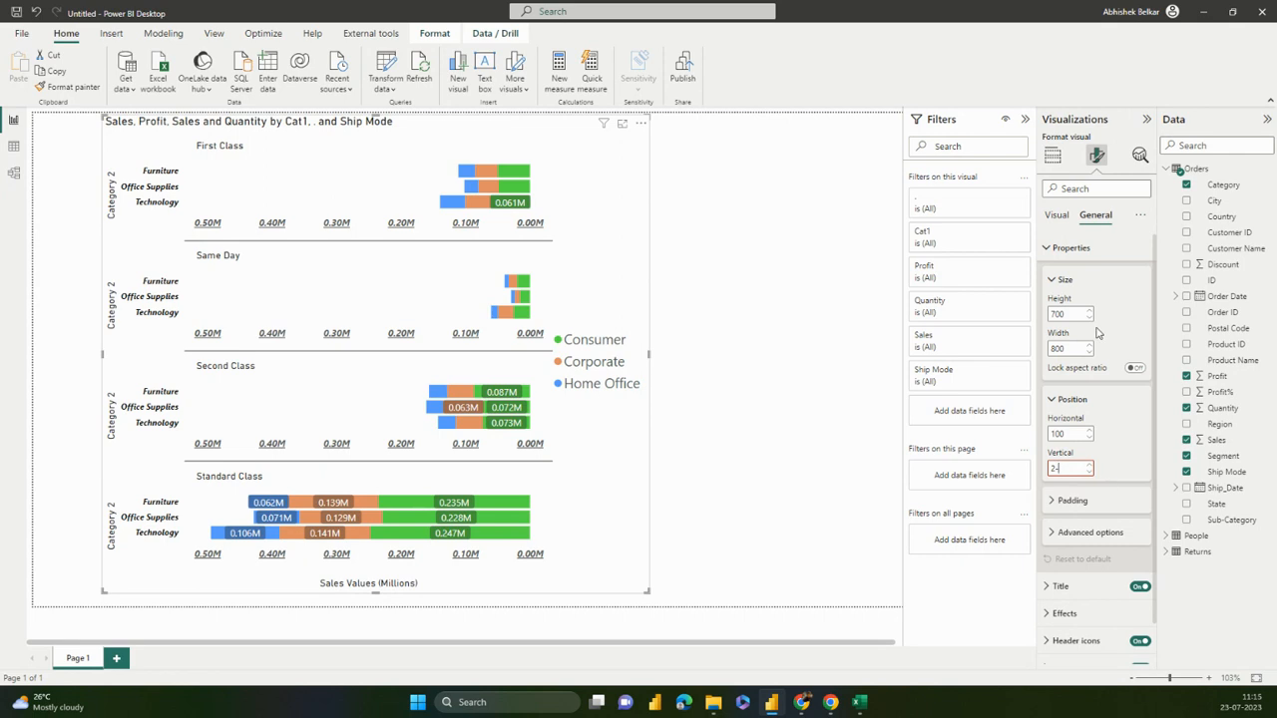
# Replace the chart's title text with "Sales Analytics"
pyautogui.click(1053, 251)
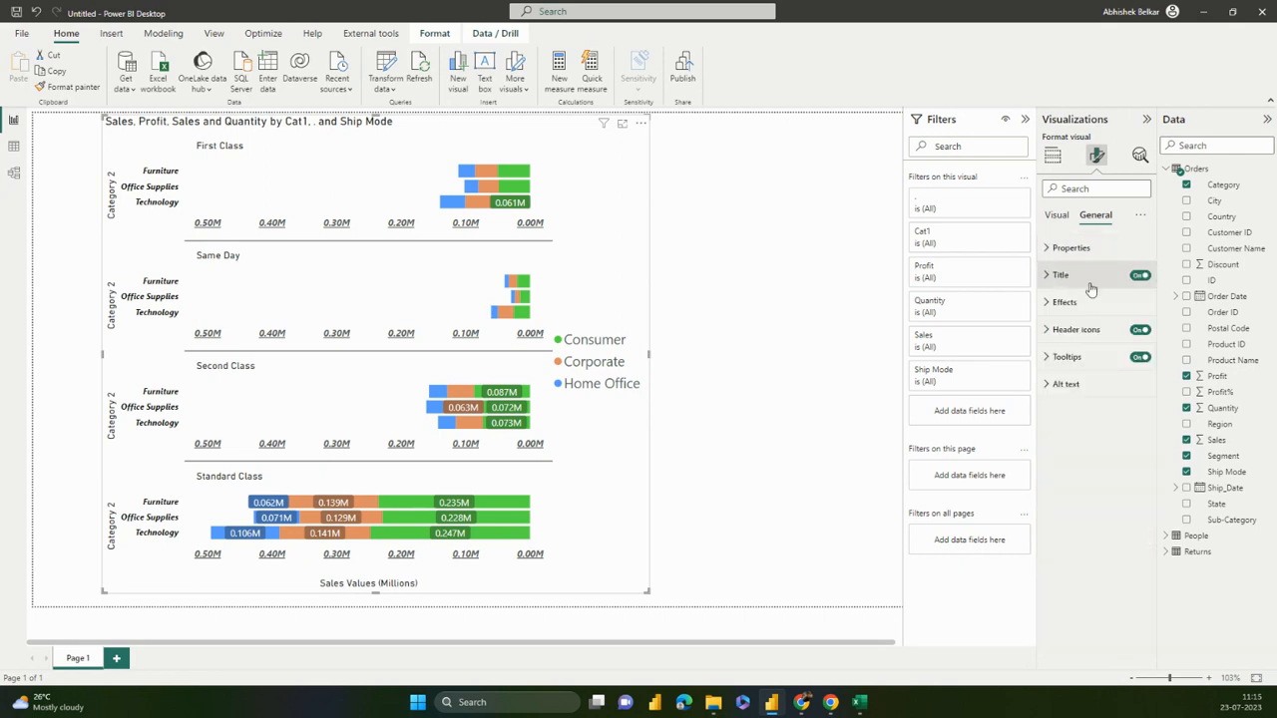
pyautogui.click(1087, 279)
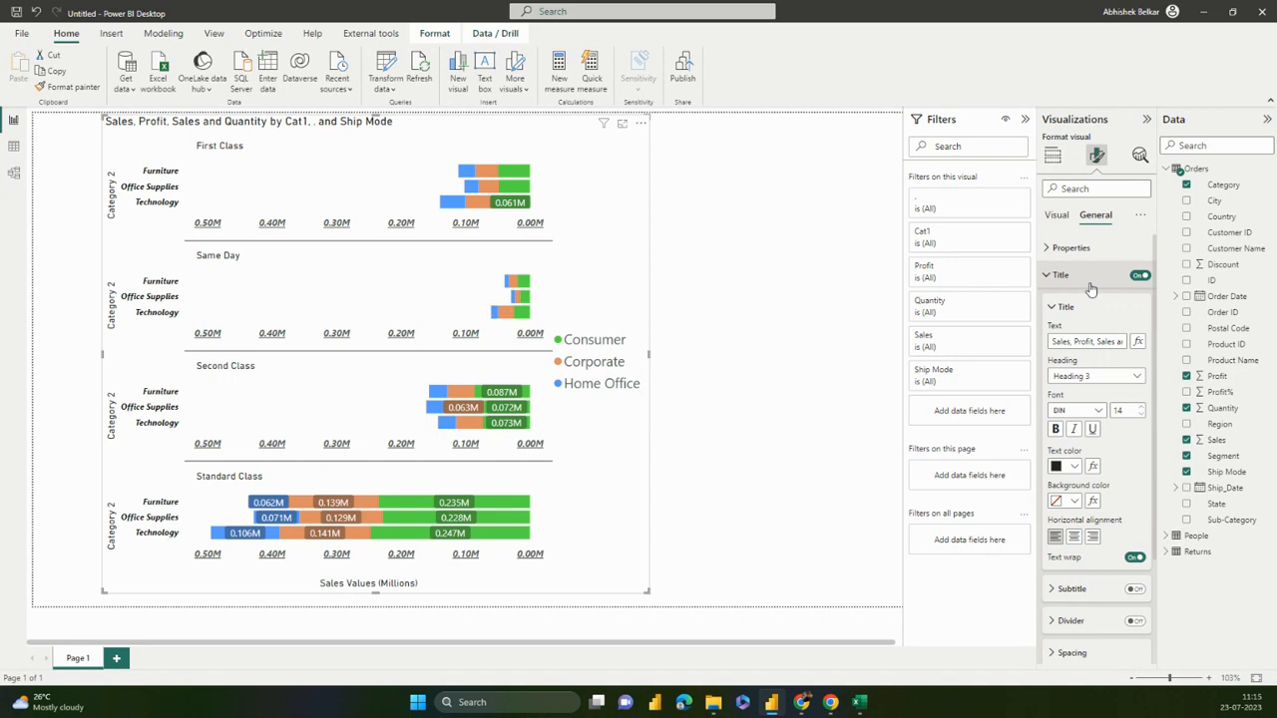
pyautogui.tripleClick(1077, 342)
pyautogui.write('S')
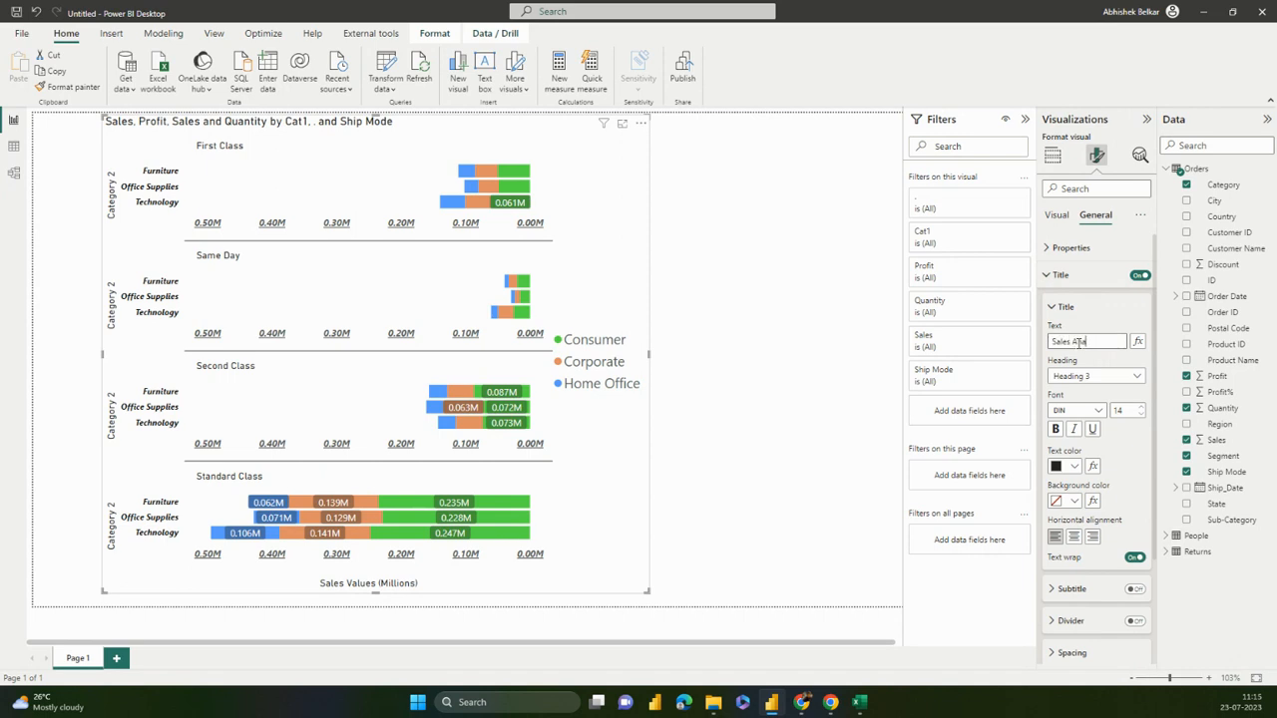
pyautogui.write('ales Analytics')
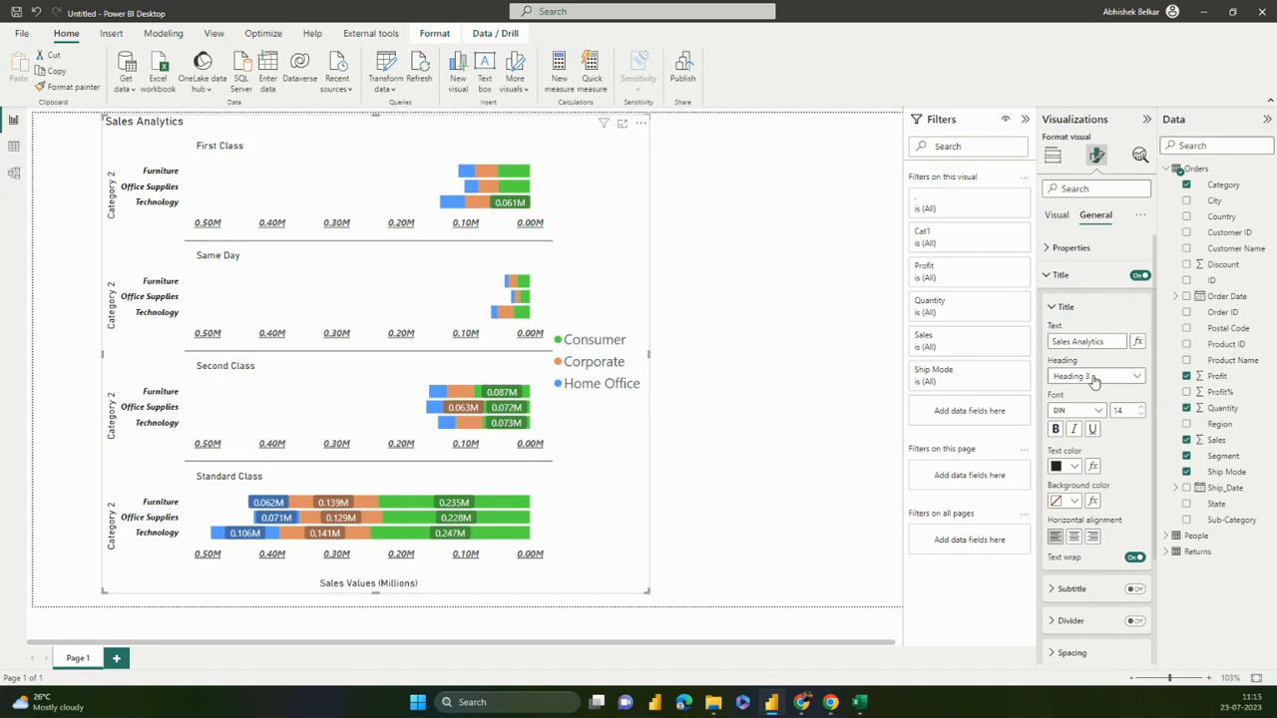
# Set the title's heading level to Heading 4, try its horizontal alignments, and leave the title centered
pyautogui.click(1094, 381)
pyautogui.click(1096, 442)
pyautogui.click(1074, 537)
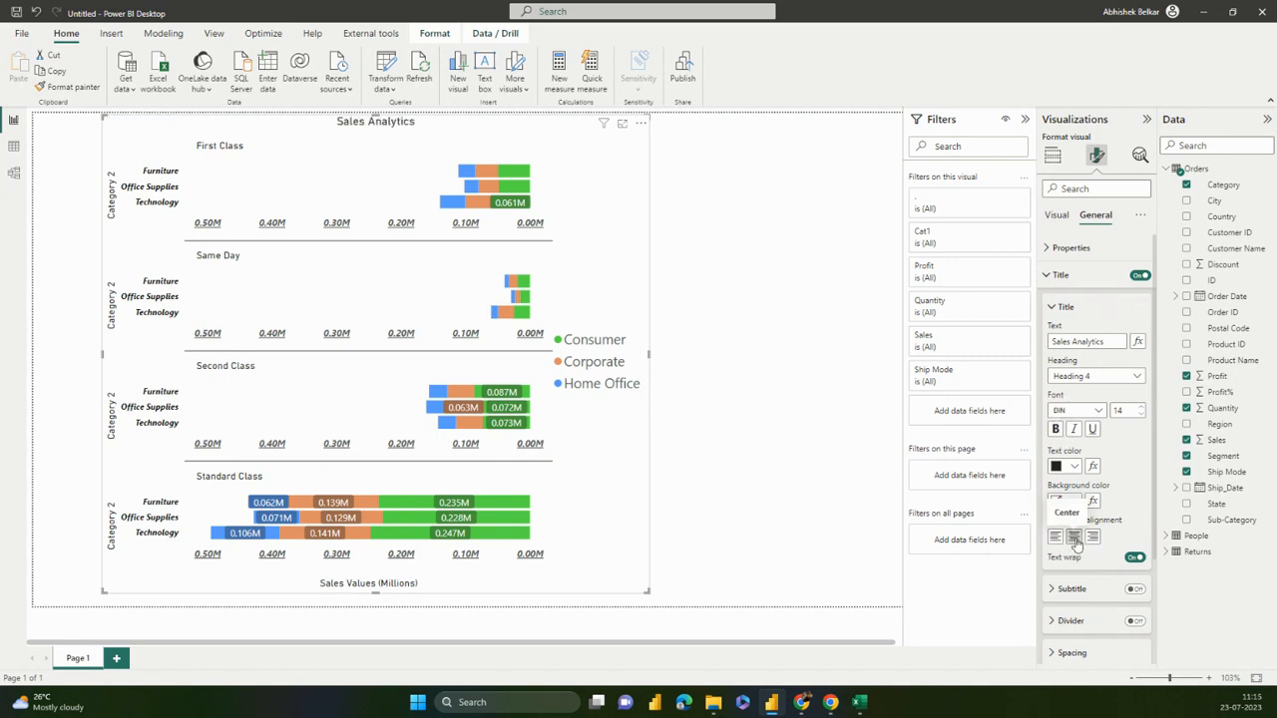
pyautogui.click(1092, 537)
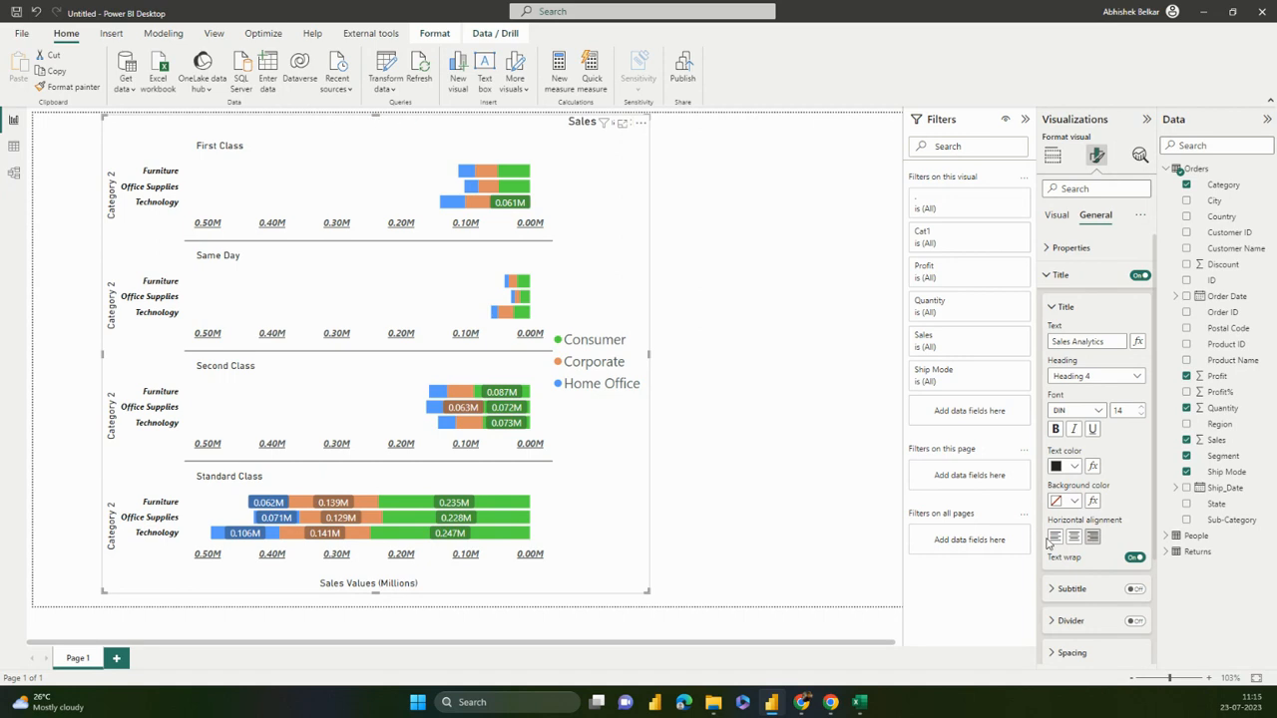
pyautogui.click(1054, 537)
pyautogui.click(1073, 537)
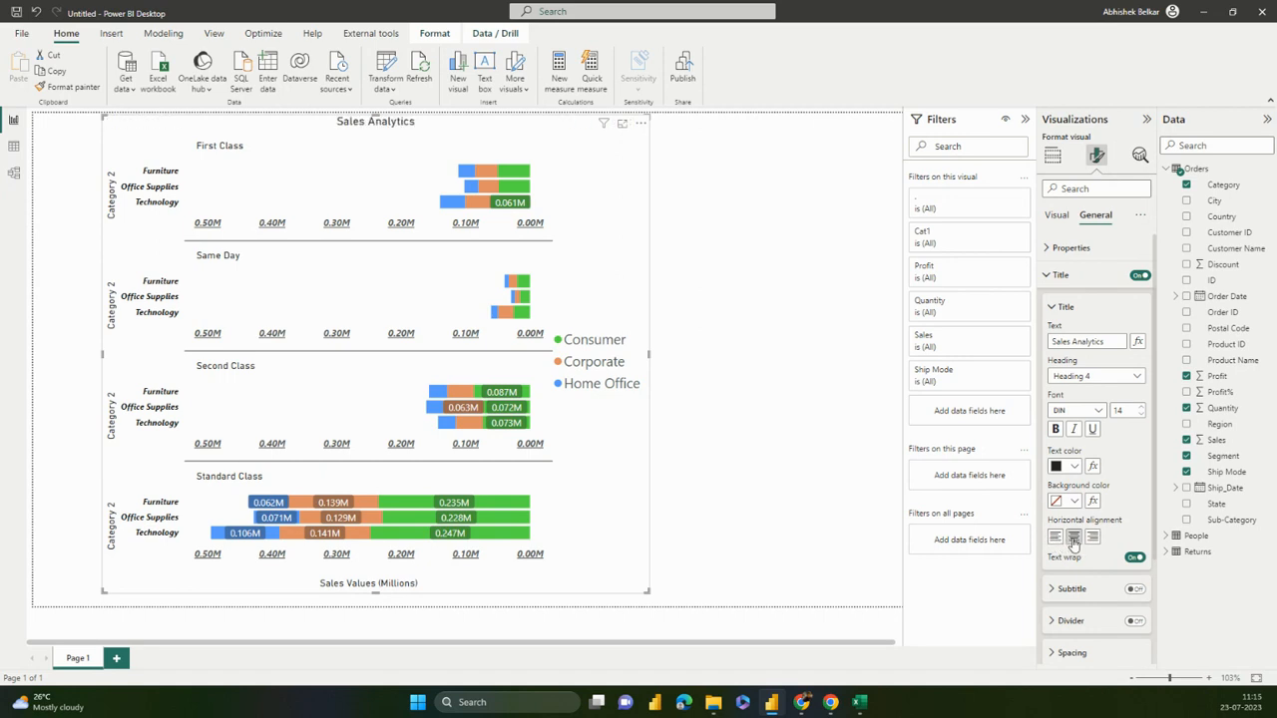
# Enable the chart's subtitle and set its text to "Orders Data"
pyautogui.click(1065, 308)
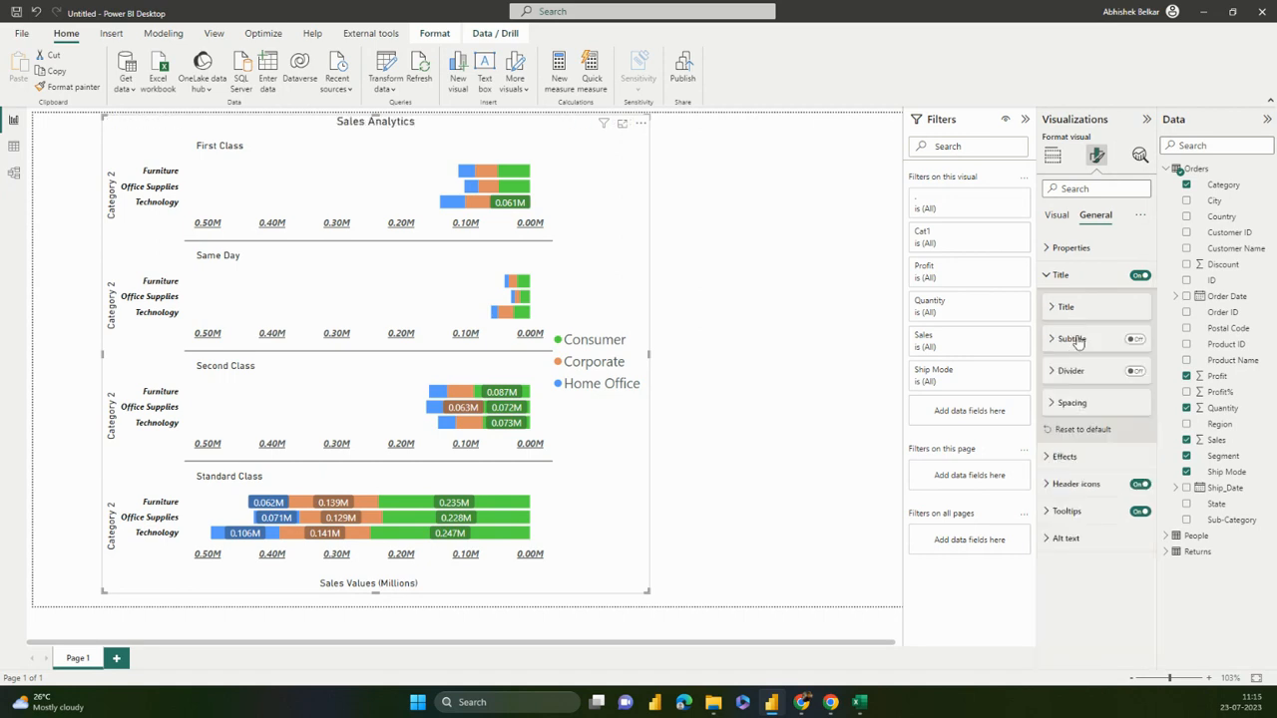
pyautogui.click(1133, 340)
pyautogui.click(1099, 343)
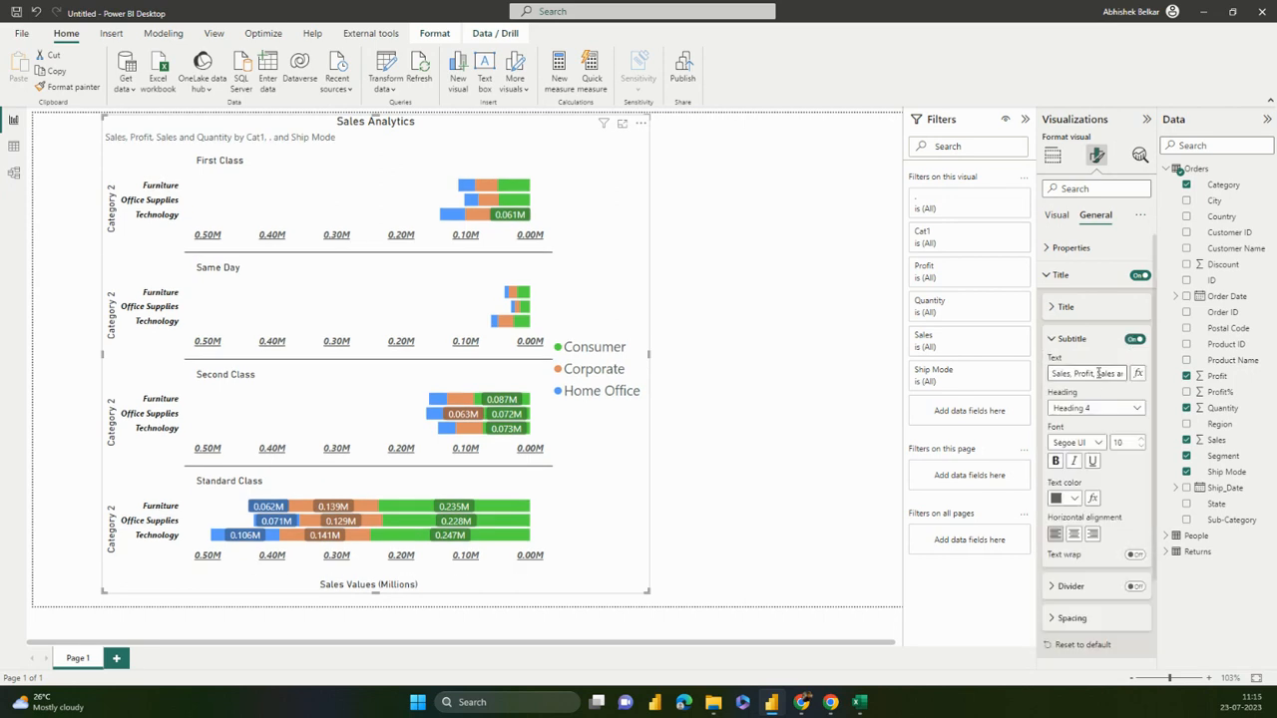
pyautogui.click(1099, 373)
pyautogui.write('Orders Data')
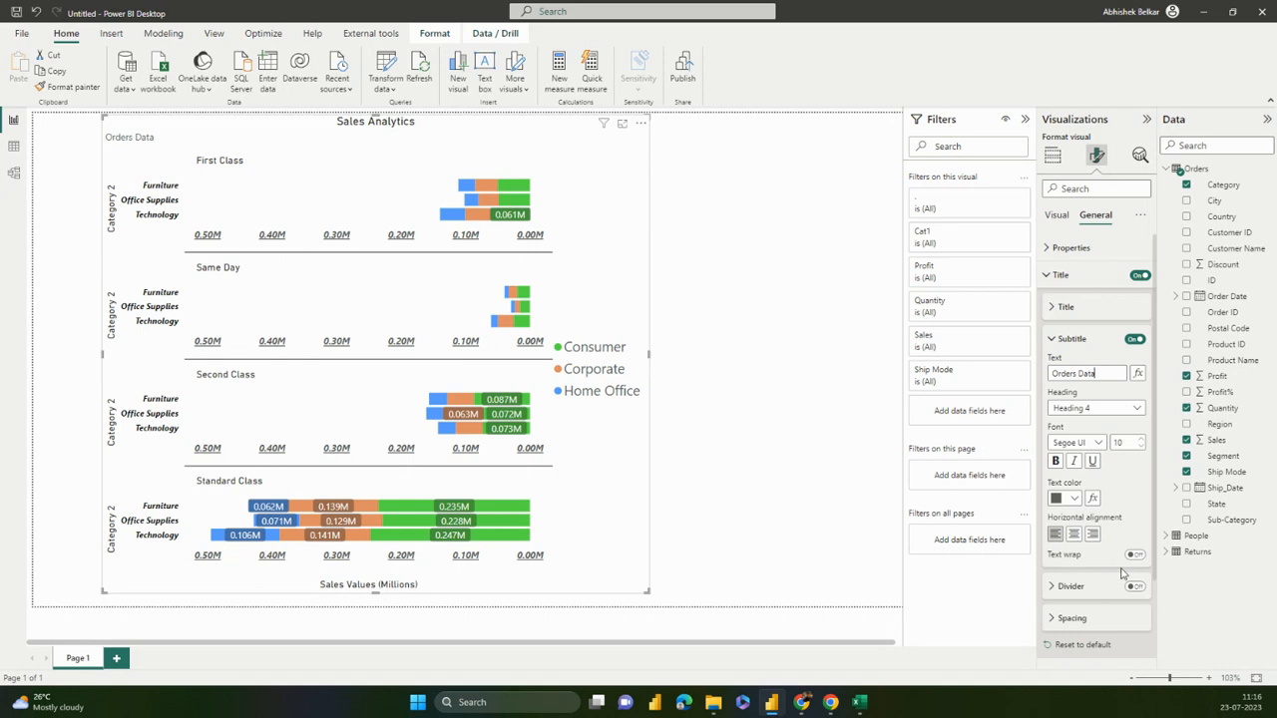
# Enable the divider beneath the chart's title area and set its color to black
pyautogui.scroll(-2, 1153, 539)
pyautogui.click(1137, 501)
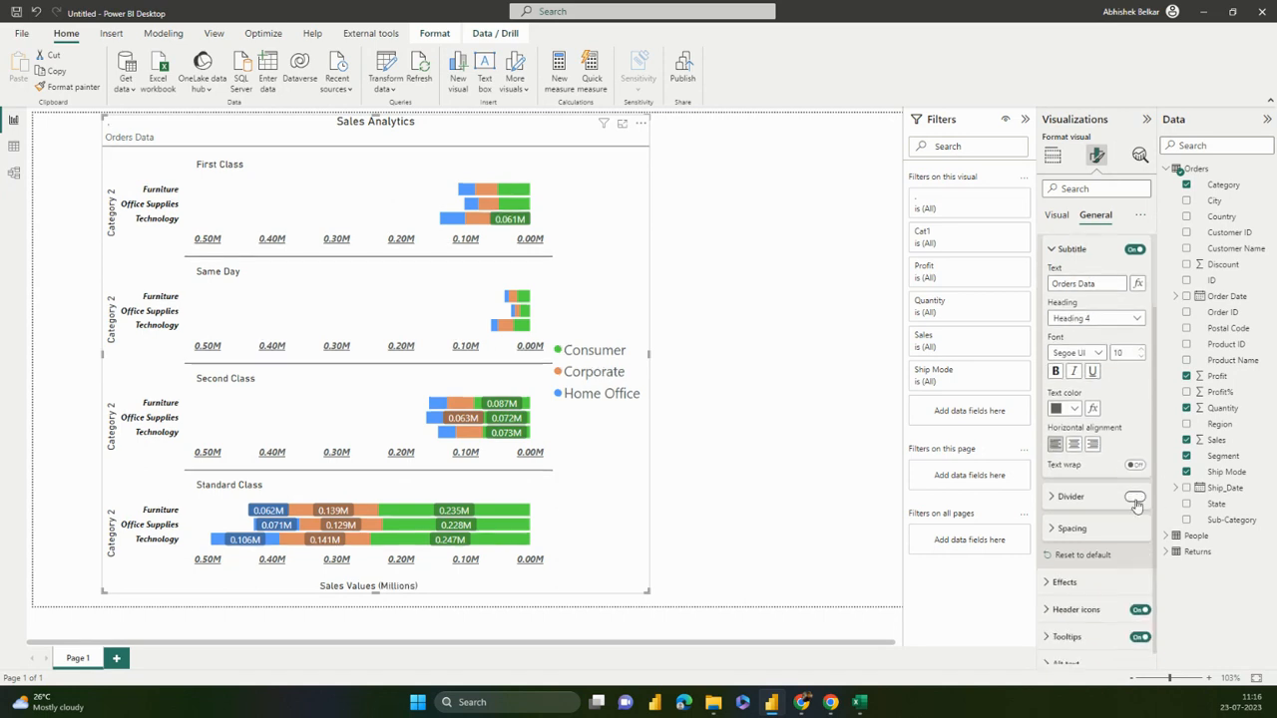
pyautogui.click(1068, 505)
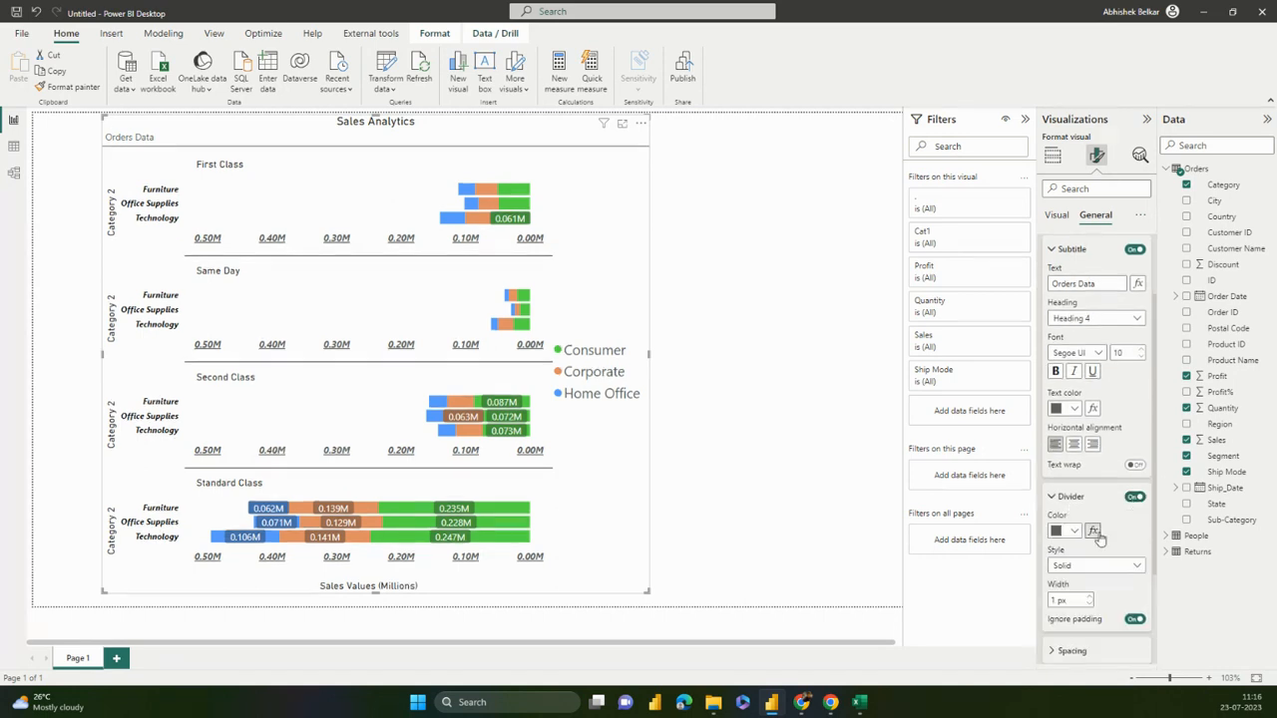
pyautogui.click(1072, 531)
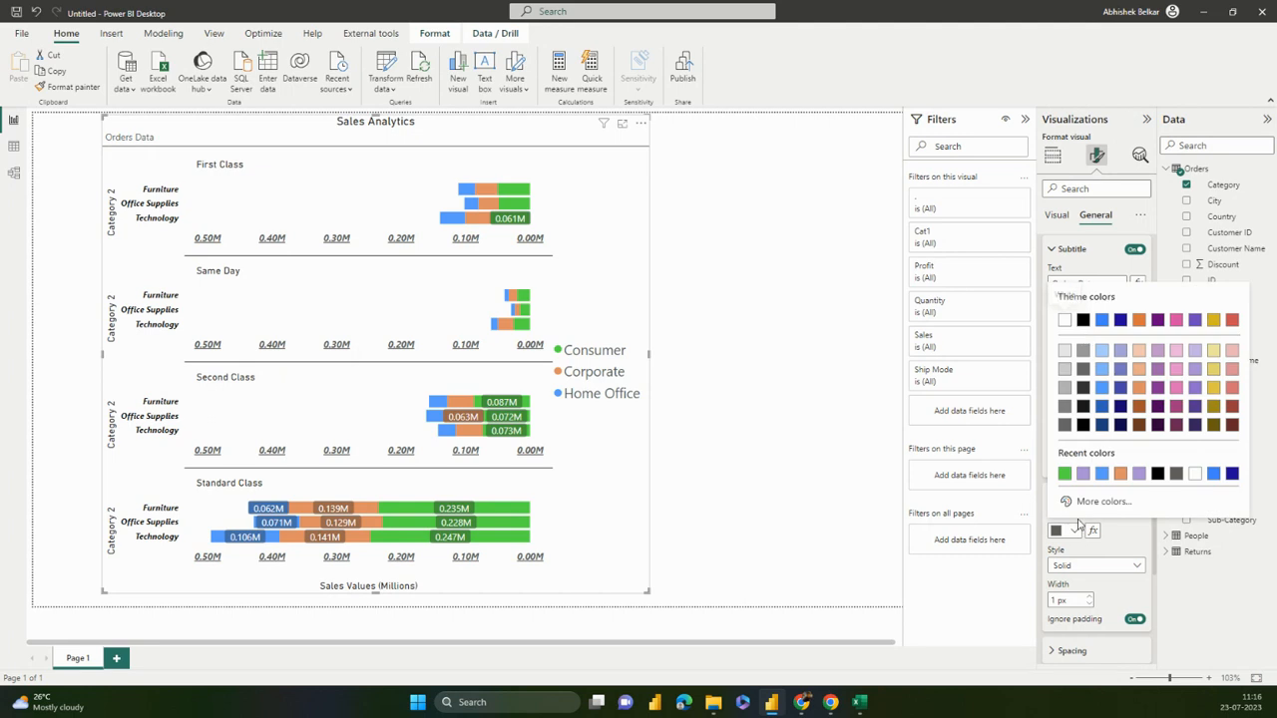
pyautogui.click(1084, 321)
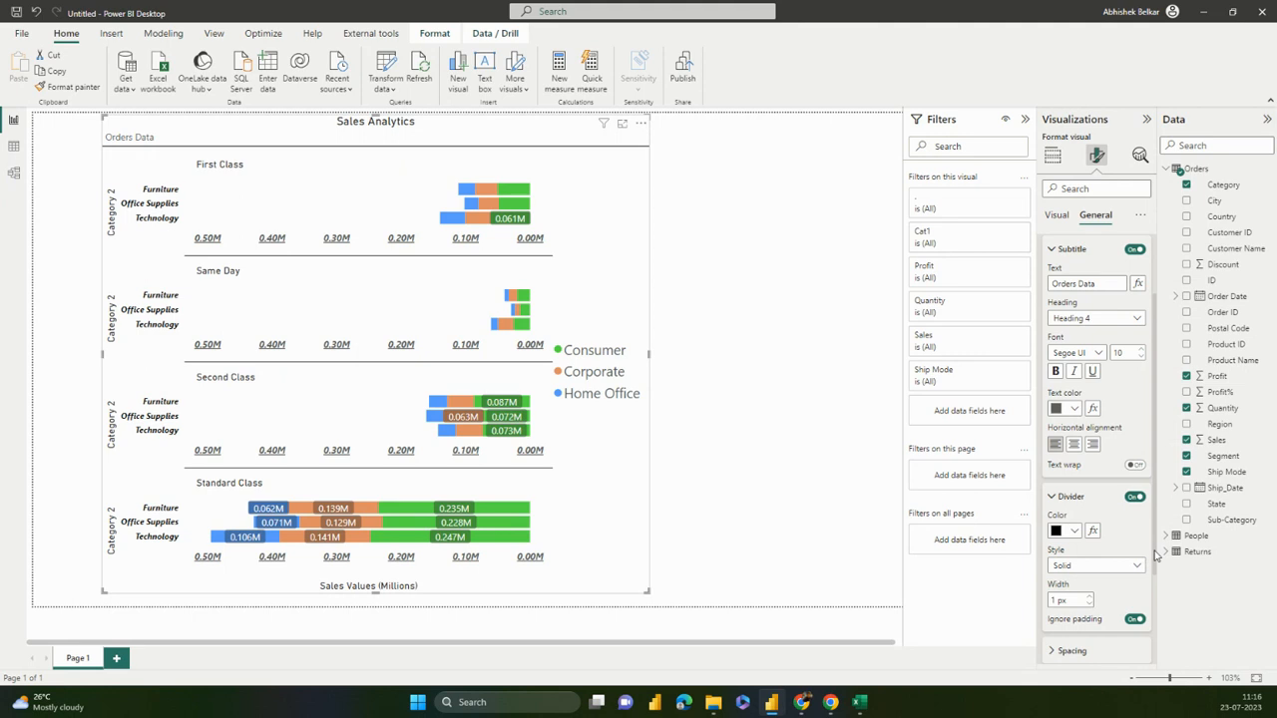
pyautogui.scroll(-3, 1155, 561)
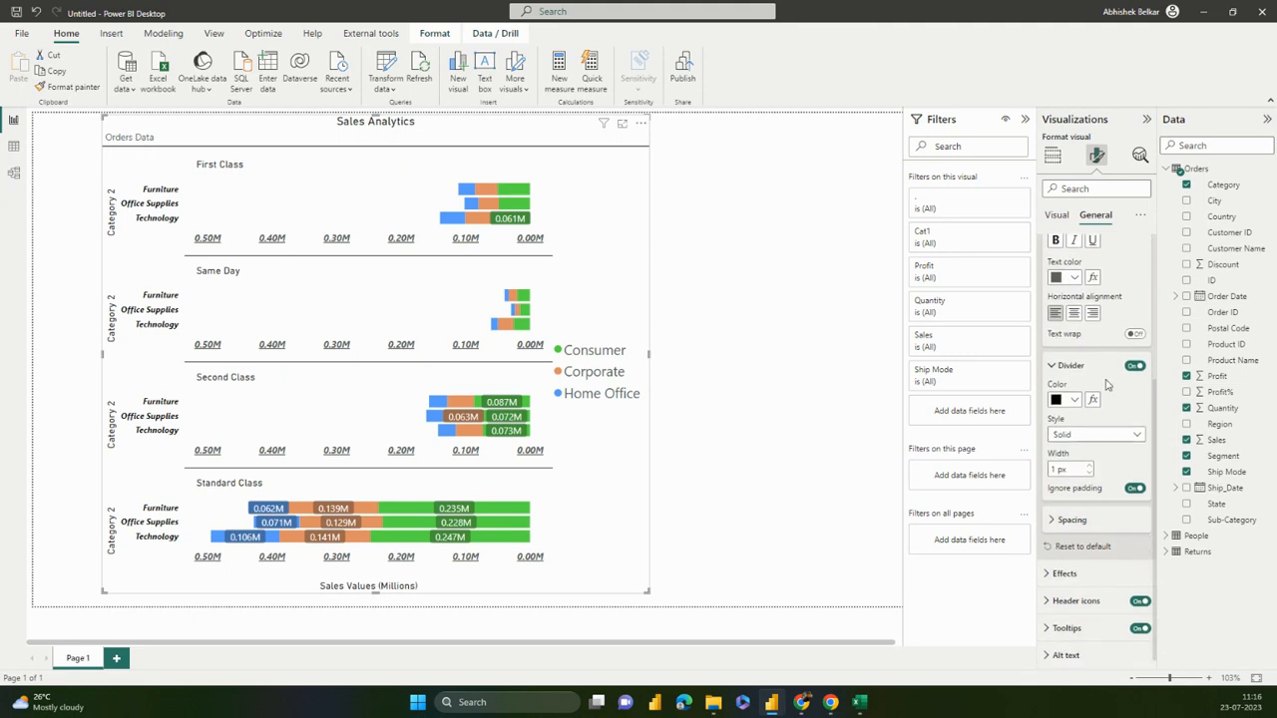
pyautogui.scroll(3, 1149, 464)
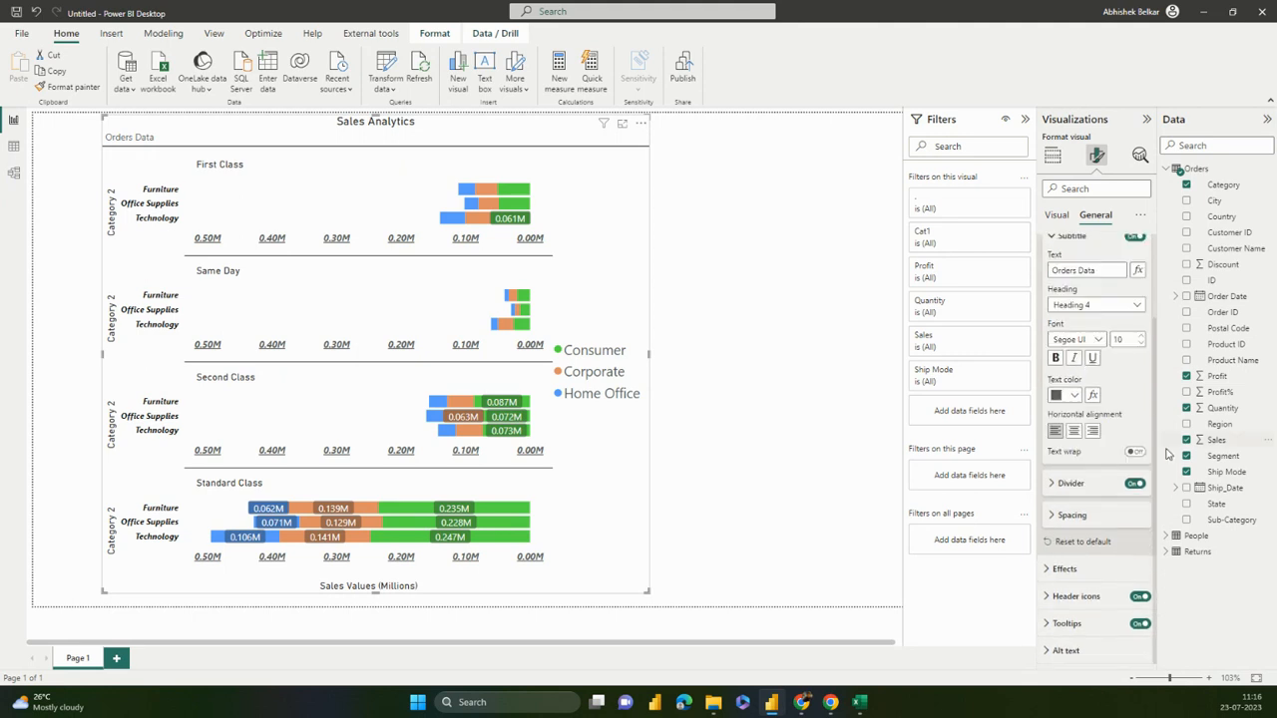
pyautogui.scroll(2, 1155, 436)
pyautogui.click(1094, 339)
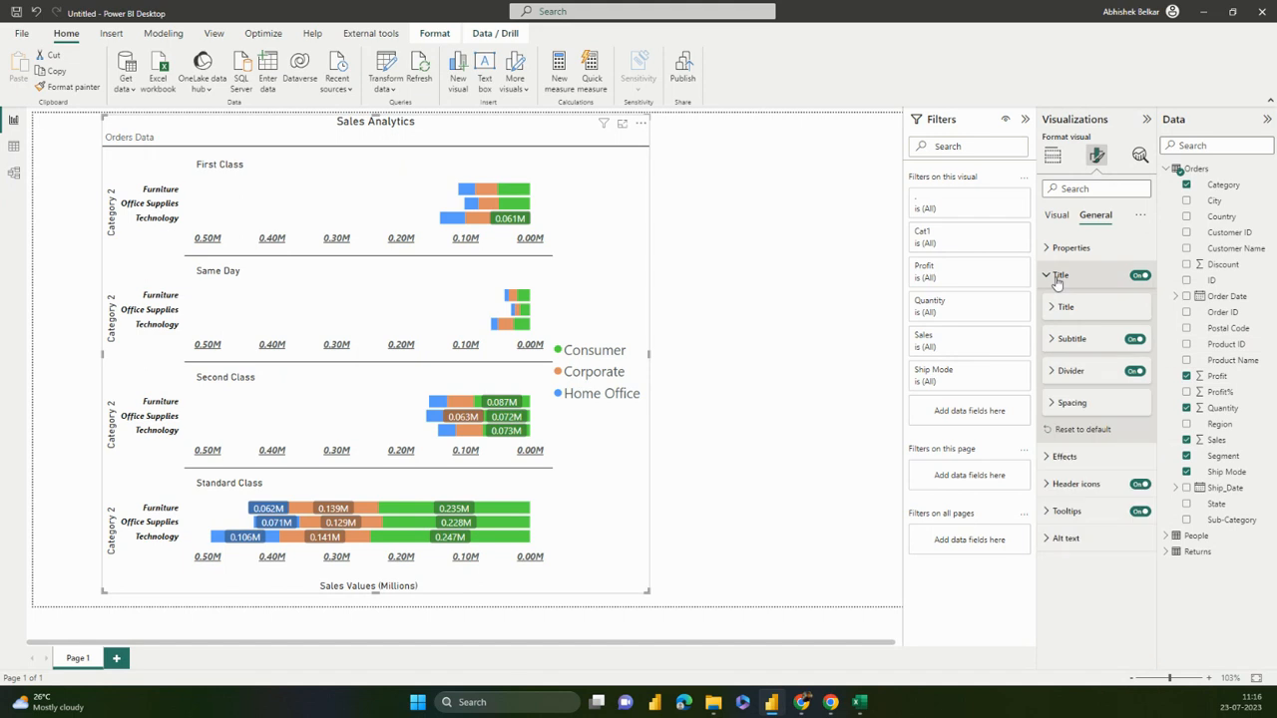
pyautogui.click(1057, 277)
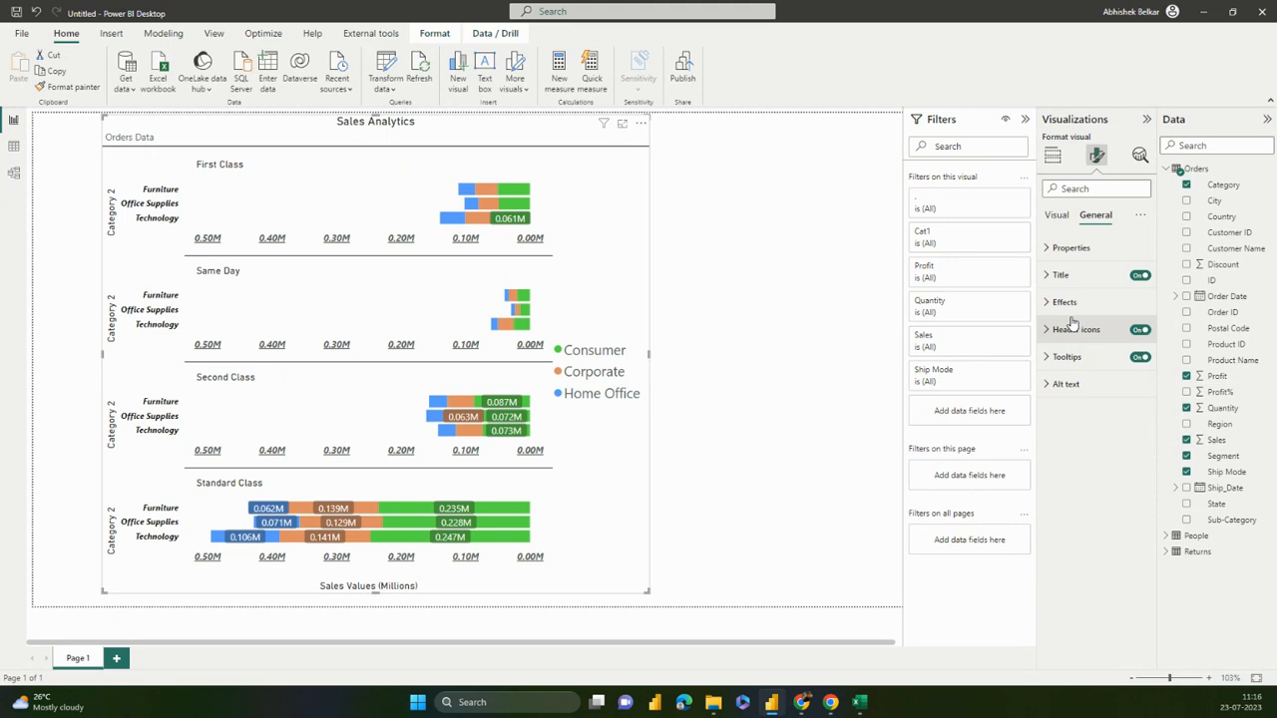
# Enable the visual border and the shadow among the chart's effects
pyautogui.click(1089, 301)
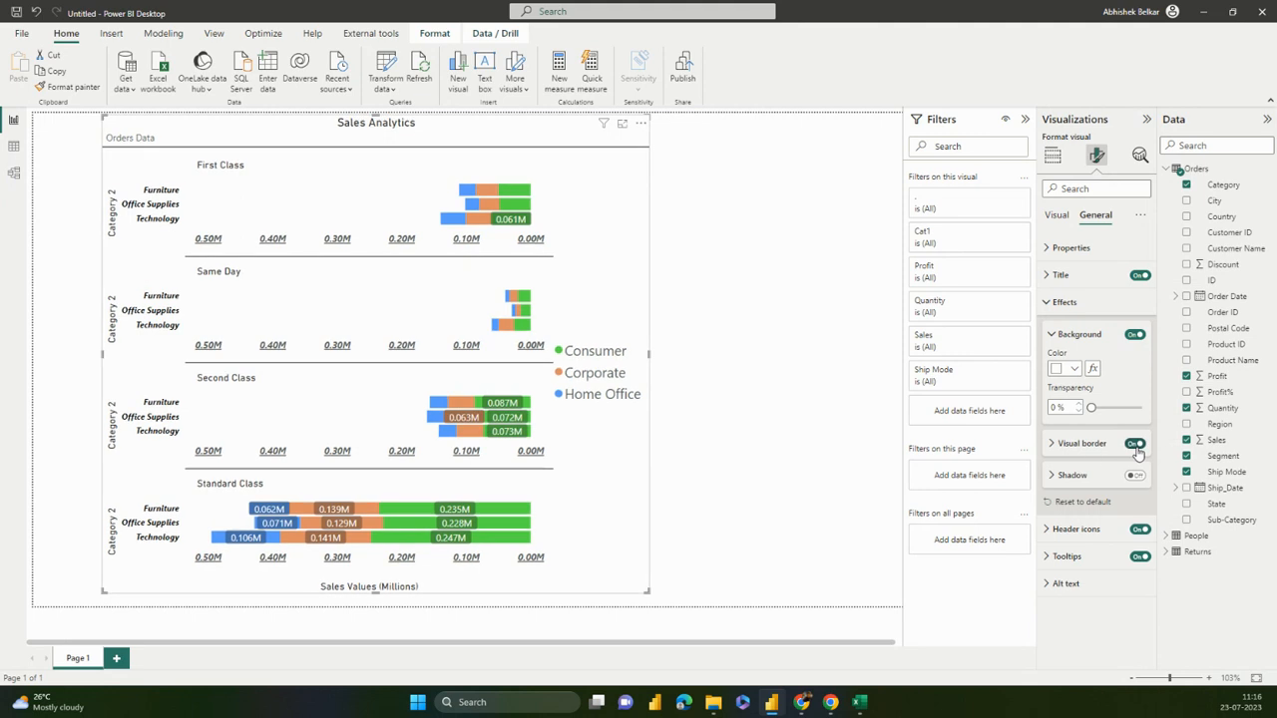
pyautogui.click(753, 459)
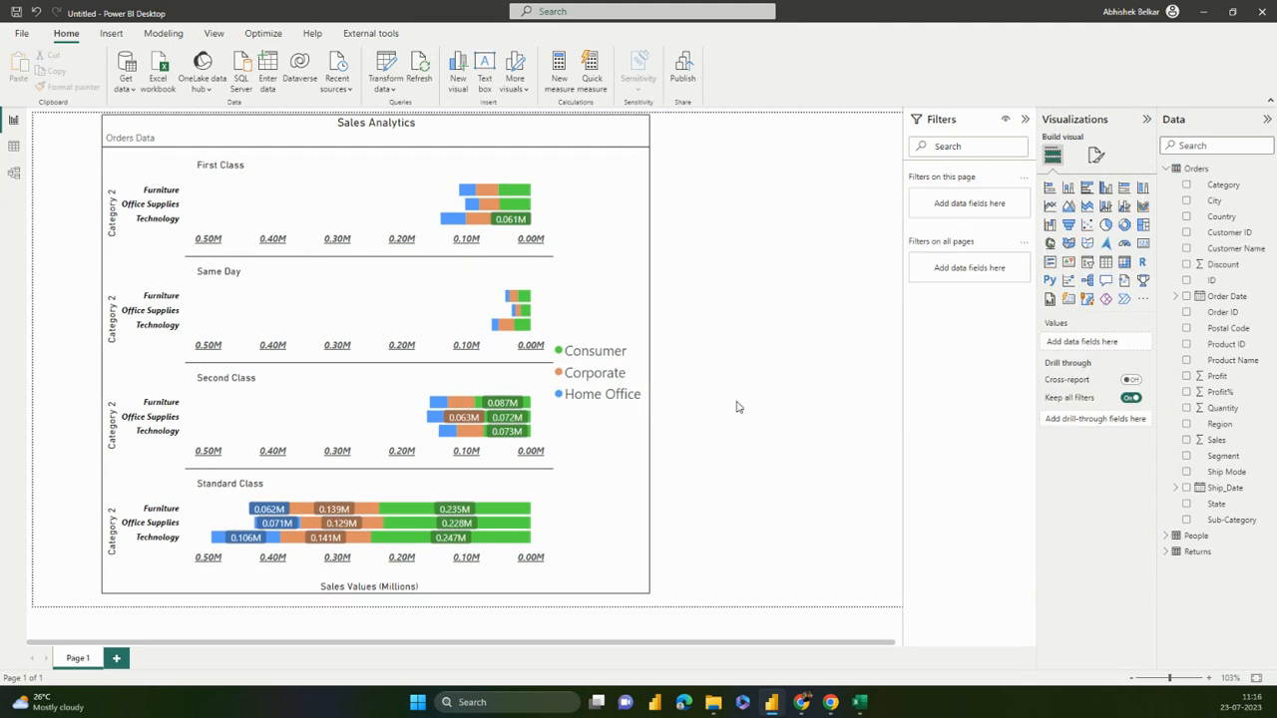
pyautogui.click(633, 233)
pyautogui.click(1099, 159)
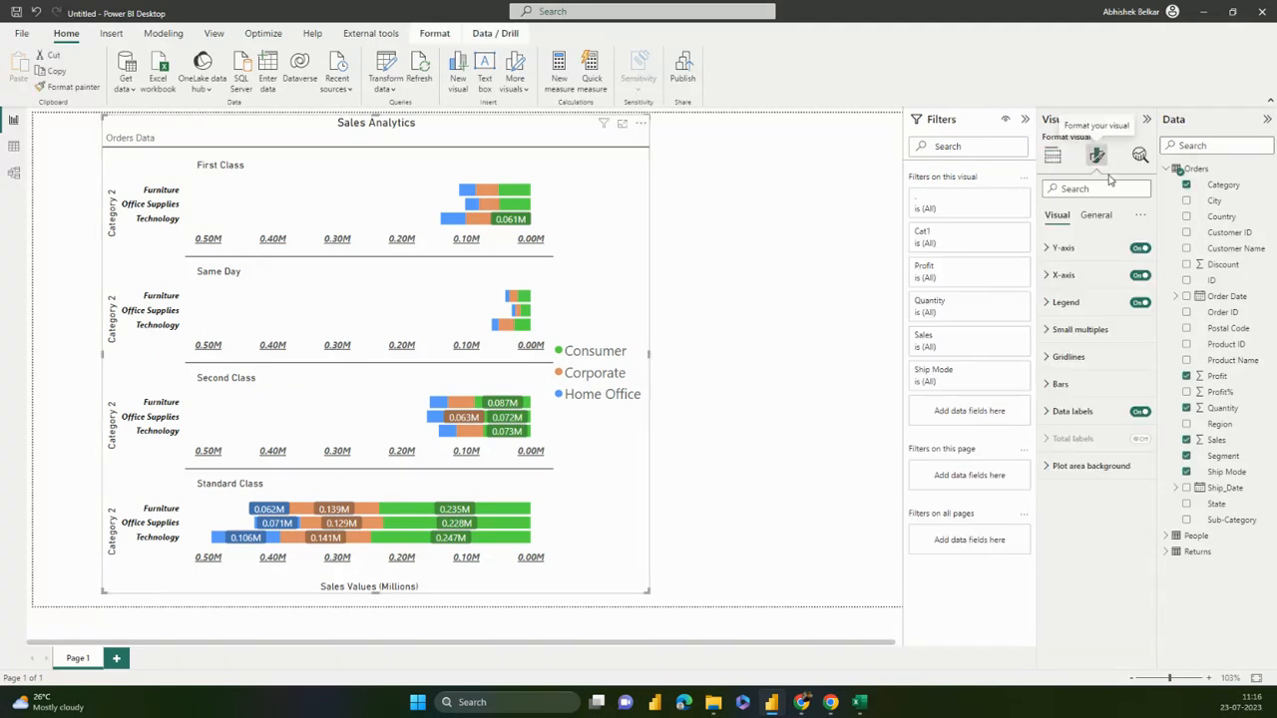
pyautogui.click(1103, 214)
pyautogui.click(1103, 303)
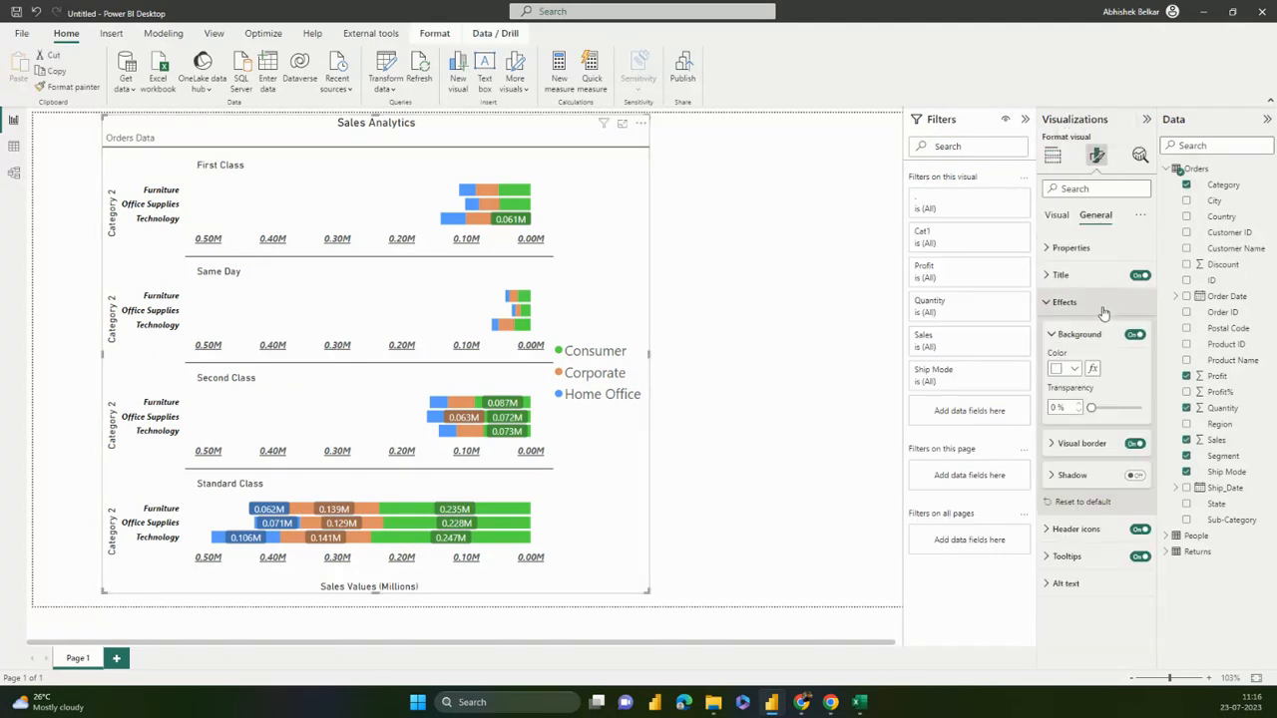
pyautogui.click(1134, 478)
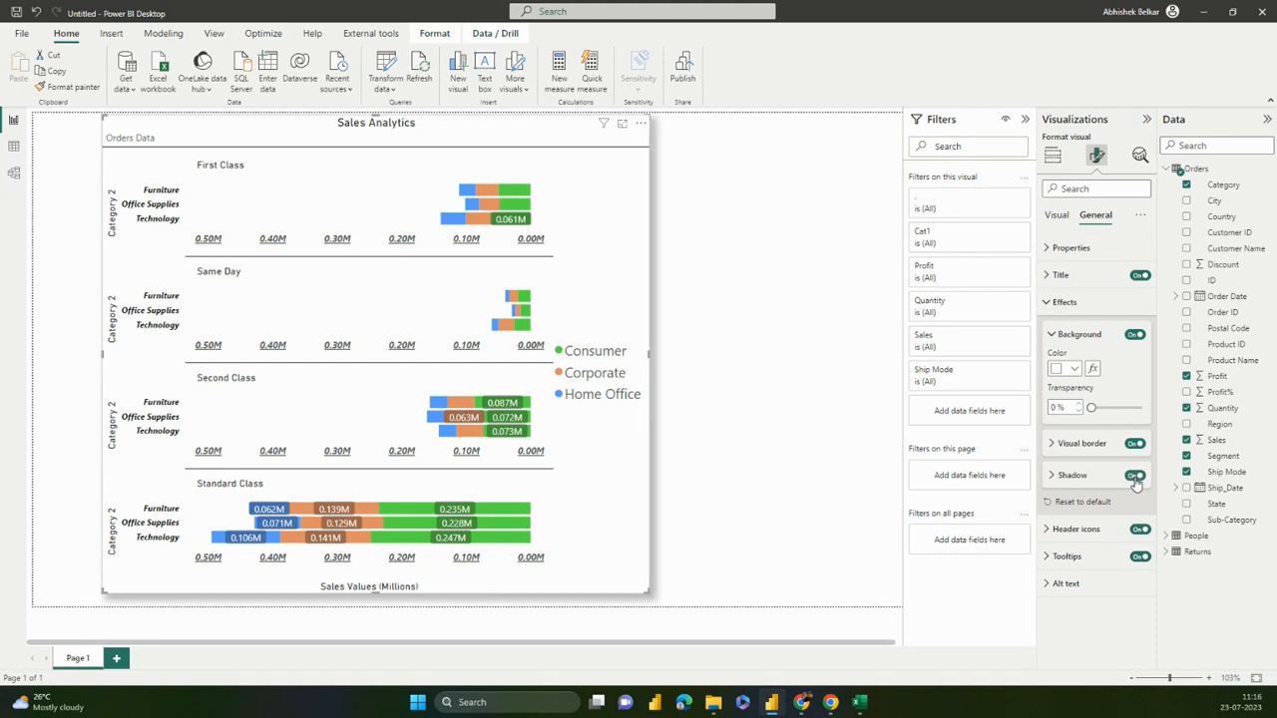
pyautogui.click(885, 486)
# Resize the chart freehand, making it narrower and extending it down to the lower edge of the report page
pyautogui.click(630, 544)
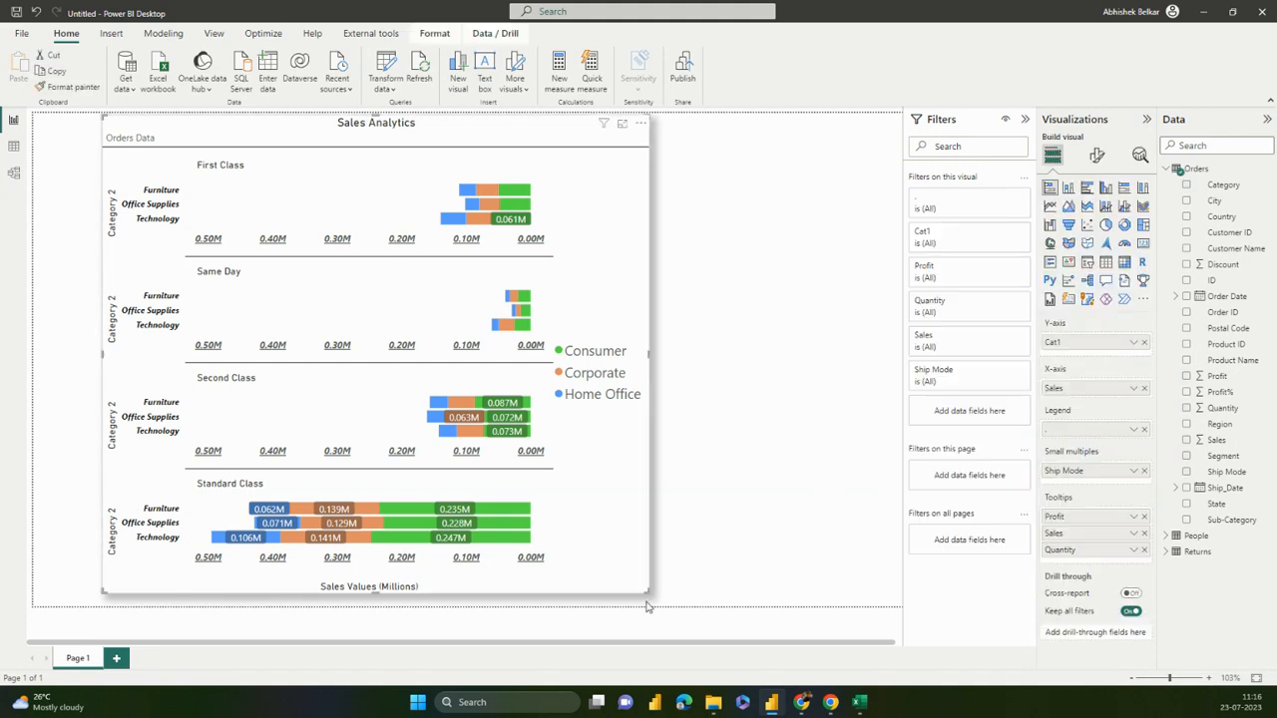
pyautogui.moveTo(647, 596); pyautogui.dragTo(546, 498)
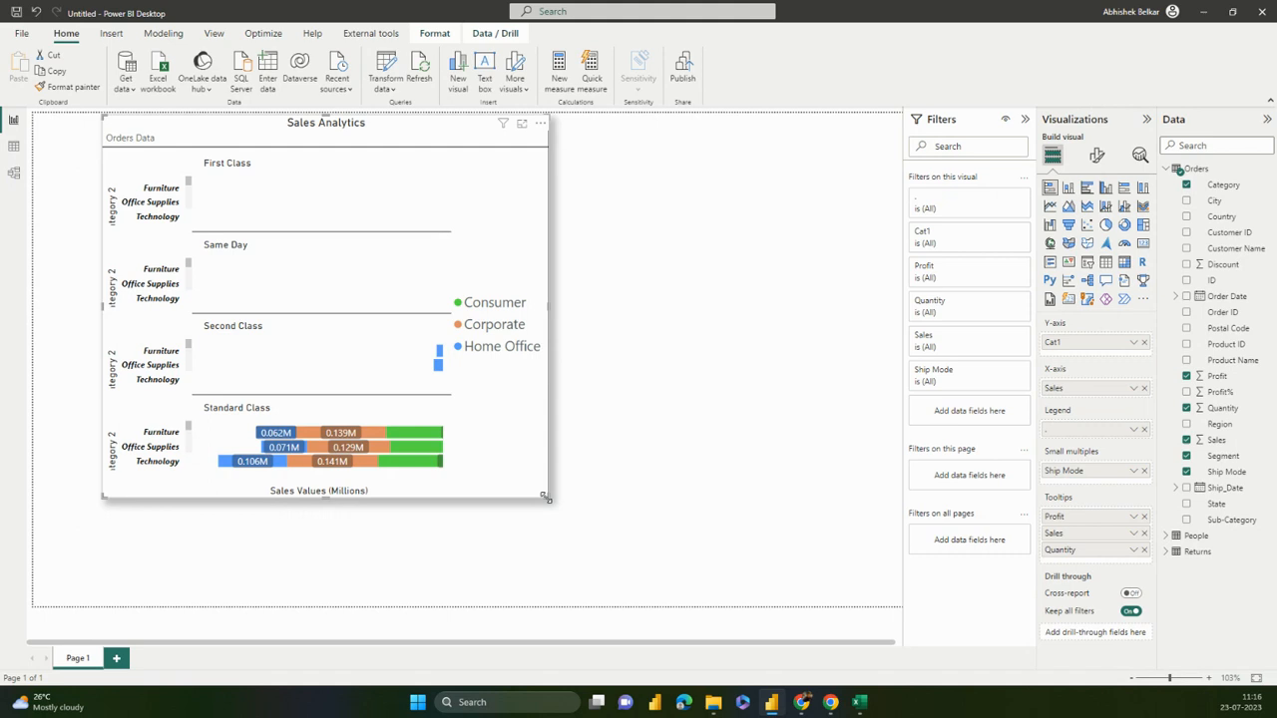
pyautogui.click(623, 524)
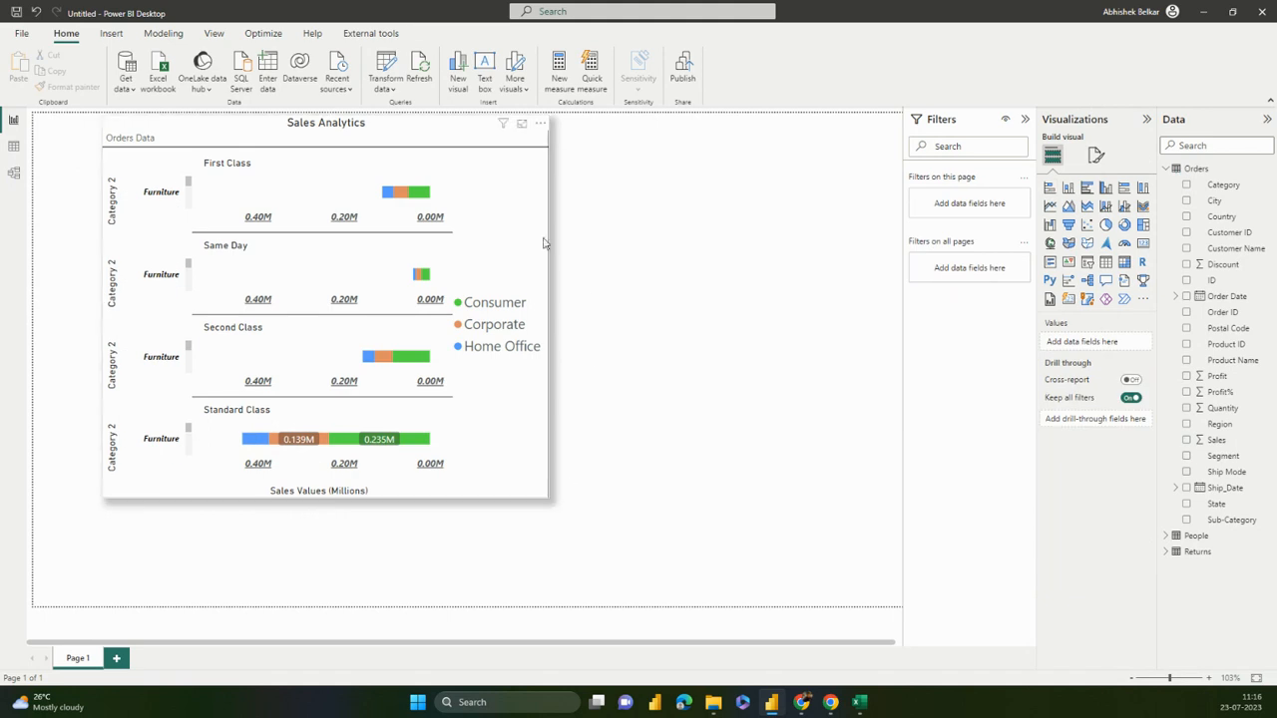
pyautogui.click(527, 438)
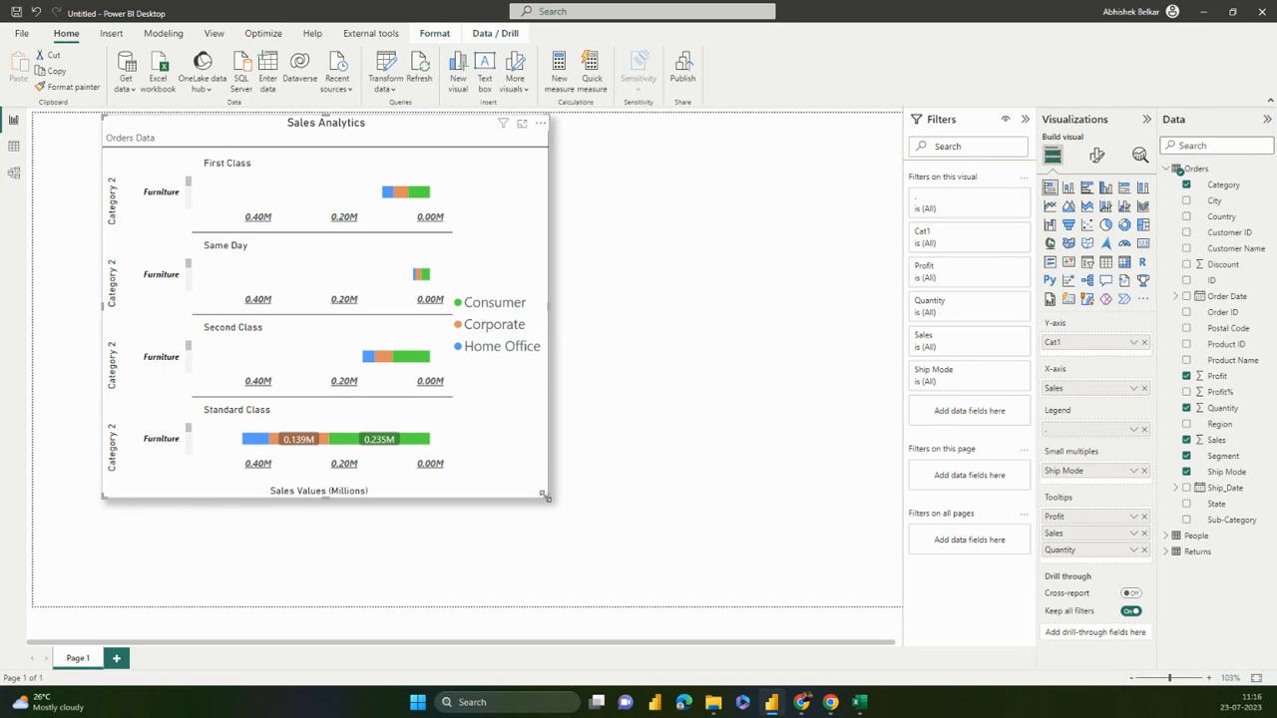
pyautogui.moveTo(545, 496); pyautogui.dragTo(535, 633)
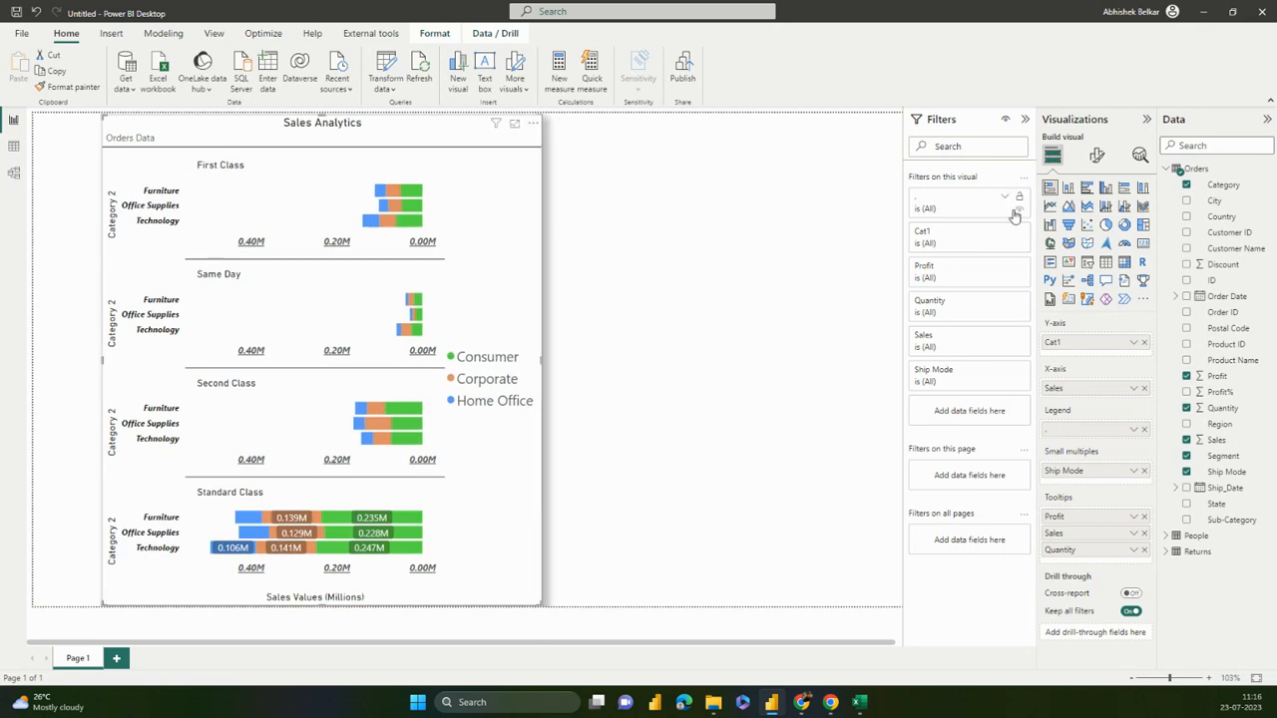
# Try a black background for the chart's header icons, and set it back to white
pyautogui.click(1097, 155)
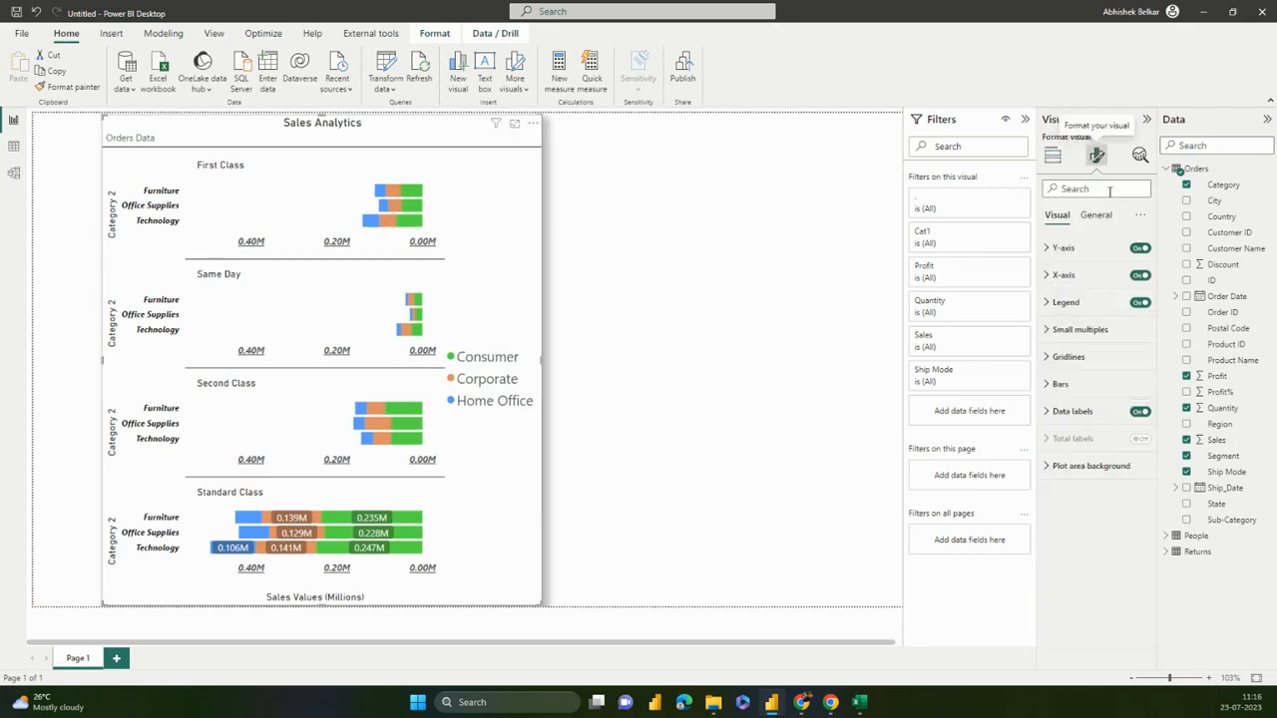
pyautogui.click(1095, 215)
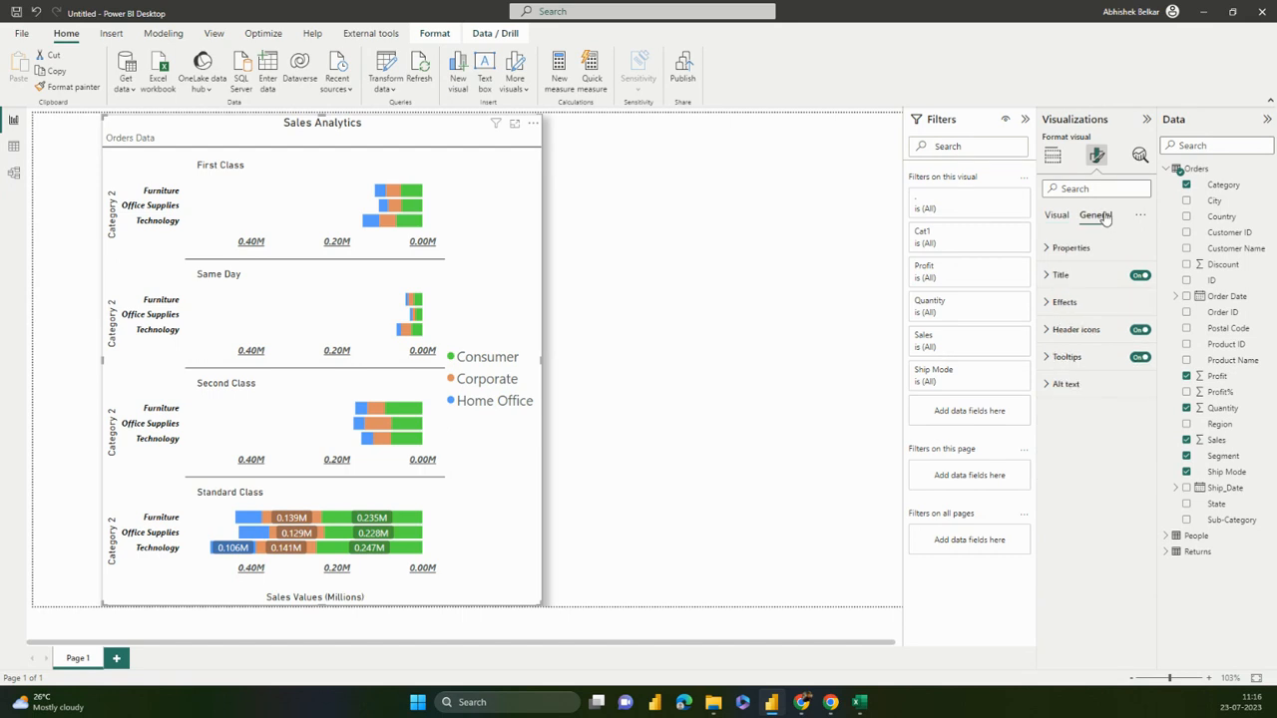
pyautogui.click(1103, 332)
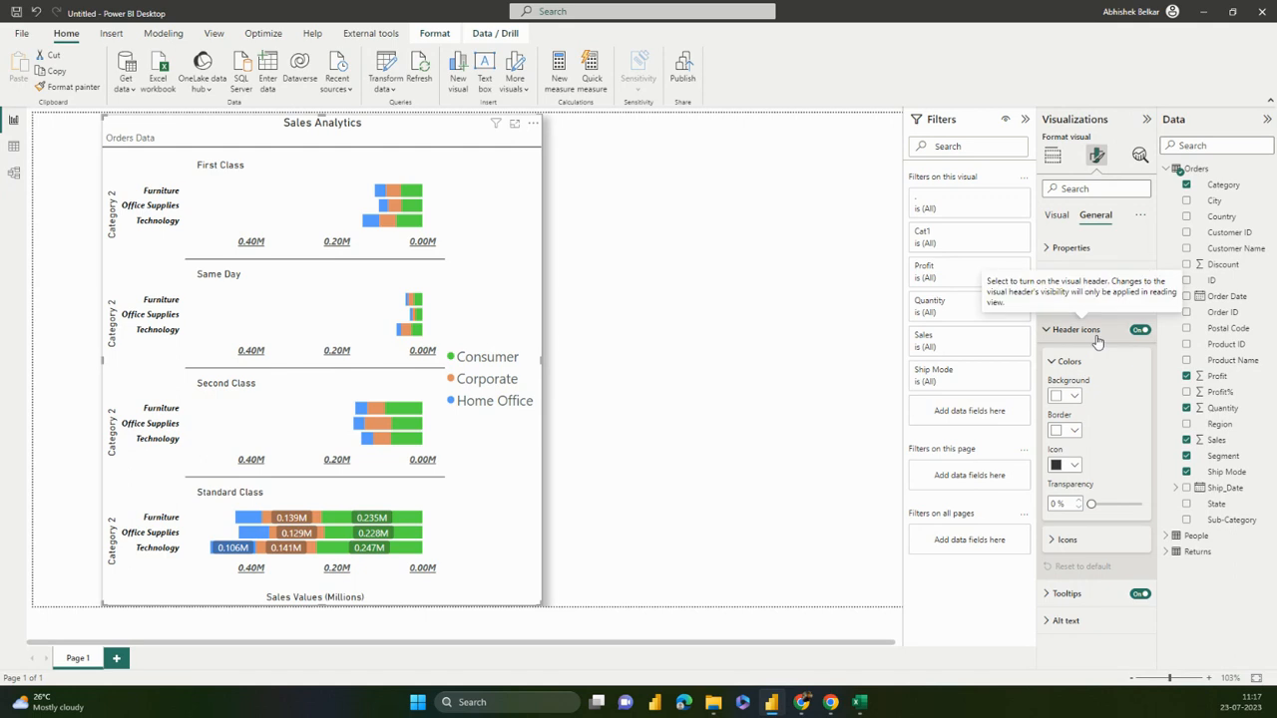
pyautogui.click(1067, 397)
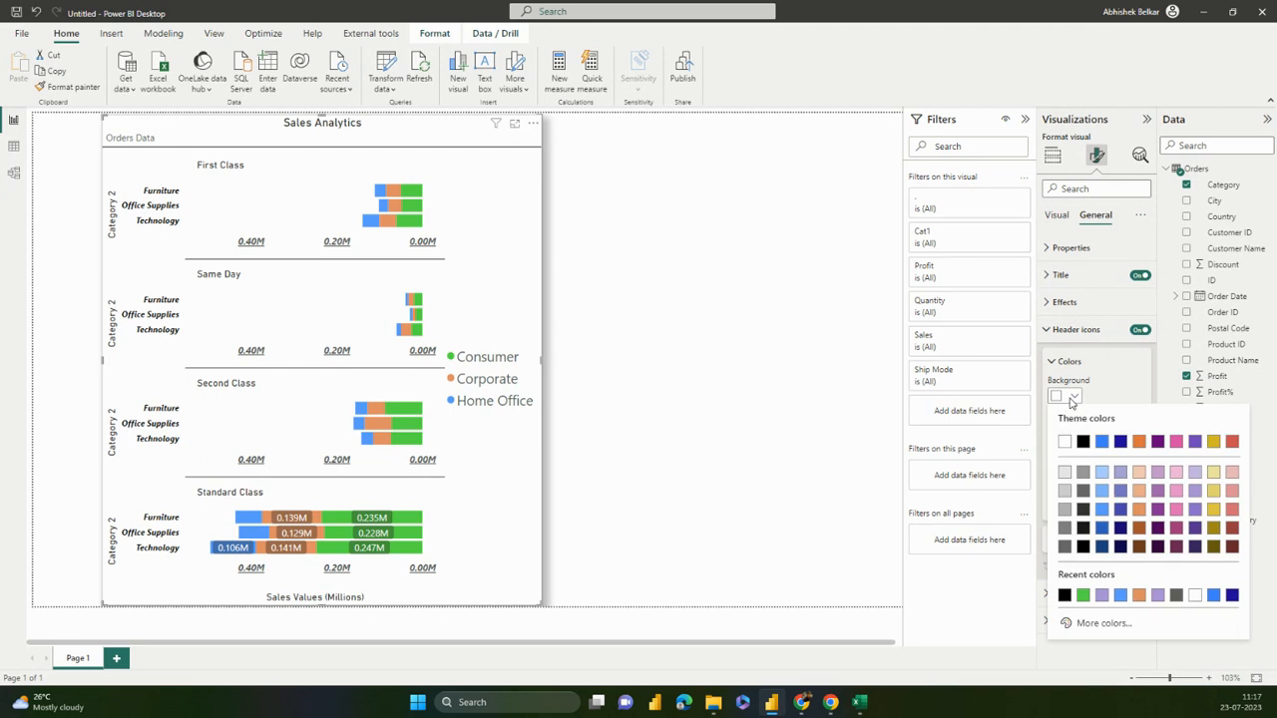
pyautogui.click(1083, 442)
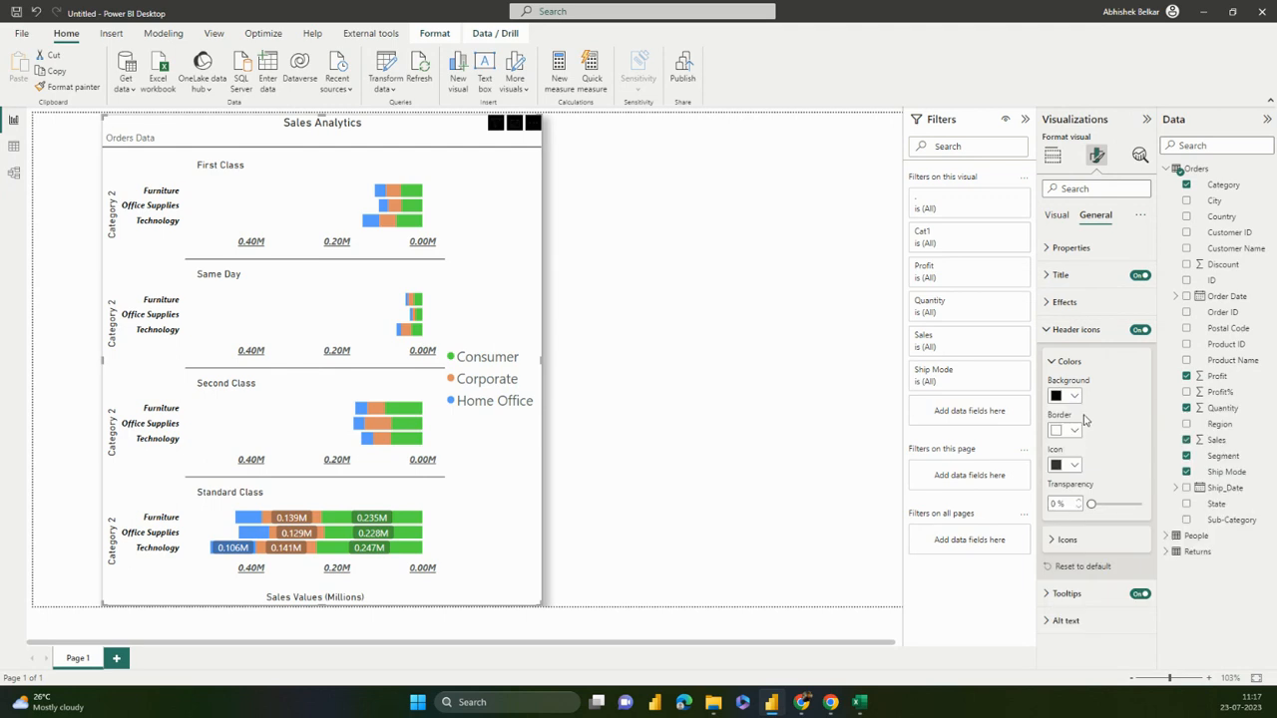
pyautogui.click(1077, 398)
pyautogui.click(1060, 447)
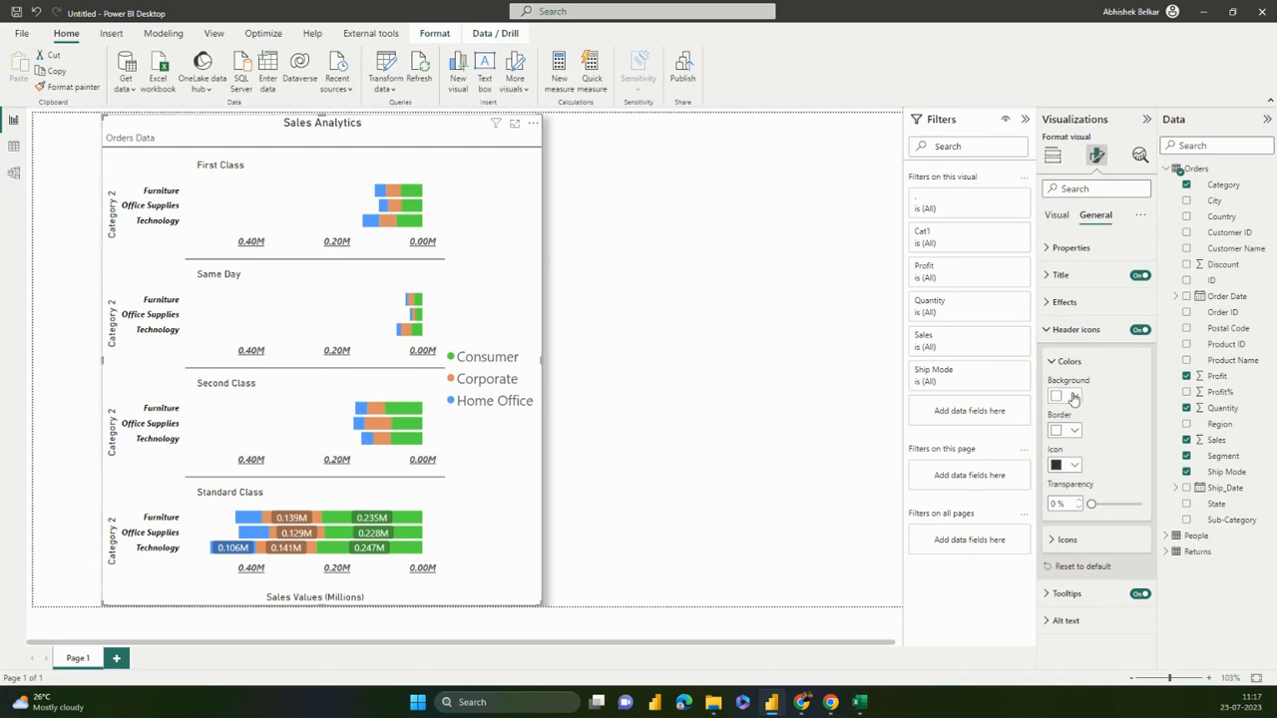
pyautogui.click(1065, 332)
pyautogui.click(1066, 332)
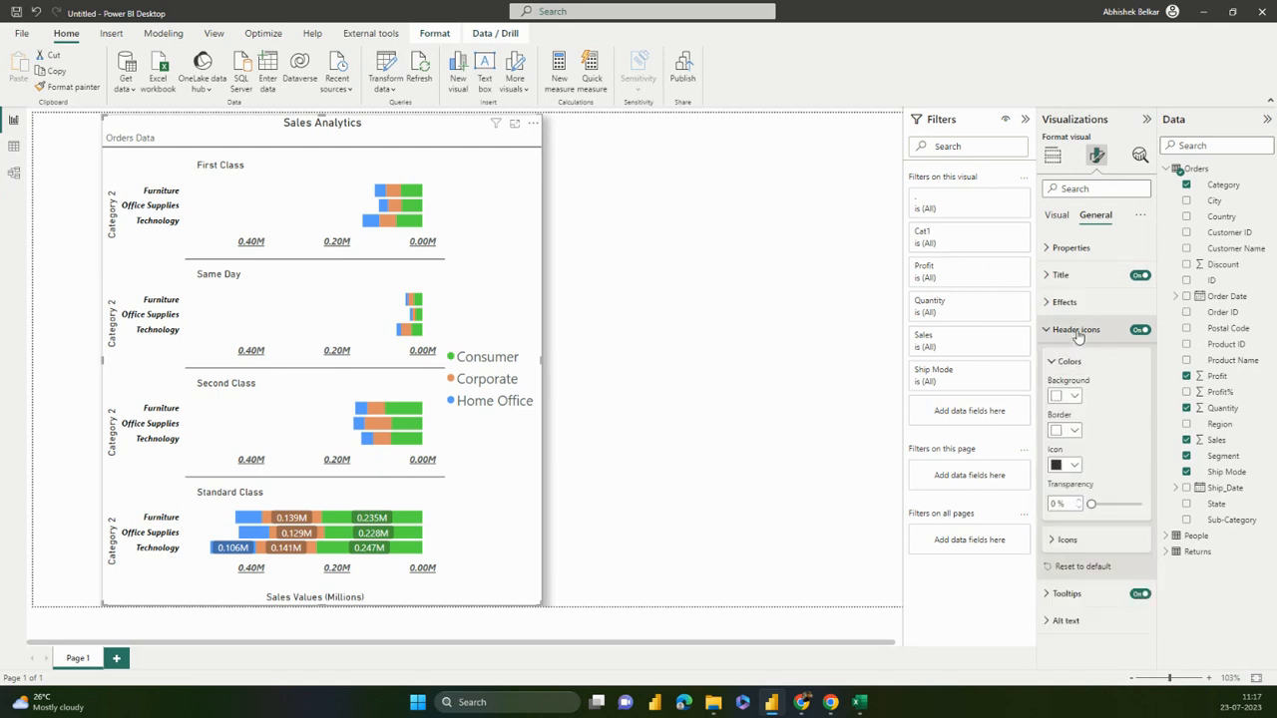
# Review the list of individual header icon options for the Sales Analytics chart, including the help tooltip and smart narrative entries
pyautogui.click(1081, 544)
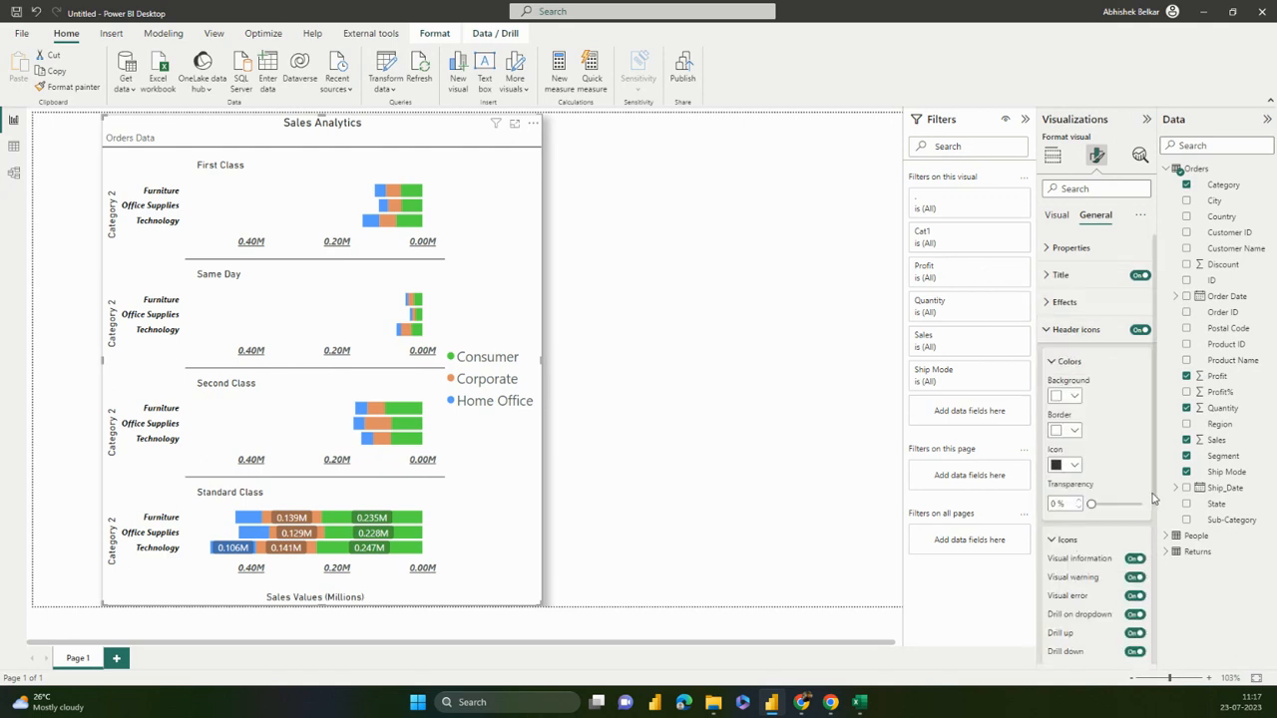
pyautogui.scroll(-1, 1154, 514)
pyautogui.scroll(-3, 1154, 514)
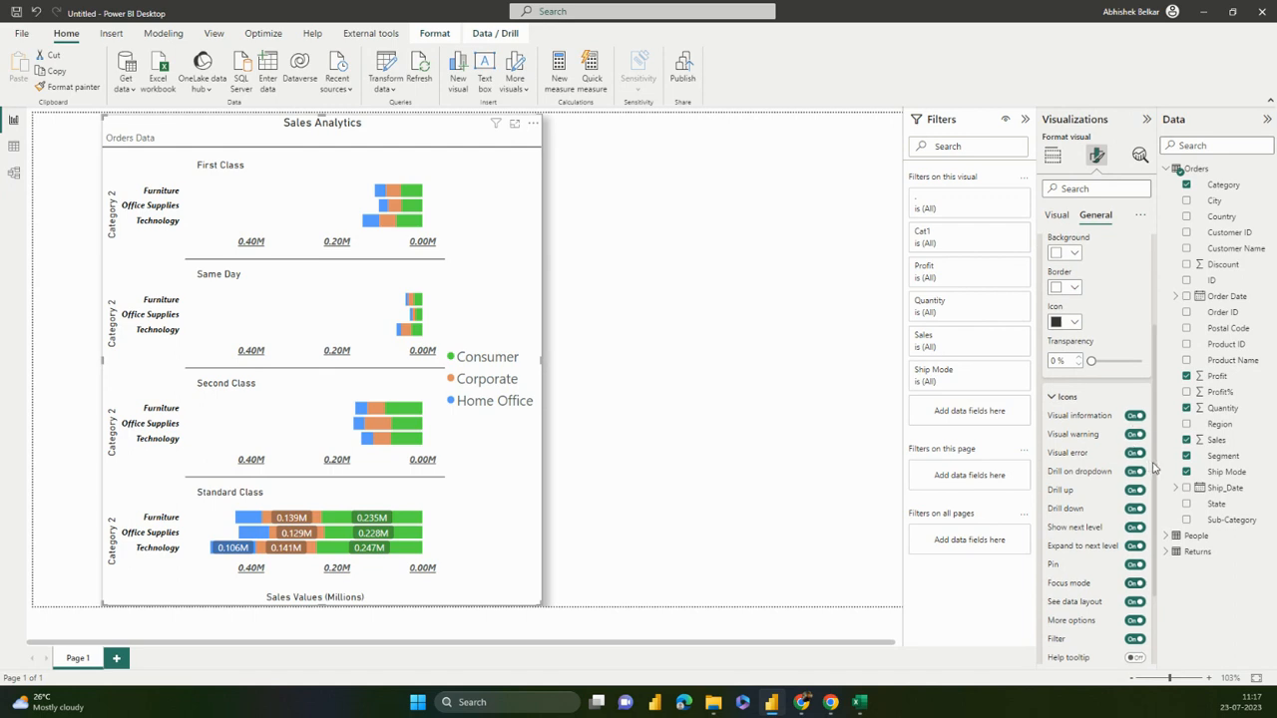
pyautogui.scroll(-2, 1154, 498)
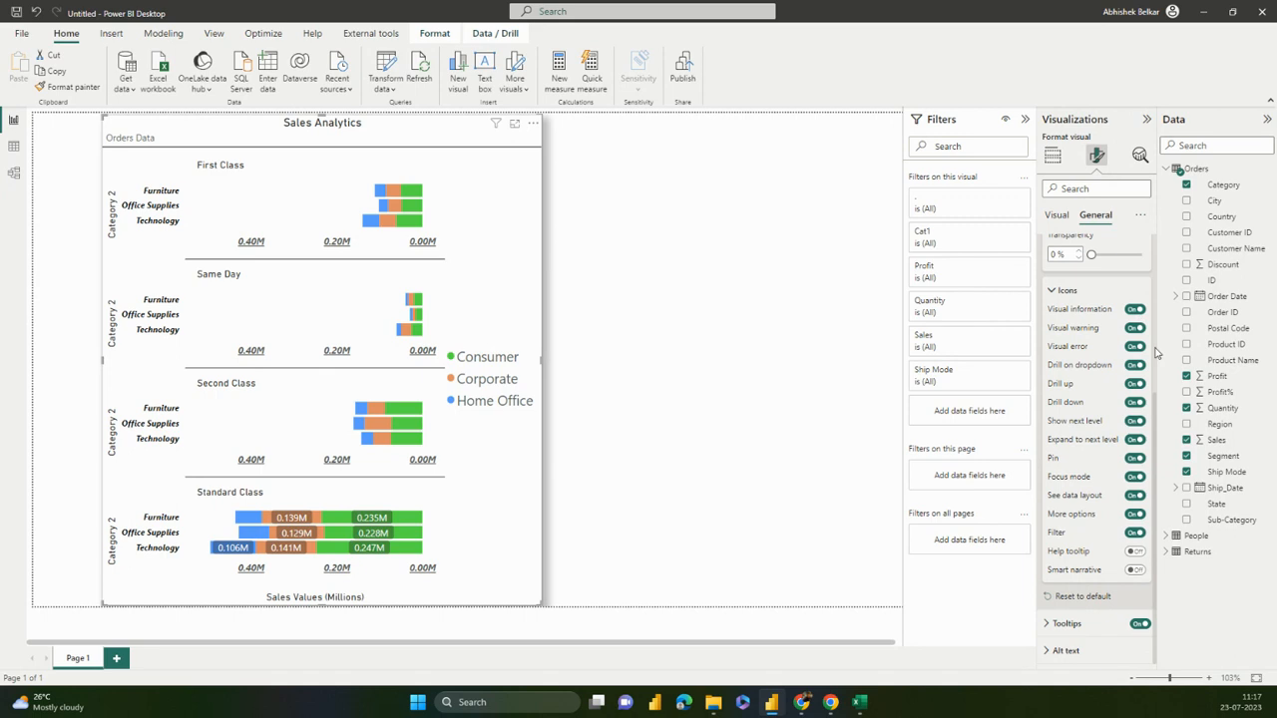
pyautogui.scroll(2, 1160, 403)
pyautogui.moveTo(1174, 339); pyautogui.dragTo(1158, 233)
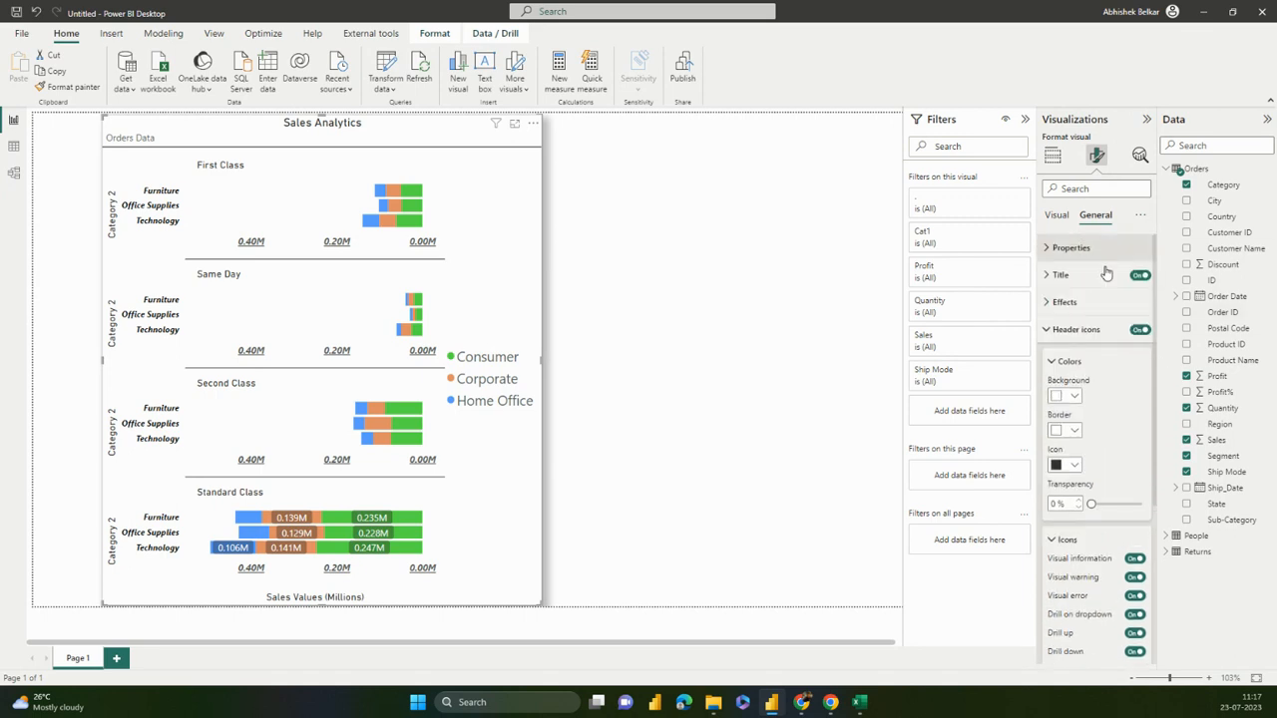
pyautogui.click(1055, 336)
pyautogui.click(652, 316)
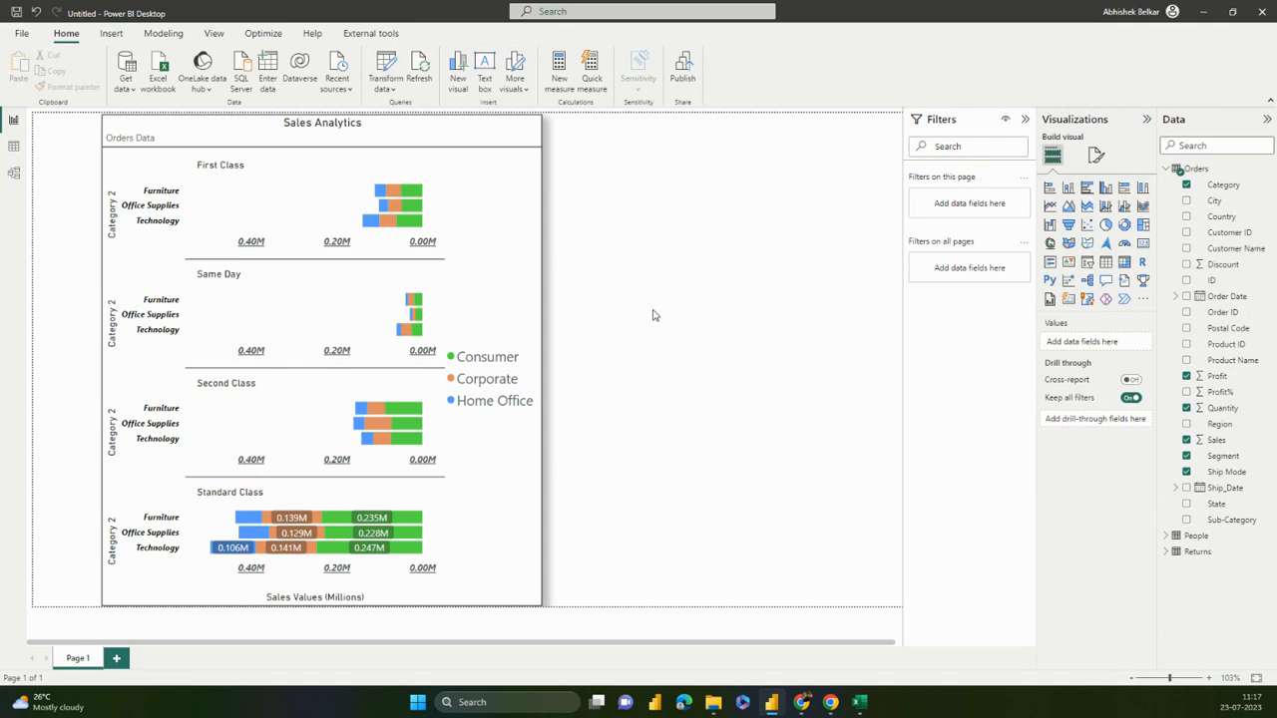
# Review the chart's general formatting settings for size, position, title, subtitle and effects
pyautogui.click(498, 270)
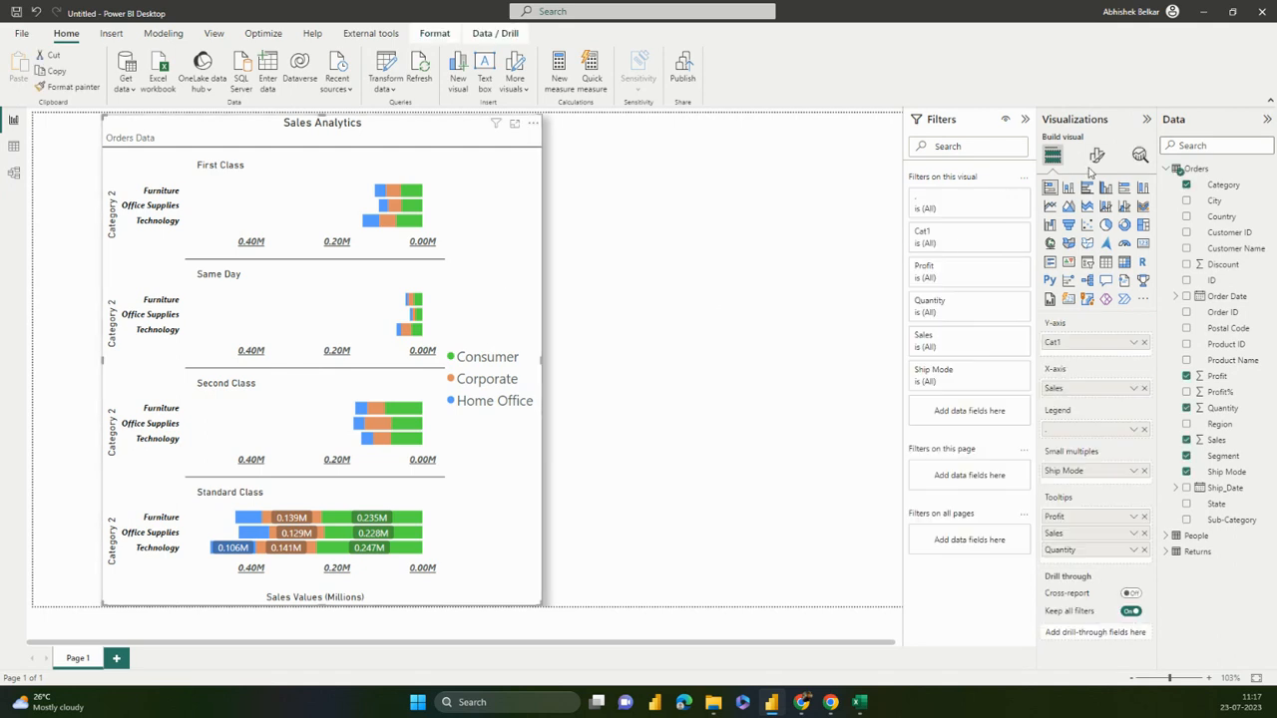
pyautogui.click(1096, 156)
pyautogui.click(1094, 217)
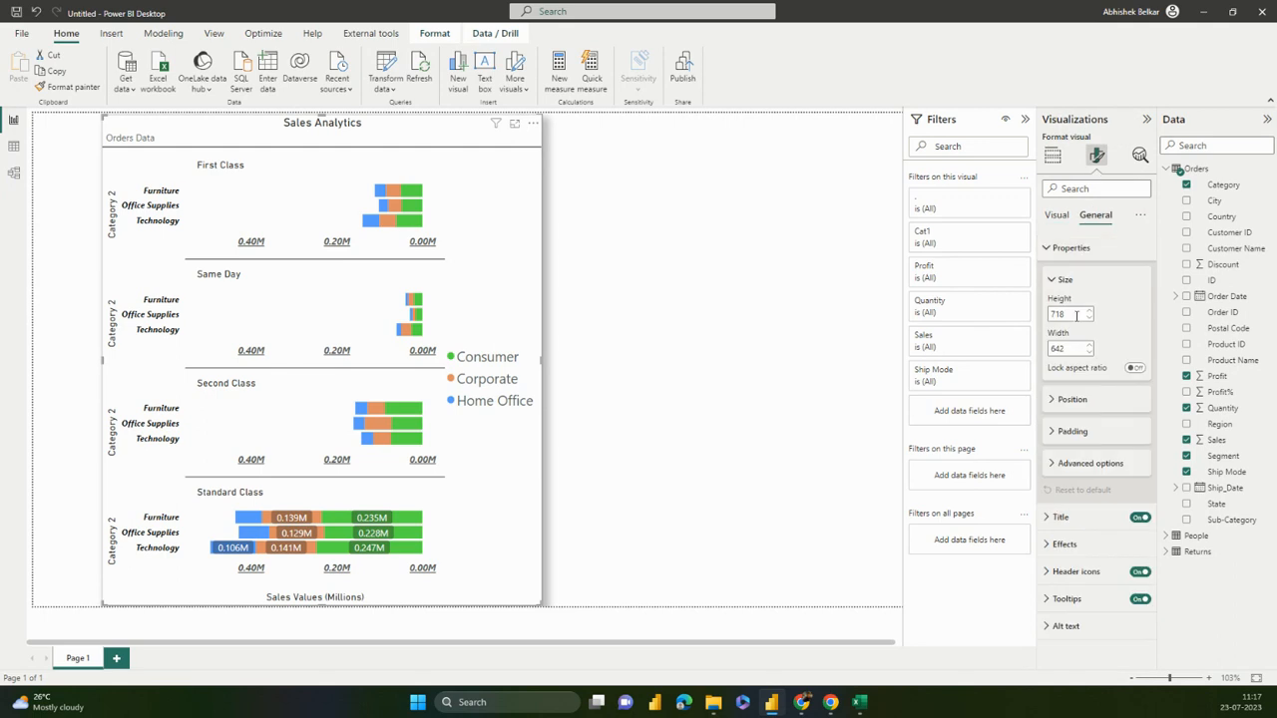
pyautogui.click(1072, 399)
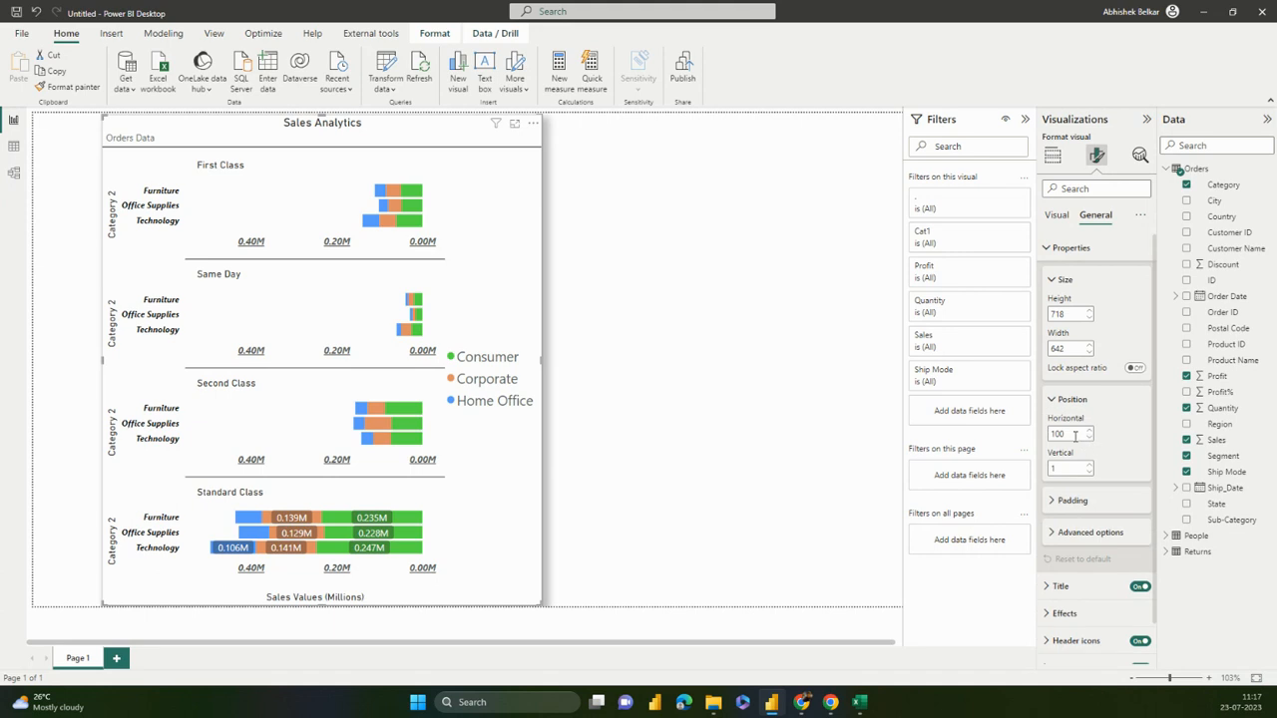
pyautogui.click(1057, 248)
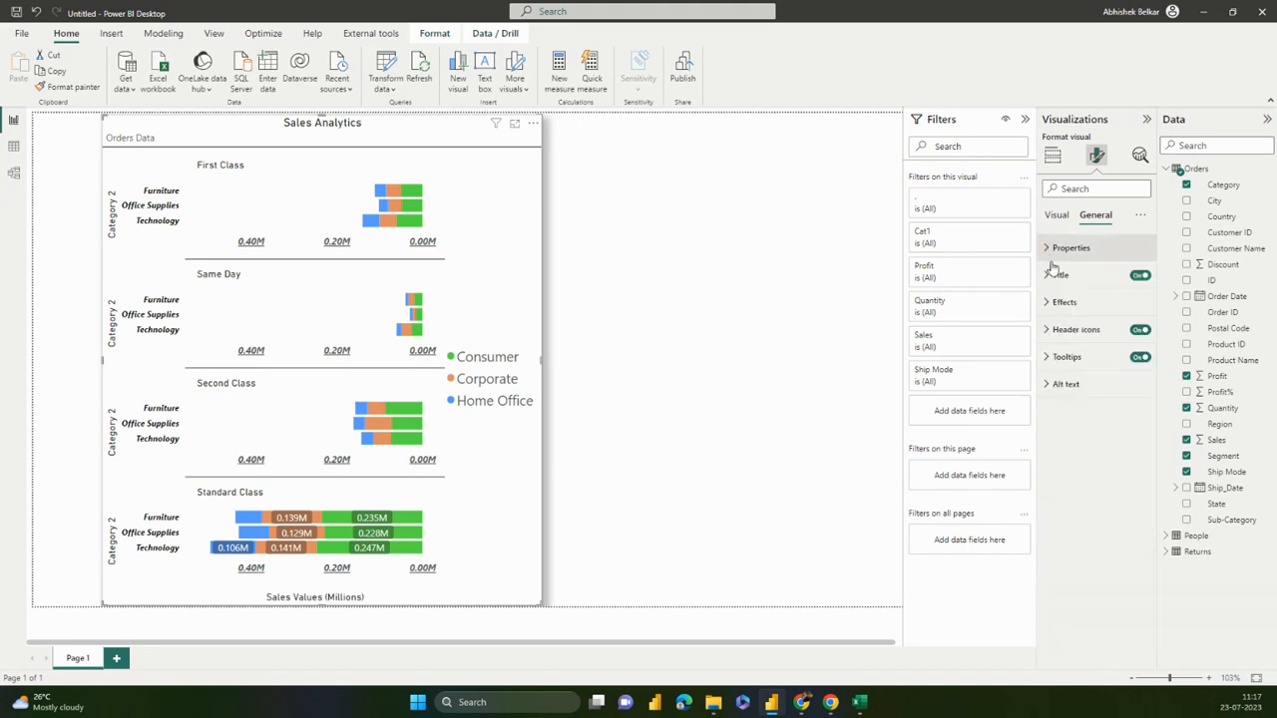
pyautogui.click(1087, 280)
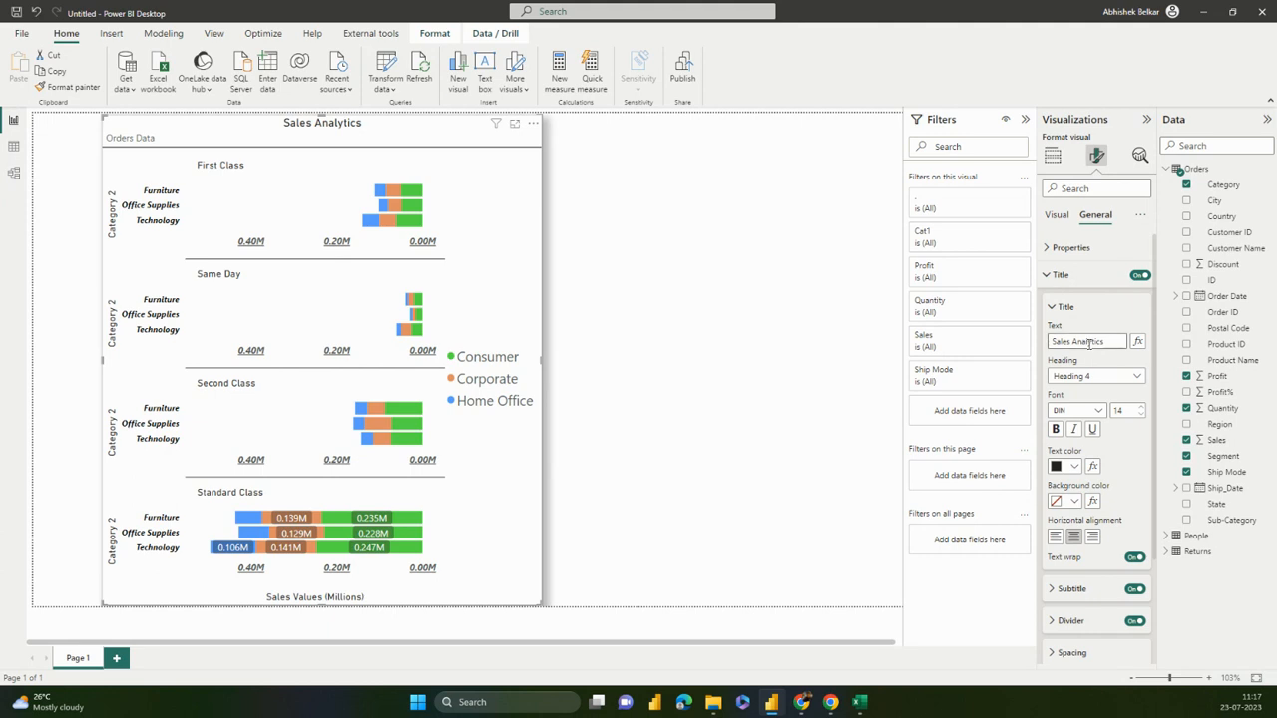
pyautogui.click(1072, 590)
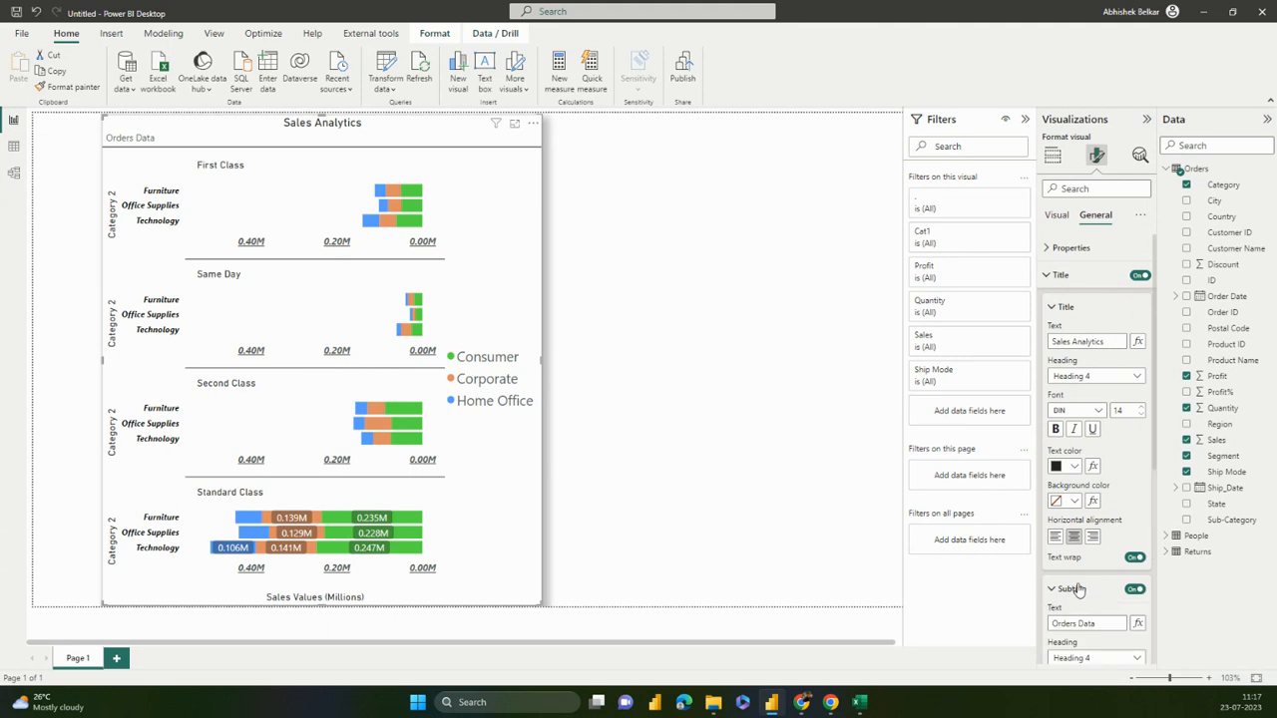
pyautogui.click(1060, 284)
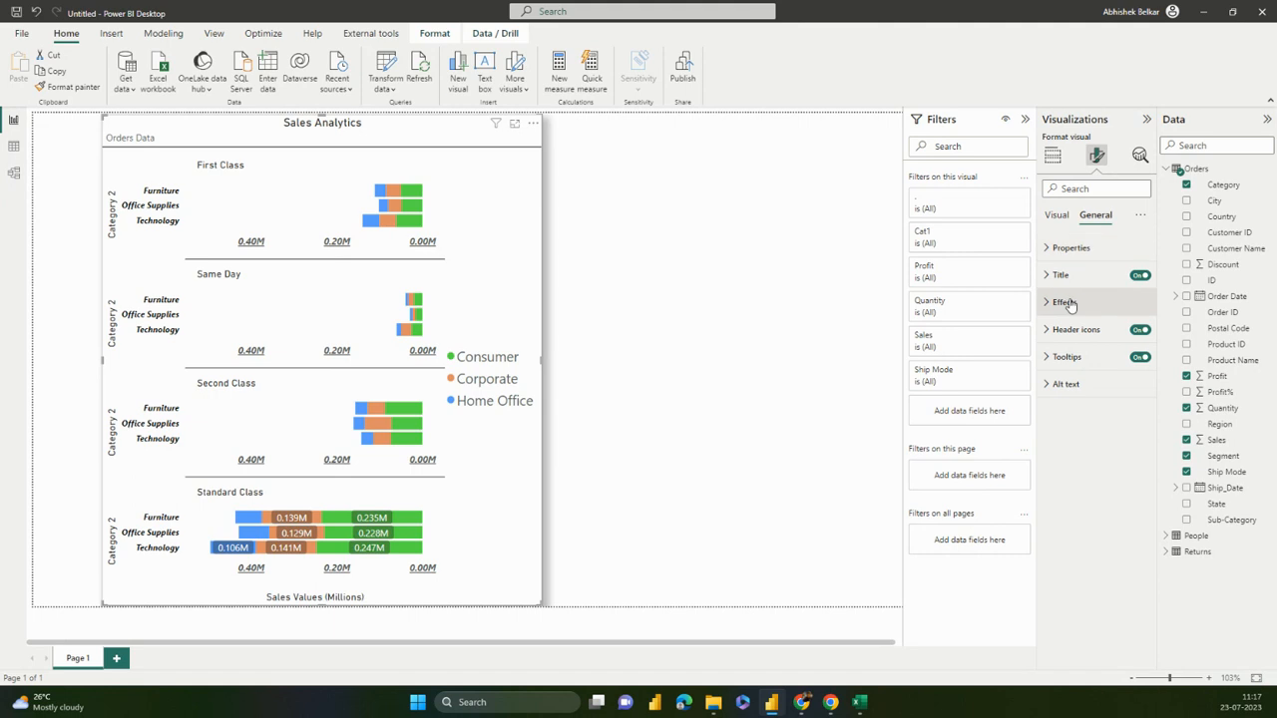
pyautogui.click(1065, 303)
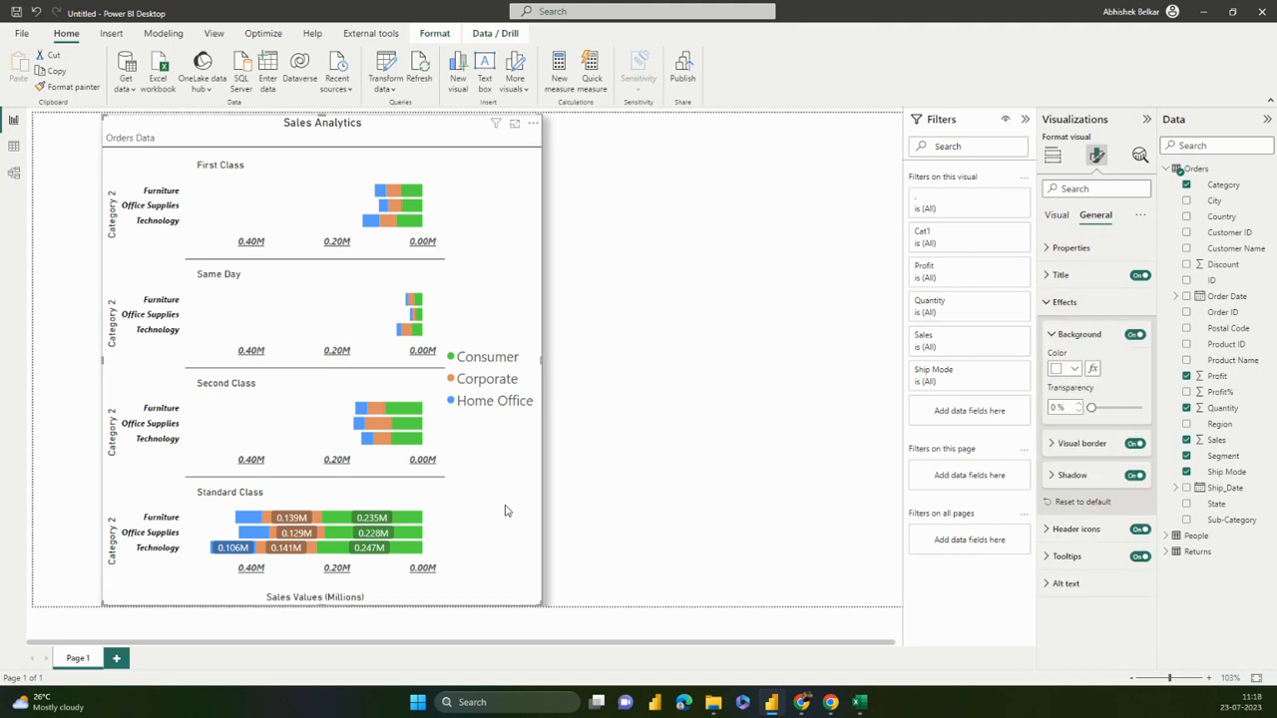
# Turn the chart's shadow off, shorten the chart freehand so it ends above the page's lower edge, and re-enable the shadow
pyautogui.click(1134, 477)
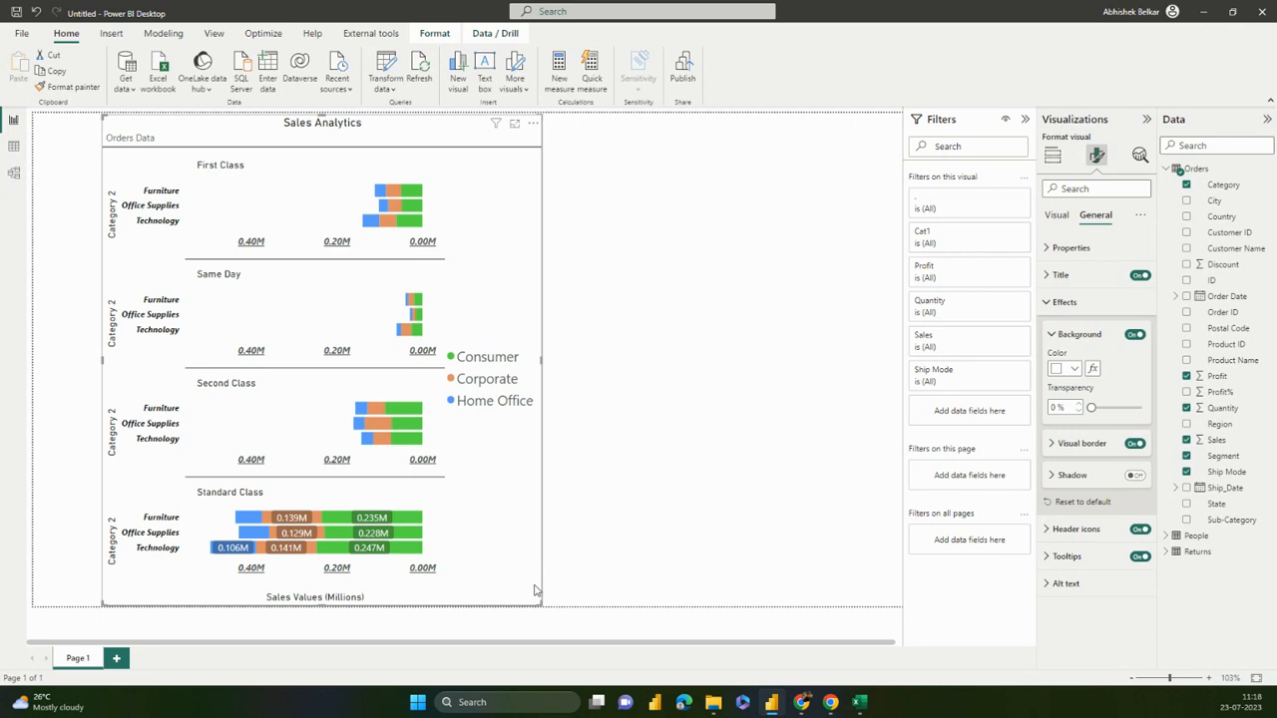
pyautogui.moveTo(537, 605); pyautogui.dragTo(541, 562)
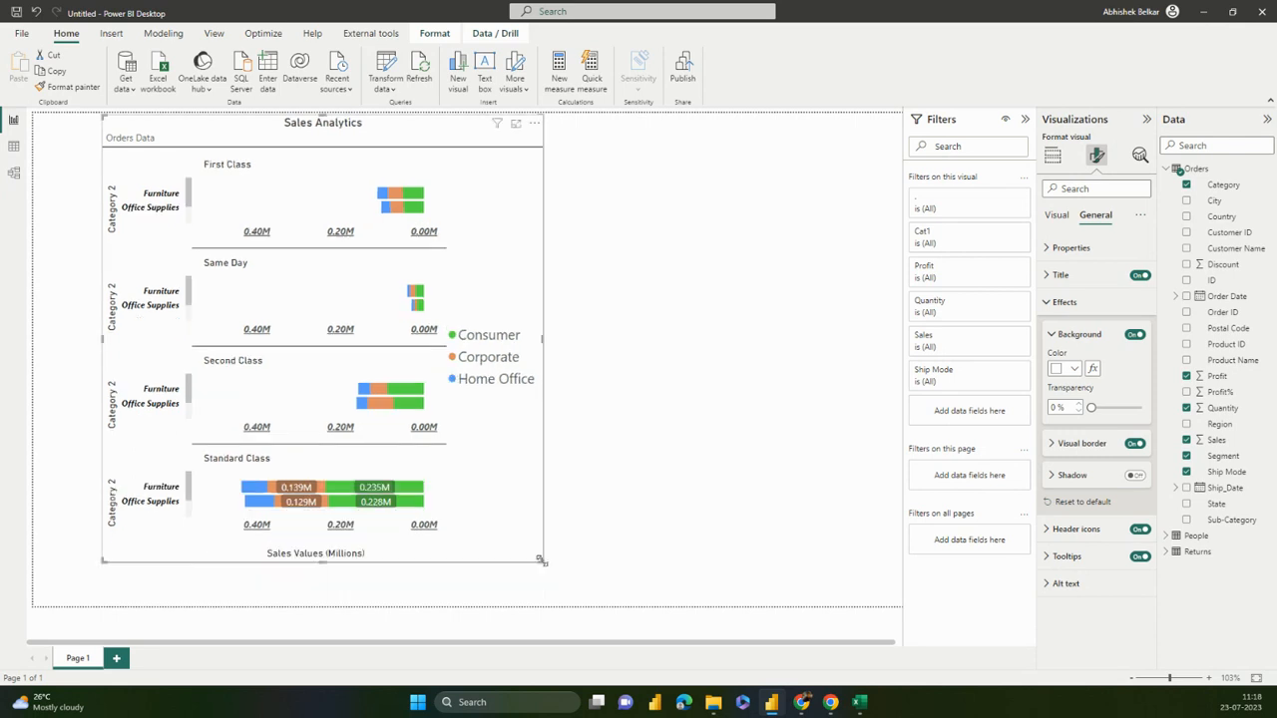
pyautogui.click(1135, 479)
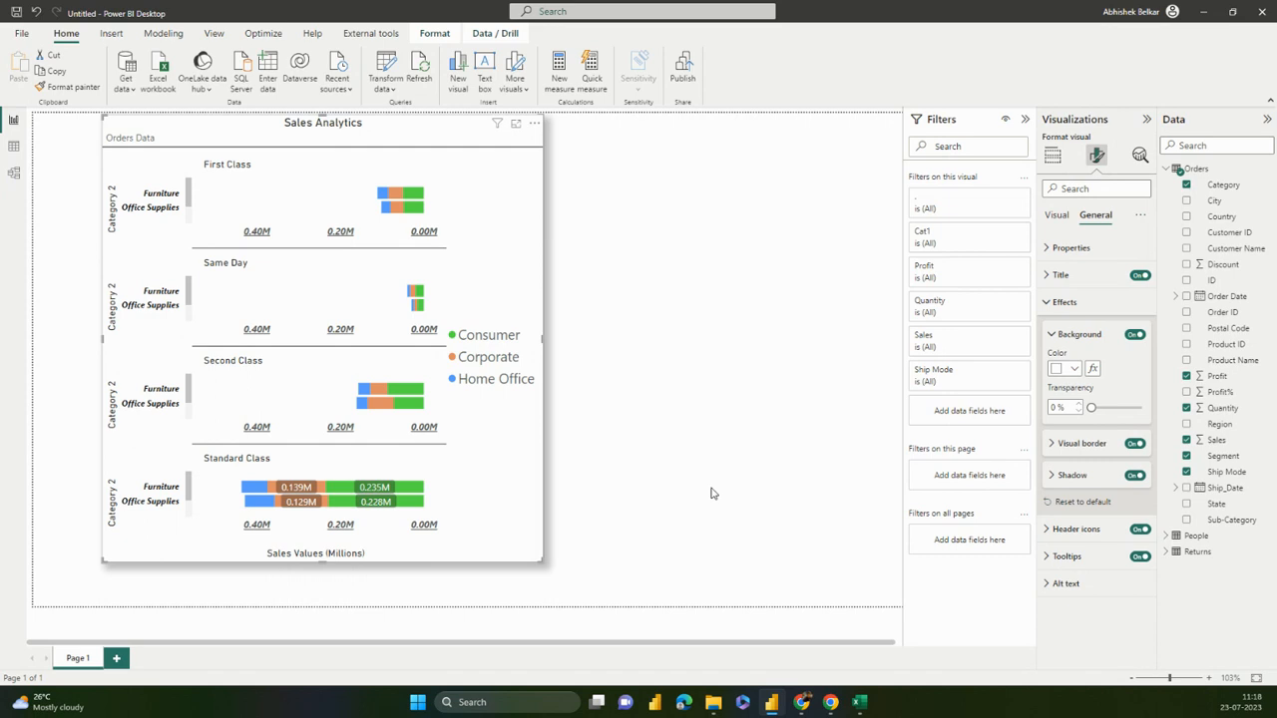
pyautogui.click(611, 544)
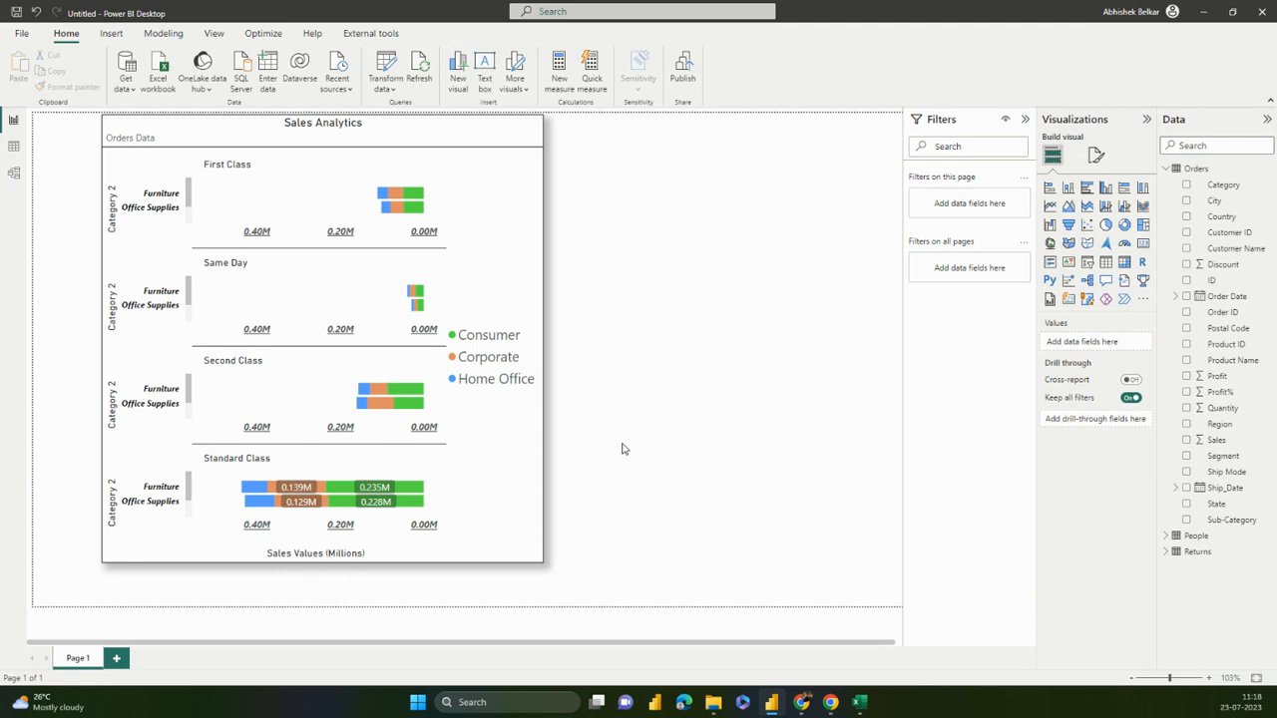
# Add three blank pages to the report and look through each of them
pyautogui.click(116, 659)
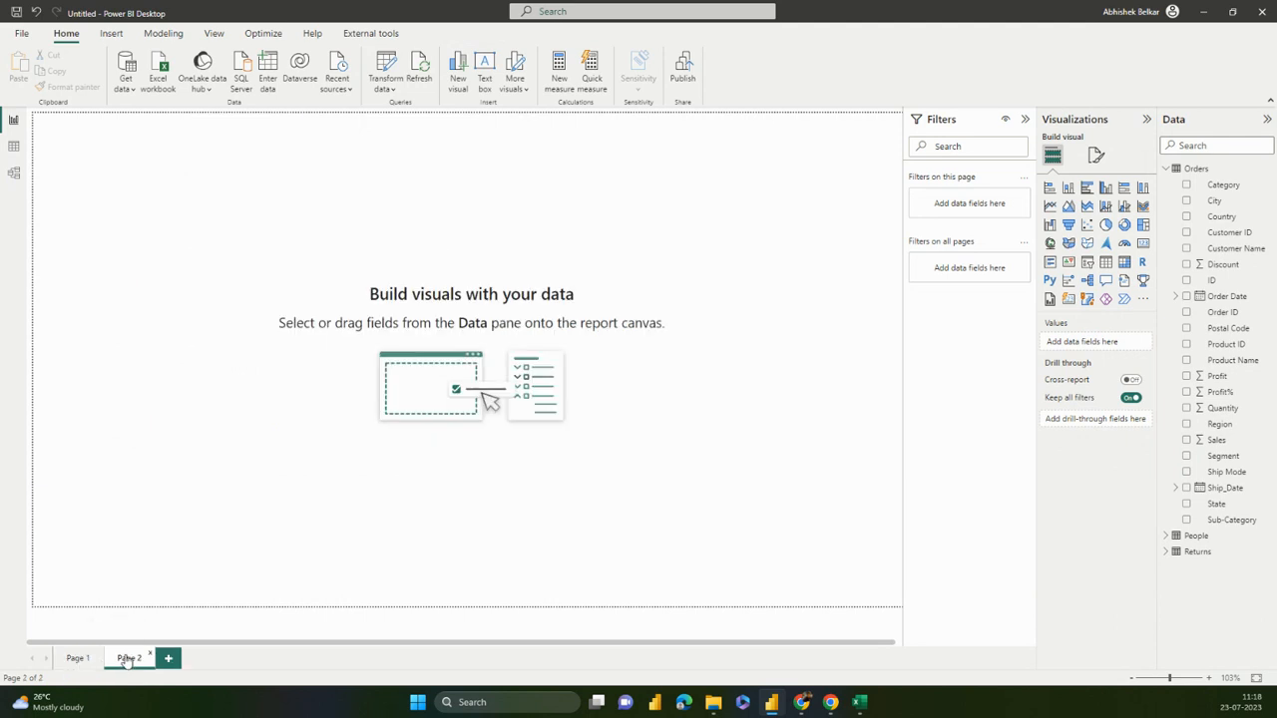
pyautogui.click(168, 658)
pyautogui.click(219, 658)
pyautogui.click(126, 664)
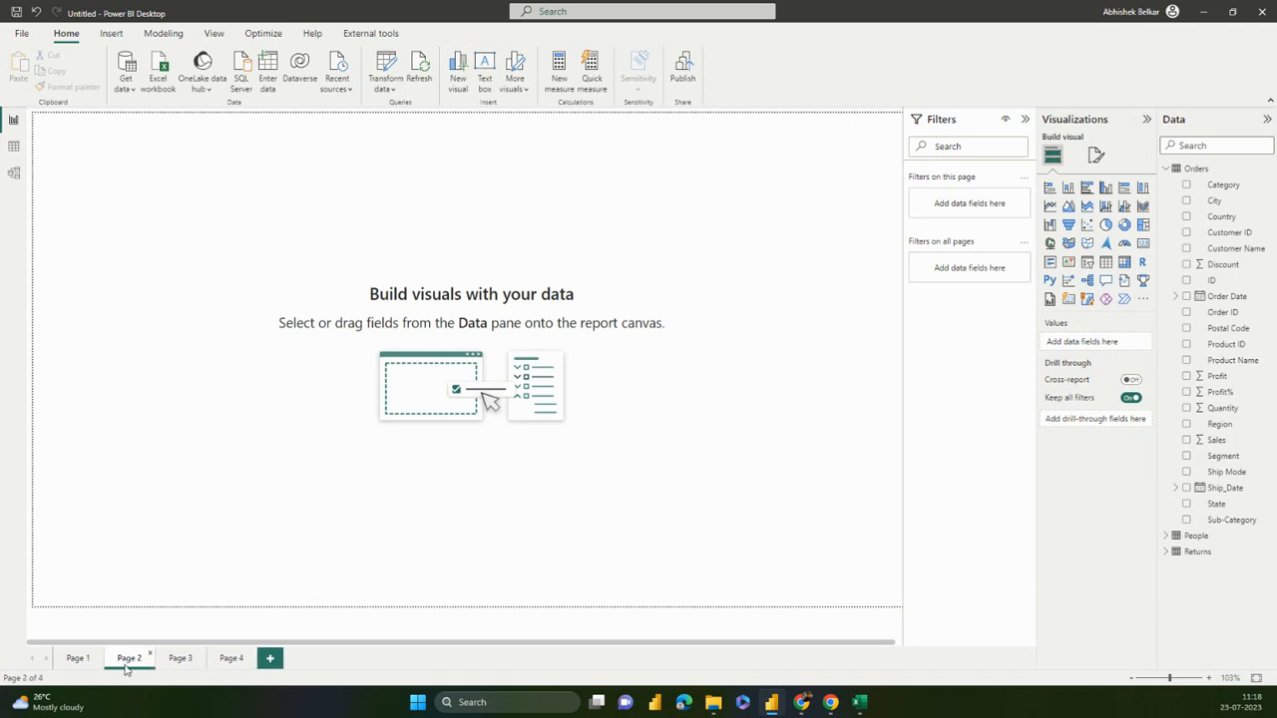
pyautogui.click(186, 666)
pyautogui.click(221, 663)
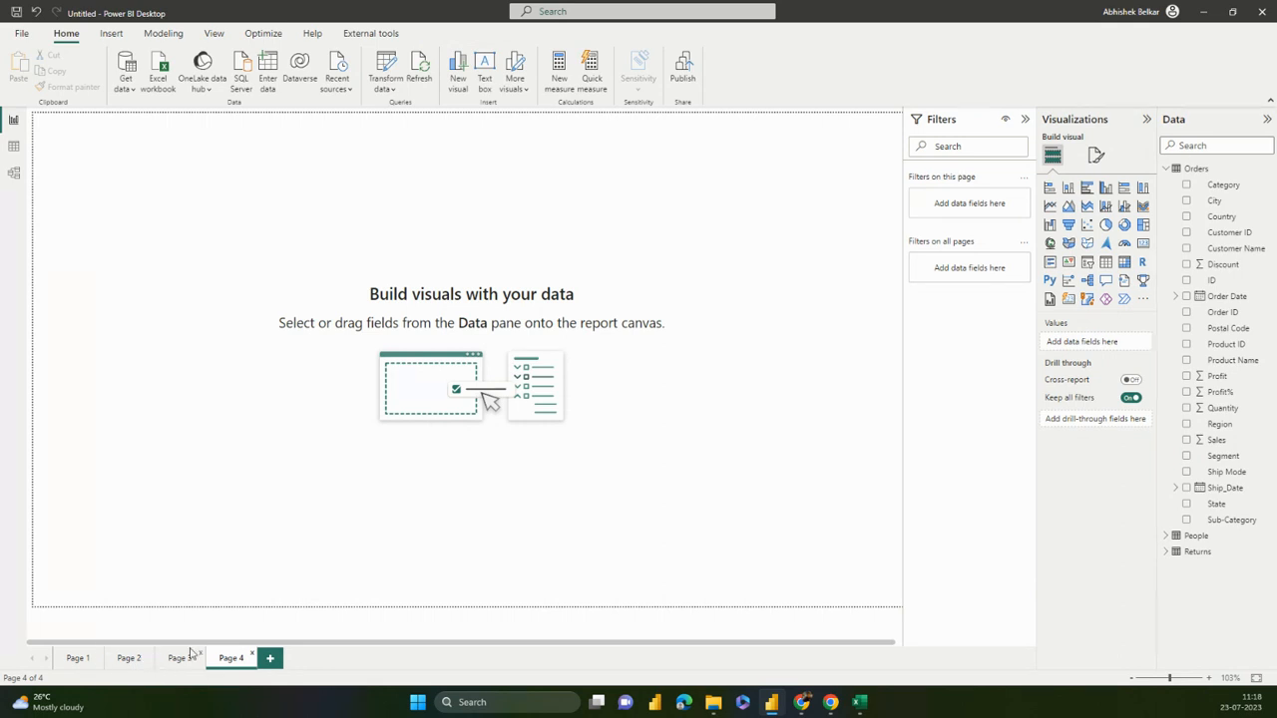
# Rename report page Page 2 as "Data 2"
pyautogui.rightClick(127, 663)
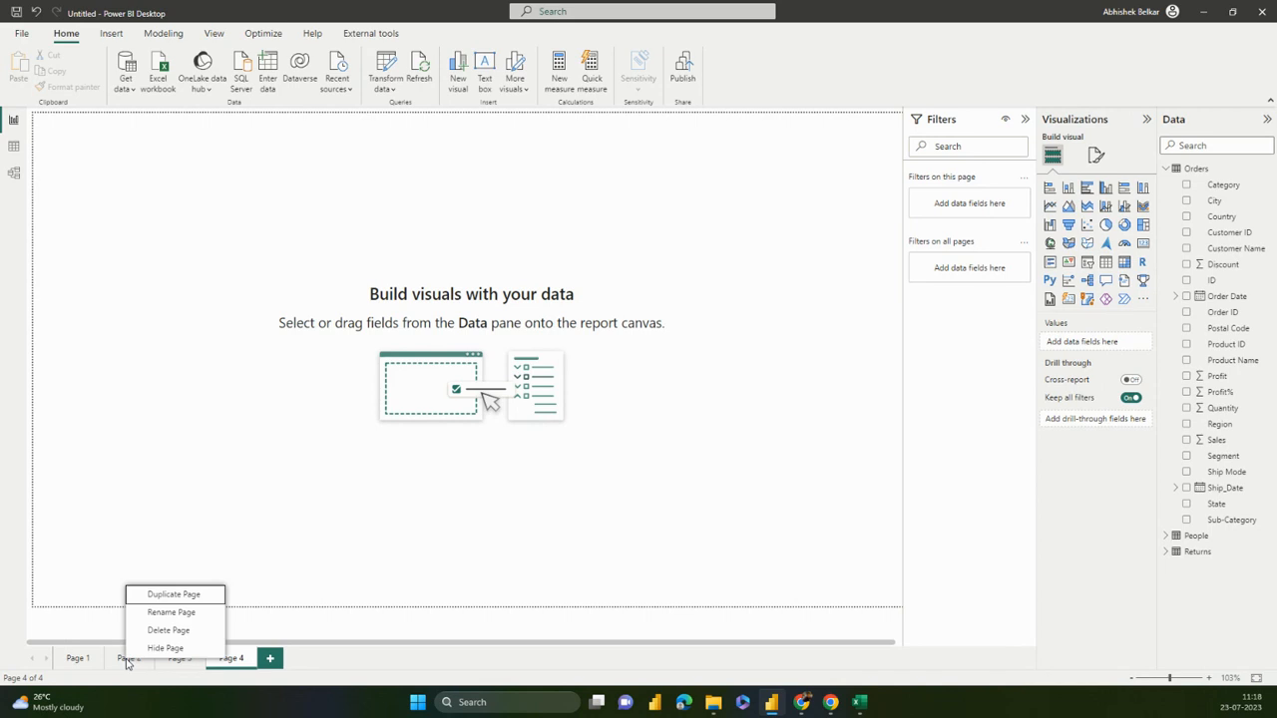
pyautogui.click(162, 612)
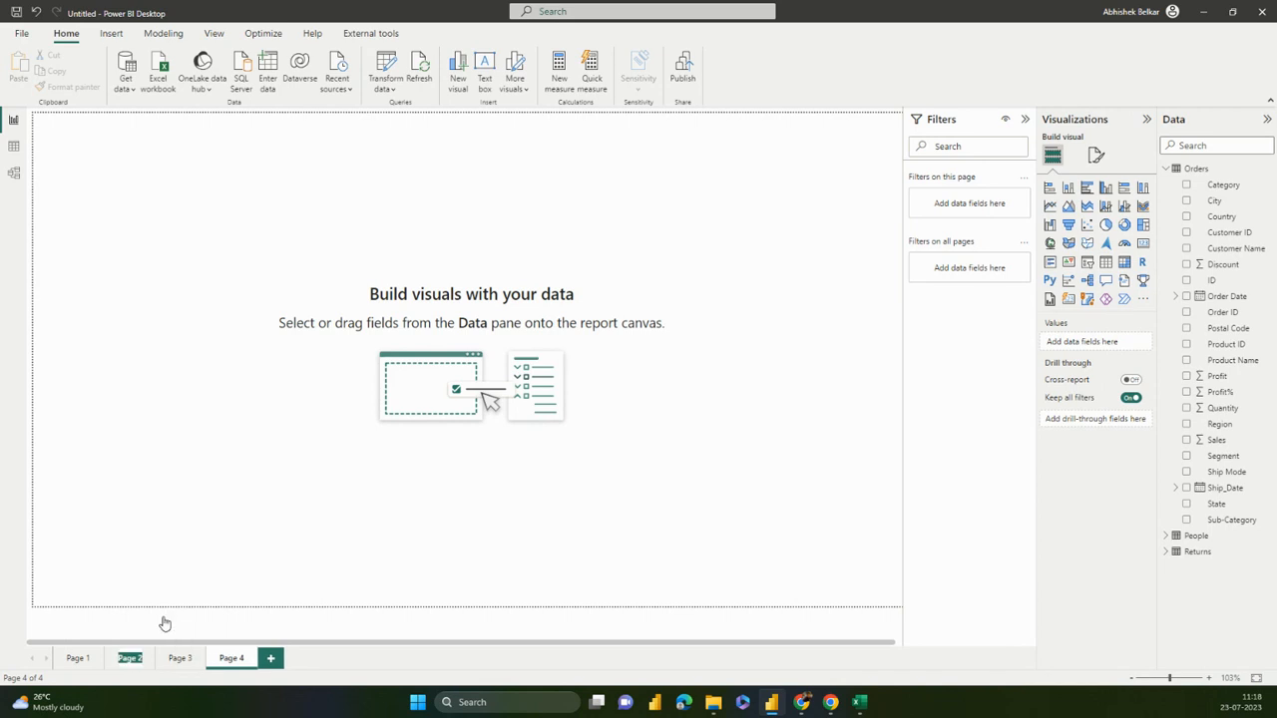
pyautogui.write('Data 2')
pyautogui.press('Return')
# Rename the report page holding the Sales Analytics chart as "Summary"
pyautogui.rightClick(78, 662)
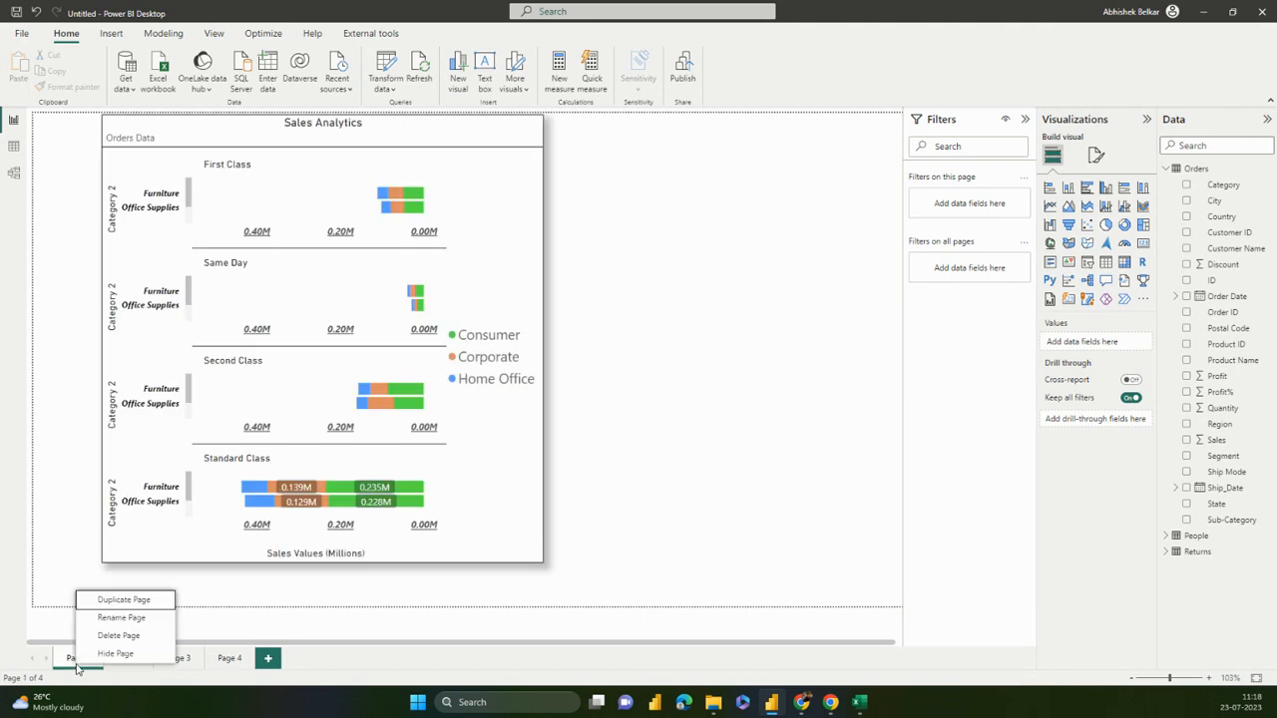
pyautogui.click(118, 618)
pyautogui.write('Summ')
pyautogui.write('ary')
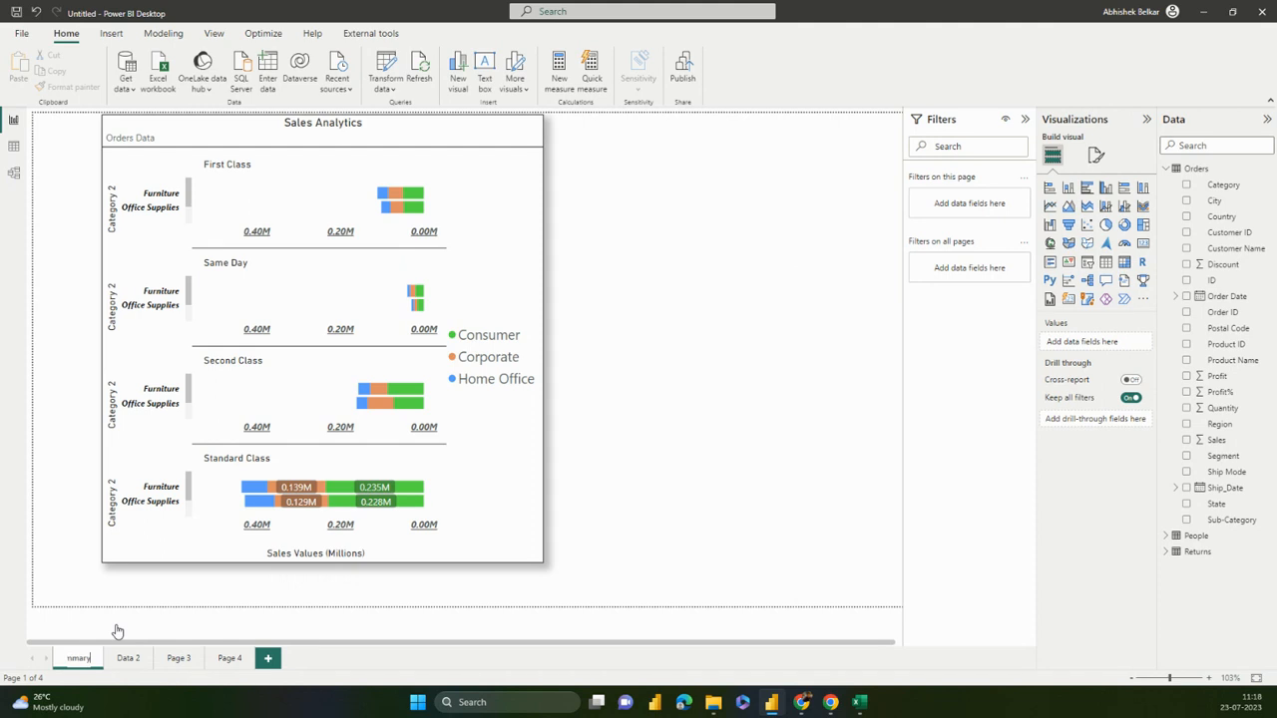
pyautogui.press('Return')
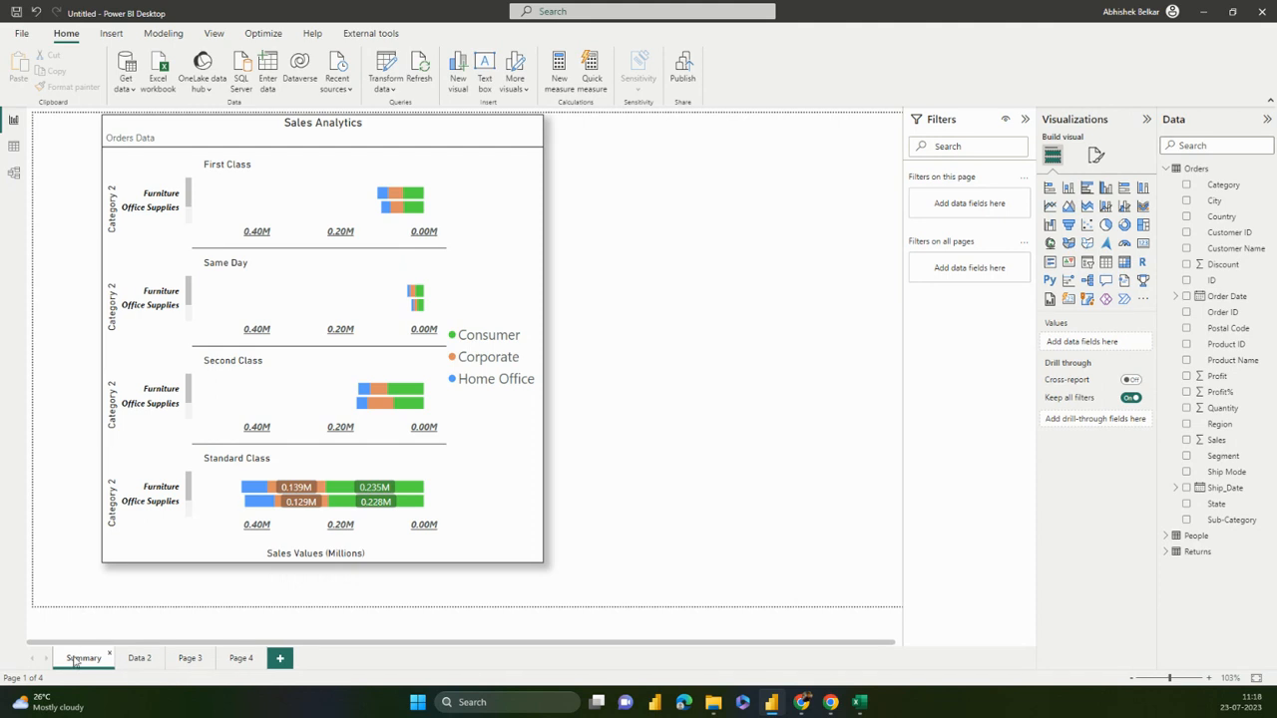
# Duplicate the Summary page and move the copy directly after the original
pyautogui.rightClick(80, 659)
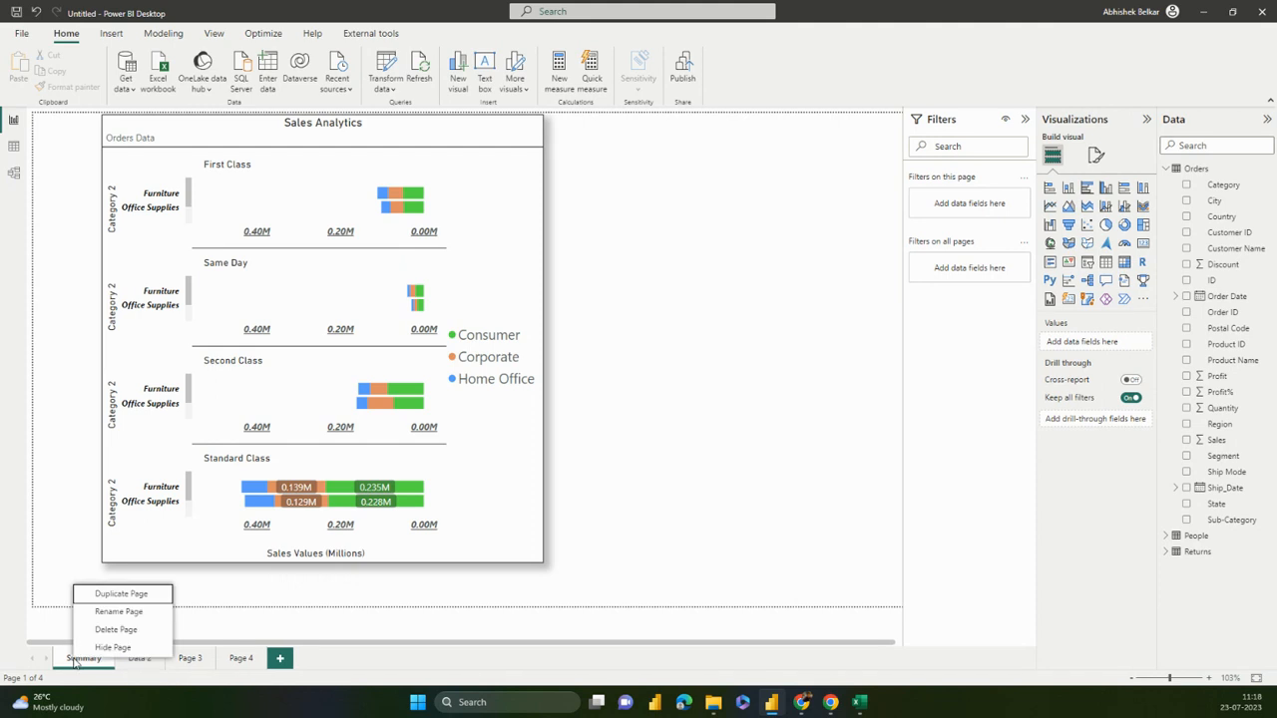
pyautogui.click(114, 595)
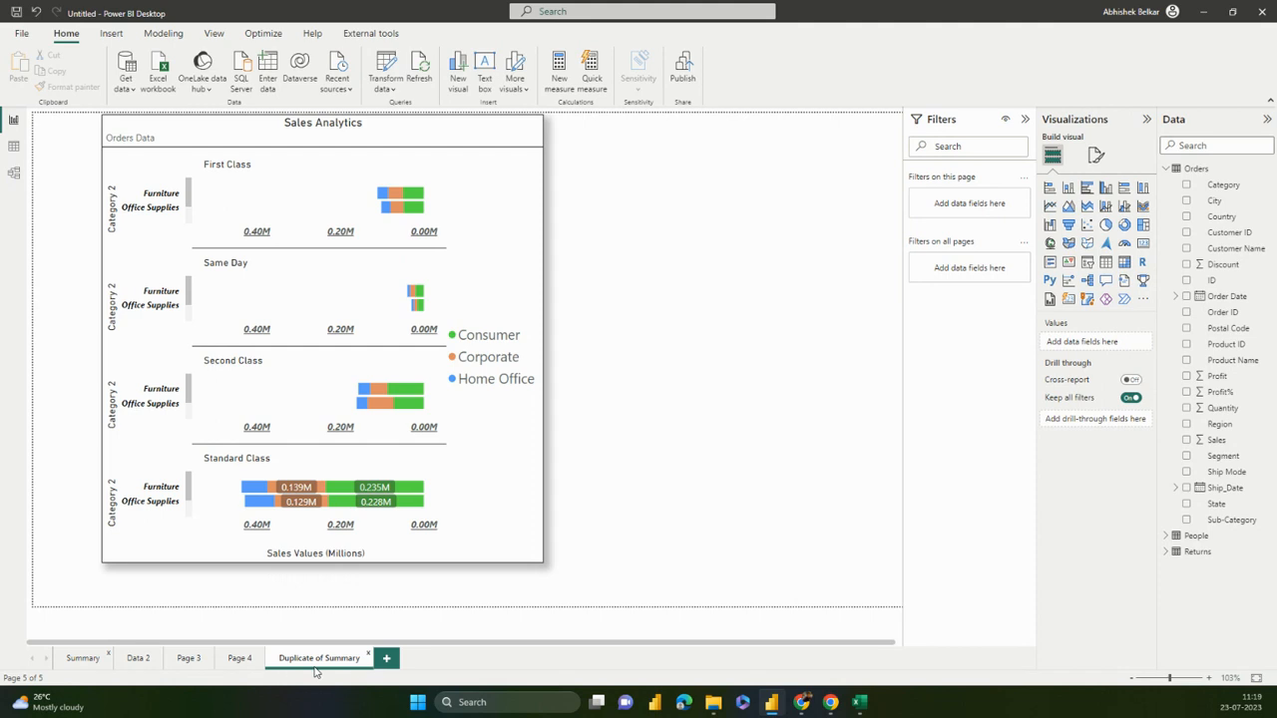
pyautogui.moveTo(318, 667); pyautogui.dragTo(164, 665)
# Rename the duplicated Summary page as "123"
pyautogui.rightClick(163, 665)
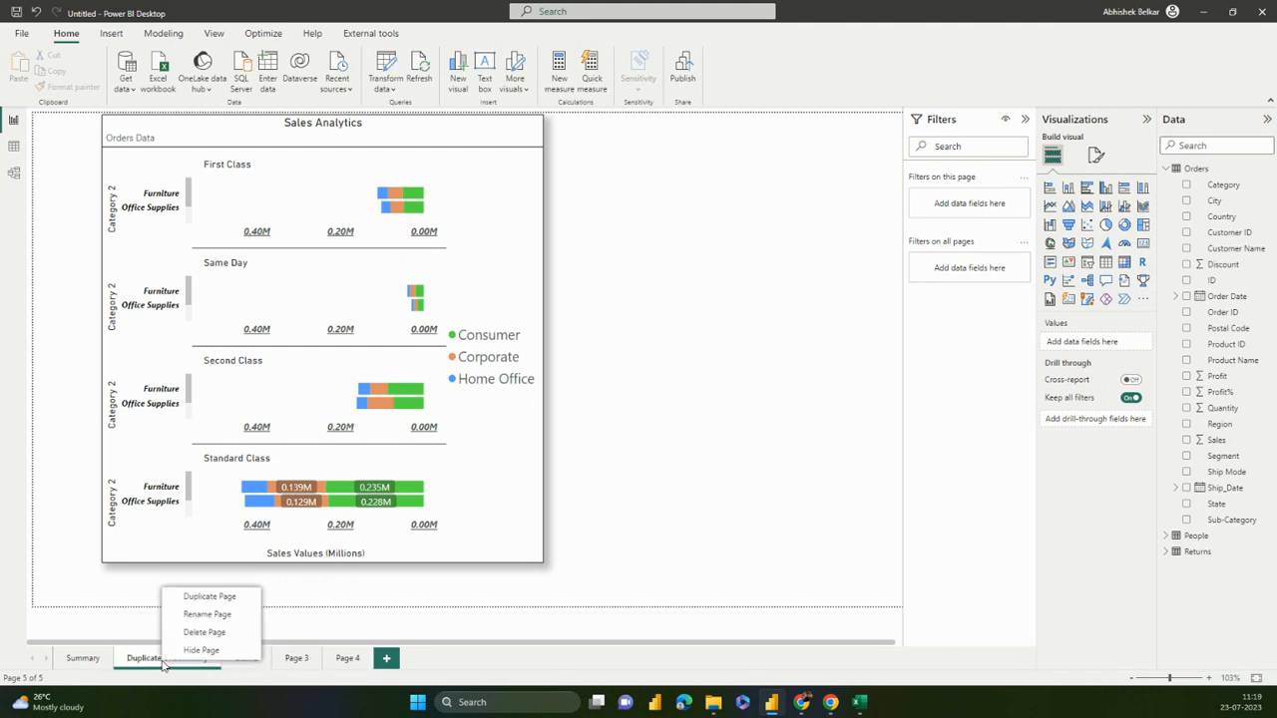
pyautogui.click(195, 612)
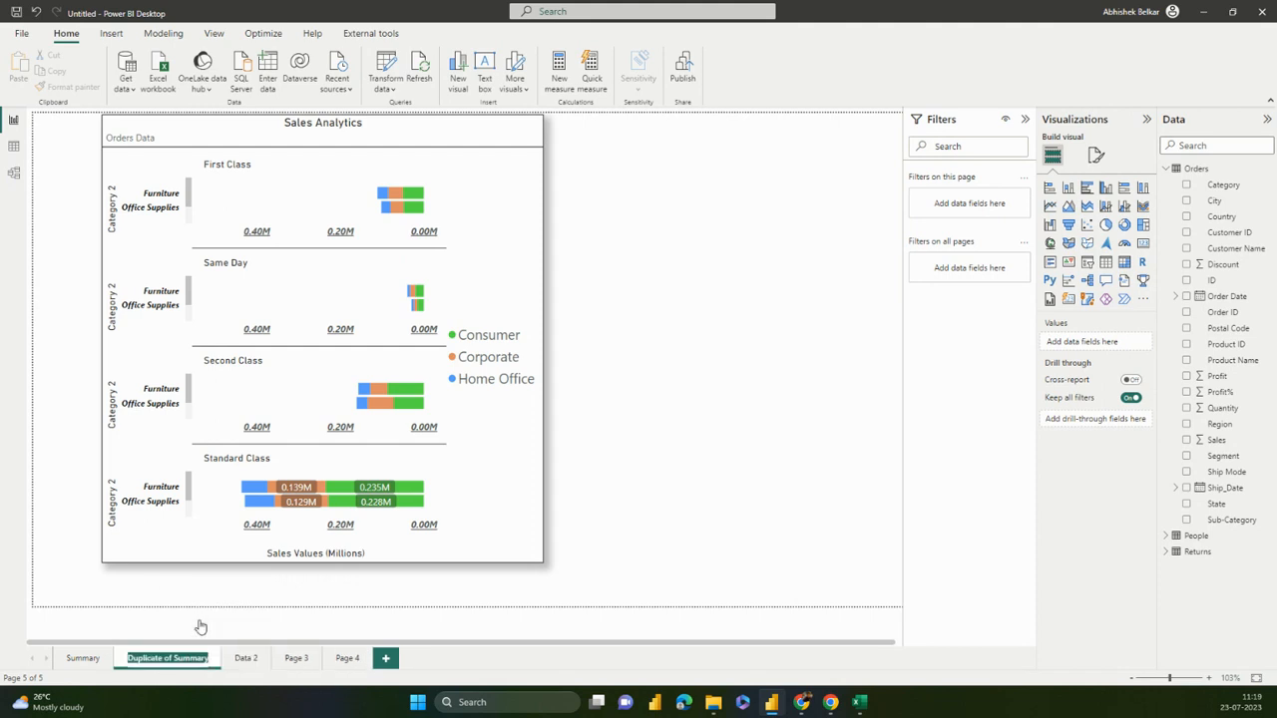
pyautogui.write('123')
pyautogui.press('Return')
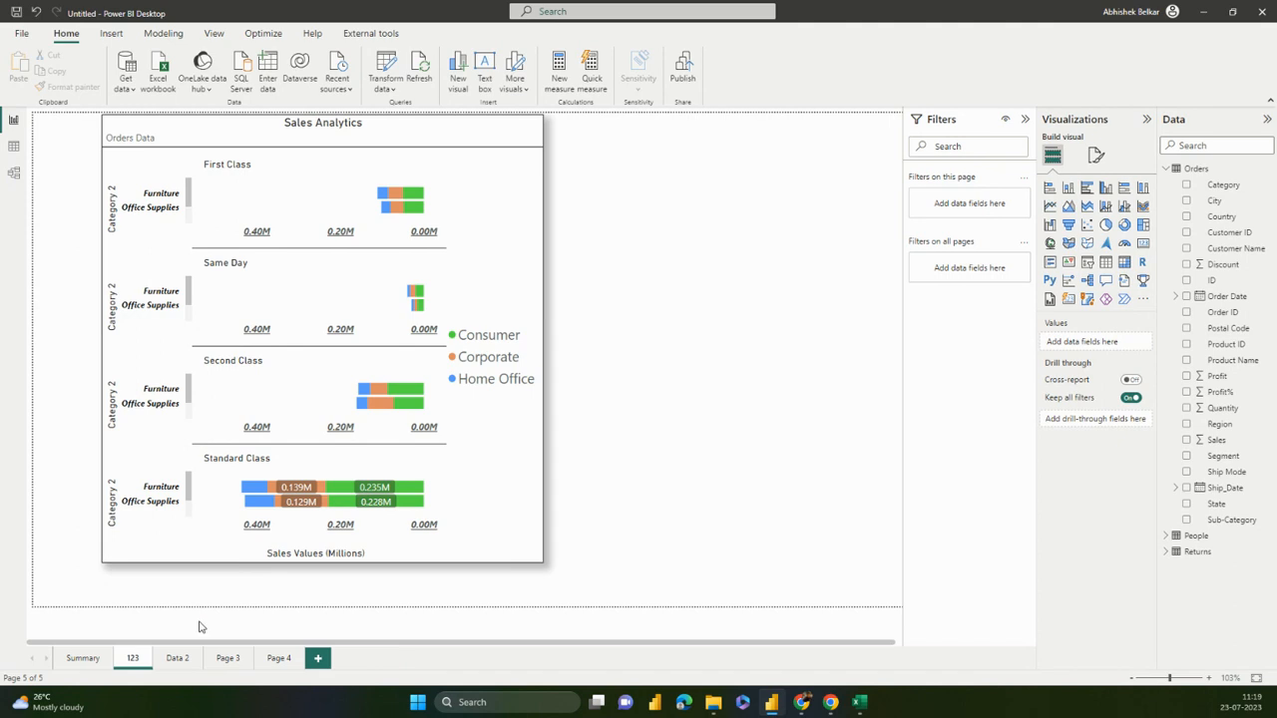
# Delete the Summary page and the 123 page from the report
pyautogui.click(177, 659)
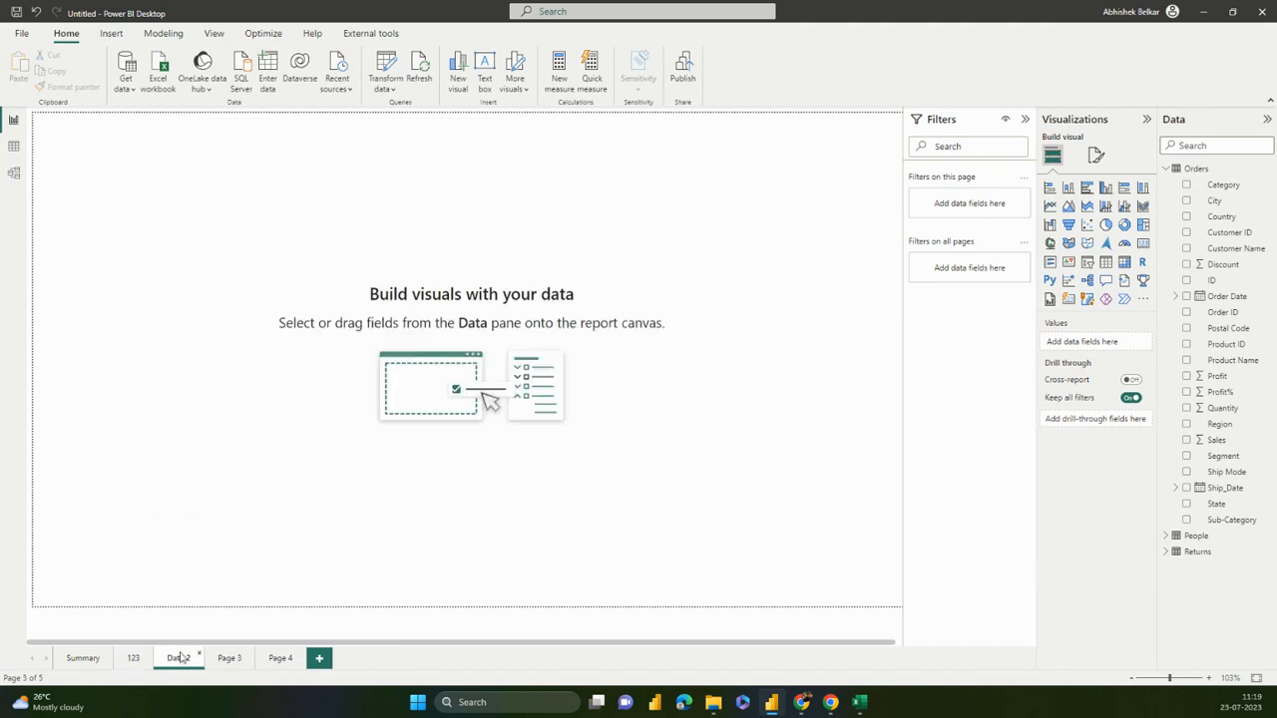
pyautogui.click(86, 659)
pyautogui.click(111, 657)
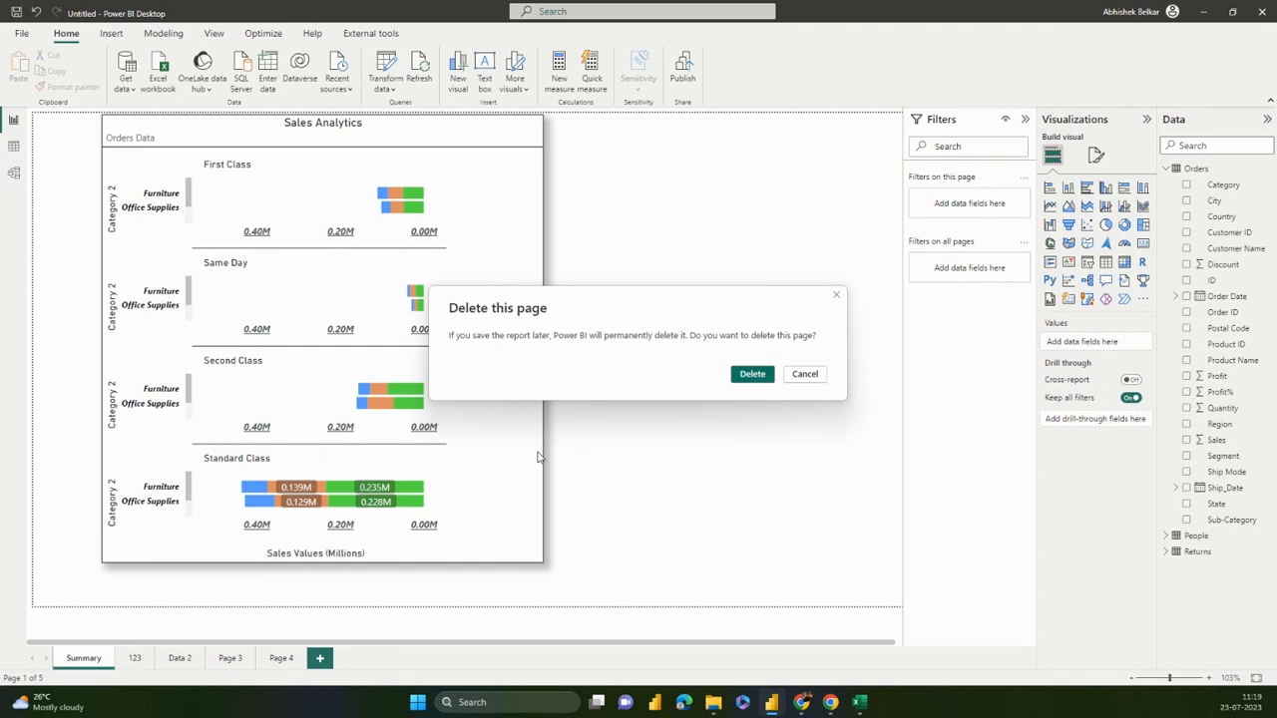
pyautogui.click(754, 375)
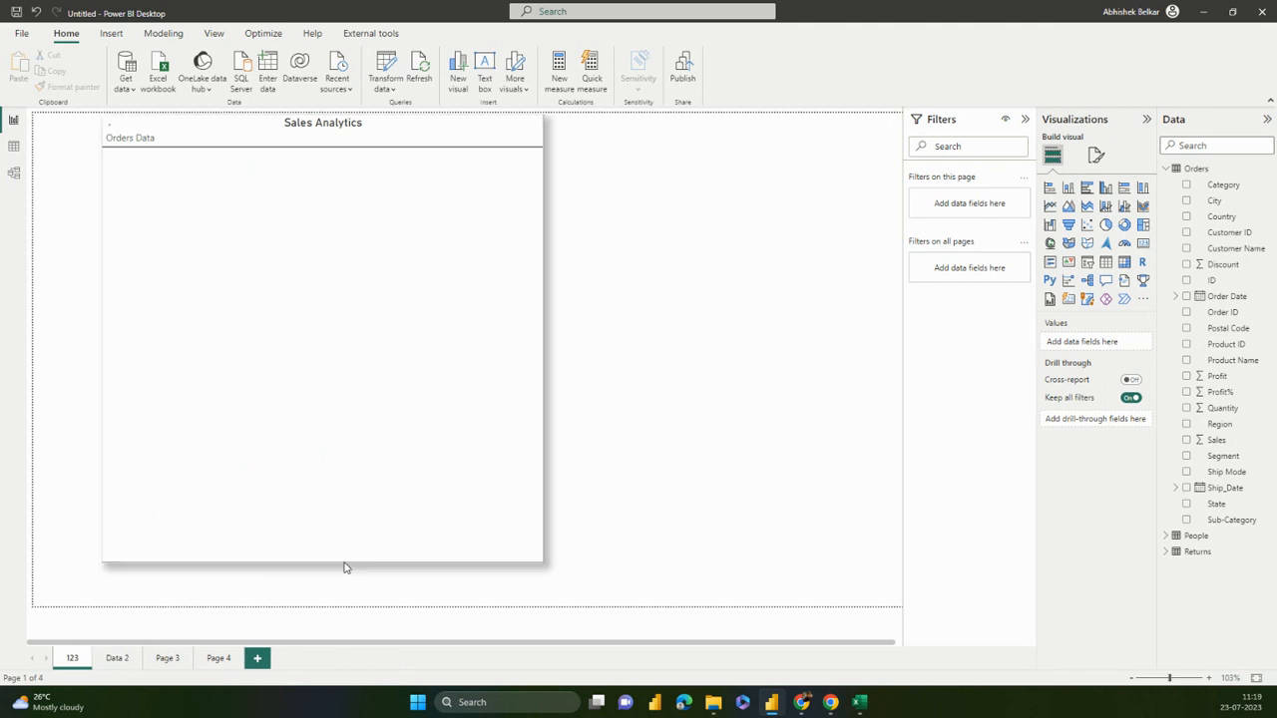
pyautogui.click(89, 658)
pyautogui.click(741, 379)
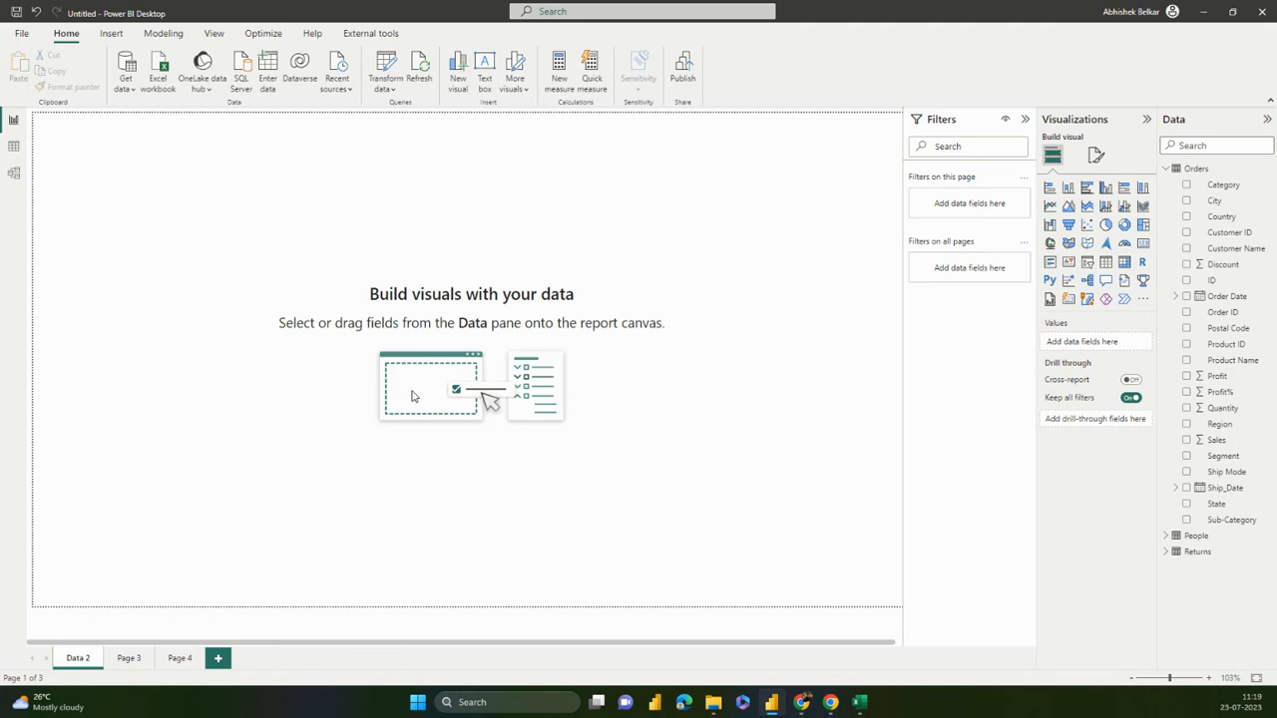
# Insert an empty stacked bar chart on the Data 2 page
pyautogui.click(1050, 192)
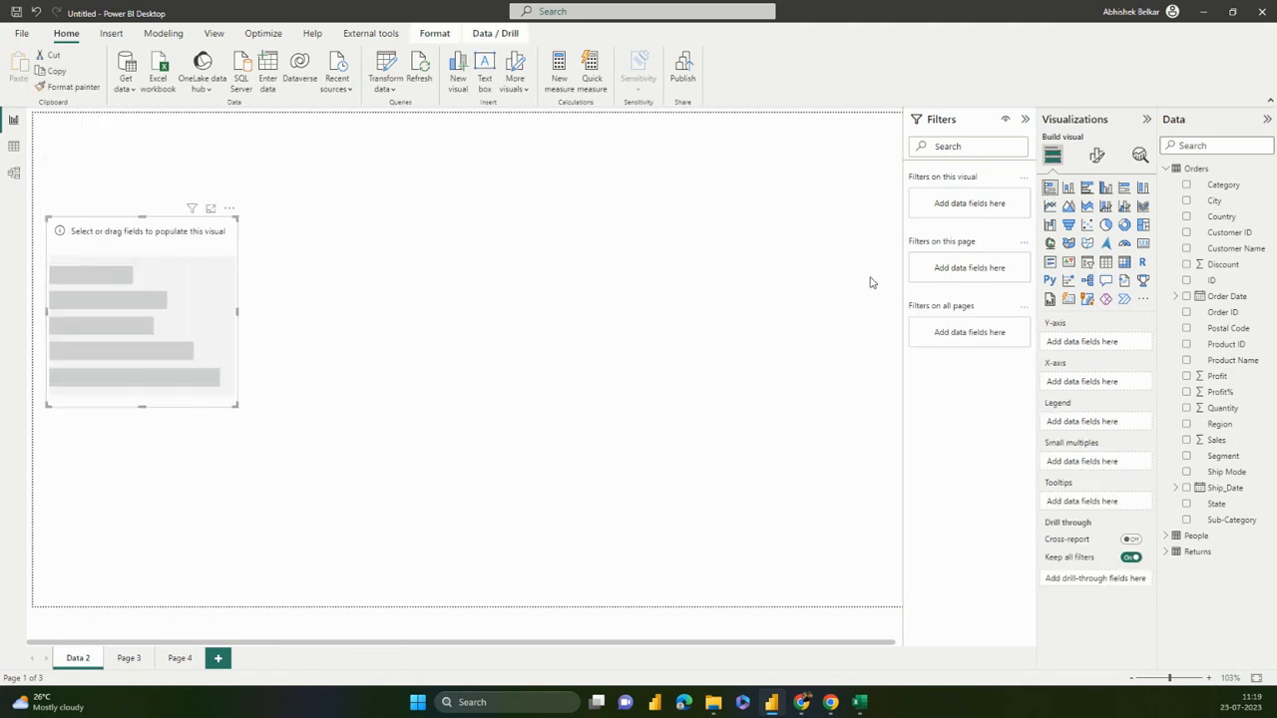
# Plot Profit by Category in the empty bar chart, with Category on the Y-axis, and enlarge the chart
pyautogui.click(1186, 186)
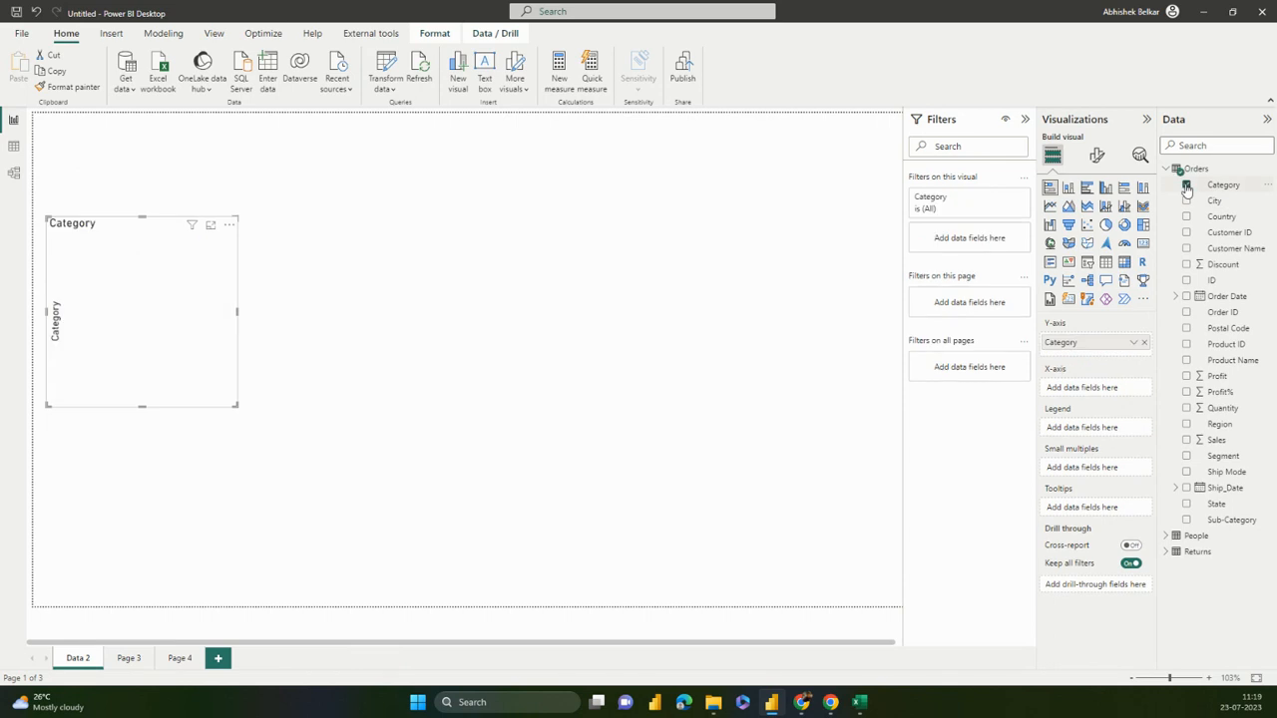
pyautogui.click(1186, 376)
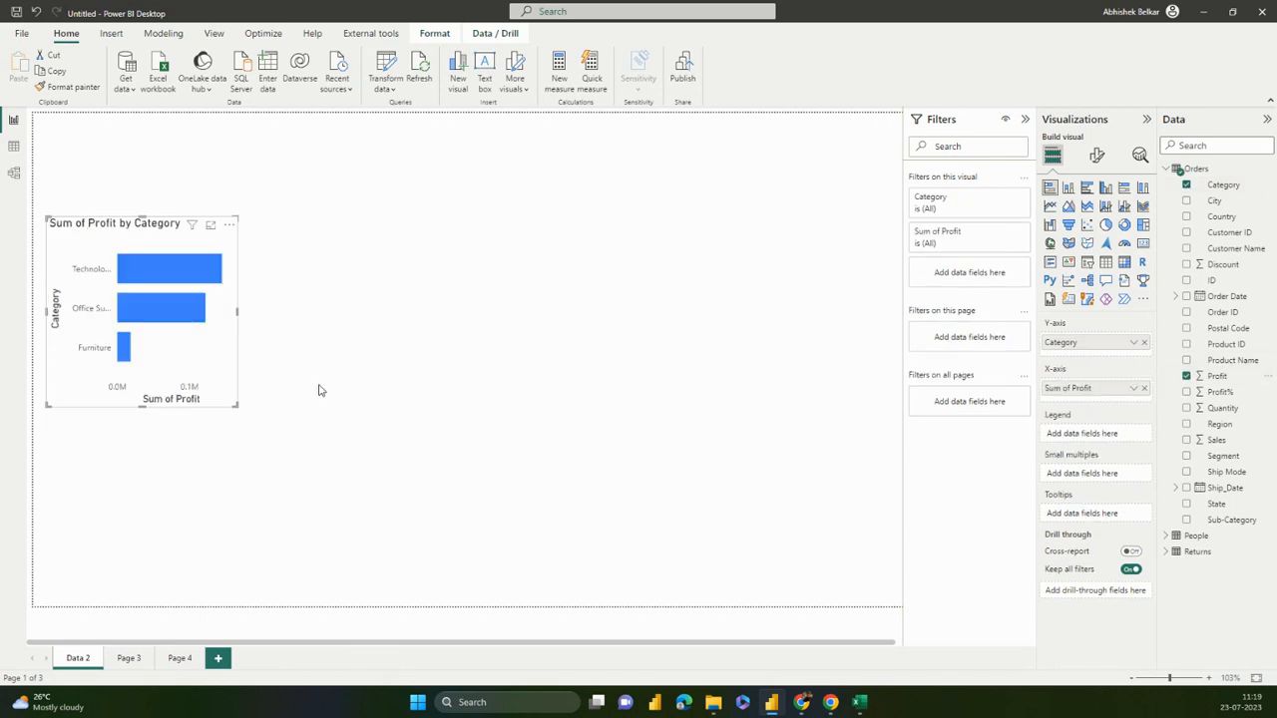
pyautogui.moveTo(236, 405); pyautogui.dragTo(339, 500)
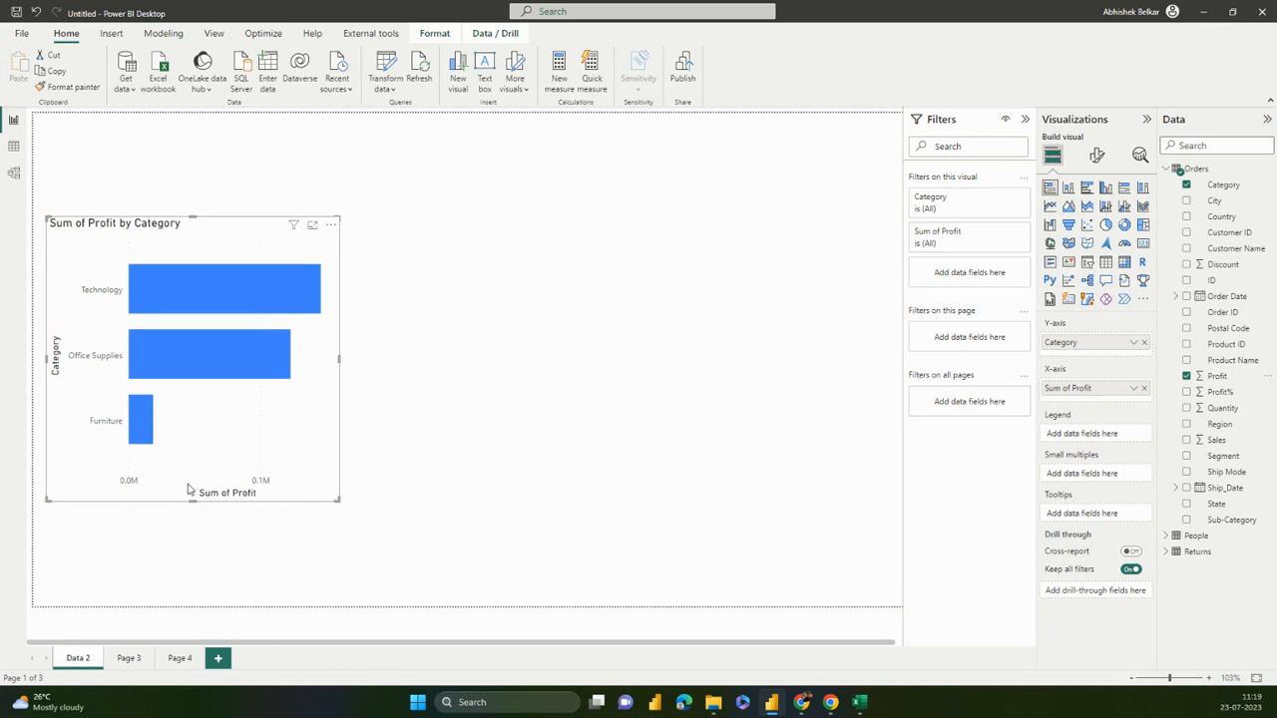
# Duplicate the Profit by Category chart and place the copy beside the original, aligned with its upper edge
pyautogui.hotkey('ctrl', 'c')
pyautogui.hotkey('ctrl', 'v')
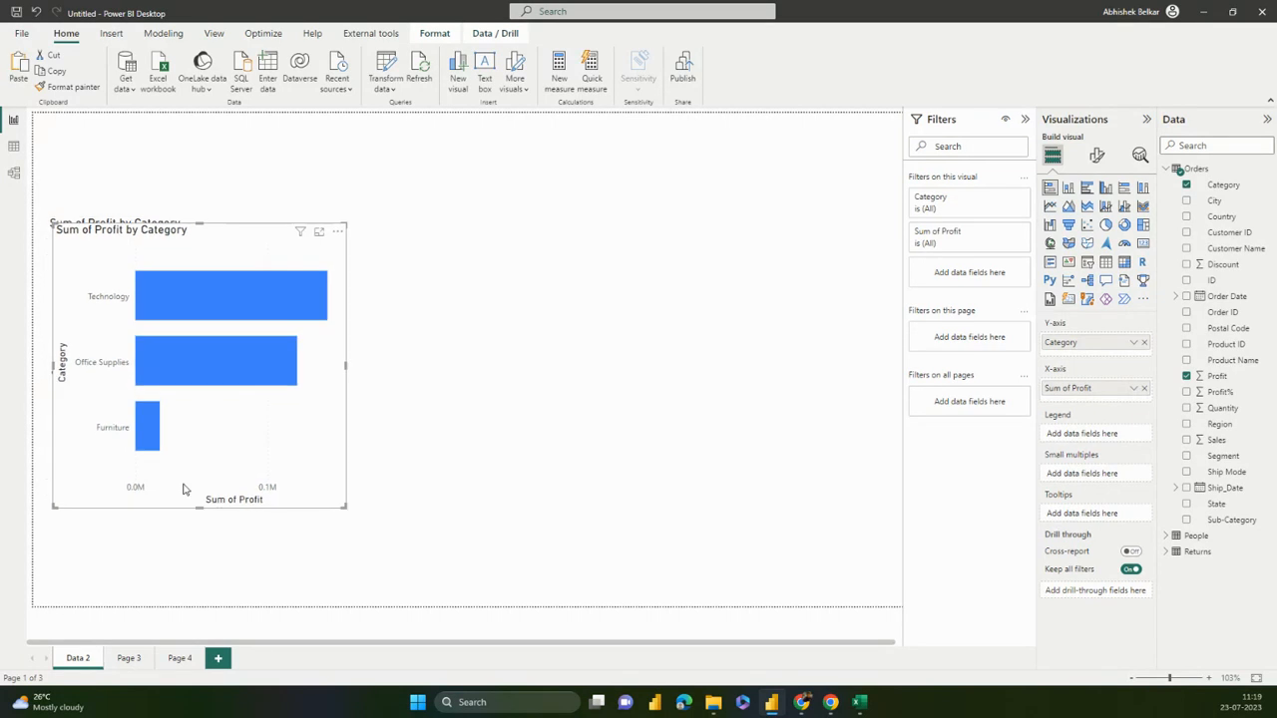
pyautogui.press('Delete')
pyautogui.click(231, 253)
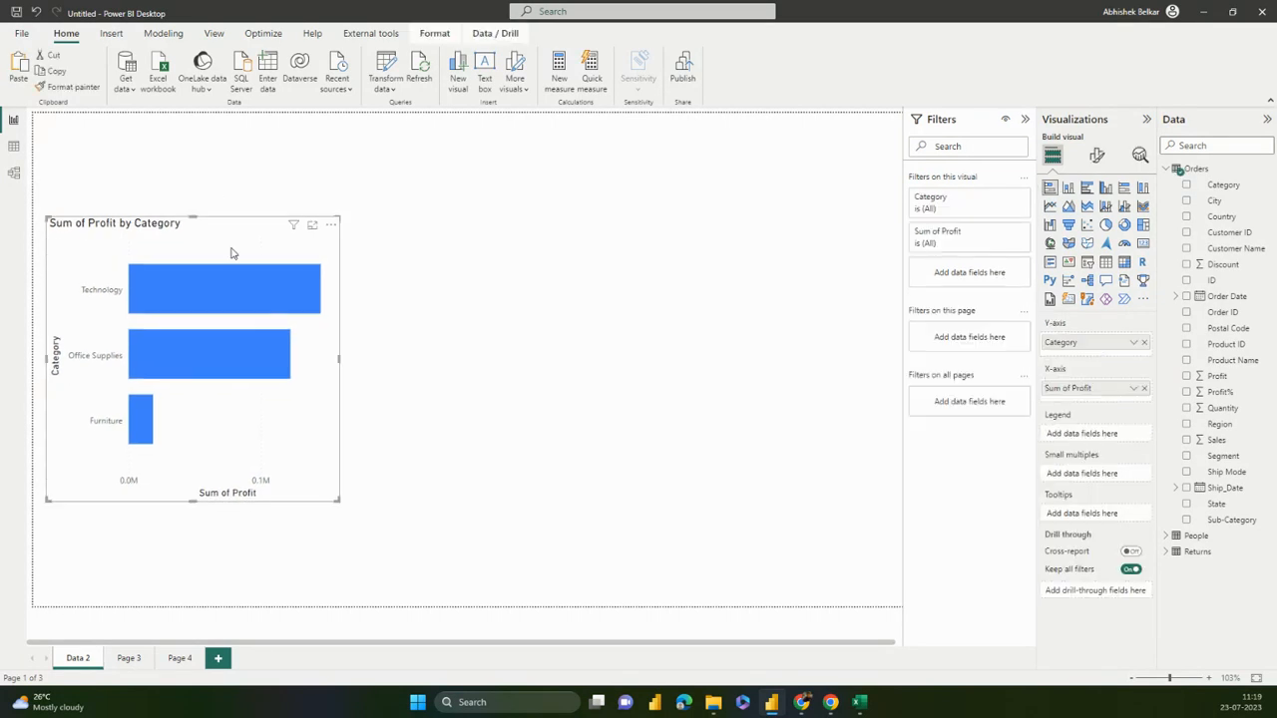
pyautogui.hotkey('ctrl', 'v')
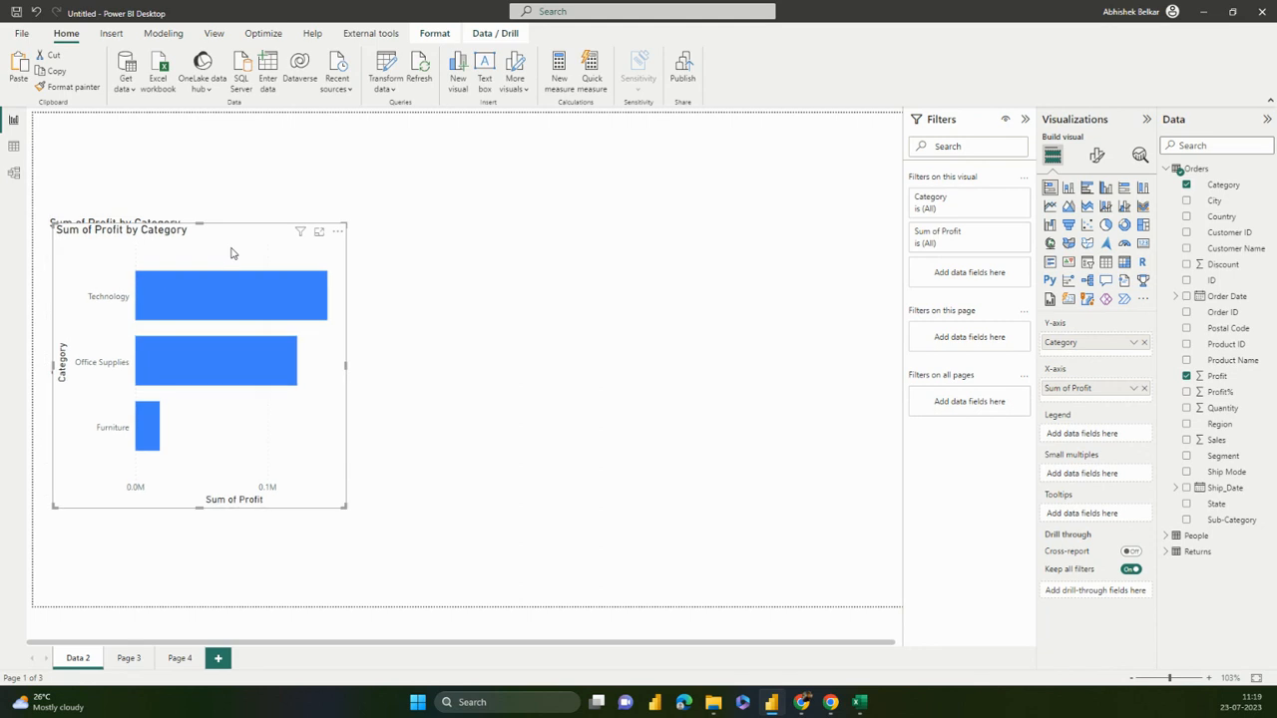
pyautogui.moveTo(230, 253); pyautogui.dragTo(620, 243)
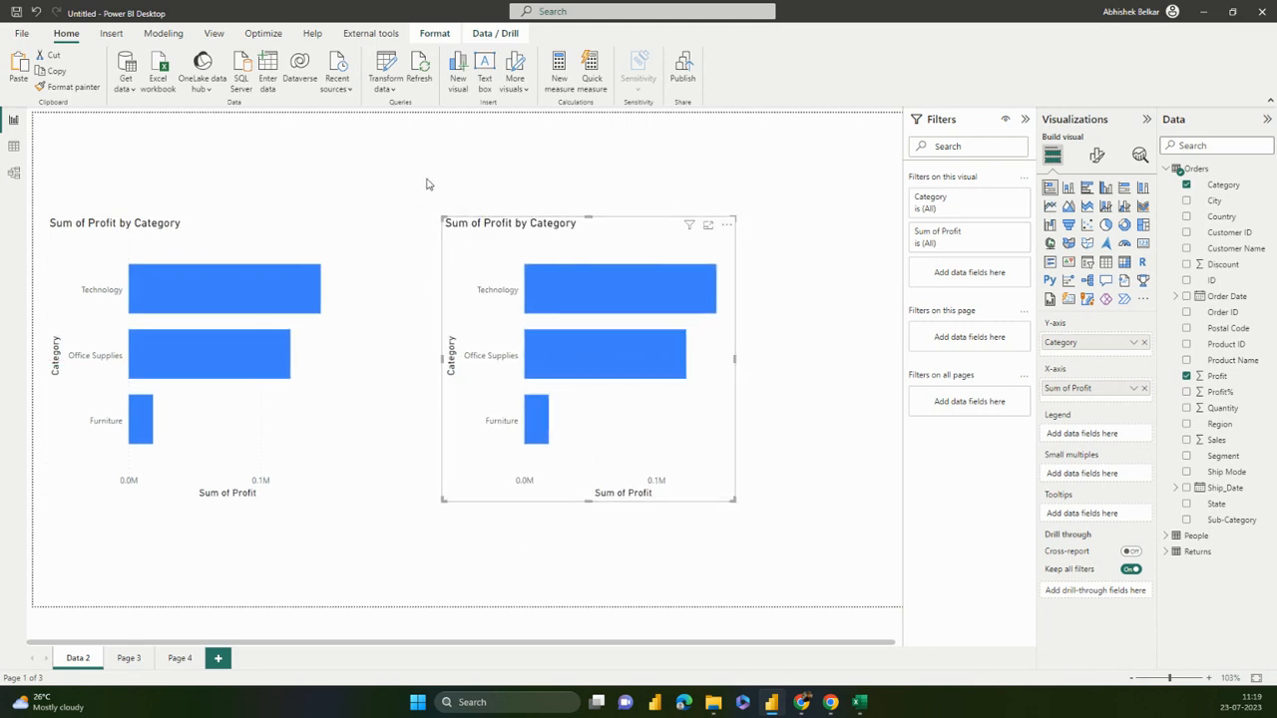
# Replace Category with Ship Mode on the Y-axis of the copied chart
pyautogui.click(257, 237)
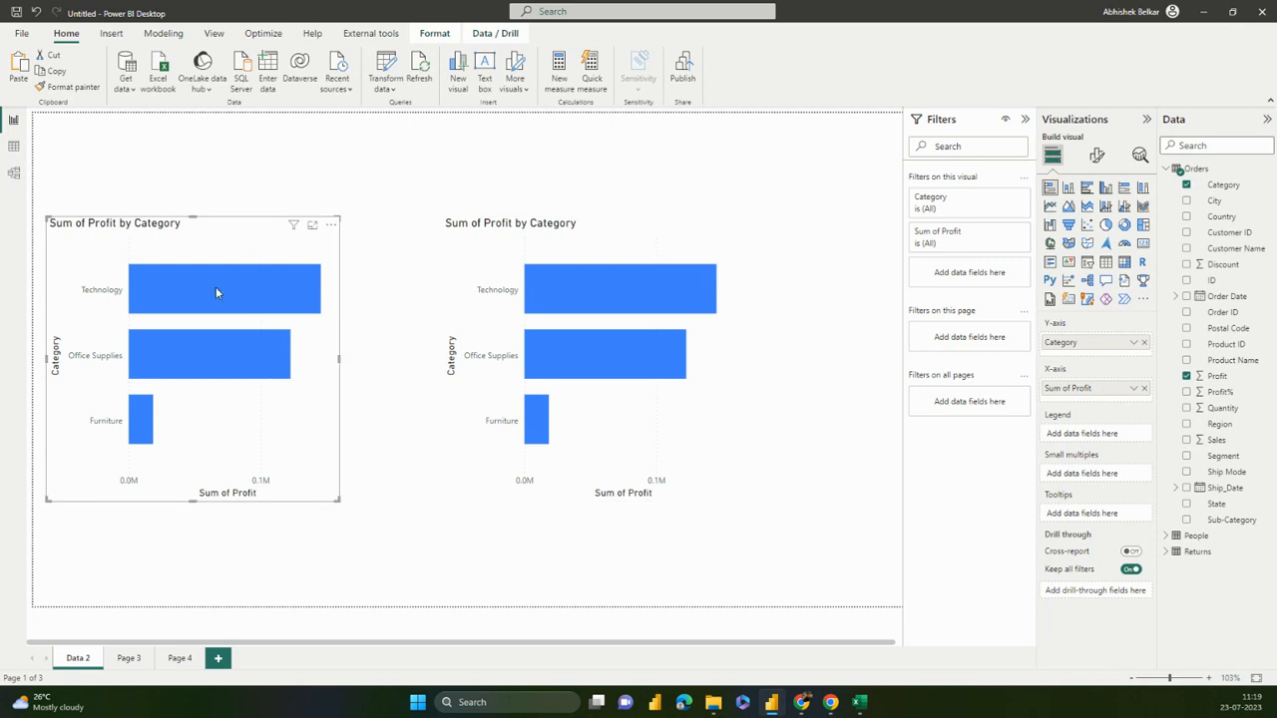
pyautogui.click(643, 261)
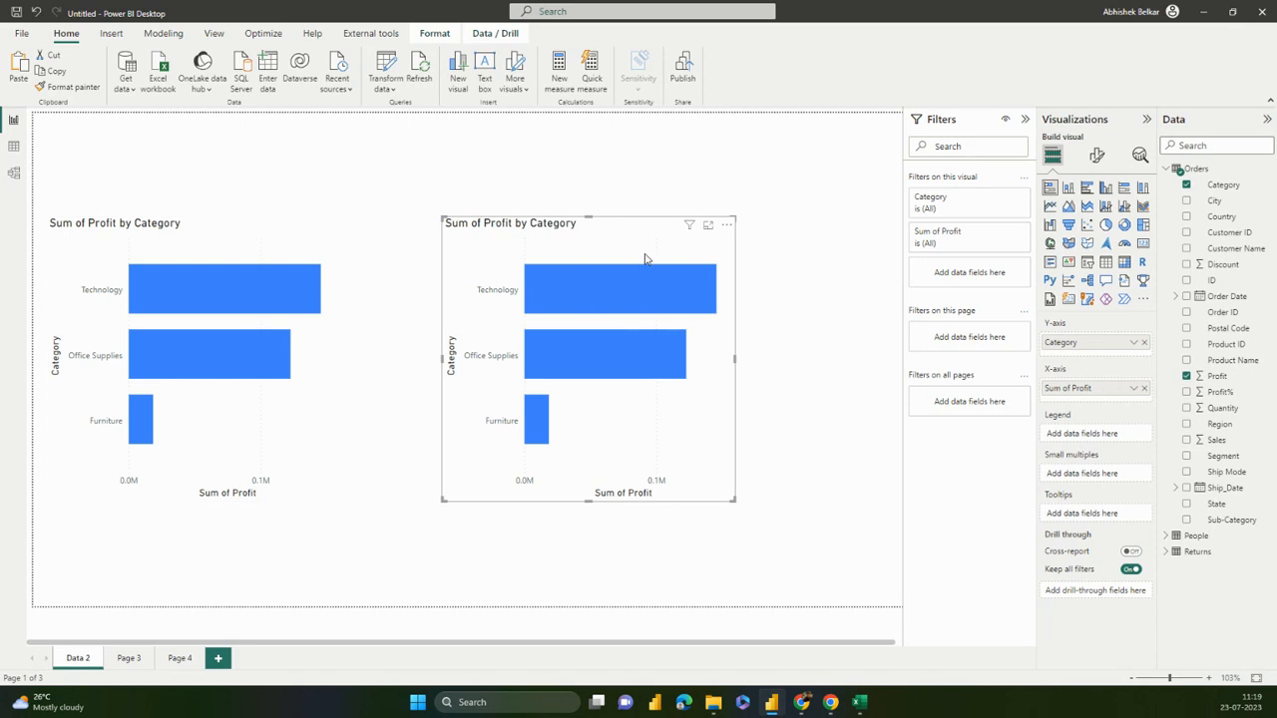
pyautogui.click(1144, 342)
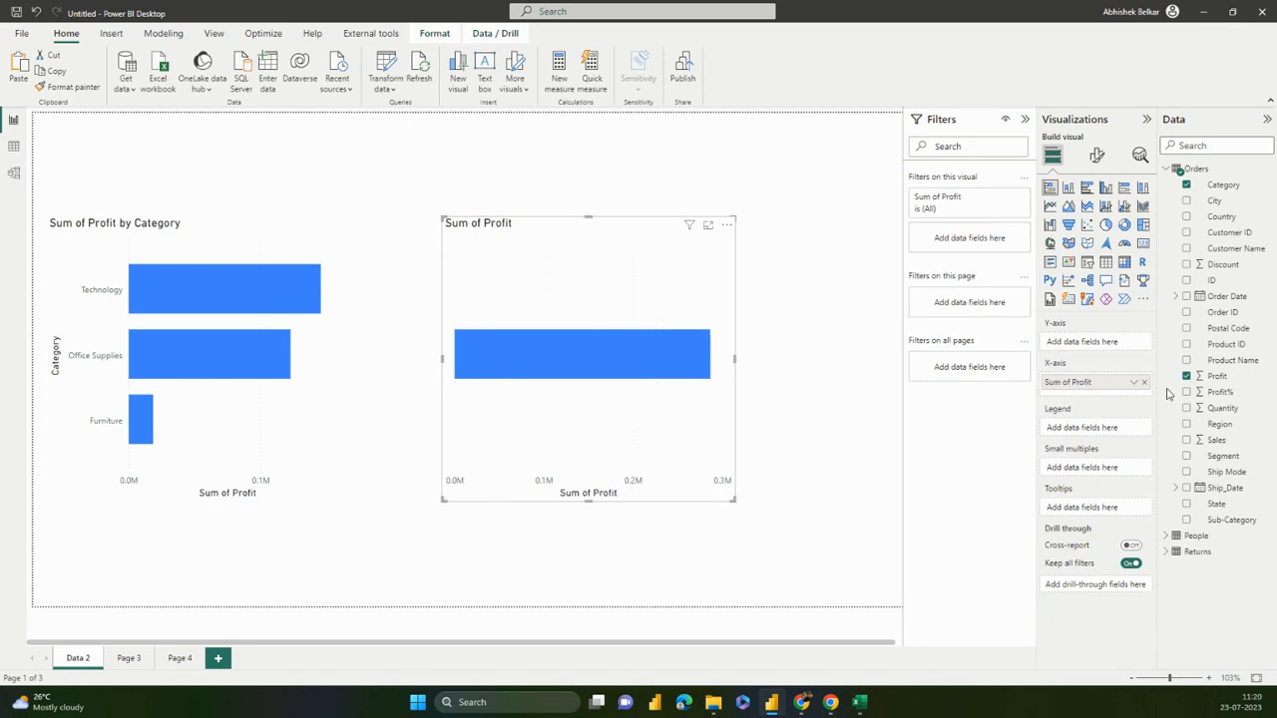
pyautogui.moveTo(1213, 471); pyautogui.dragTo(1090, 336)
pyautogui.moveTo(1226, 471); pyautogui.dragTo(1114, 340)
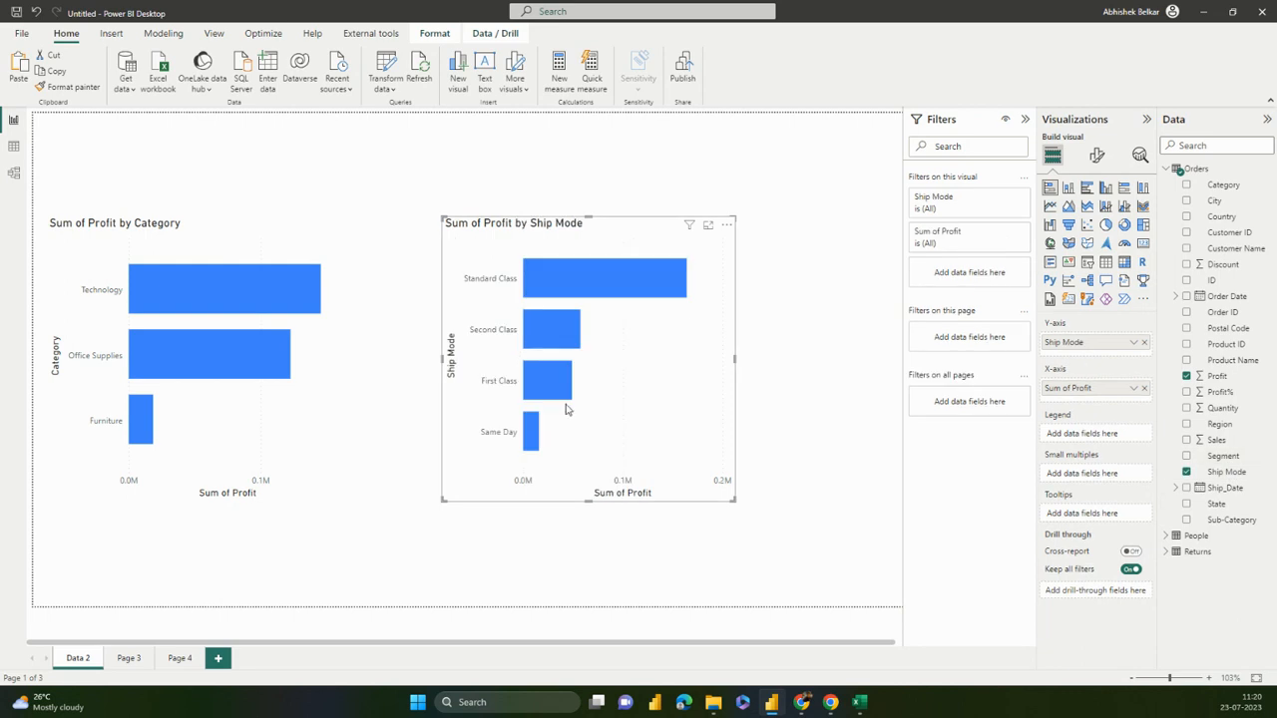
# Examine how selecting the Technology, Office Supplies and Furniture bars cross-highlights profit in the Ship Mode chart
pyautogui.click(220, 295)
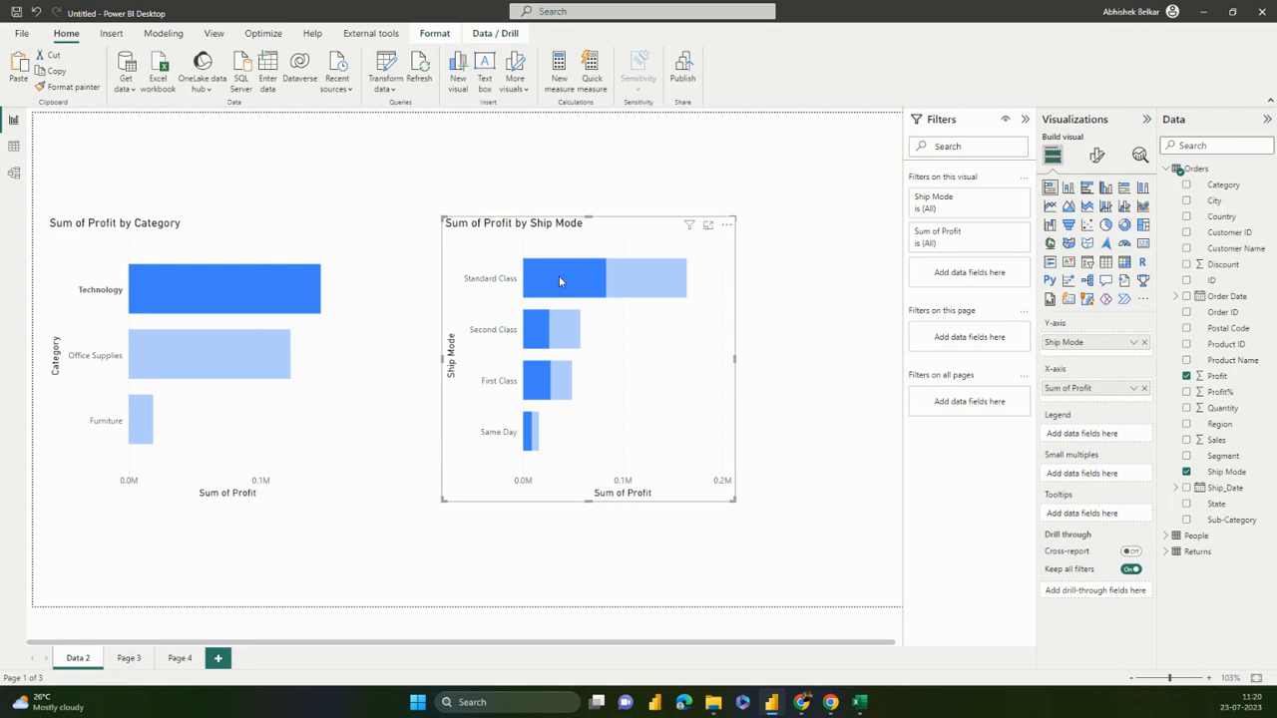
pyautogui.moveTo(559, 280)
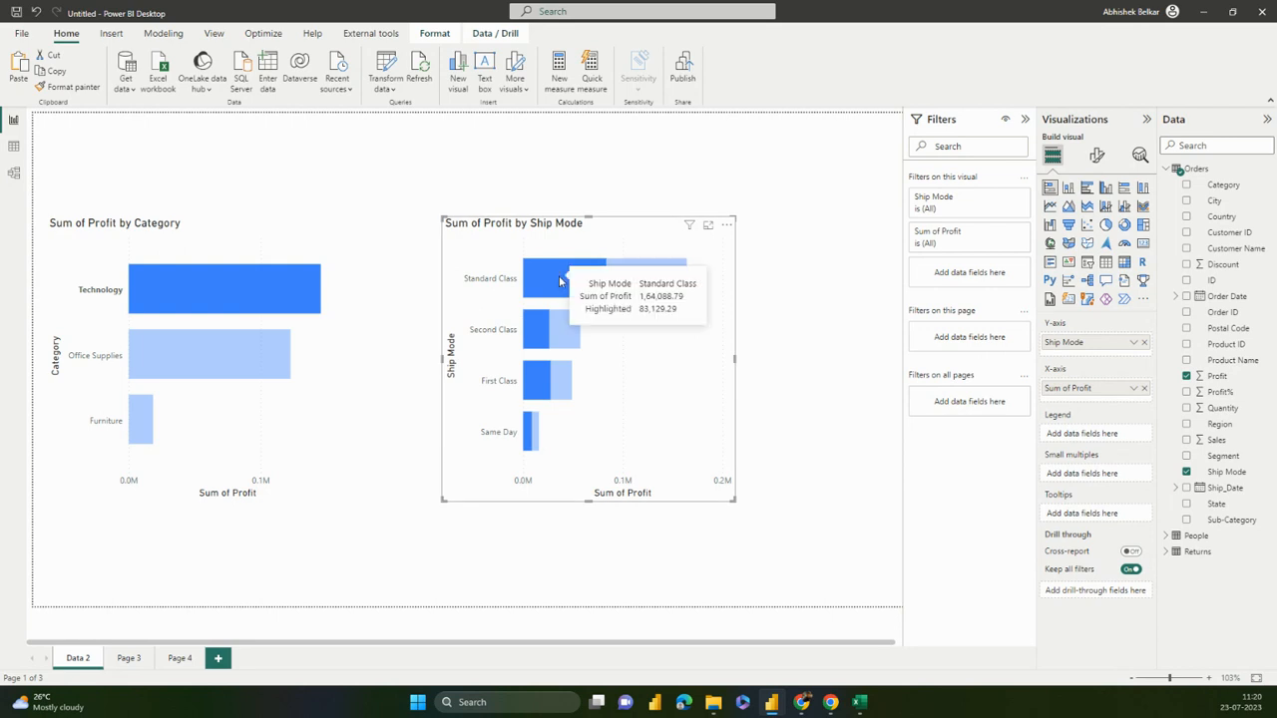
pyautogui.moveTo(290, 283)
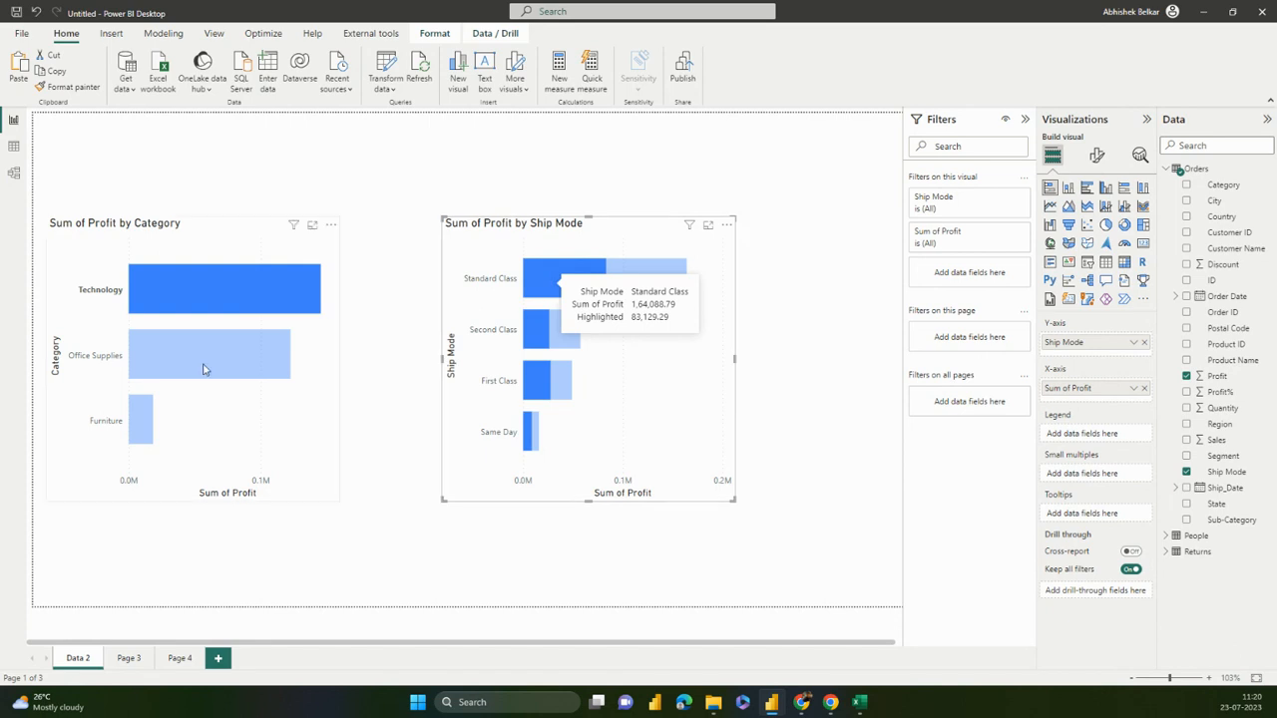
pyautogui.click(166, 375)
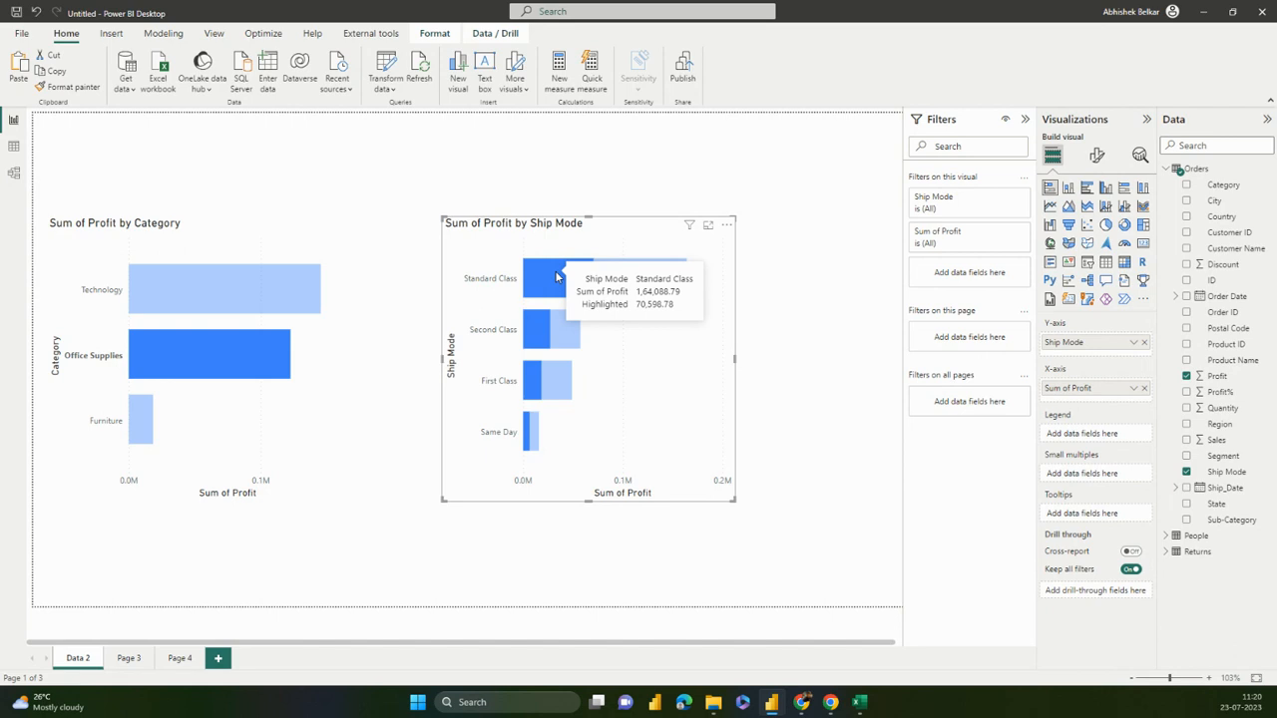
pyautogui.click(137, 420)
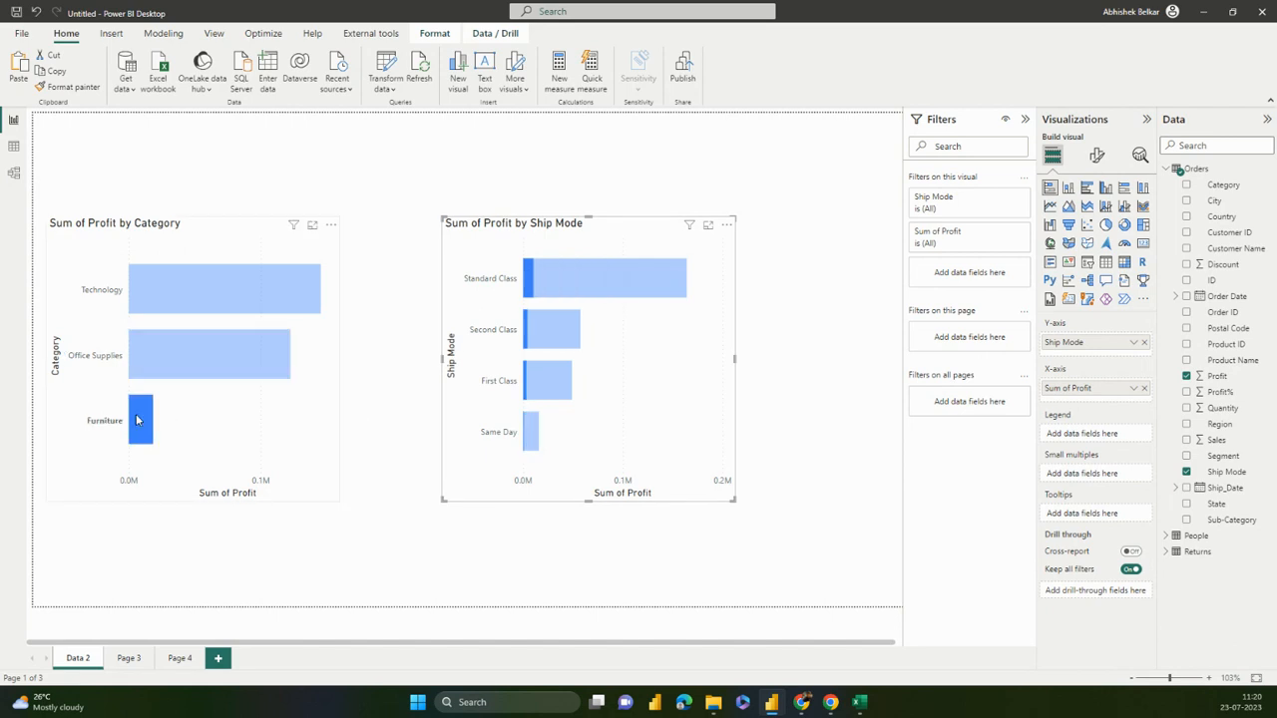
pyautogui.click(173, 359)
pyautogui.click(179, 304)
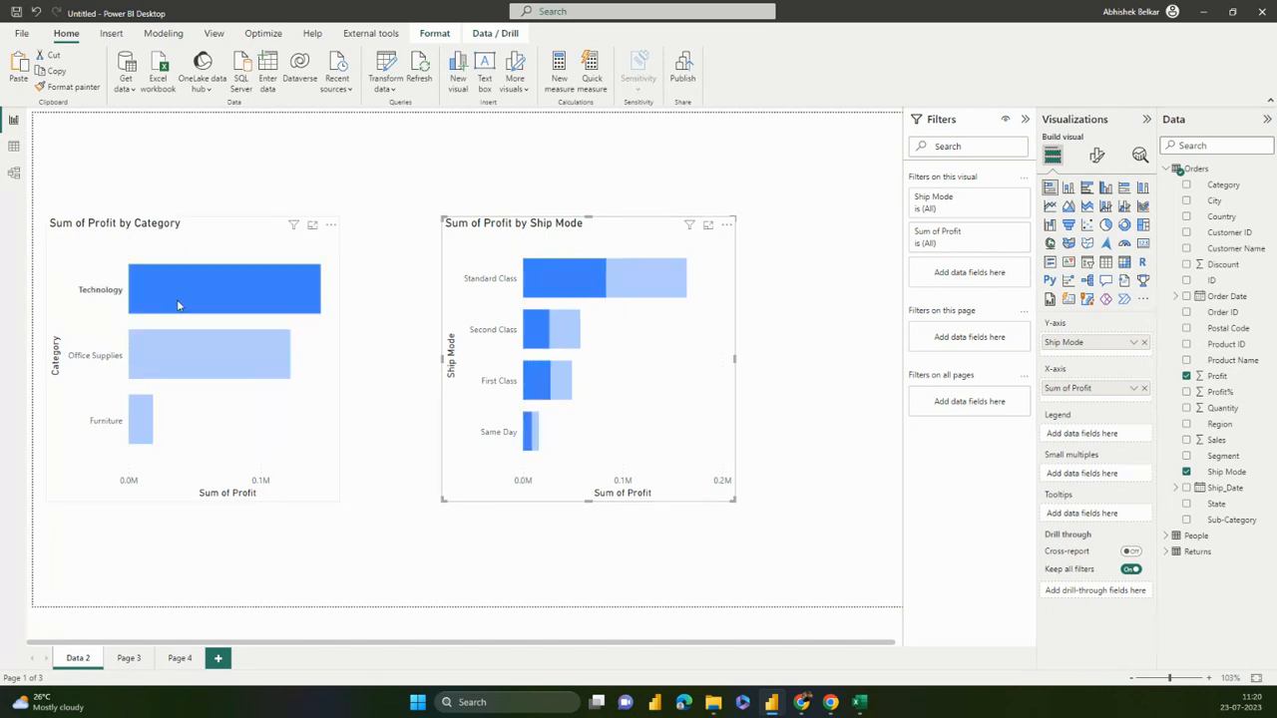
pyautogui.click(147, 406)
pyautogui.click(151, 373)
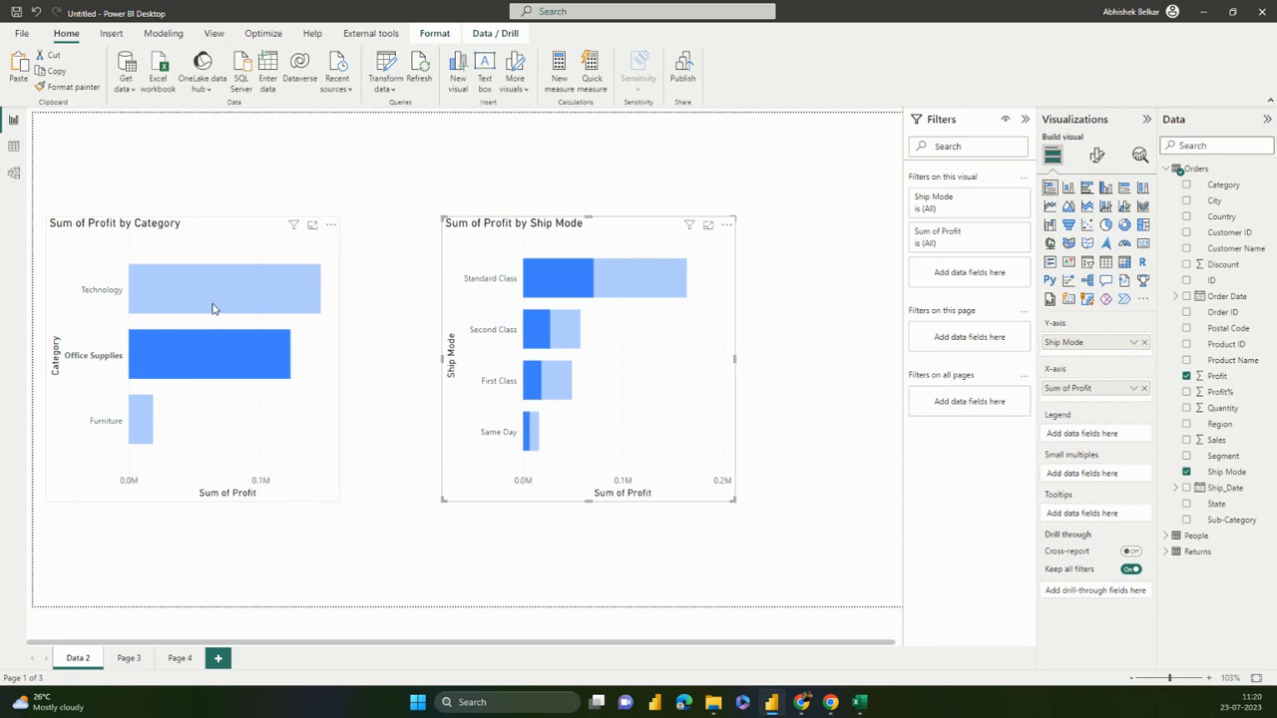
pyautogui.click(248, 306)
# Examine how selecting each Ship Mode bar cross-highlights profit in the Category chart, and clear the selection
pyautogui.click(559, 283)
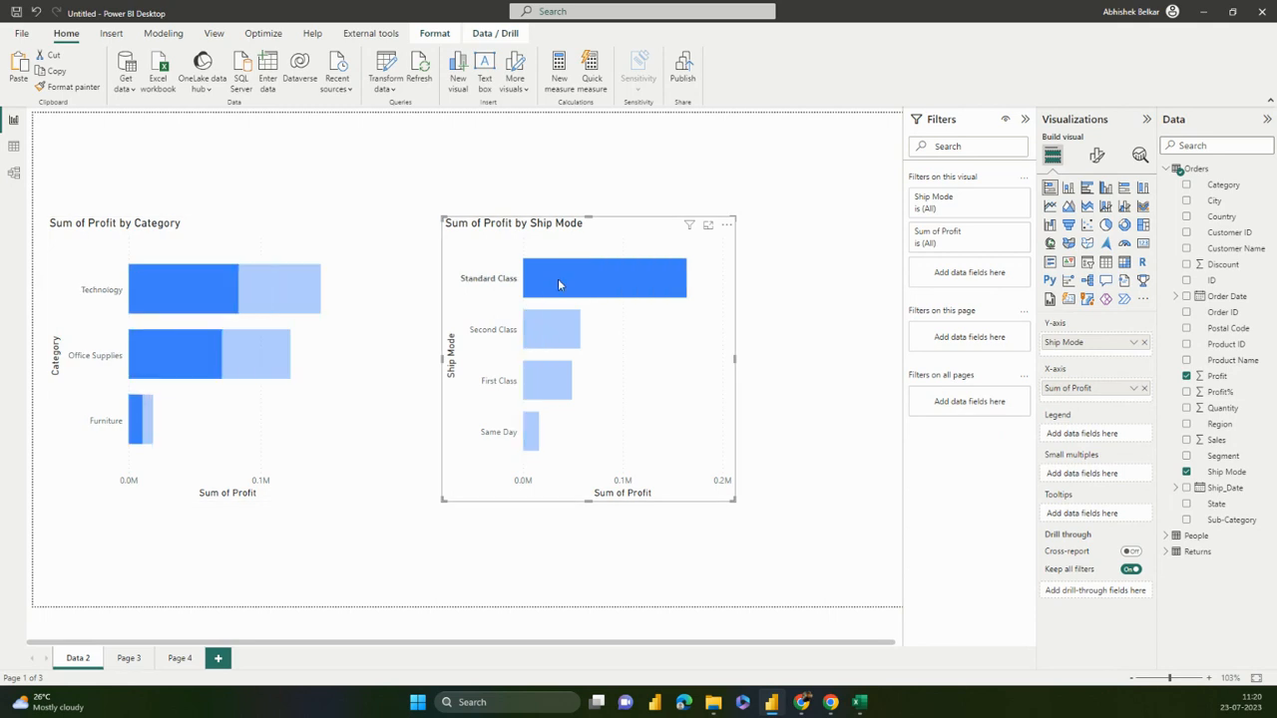
pyautogui.moveTo(184, 284)
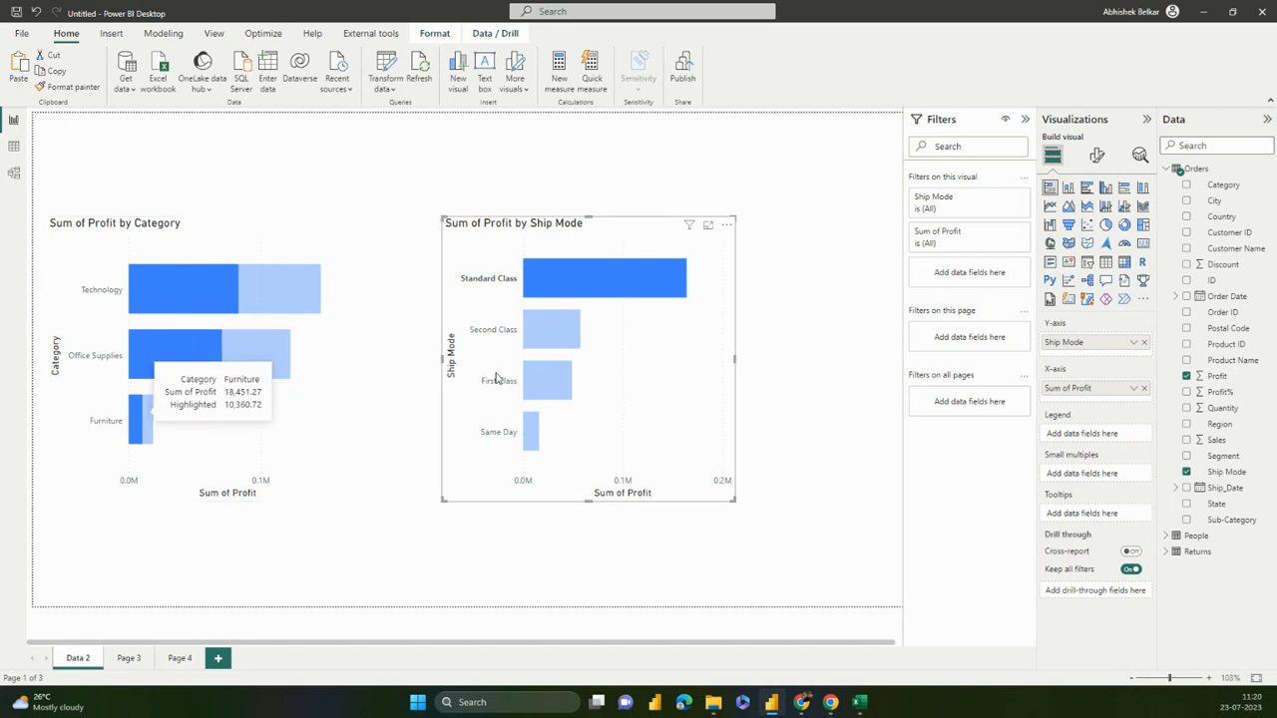
pyautogui.click(558, 330)
pyautogui.click(550, 373)
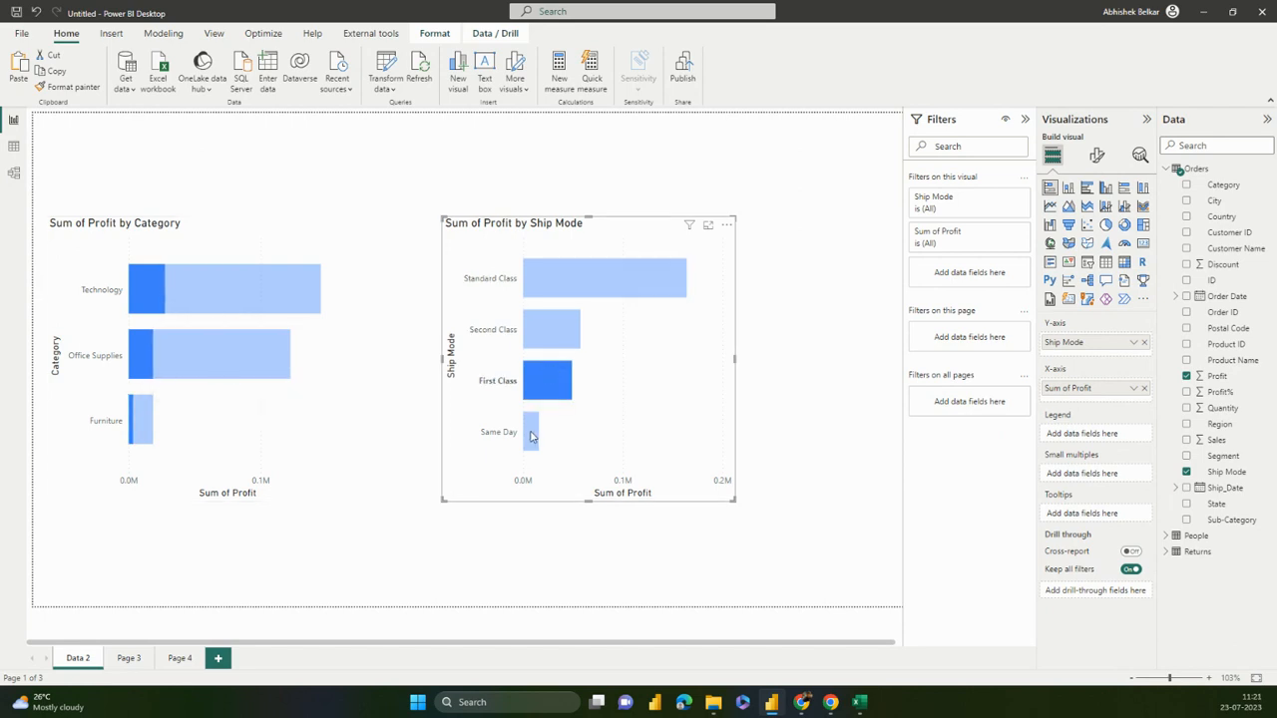
pyautogui.click(530, 436)
pyautogui.click(548, 379)
pyautogui.click(565, 276)
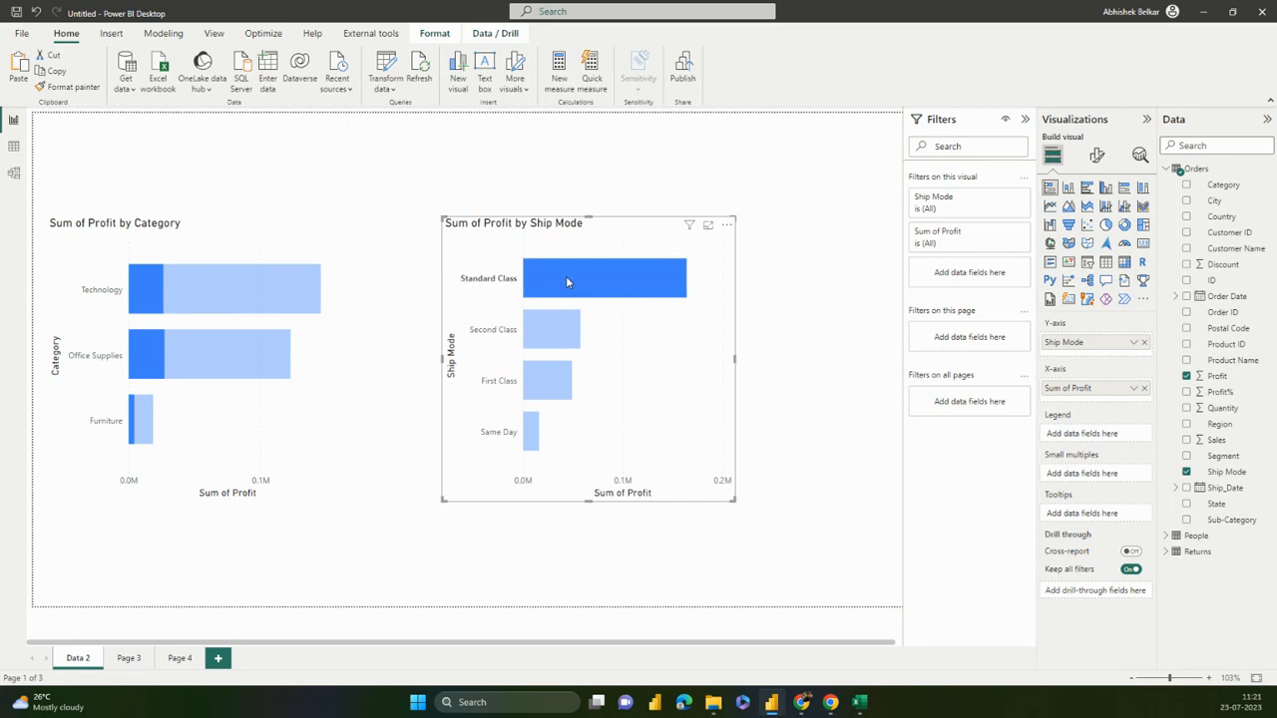
pyautogui.click(561, 321)
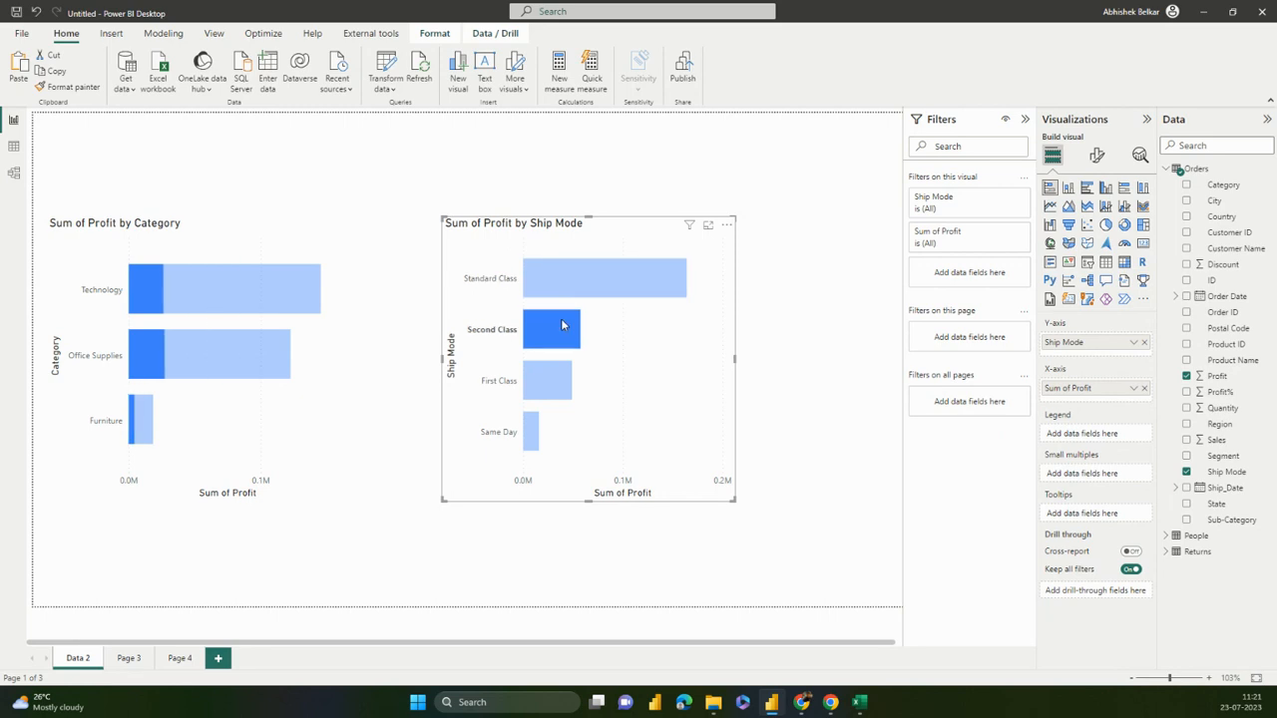
pyautogui.click(557, 387)
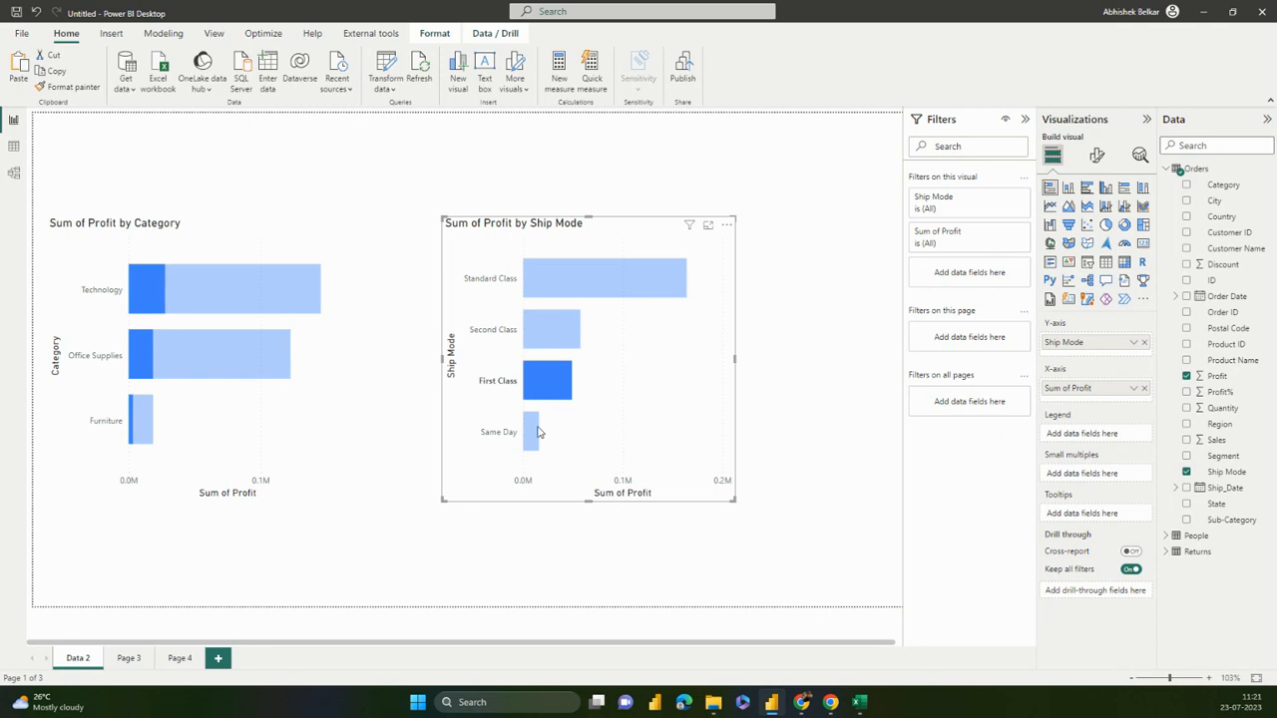
pyautogui.click(530, 431)
pyautogui.click(559, 335)
pyautogui.click(583, 281)
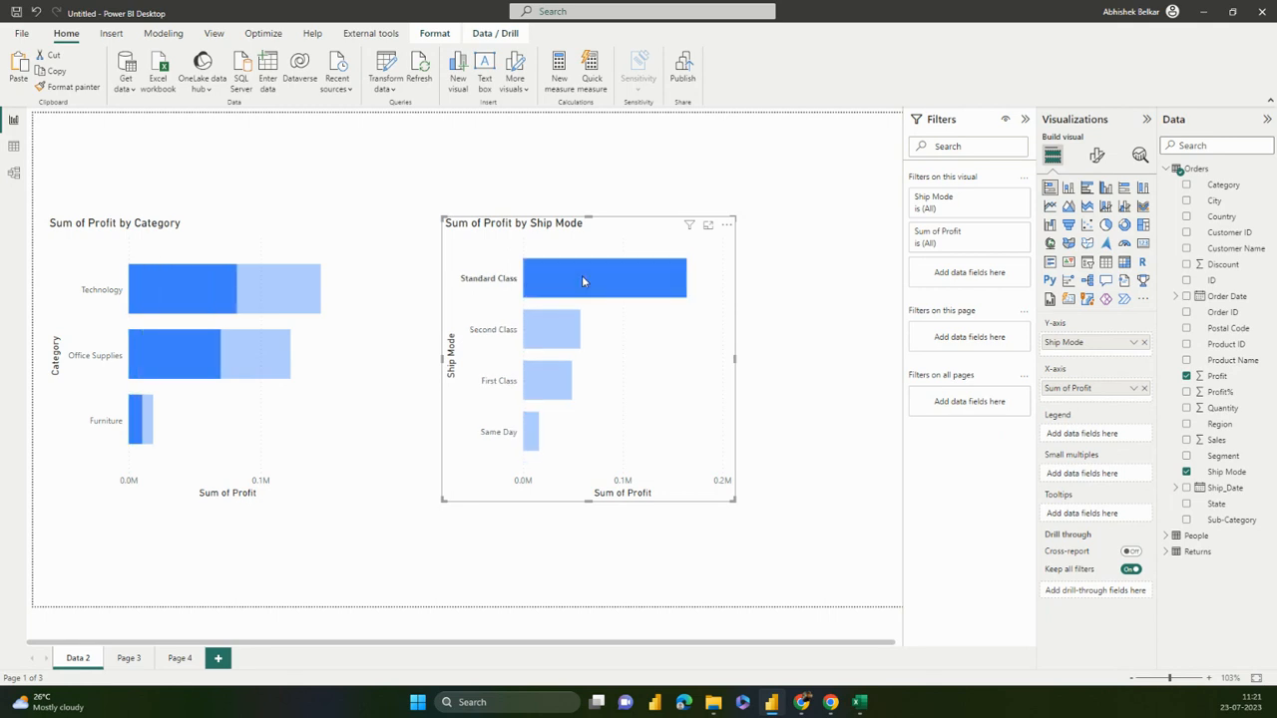
pyautogui.click(439, 169)
pyautogui.click(555, 268)
pyautogui.click(429, 183)
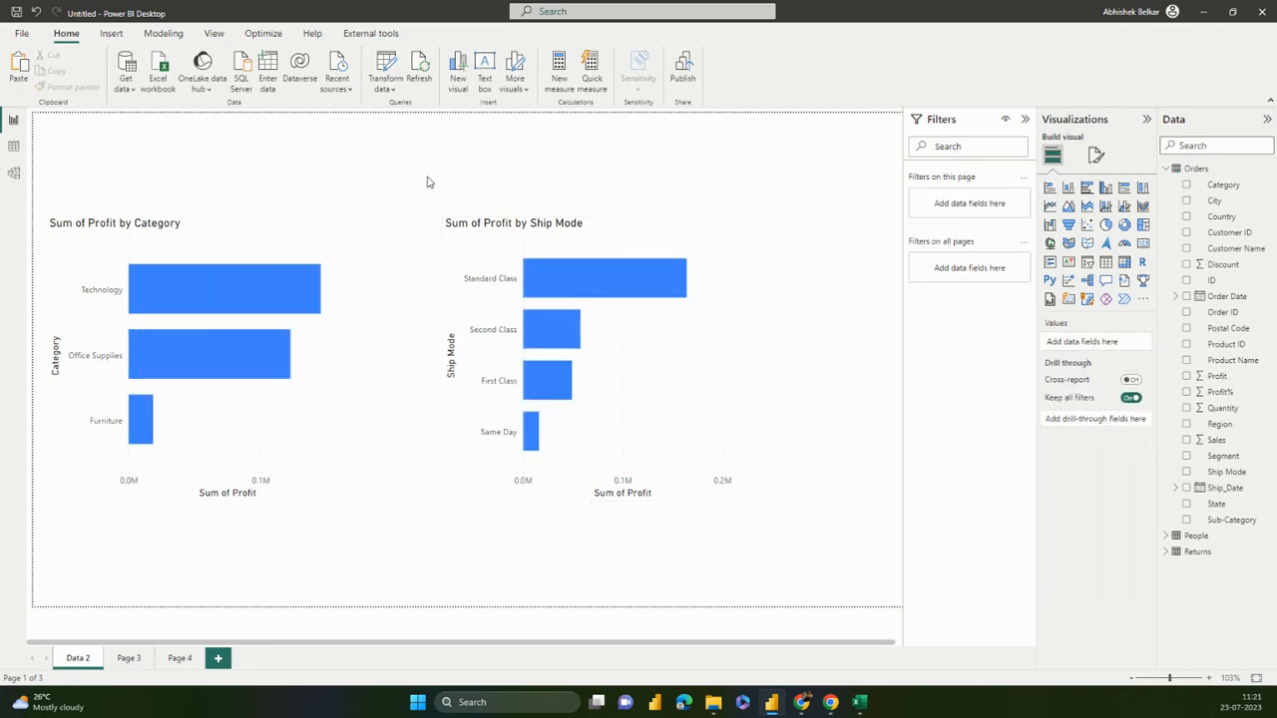
# Turn on Edit interactions for the Ship Mode chart and set its interaction with the Category chart to None
pyautogui.click(561, 247)
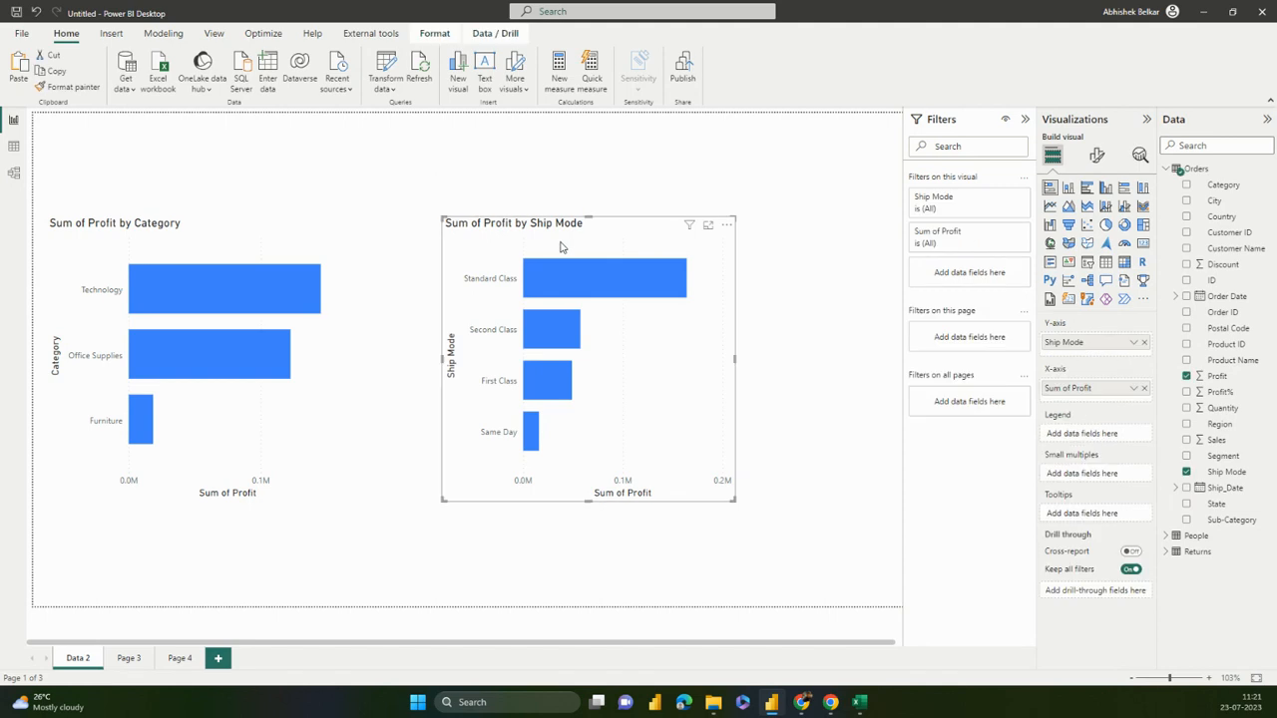
pyautogui.click(434, 34)
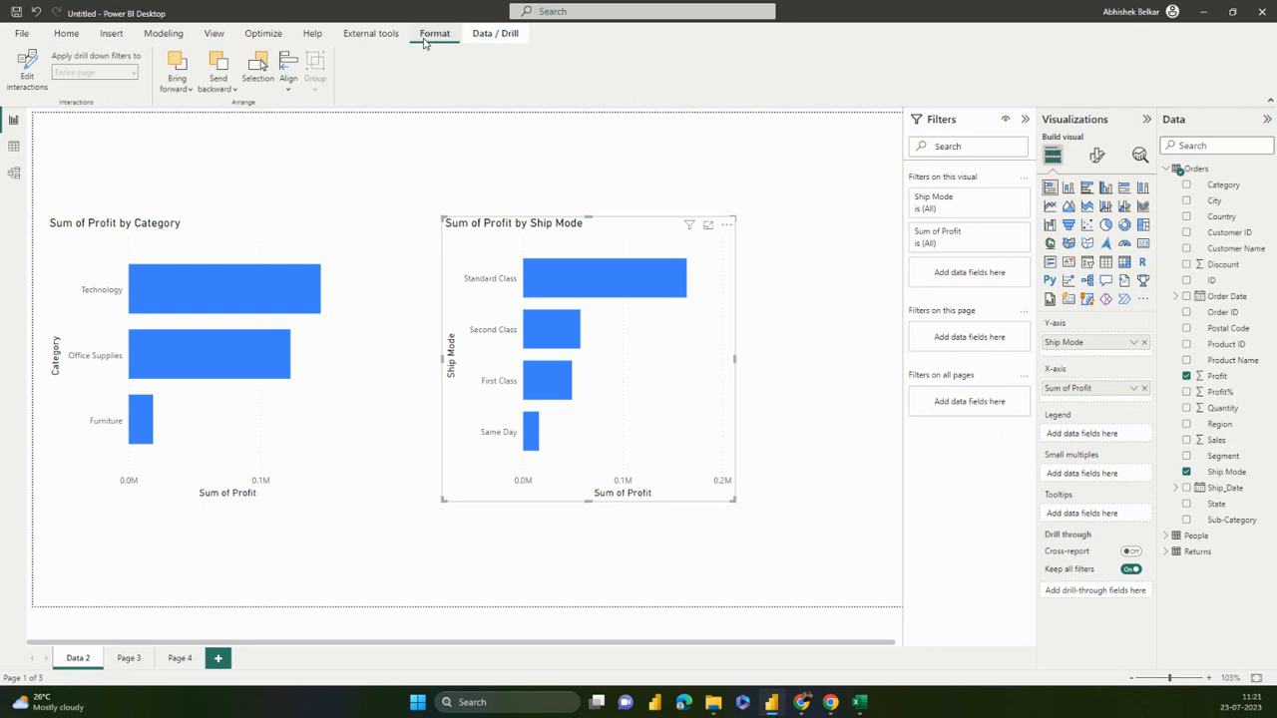
pyautogui.click(30, 76)
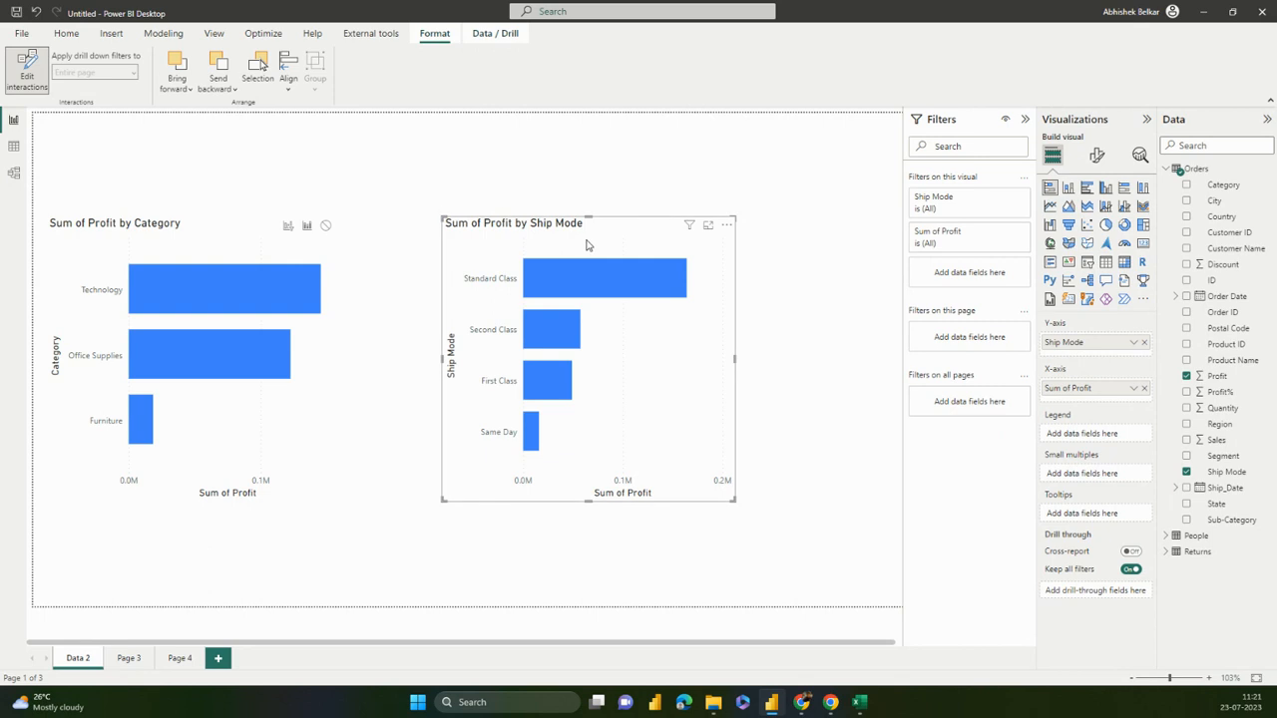
pyautogui.click(325, 228)
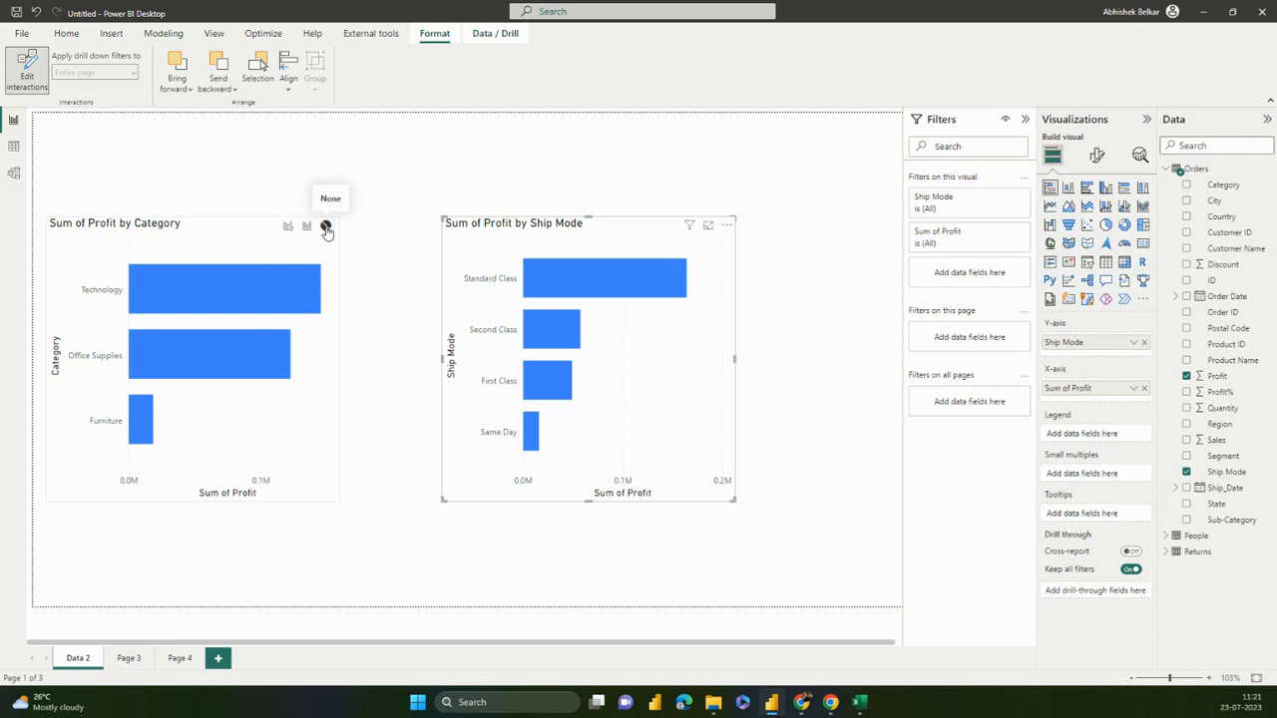
# Select each Ship Mode bar to check how the Category chart responds with its interaction set to None
pyautogui.click(544, 330)
pyautogui.click(566, 278)
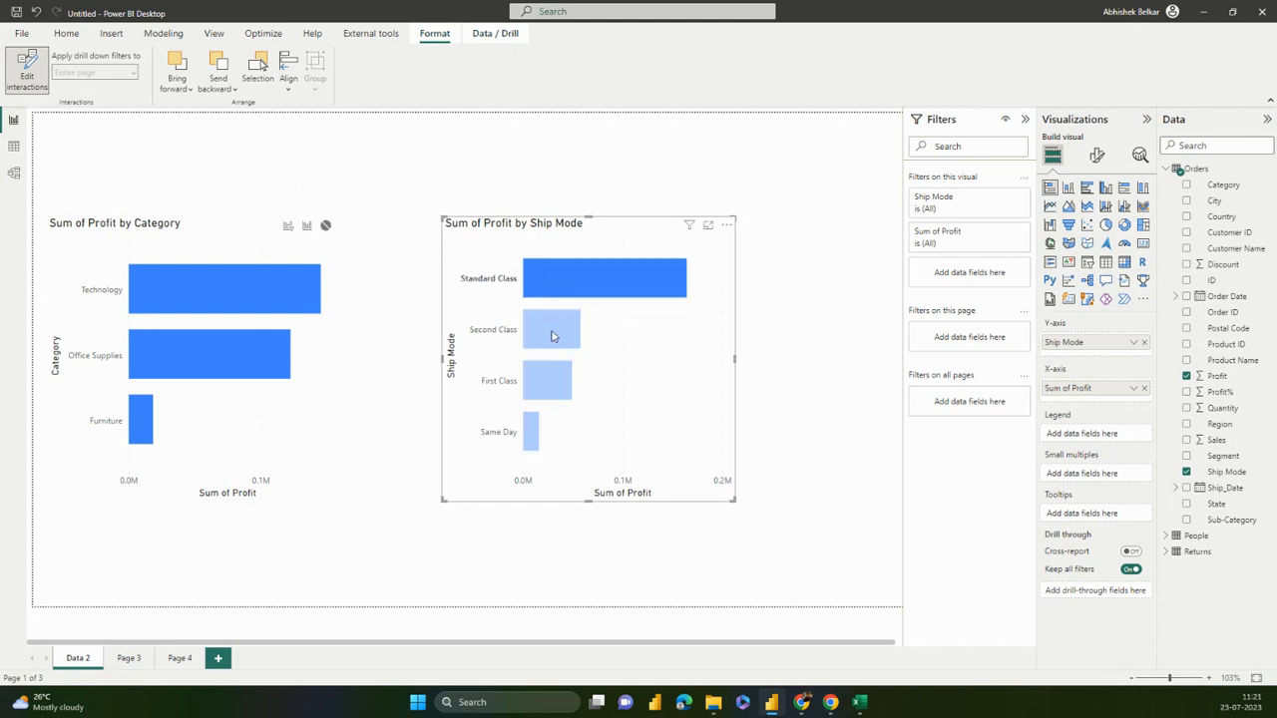
pyautogui.click(550, 331)
pyautogui.click(552, 398)
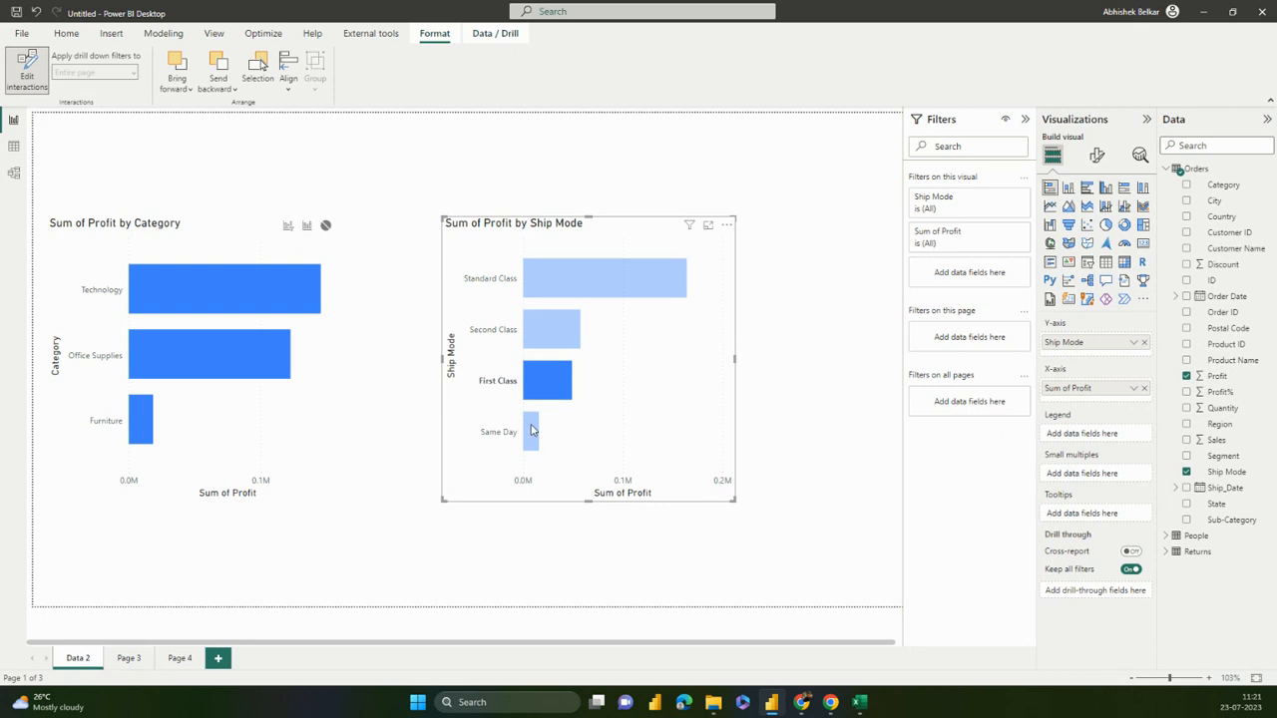
pyautogui.click(534, 429)
pyautogui.click(544, 379)
pyautogui.click(553, 341)
pyautogui.click(571, 288)
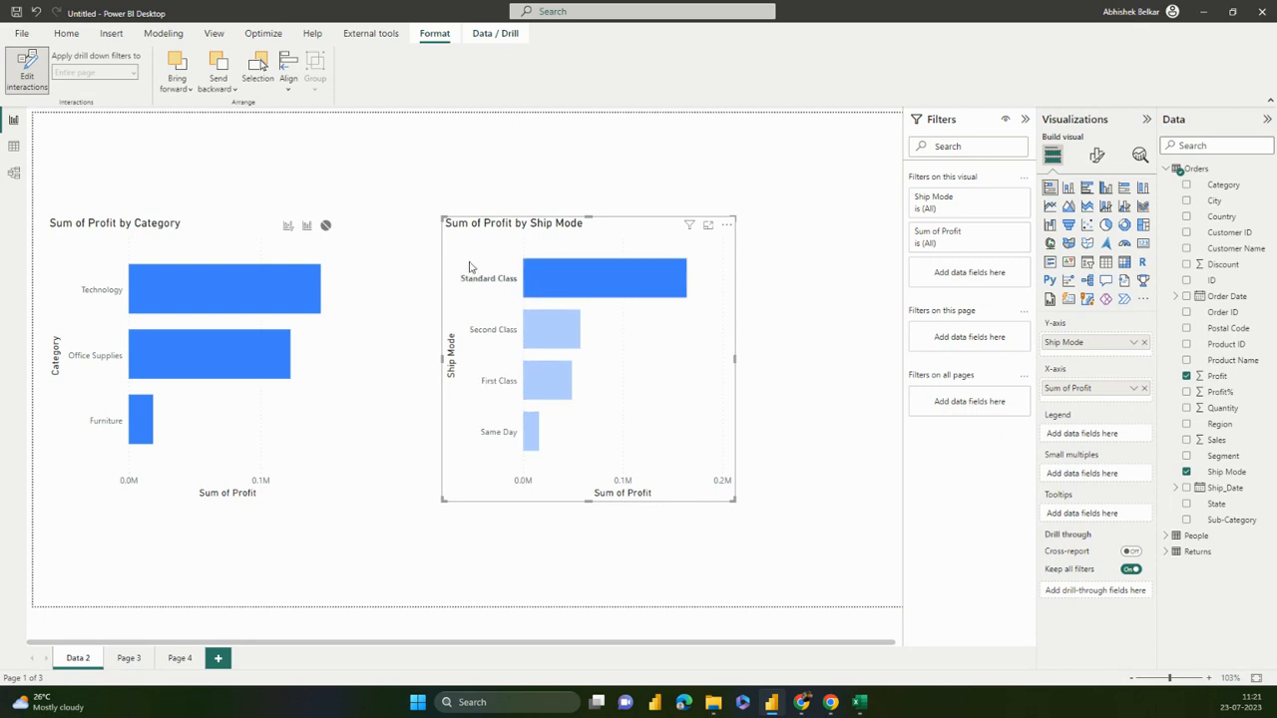
# Set the Category chart's interaction back to Highlight and test it with the Second Class and First Class bars
pyautogui.click(309, 227)
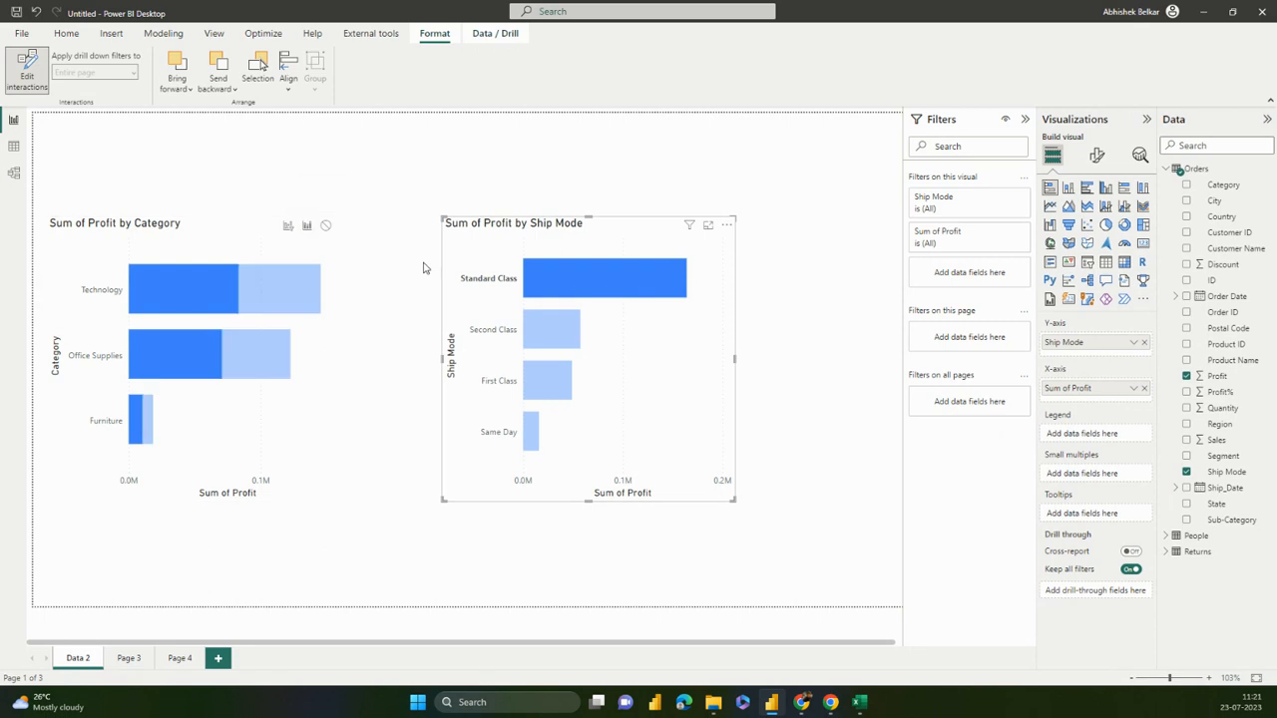
pyautogui.click(543, 342)
pyautogui.click(541, 385)
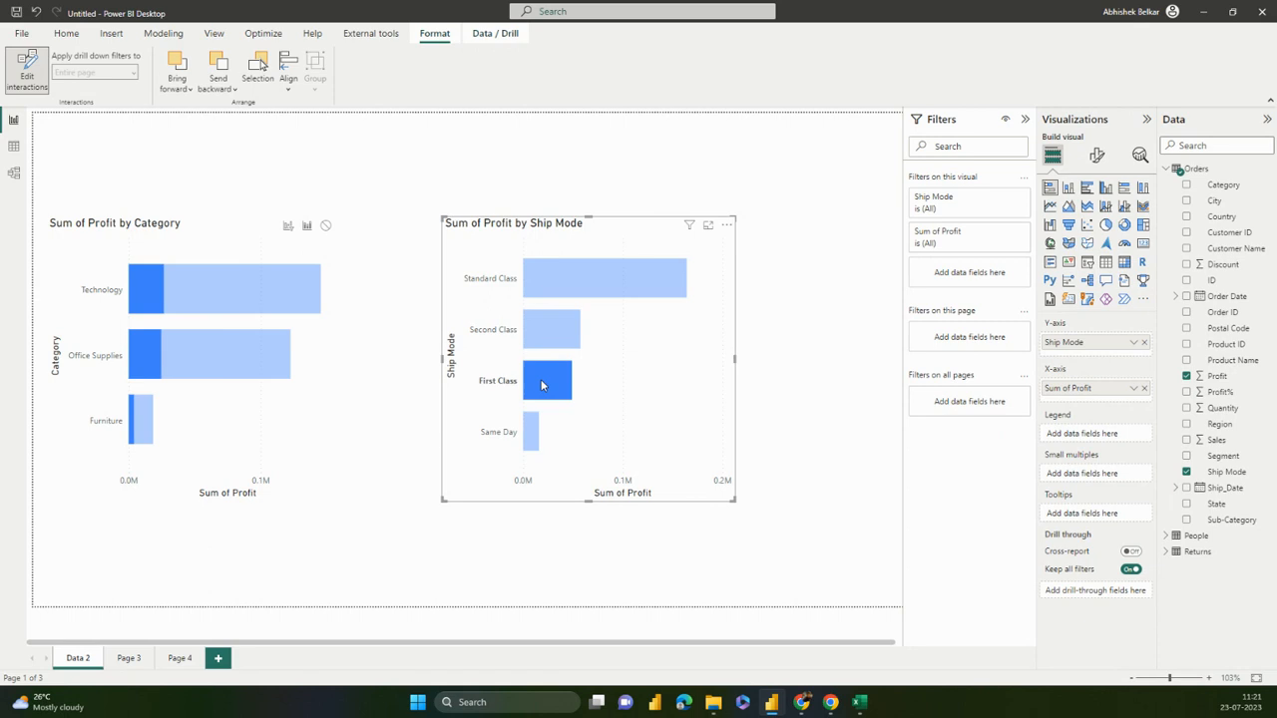
# Check how the Same Day, First Class and Second Class bars highlight profit in the Category chart
pyautogui.click(532, 432)
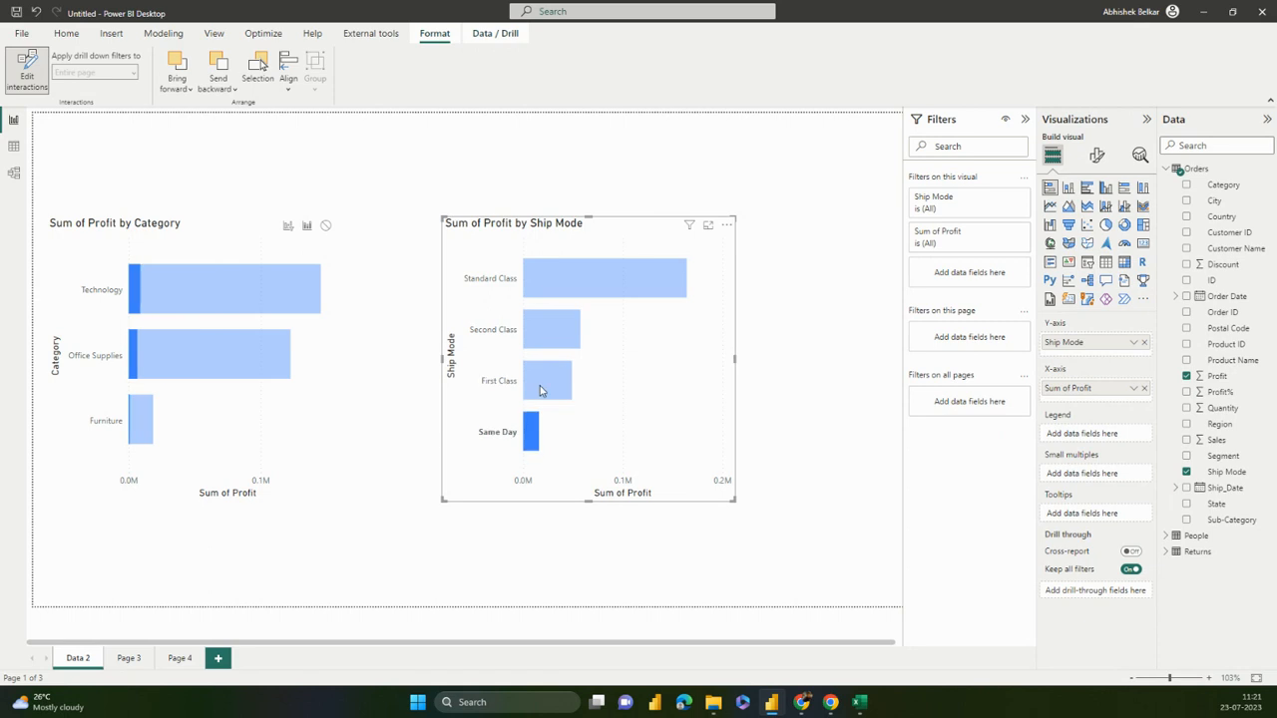
pyautogui.click(542, 390)
pyautogui.click(556, 335)
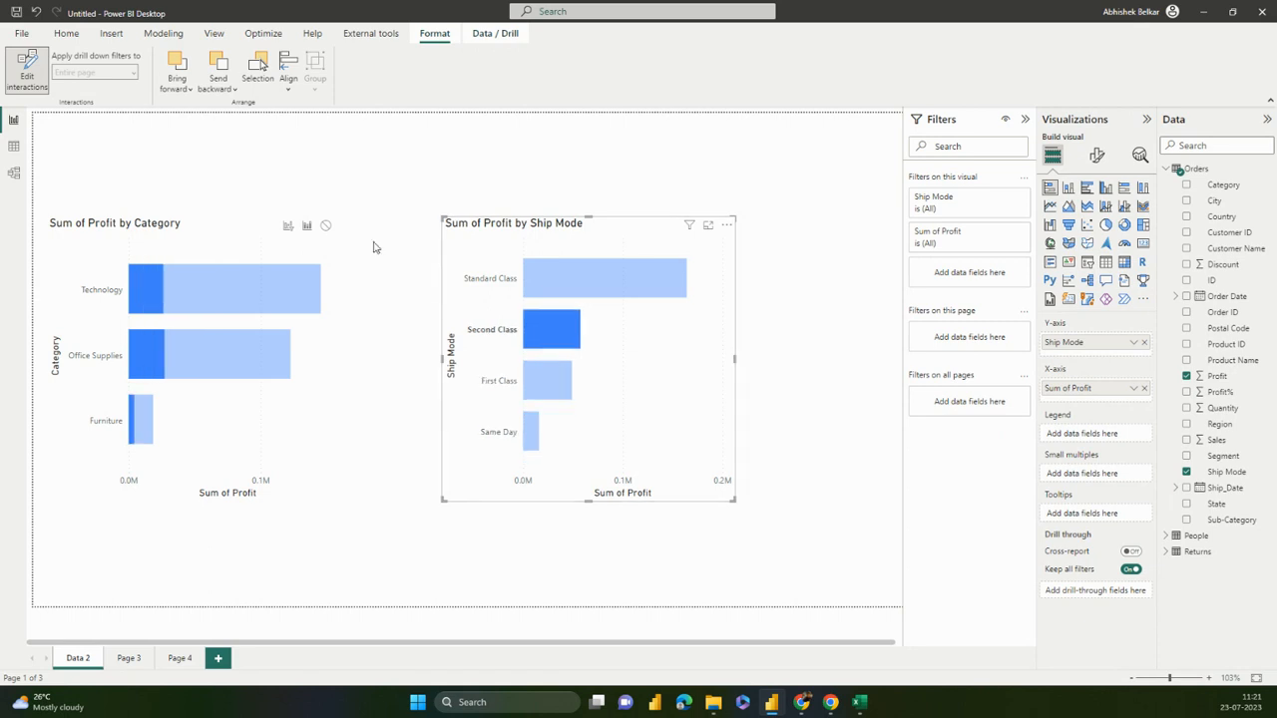
# Set the Category chart's interaction to Filter and test it with each of the four Ship Mode bars
pyautogui.click(285, 228)
pyautogui.click(544, 281)
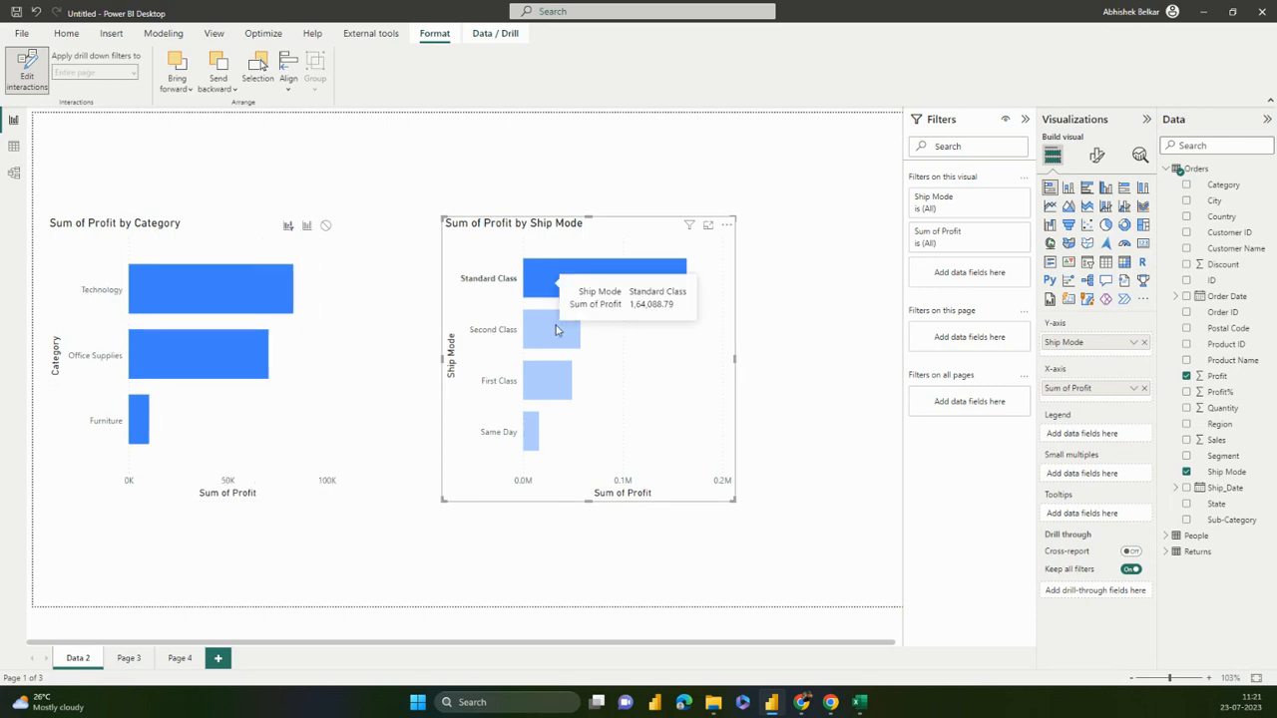
pyautogui.click(555, 331)
pyautogui.click(552, 387)
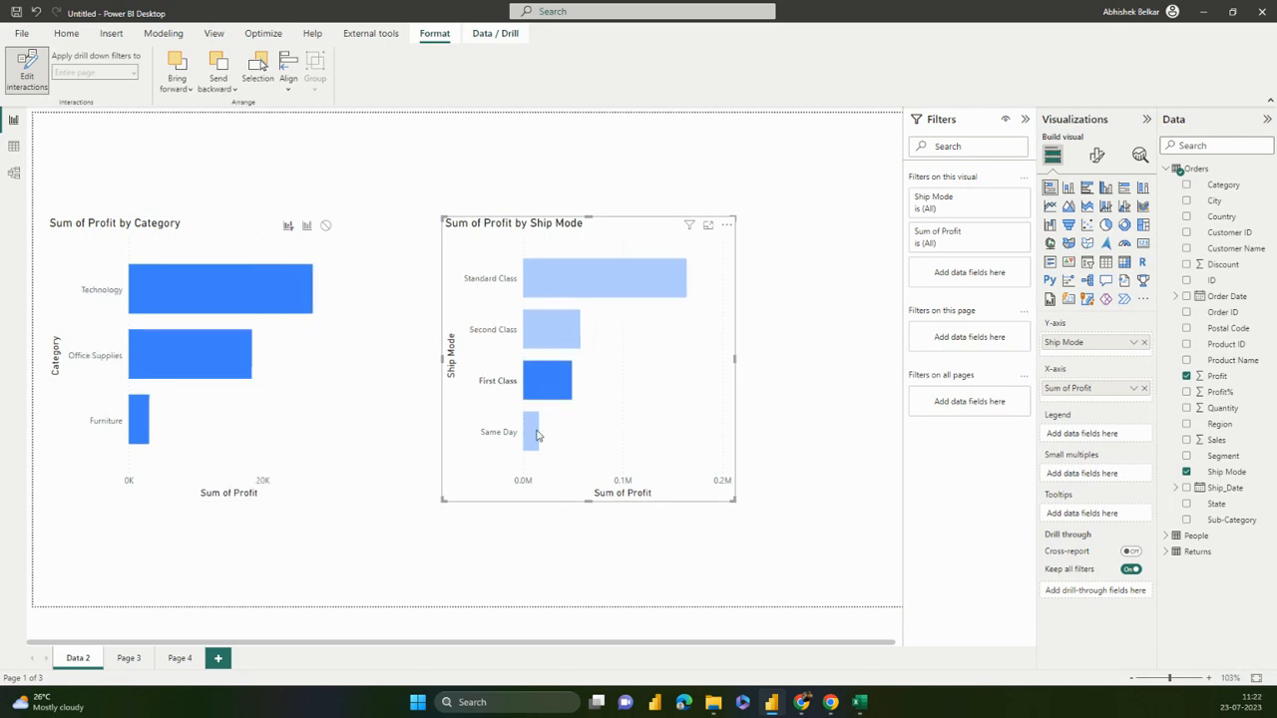
pyautogui.click(535, 435)
# Select the Ship Mode bars repeatedly to compare how each one filters profit in the Category chart
pyautogui.click(549, 379)
pyautogui.click(554, 349)
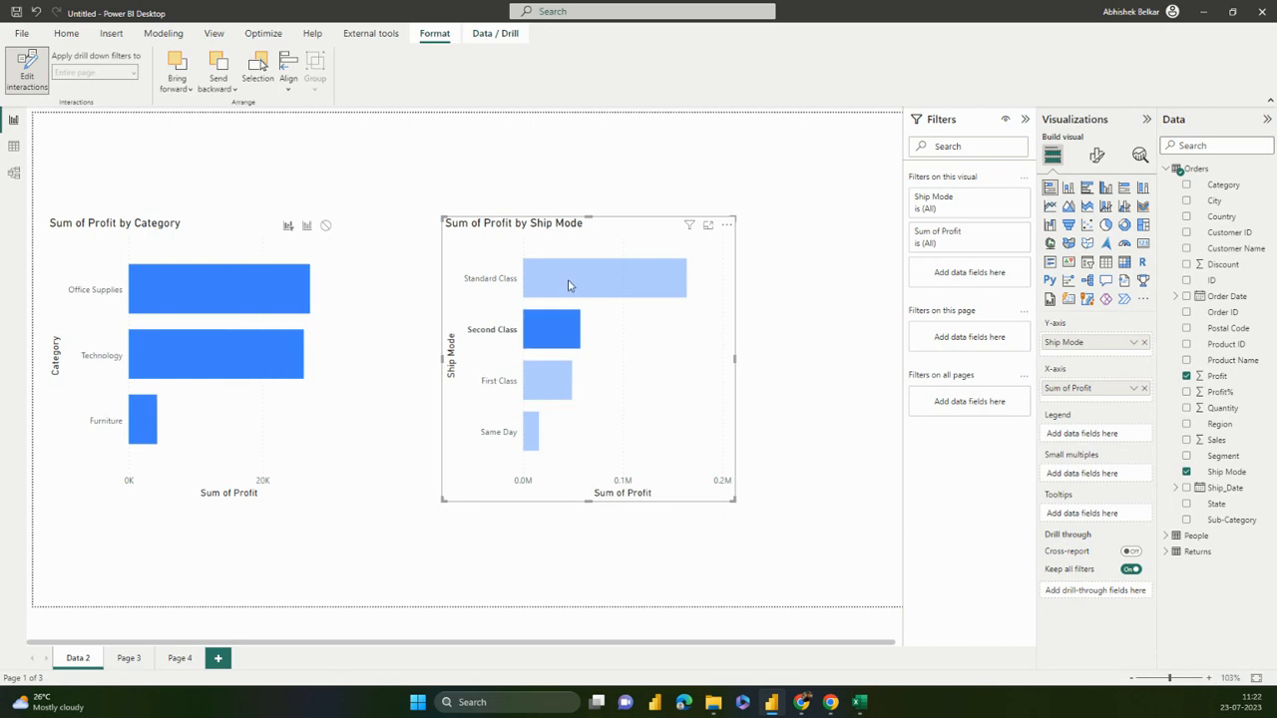
pyautogui.click(569, 284)
pyautogui.click(557, 306)
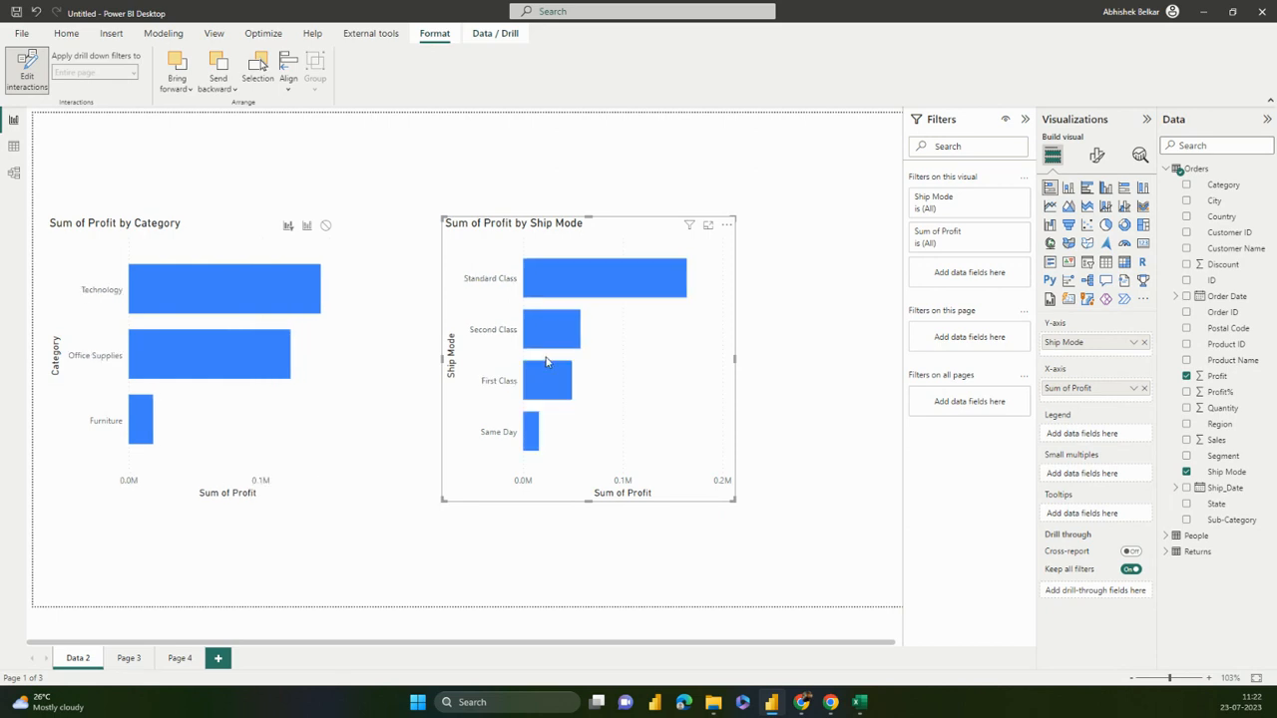
pyautogui.click(544, 383)
pyautogui.click(561, 325)
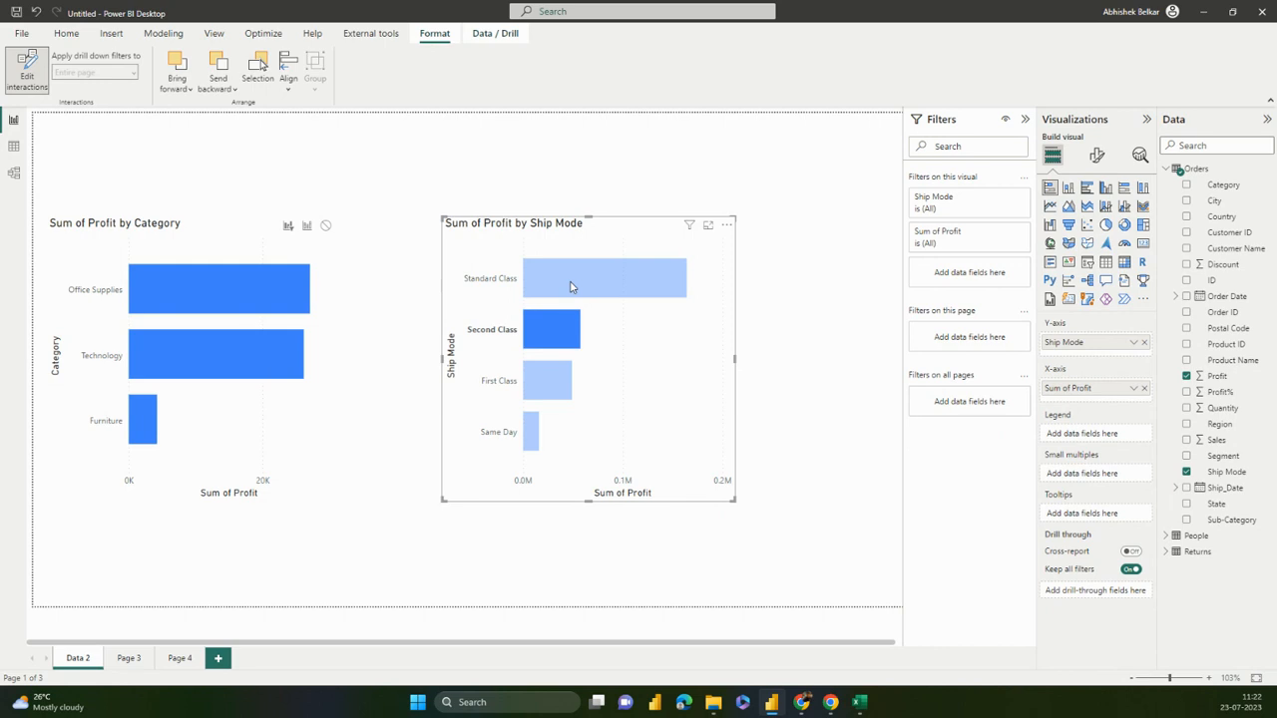
pyautogui.click(570, 286)
pyautogui.click(566, 317)
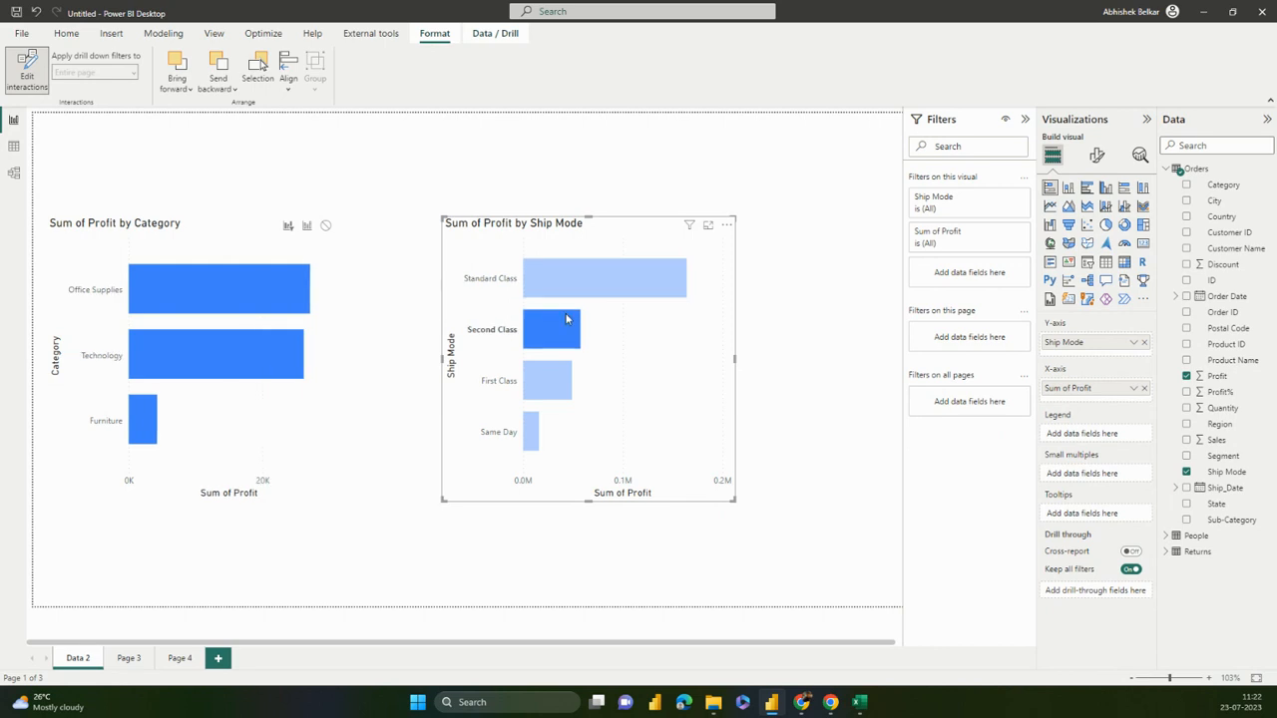
pyautogui.click(556, 384)
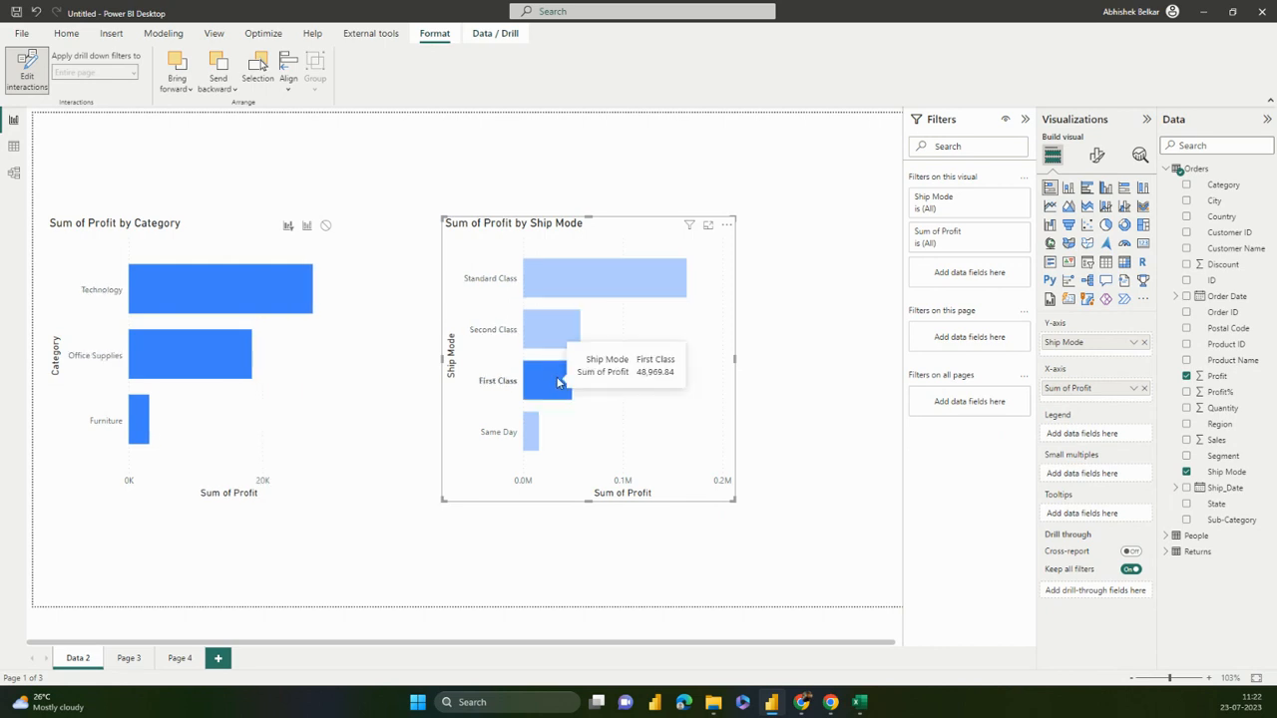
pyautogui.click(581, 288)
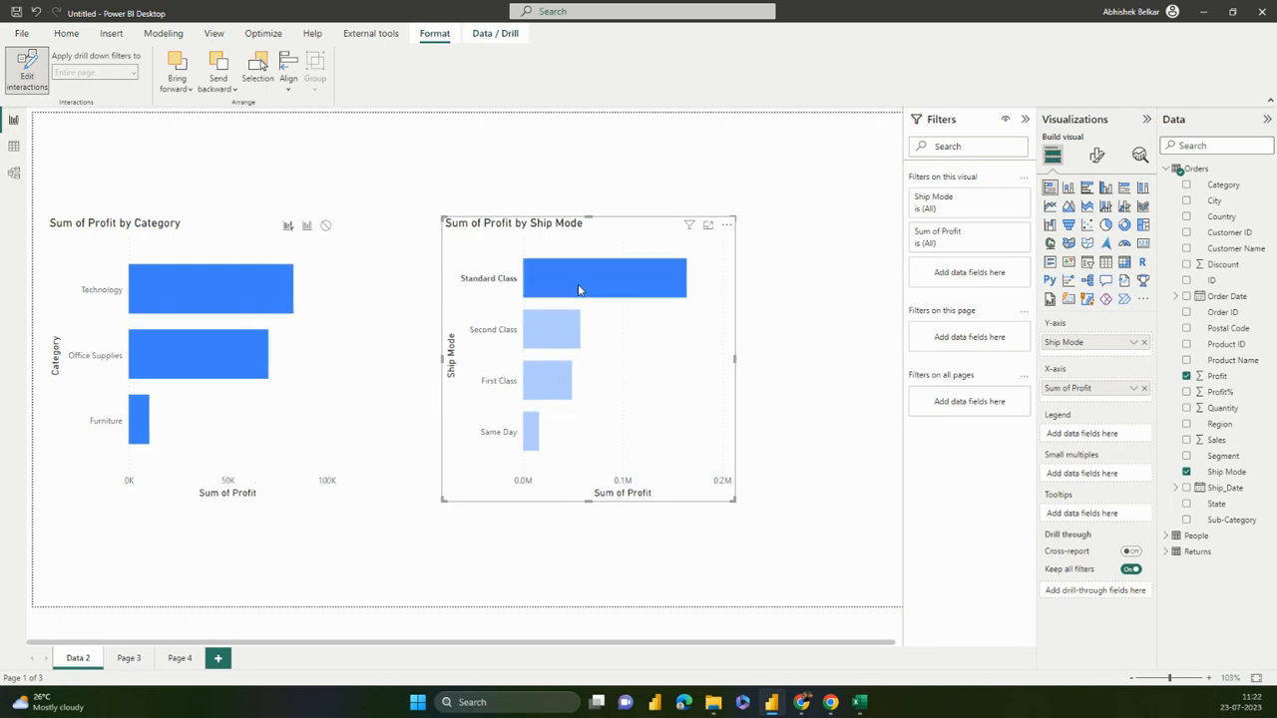
# Set the Category chart's interaction to None and test it with the Standard Class, Second Class and First Class bars
pyautogui.click(326, 228)
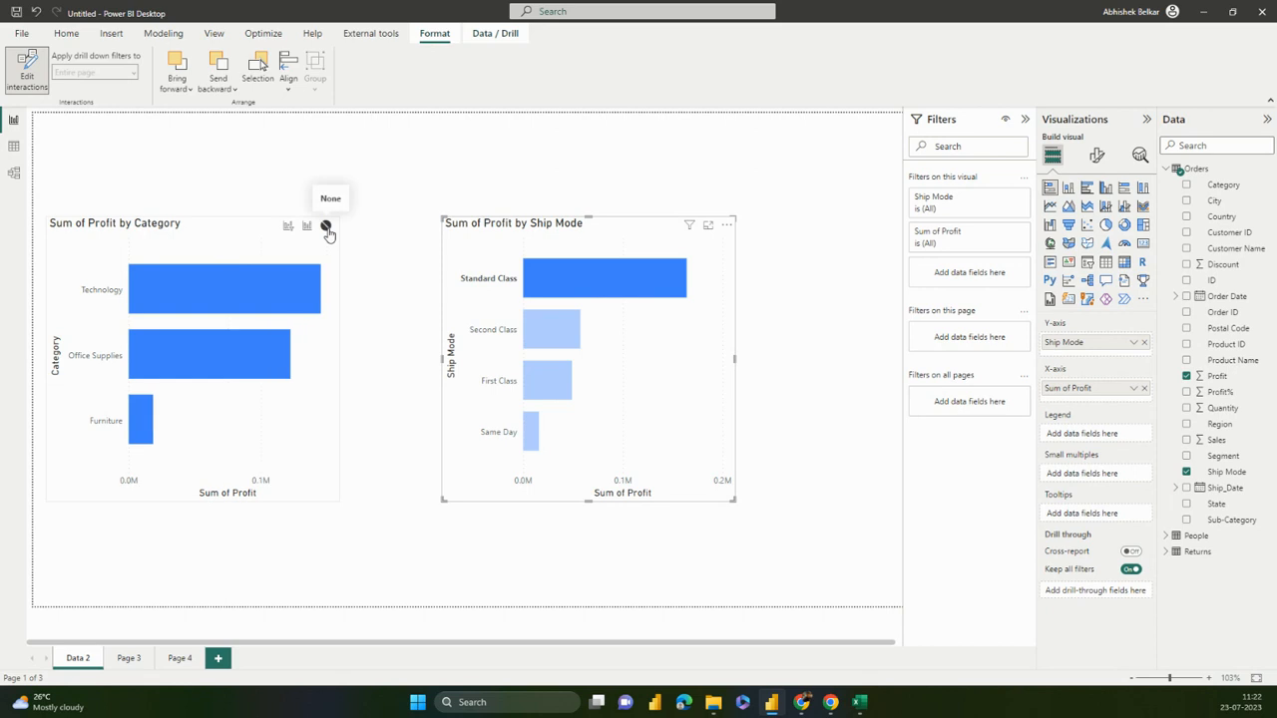
pyautogui.click(493, 253)
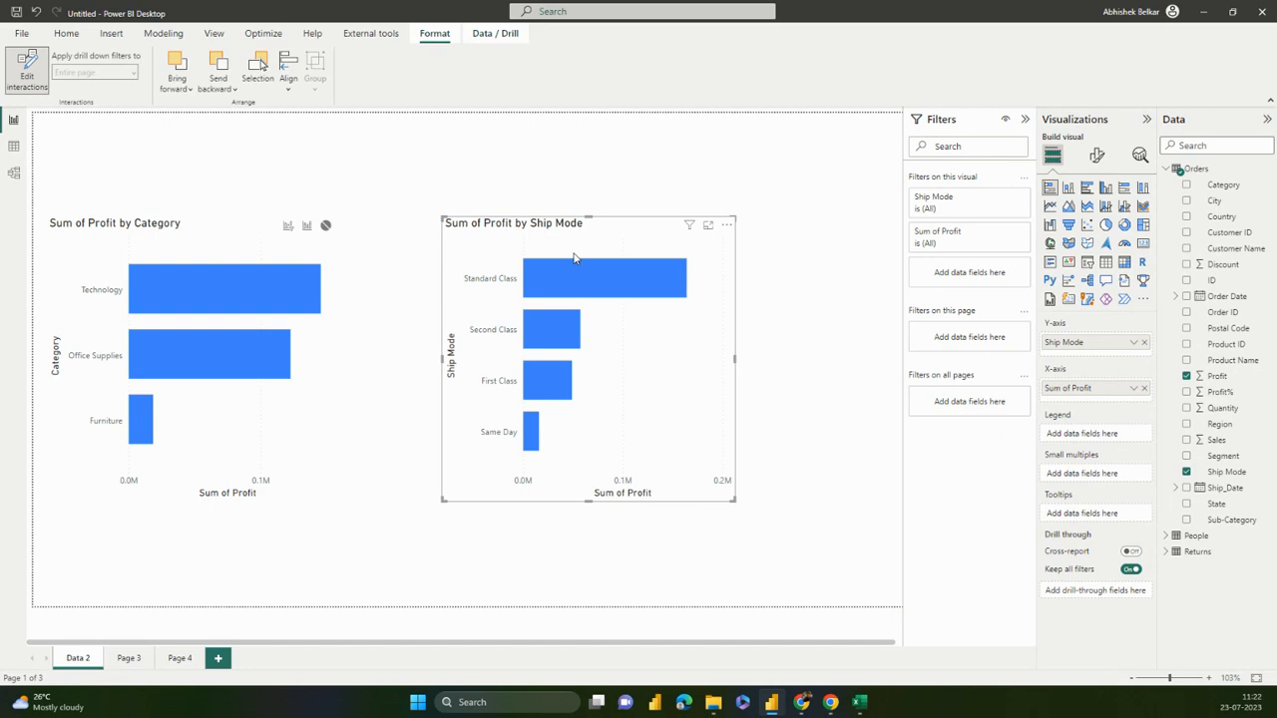
pyautogui.click(554, 277)
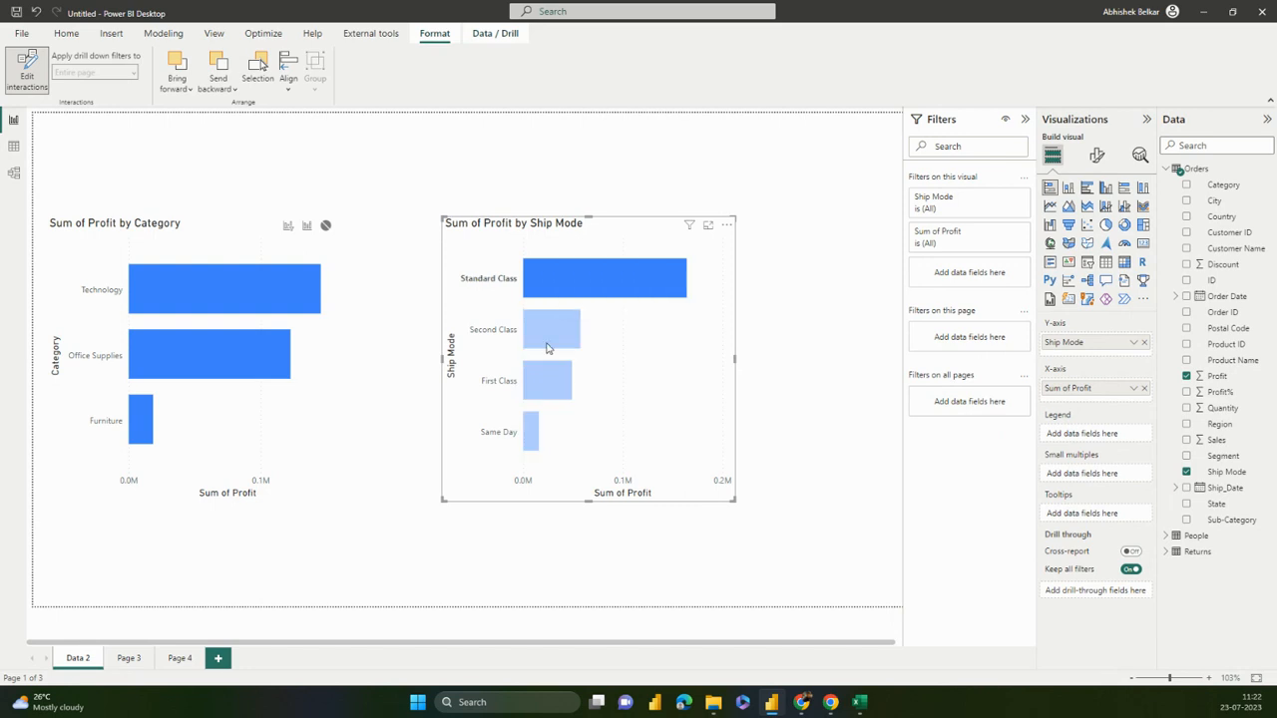
pyautogui.click(547, 339)
pyautogui.click(543, 378)
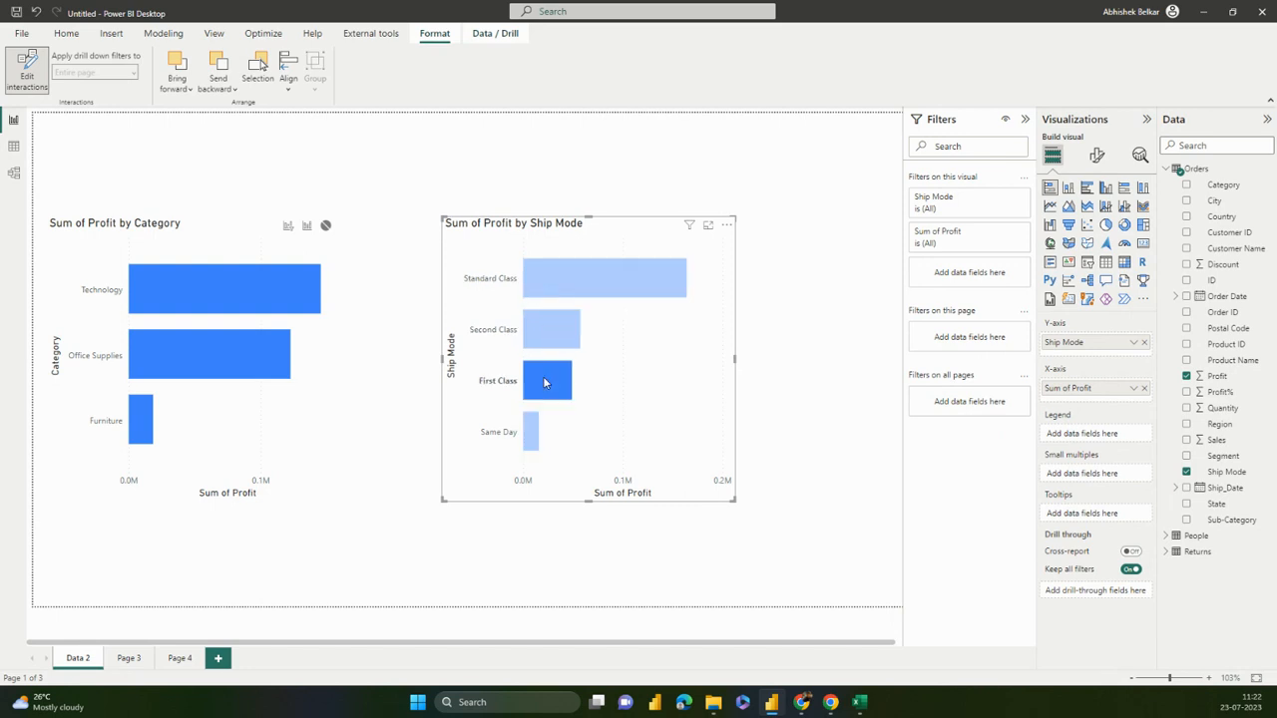
# Check how the Technology bar affects the Ship Mode chart, and make the Category chart the active visual with no bar selected
pyautogui.click(246, 267)
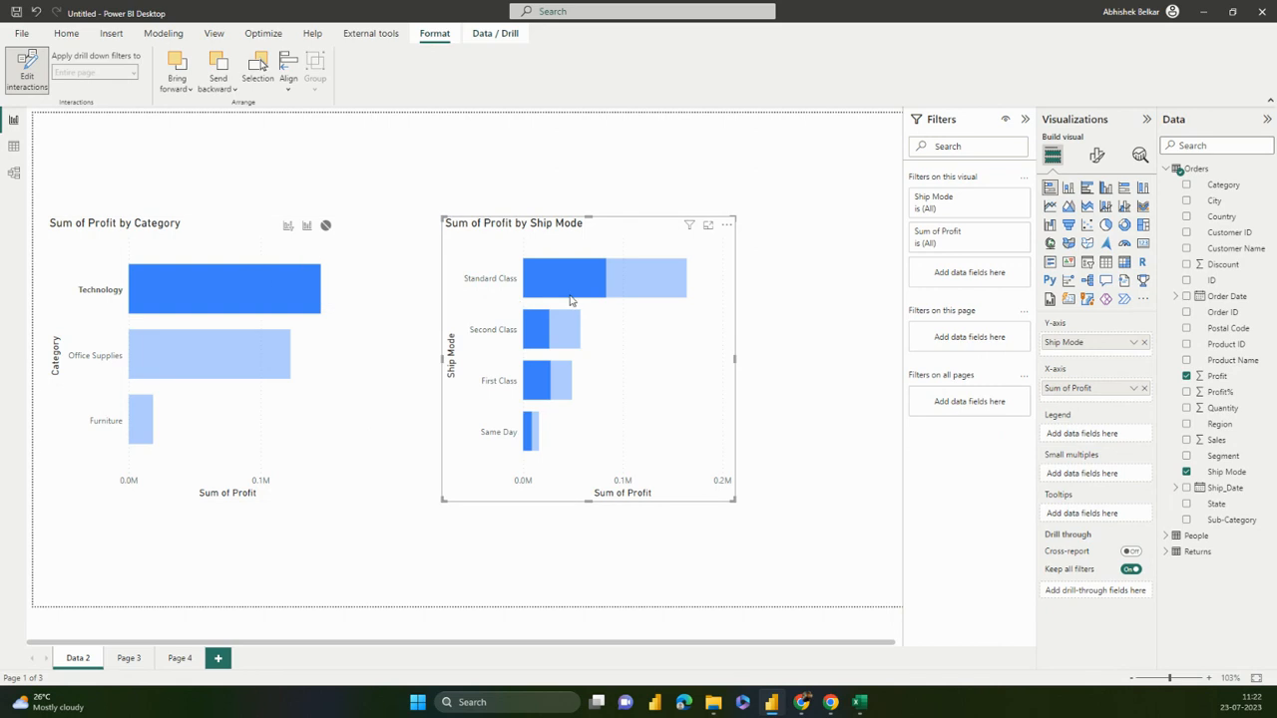
pyautogui.moveTo(540, 342)
pyautogui.click(201, 249)
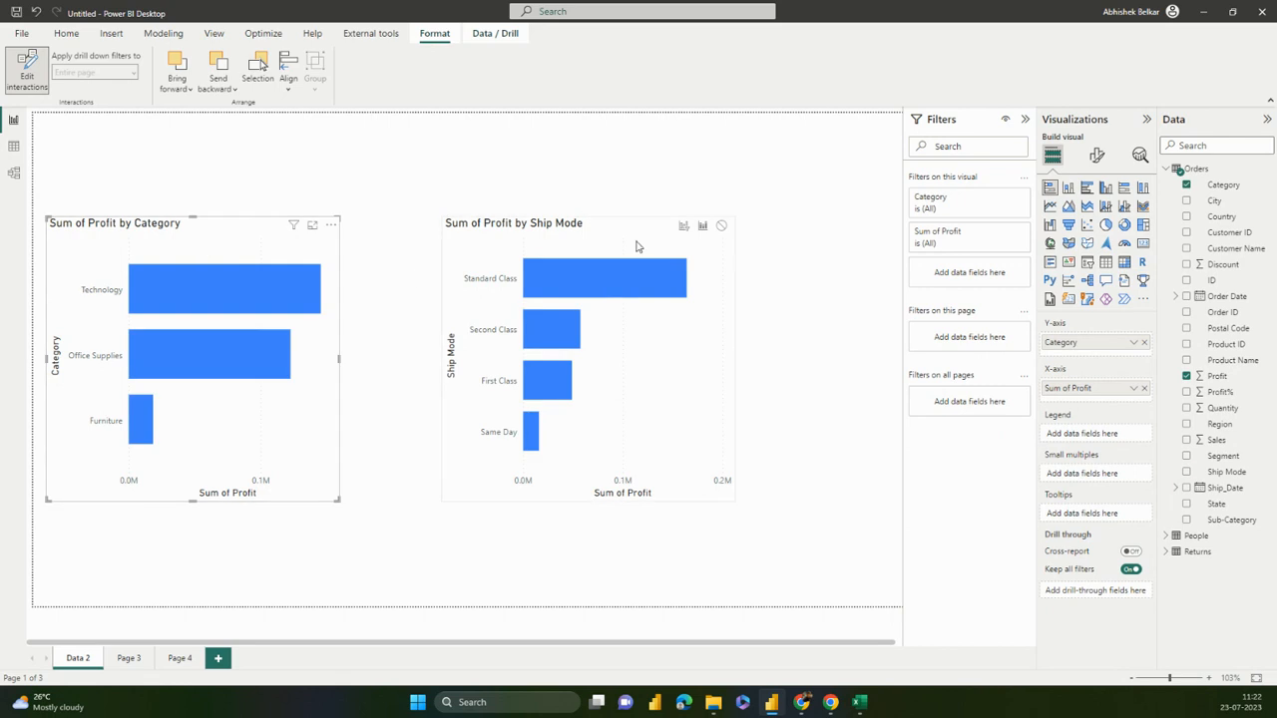
# Set the Ship Mode chart's interaction to None, test it with each Category bar, and clear the selection
pyautogui.click(721, 226)
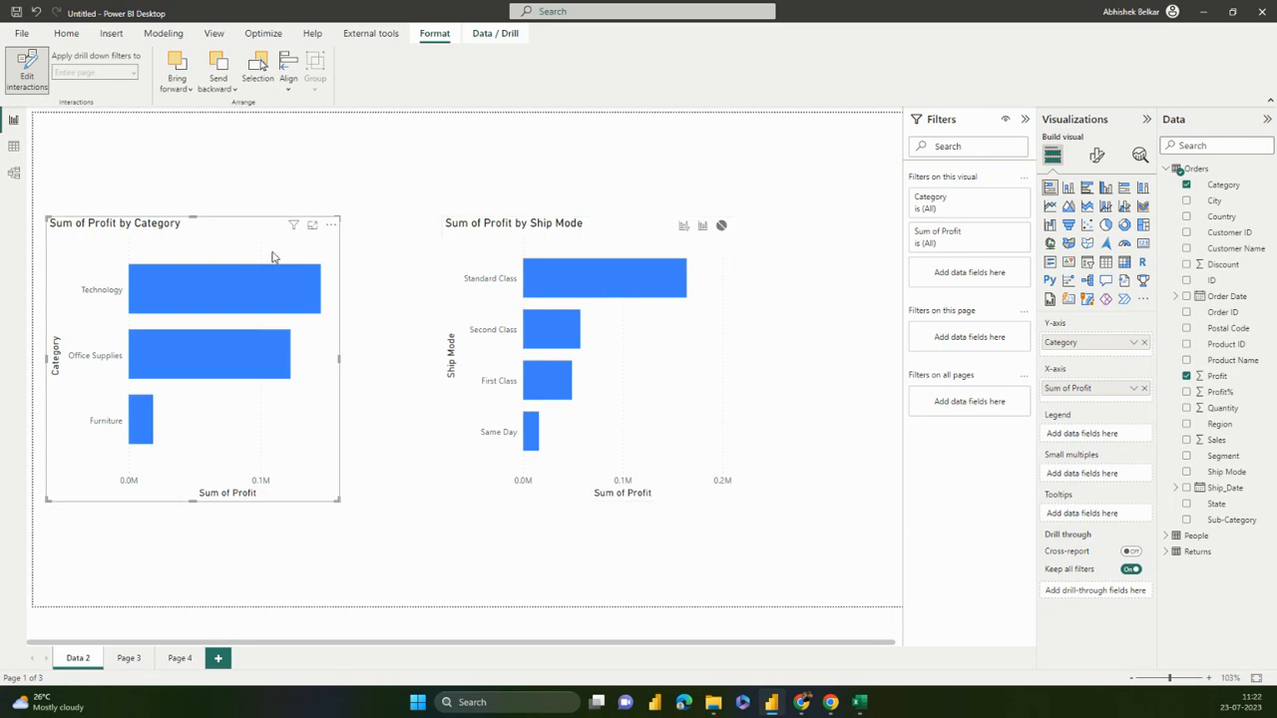
pyautogui.click(226, 293)
pyautogui.click(216, 346)
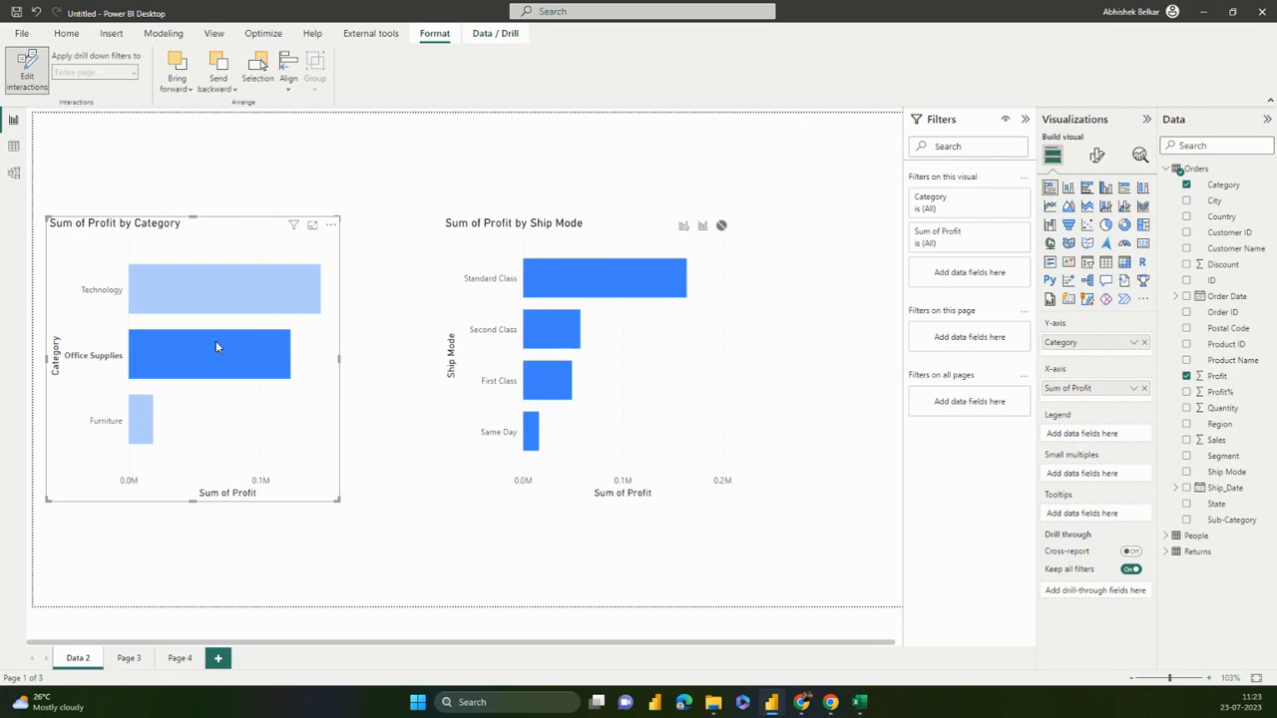
pyautogui.click(143, 412)
pyautogui.click(164, 361)
pyautogui.click(170, 314)
pyautogui.click(173, 323)
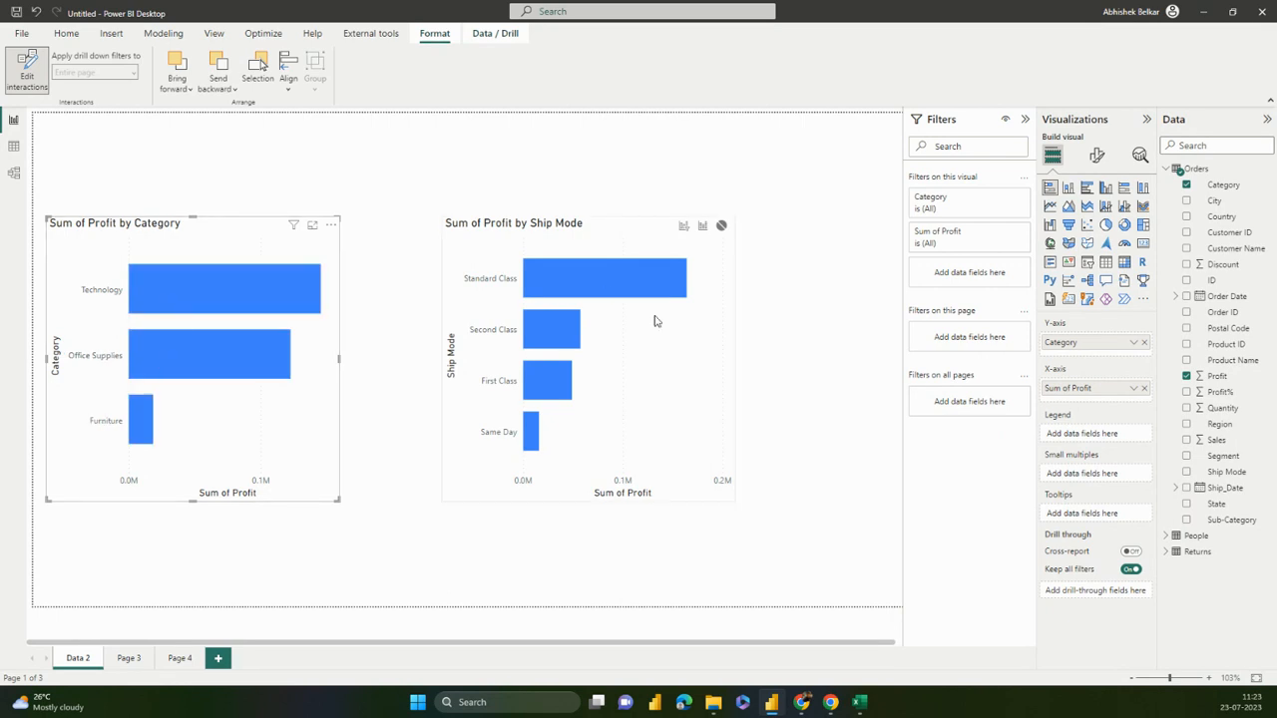
# Select each Ship Mode bar to check that chart's effect on the Category chart with both interactions set to None
pyautogui.click(607, 293)
pyautogui.click(563, 336)
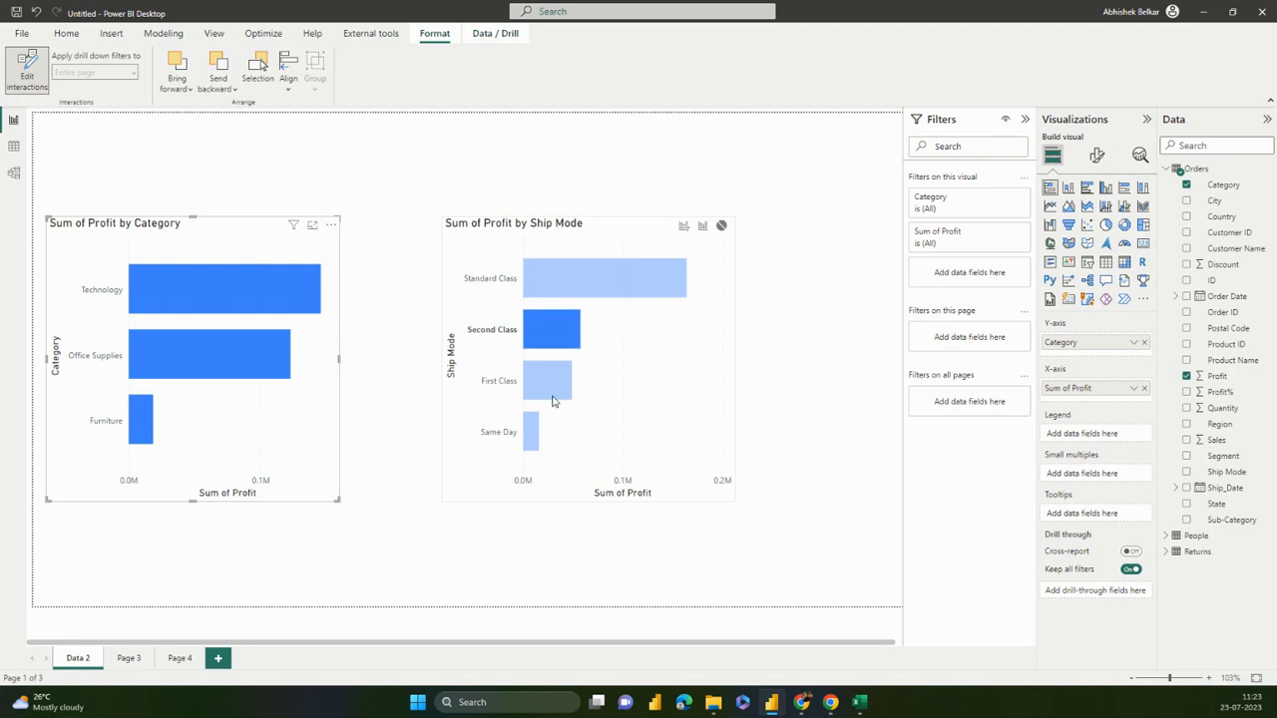
pyautogui.click(554, 400)
pyautogui.click(536, 433)
pyautogui.click(542, 399)
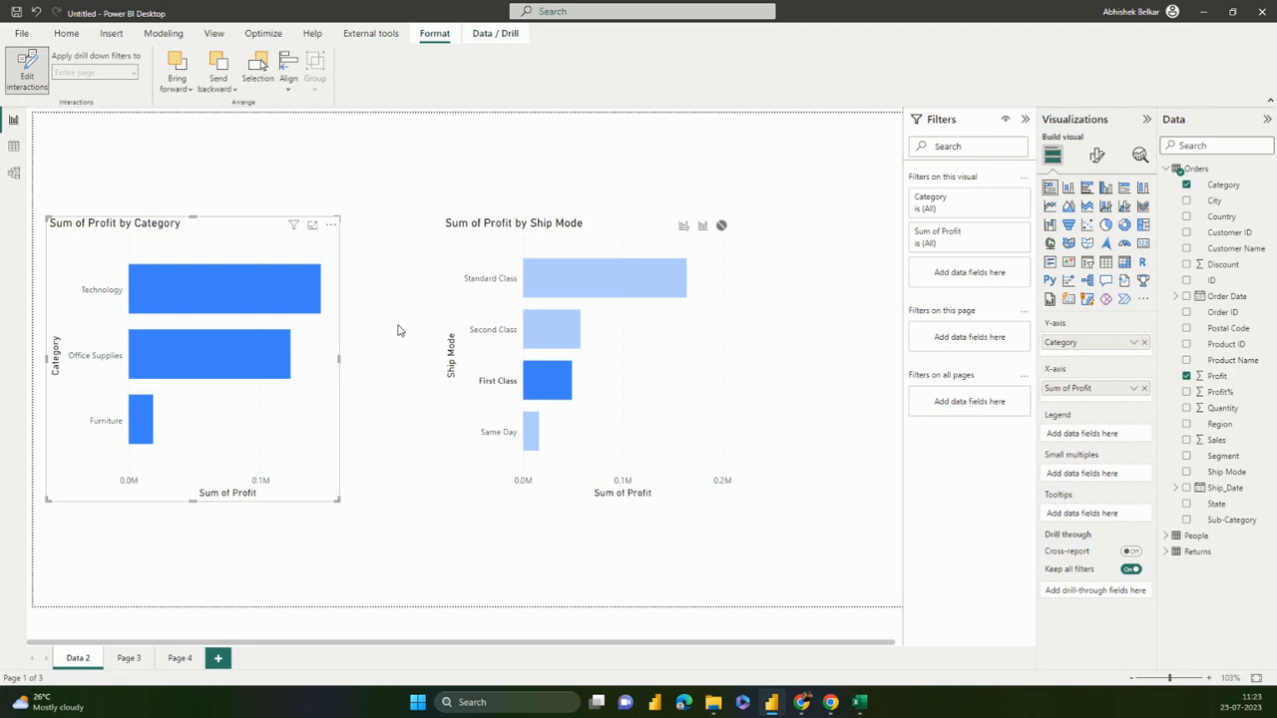
# Set the Ship Mode chart's interaction back to Highlight and test it with the Technology and Office Supplies bars
pyautogui.click(702, 227)
pyautogui.click(248, 301)
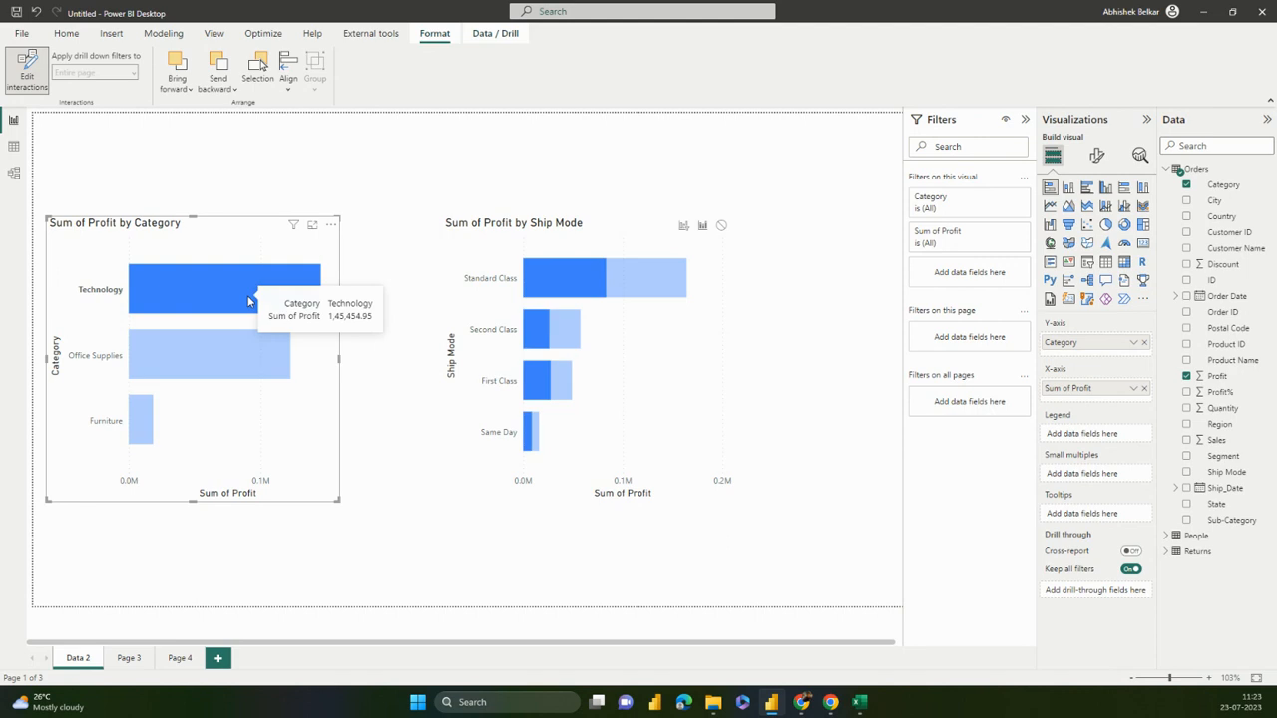
pyautogui.click(225, 373)
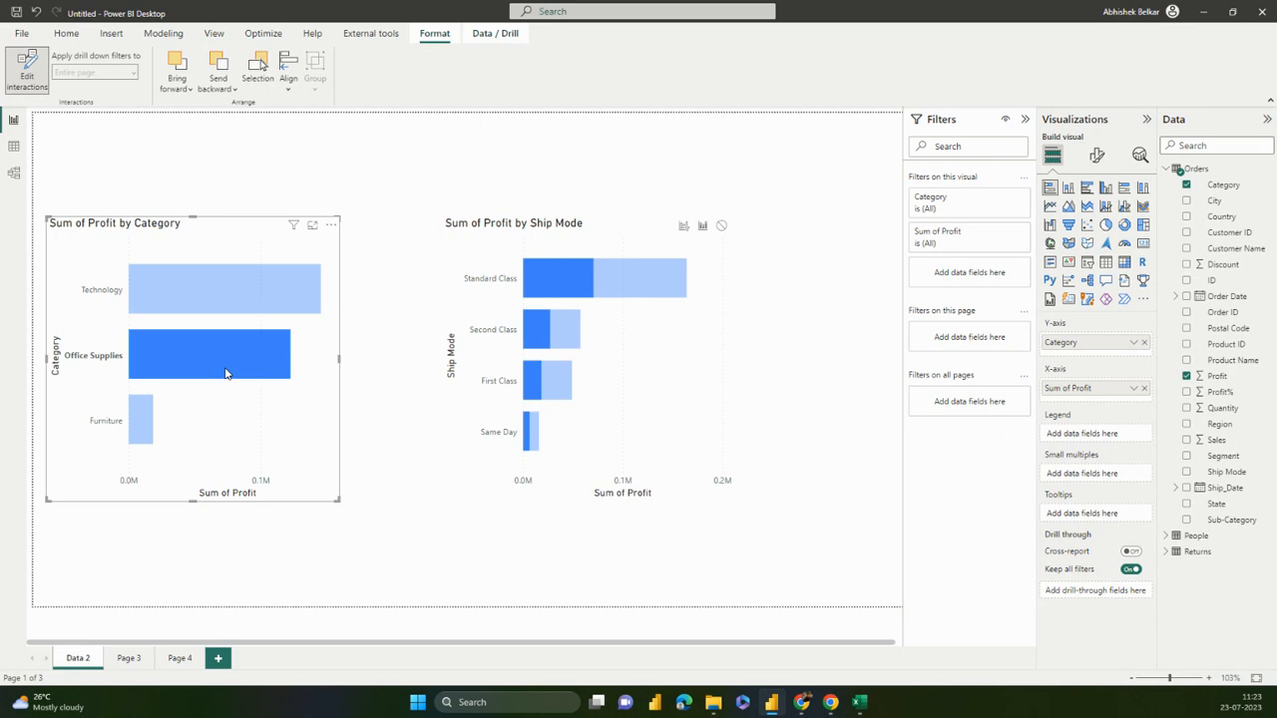
# Delete the Category and Ship Mode profit charts from the Data 2 page
pyautogui.click(336, 555)
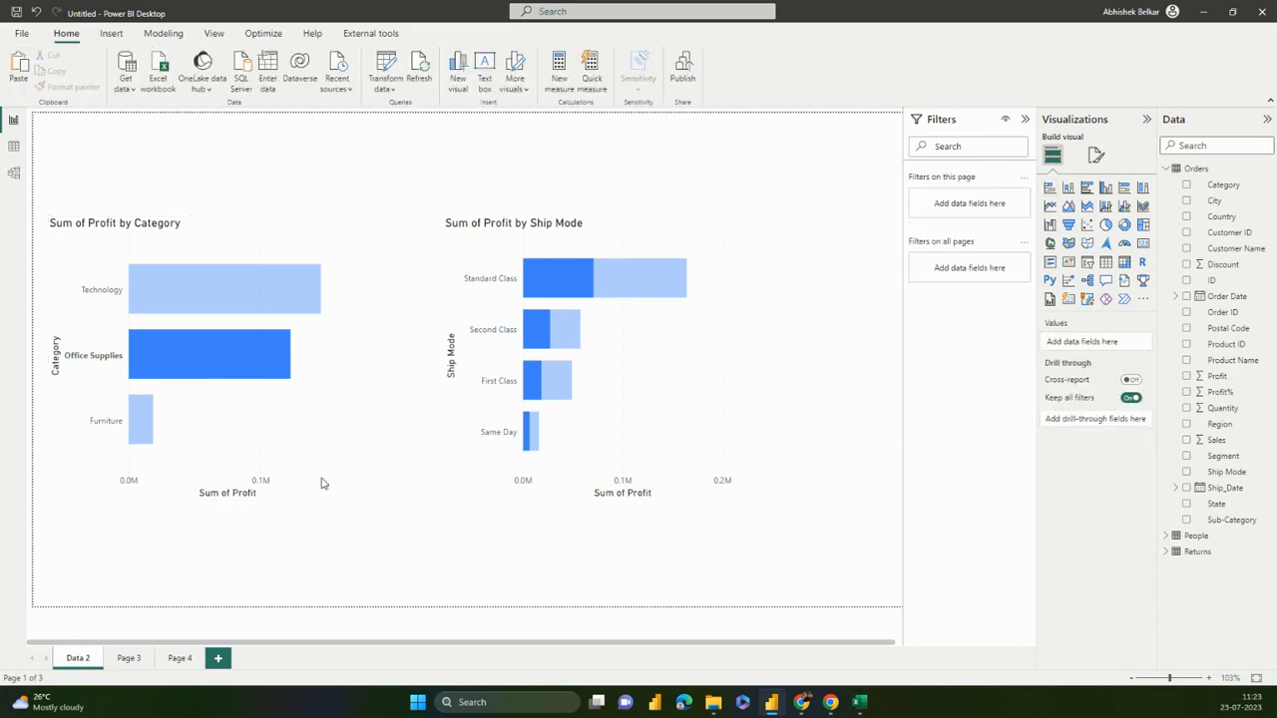
pyautogui.click(315, 470)
pyautogui.press('Delete')
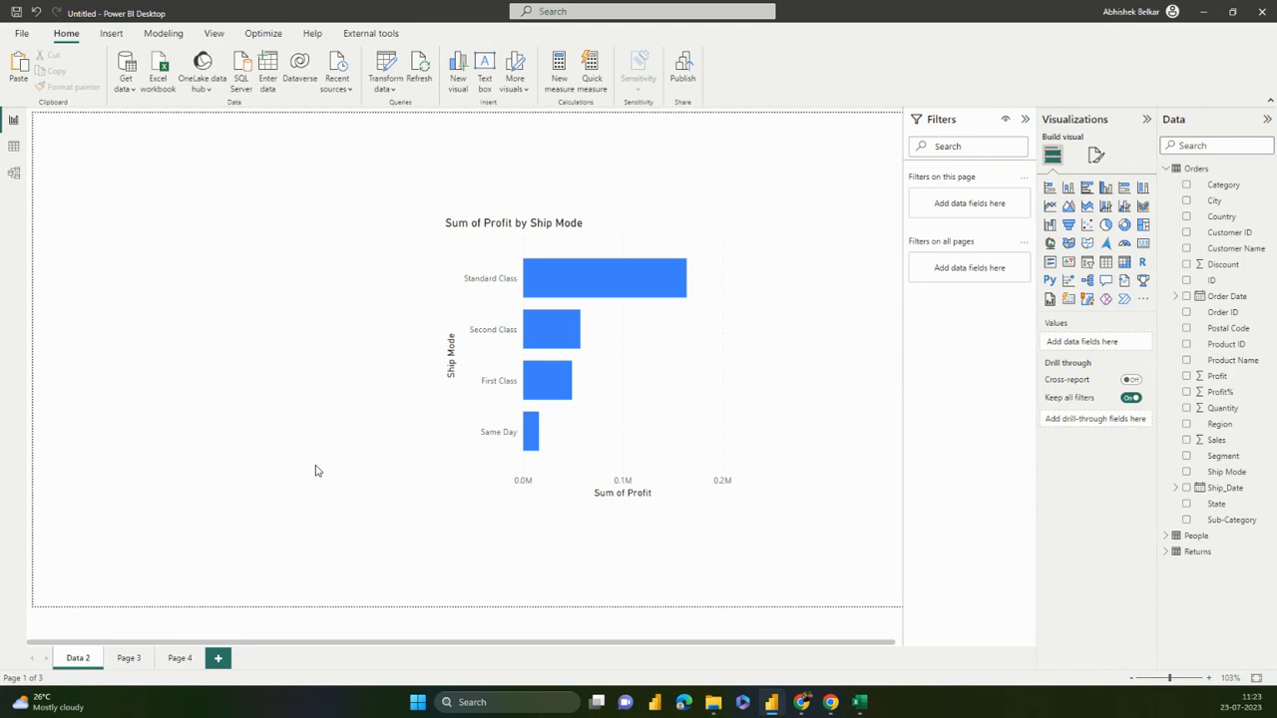
pyautogui.click(599, 456)
pyautogui.press('Delete')
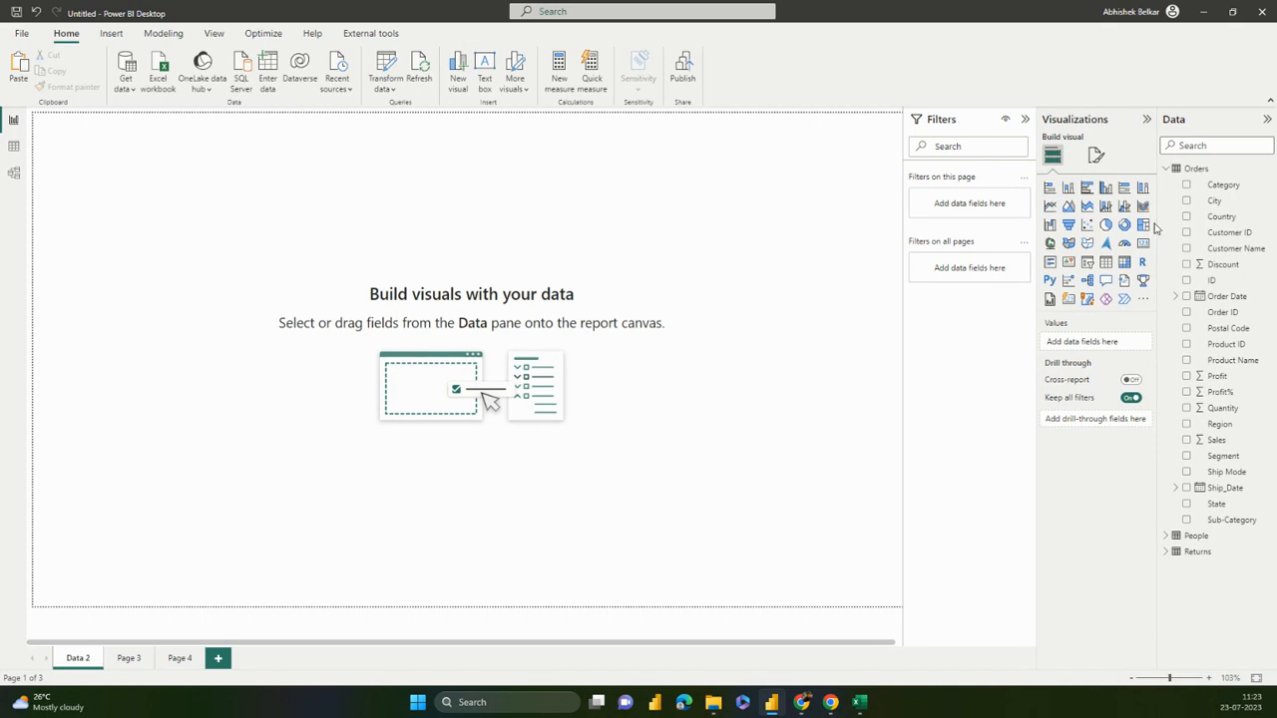
# Add a stacked column chart with Category on the X-axis and Profit on the Y-axis
pyautogui.click(1068, 190)
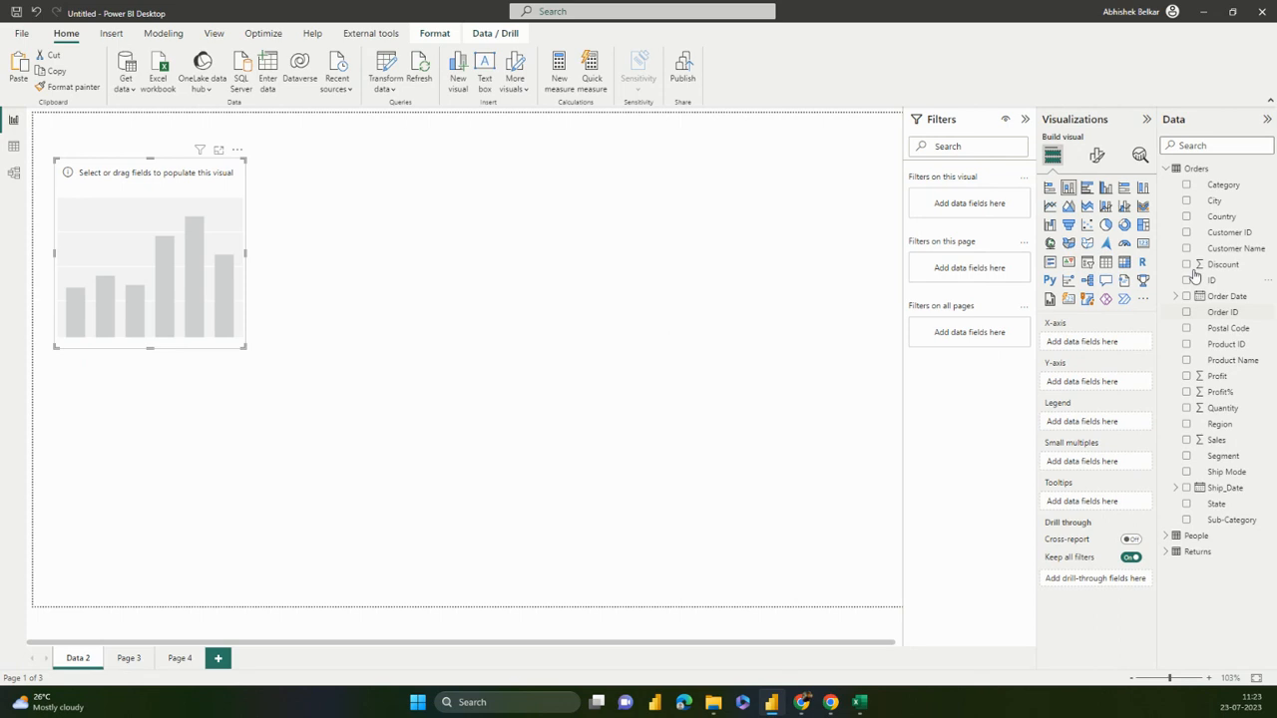
pyautogui.moveTo(1228, 188); pyautogui.dragTo(1119, 344)
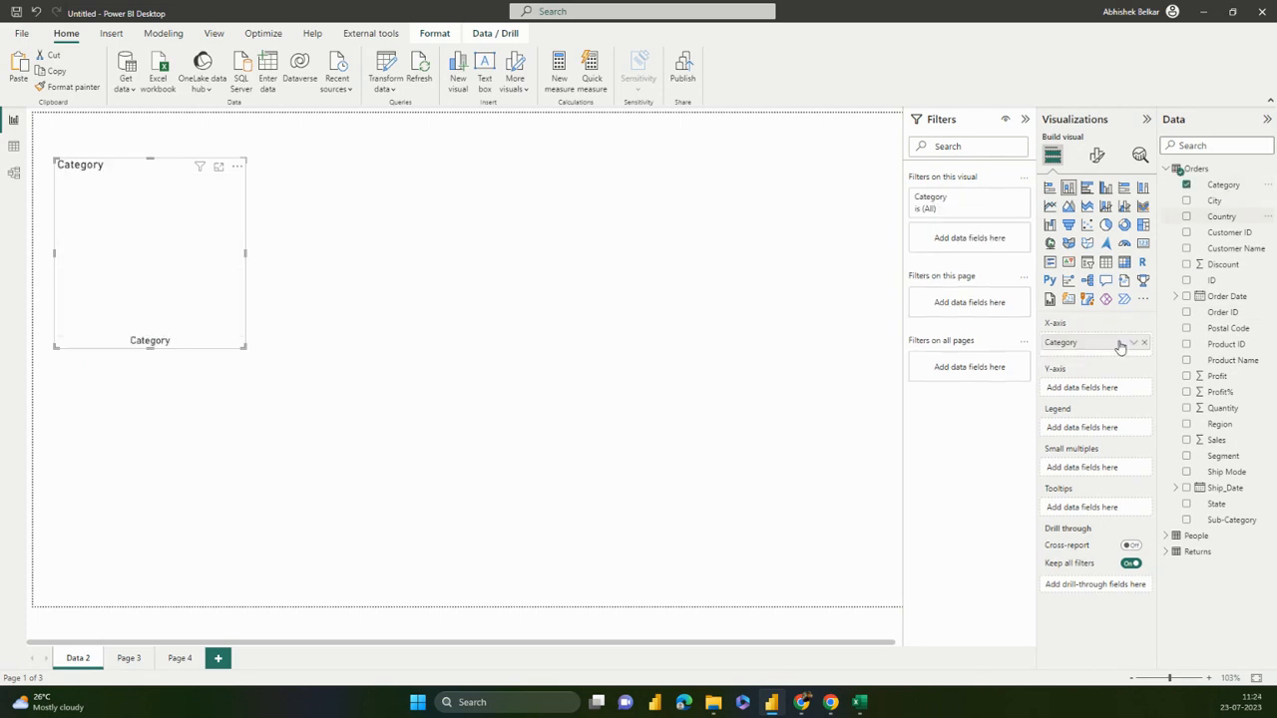
pyautogui.moveTo(1230, 382); pyautogui.dragTo(1115, 389)
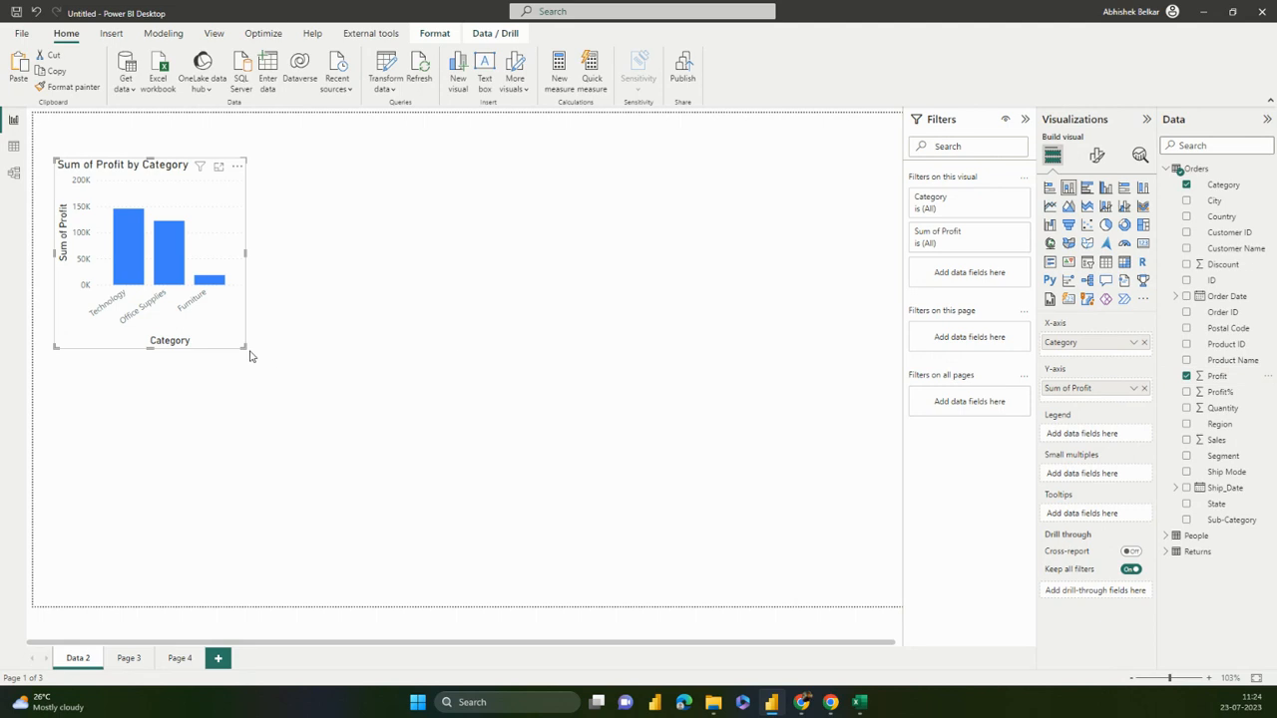
# Enlarge the stacked column chart and place it in the upper-left corner of the report page
pyautogui.moveTo(245, 349); pyautogui.dragTo(439, 474)
pyautogui.moveTo(392, 364); pyautogui.dragTo(416, 385)
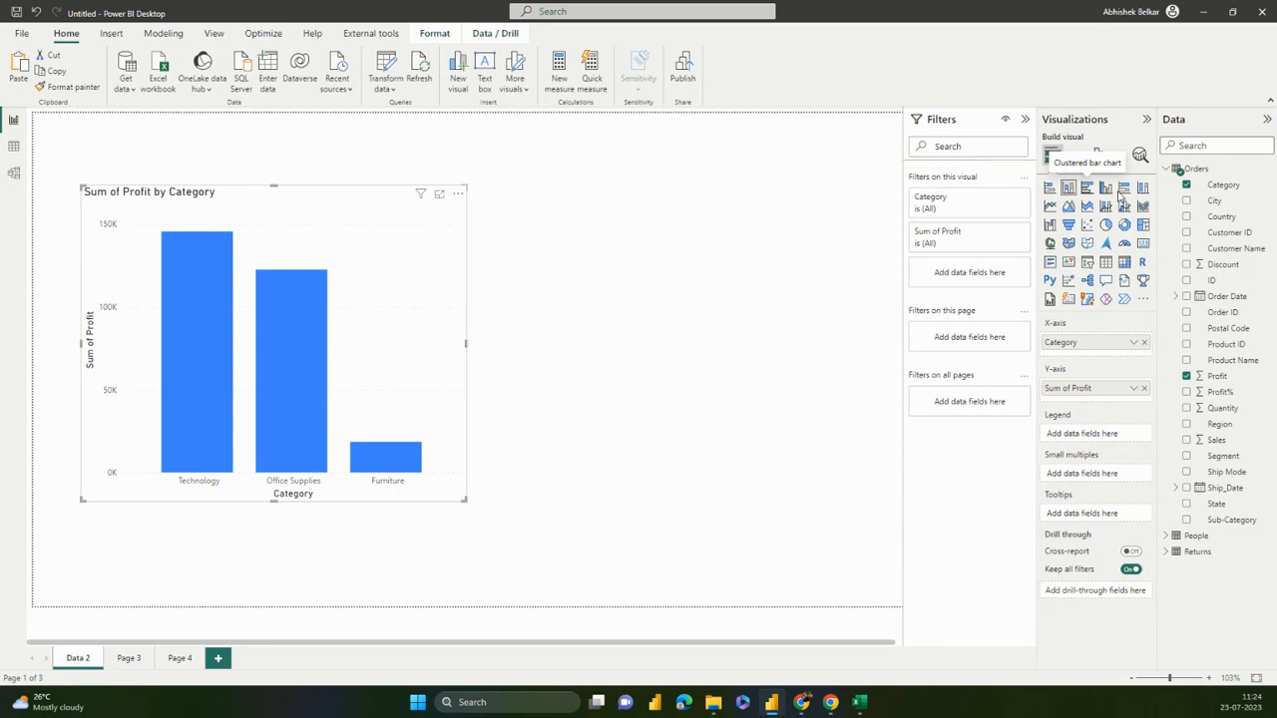
pyautogui.click(748, 314)
pyautogui.moveTo(432, 378); pyautogui.dragTo(367, 333)
pyautogui.click(461, 350)
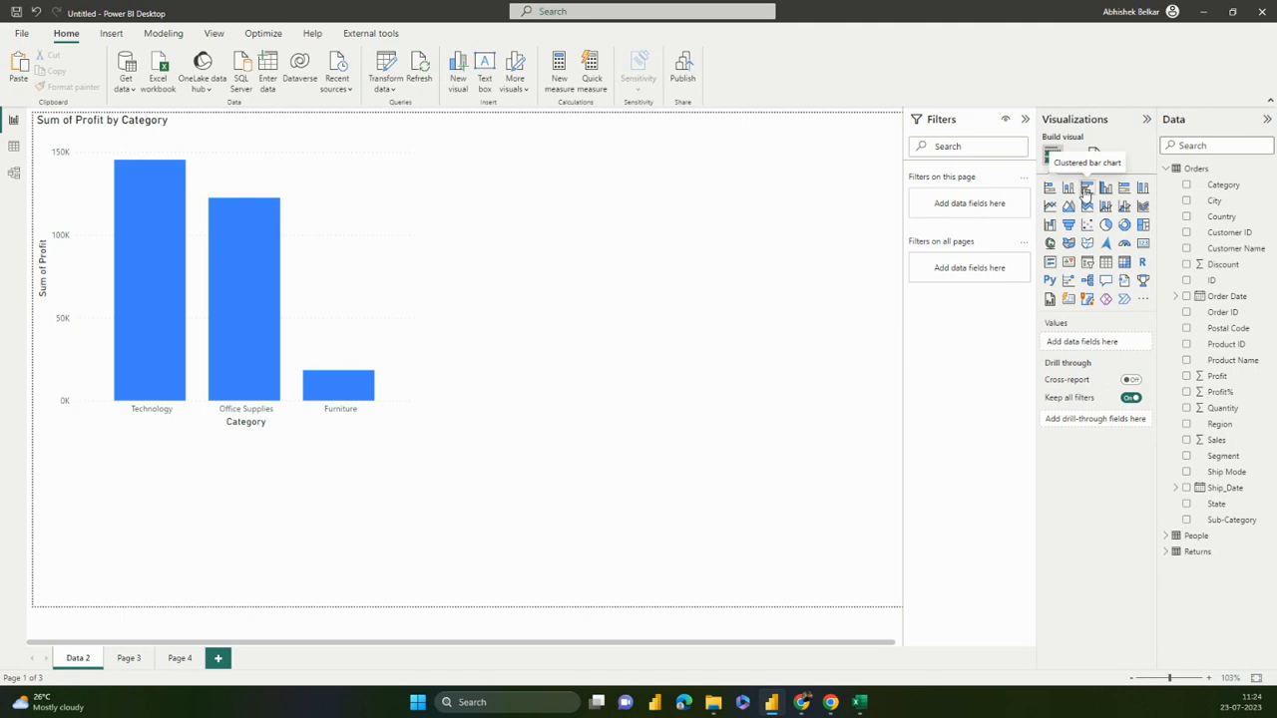
# Add a wide clustered bar chart beside the column chart and put Category on its Y-axis
pyautogui.click(1086, 191)
pyautogui.moveTo(229, 447); pyautogui.dragTo(756, 224)
pyautogui.moveTo(1223, 184); pyautogui.dragTo(1119, 346)
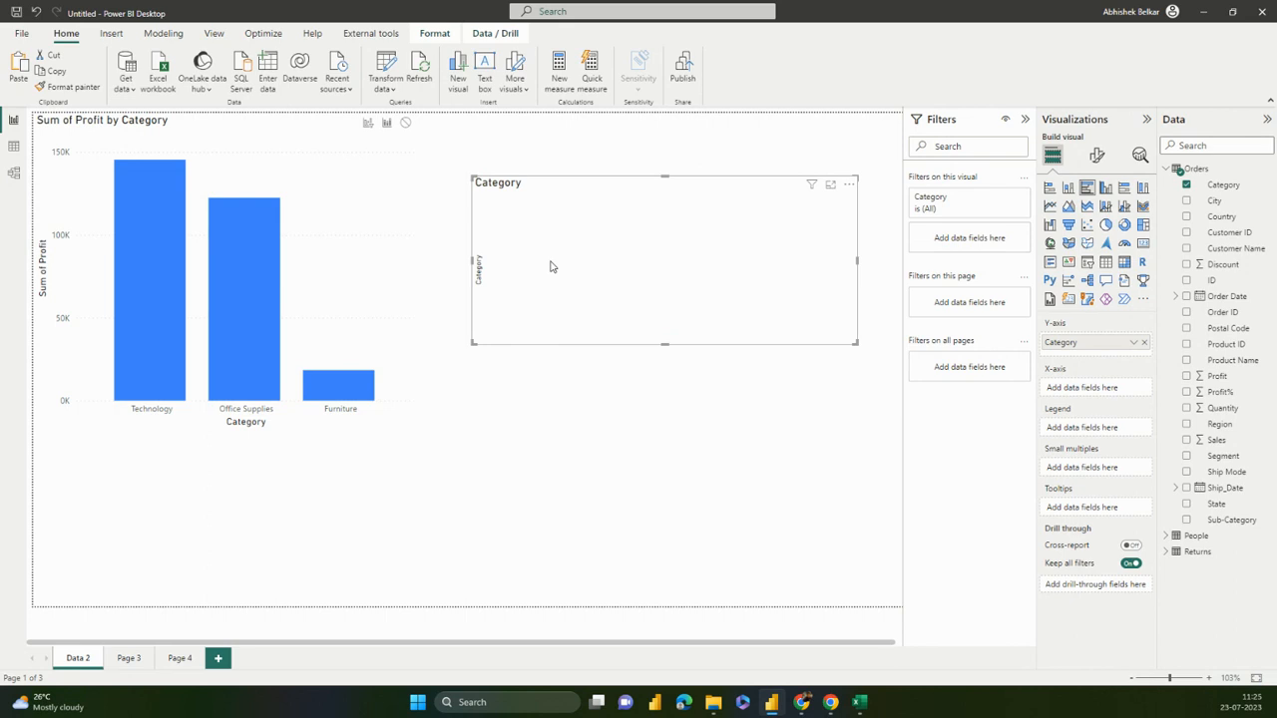
# Move the clustered bar chart closer to the column chart and nearer the page's top edge, keeping it selected
pyautogui.click(578, 455)
pyautogui.click(663, 273)
pyautogui.moveTo(664, 273); pyautogui.dragTo(639, 236)
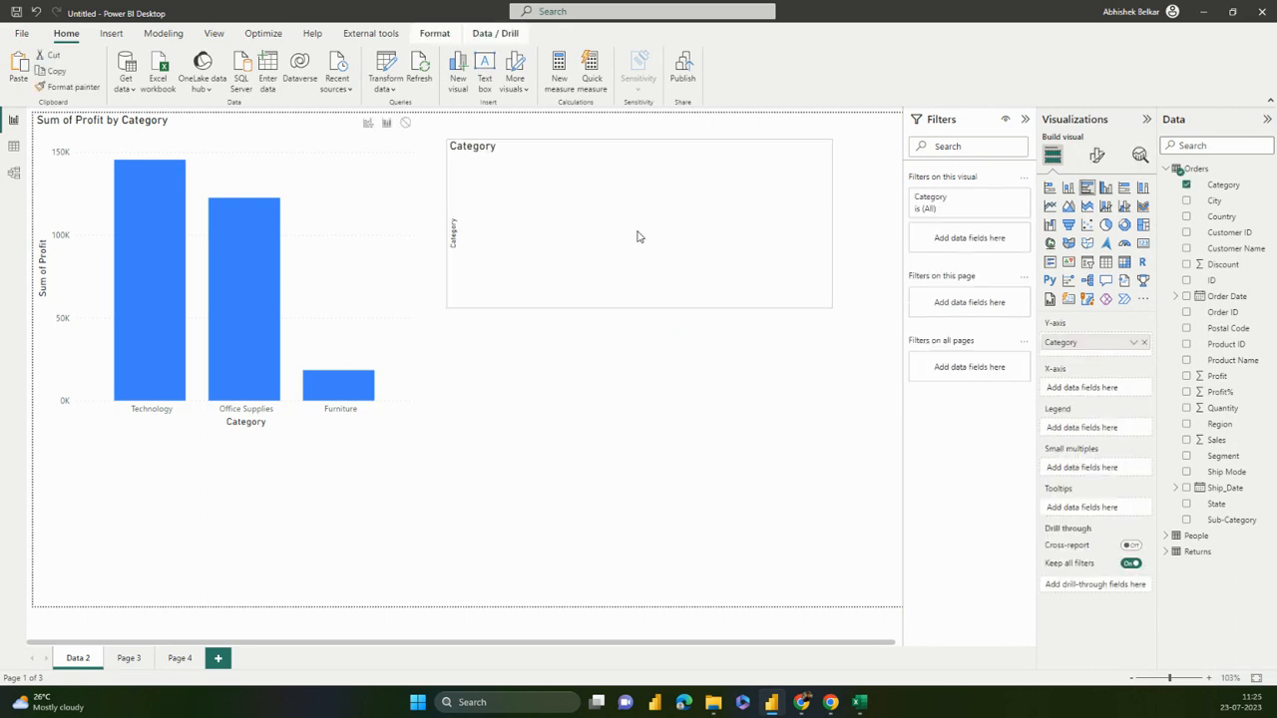
pyautogui.click(640, 317)
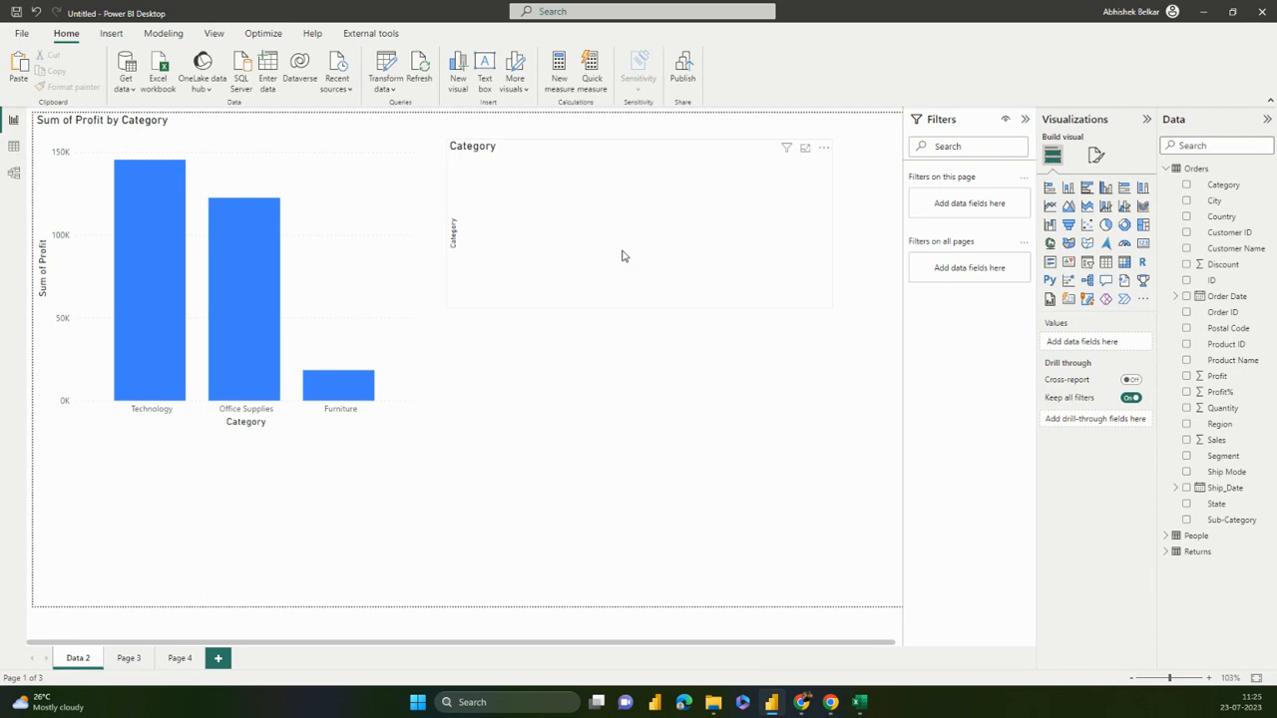
pyautogui.click(622, 256)
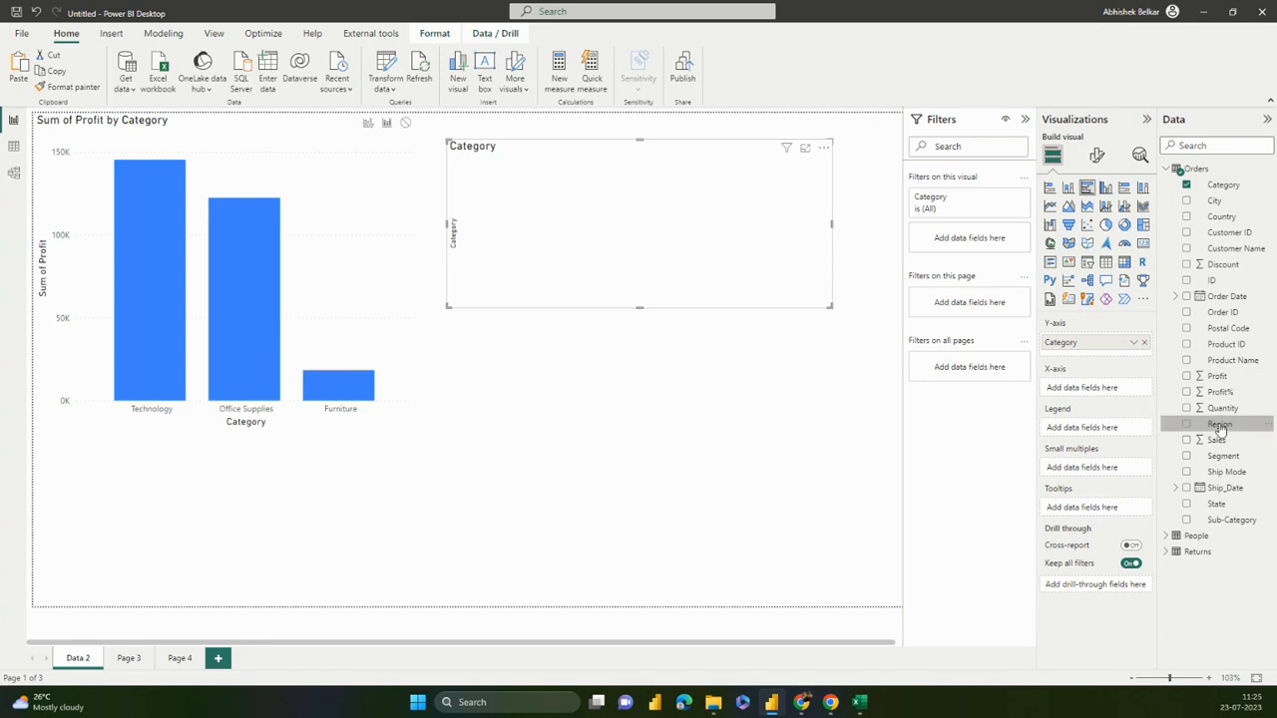
# Put Sales on the clustered bar chart's X-axis and Region in its legend, then make the chart taller and align it near the page's top edge
pyautogui.moveTo(1219, 429); pyautogui.dragTo(1093, 385)
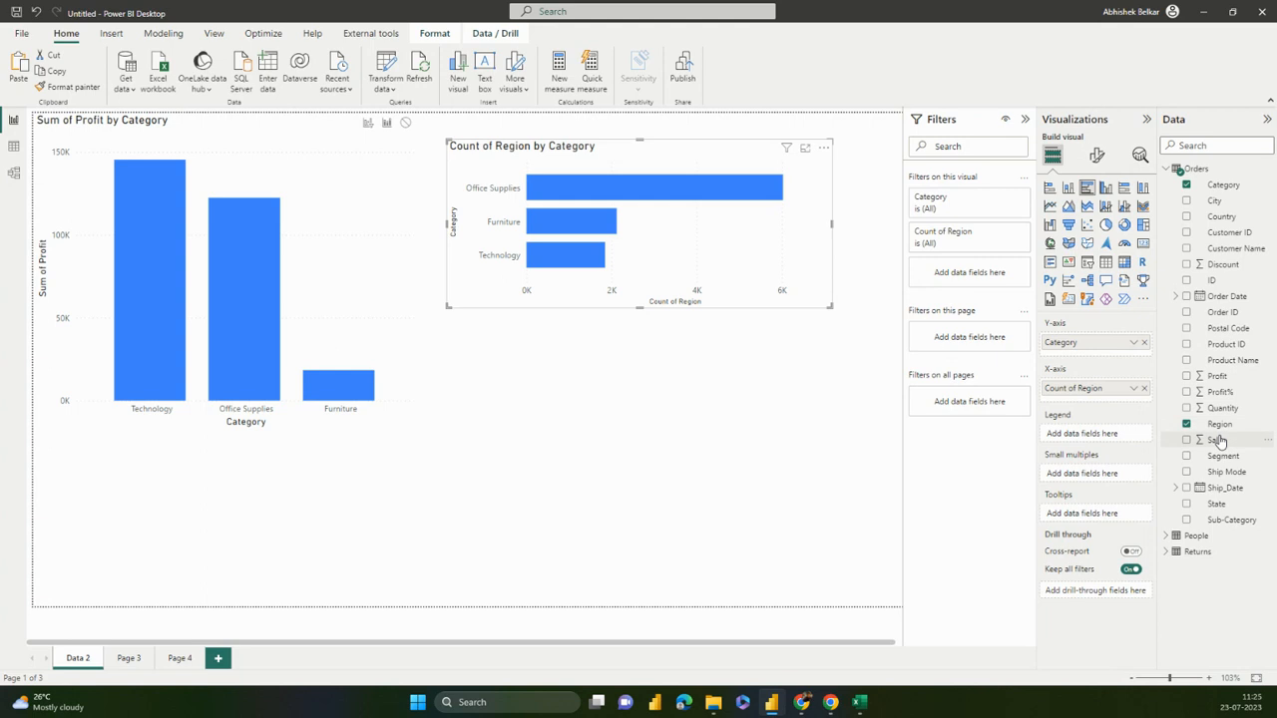
pyautogui.moveTo(1219, 440); pyautogui.dragTo(1102, 443)
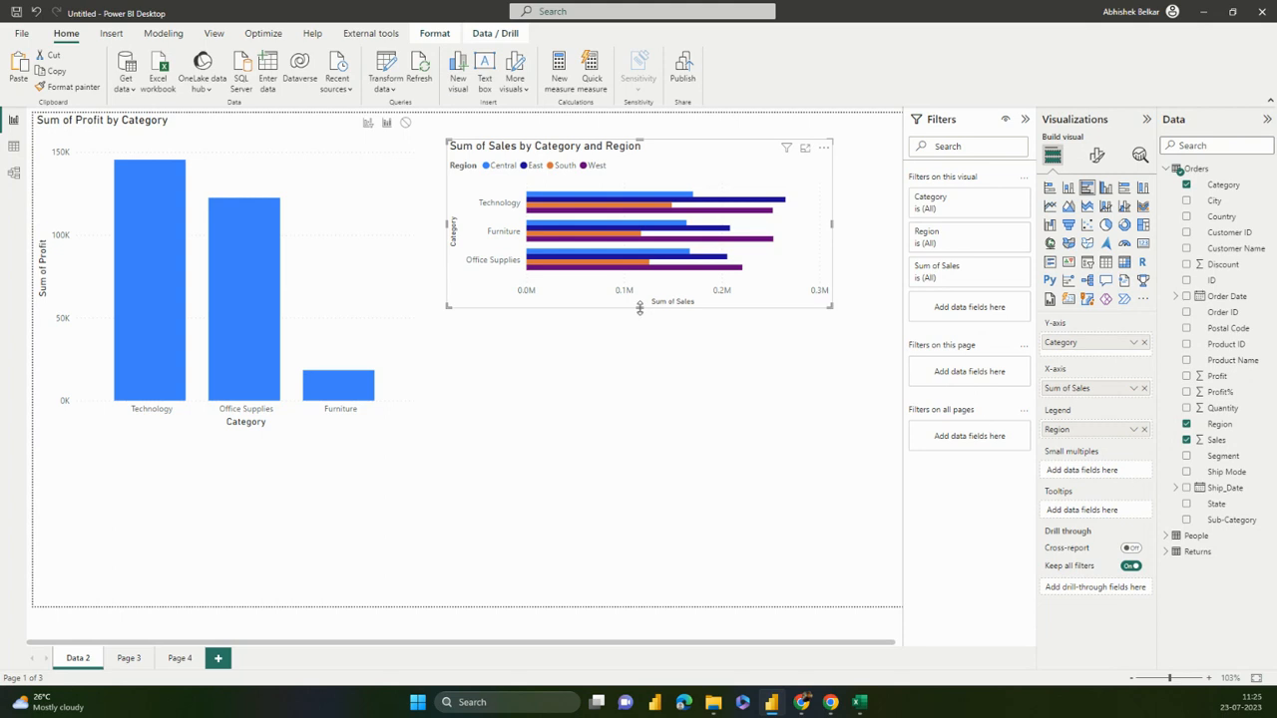
pyautogui.moveTo(640, 309); pyautogui.dragTo(635, 373)
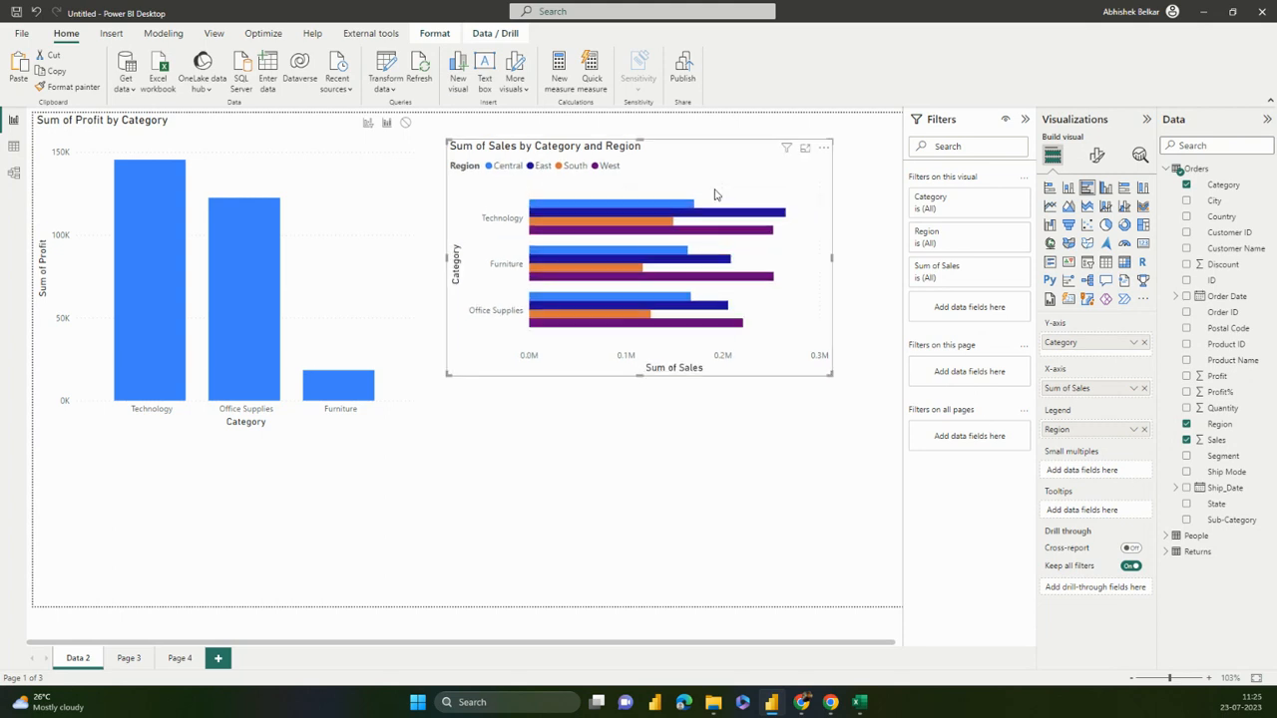
pyautogui.moveTo(735, 189); pyautogui.dragTo(728, 168)
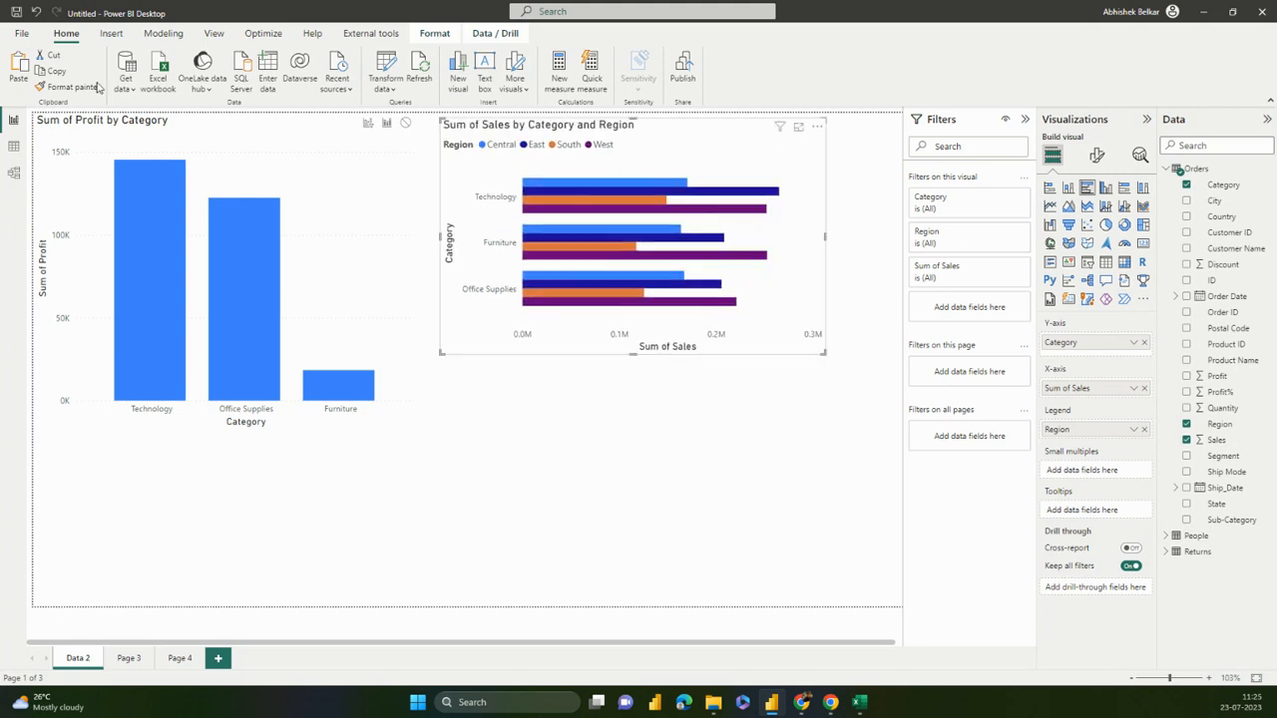
# Paste a copy of the clustered bar chart directly below the original and convert the copy to a stacked bar chart
pyautogui.click(20, 70)
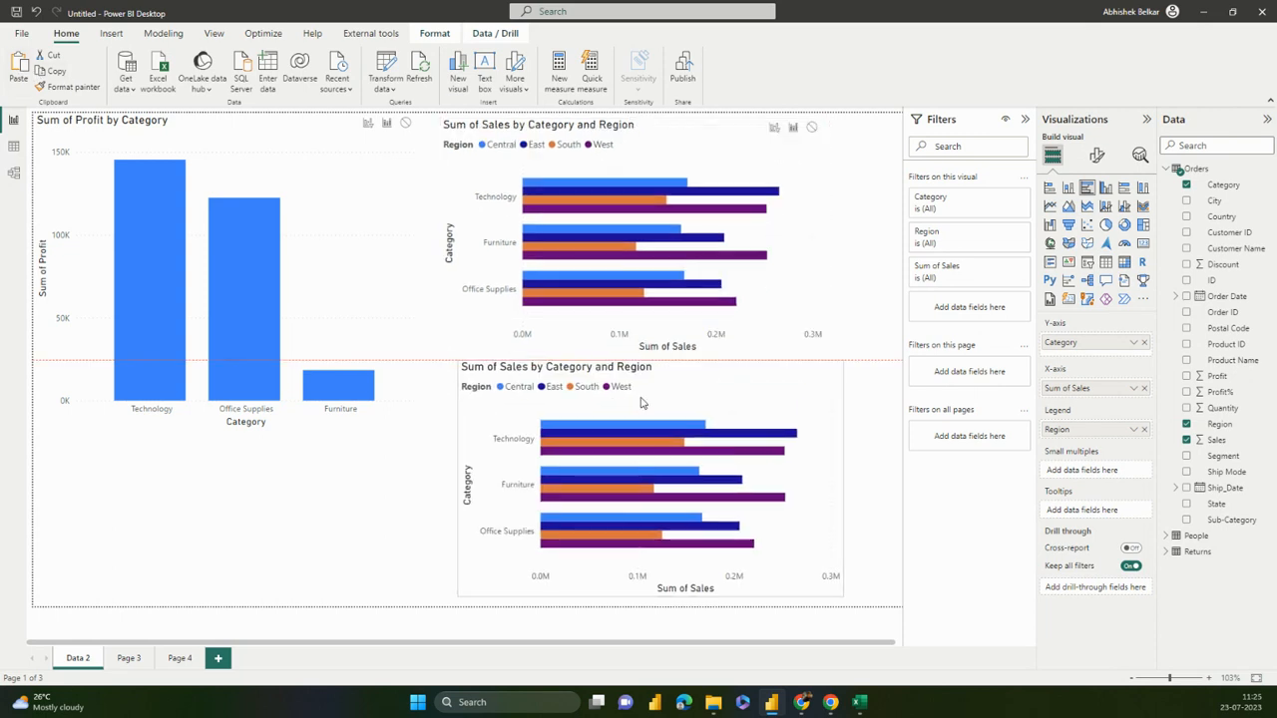
pyautogui.moveTo(640, 398); pyautogui.dragTo(639, 398)
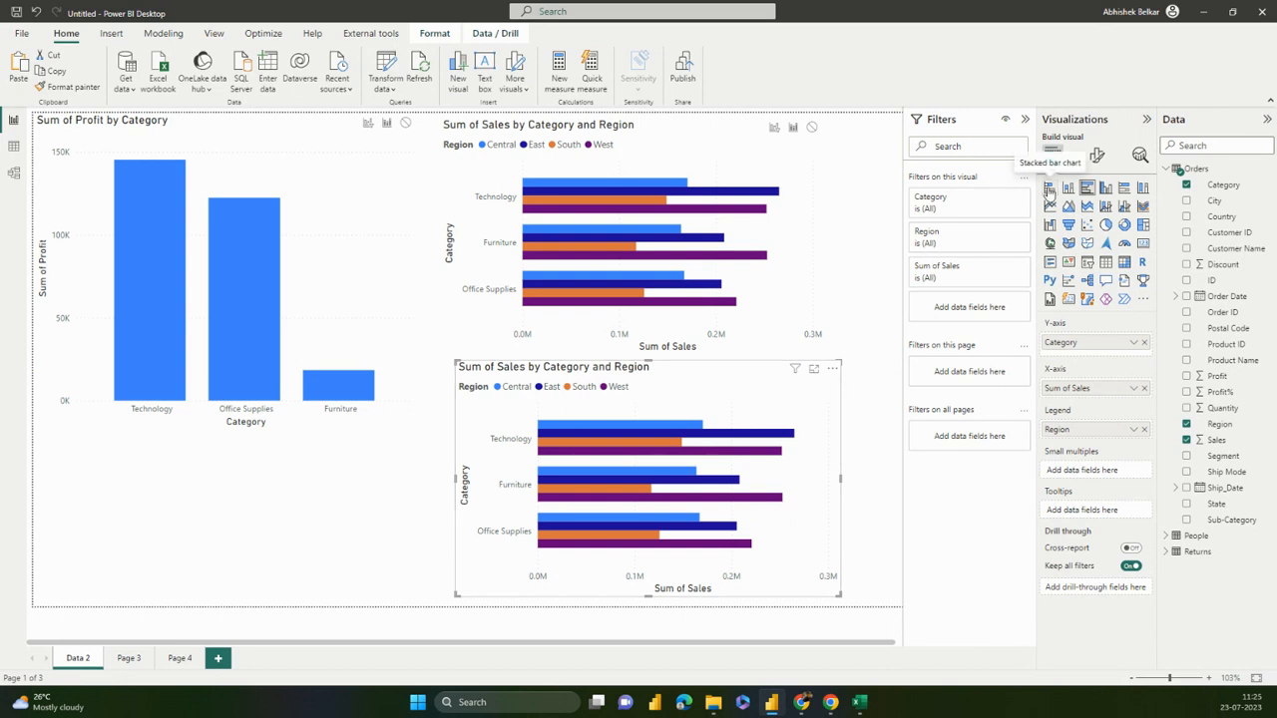
pyautogui.click(1048, 191)
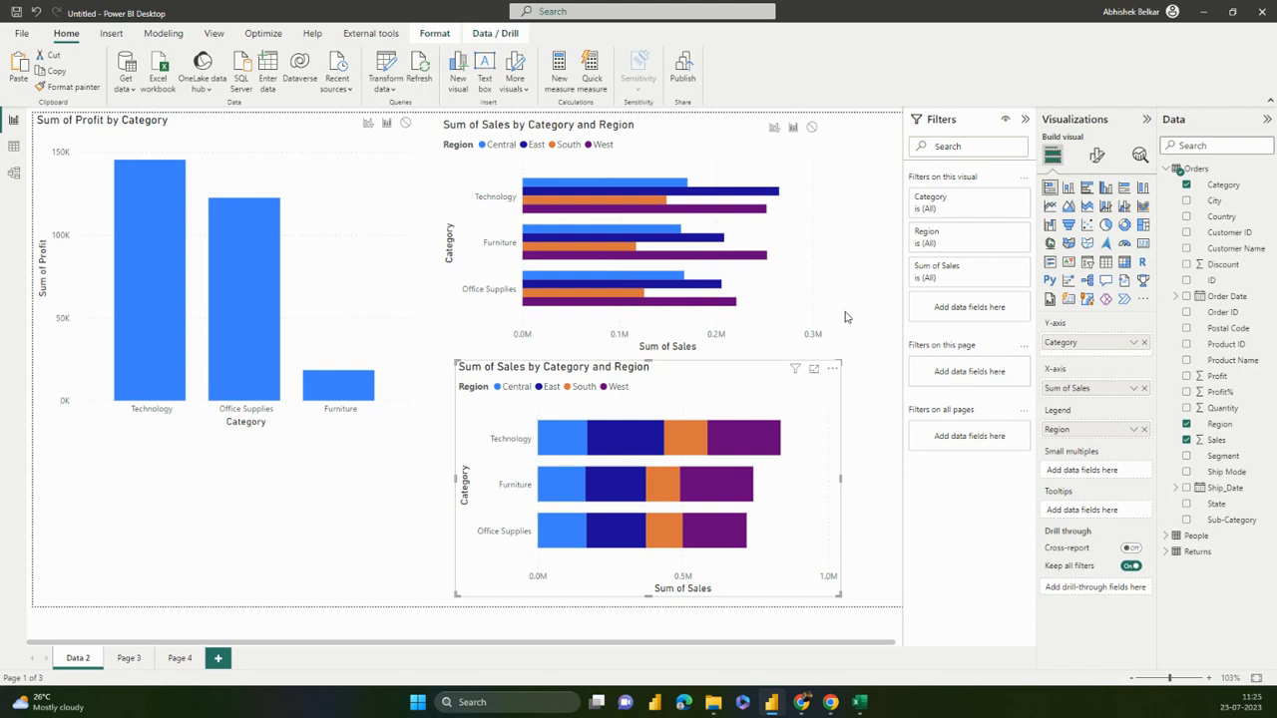
# Compare how the clustered and stacked bar charts show sales by region within each category
pyautogui.click(804, 306)
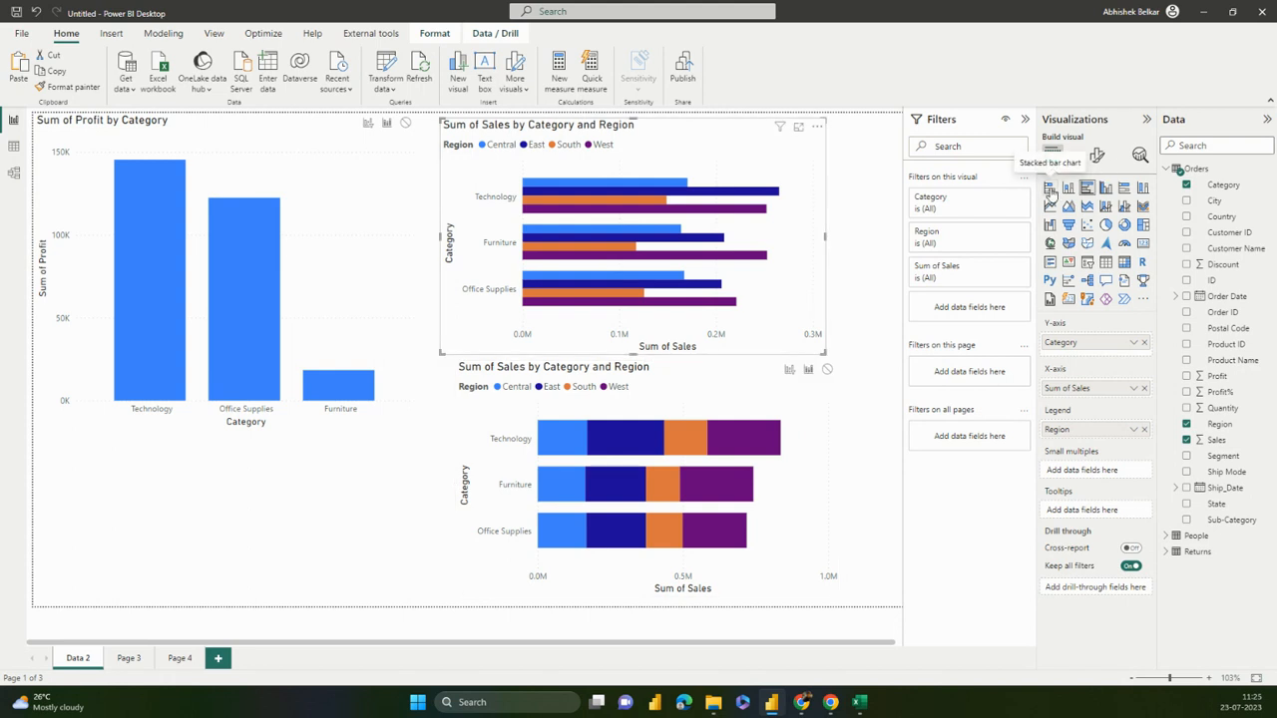
pyautogui.click(1050, 192)
pyautogui.click(1086, 187)
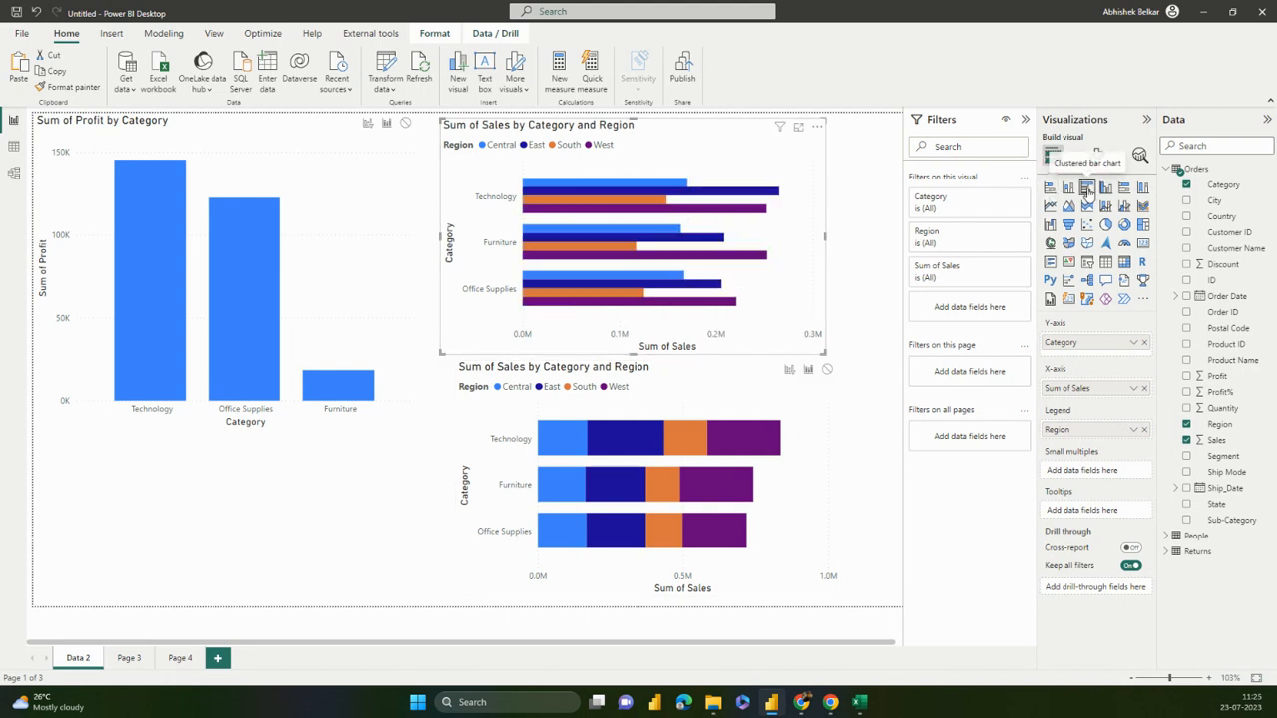
pyautogui.click(882, 280)
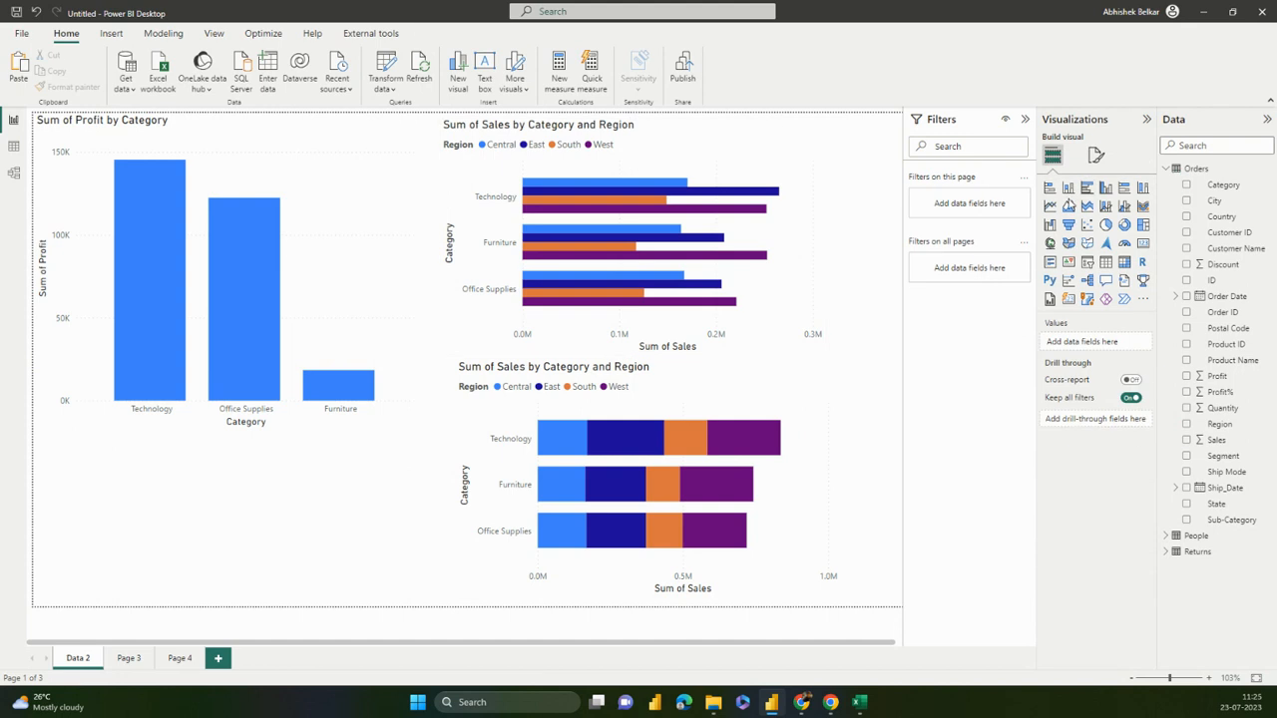
pyautogui.moveTo(606, 437)
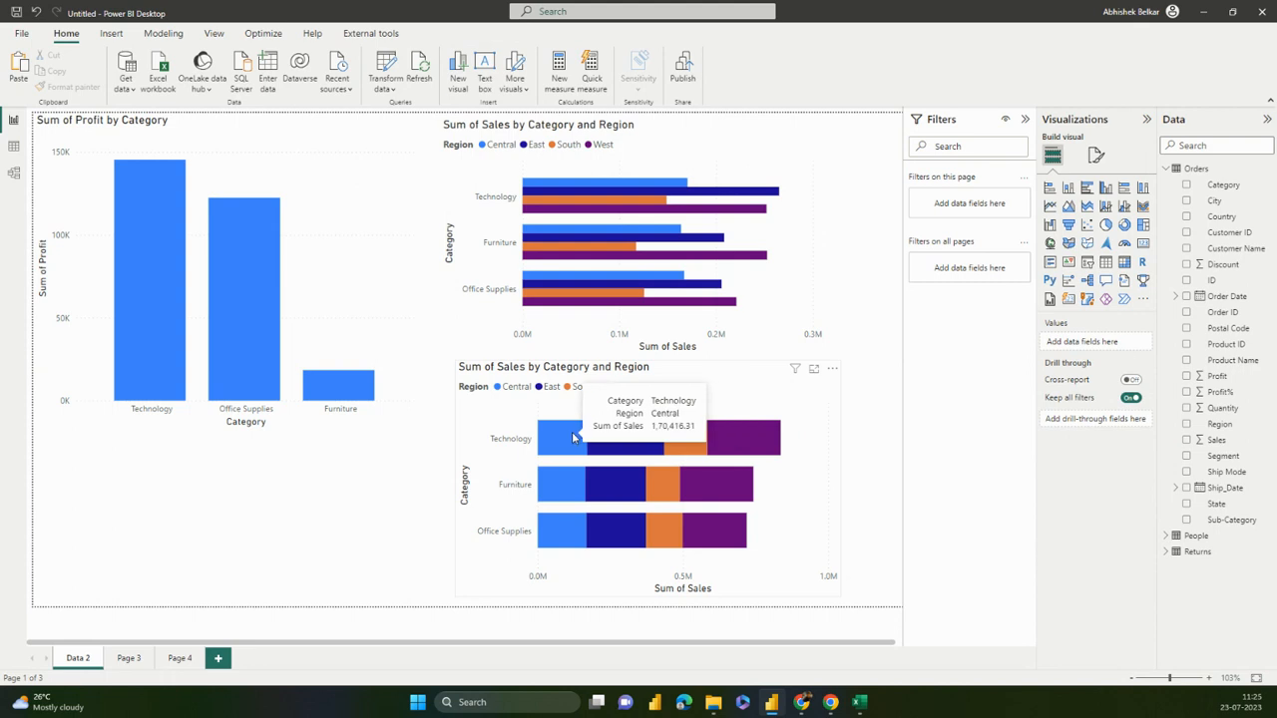
pyautogui.moveTo(707, 440)
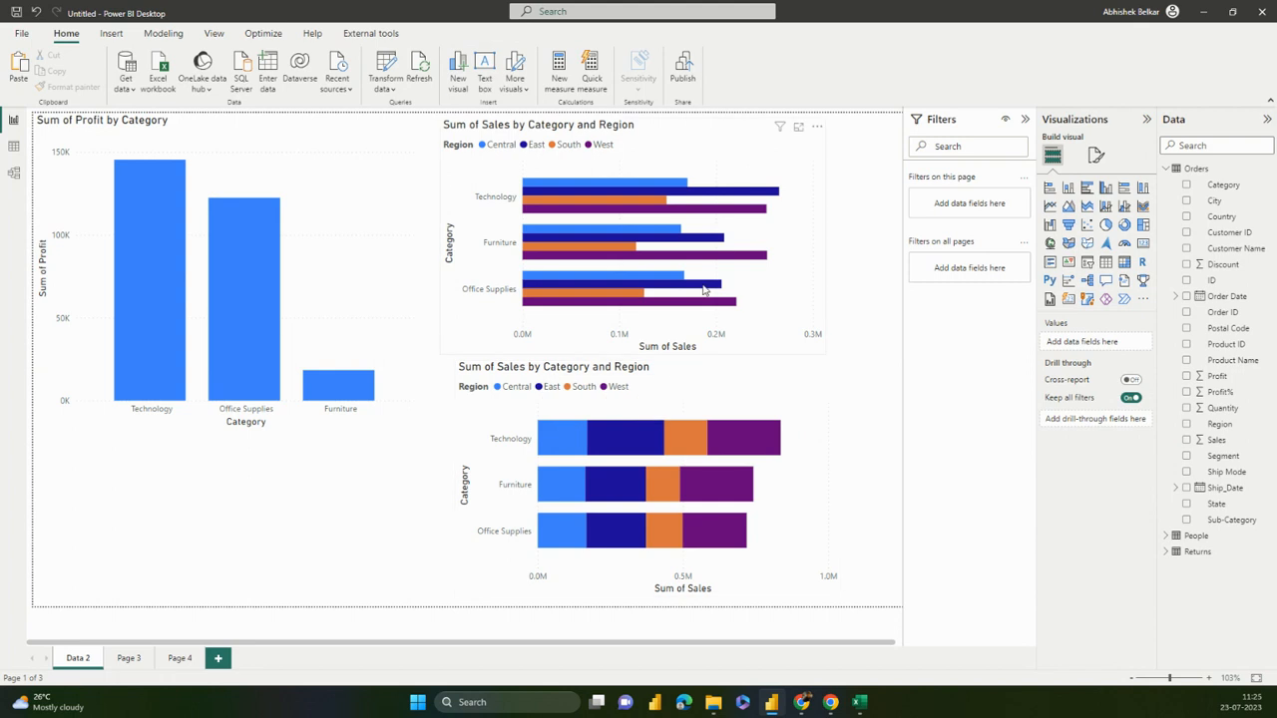
pyautogui.click(804, 205)
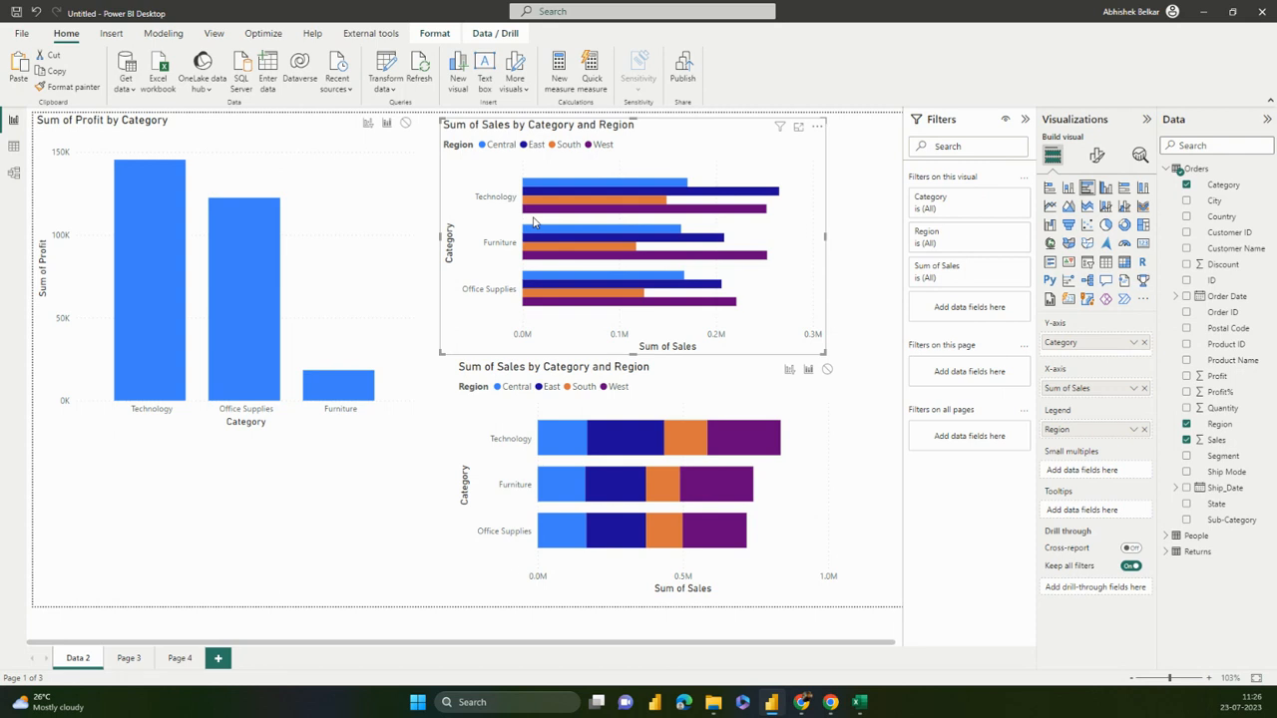
# Delete the Sum of Profit by Category column chart and move the clustered bar chart into its place
pyautogui.click(355, 257)
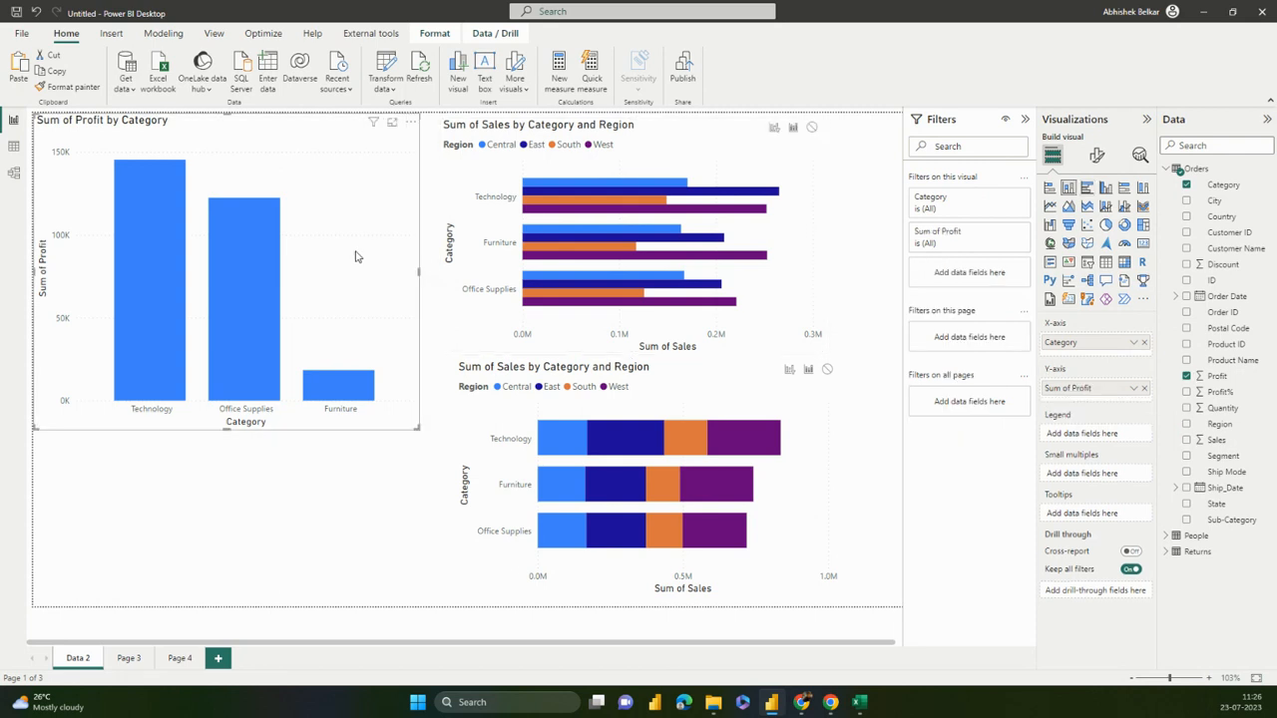
pyautogui.press('Delete')
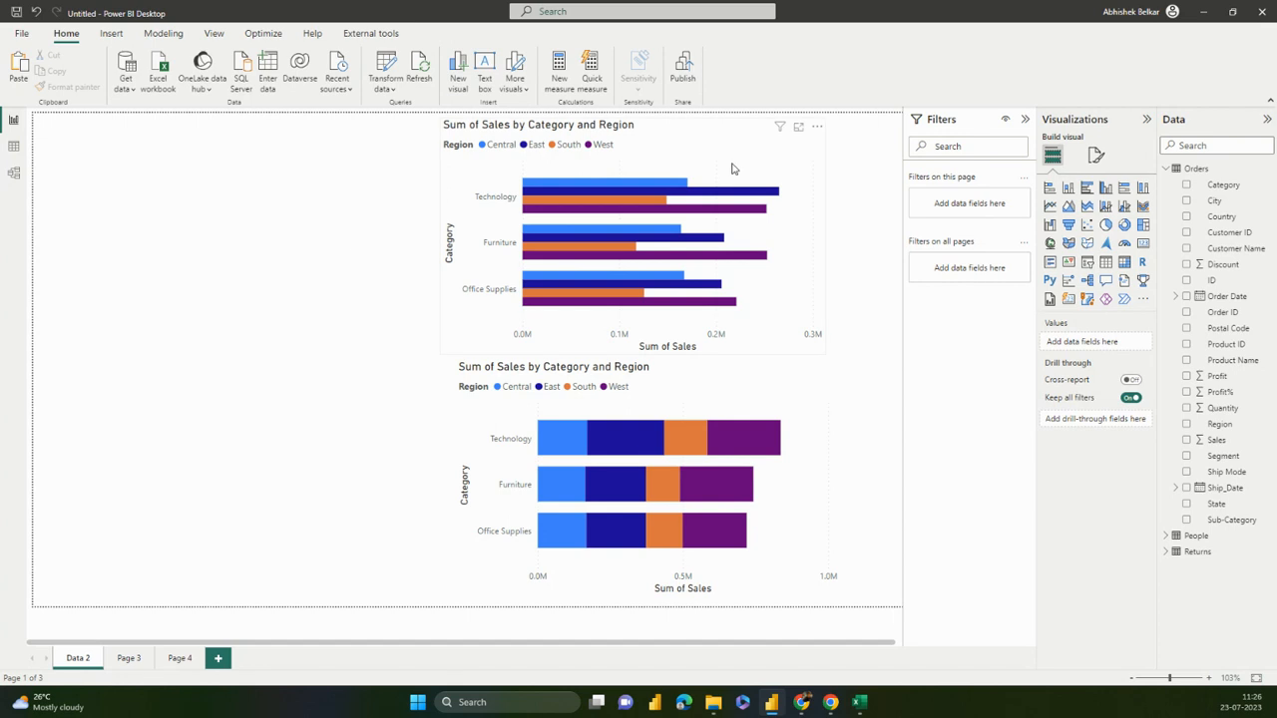
pyautogui.click(463, 163)
pyautogui.moveTo(462, 164); pyautogui.dragTo(111, 157)
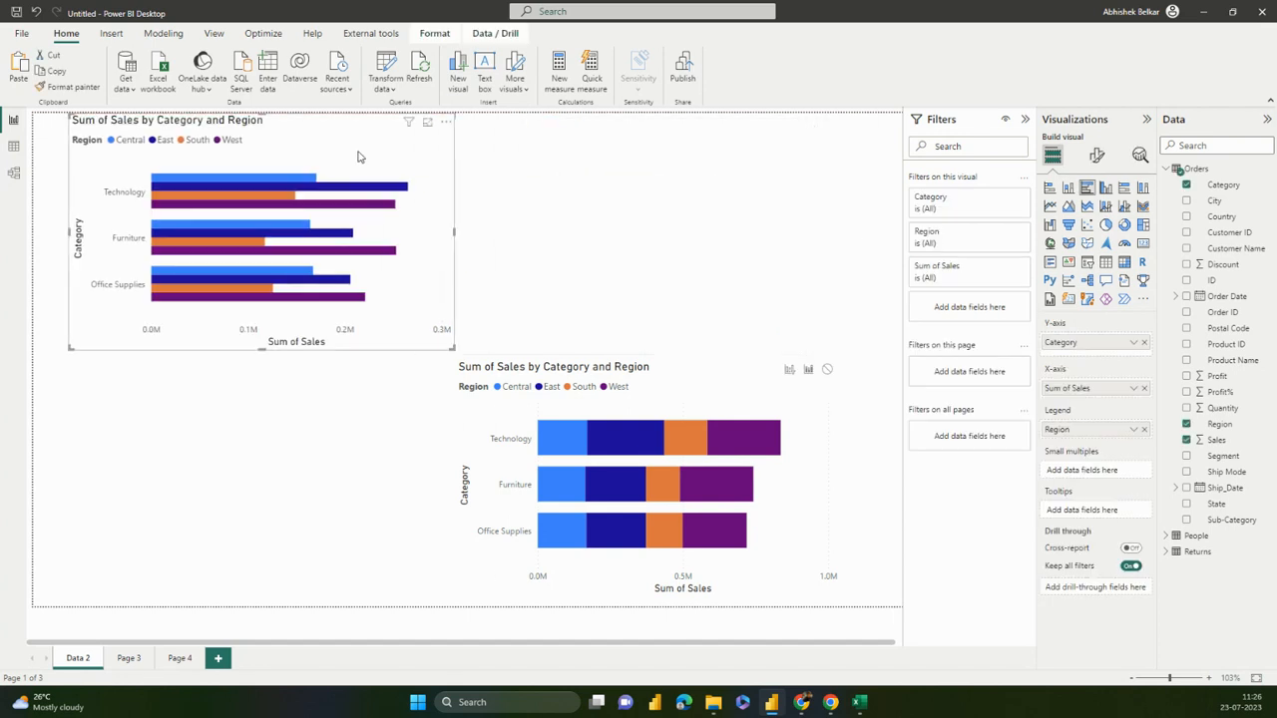
# Convert the clustered bar chart to a stacked column chart and the stacked bar chart to a clustered column chart placed beside it
pyautogui.click(1069, 189)
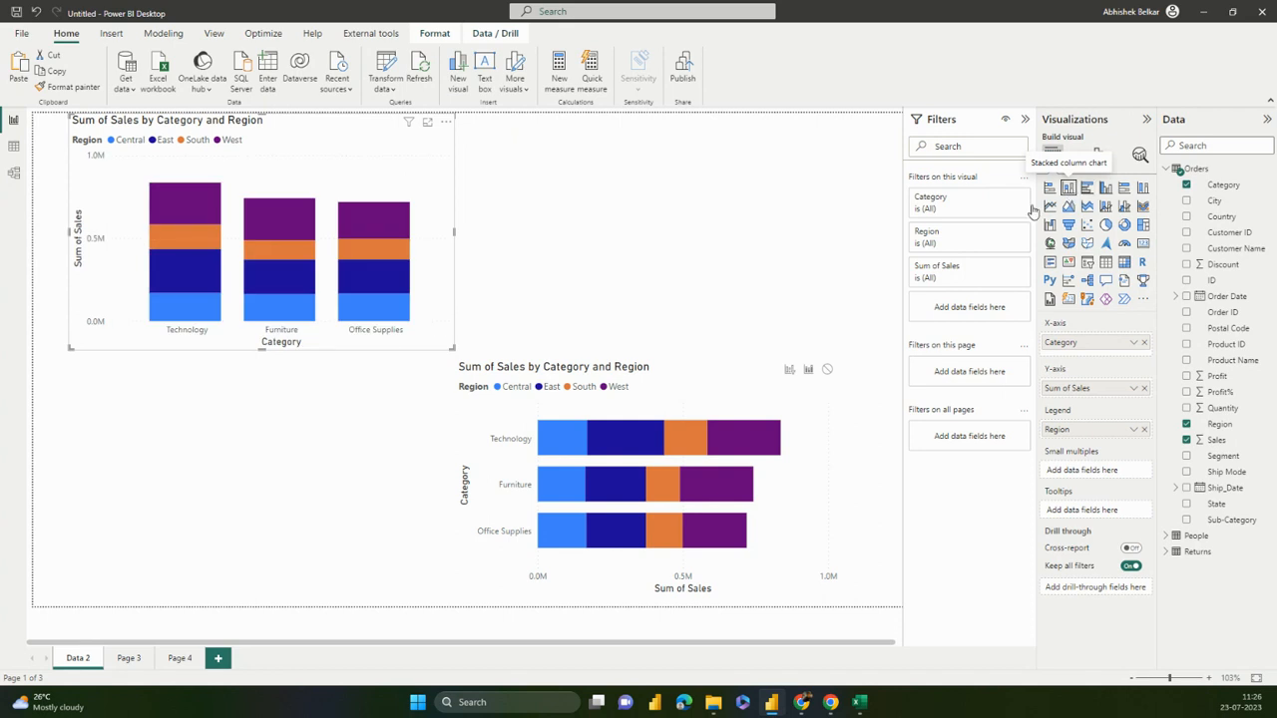
pyautogui.click(713, 409)
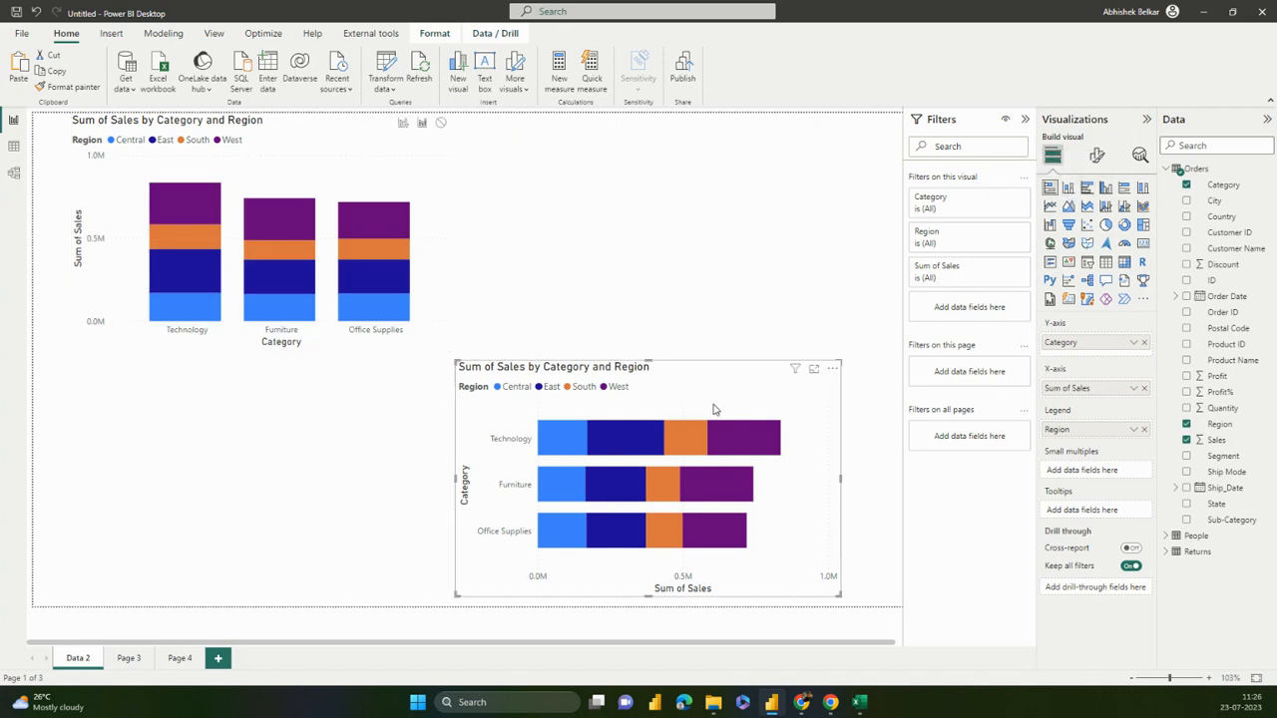
pyautogui.click(1106, 188)
pyautogui.moveTo(698, 410); pyautogui.dragTo(699, 170)
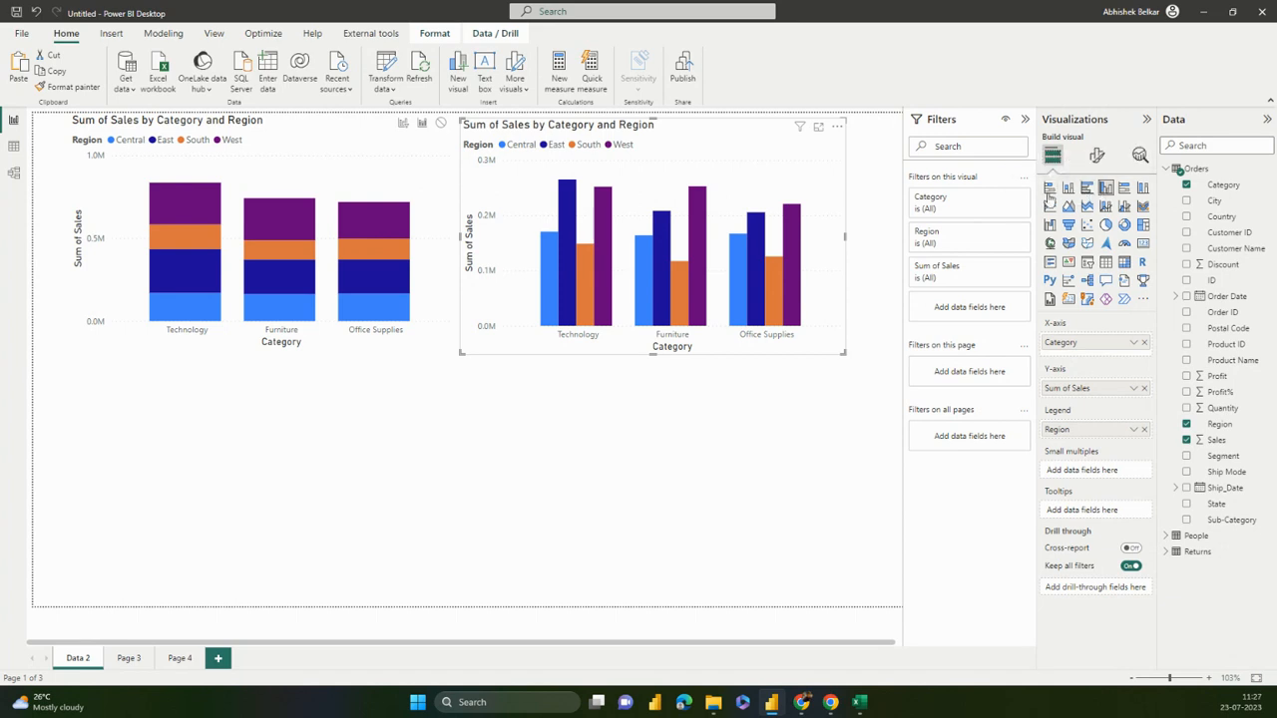
# Add a 100% stacked bar chart below the stacked column chart with Category on the Y-axis and Sales on the X-axis
pyautogui.click(776, 469)
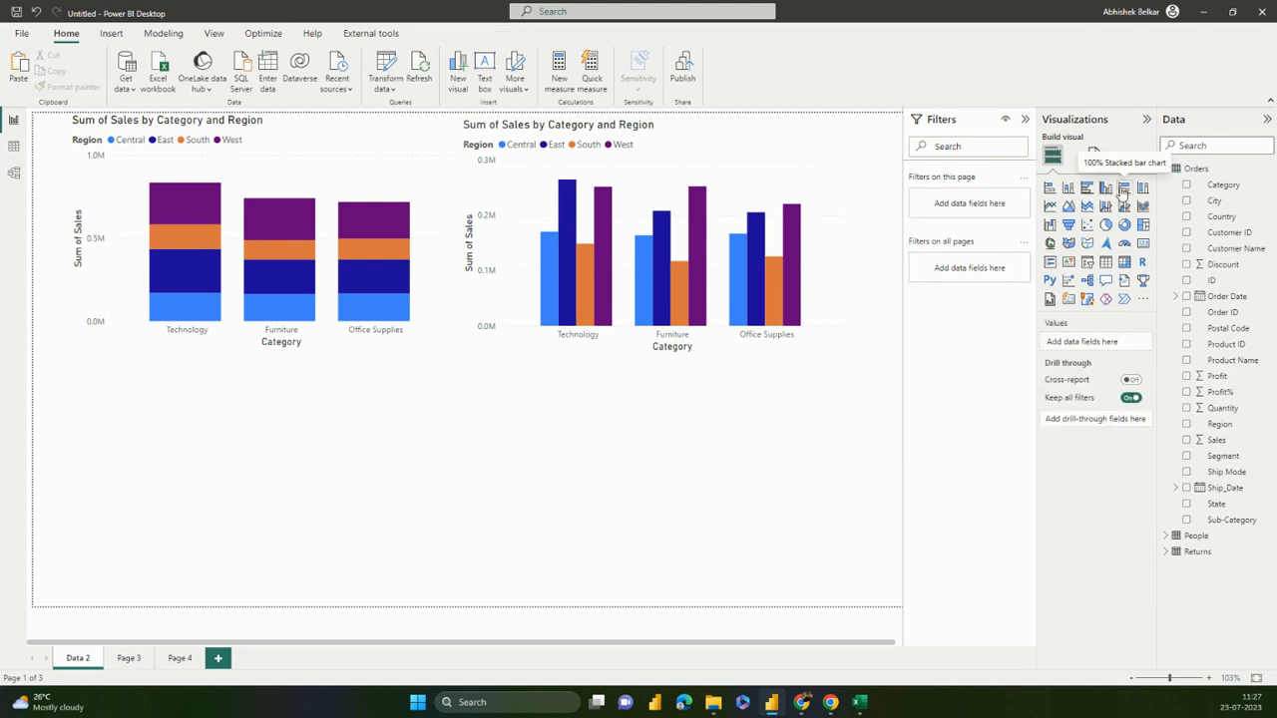
pyautogui.click(1123, 189)
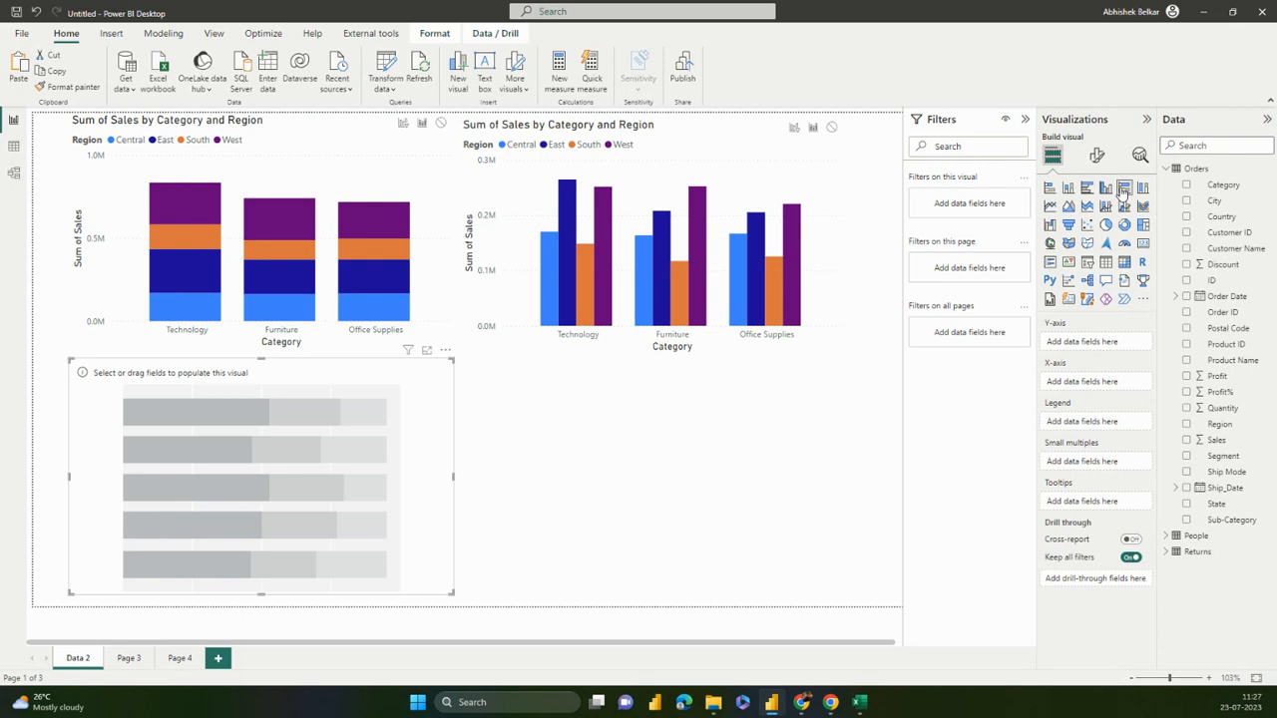
pyautogui.moveTo(241, 470); pyautogui.dragTo(415, 480)
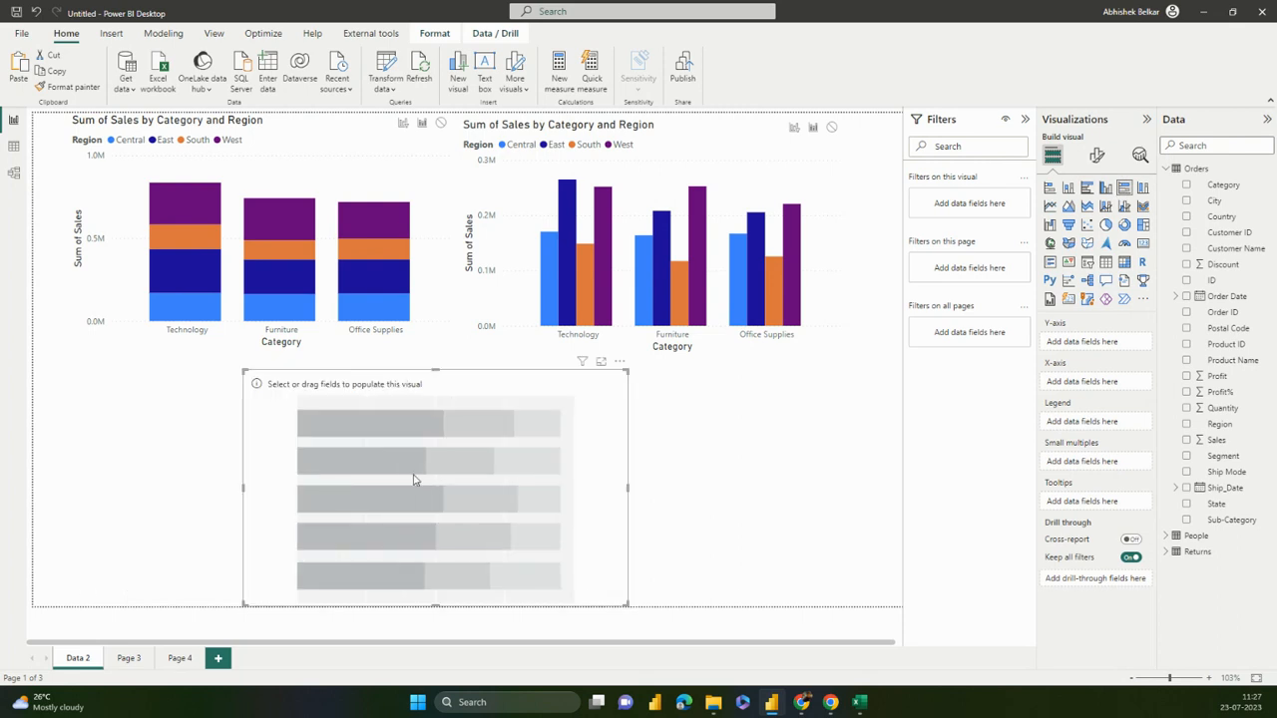
pyautogui.moveTo(1217, 187); pyautogui.dragTo(1118, 349)
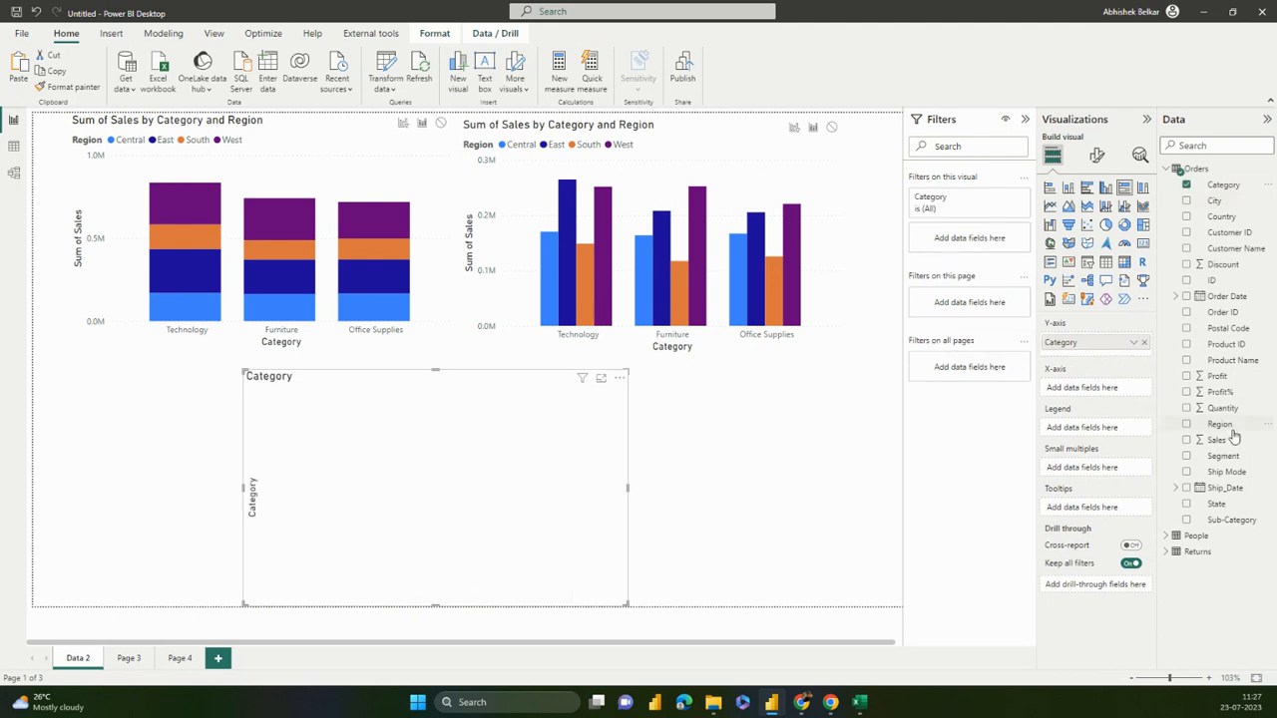
pyautogui.moveTo(1232, 438); pyautogui.dragTo(1116, 390)
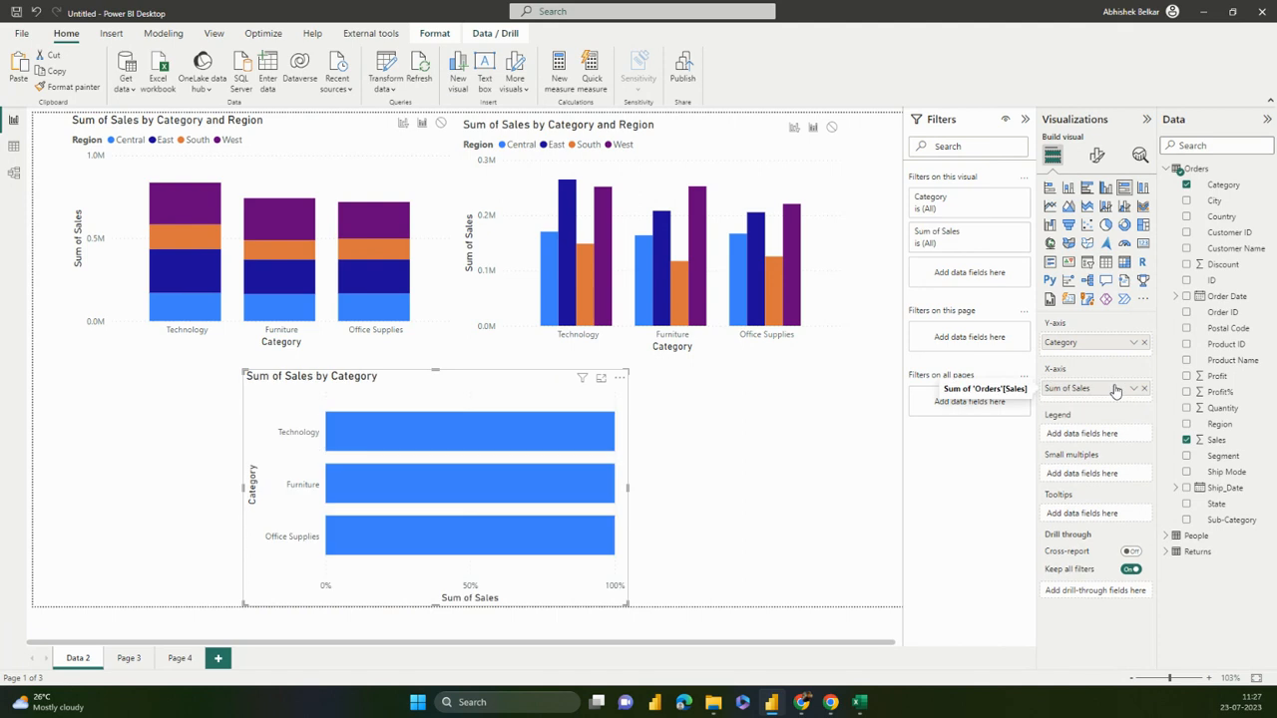
pyautogui.moveTo(470, 413); pyautogui.dragTo(305, 413)
# Convert the stacked column chart to a stacked bar chart and remove Region from its legend
pyautogui.click(314, 196)
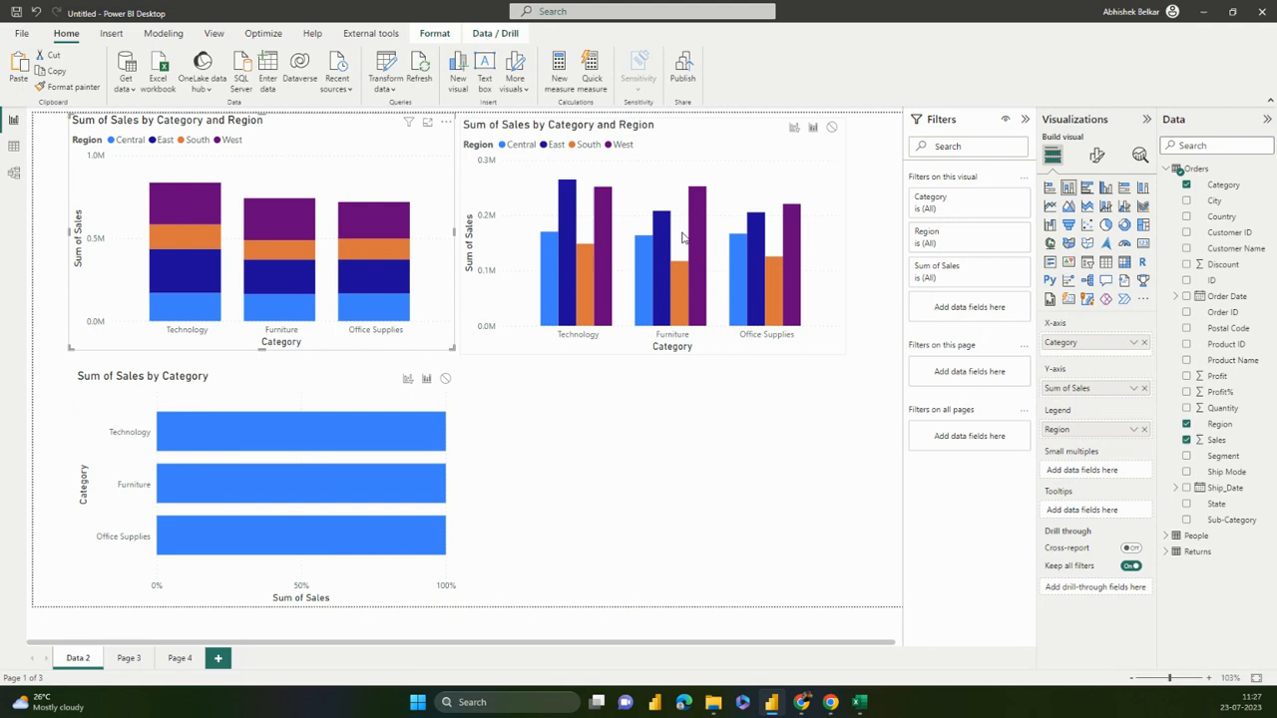
pyautogui.click(1051, 190)
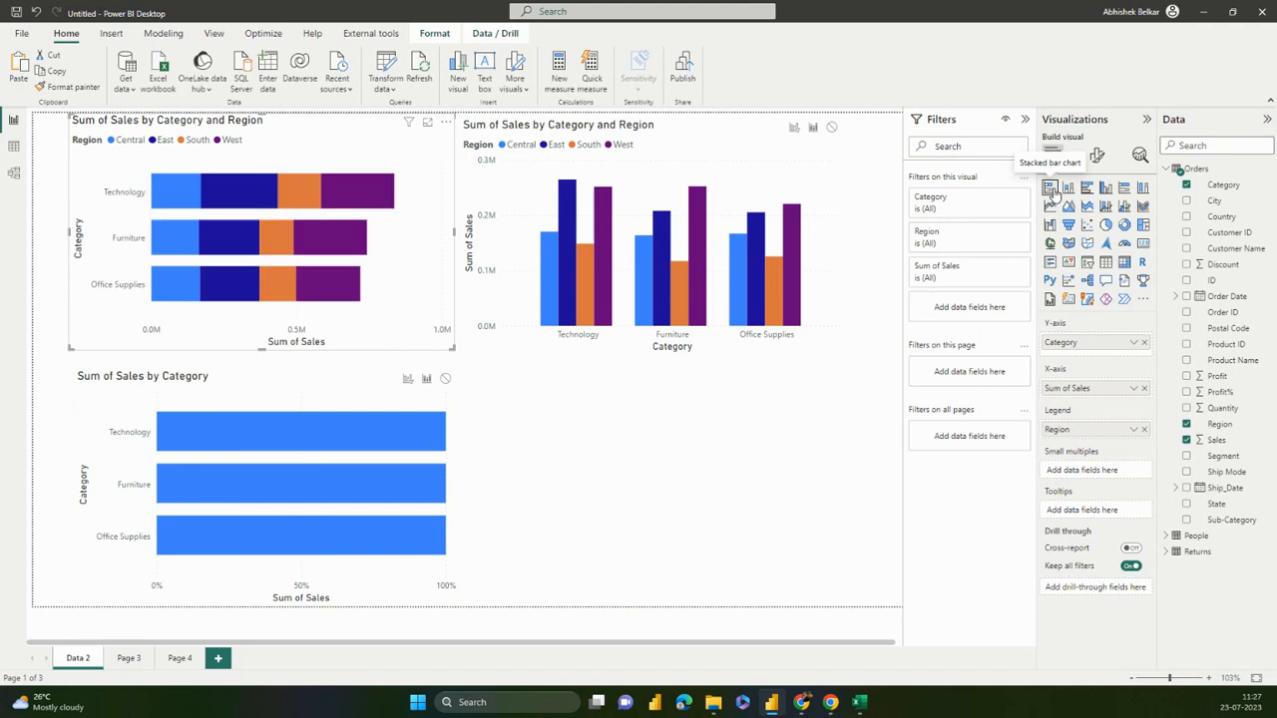
pyautogui.click(1144, 429)
# Delete the clustered column chart of sales by category and region
pyautogui.click(818, 192)
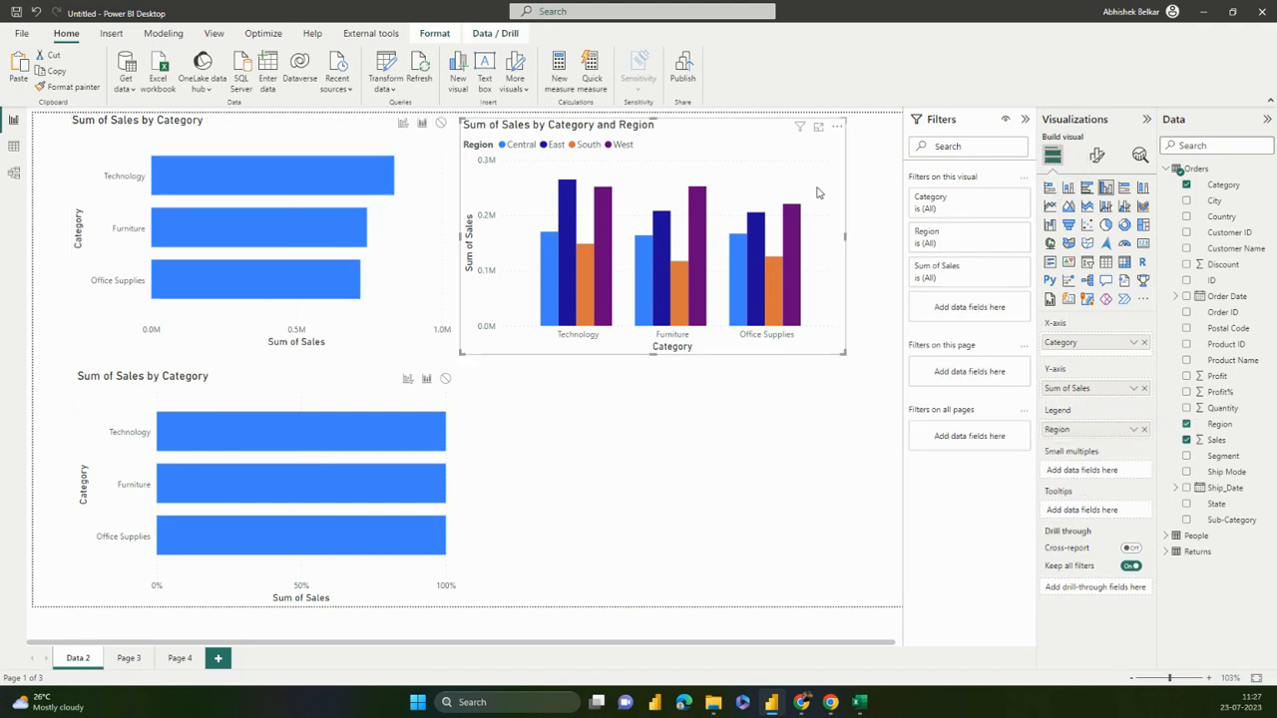
pyautogui.press('Delete')
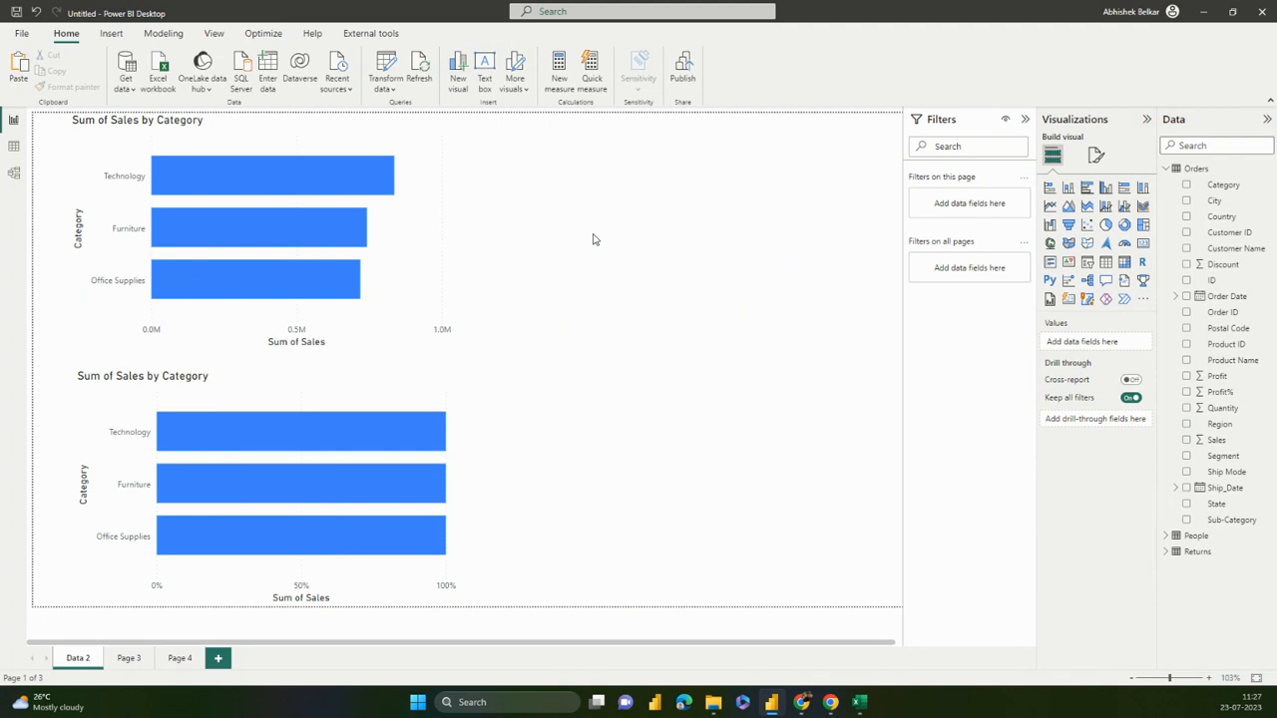
# Compare the axis fields and bars of the stacked bar chart with those of the 100% stacked bar chart
pyautogui.click(375, 260)
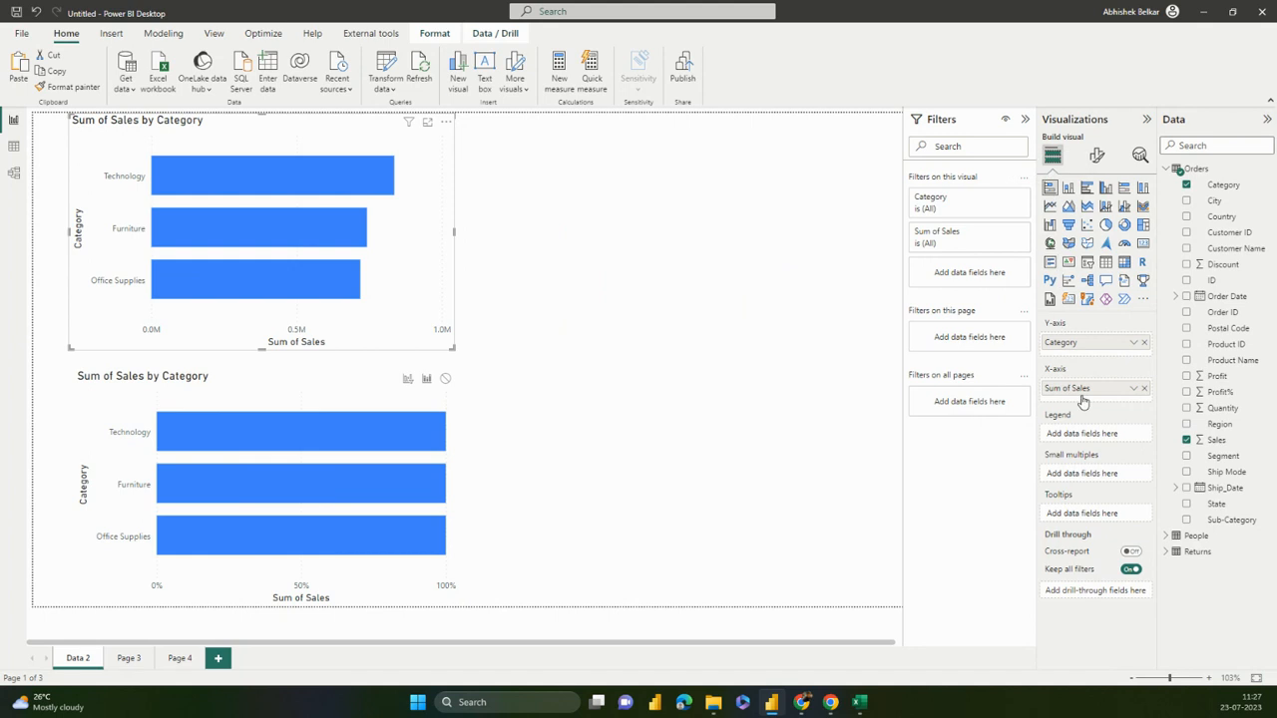
pyautogui.click(322, 390)
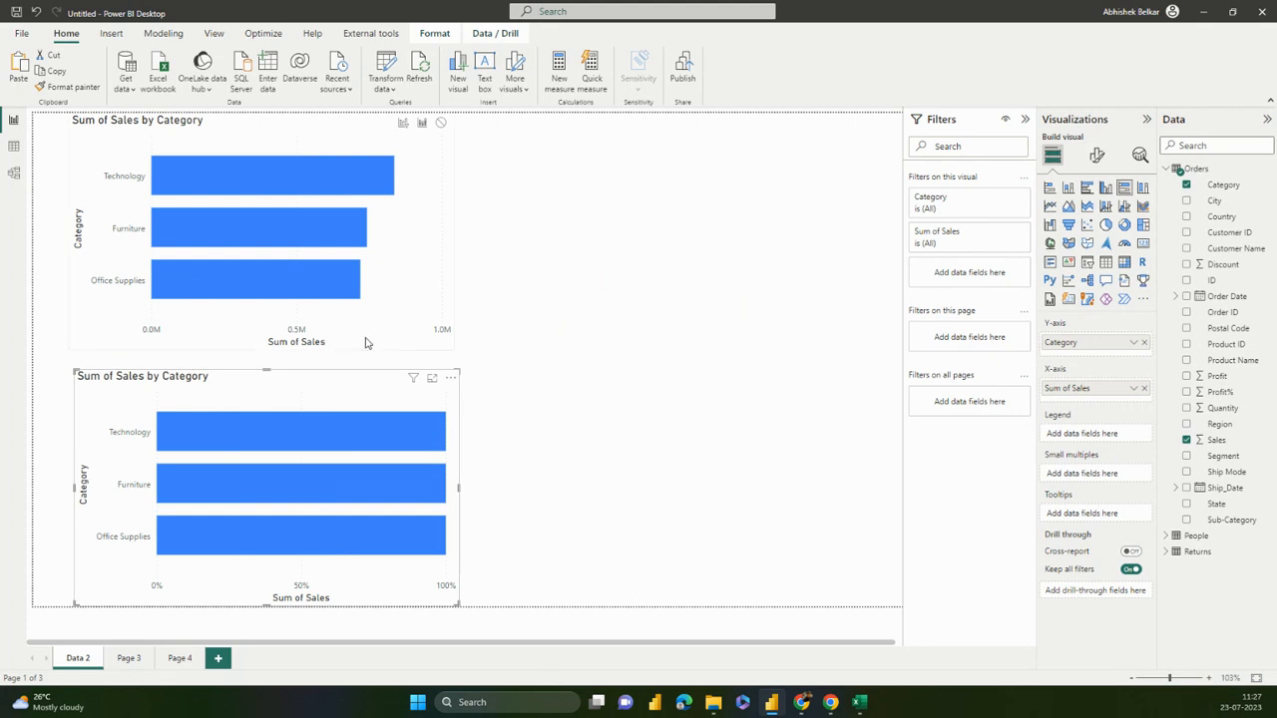
pyautogui.click(403, 292)
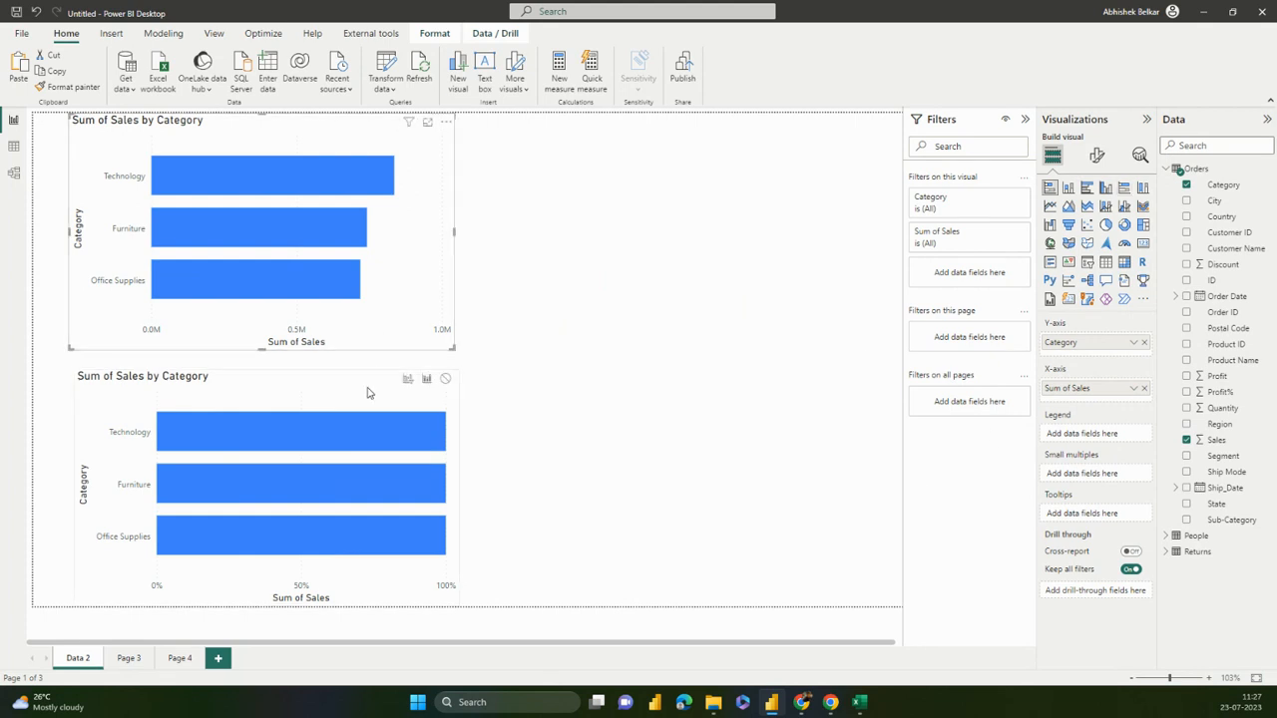
pyautogui.click(371, 393)
pyautogui.click(389, 330)
# Add Segment to the legend of the 100% stacked bar chart
pyautogui.click(366, 389)
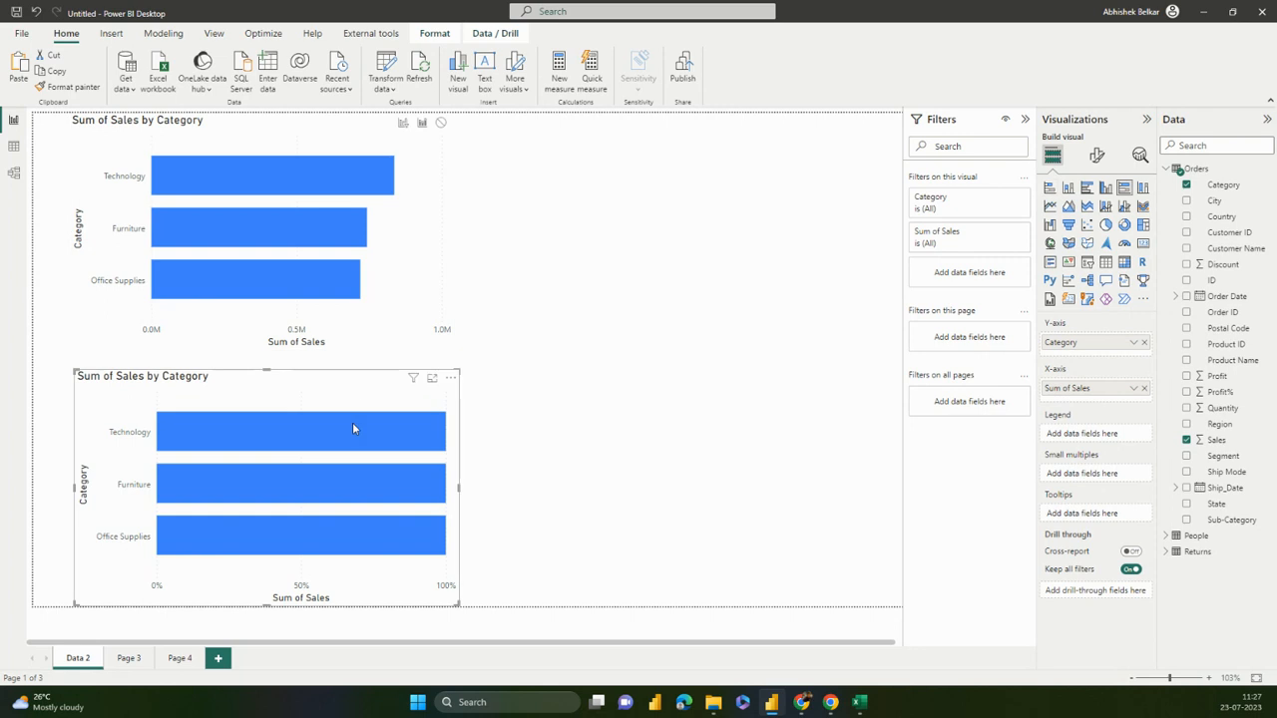
pyautogui.moveTo(184, 434)
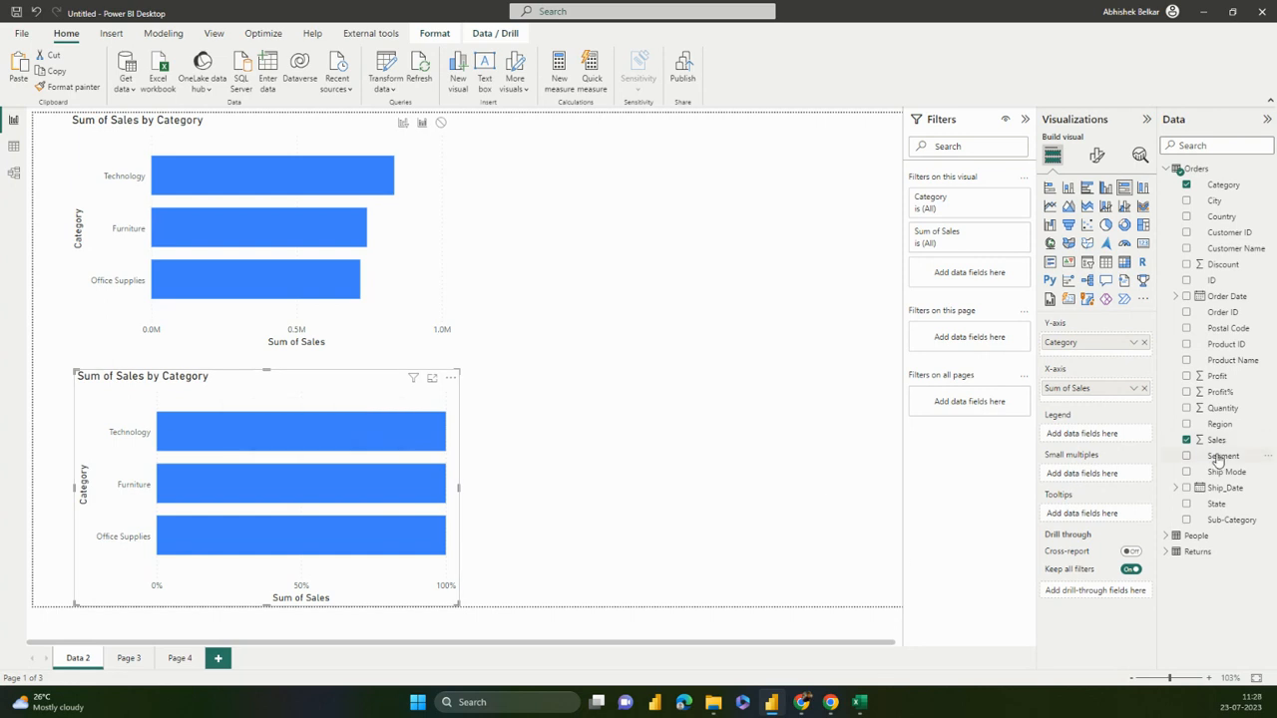
pyautogui.moveTo(1218, 459); pyautogui.dragTo(1087, 435)
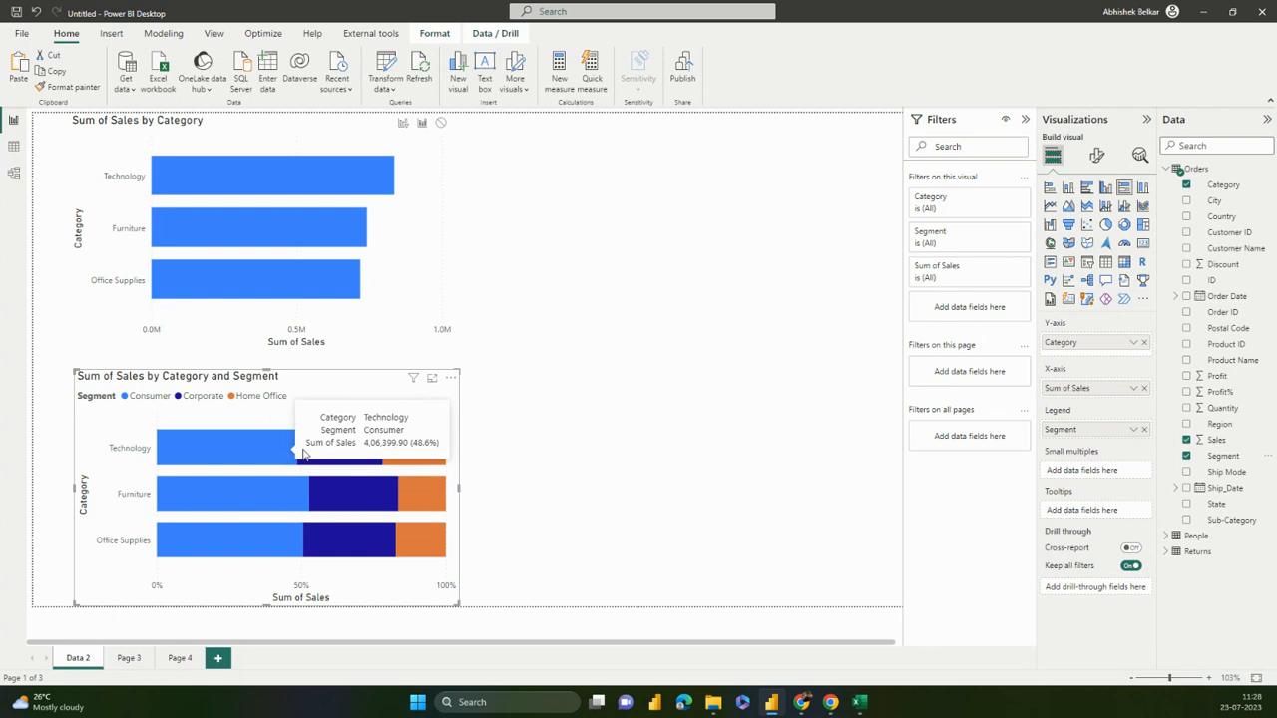
pyautogui.moveTo(344, 457)
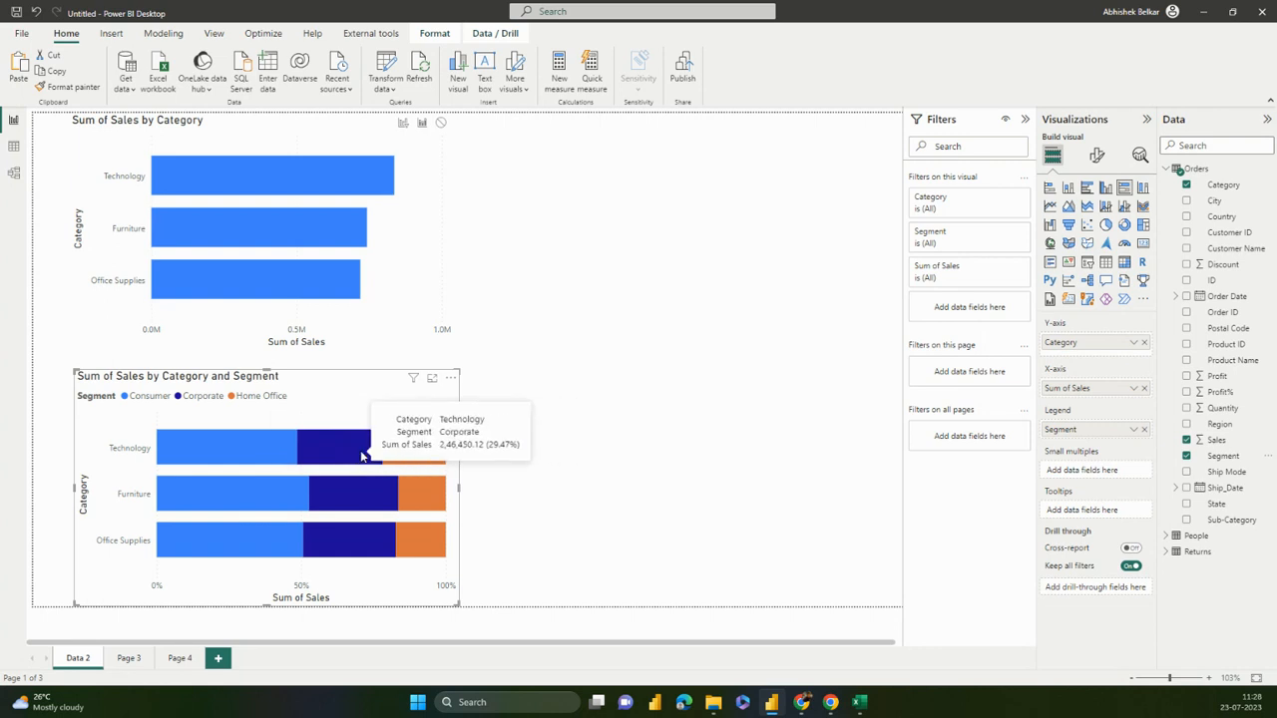
# Duplicate the 100% stacked bar chart, place the copy beside the original and convert it to a 100% stacked column chart
pyautogui.moveTo(270, 490)
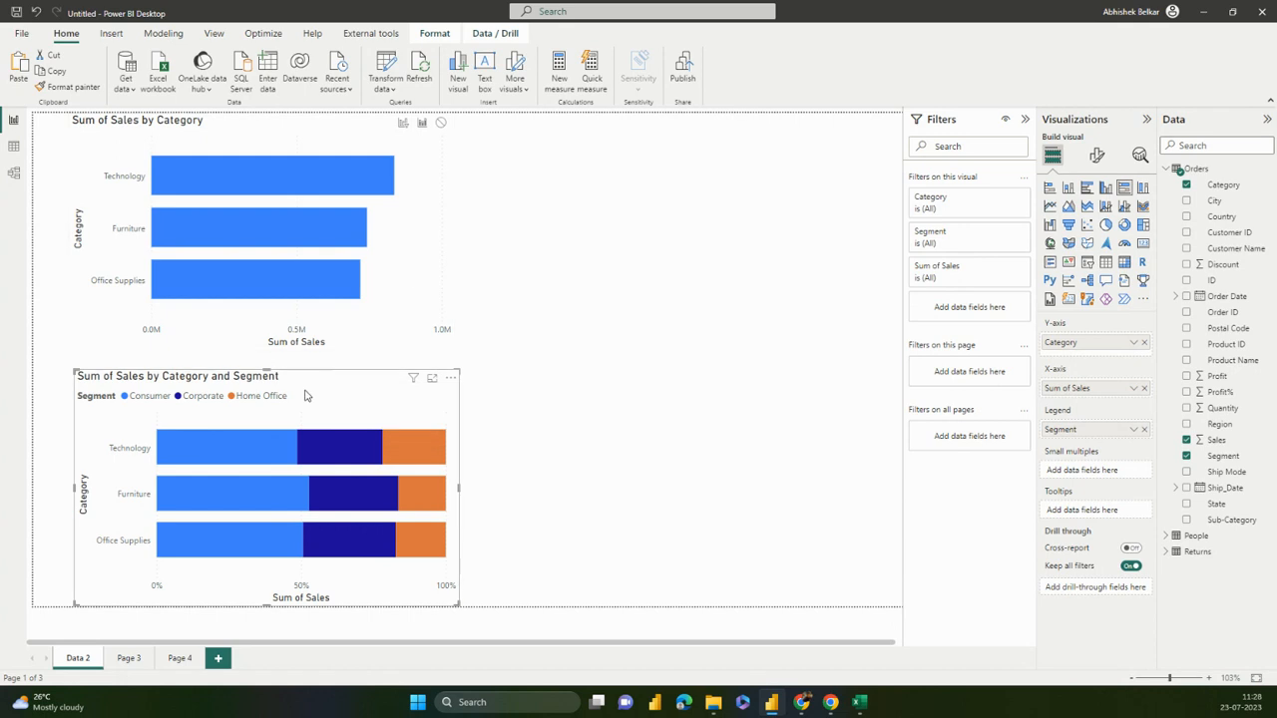
pyautogui.hotkey('ctrl', 'c')
pyautogui.hotkey('ctrl', 'v')
pyautogui.moveTo(728, 432); pyautogui.dragTo(739, 433)
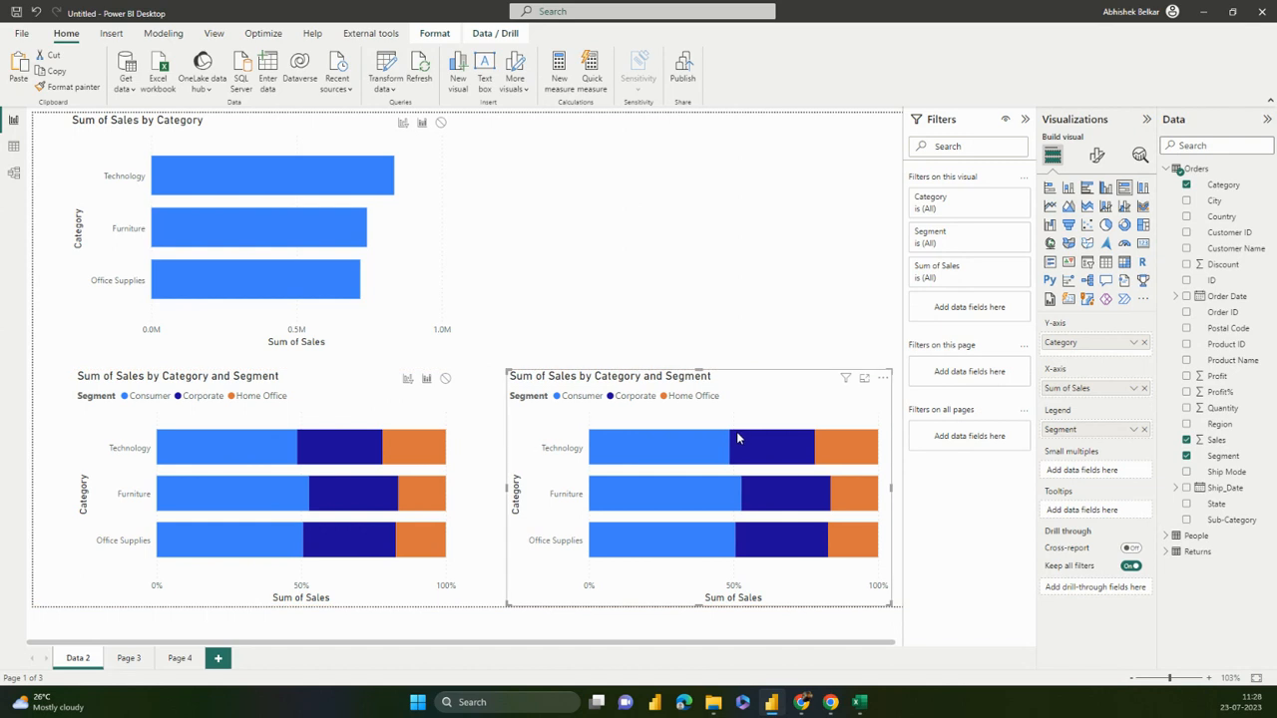
pyautogui.click(1141, 192)
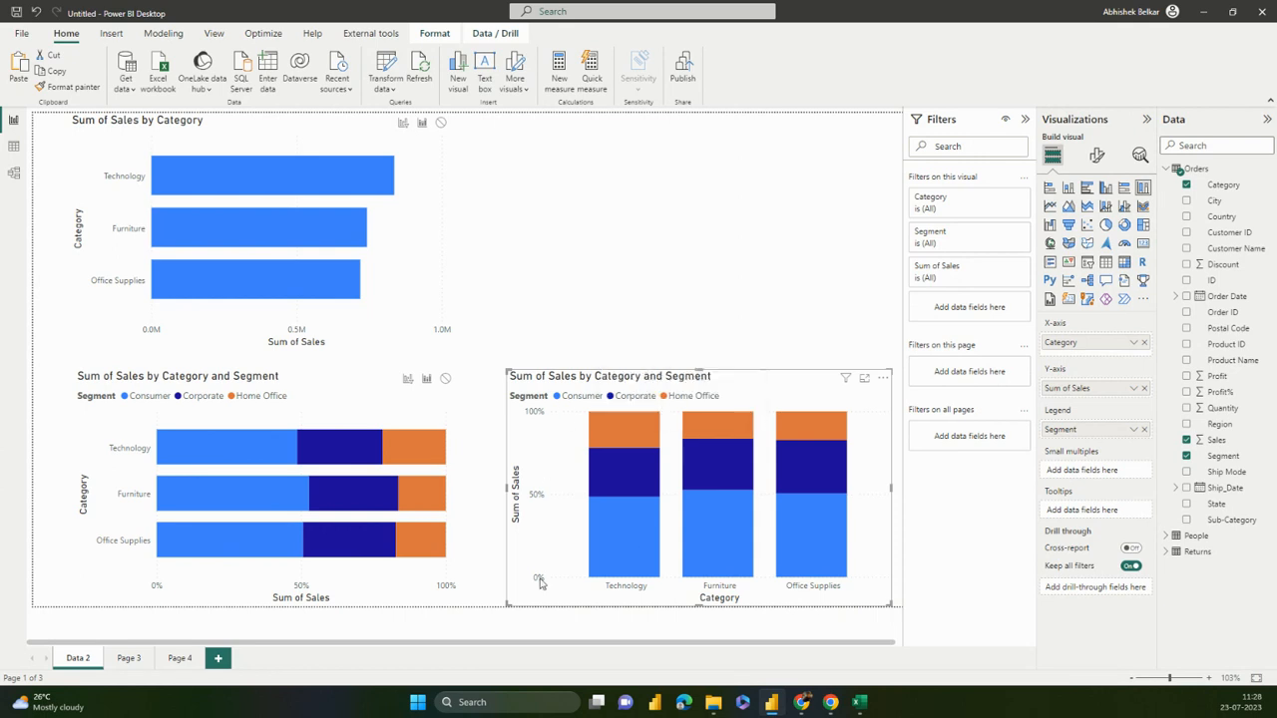
pyautogui.click(699, 274)
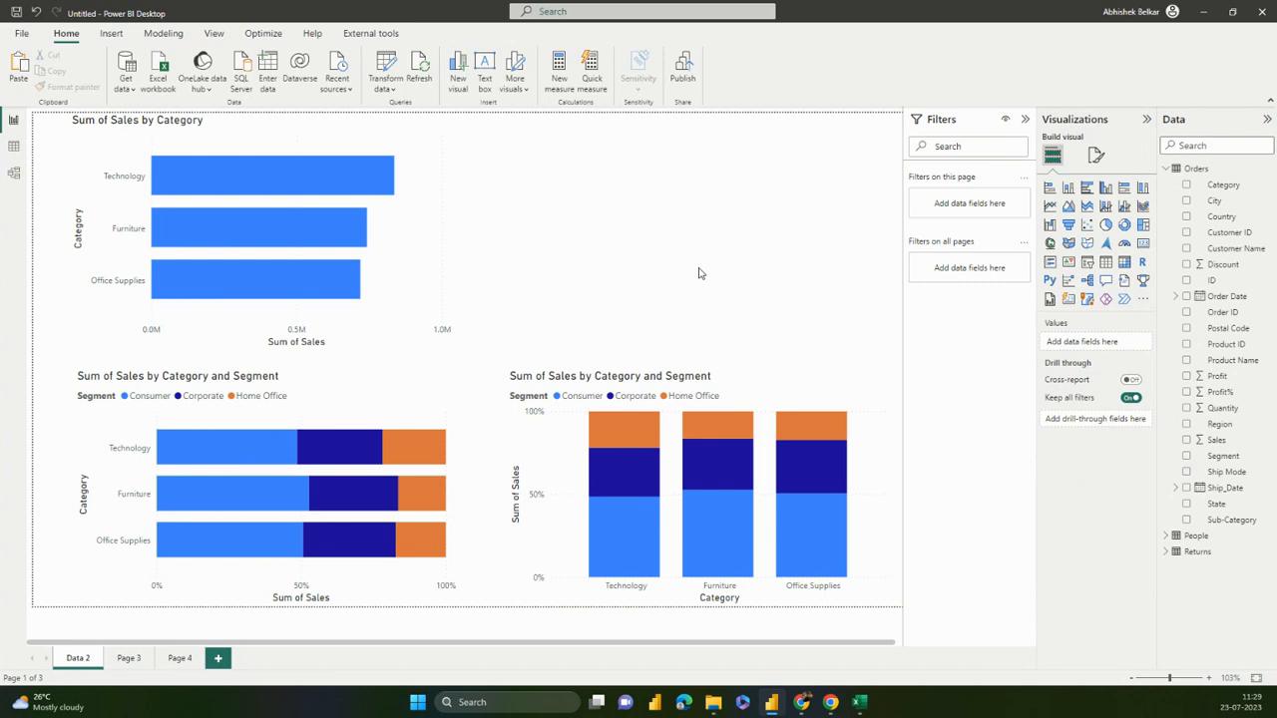
# Delete the Sum of Sales by Category bar chart from the page
pyautogui.click(416, 263)
pyautogui.press('Delete')
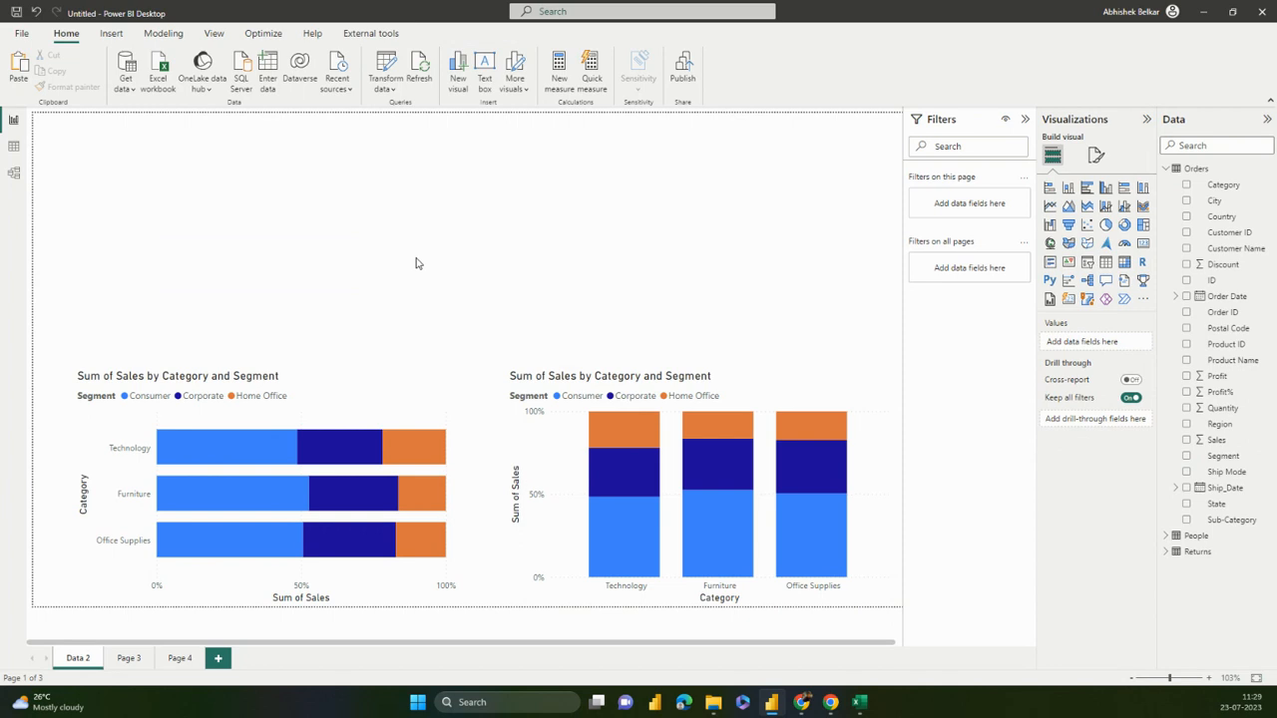
pyautogui.click(376, 394)
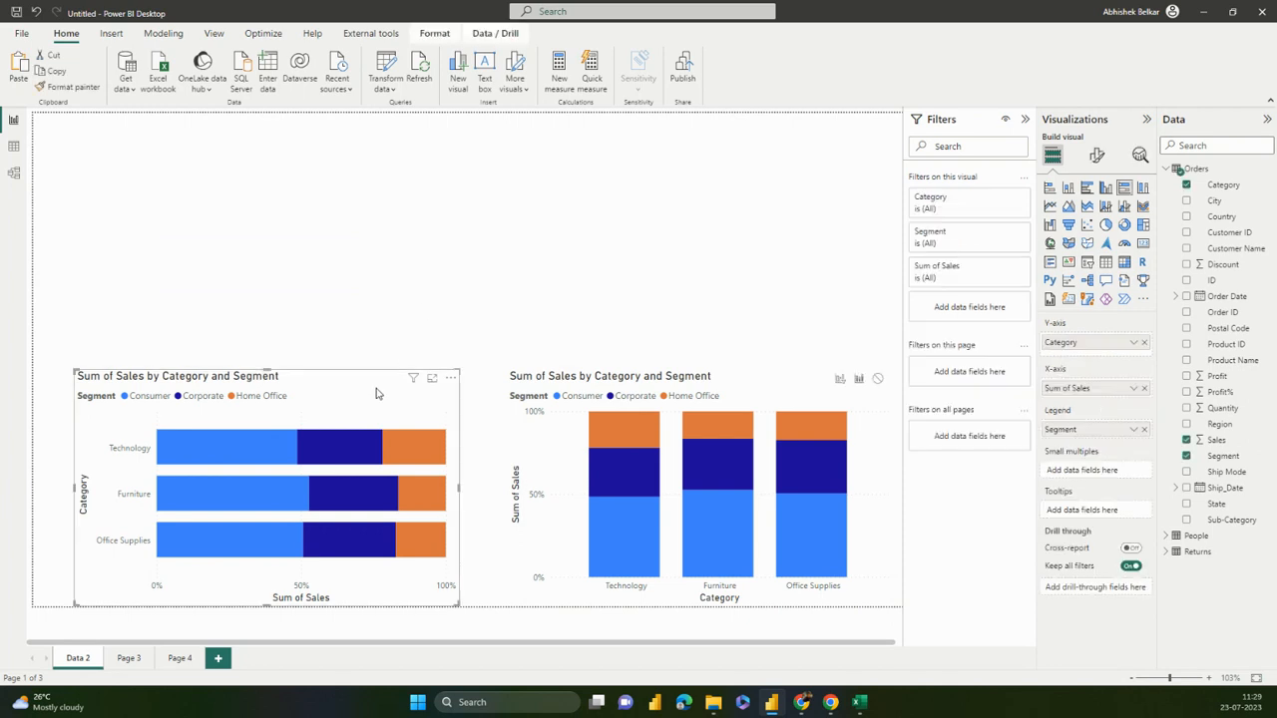
pyautogui.click(341, 308)
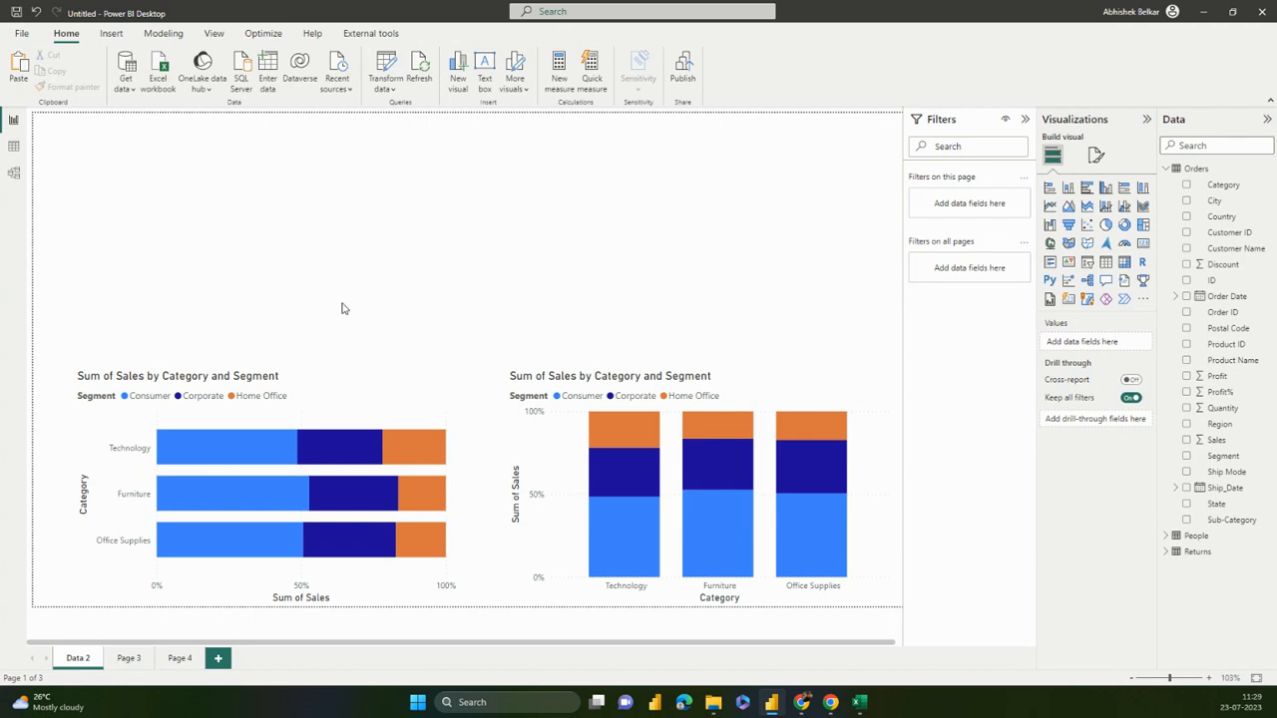
pyautogui.click(396, 414)
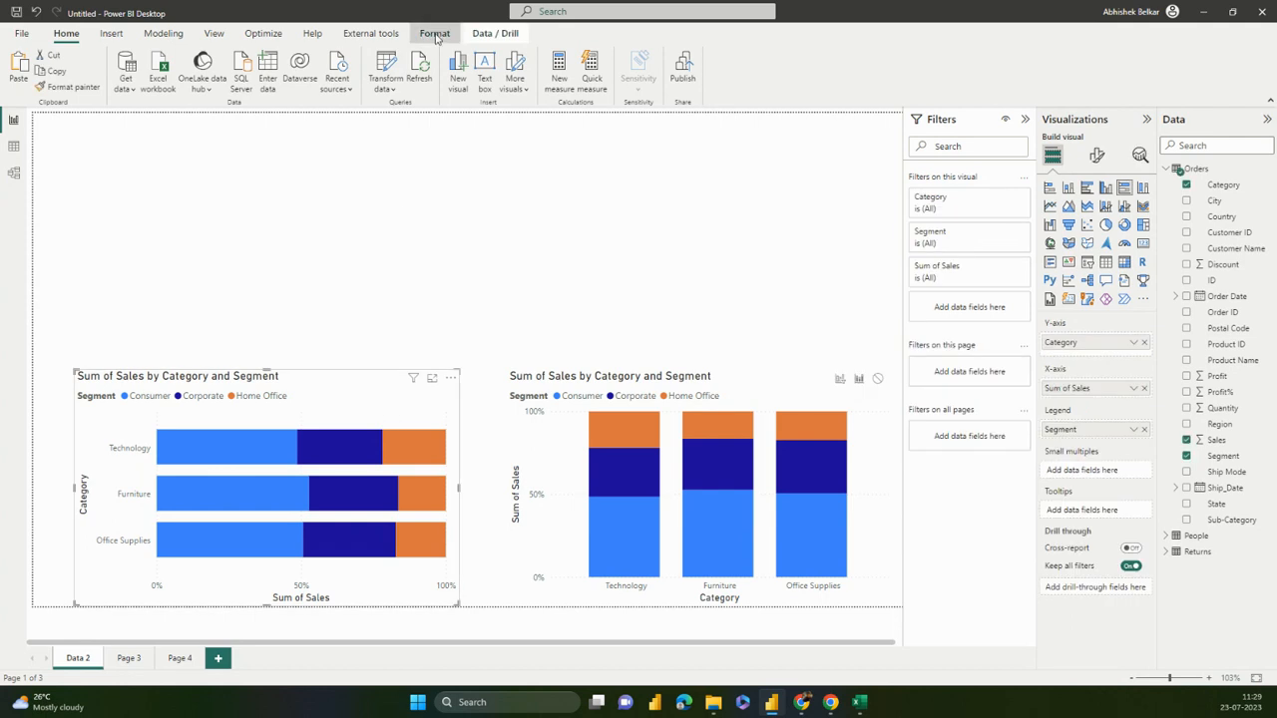
pyautogui.click(435, 33)
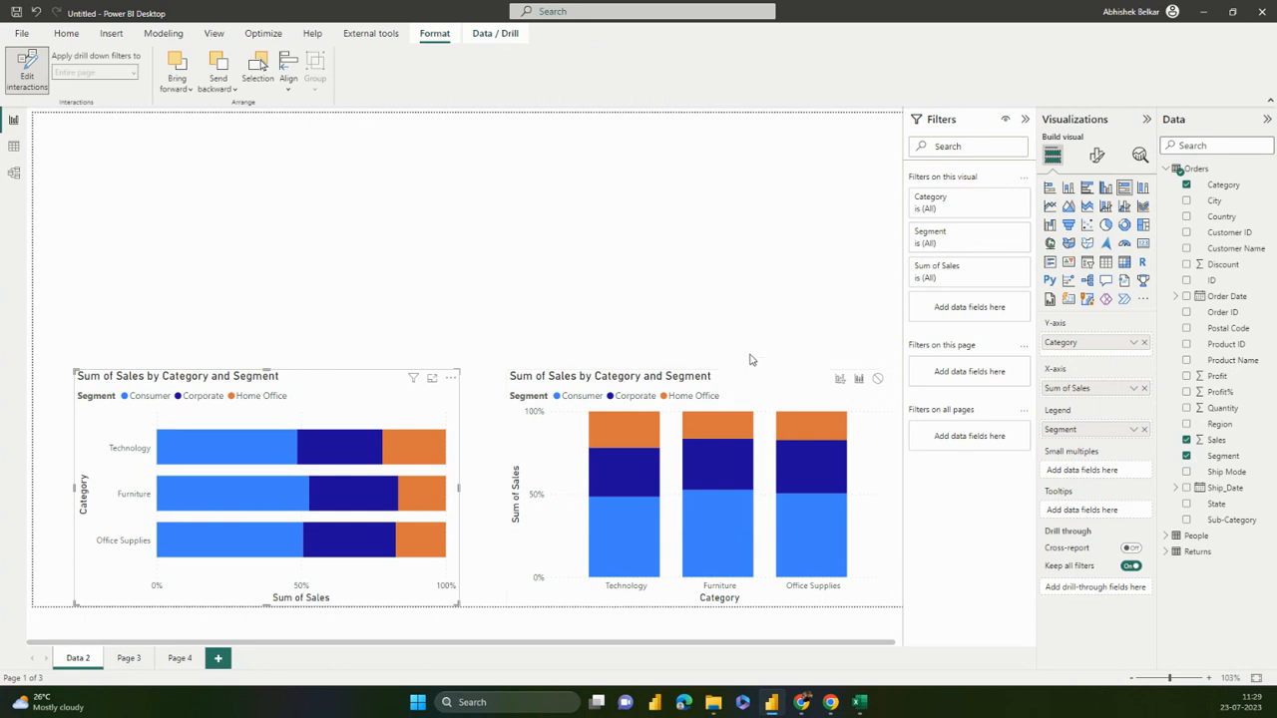
pyautogui.click(603, 291)
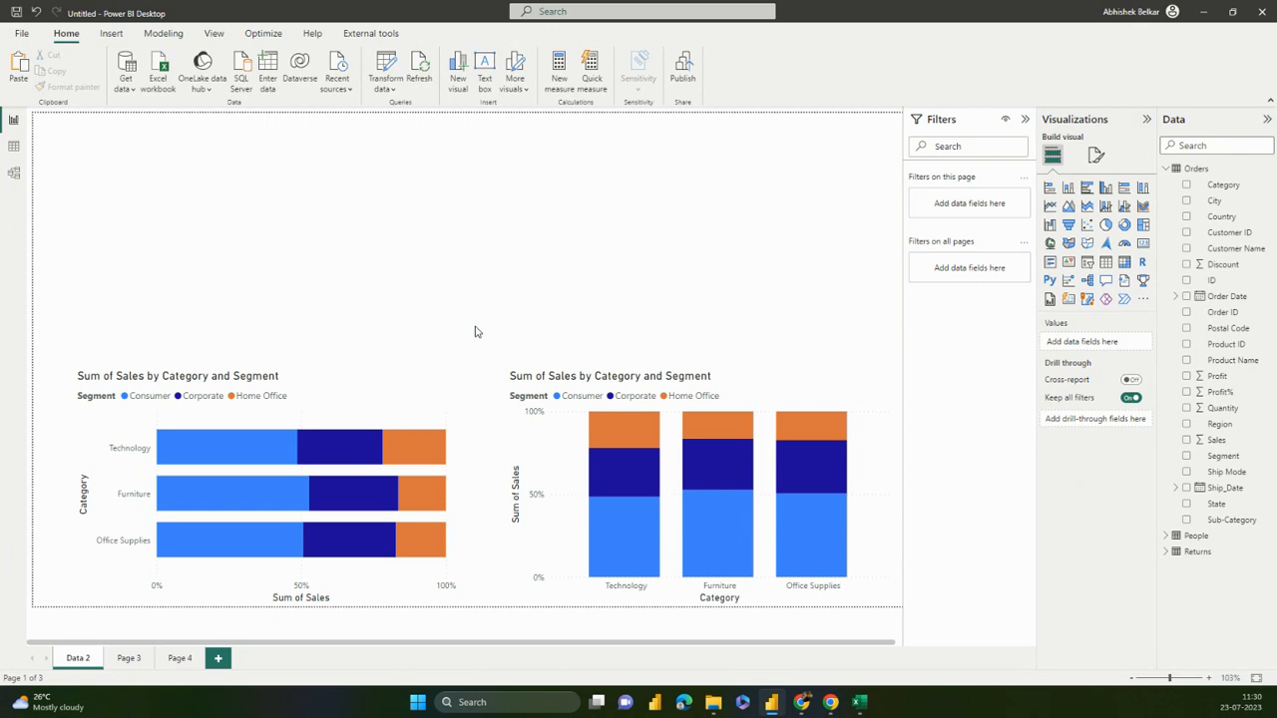
# Move the 100% stacked bar chart up into the empty area of the report page
pyautogui.moveTo(380, 400); pyautogui.dragTo(352, 183)
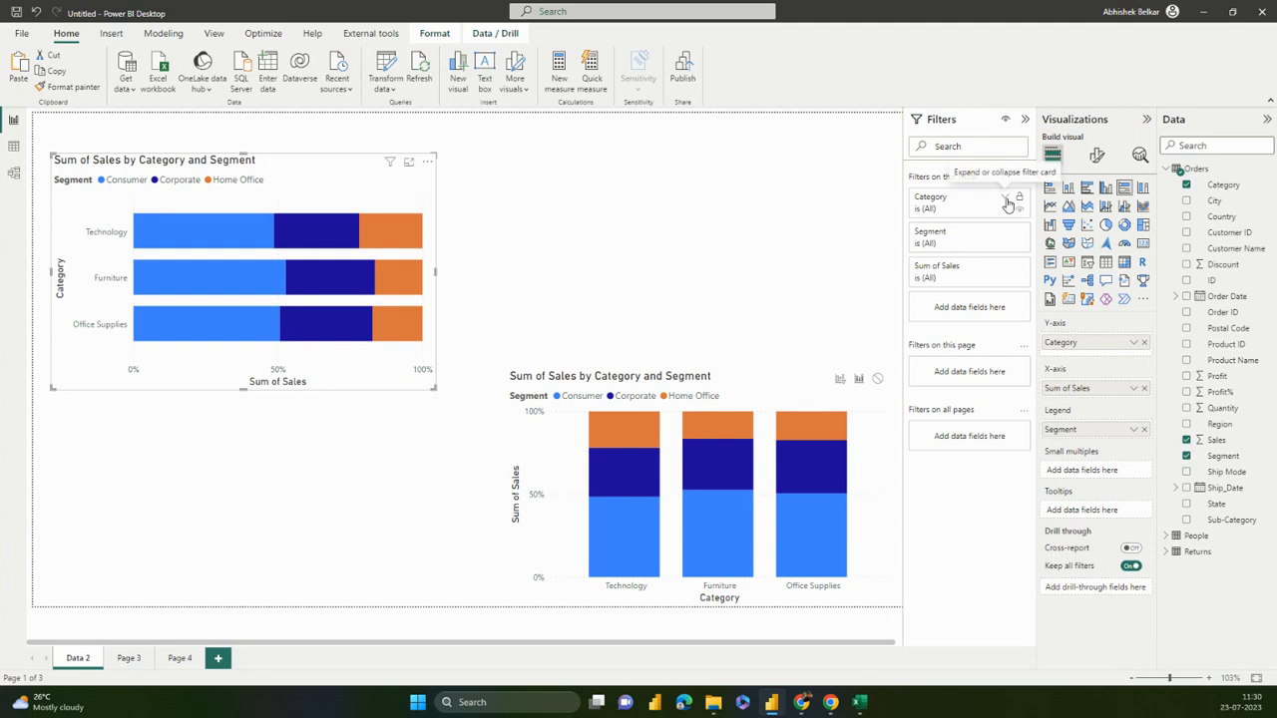
# Filter the 100% stacked bar chart to the Office Supplies and Furniture categories and view the filters affecting it
pyautogui.click(1004, 197)
pyautogui.click(962, 309)
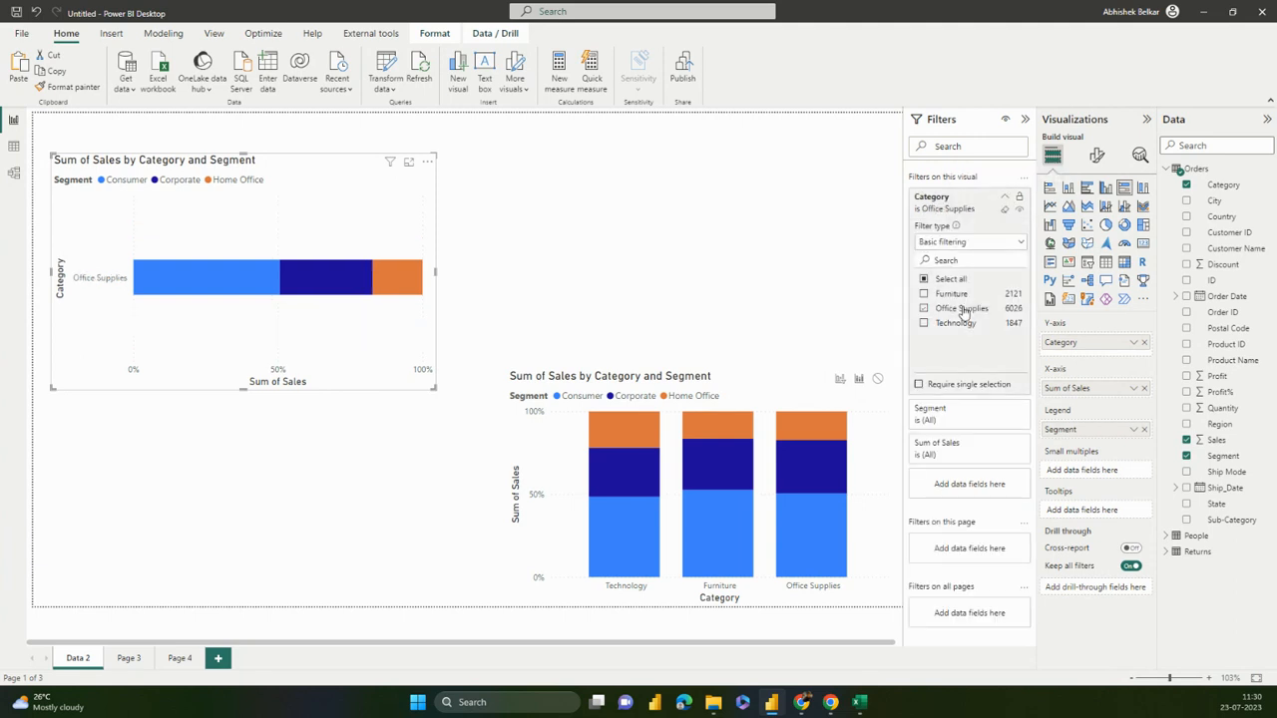
pyautogui.click(951, 295)
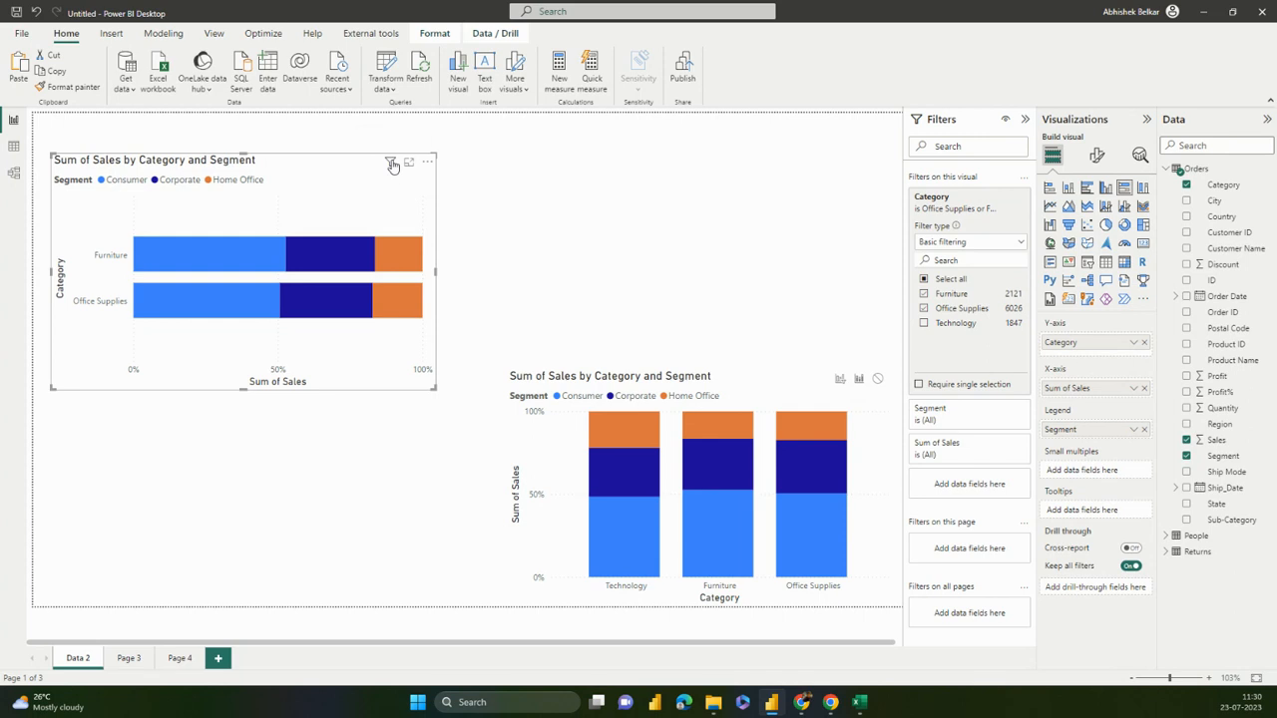
pyautogui.moveTo(392, 165)
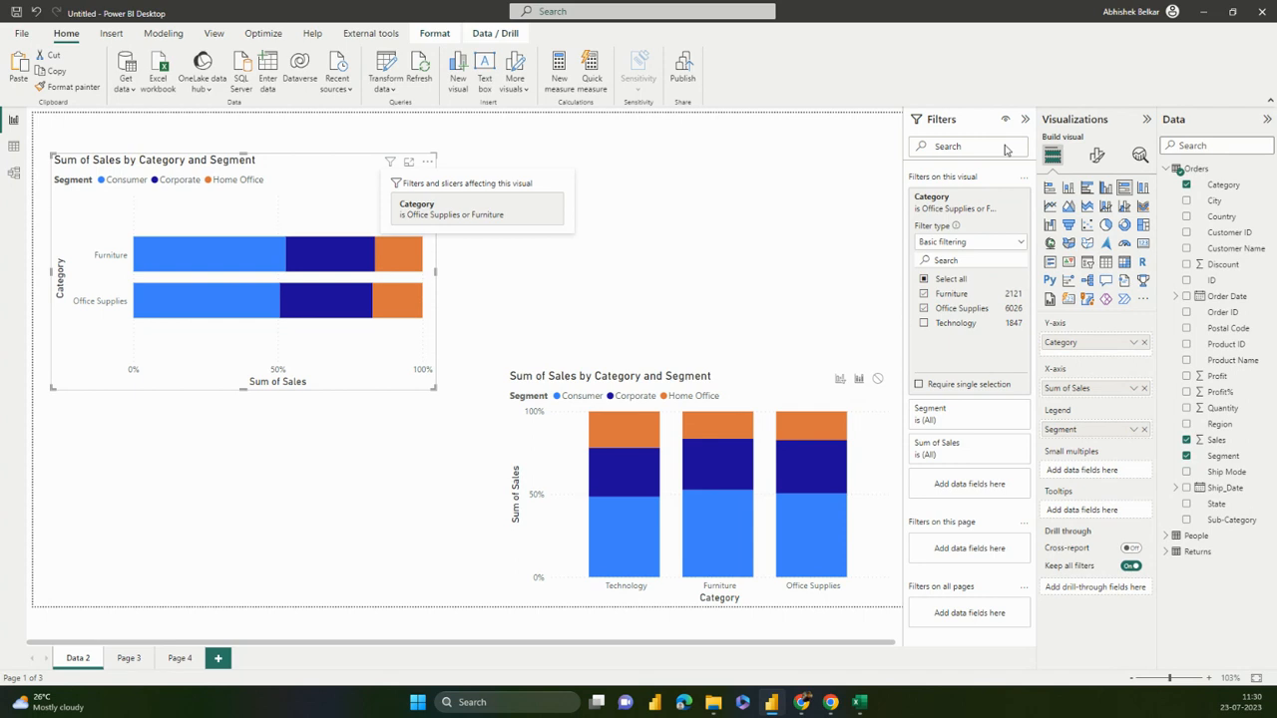
# Clear the bar chart's Category filter and check its list of category values
pyautogui.click(1003, 203)
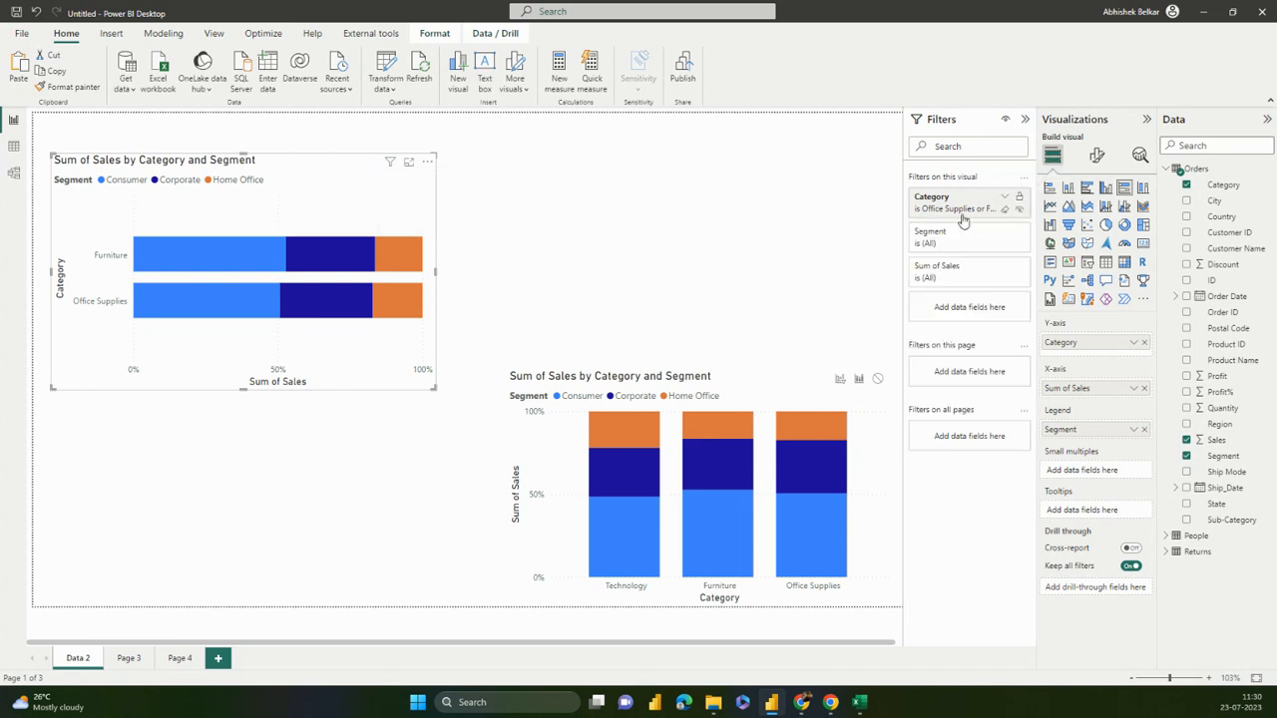
pyautogui.click(1018, 210)
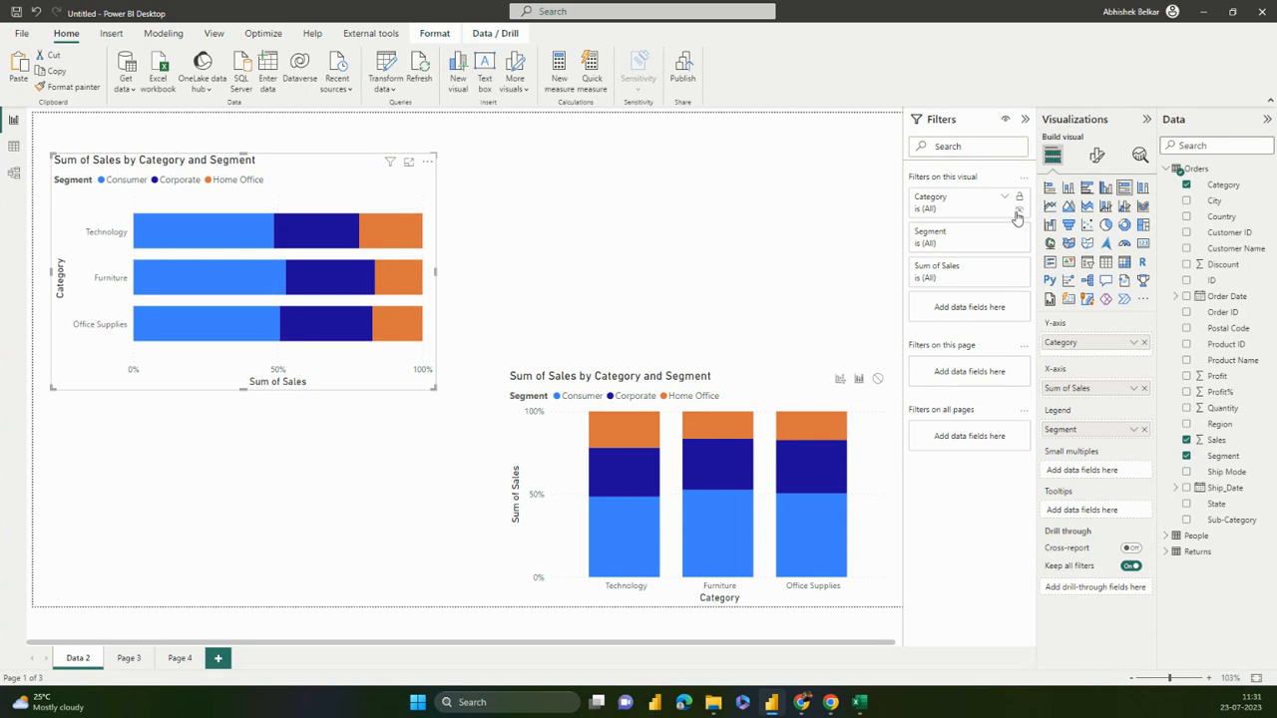
pyautogui.click(1022, 212)
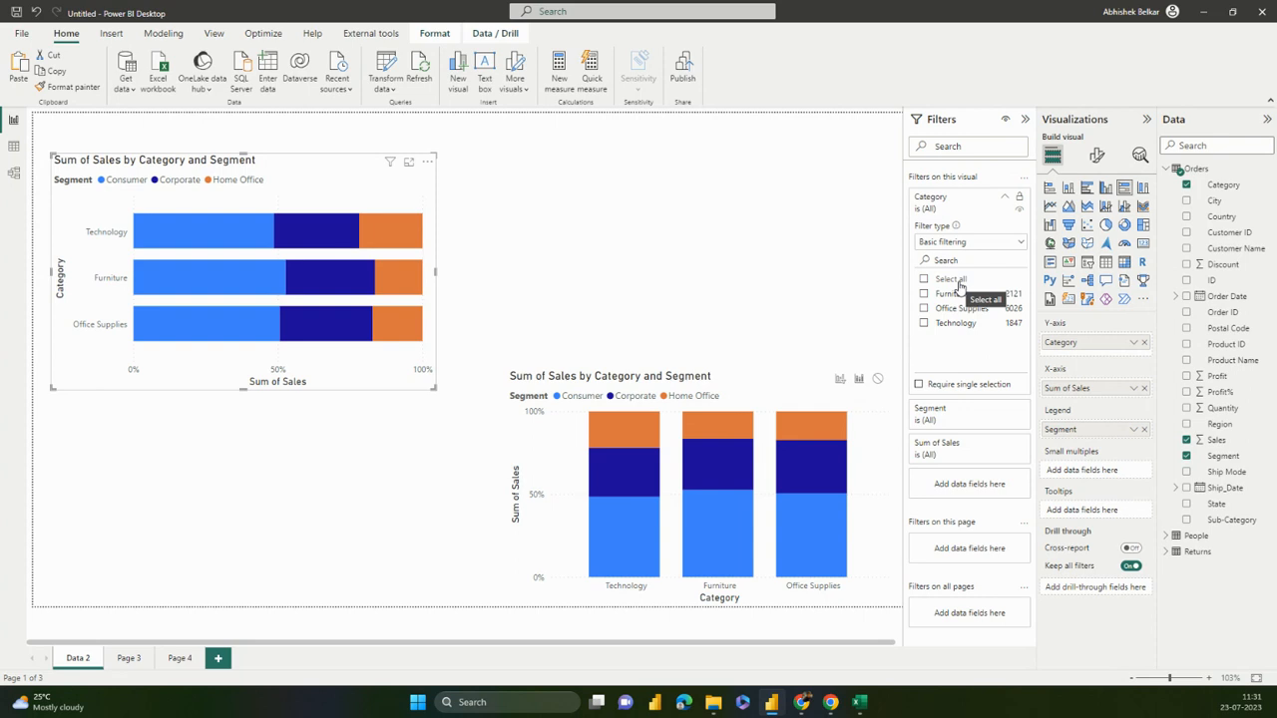
pyautogui.click(1004, 199)
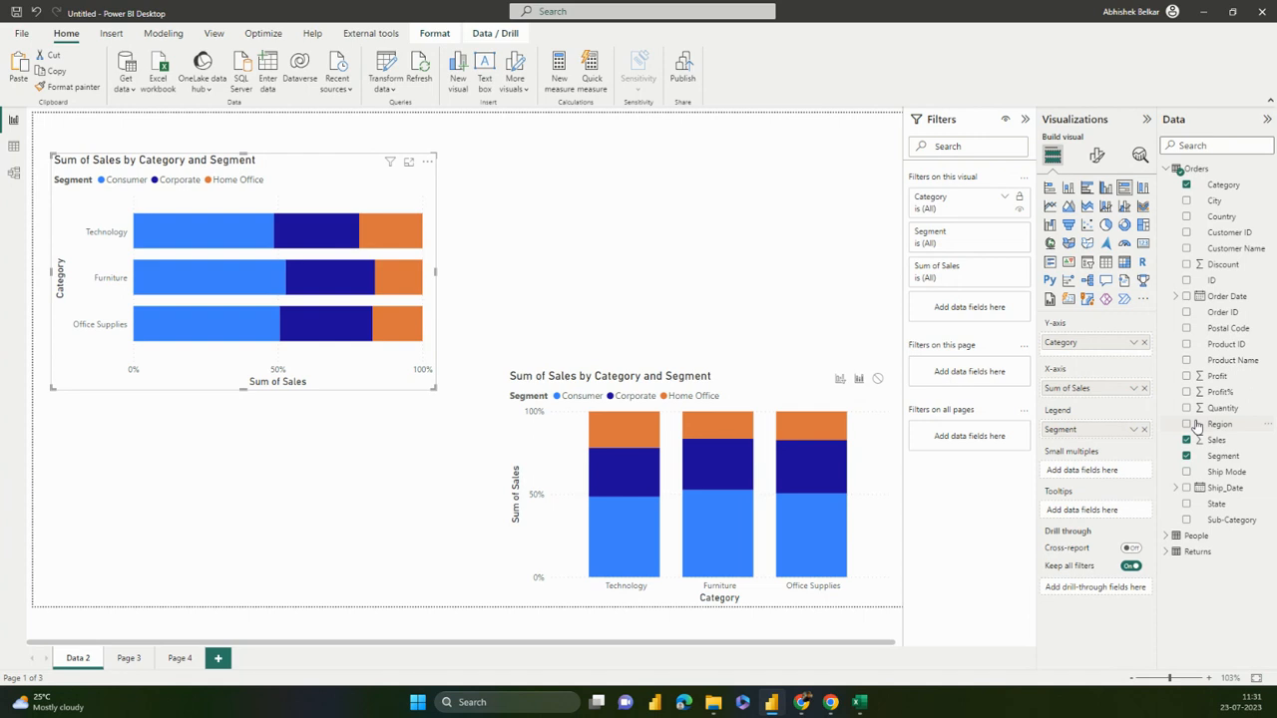
# Add Region as a visual-level filter on the bar chart and restrict it to East and South
pyautogui.moveTo(1197, 424); pyautogui.dragTo(945, 310)
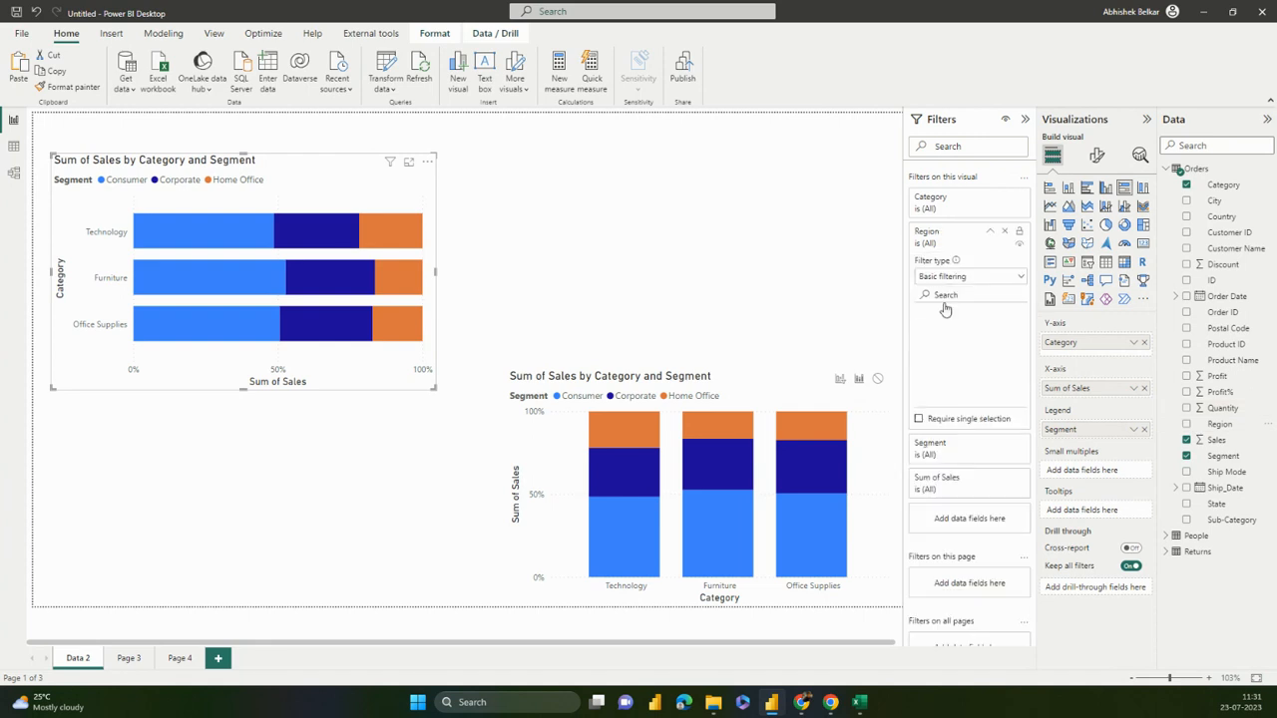
pyautogui.click(935, 345)
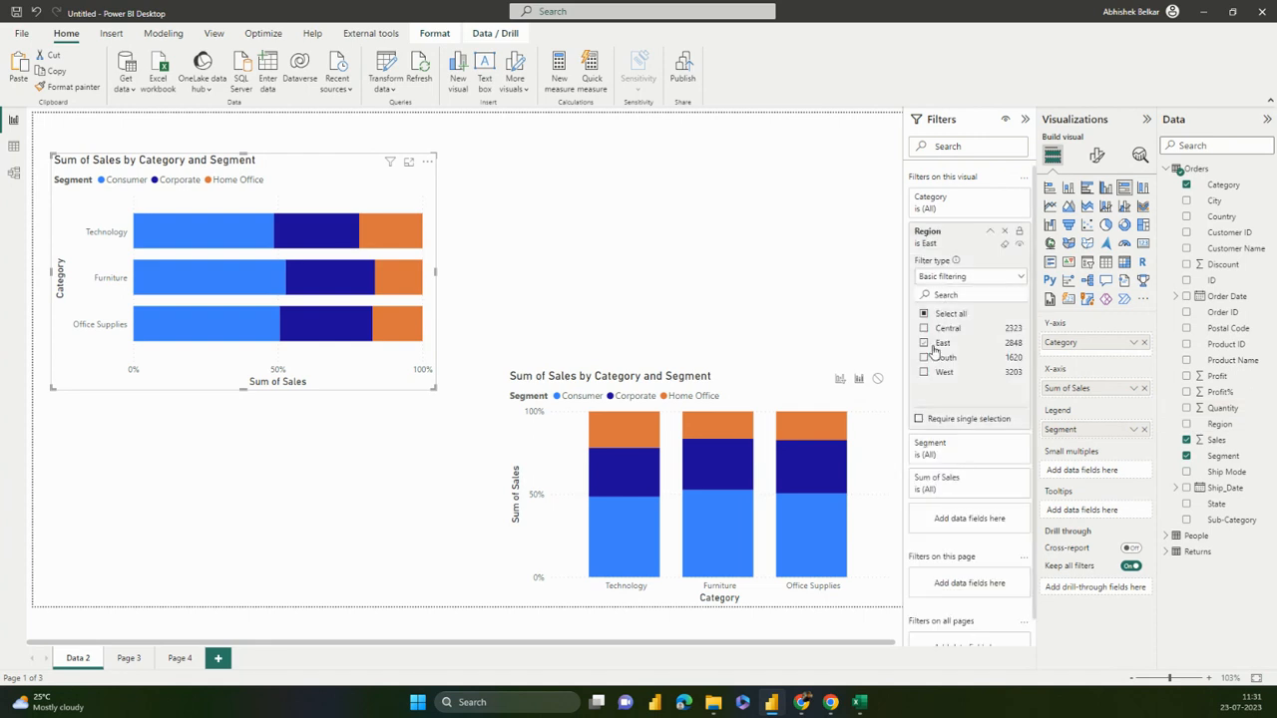
pyautogui.click(940, 359)
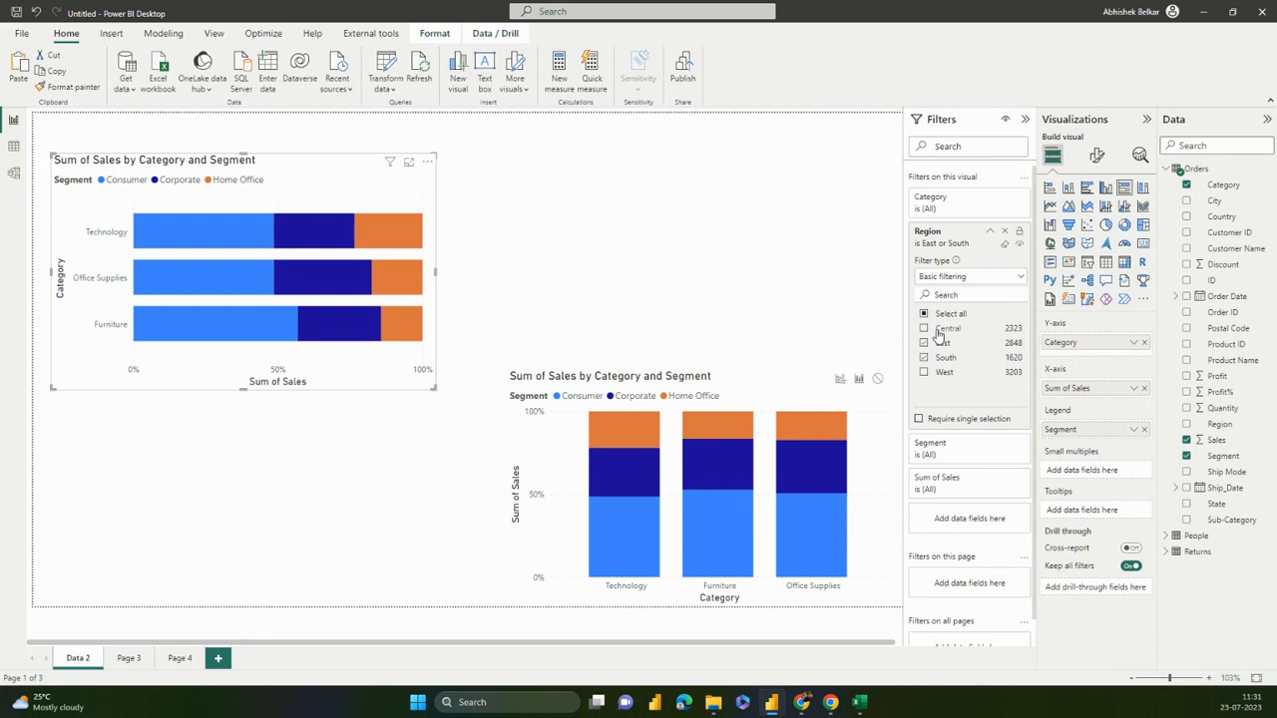
# Clear every selected value in the bar chart's Region filter and collapse the filter card
pyautogui.click(924, 315)
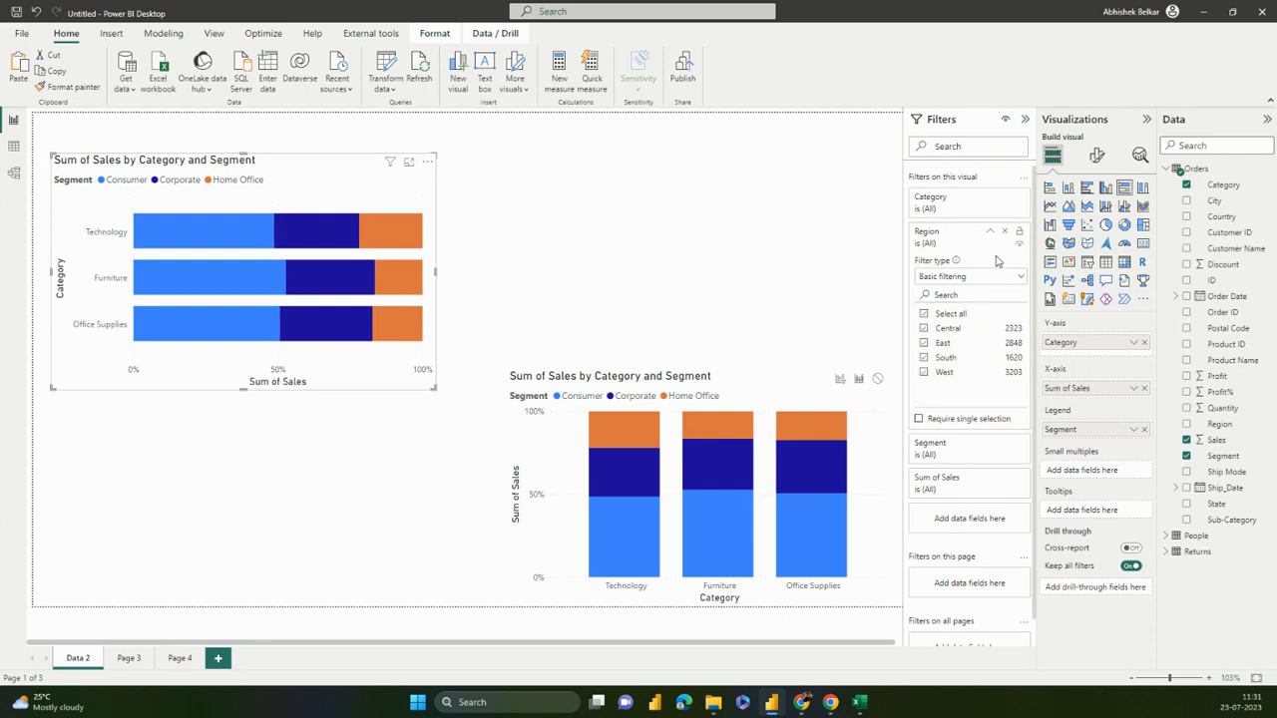
pyautogui.click(926, 315)
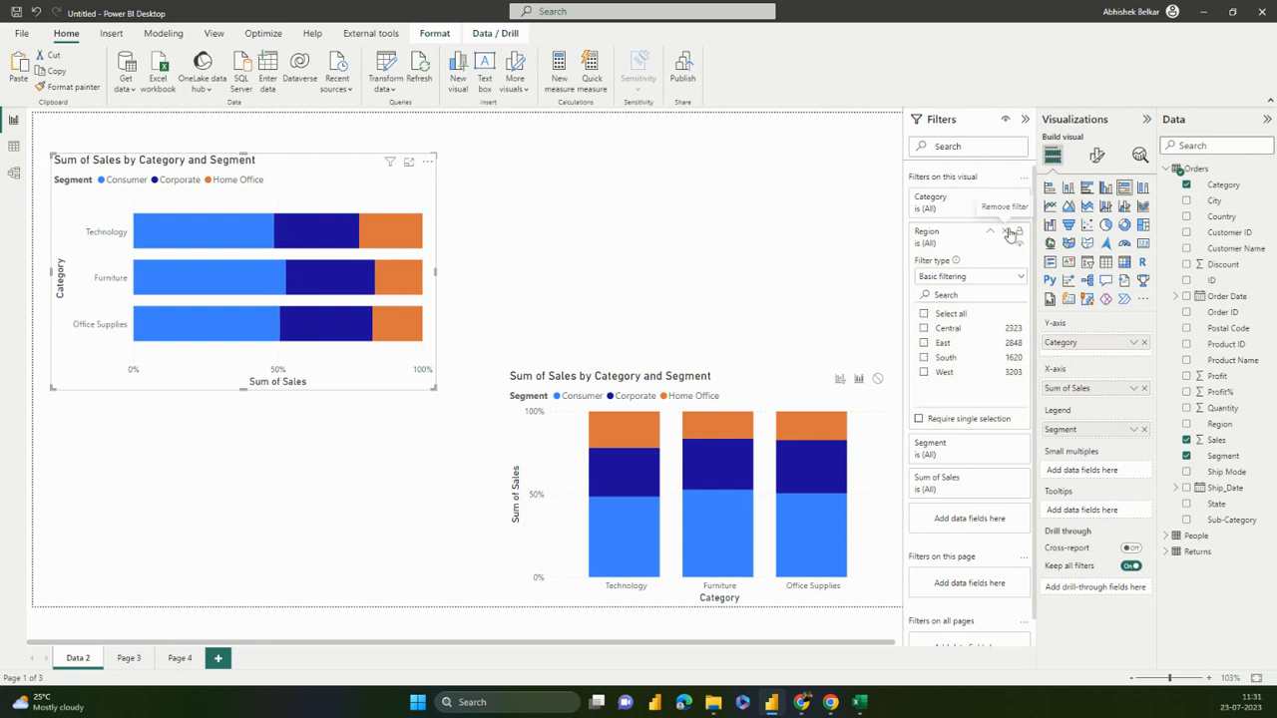
pyautogui.click(992, 233)
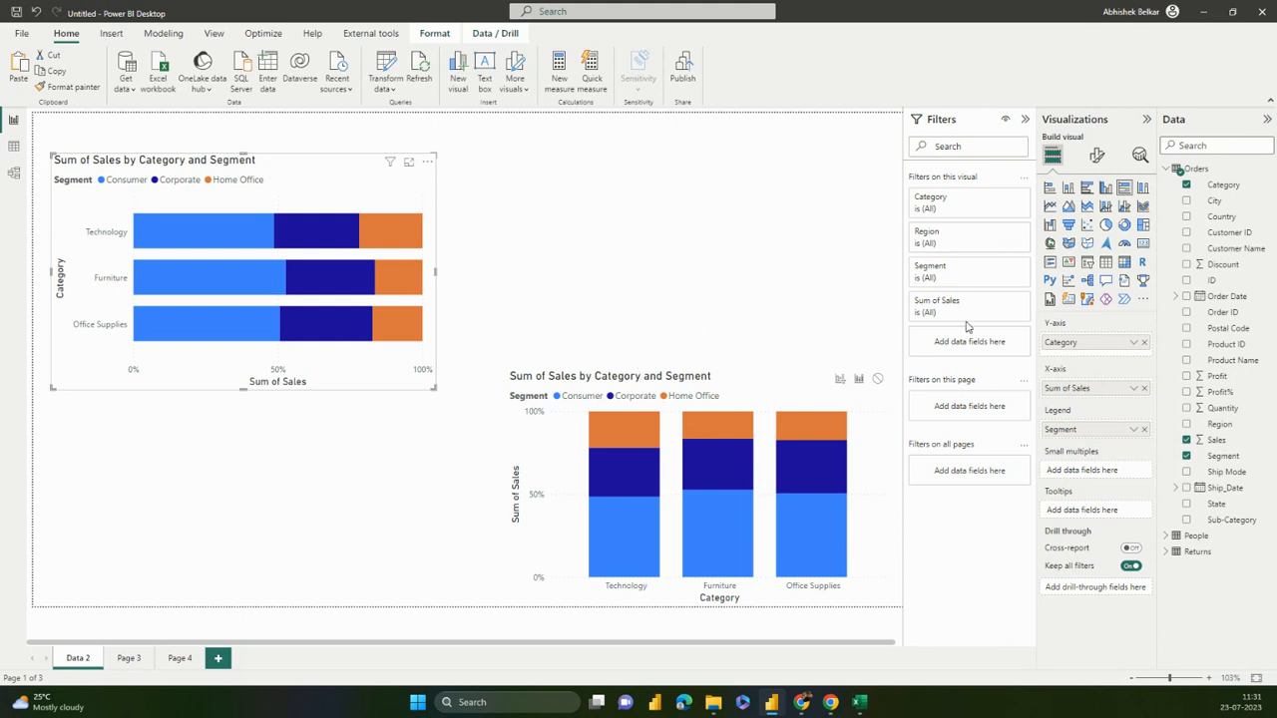
# Filter the bar chart to items whose Sum of Sales is greater than 10
pyautogui.click(1006, 303)
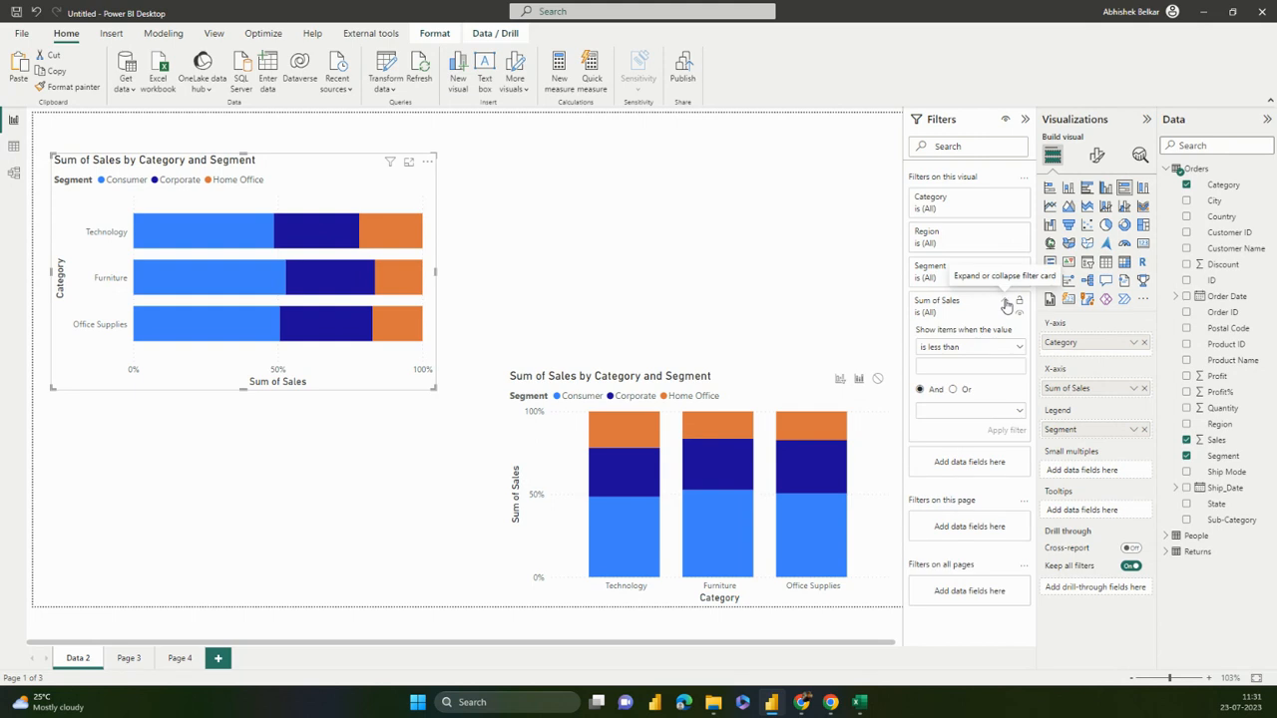
pyautogui.click(965, 348)
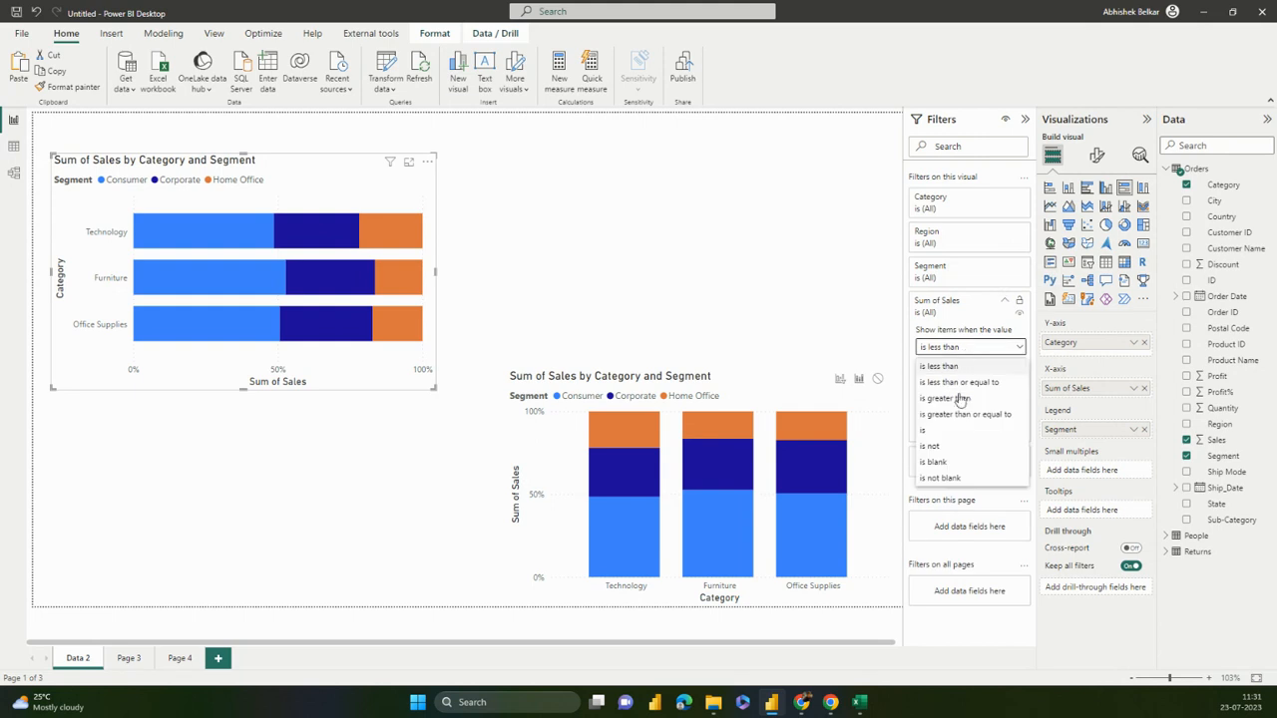
pyautogui.click(958, 398)
pyautogui.click(956, 367)
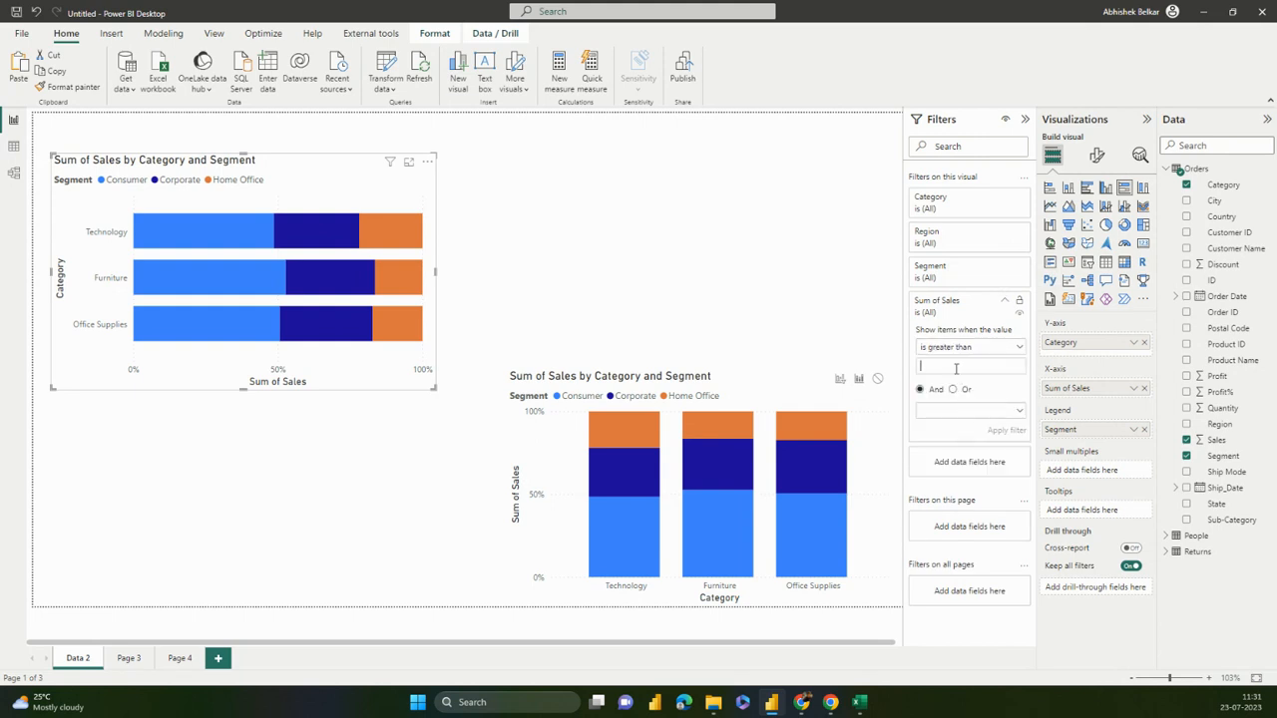
pyautogui.write('10')
pyautogui.click(1005, 431)
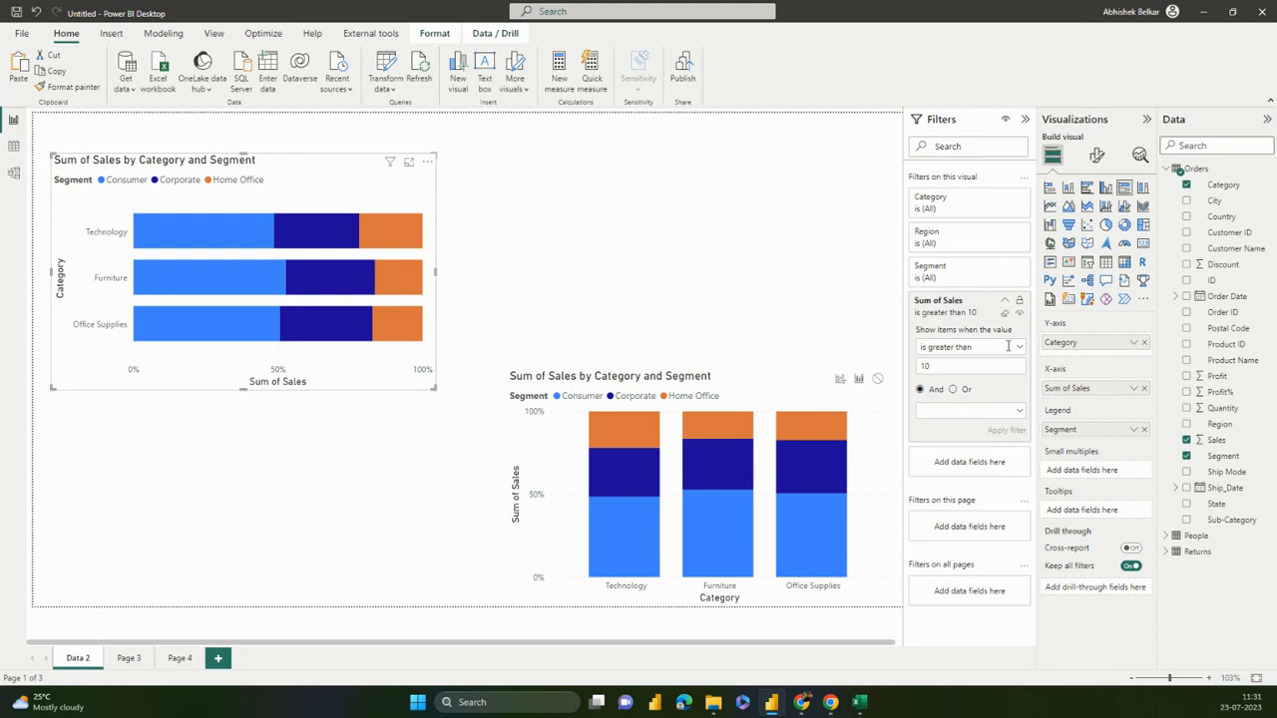
# Change the Sum of Sales filter to greater than 100 and clear that filter
pyautogui.click(965, 366)
pyautogui.write('0')
pyautogui.click(994, 431)
pyautogui.click(1004, 300)
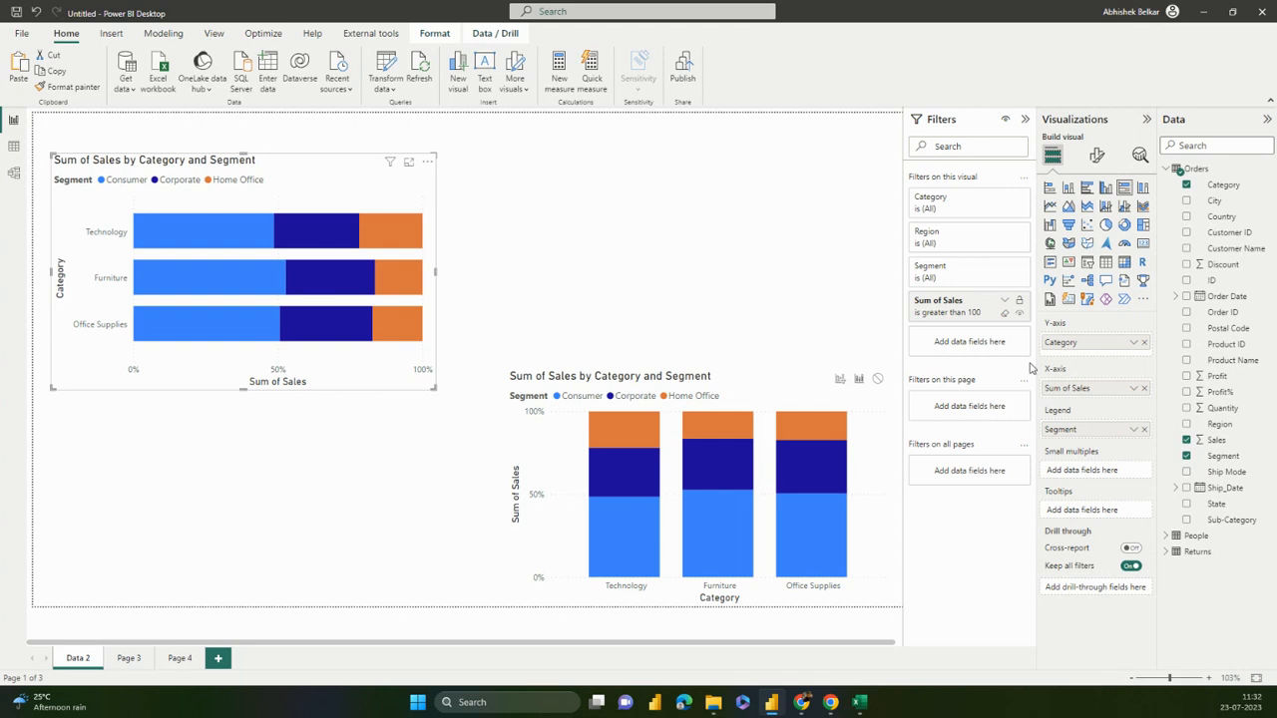
pyautogui.click(1004, 313)
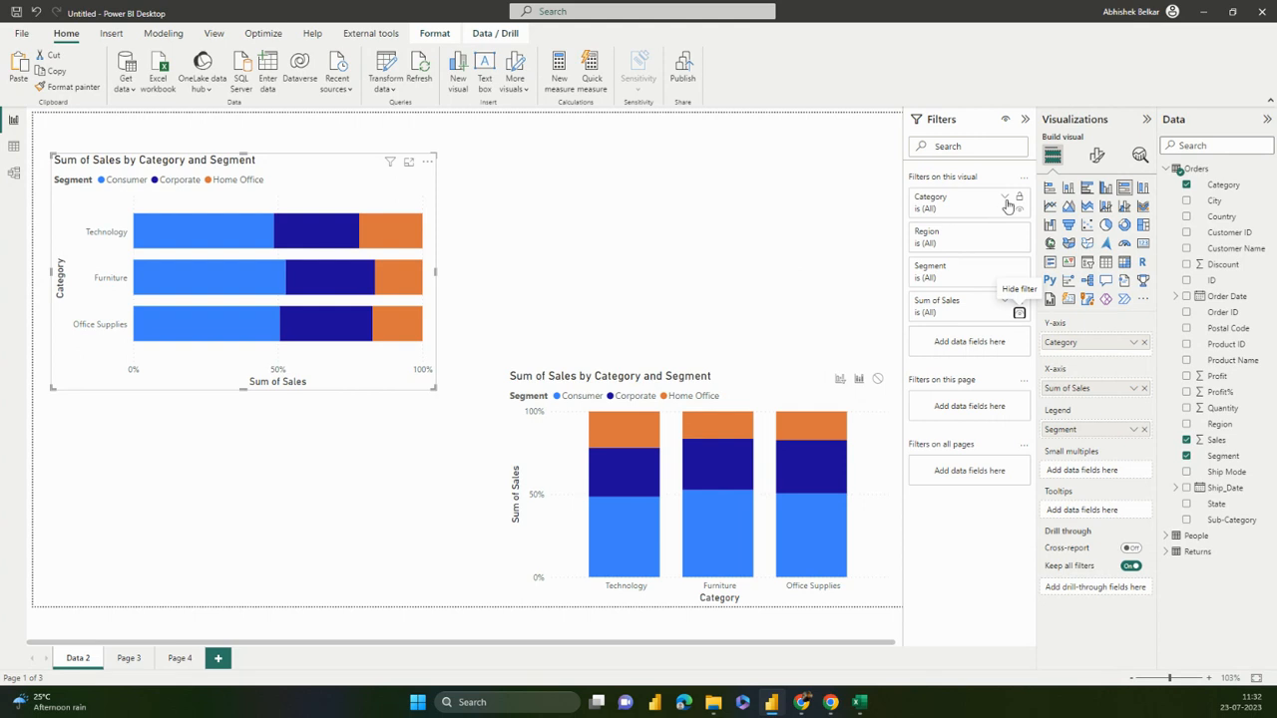
# Filter the bar chart to the Corporate segment and the Central region
pyautogui.click(1005, 267)
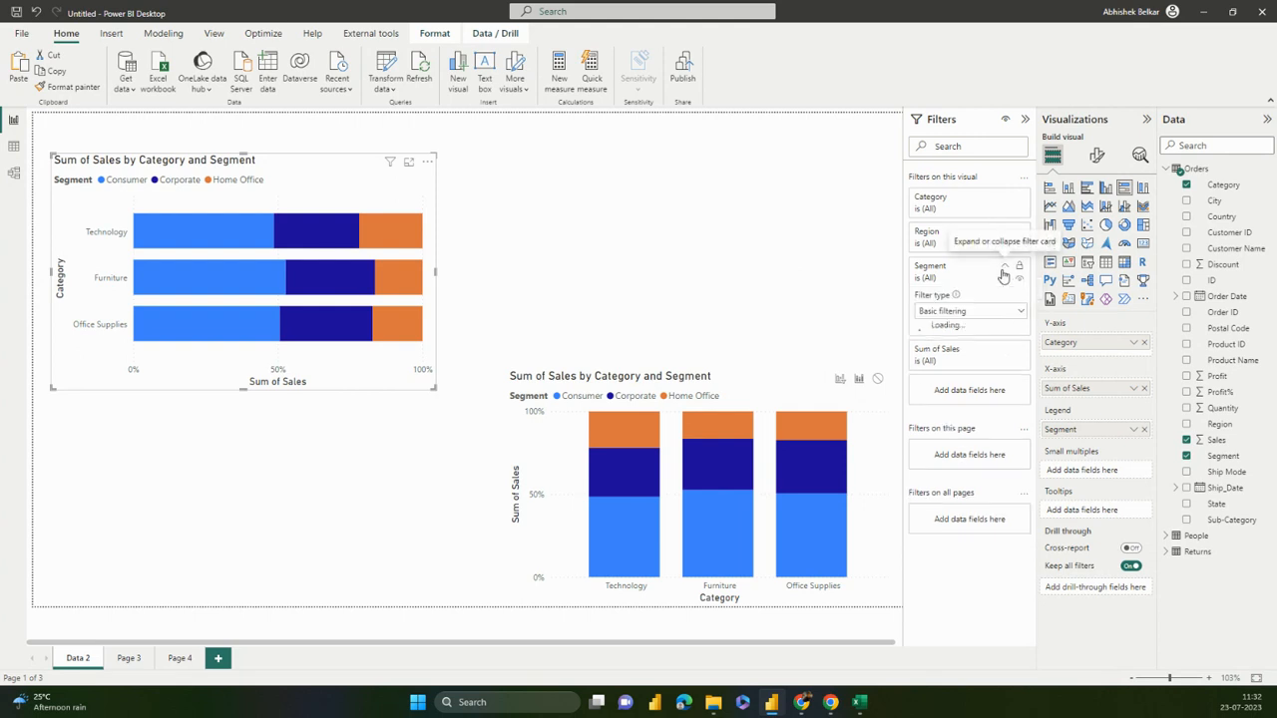
pyautogui.click(947, 378)
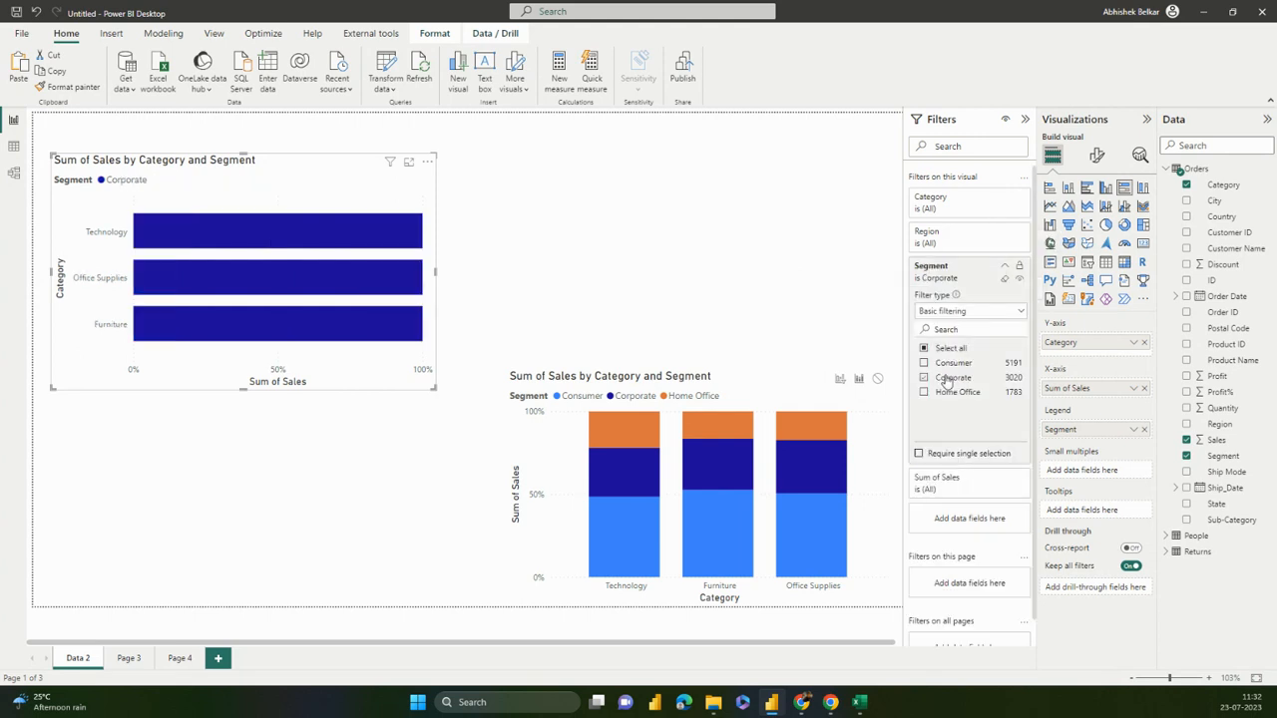
pyautogui.click(990, 232)
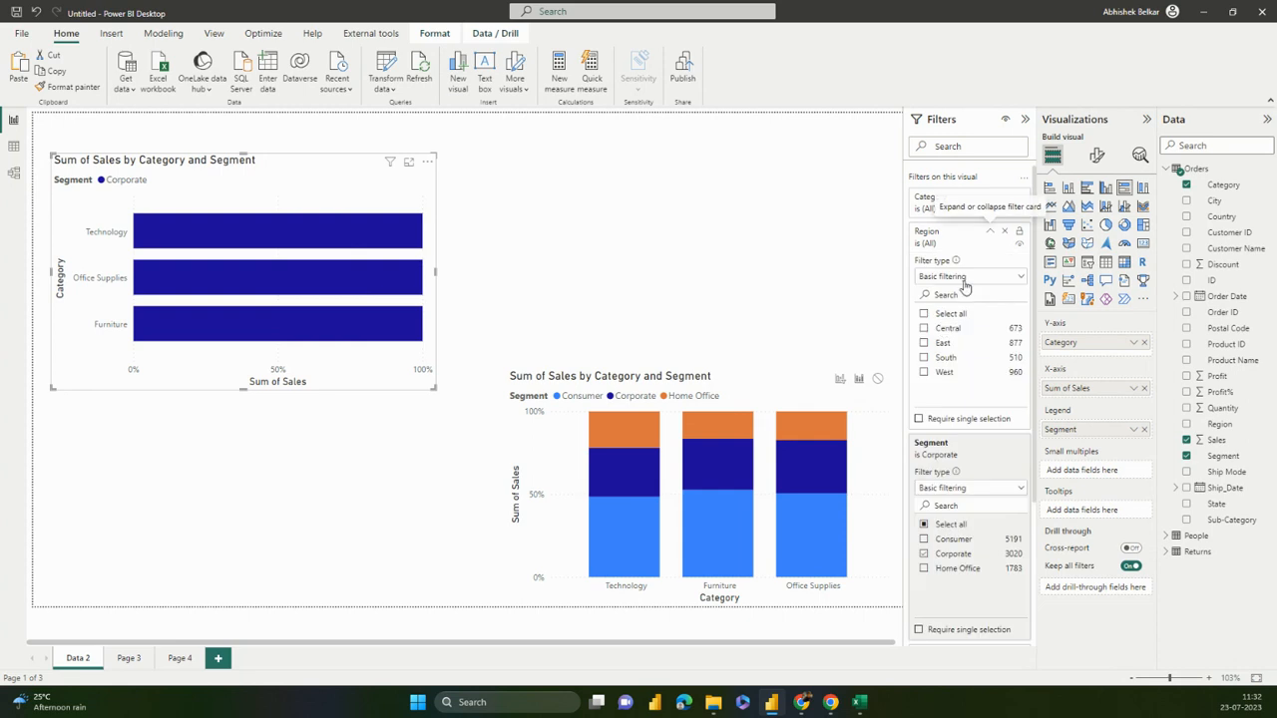
pyautogui.click(943, 329)
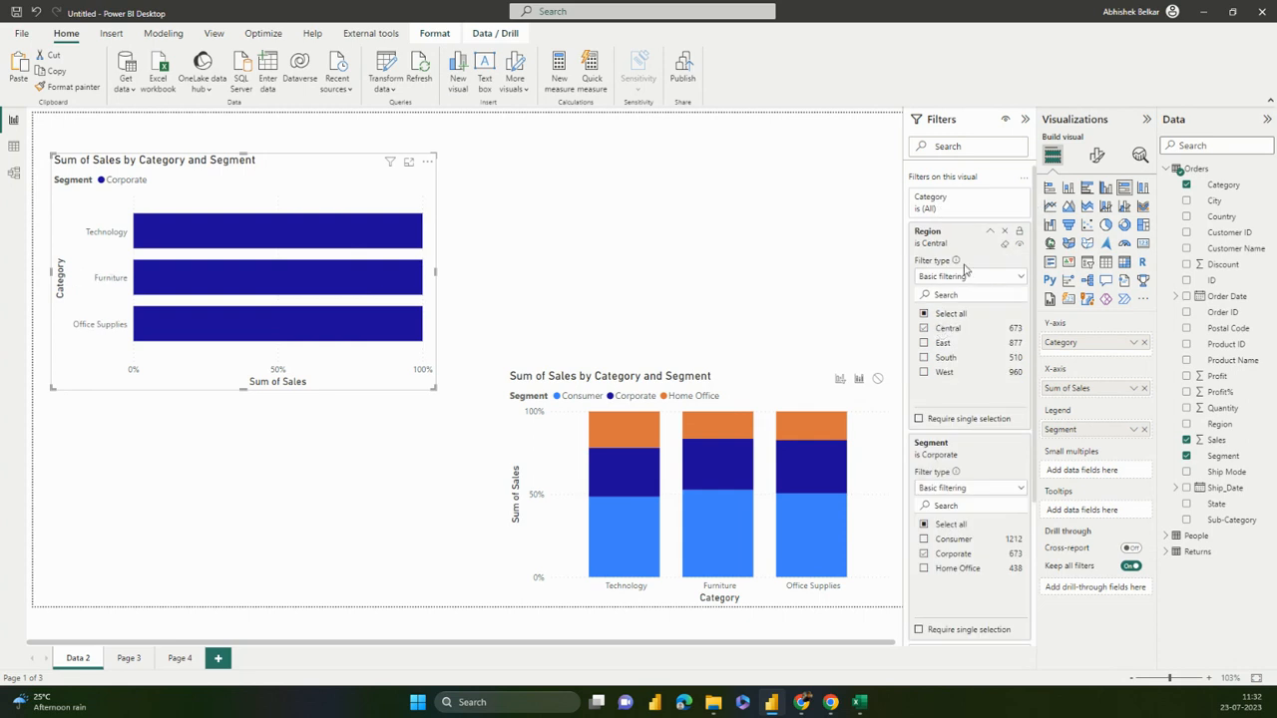
# Filter the bar chart to the Furniture and Office Supplies categories, and clear that Category filter again
pyautogui.click(1000, 200)
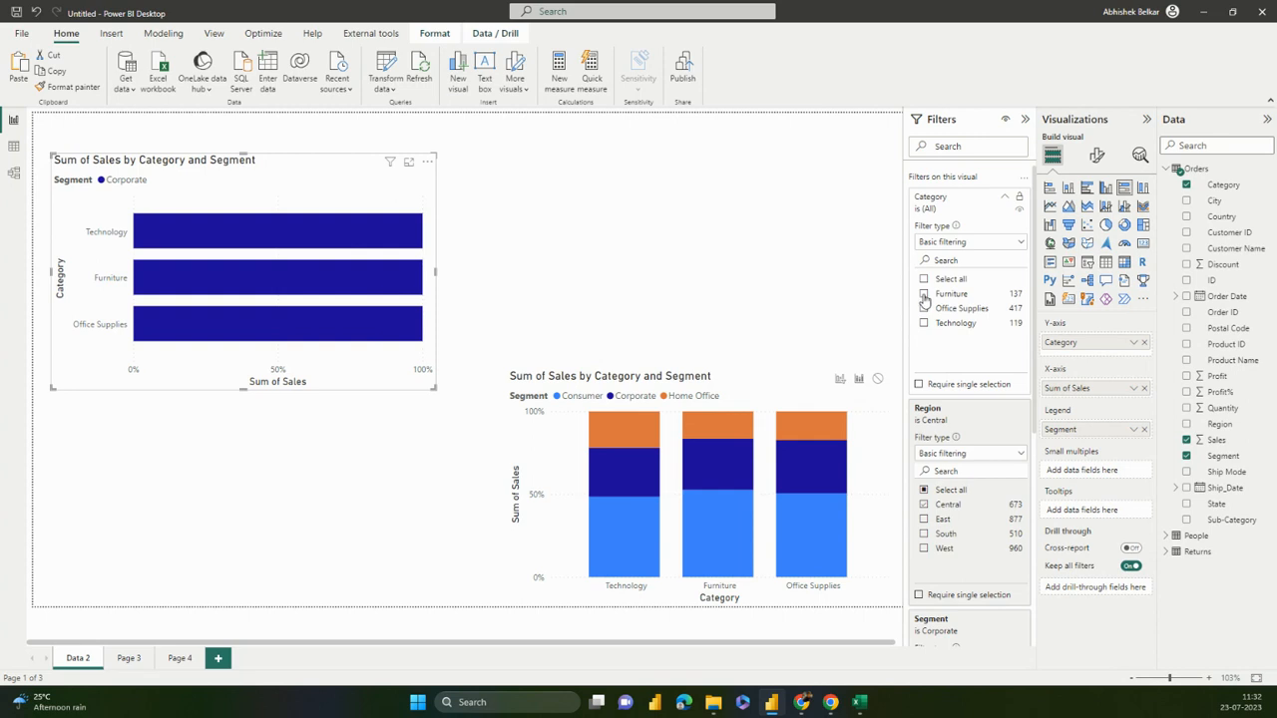
pyautogui.click(923, 295)
pyautogui.click(924, 310)
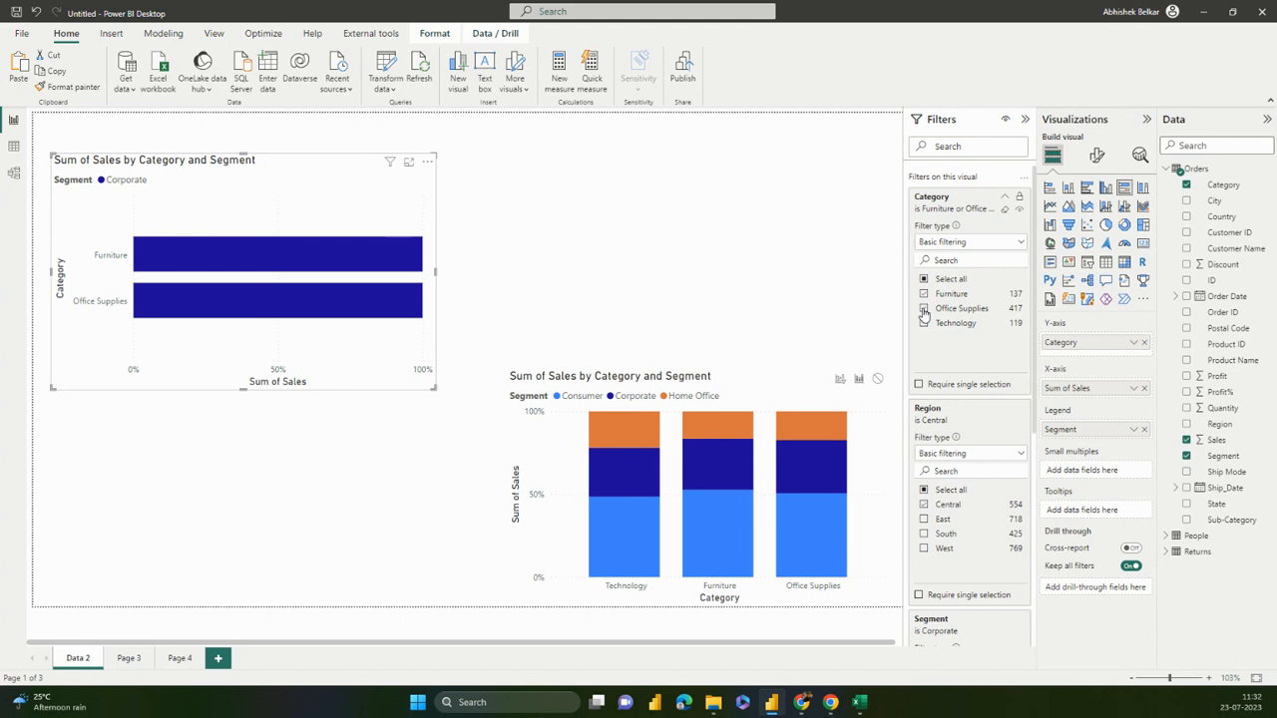
pyautogui.click(1004, 208)
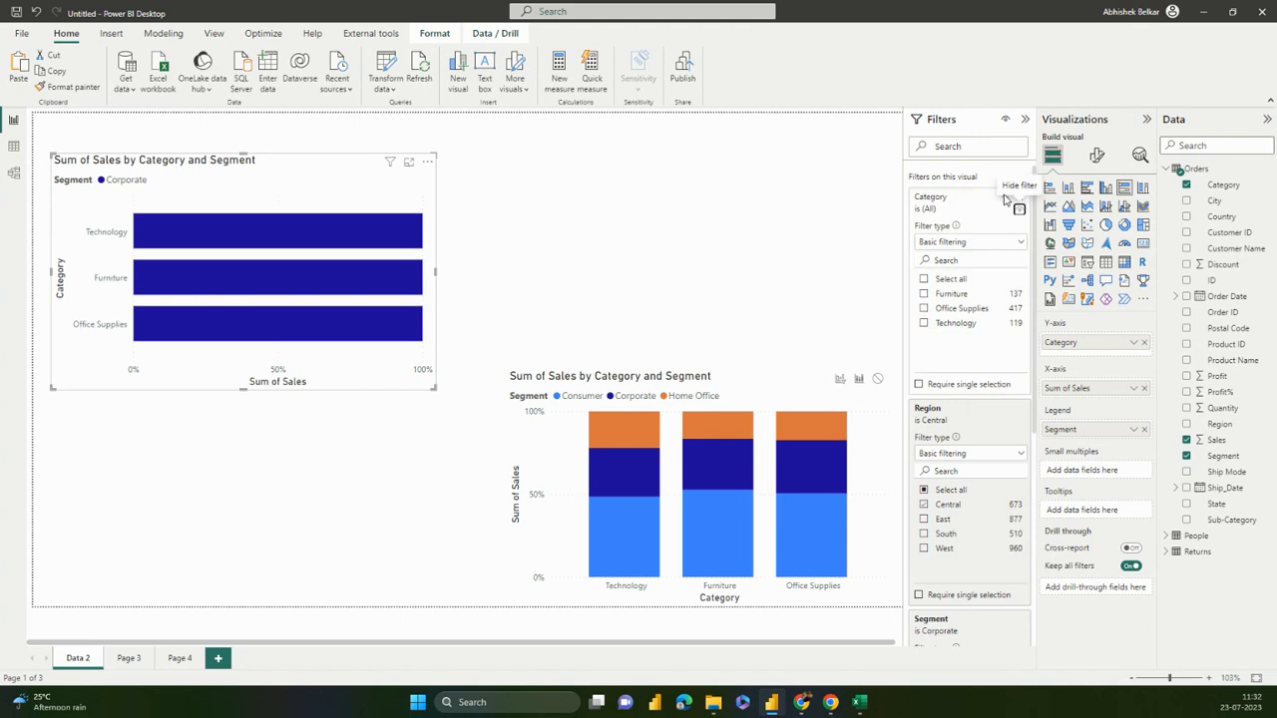
pyautogui.click(1003, 199)
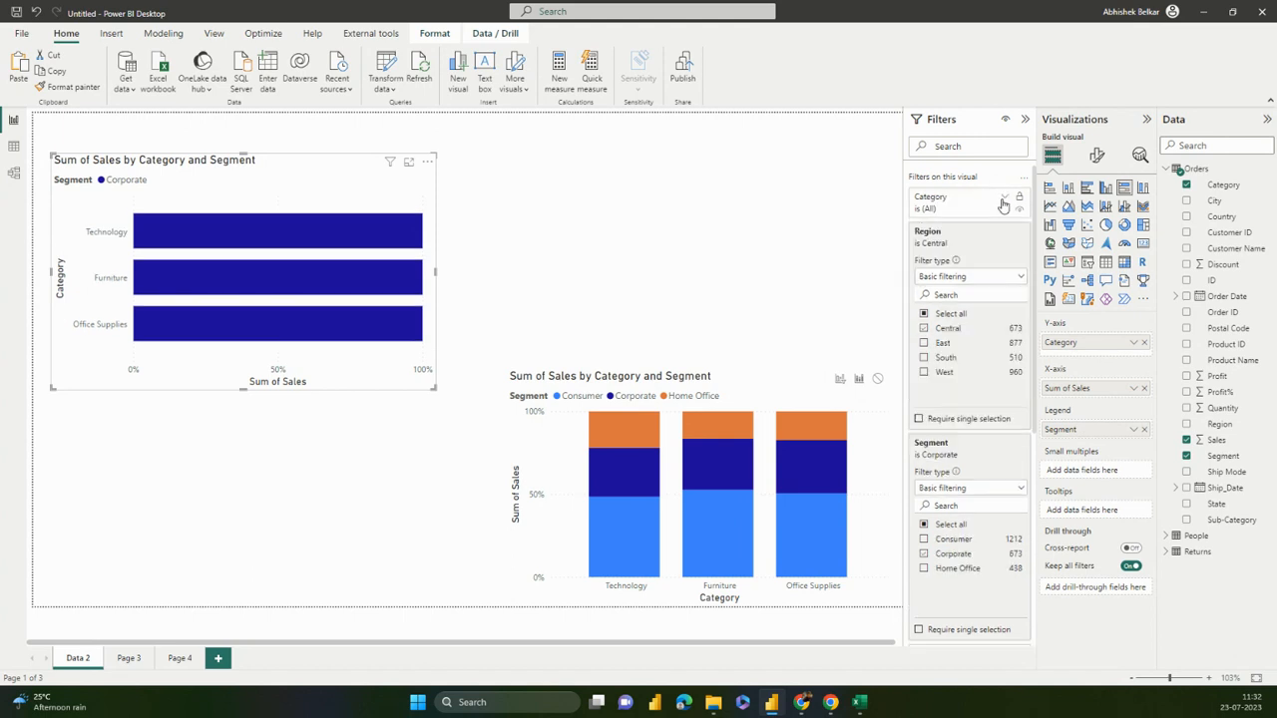
# Clear the bar chart's Region and Segment filters, collapse both filter cards and nudge the chart slightly upward on the page
pyautogui.click(1002, 234)
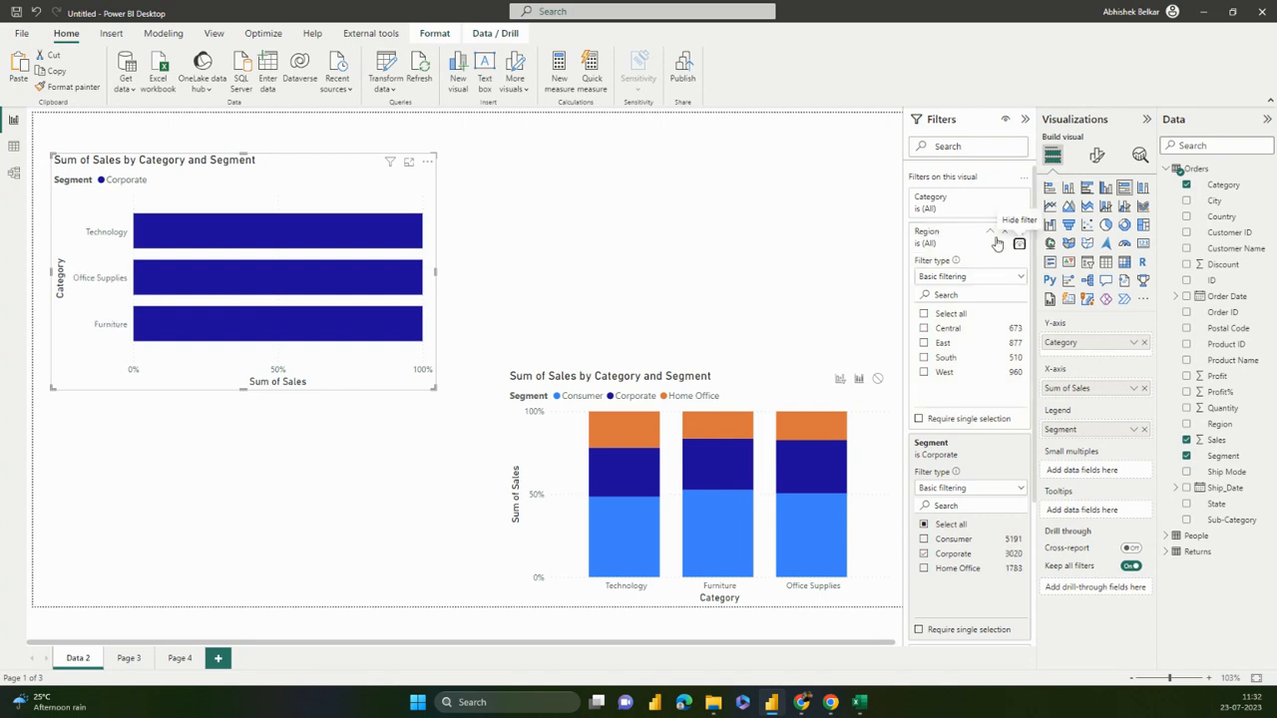
pyautogui.click(990, 232)
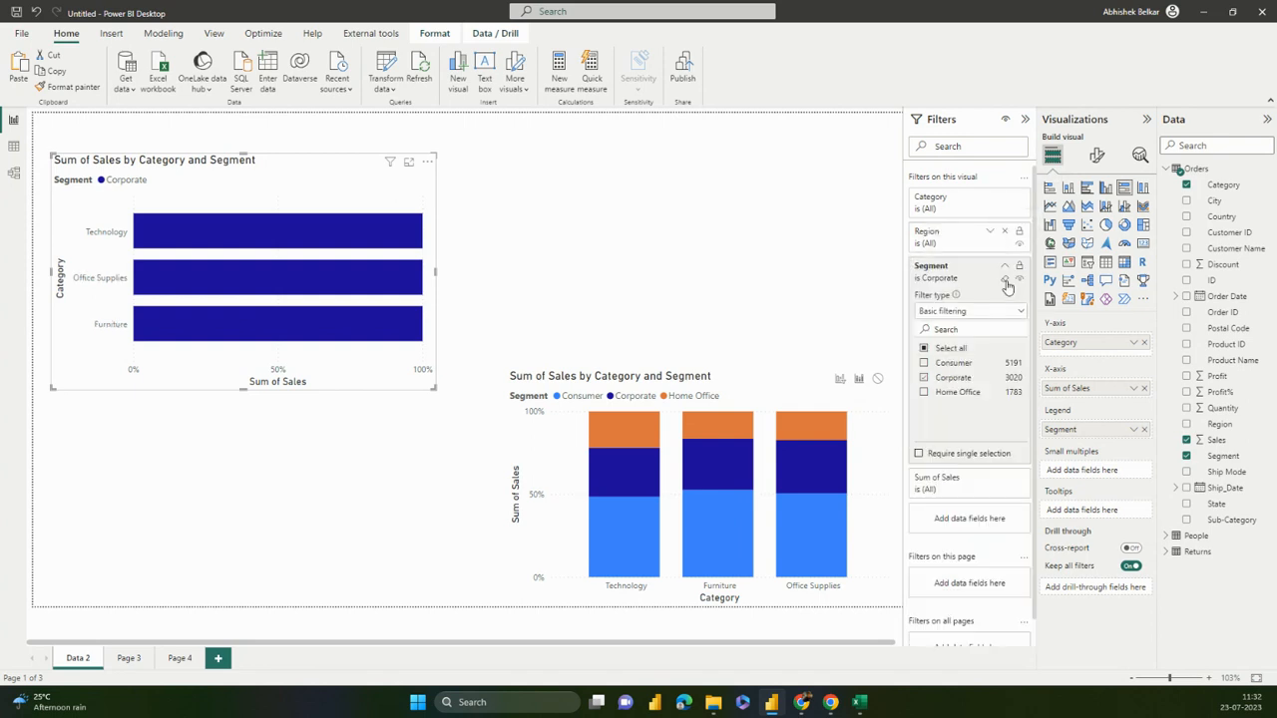
pyautogui.click(1004, 280)
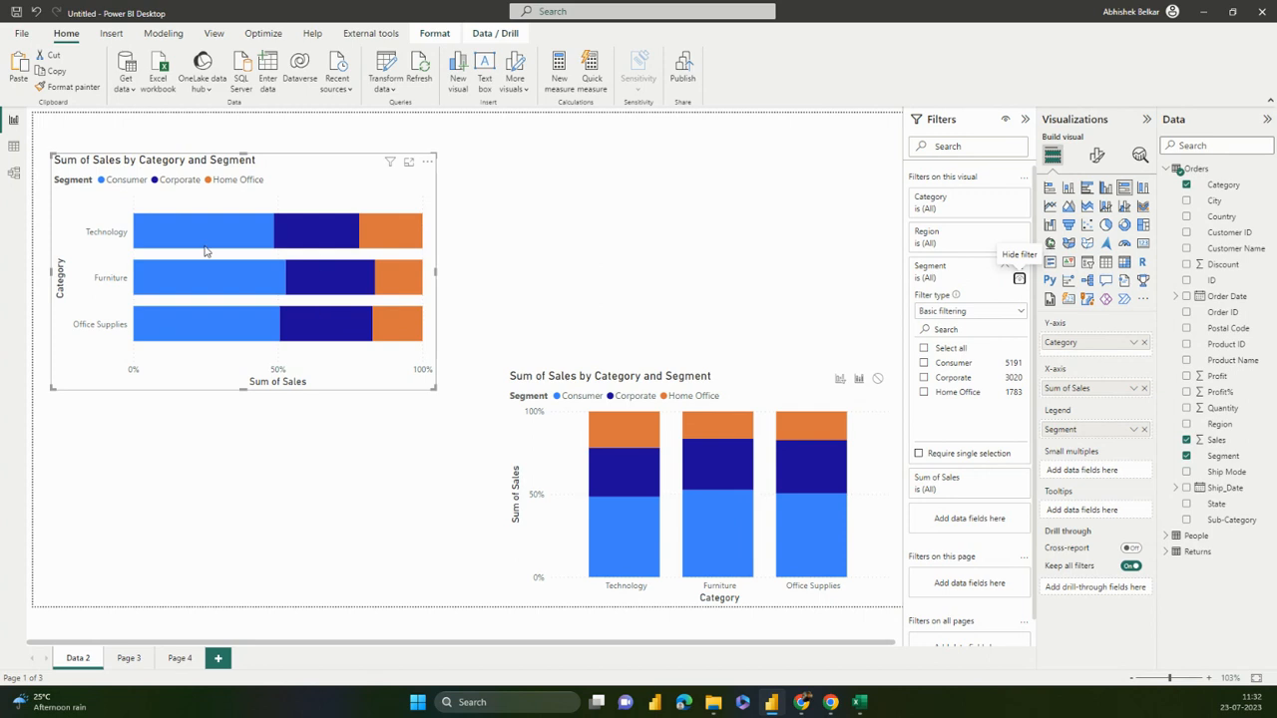
pyautogui.moveTo(385, 220); pyautogui.dragTo(334, 182)
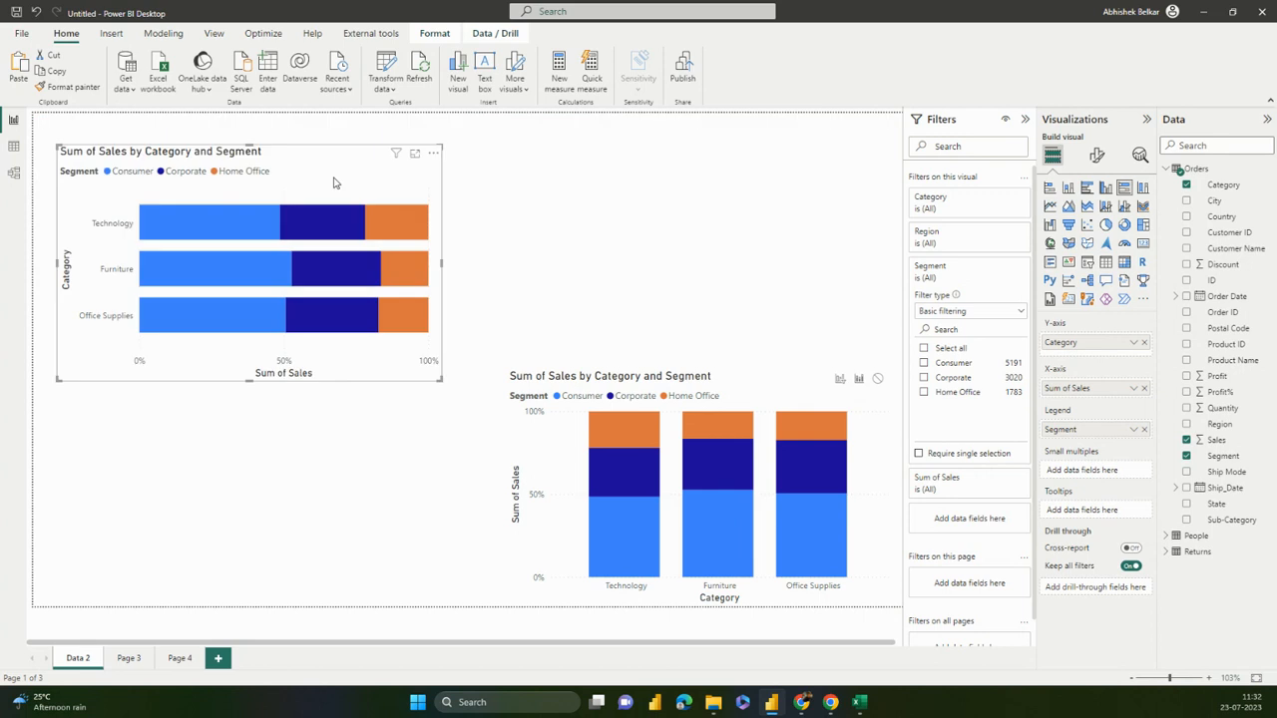
pyautogui.click(1002, 269)
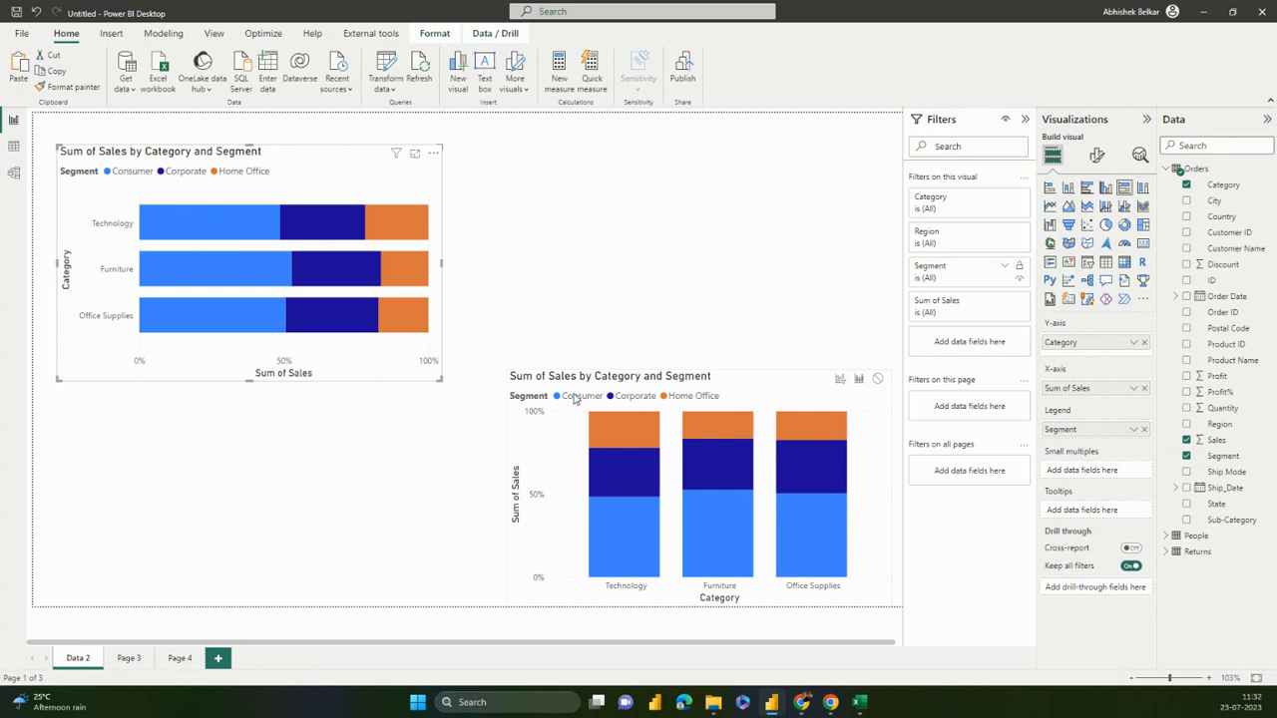
# Change the 100% stacked column chart to a stacked column chart and move the bar chart down level with it
pyautogui.click(735, 391)
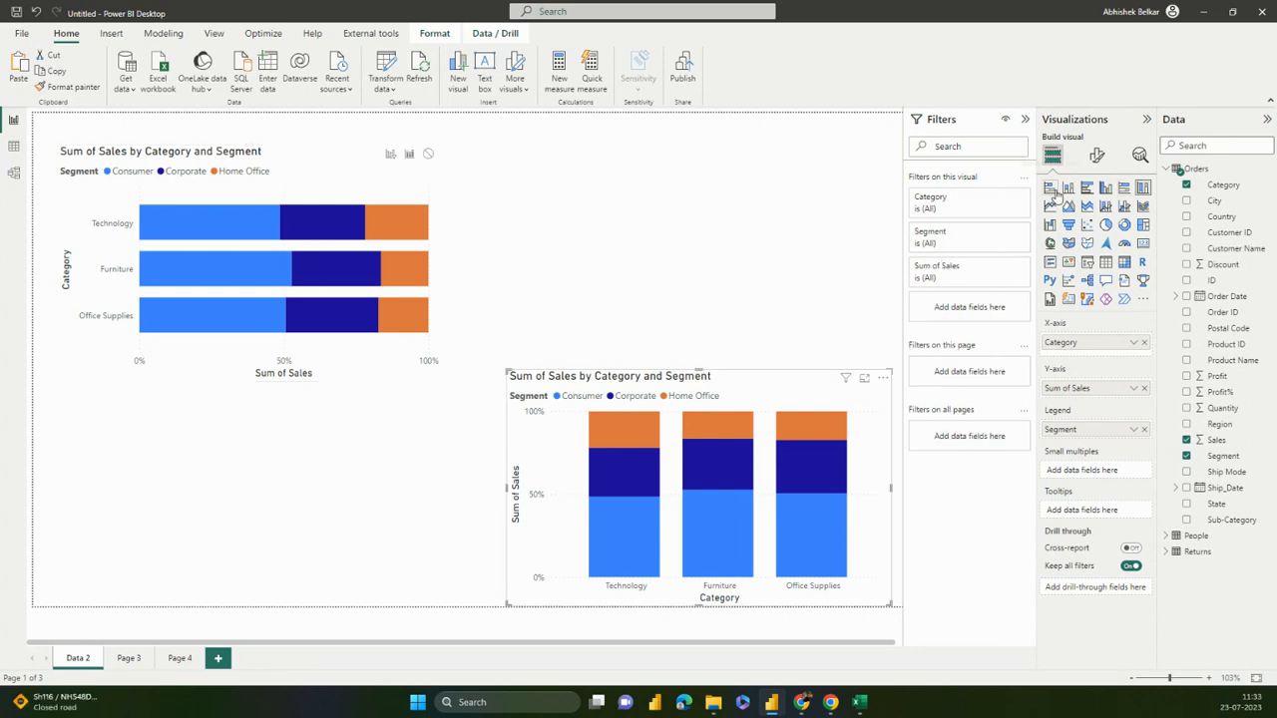
pyautogui.click(1052, 190)
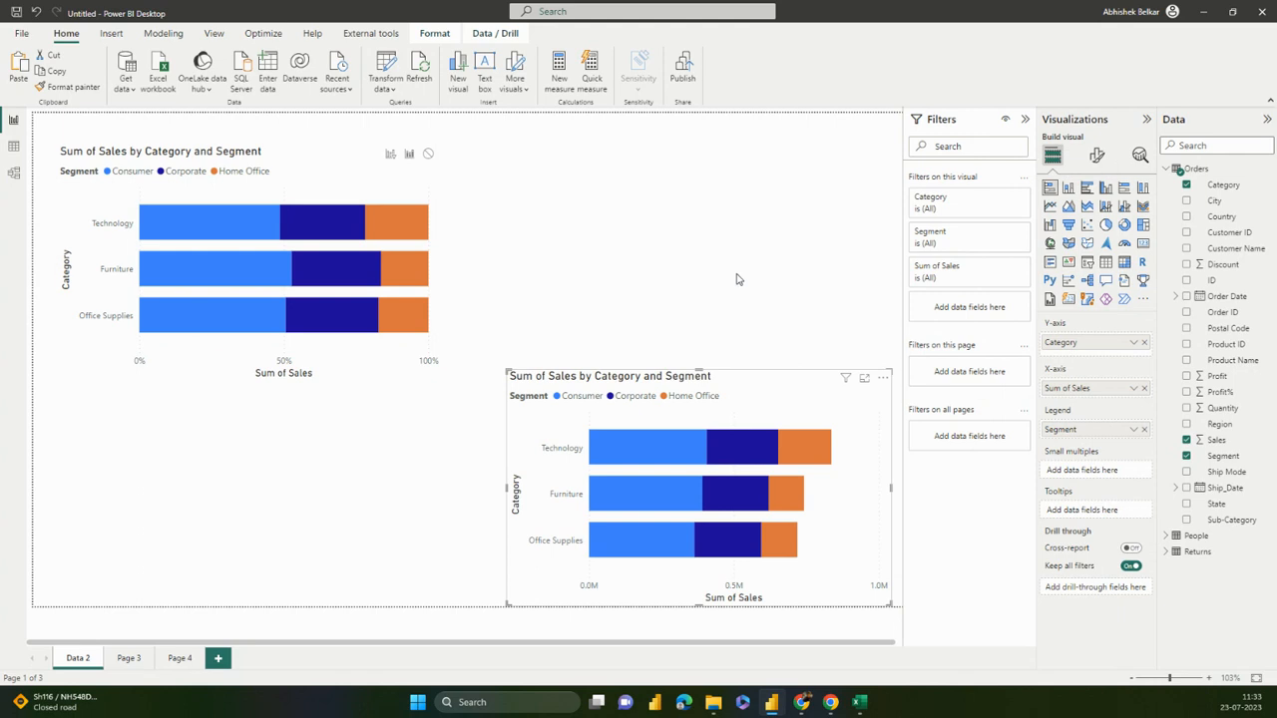
pyautogui.click(1069, 188)
pyautogui.click(781, 293)
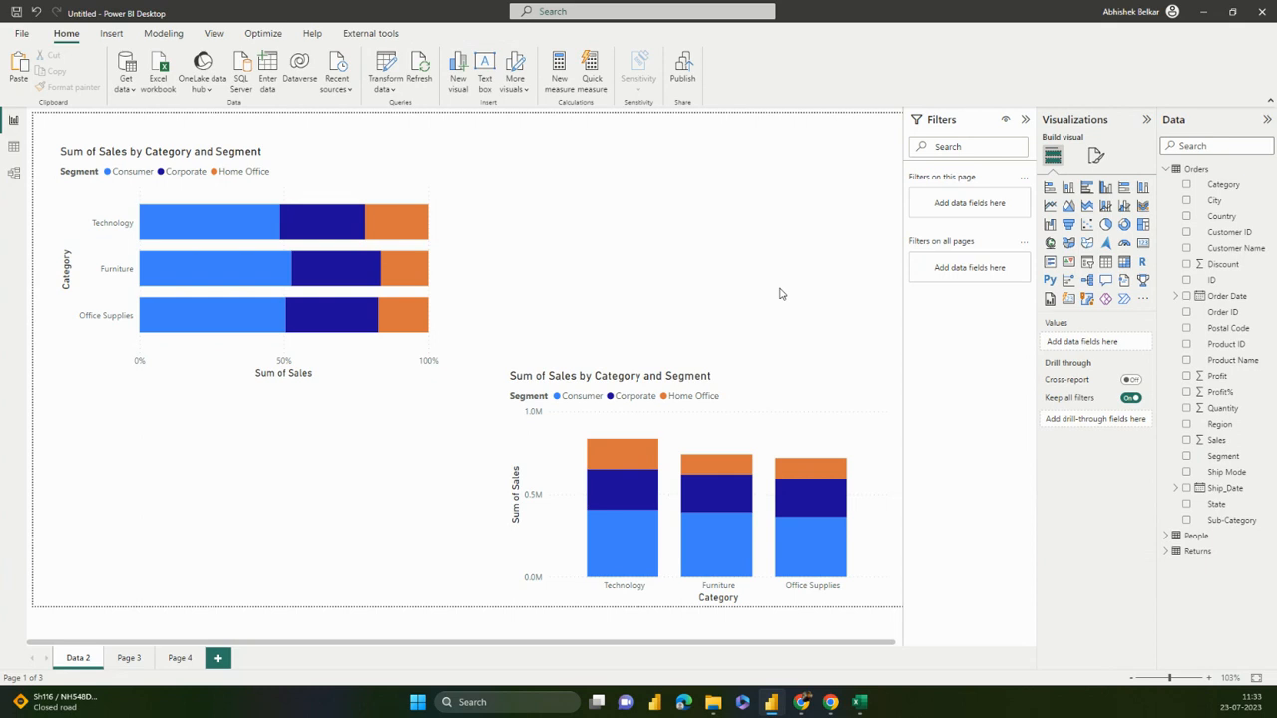
pyautogui.moveTo(345, 188); pyautogui.dragTo(348, 411)
pyautogui.click(402, 273)
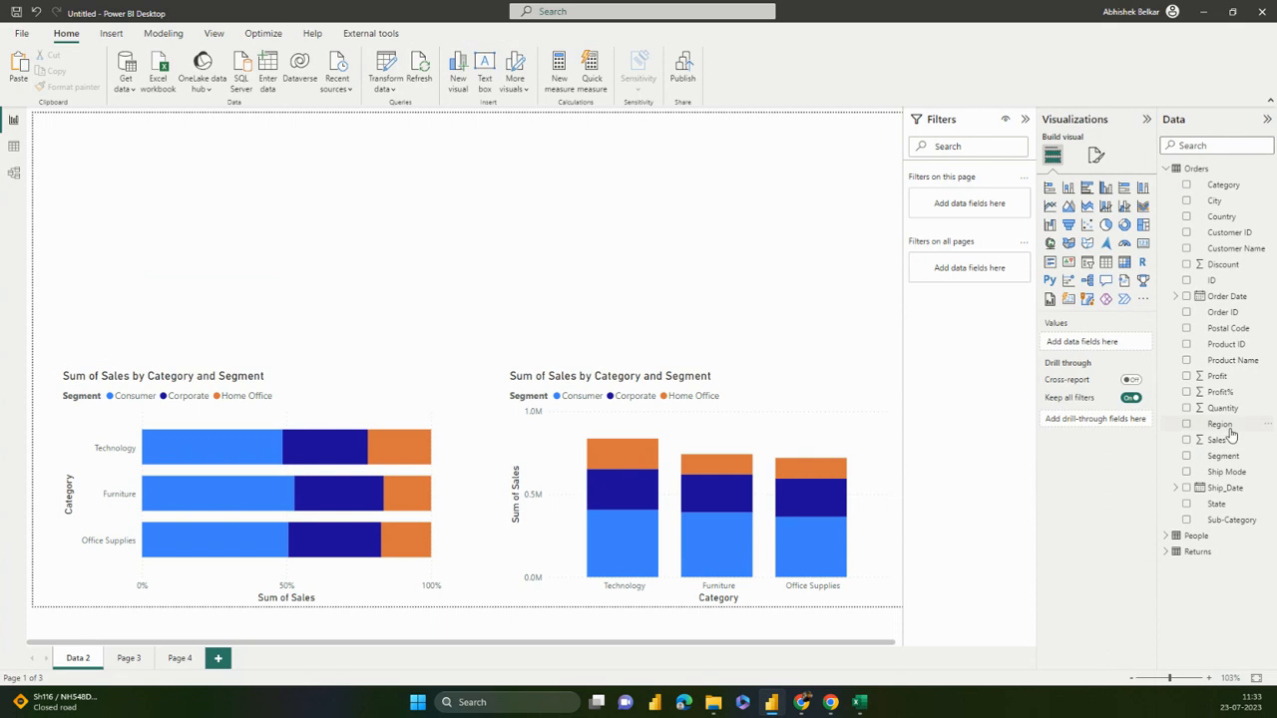
# Add a page-level Ship Mode filter limited to First Class and Same Day, and collapse its card
pyautogui.moveTo(1227, 481); pyautogui.dragTo(979, 214)
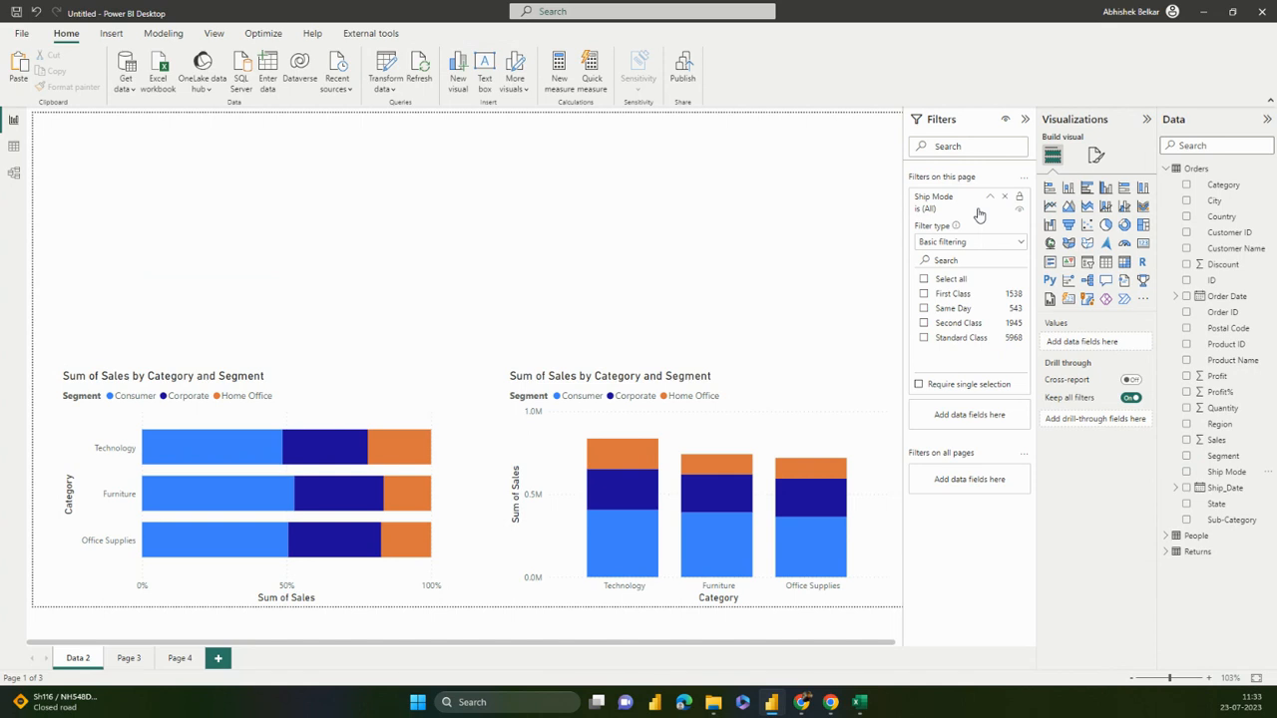
pyautogui.click(953, 295)
pyautogui.click(947, 309)
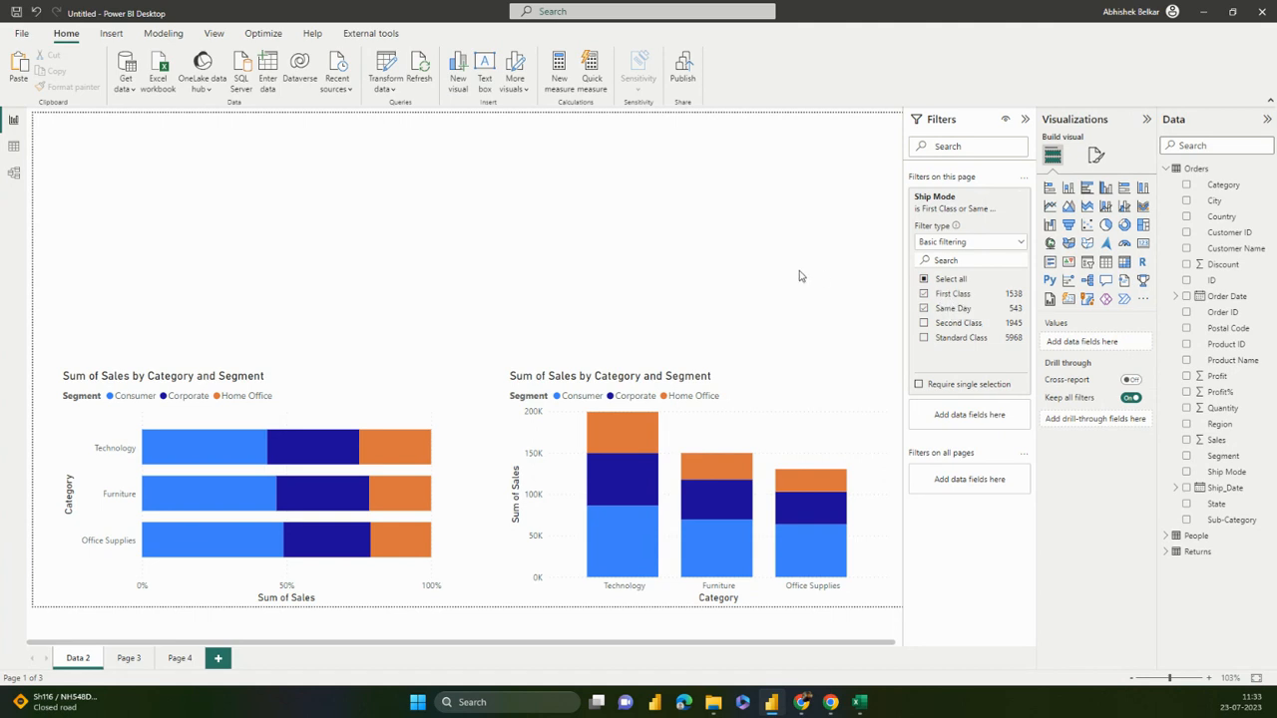
pyautogui.click(974, 205)
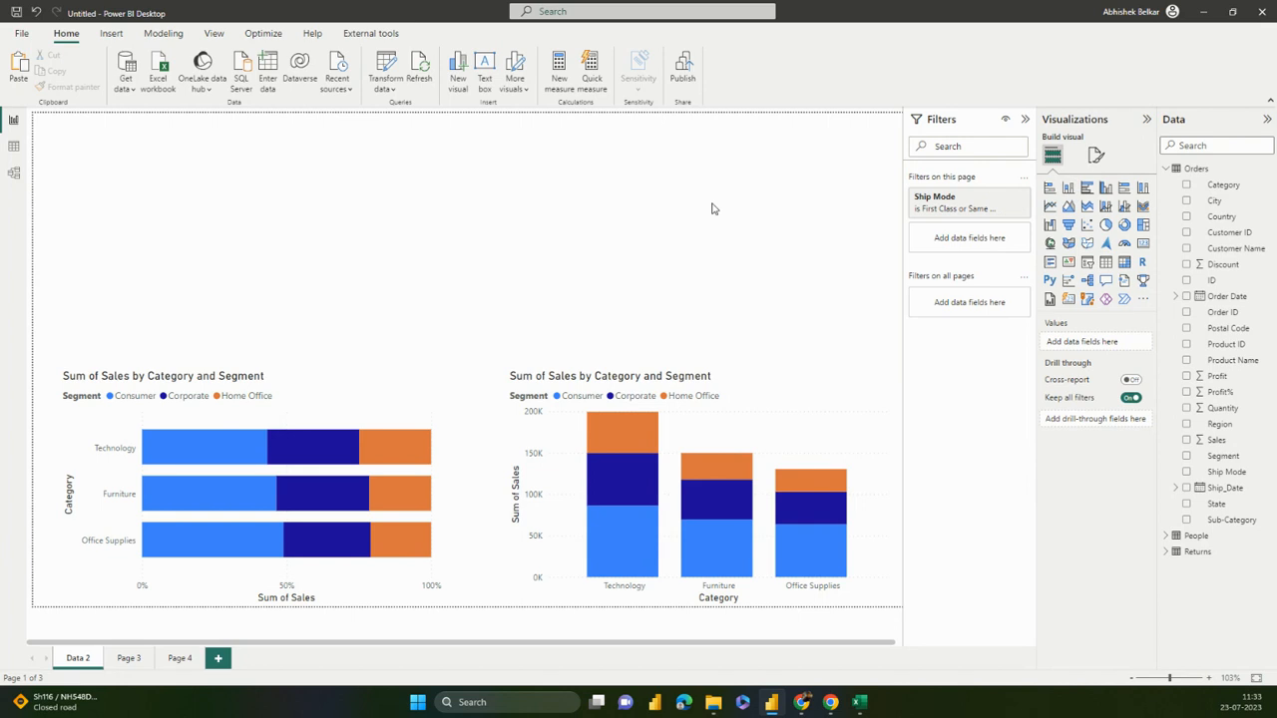
# Add a stacked column chart with Ship Mode on the X-axis and Profit on the Y-axis
pyautogui.click(1069, 187)
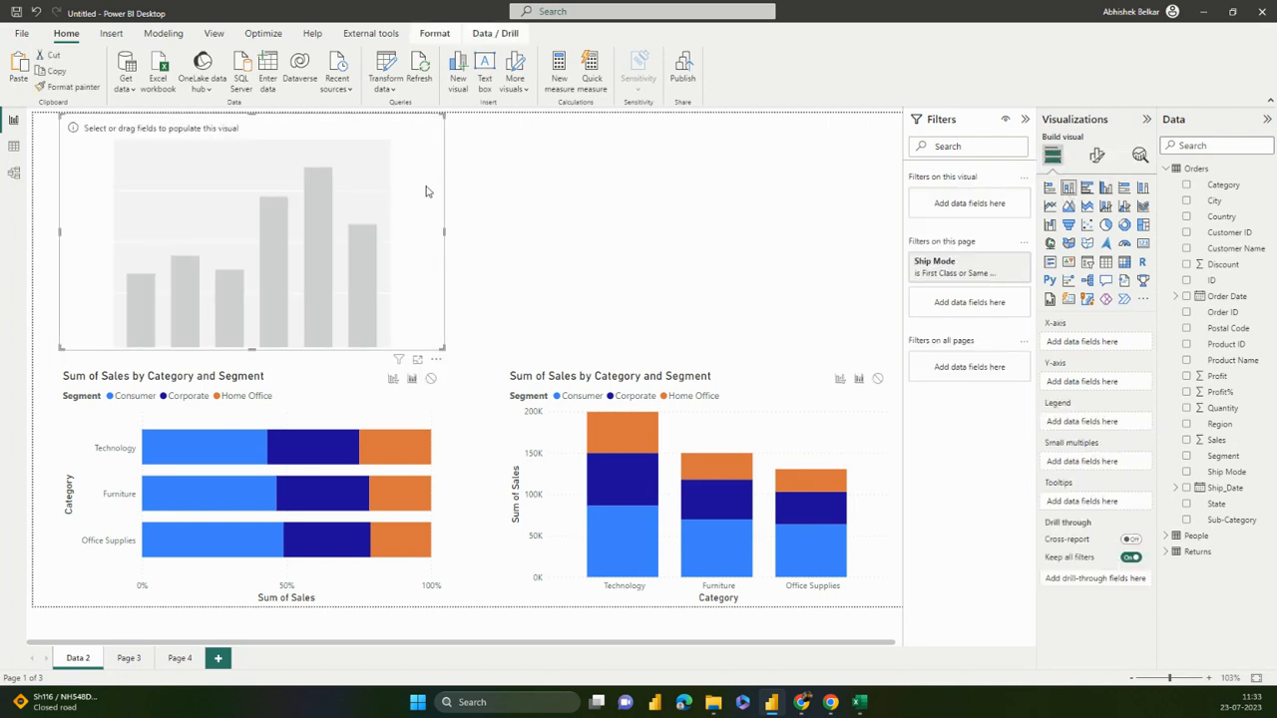
pyautogui.moveTo(1234, 475); pyautogui.dragTo(1121, 351)
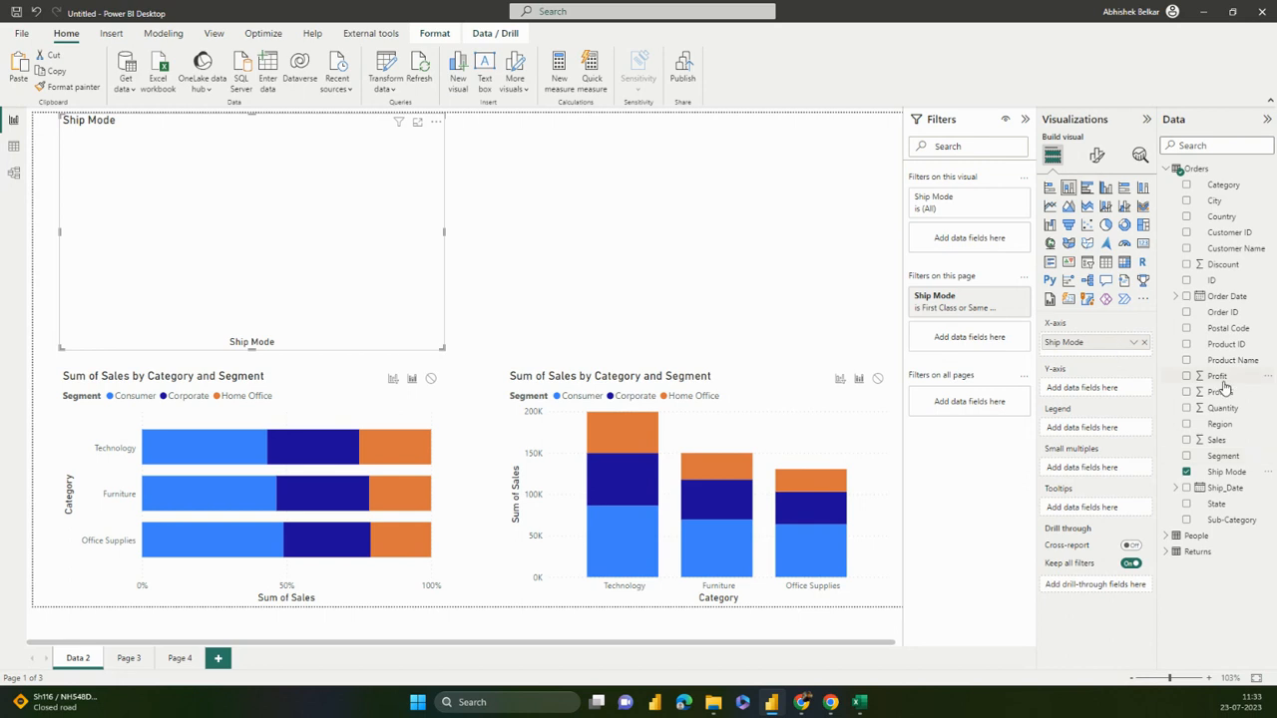
pyautogui.moveTo(1221, 383); pyautogui.dragTo(1097, 399)
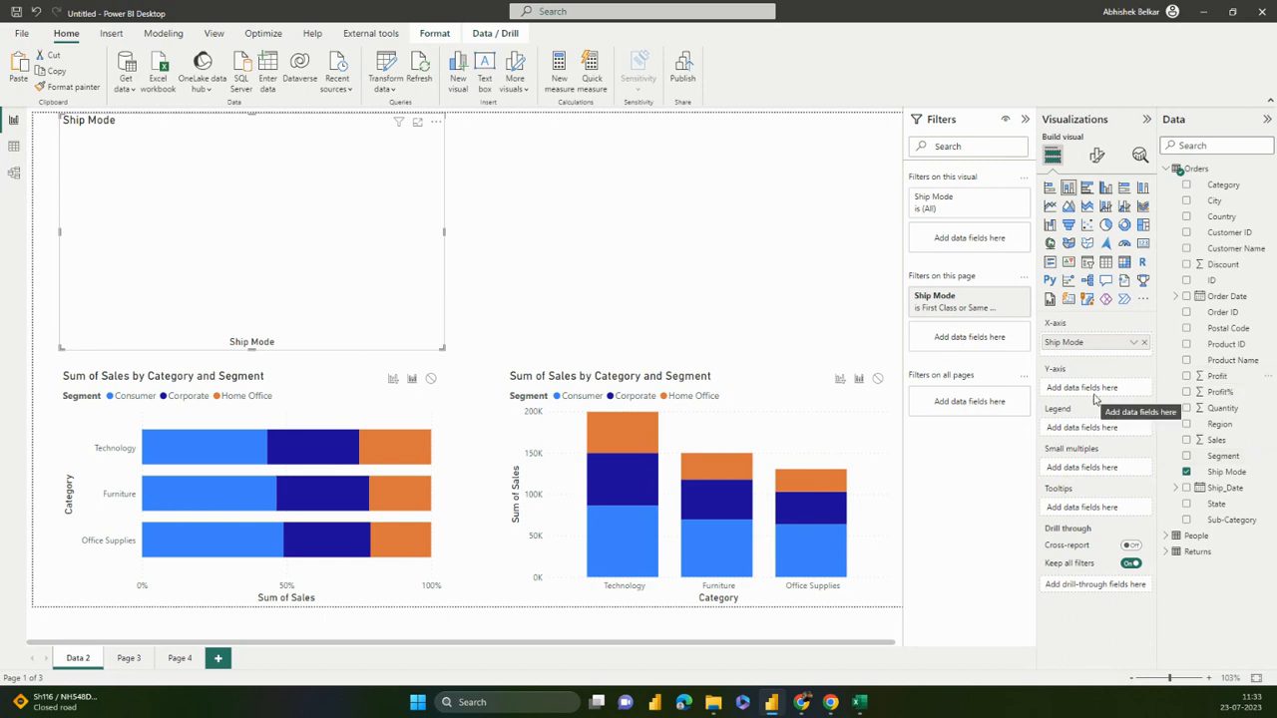
pyautogui.moveTo(1217, 376); pyautogui.dragTo(1099, 392)
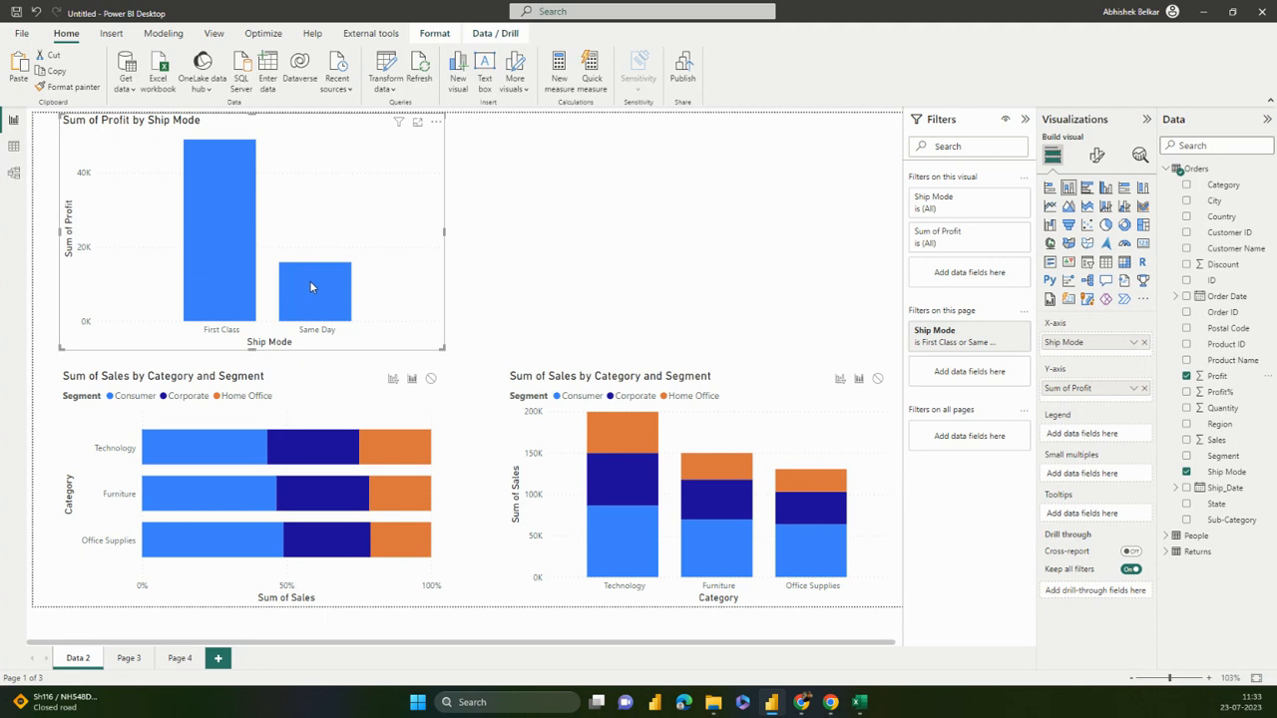
pyautogui.moveTo(320, 287)
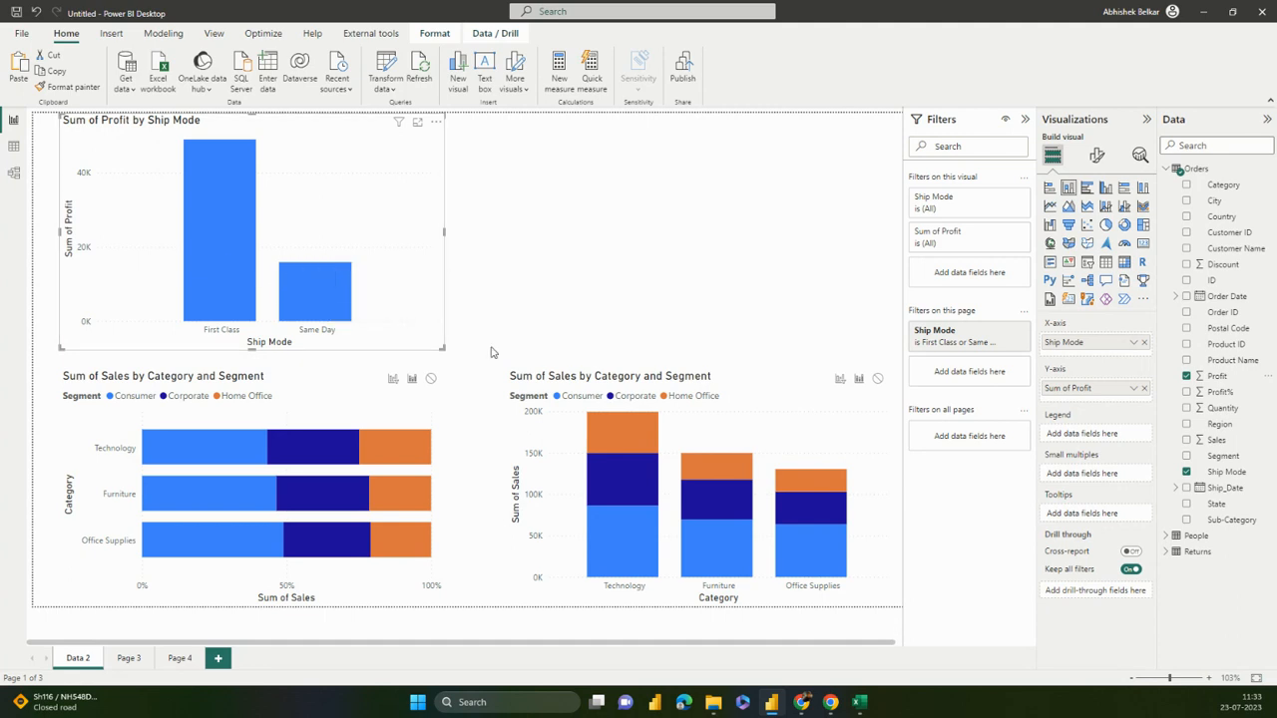
# Clear the page-level Ship Mode filter and set it to Same Day and Second Class
pyautogui.click(1010, 347)
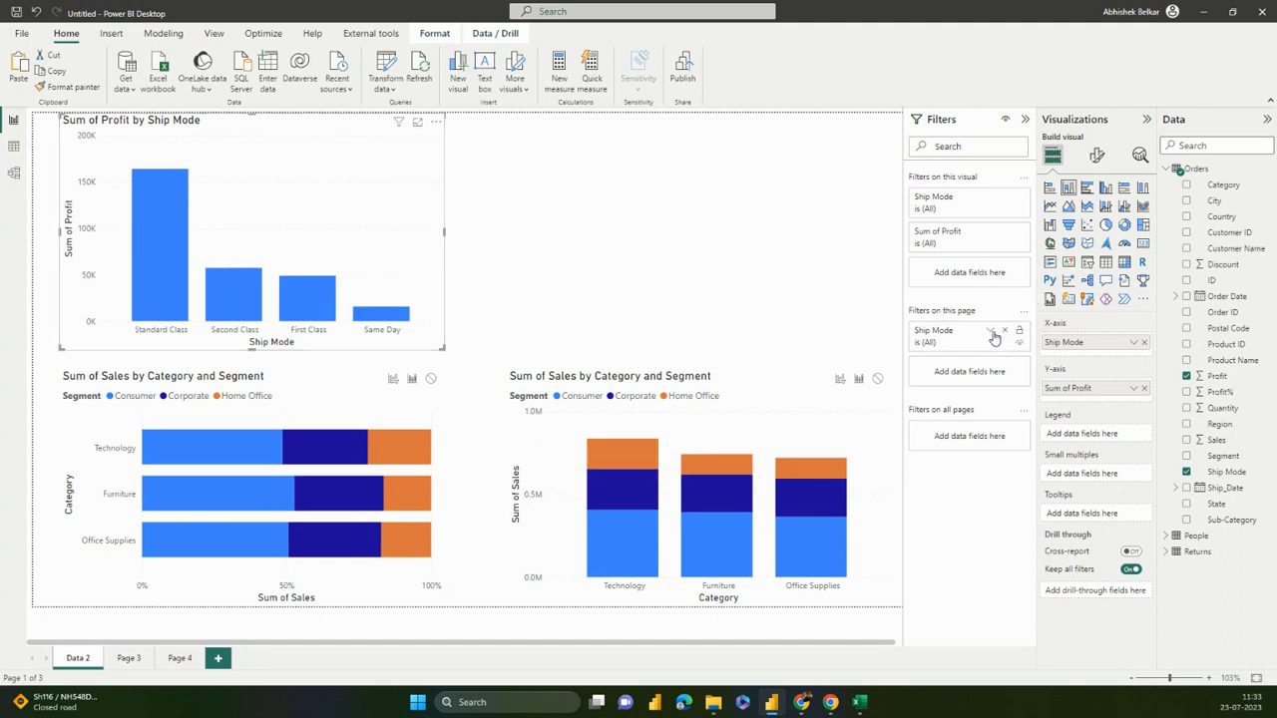
pyautogui.click(992, 333)
pyautogui.click(955, 442)
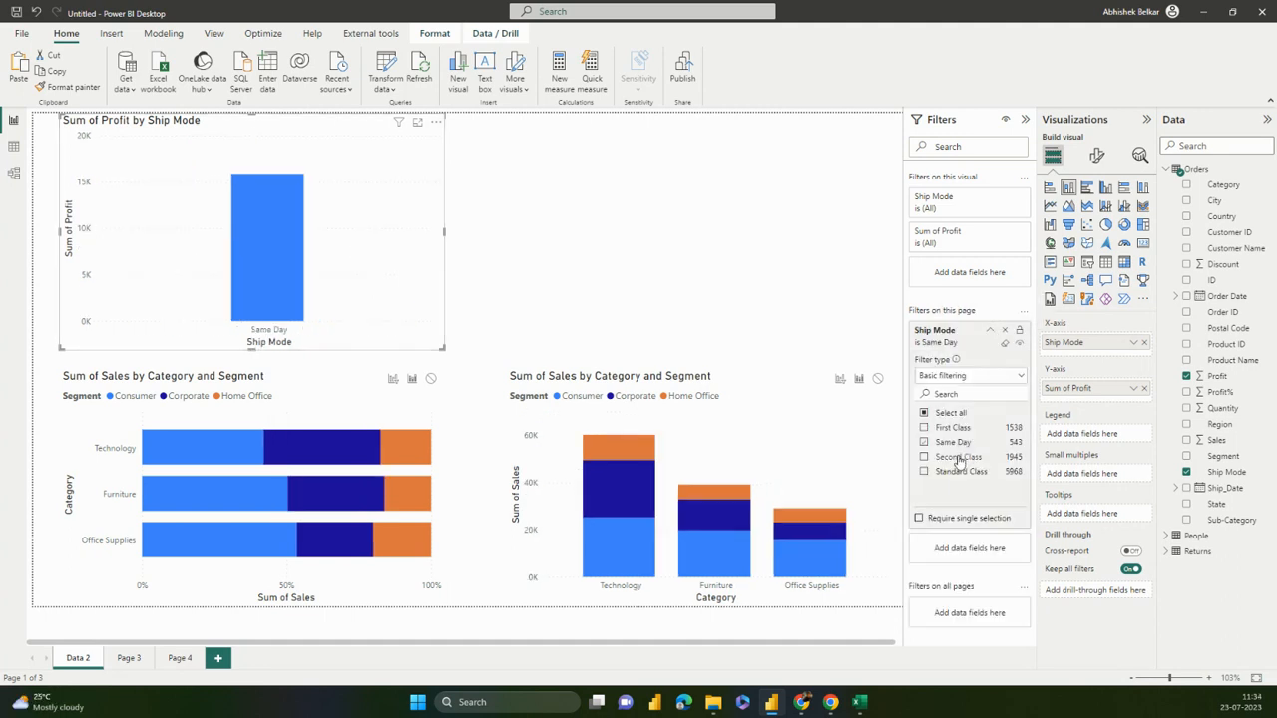
pyautogui.click(958, 457)
pyautogui.click(991, 332)
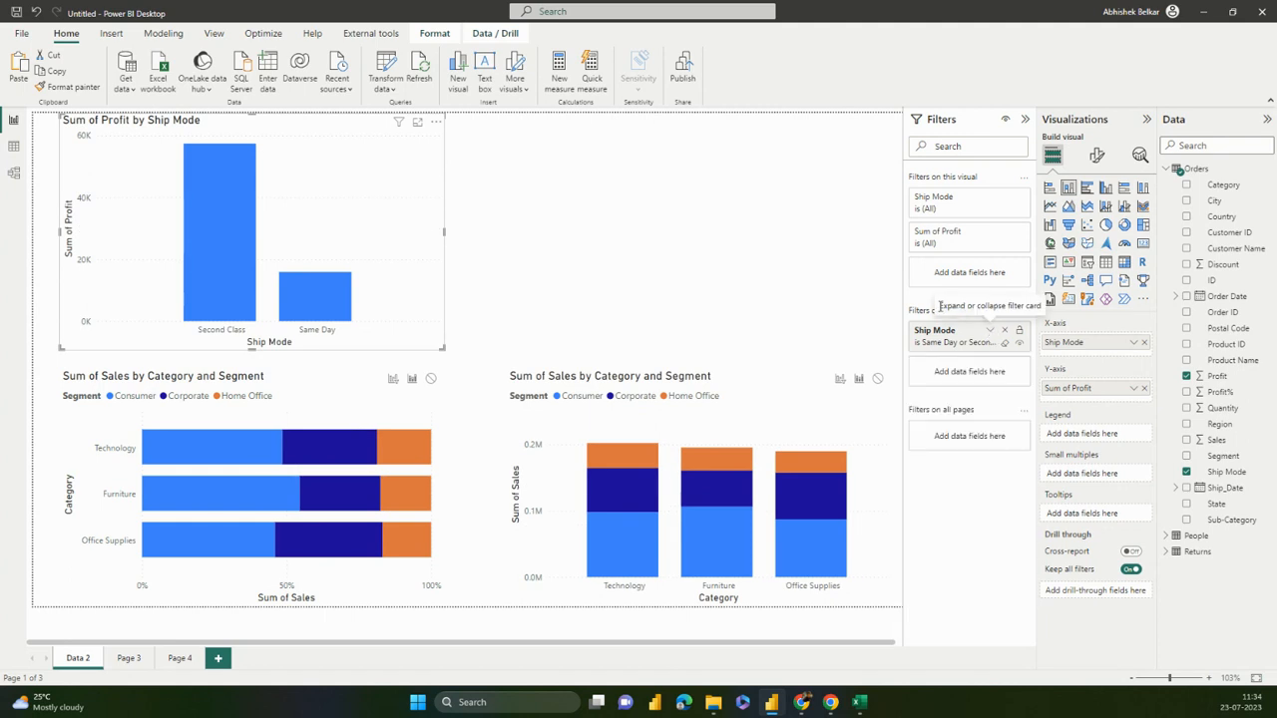
pyautogui.click(737, 221)
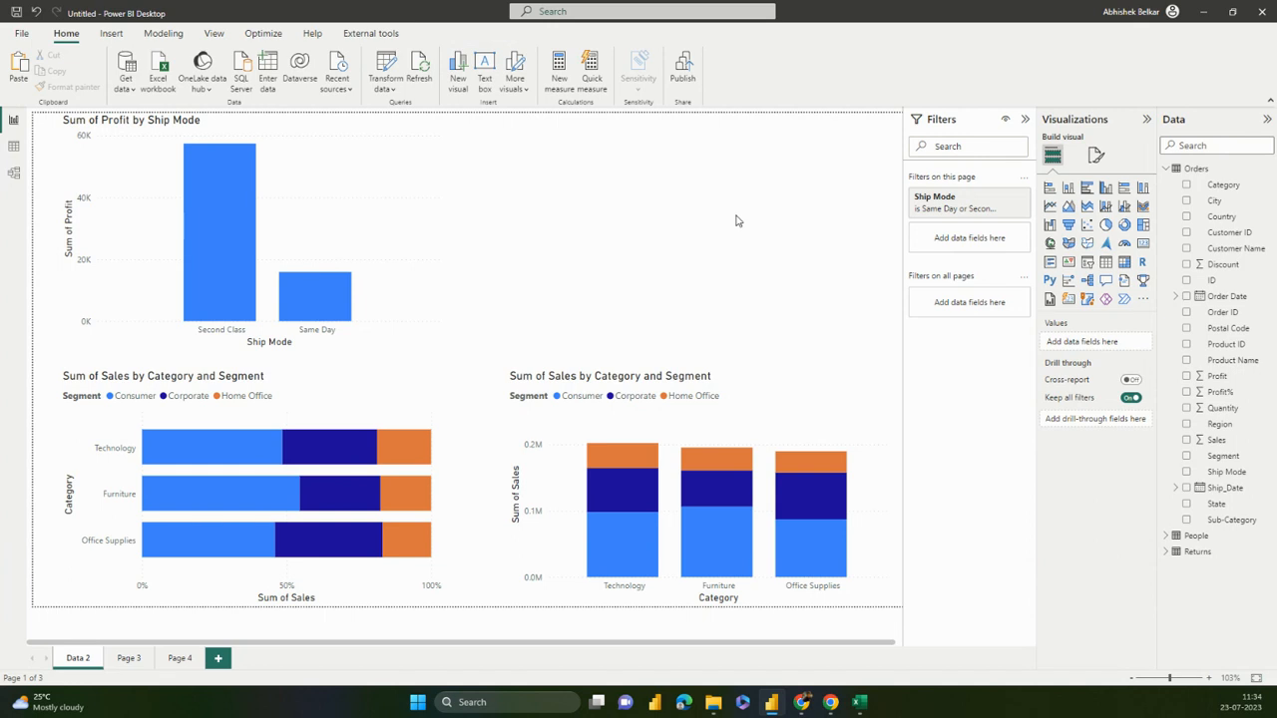
# Look at the blank report pages, add one new page and return to the Data 2 page
pyautogui.click(129, 658)
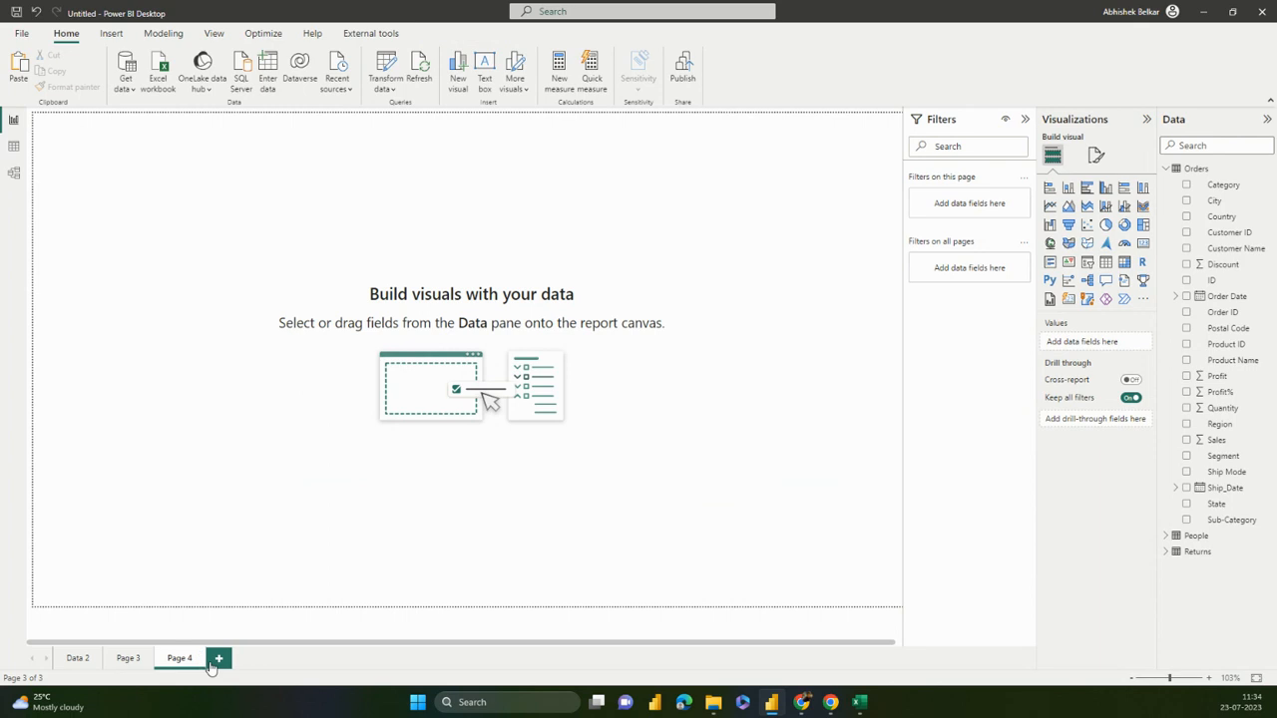
pyautogui.click(216, 663)
pyautogui.click(80, 662)
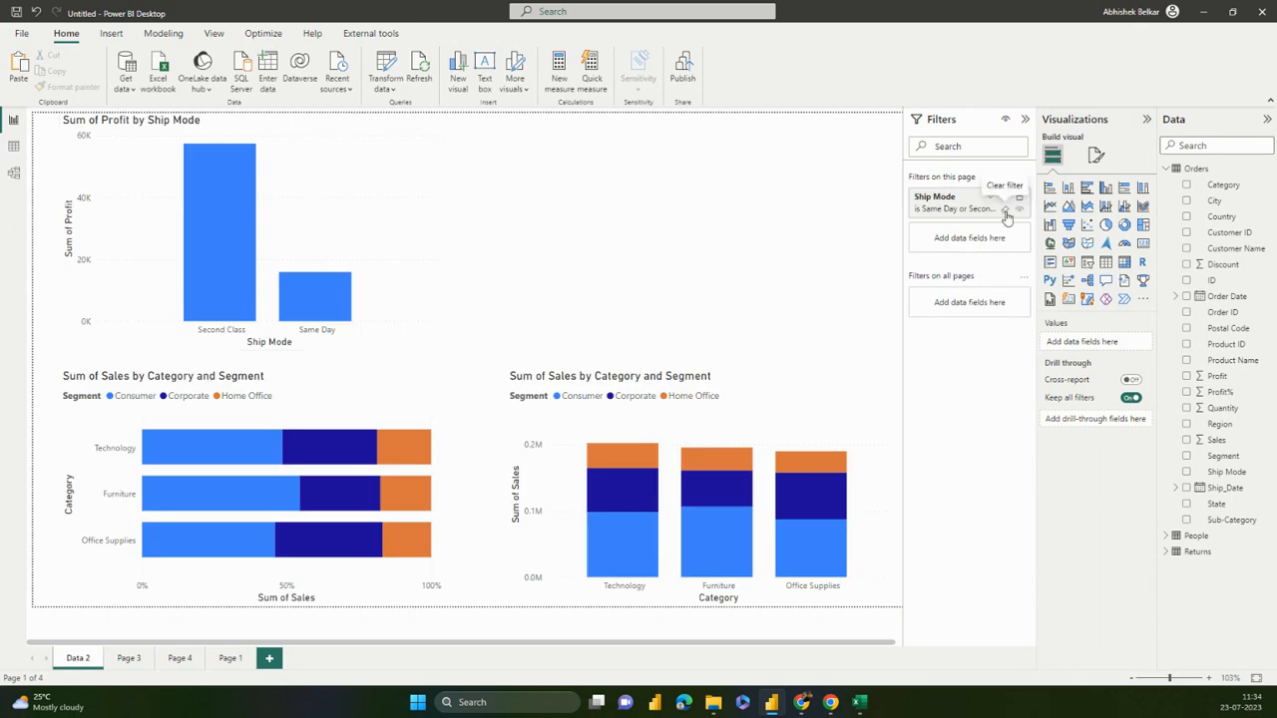
# Clear the page-level Ship Mode filter and add Ship Mode as an all-pages filter set to First Class
pyautogui.click(1006, 212)
pyautogui.moveTo(1217, 479); pyautogui.dragTo(987, 307)
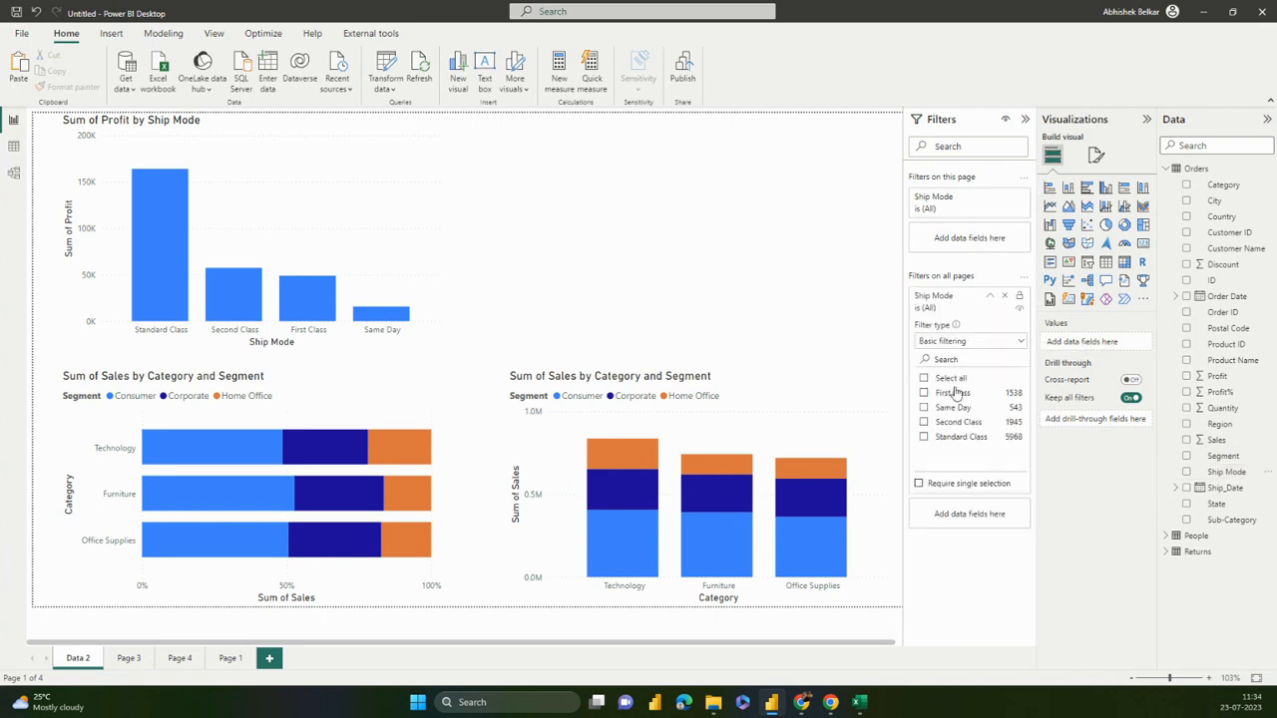
pyautogui.click(951, 395)
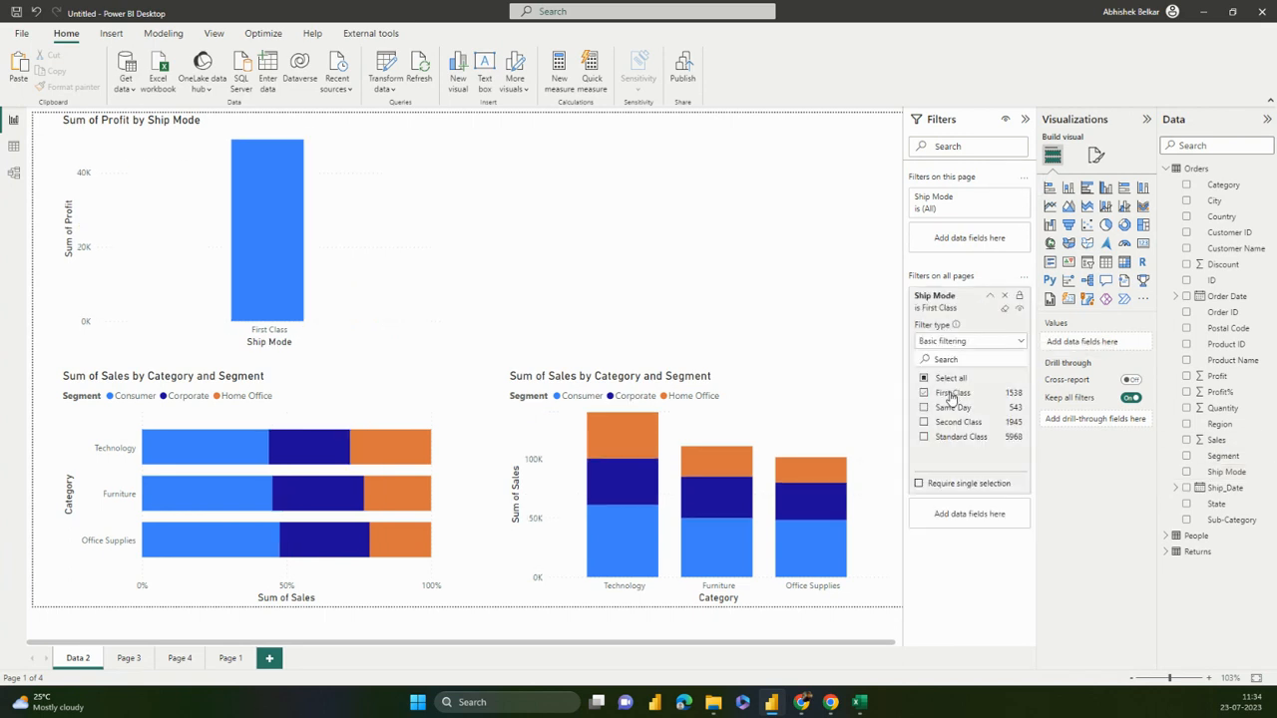
pyautogui.click(989, 296)
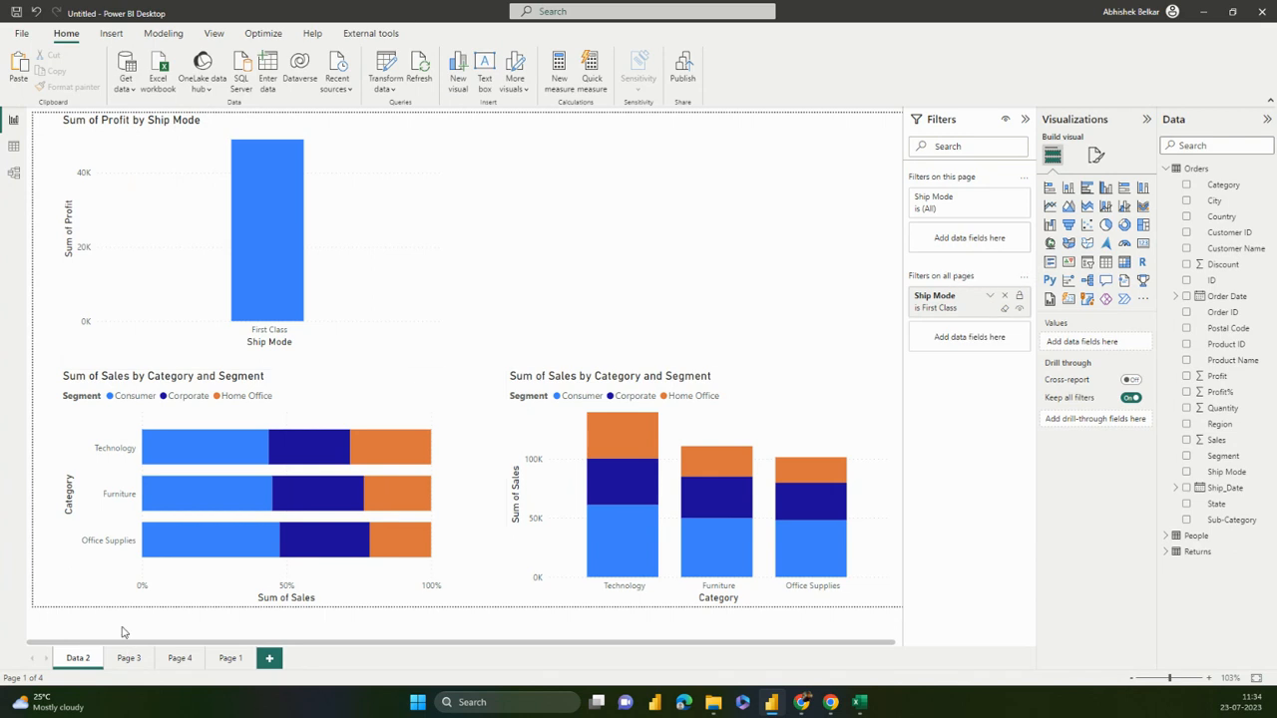
# On Page 3, build a stacked bar chart of Sales by Ship Mode and place it in the upper-left area of the canvas
pyautogui.click(129, 657)
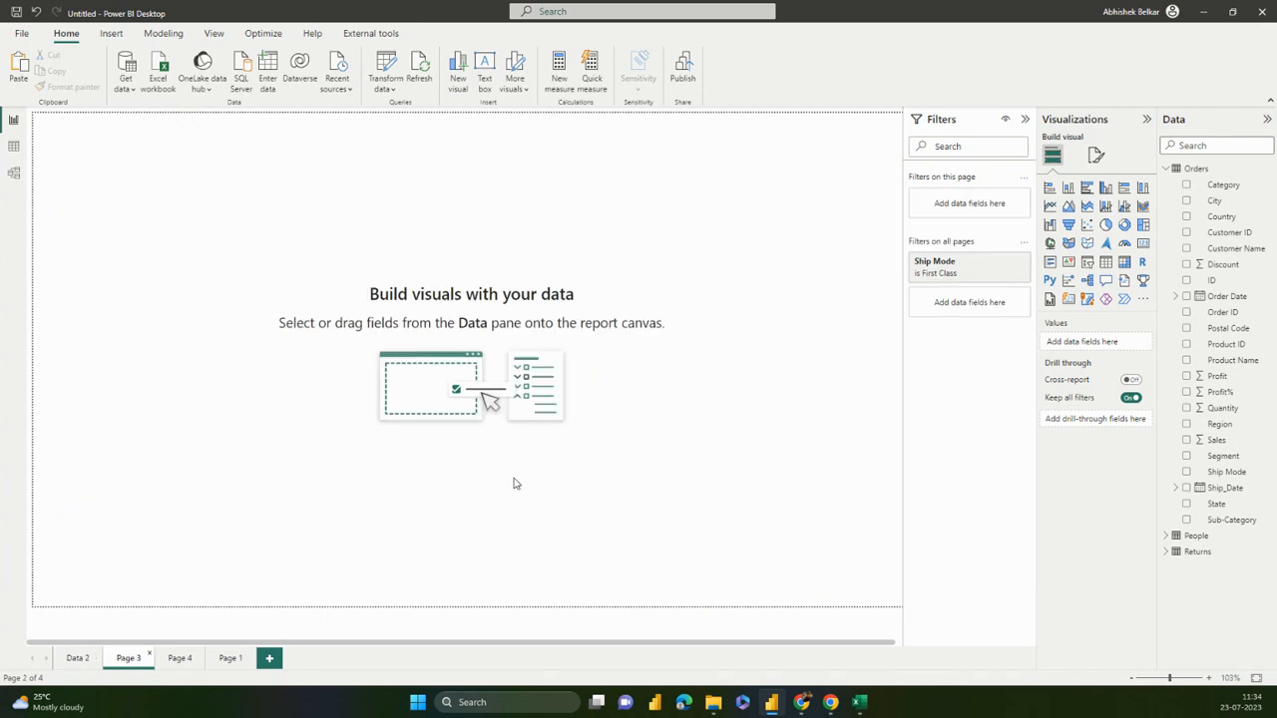
pyautogui.moveTo(1241, 475); pyautogui.dragTo(759, 390)
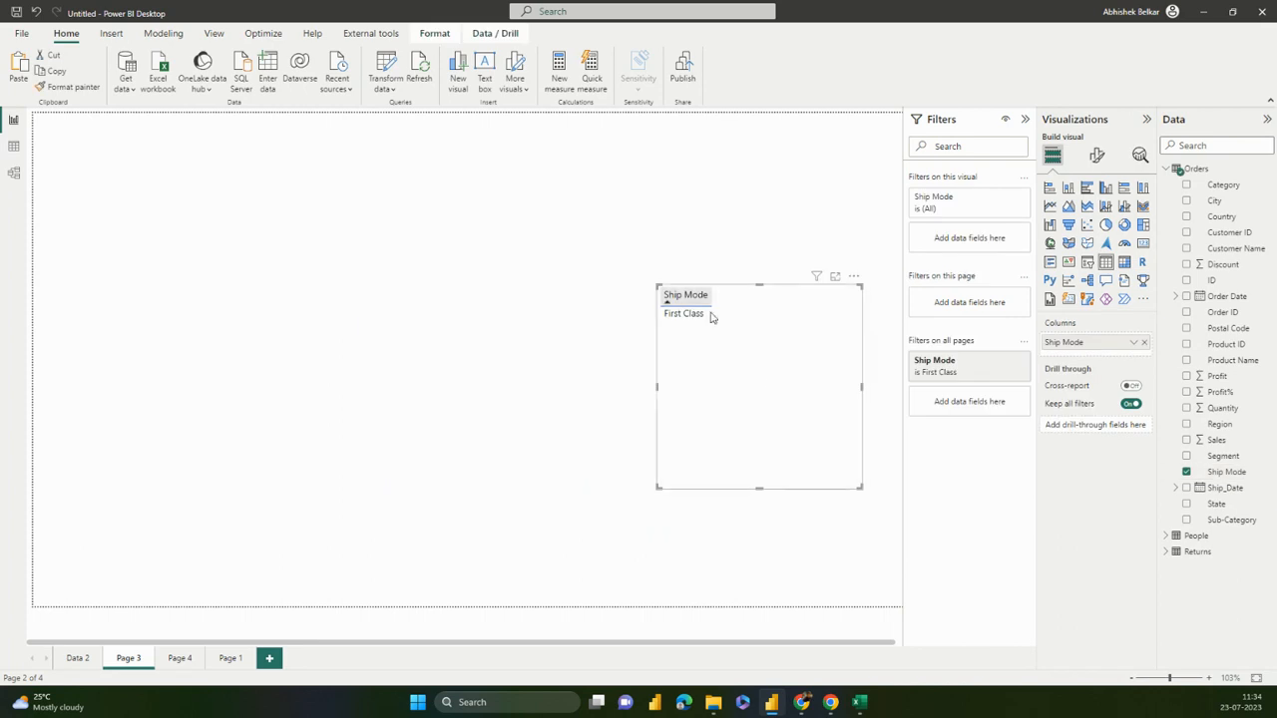
pyautogui.click(1050, 187)
pyautogui.moveTo(1209, 440); pyautogui.dragTo(1081, 390)
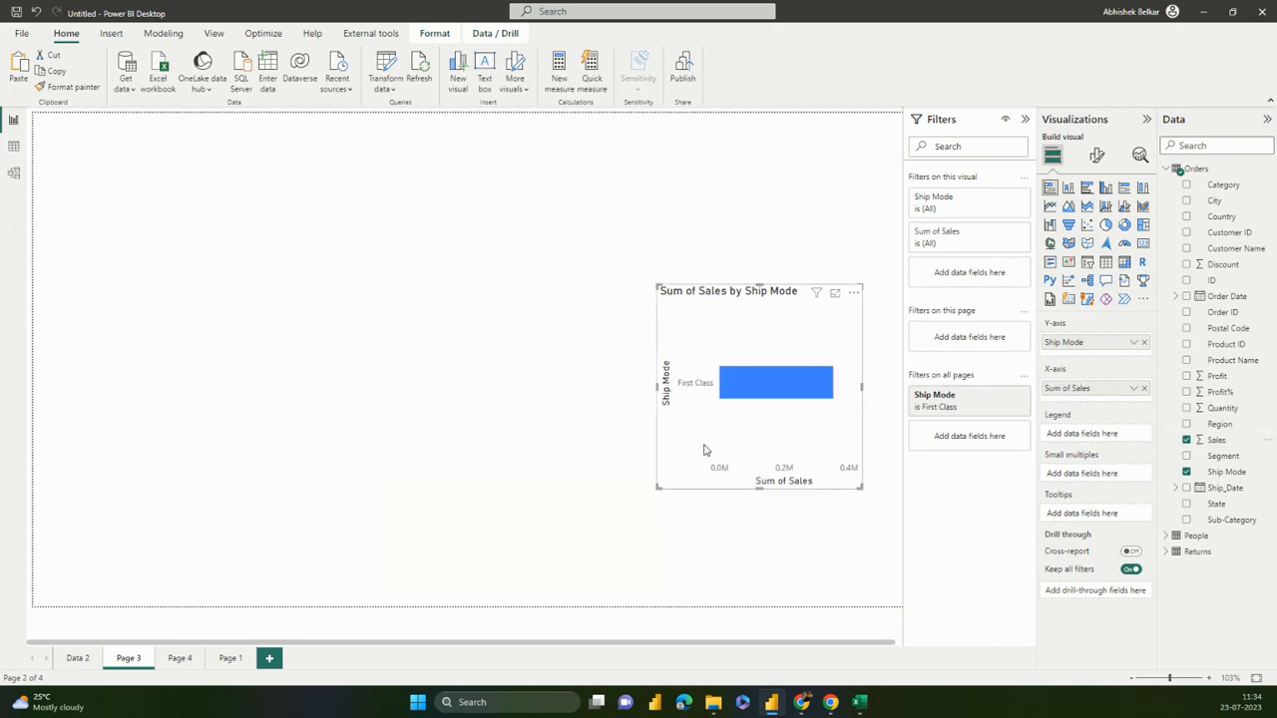
pyautogui.moveTo(702, 384); pyautogui.dragTo(252, 341)
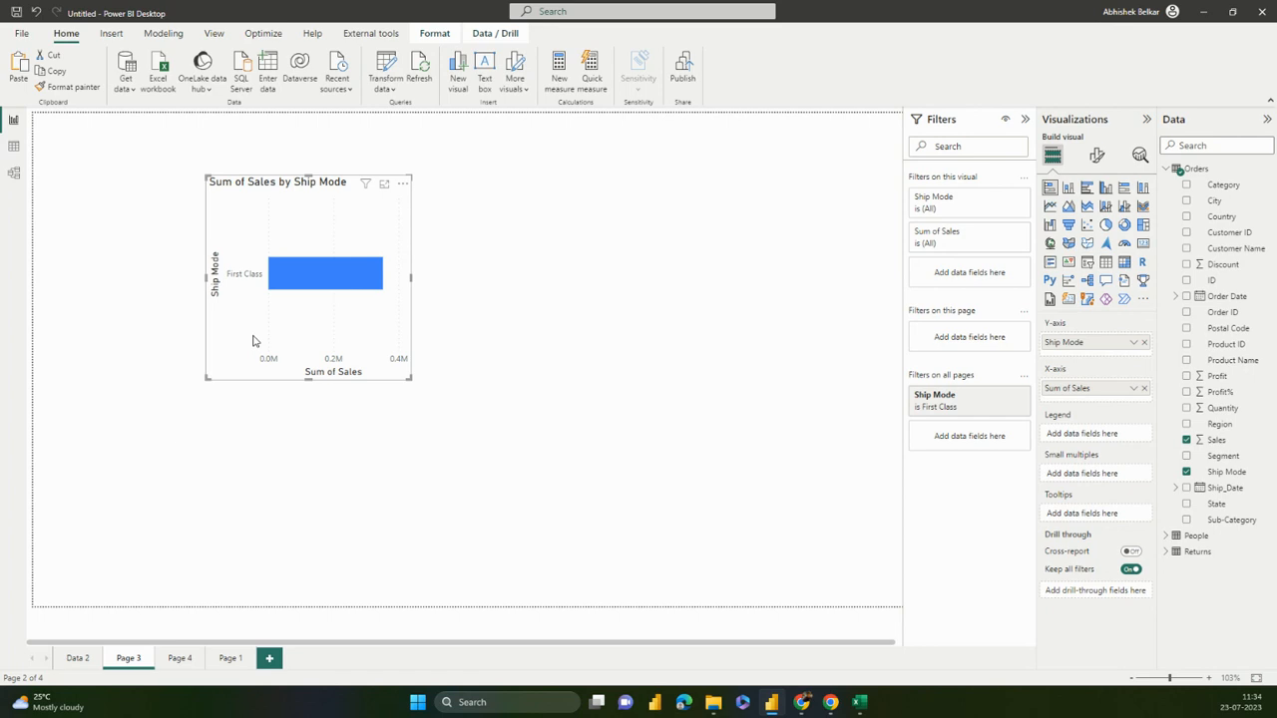
# On the Data 2 page, highlight various Consumer and Corporate segments of the bar chart to examine the effect on the other charts
pyautogui.click(77, 658)
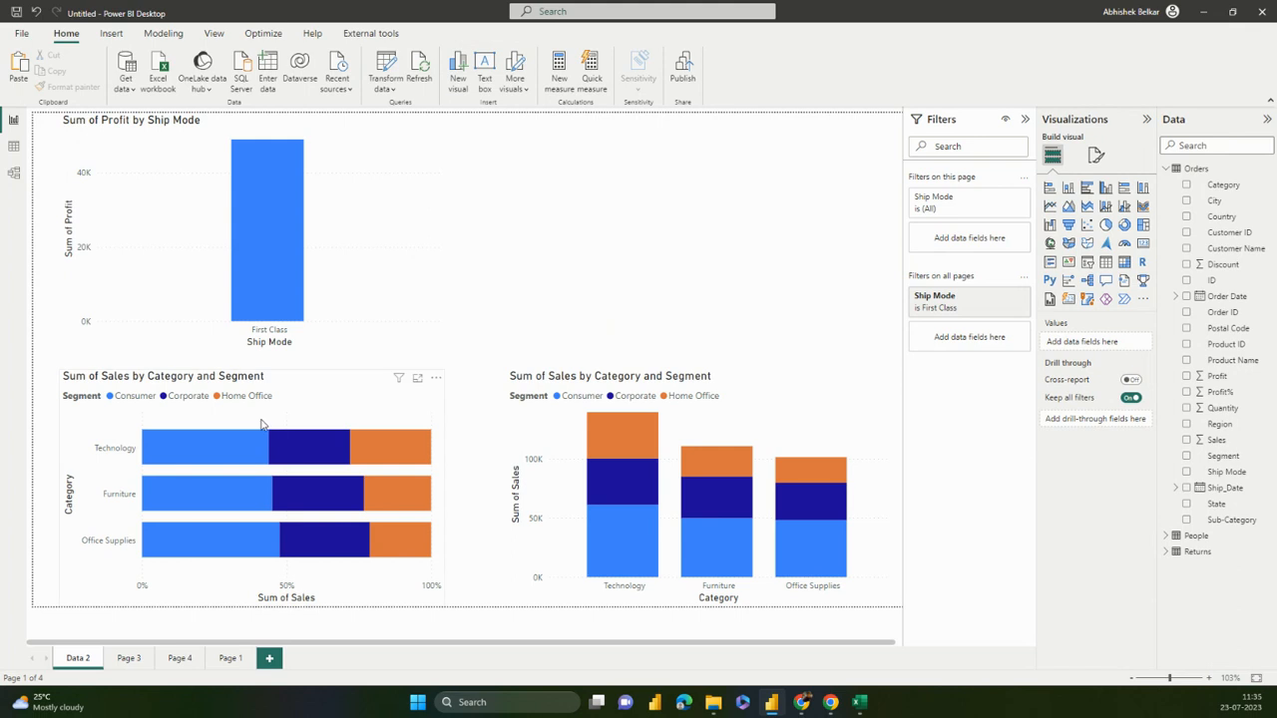
pyautogui.click(213, 438)
pyautogui.click(284, 455)
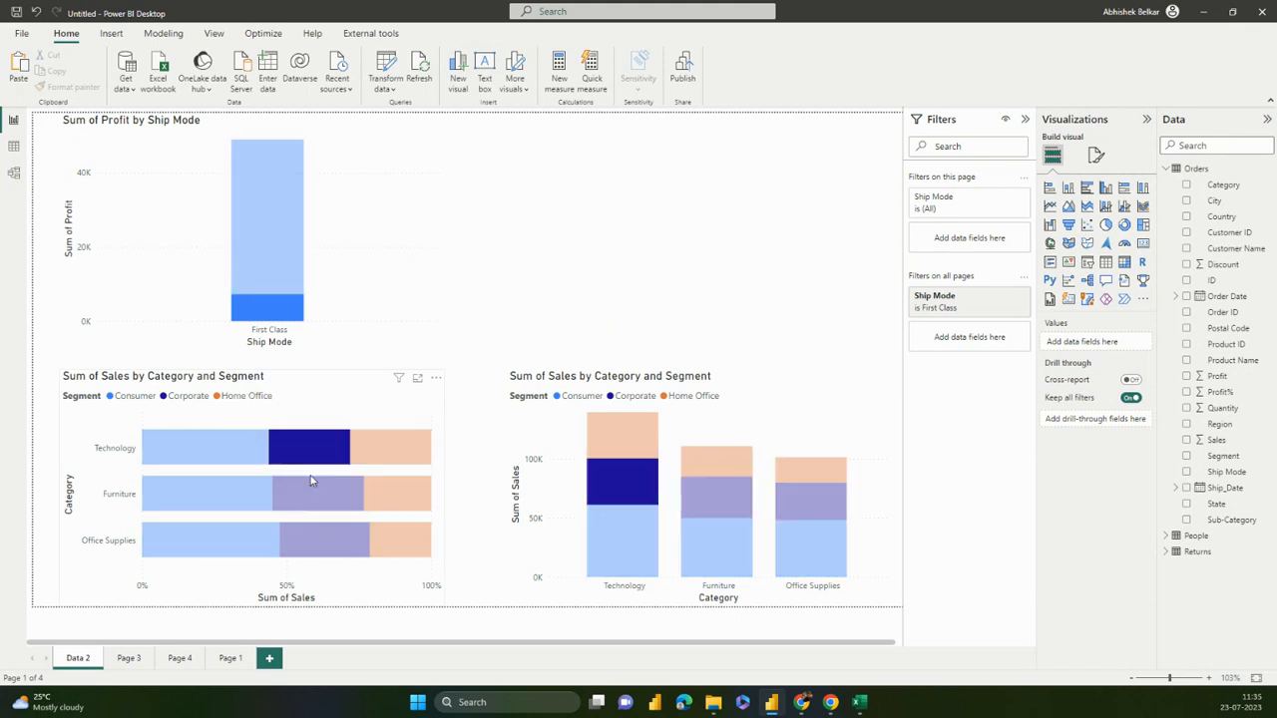
pyautogui.click(321, 501)
pyautogui.click(246, 544)
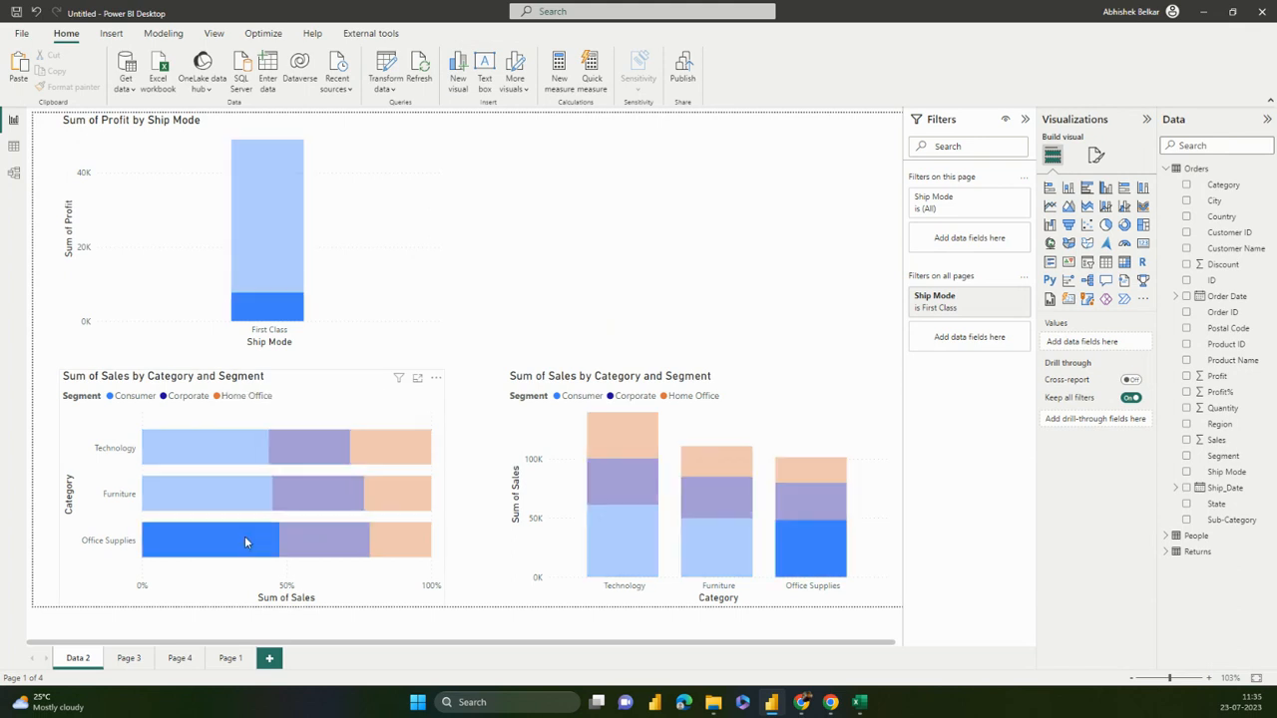
pyautogui.click(241, 501)
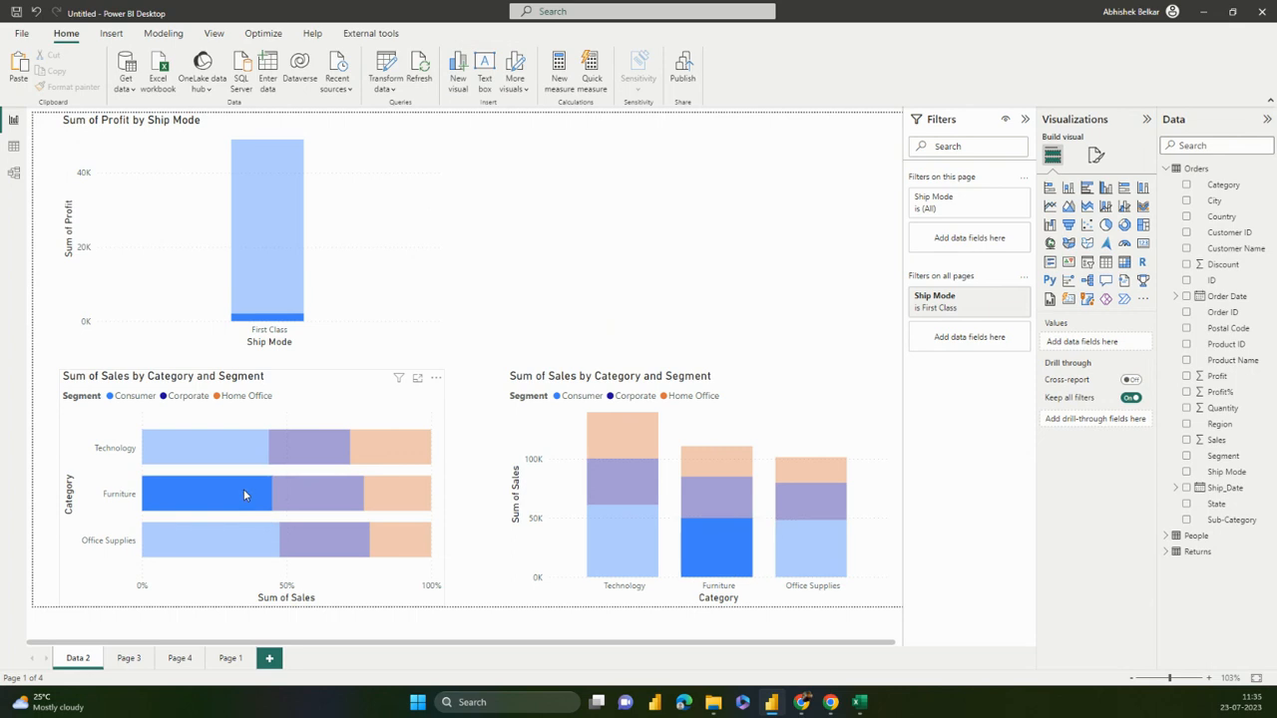
pyautogui.click(244, 451)
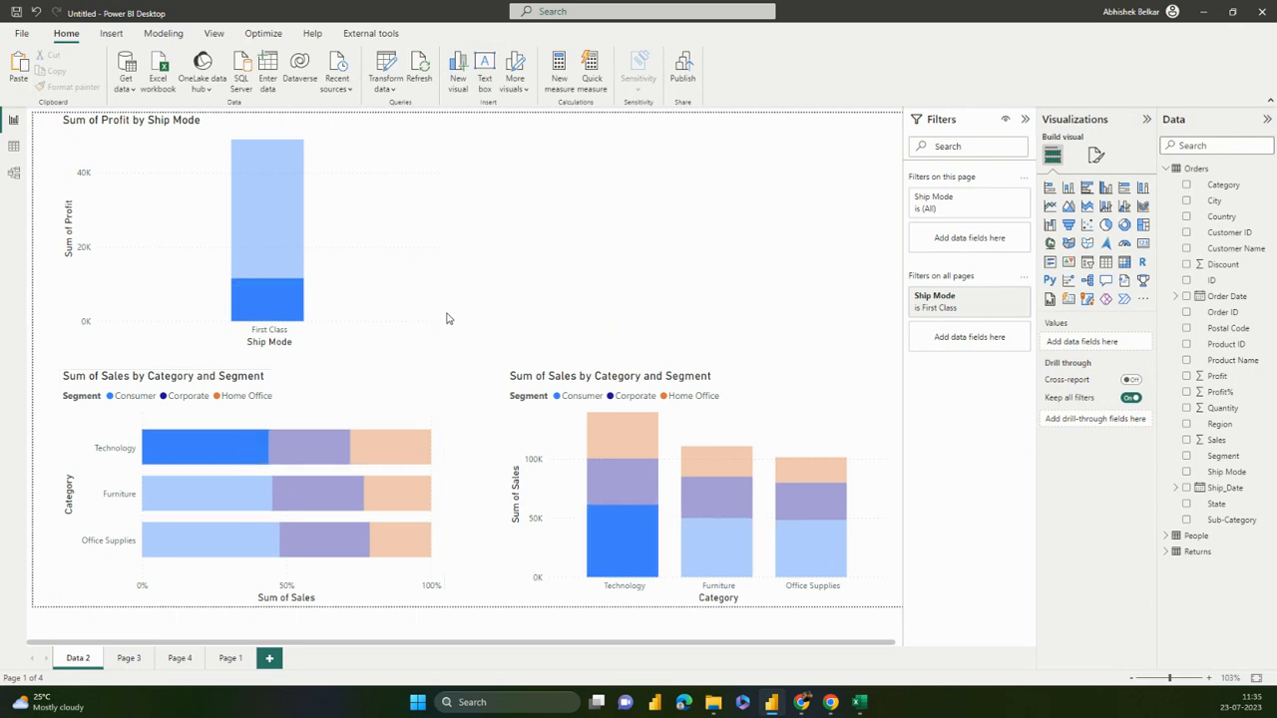